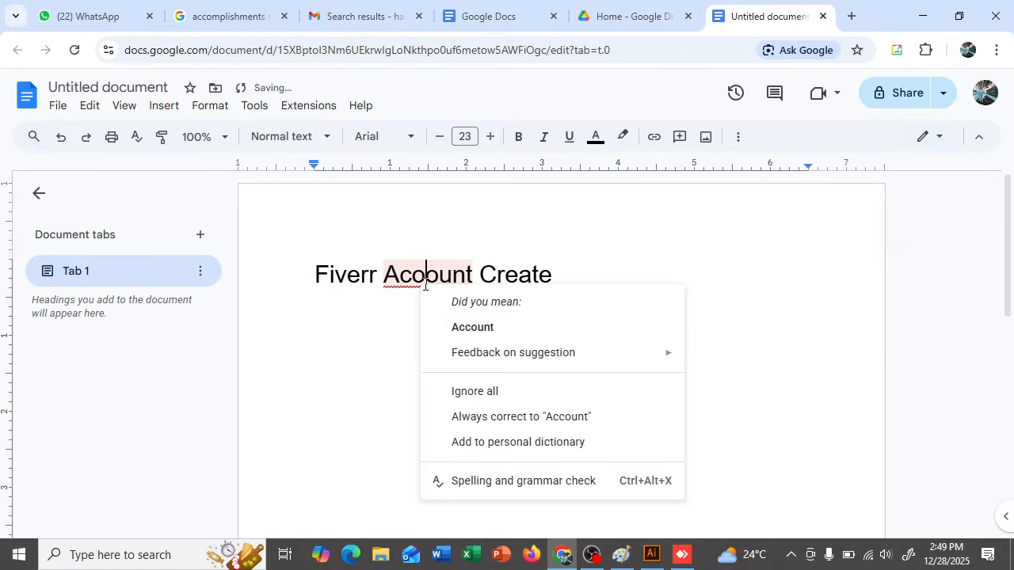
# Correct the misspelled heading word to "Account" and add the line "প্রথমে আমাদের লাগবে" below the heading.
pyautogui.click(498, 325)
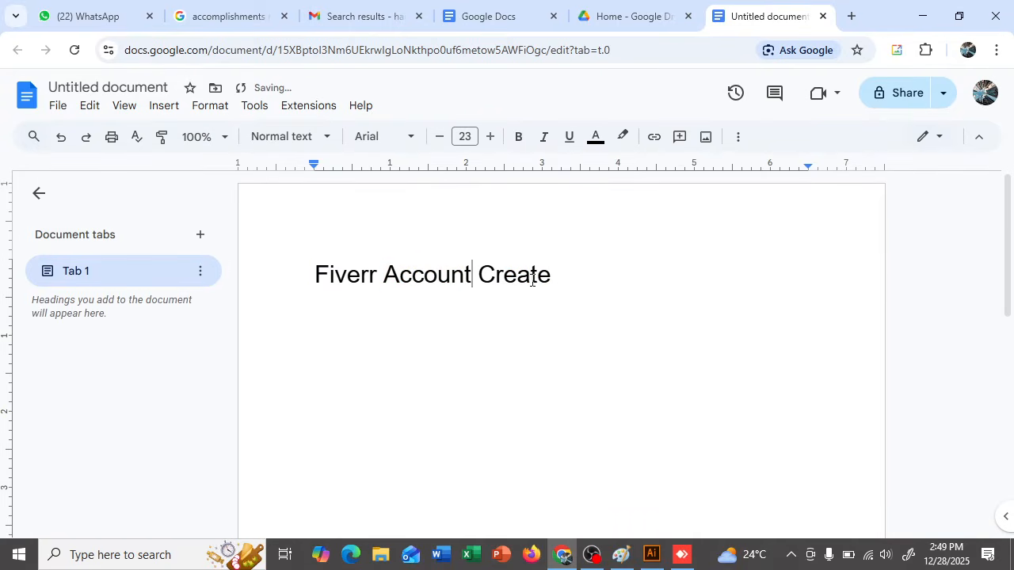
pyautogui.click(567, 274)
pyautogui.press('Return')
pyautogui.write('প্রথে')
pyautogui.press('BackSpace')
pyautogui.press('BackSpace')
pyautogui.press('BackSpace')
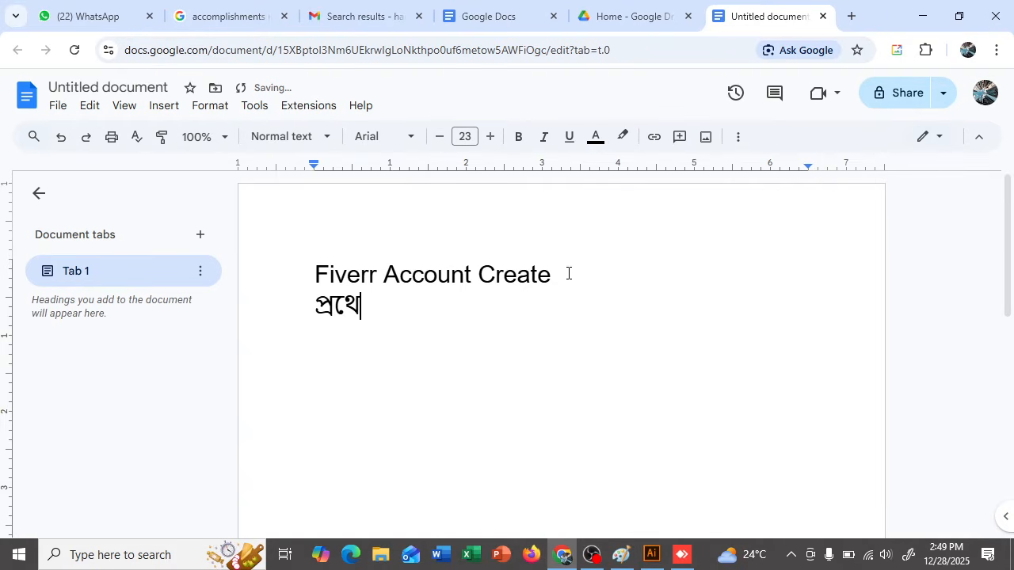
pyautogui.write('ঞথ')
pyautogui.press('BackSpace')
pyautogui.press('BackSpace')
pyautogui.write('থমে ')
pyautogui.write('আমাদে')
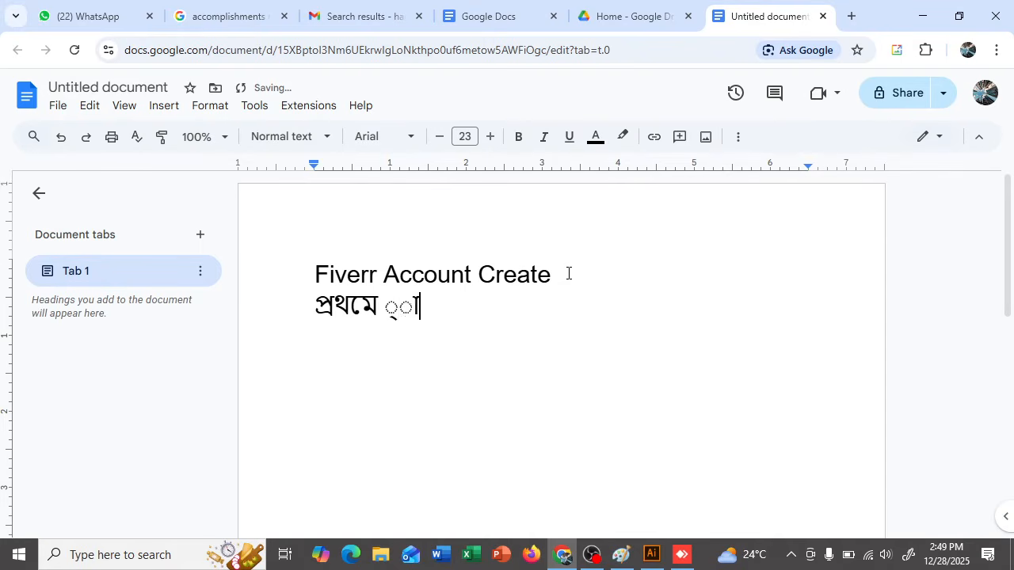
pyautogui.write('র লাগবেচ')
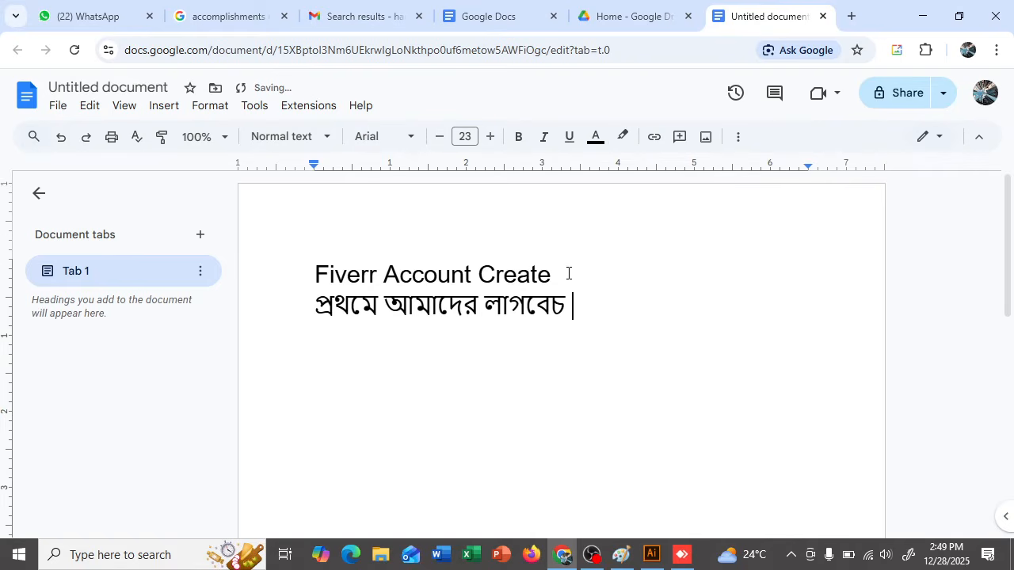
pyautogui.press('Return')
pyautogui.press('BackSpace')
pyautogui.press('BackSpace')
pyautogui.press('BackSpace')
# Add the line "Email Account" below the Bengali sentence.
pyautogui.press('Return')
pyautogui.write('Ema')
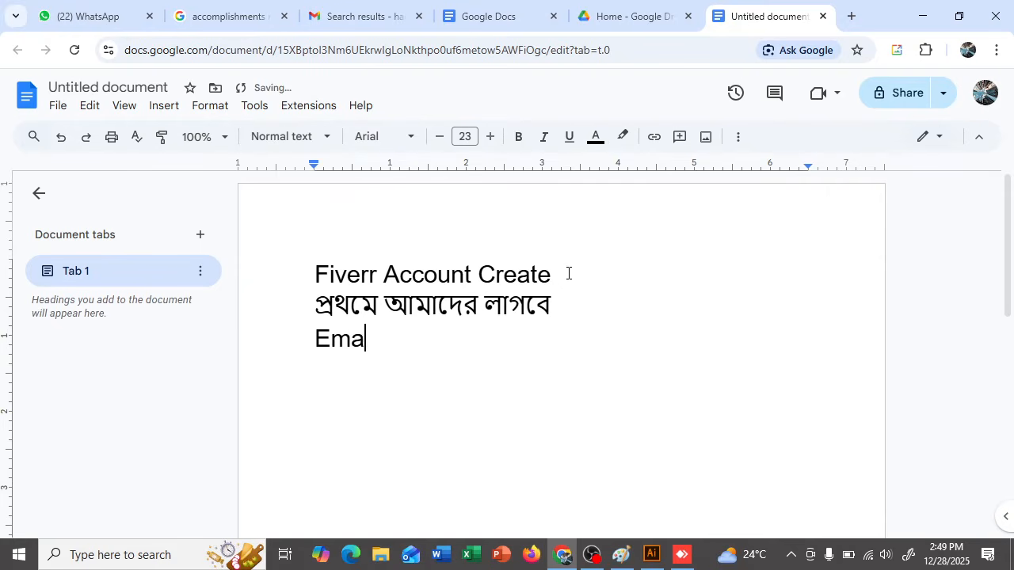
pyautogui.write('il Acc')
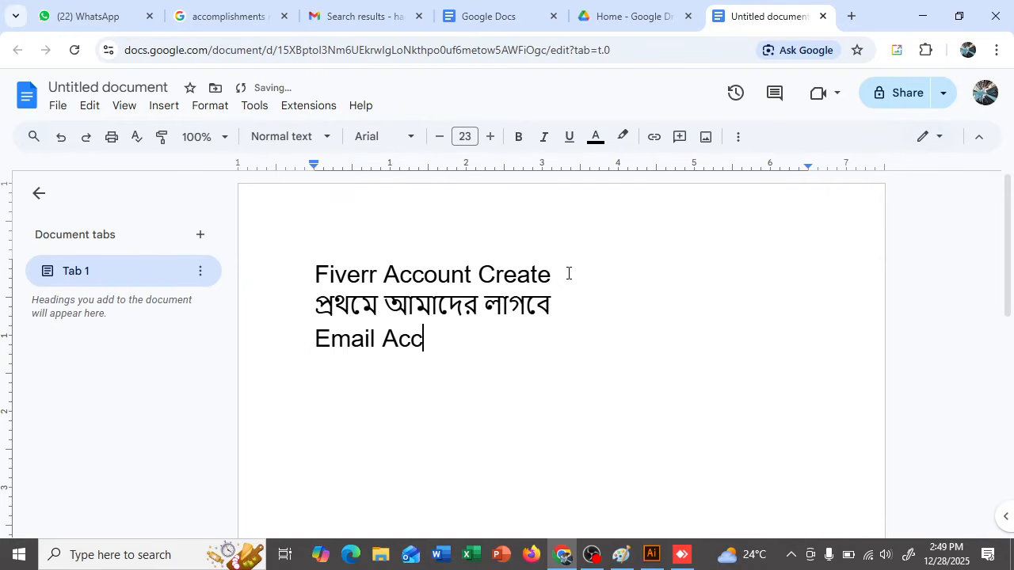
pyautogui.write('ount')
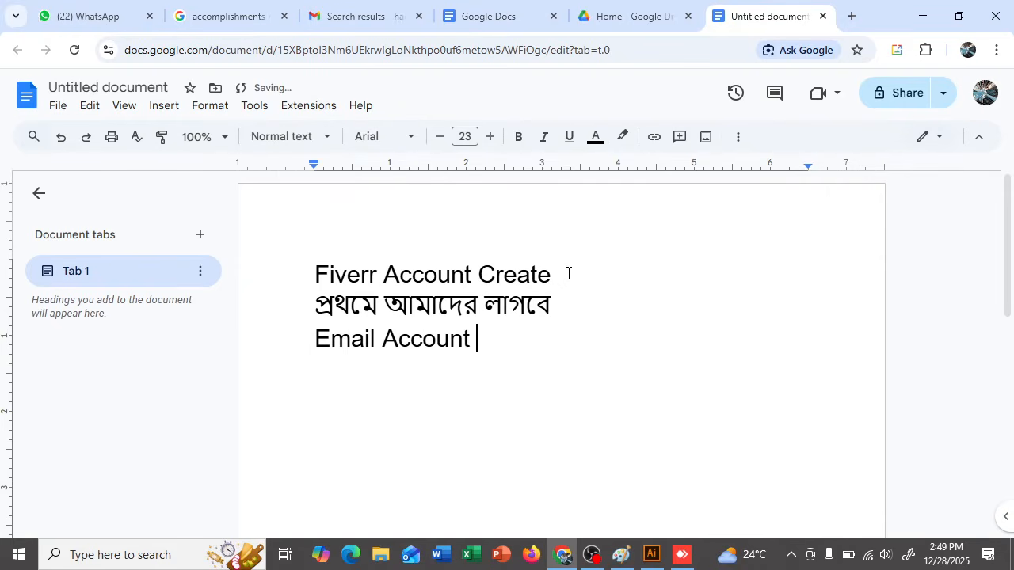
# Add the line "Phone Number" below "Email Account" and start a new empty line.
pyautogui.press('Return')
pyautogui.write('Phone')
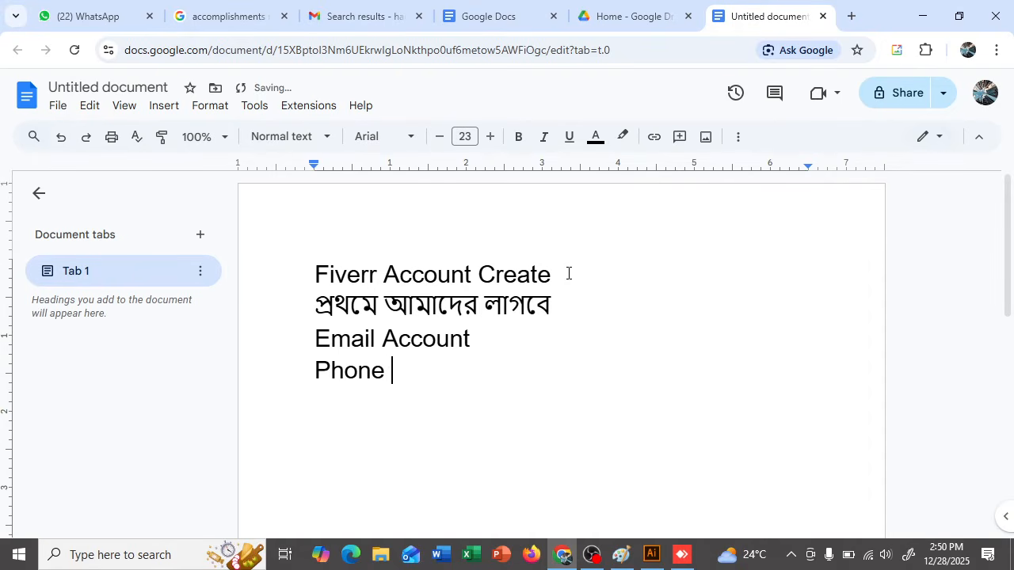
pyautogui.write(' Num')
pyautogui.write('b')
pyautogui.press('BackSpace')
pyautogui.write('mber')
pyautogui.press('Return')
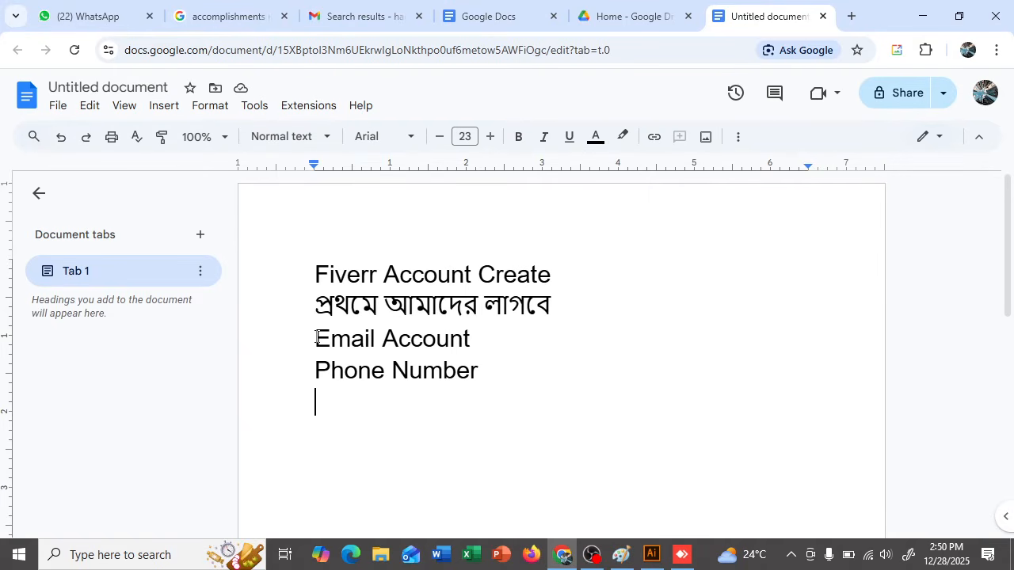
pyautogui.moveTo(311, 369); pyautogui.dragTo(512, 374)
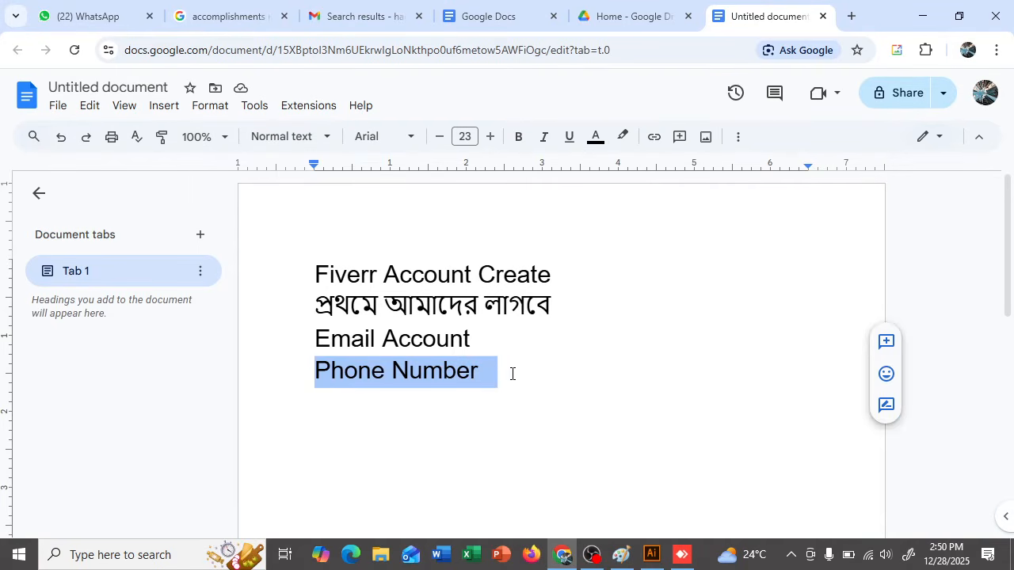
pyautogui.click(486, 400)
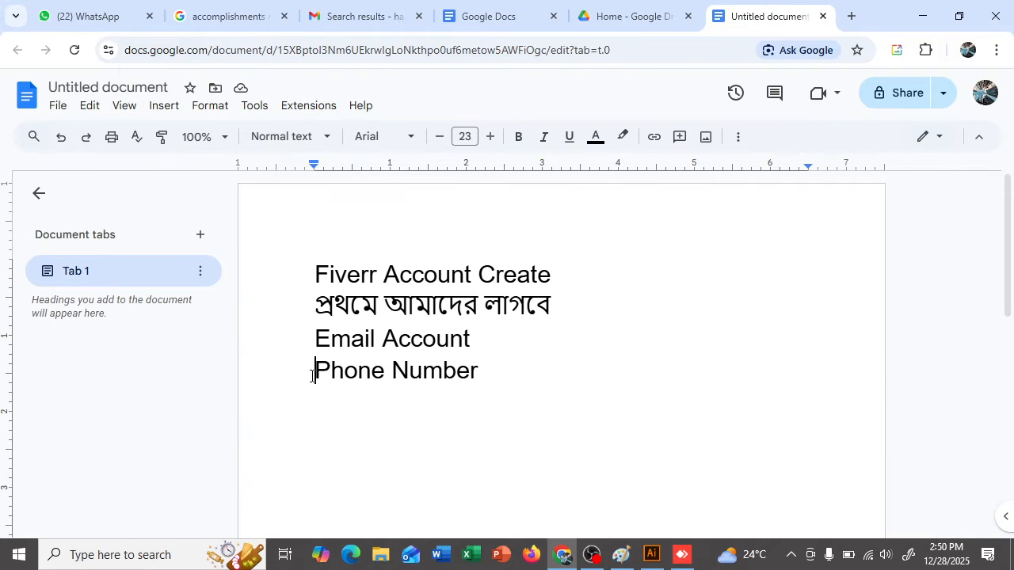
pyautogui.moveTo(315, 370); pyautogui.dragTo(494, 366)
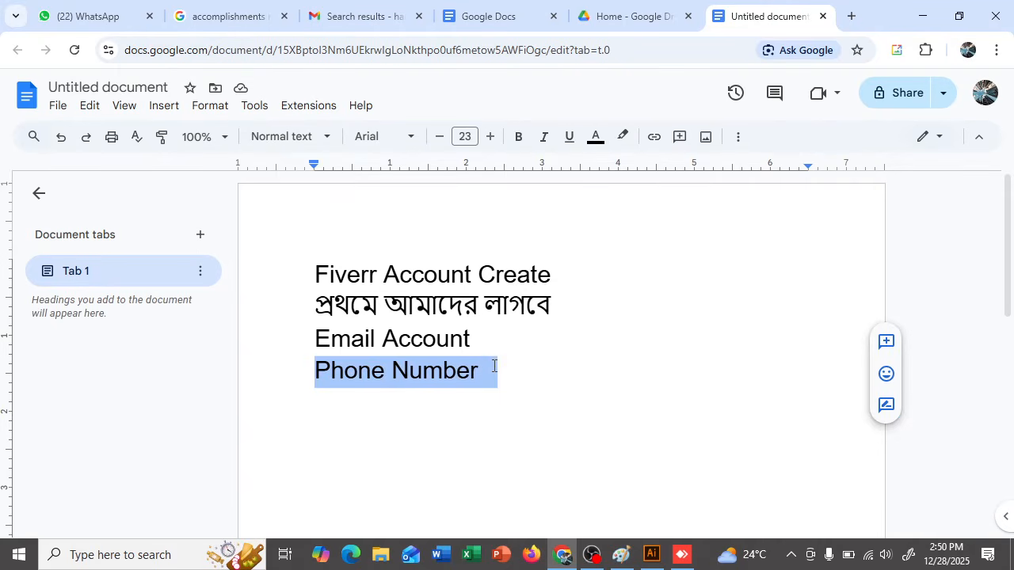
pyautogui.click(428, 402)
pyautogui.click(310, 342)
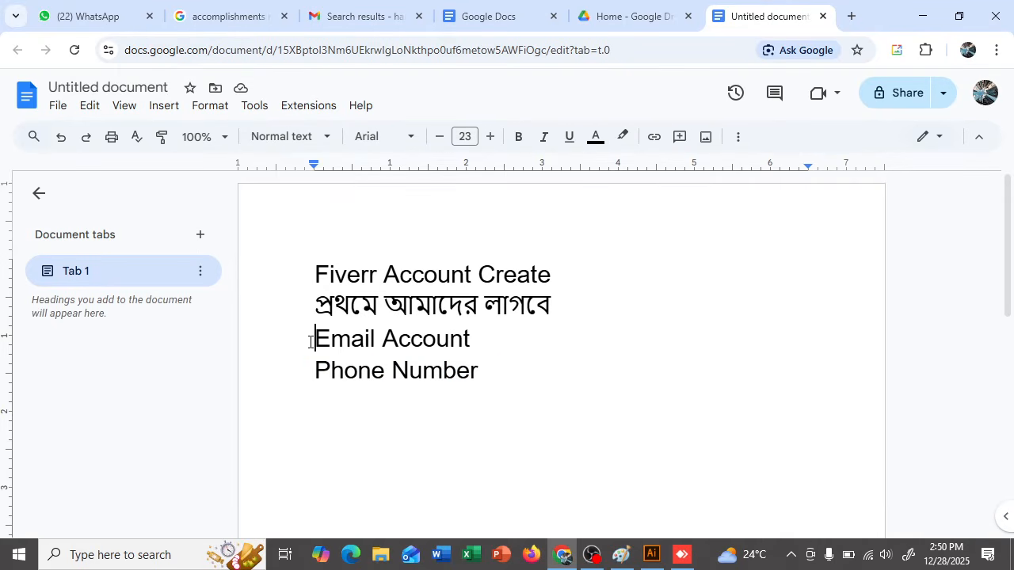
pyautogui.moveTo(338, 336); pyautogui.dragTo(478, 331)
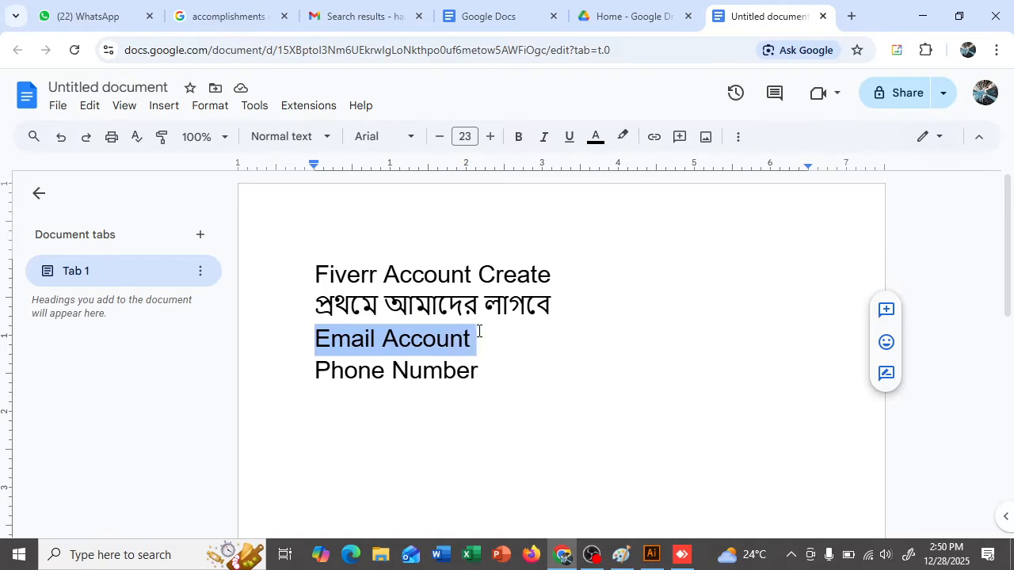
pyautogui.click(527, 418)
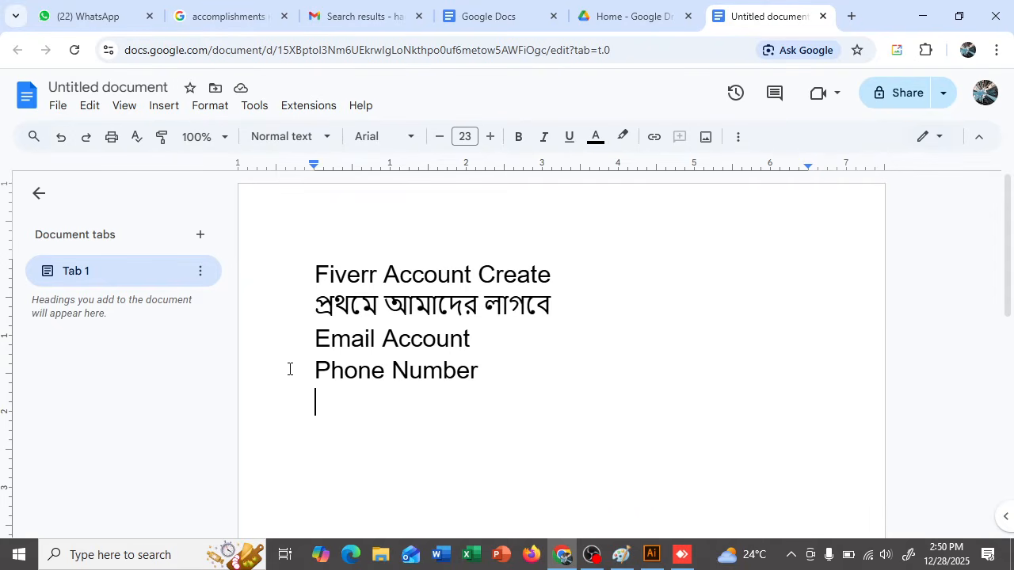
# Change the text colour of the "Fiverr Account Create" heading to red.
pyautogui.moveTo(315, 274); pyautogui.dragTo(554, 276)
pyautogui.click(595, 137)
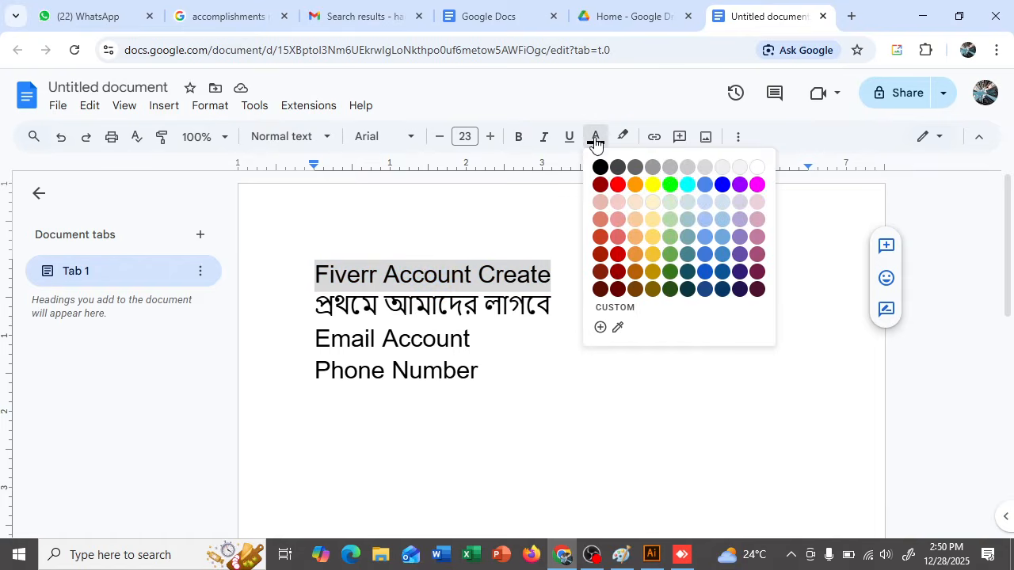
pyautogui.click(617, 187)
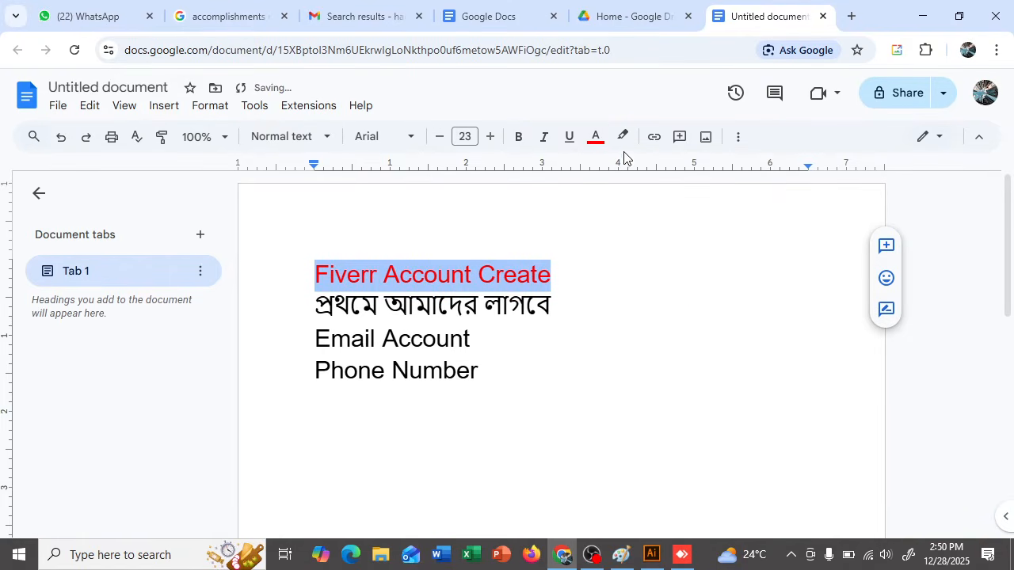
pyautogui.hotkey('ctrl', 'e')
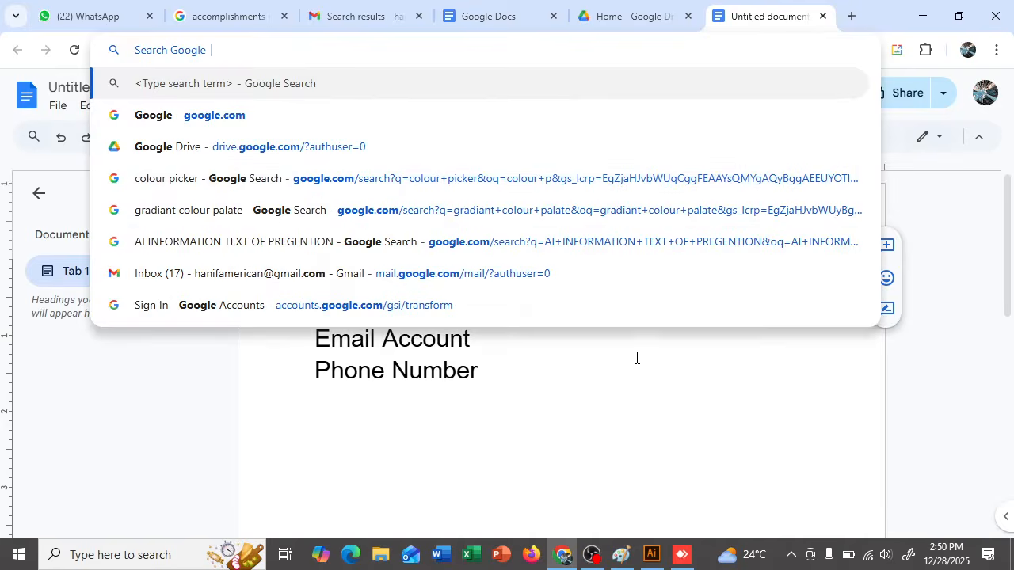
pyautogui.click(637, 359)
# Increase the font size of the "Fiverr Account Create" heading by two points.
pyautogui.moveTo(571, 278); pyautogui.dragTo(208, 283)
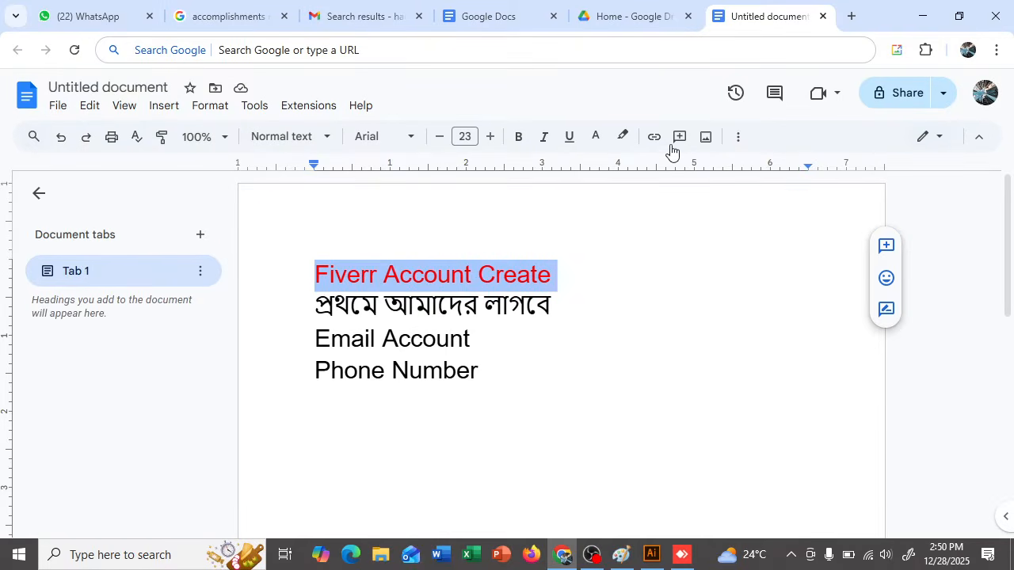
pyautogui.click(638, 279)
pyautogui.moveTo(638, 278); pyautogui.dragTo(251, 264)
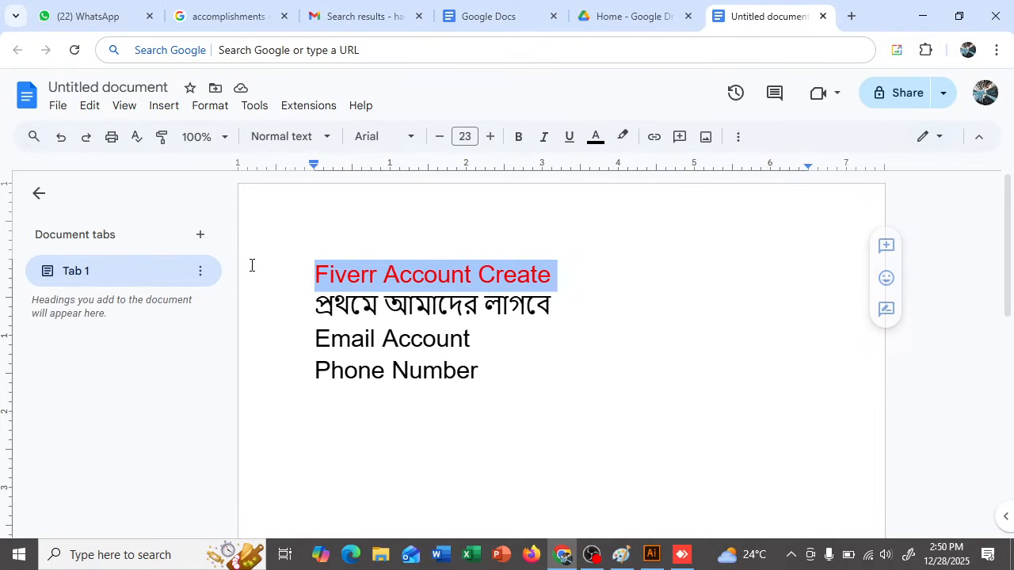
pyautogui.click(491, 137)
pyautogui.click(491, 136)
pyautogui.click(491, 136)
pyautogui.click(504, 407)
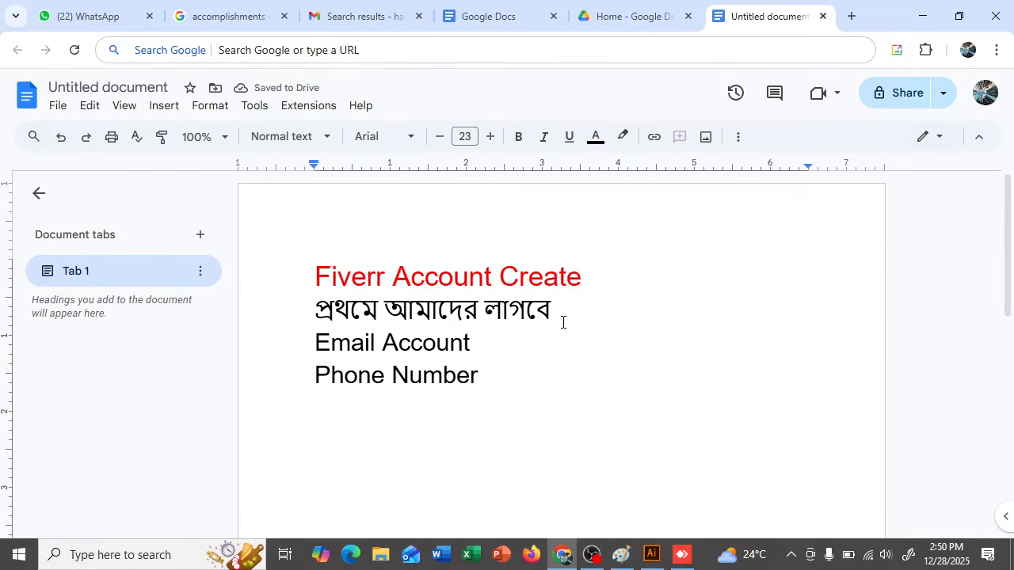
# Insert the line "NID Card" between the Bengali sentence and "Email Account".
pyautogui.click(519, 321)
pyautogui.press('Return')
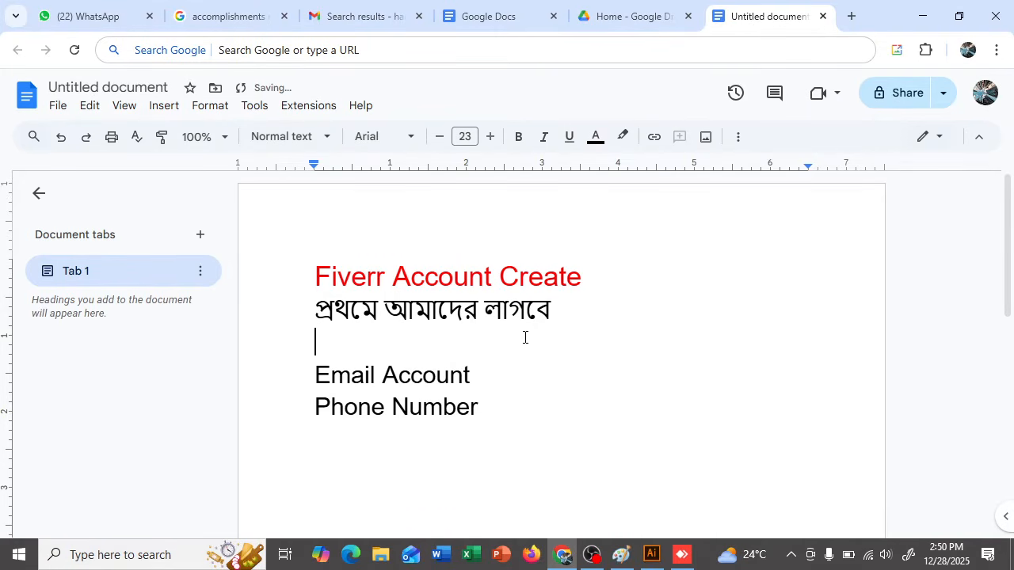
pyautogui.write('Ni')
pyautogui.press('BackSpace')
pyautogui.write('ID')
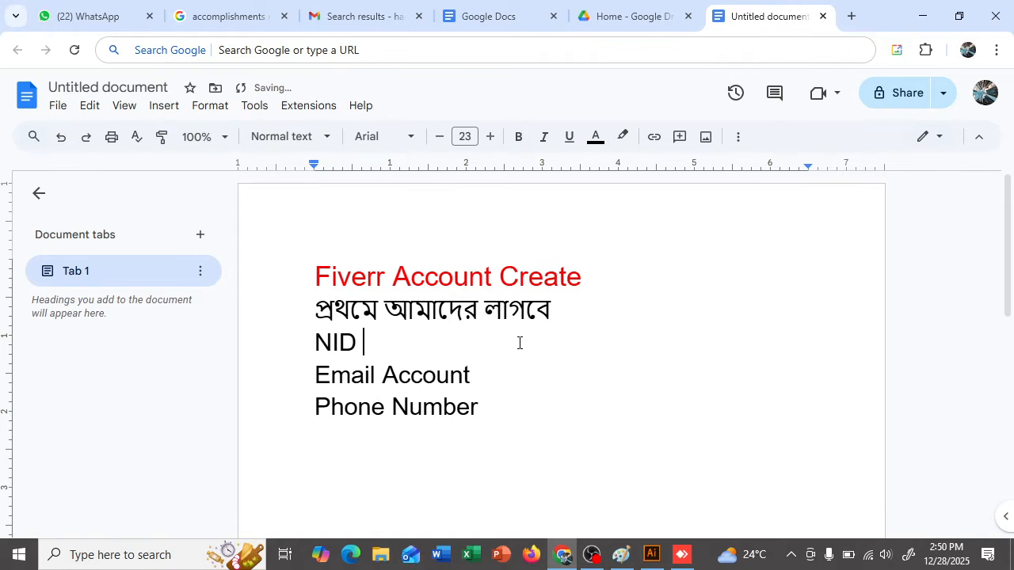
pyautogui.write(' CA')
pyautogui.press('BackSpace')
pyautogui.write('ard')
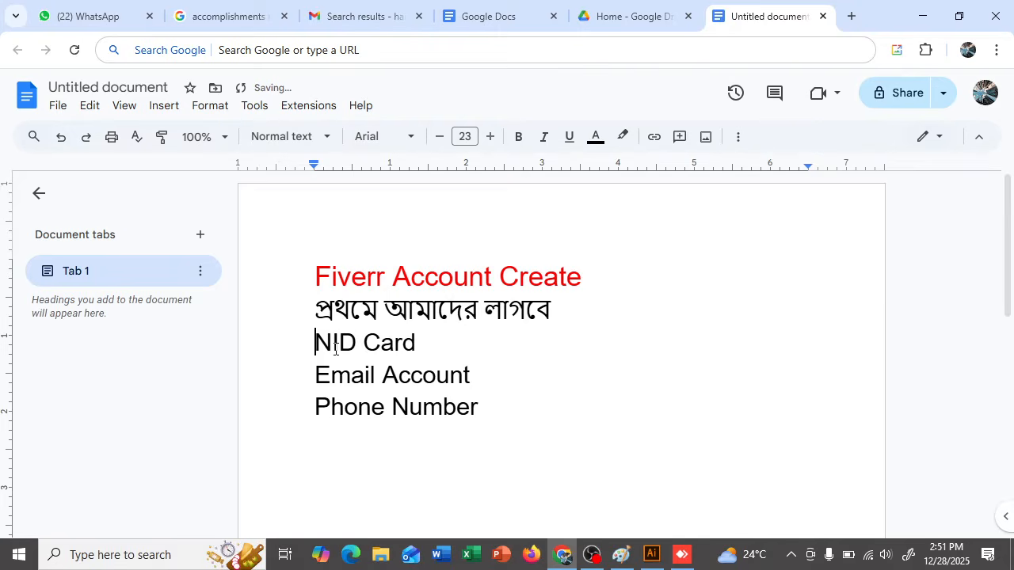
pyautogui.moveTo(314, 342); pyautogui.dragTo(498, 349)
pyautogui.click(497, 348)
pyautogui.moveTo(317, 409); pyautogui.dragTo(497, 410)
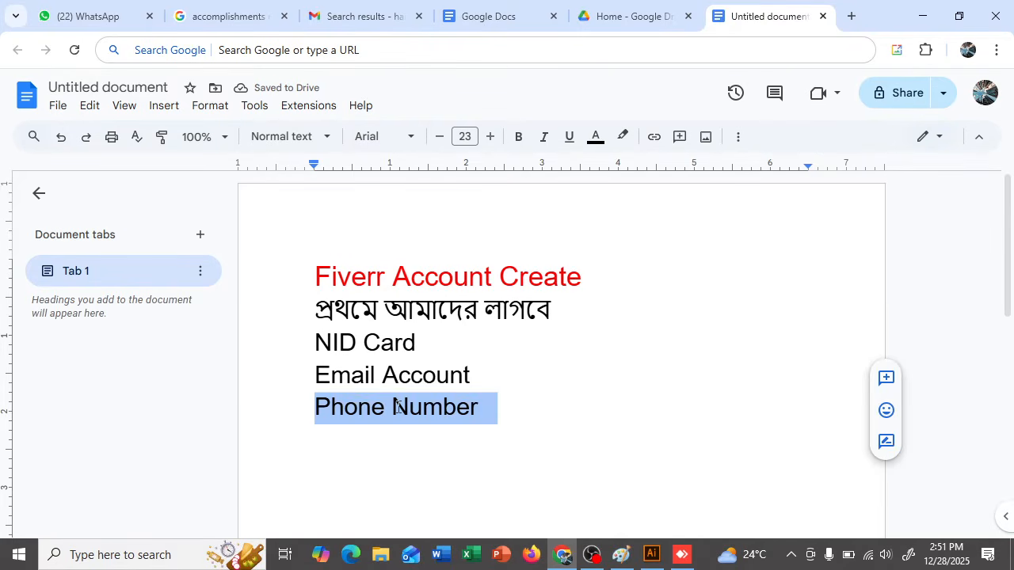
pyautogui.click(305, 378)
pyautogui.moveTo(306, 378); pyautogui.dragTo(473, 367)
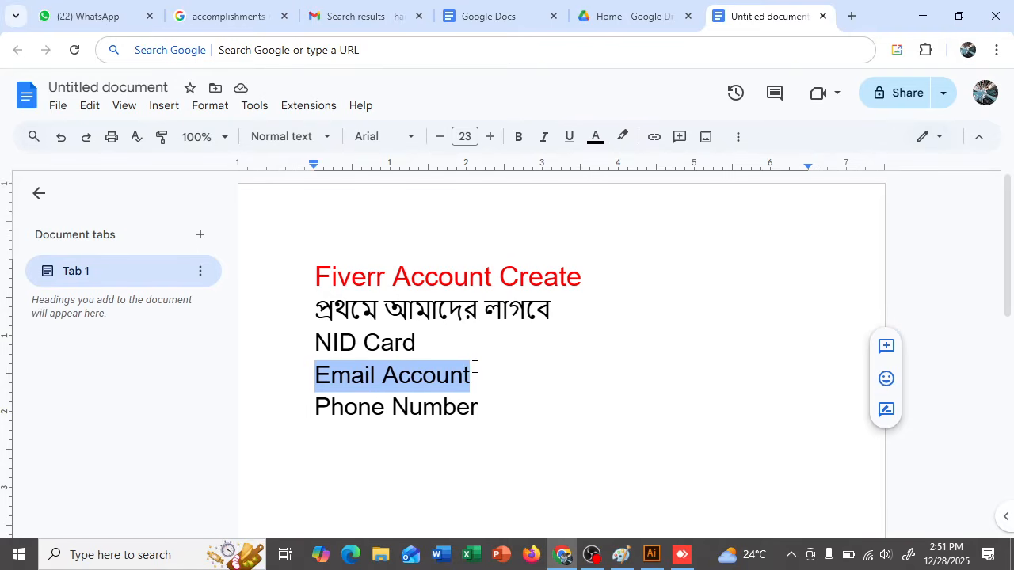
pyautogui.click(489, 415)
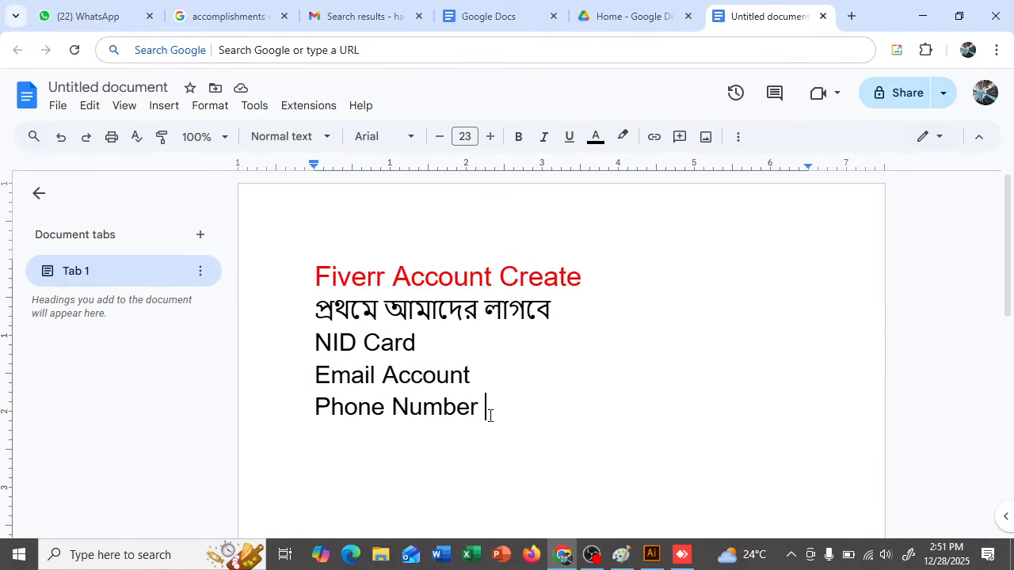
# Insert the line "Picture Size :" between "NID Card" and "Email Account".
pyautogui.press('Return')
pyautogui.click(427, 339)
pyautogui.press('Return')
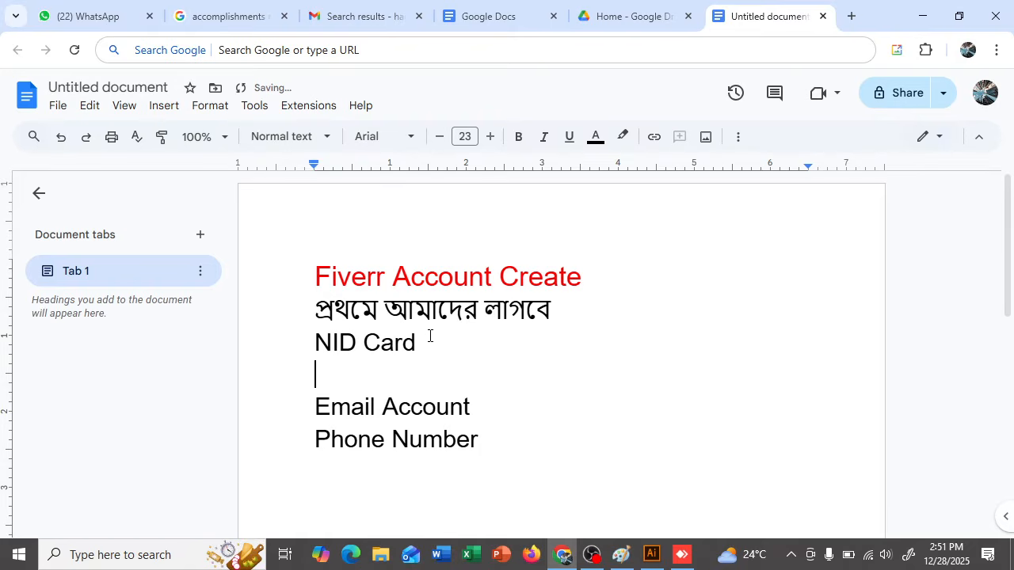
pyautogui.write('P')
pyautogui.press('BackSpace')
pyautogui.write('Pict')
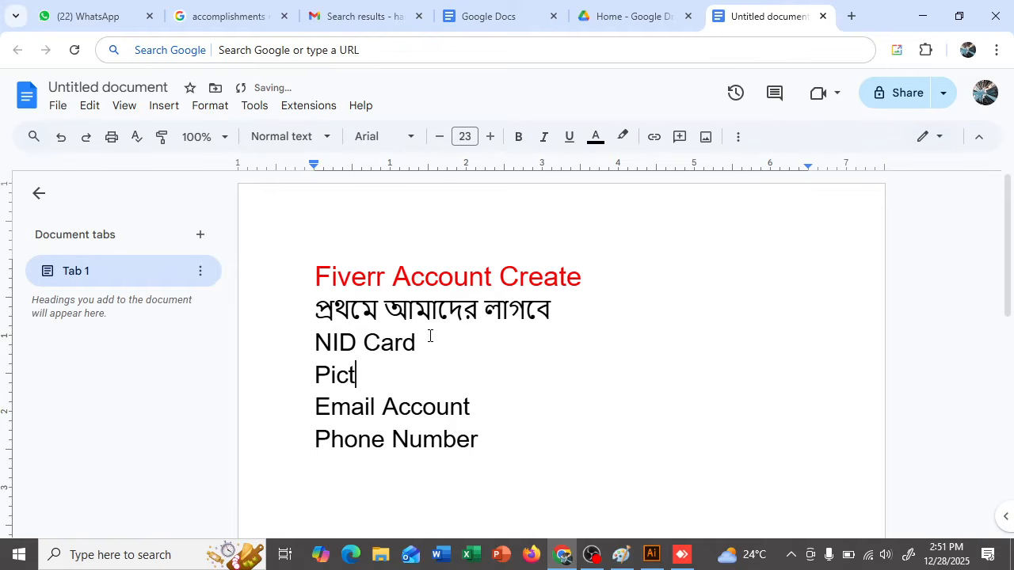
pyautogui.write('ute')
pyautogui.press('BackSpace')
pyautogui.press('BackSpace')
pyautogui.press('BackSpace')
pyautogui.write('re Siz')
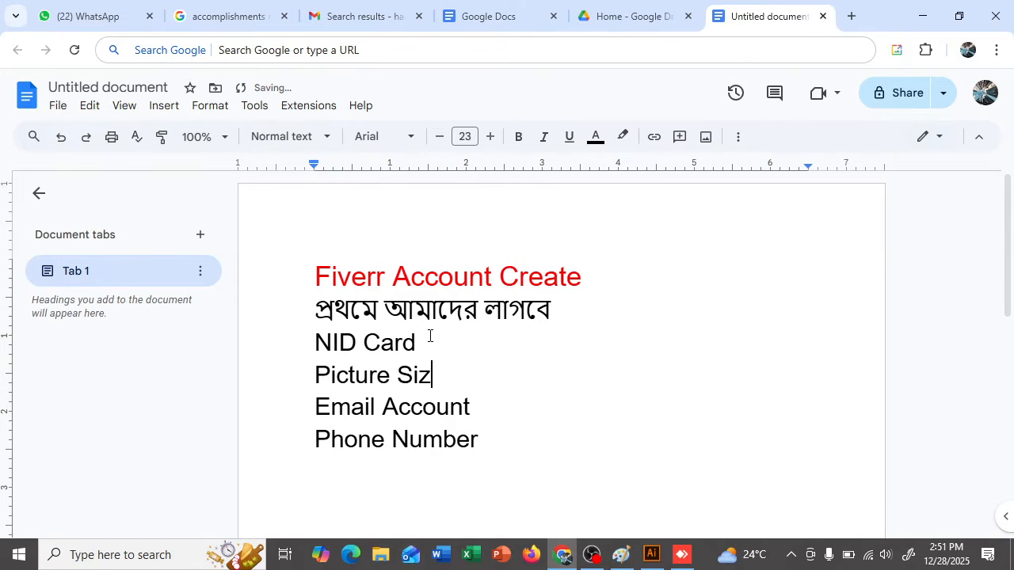
pyautogui.write('e :')
# Search Google for "fiverr profile picture size" in a new browser tab.
pyautogui.click(851, 16)
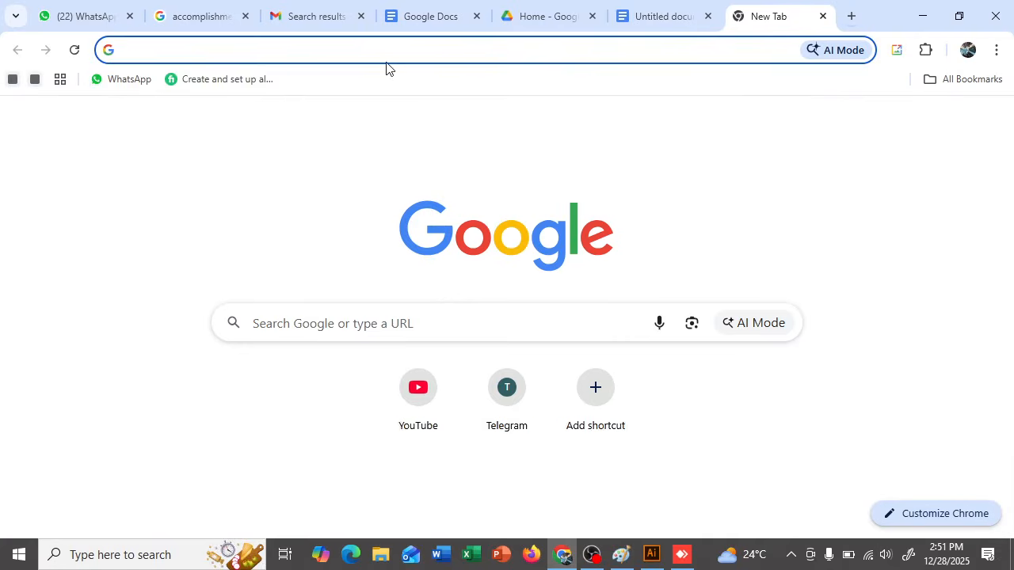
pyautogui.write('fiver')
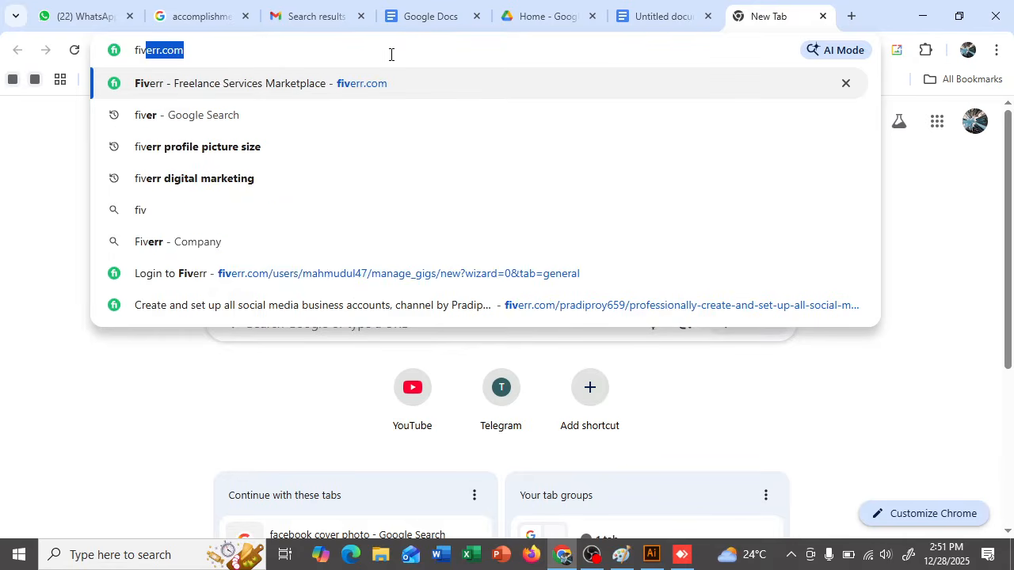
pyautogui.write('r.')
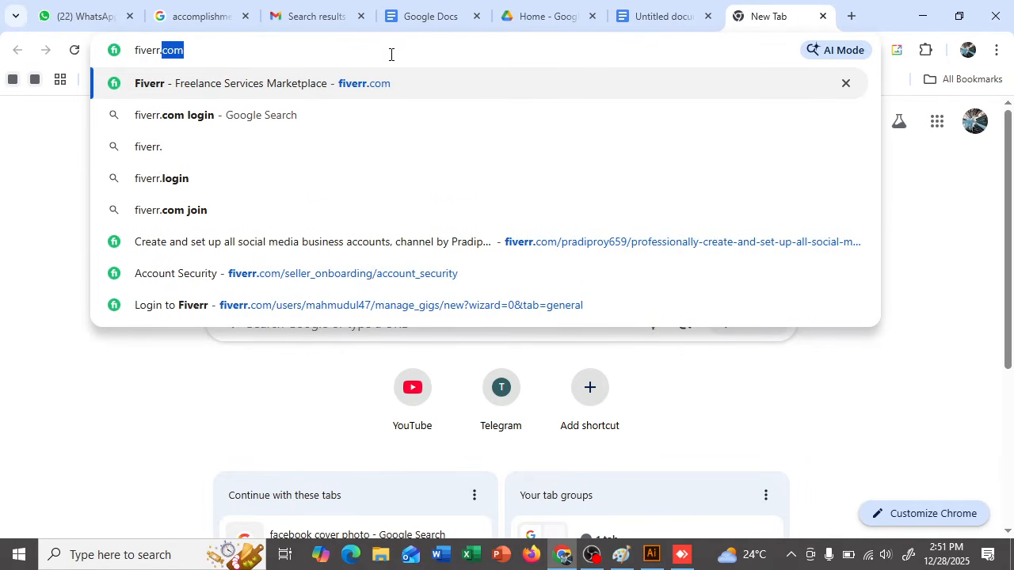
pyautogui.press('BackSpace')
pyautogui.press('BackSpace')
pyautogui.write('p')
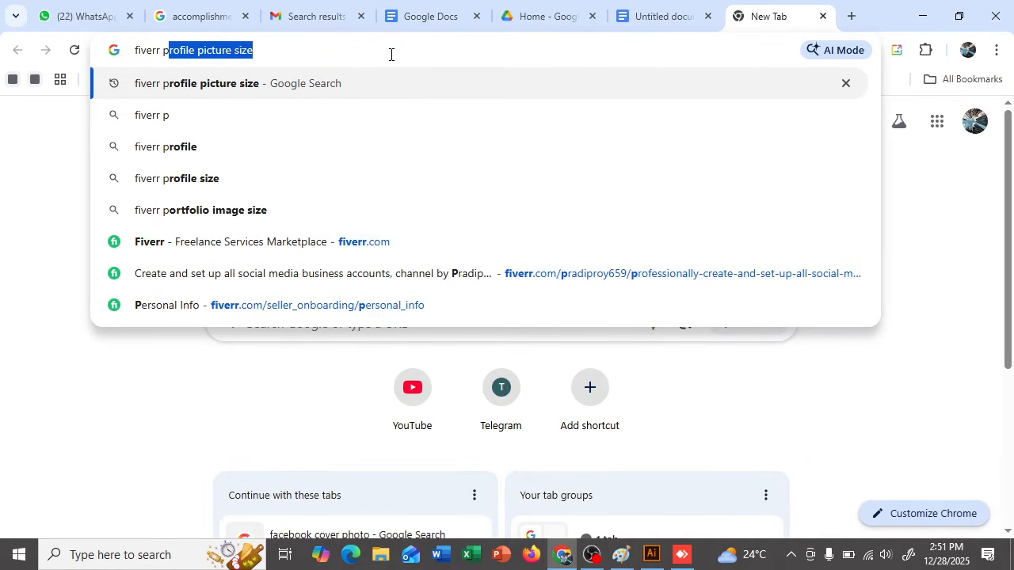
pyautogui.press('Right')
pyautogui.press('Return')
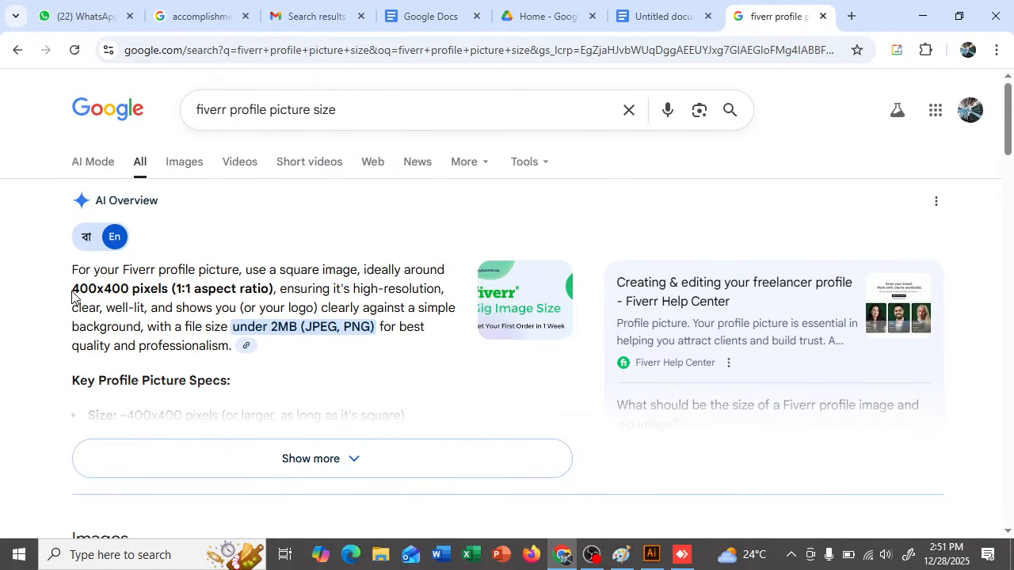
# Highlight the recommended profile picture dimensions in the Google overview and return to the untitled document.
pyautogui.moveTo(72, 290); pyautogui.dragTo(129, 289)
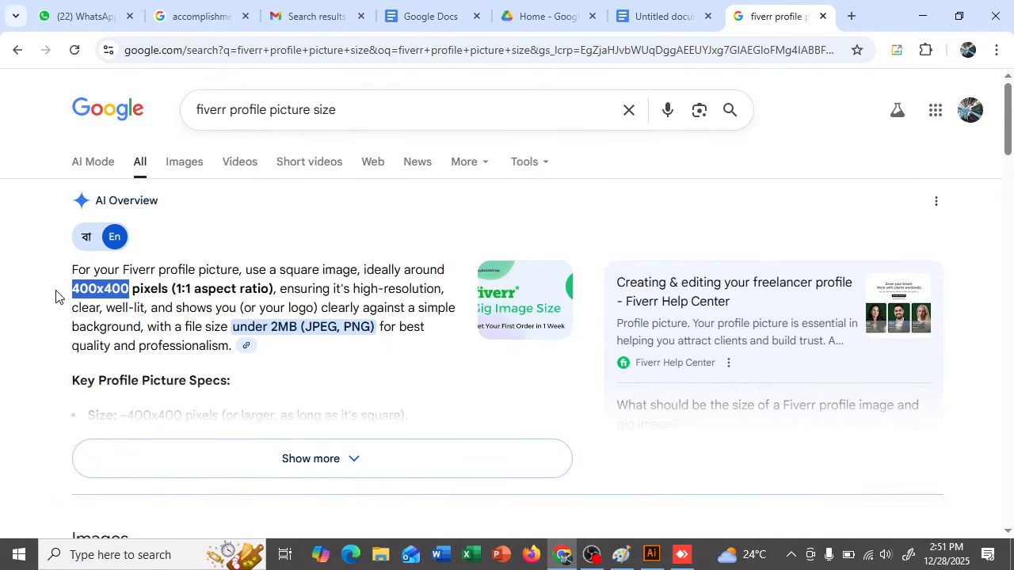
pyautogui.click(182, 293)
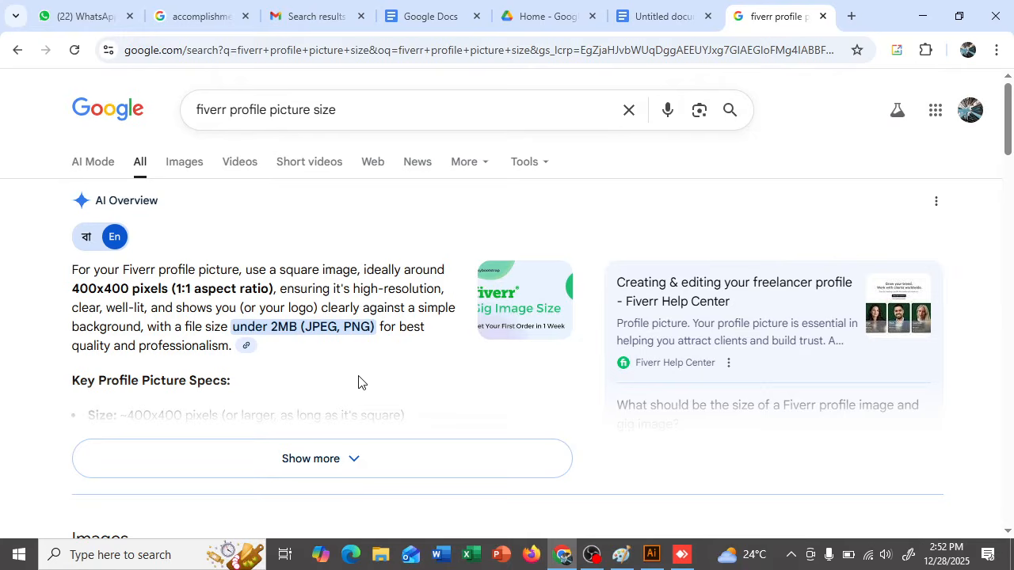
pyautogui.click(679, 19)
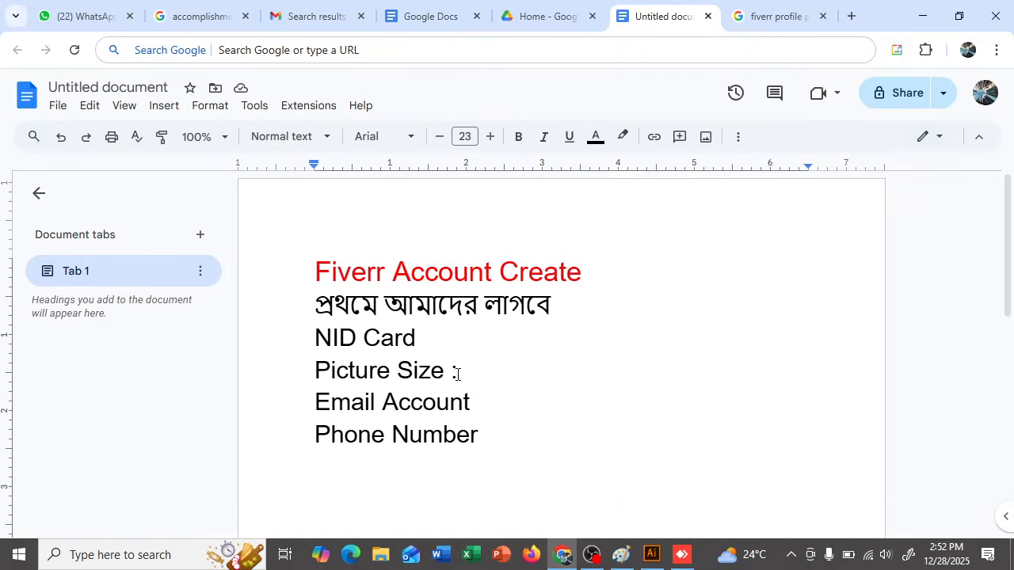
# Add the line "Description" below "Phone Number", separated from it by one blank line.
pyautogui.scroll(-1, 484, 366)
pyautogui.click(501, 354)
pyautogui.press('Return')
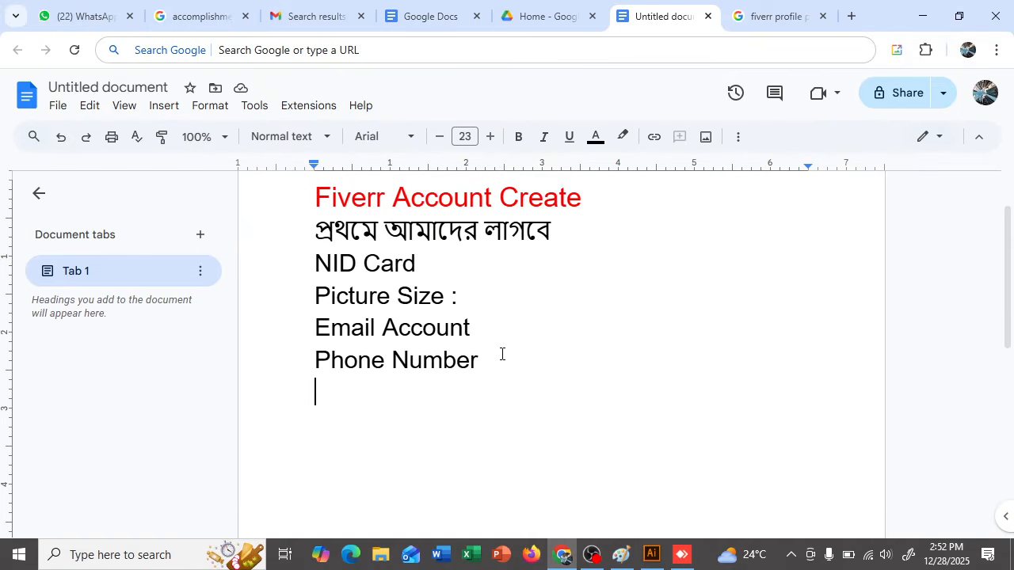
pyautogui.write('De')
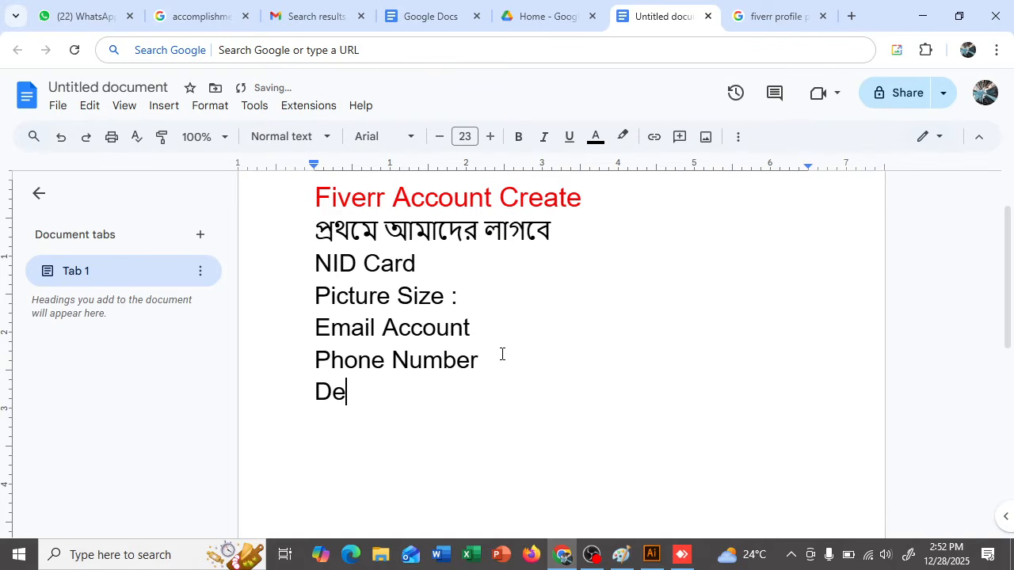
pyautogui.write('scription')
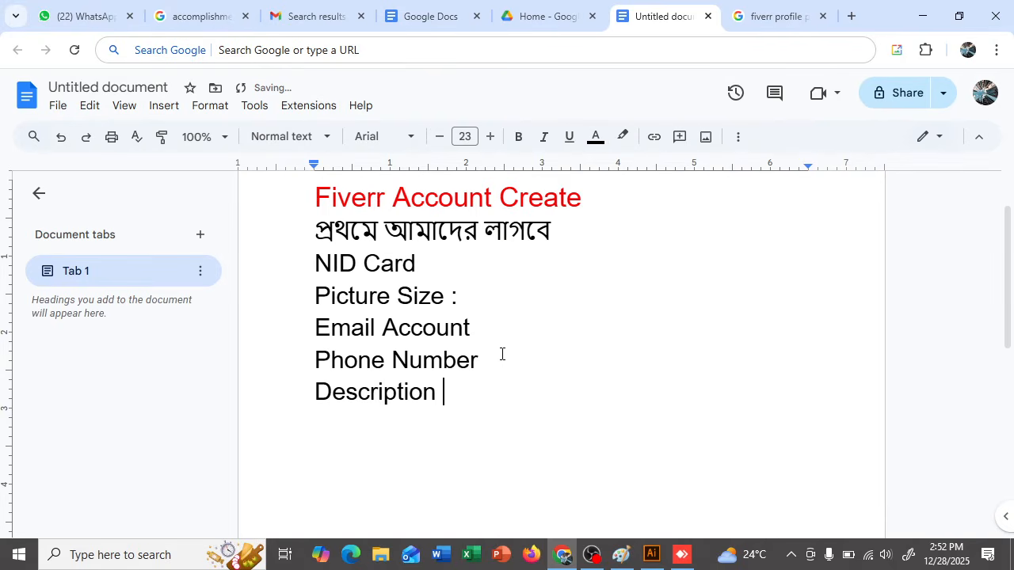
pyautogui.press('Return')
pyautogui.click(317, 392)
pyautogui.press('Return')
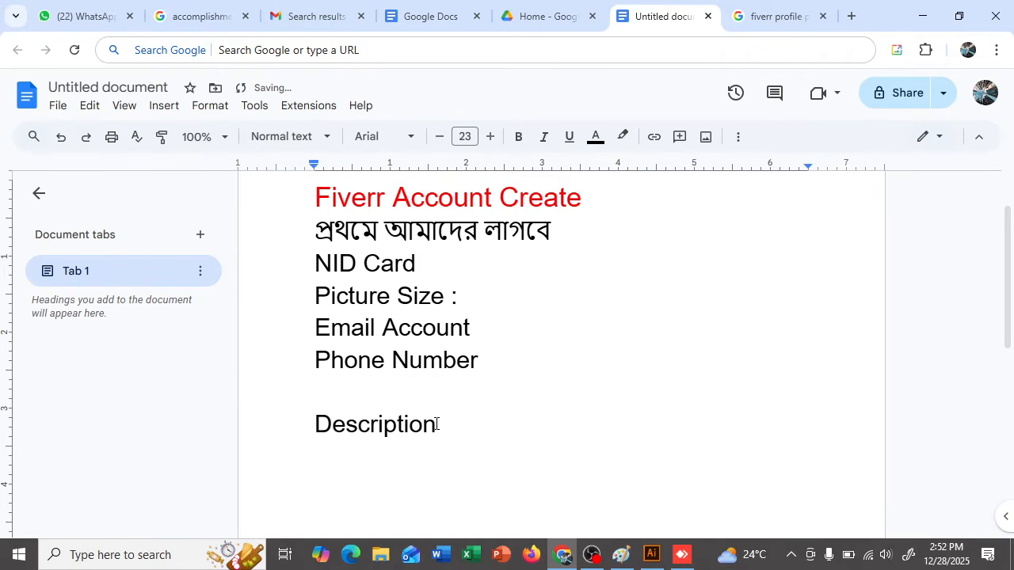
# Add the line "Min 150 -600" below "Description", leaving a blank line between them.
pyautogui.press('Return')
pyautogui.press('Return')
pyautogui.write('min')
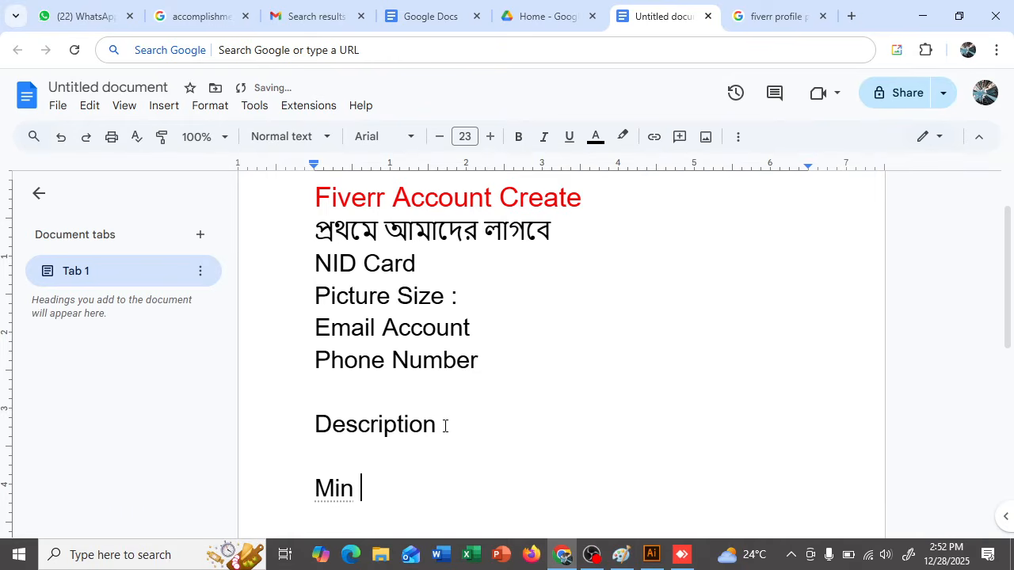
pyautogui.write(' 150 ')
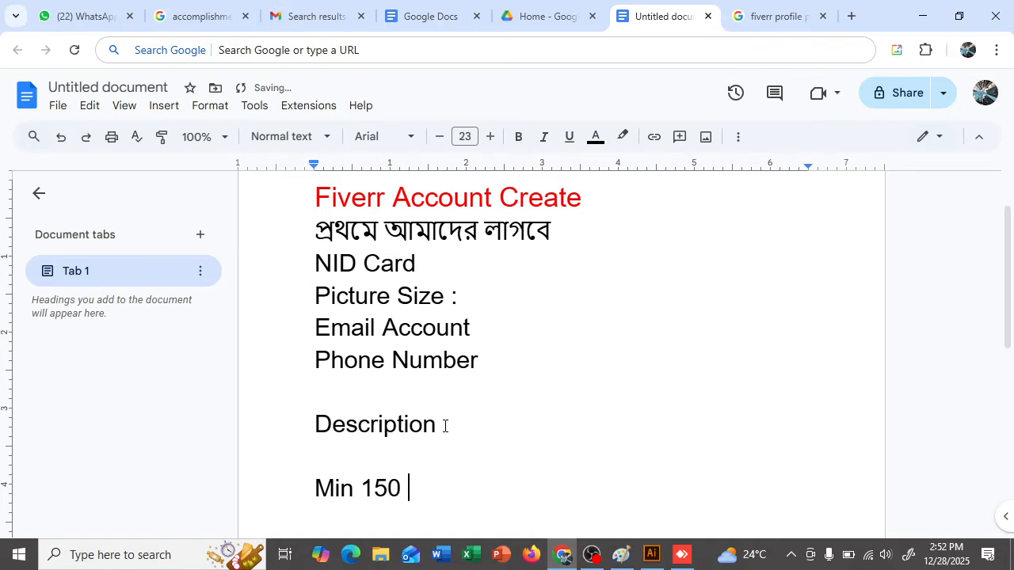
pyautogui.write('Cart')
pyautogui.press('BackSpace')
pyautogui.press('BackSpace')
pyautogui.press('BackSpace')
pyautogui.press('BackSpace')
pyautogui.write('-')
pyautogui.write('00')
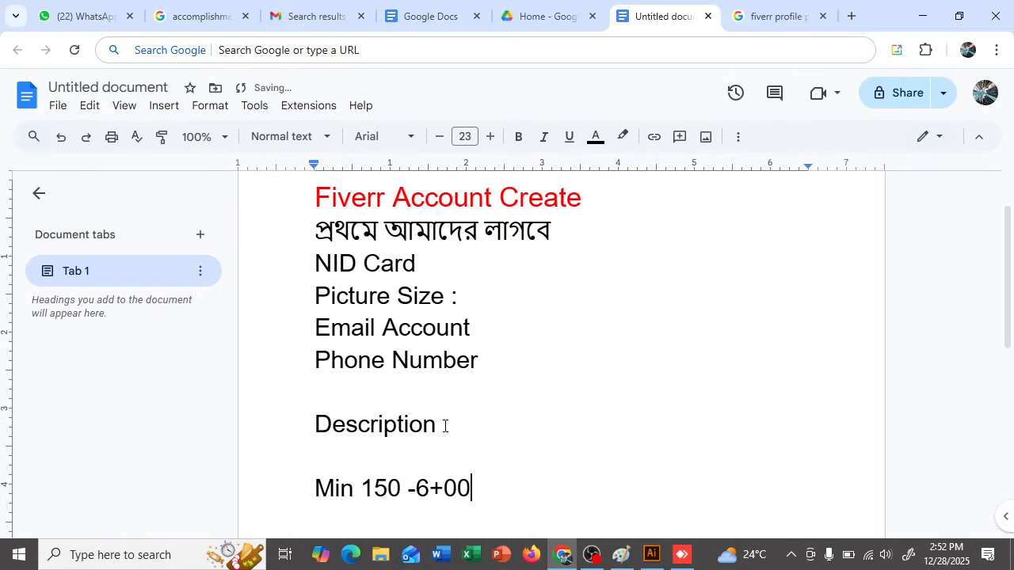
pyautogui.press('BackSpace')
pyautogui.press('BackSpace')
pyautogui.press('BackSpace')
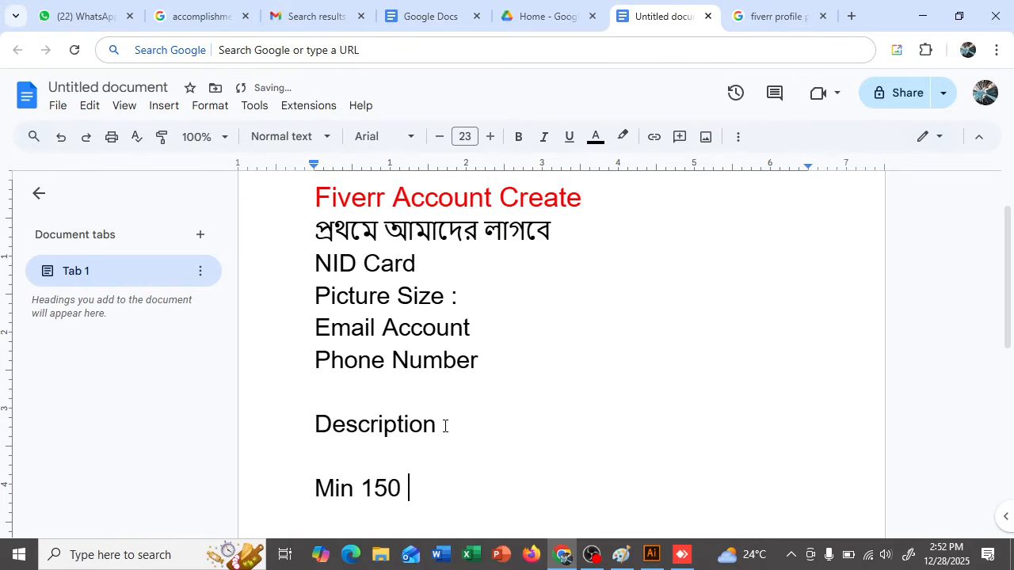
pyautogui.write('600')
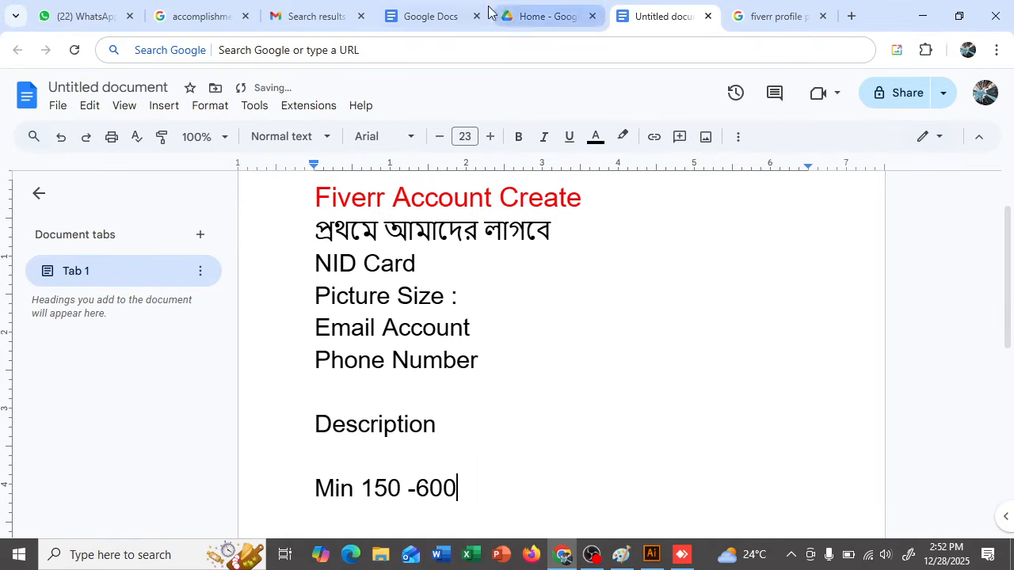
# Search Google for "fiverr profile description" in a new browser tab.
pyautogui.click(852, 16)
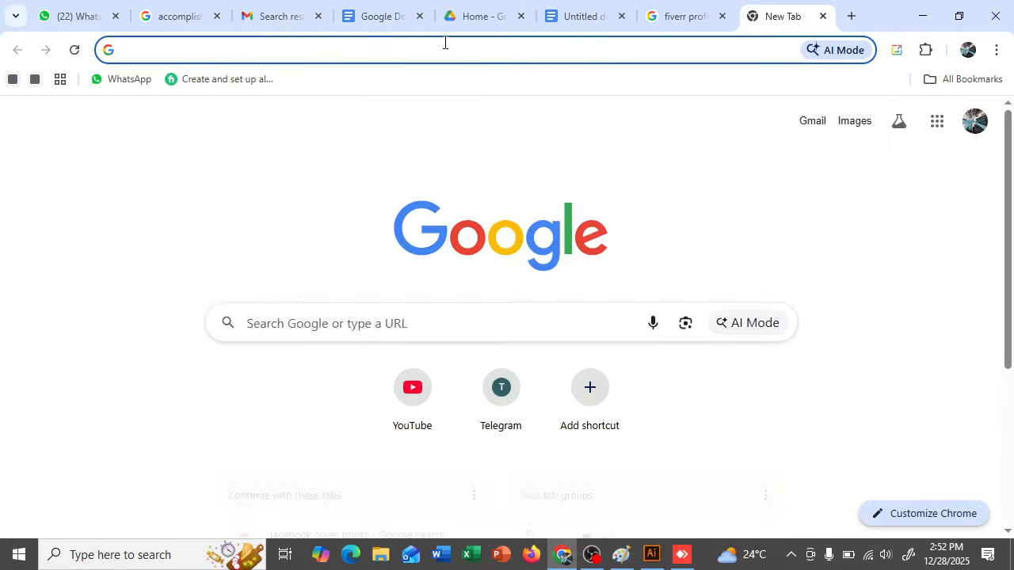
pyautogui.click(444, 42)
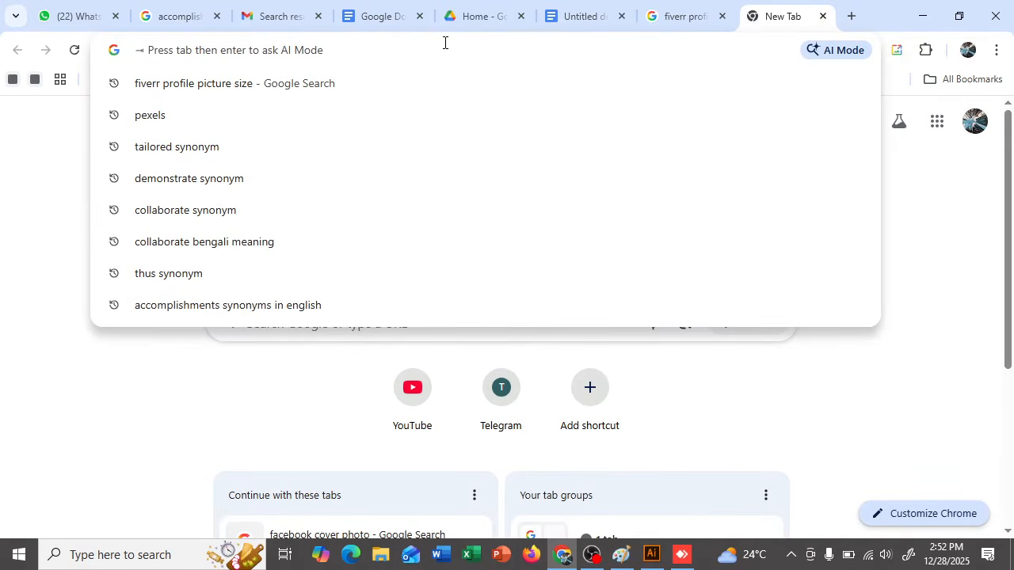
pyautogui.write('fiver')
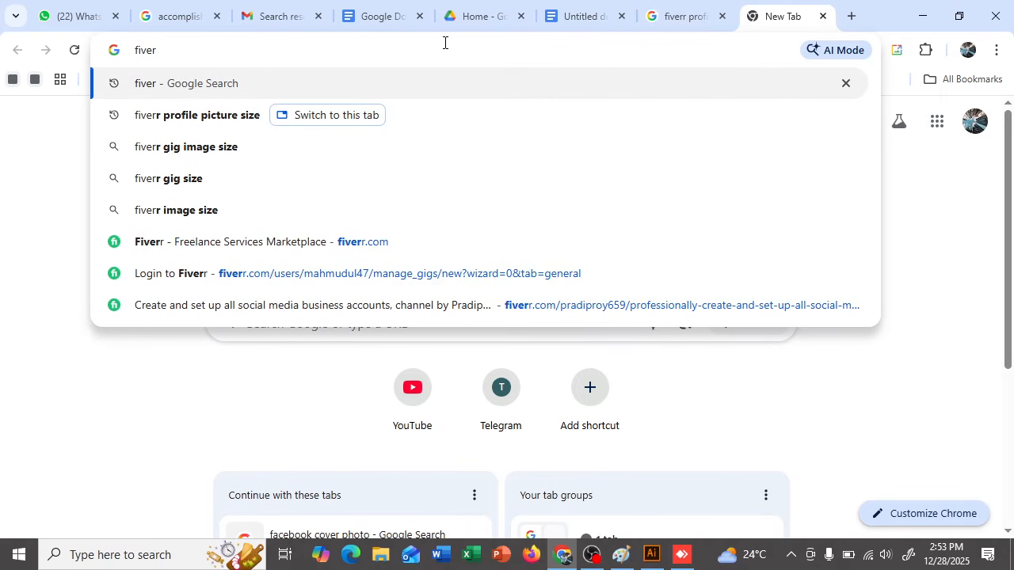
pyautogui.press('Down')
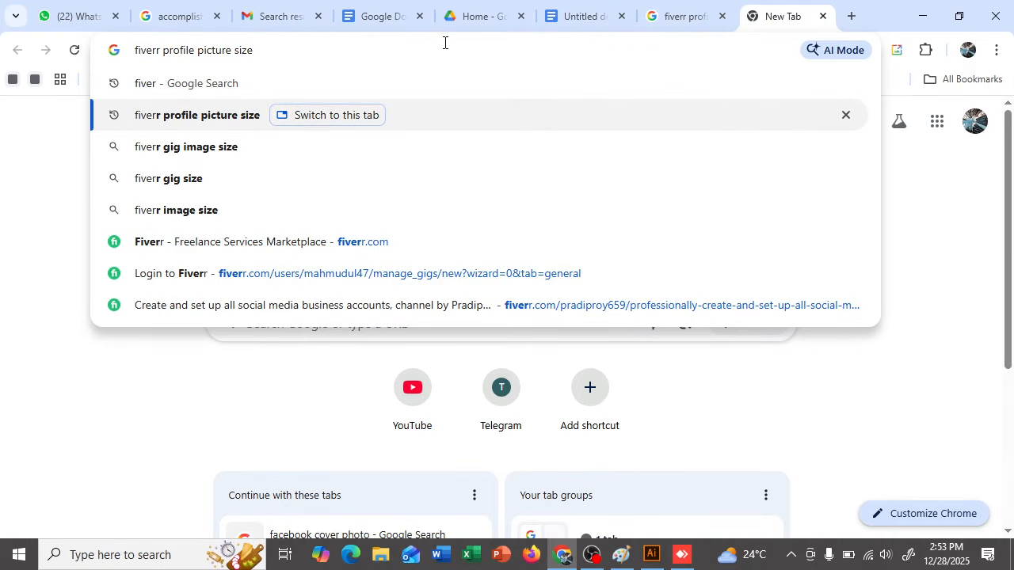
pyautogui.press('BackSpace')
pyautogui.press('BackSpace')
pyautogui.press('BackSpace')
pyautogui.press('BackSpace')
pyautogui.press('BackSpace')
pyautogui.press('BackSpace')
pyautogui.press('BackSpace')
pyautogui.press('BackSpace')
pyautogui.press('BackSpace')
pyautogui.press('BackSpace')
pyautogui.press('BackSpace')
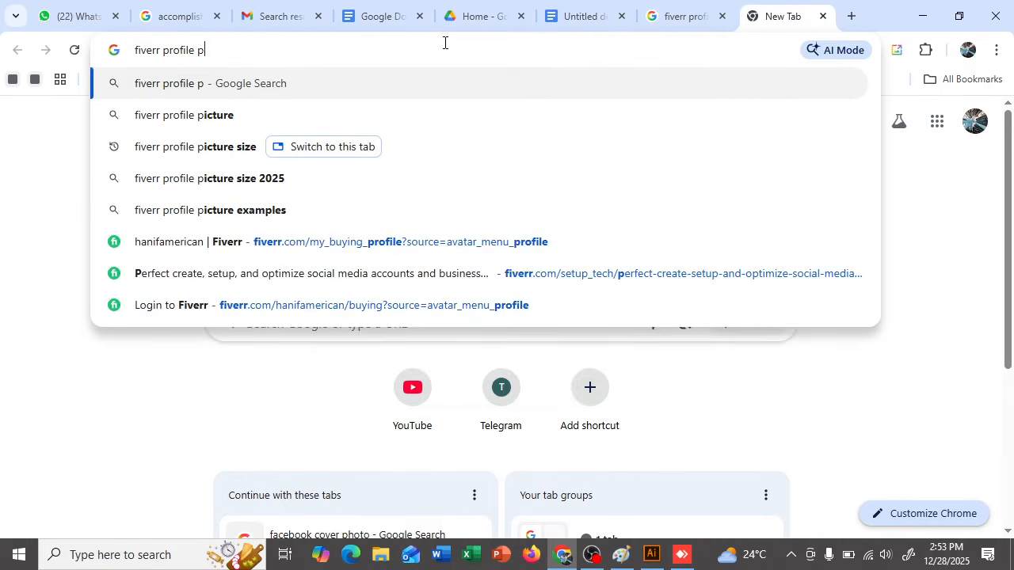
pyautogui.press('BackSpace')
pyautogui.write('d')
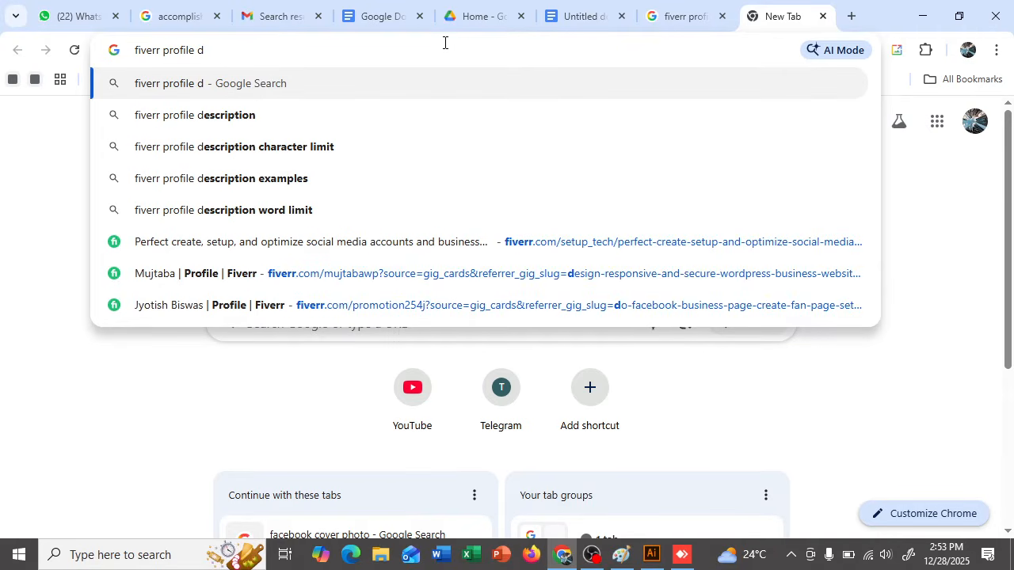
pyautogui.press('Down')
pyautogui.press('Return')
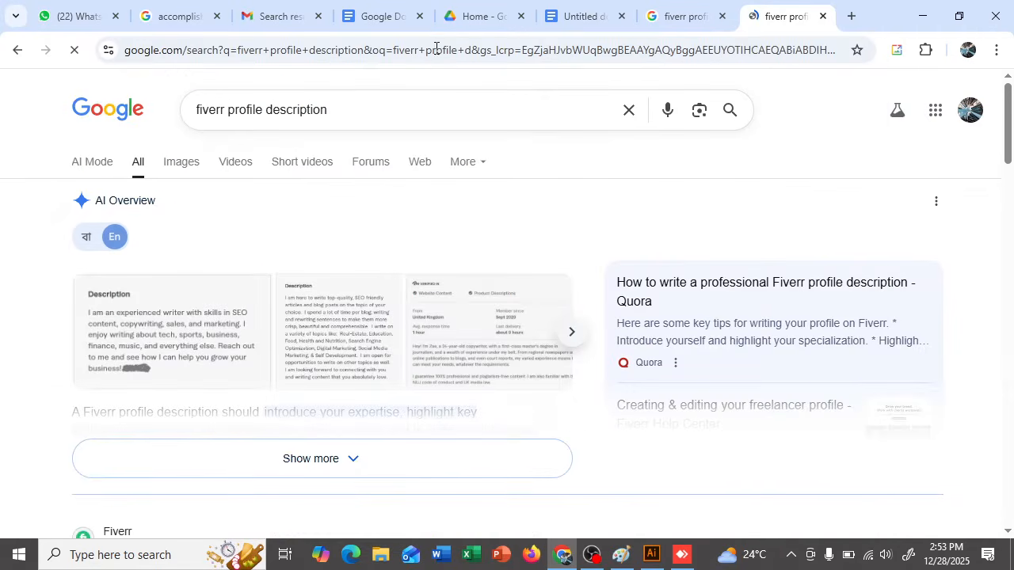
# Refine the Google search to "fiverr profile description size".
pyautogui.write('si')
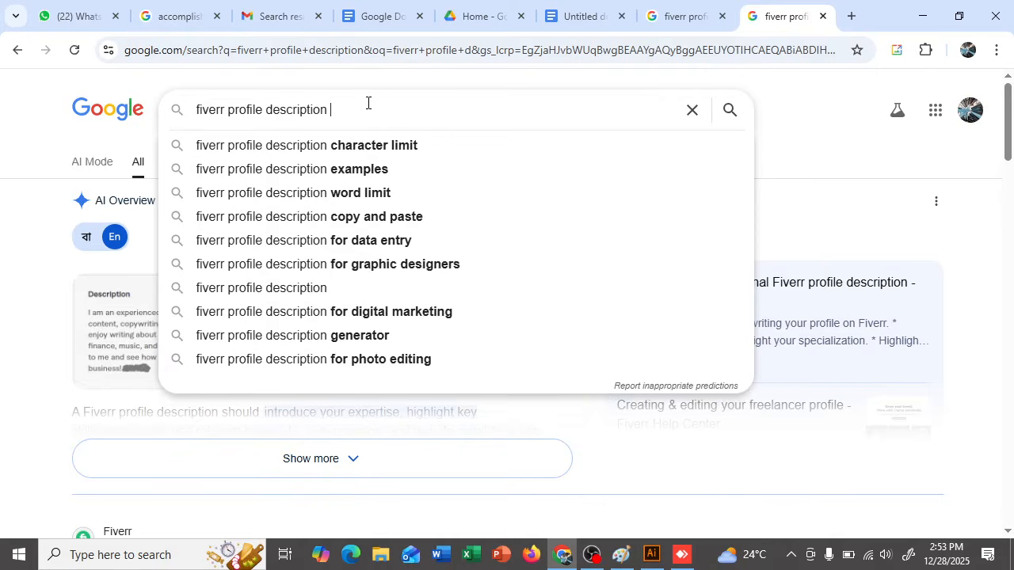
pyautogui.write('ze')
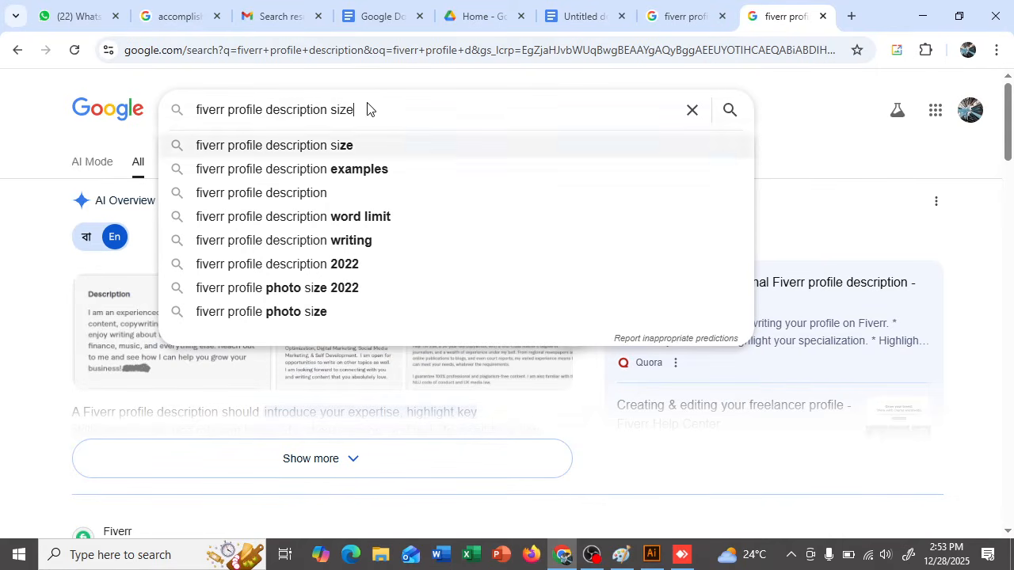
pyautogui.press('Return')
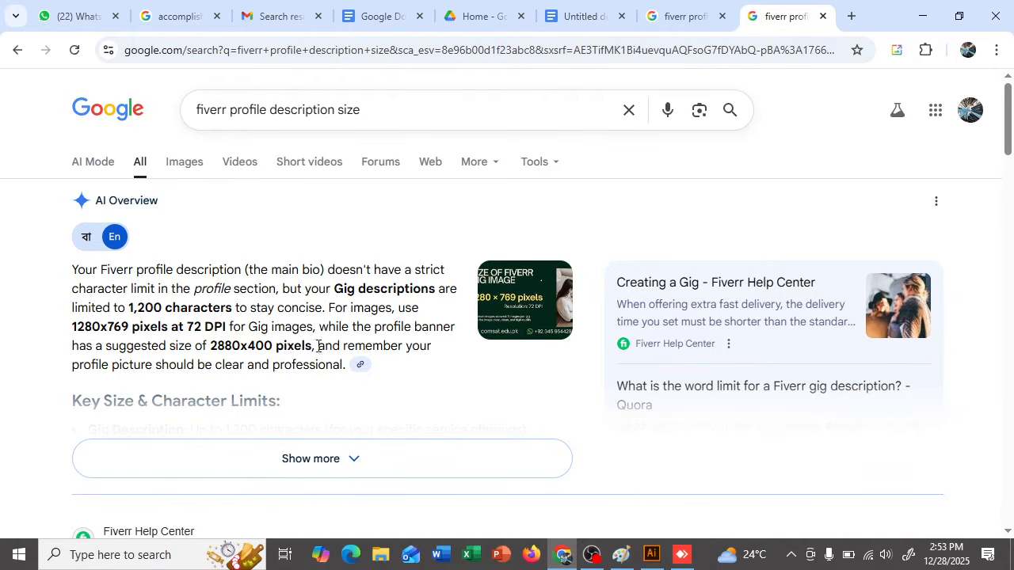
# Examine the search results for the description length limit, expanding the question "How do I write my description on Fiverr?".
pyautogui.scroll(-3, 336, 349)
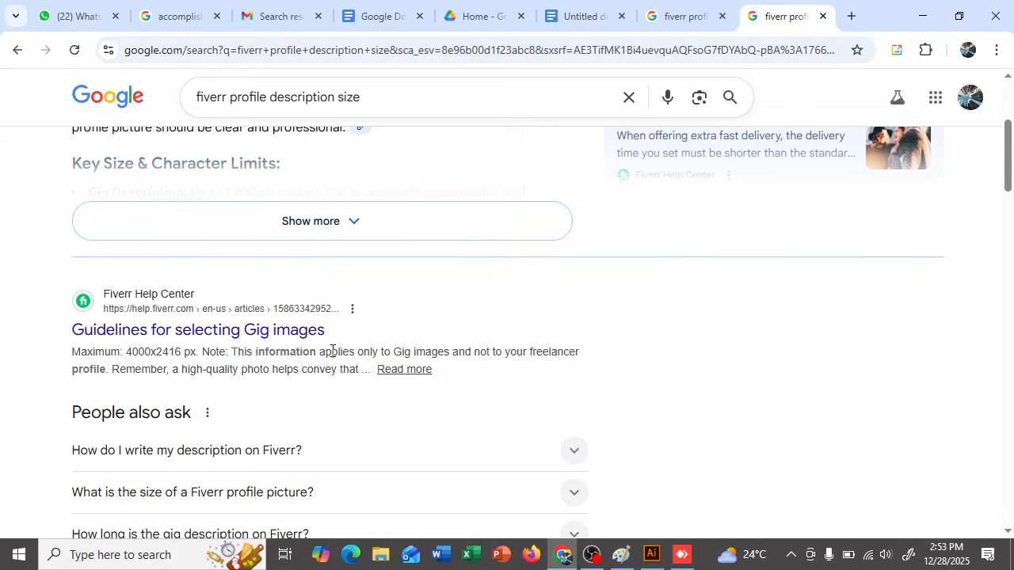
pyautogui.scroll(-2, 333, 351)
pyautogui.click(434, 287)
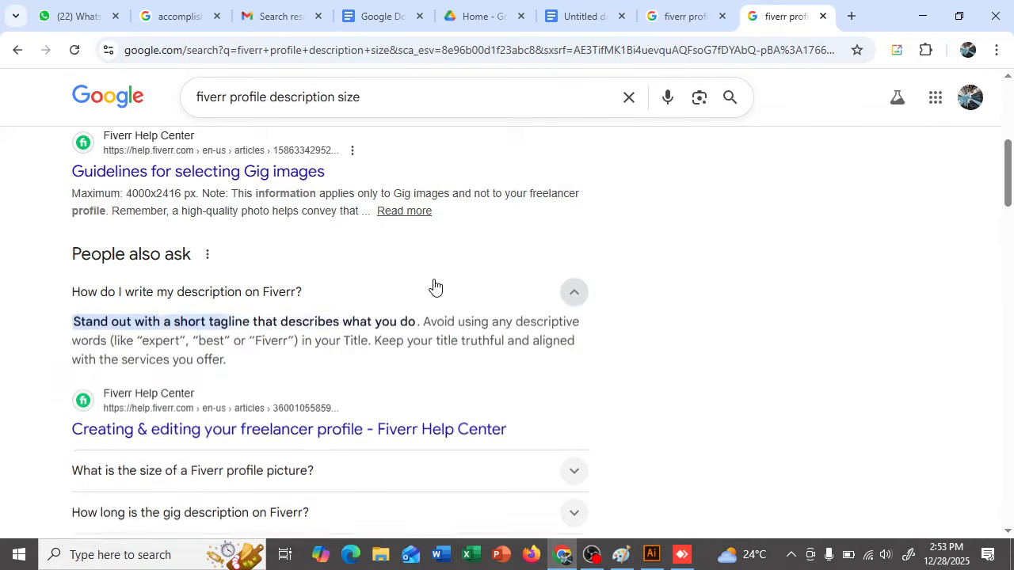
pyautogui.scroll(-6, 225, 368)
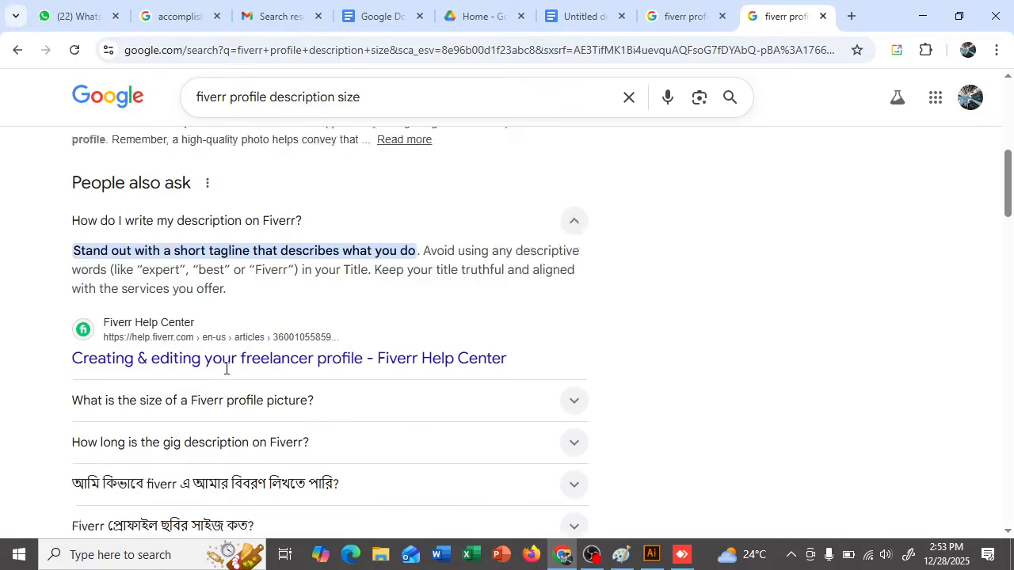
pyautogui.scroll(-5, 225, 374)
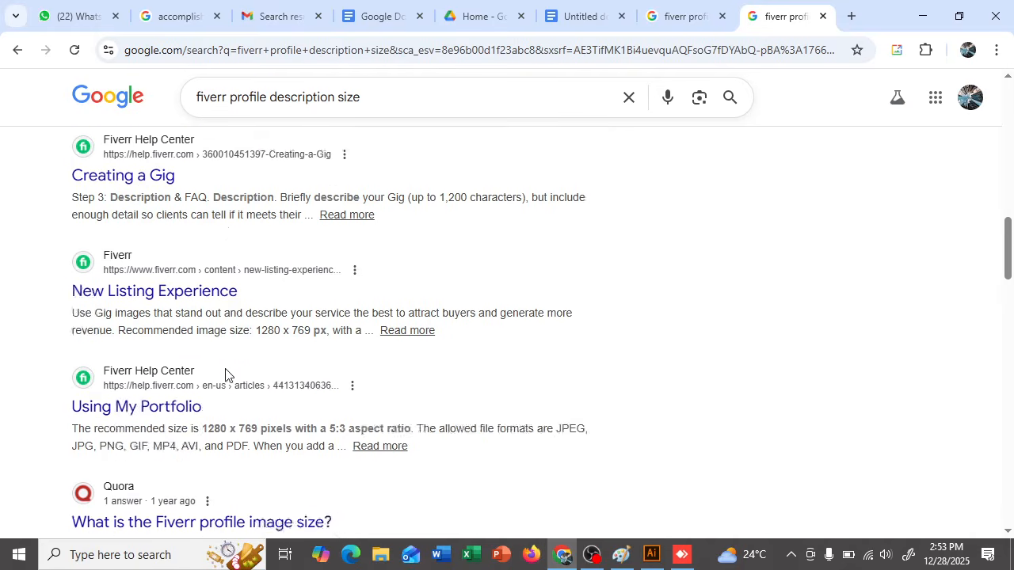
pyautogui.scroll(5, 227, 374)
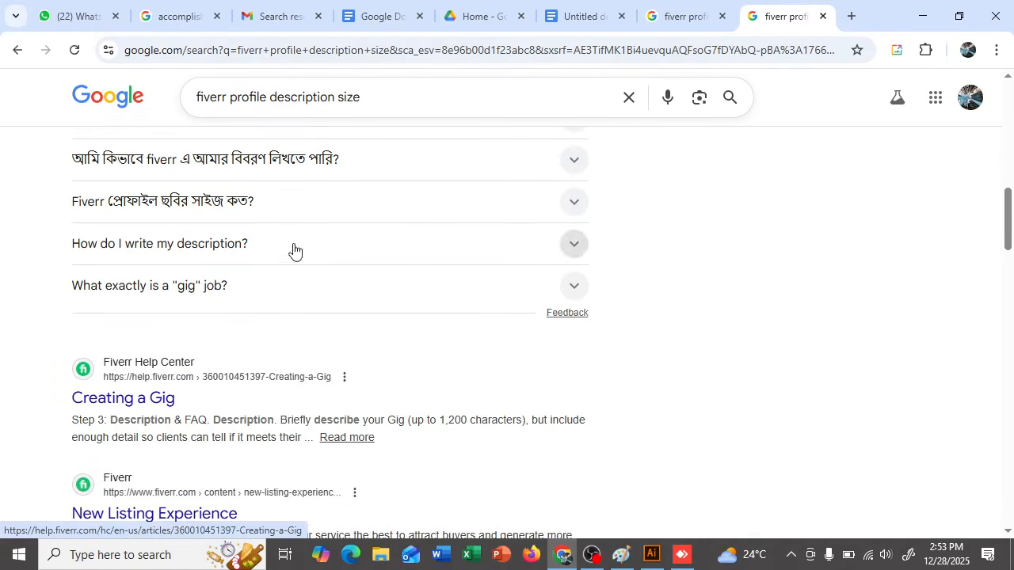
# Return to the untitled document and change the range below "Description" to read "Min 150 - Max -600".
pyautogui.click(578, 23)
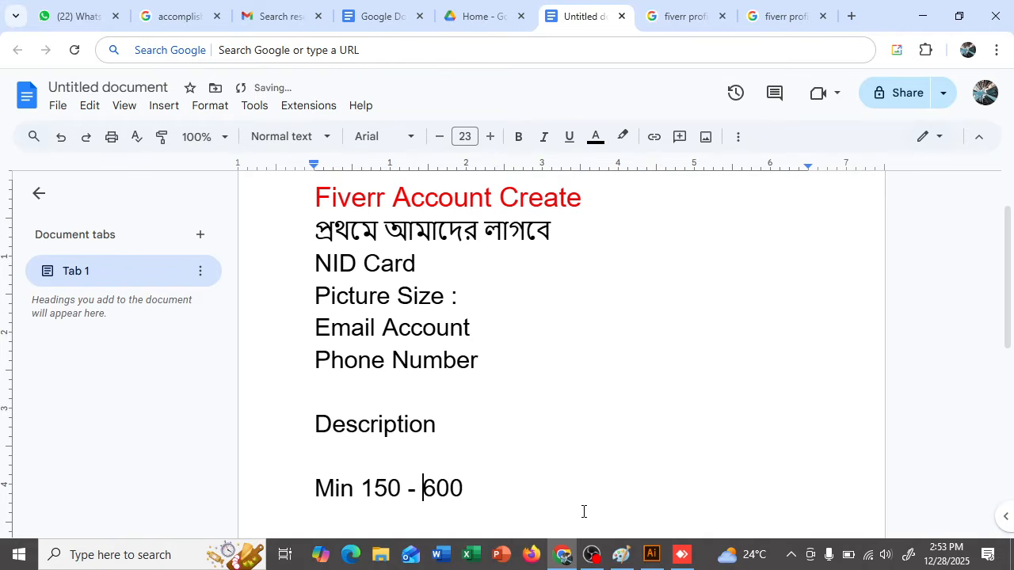
pyautogui.write('ma')
pyautogui.press('BackSpace')
pyautogui.press('BackSpace')
pyautogui.write('Ma')
pyautogui.press('BackSpace')
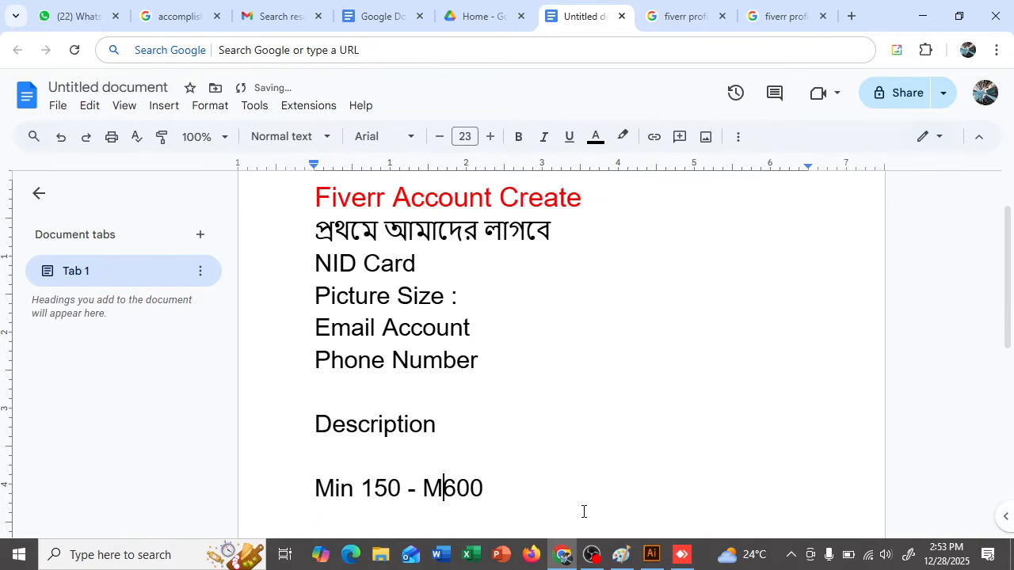
pyautogui.write('as')
pyautogui.press('BackSpace')
pyautogui.write('z')
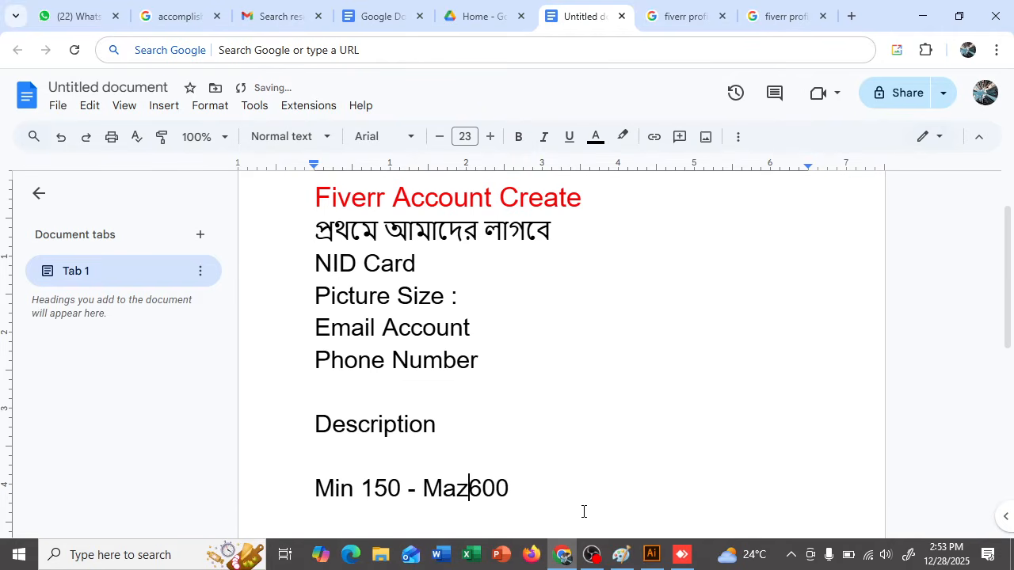
pyautogui.press('BackSpace')
pyautogui.write('d')
pyautogui.press('BackSpace')
pyautogui.write('x ')
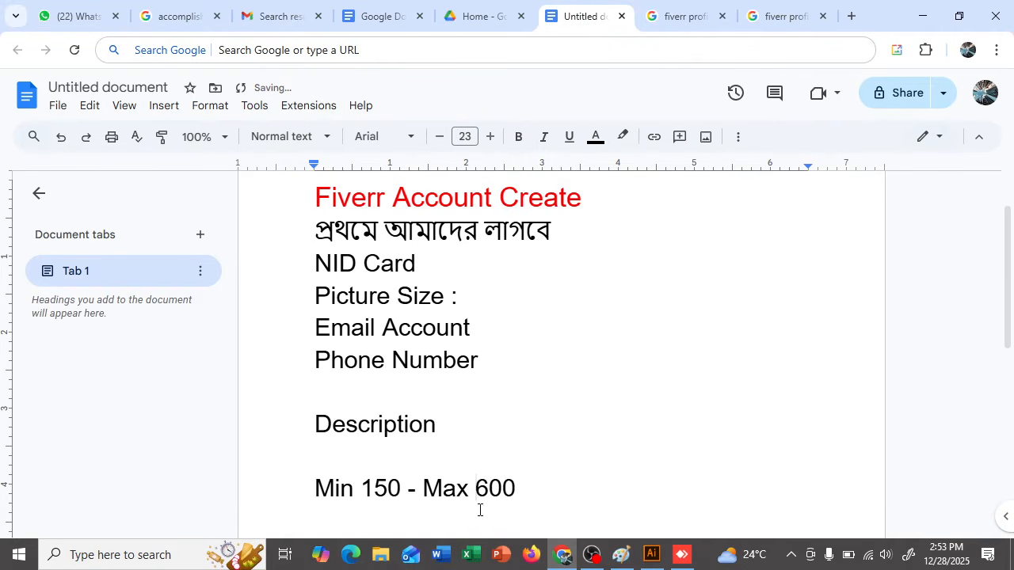
pyautogui.write('-')
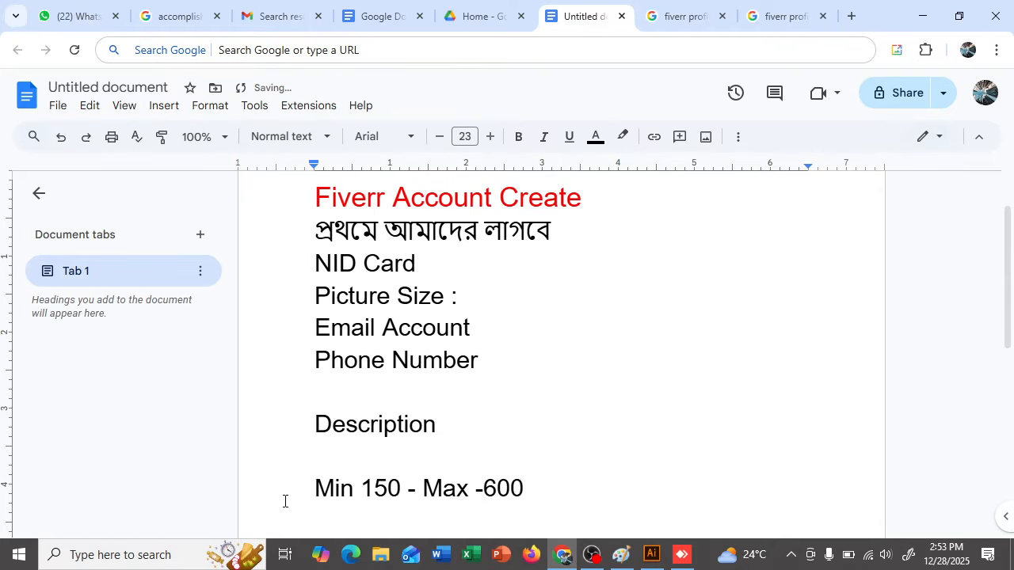
pyautogui.click(527, 490)
pyautogui.scroll(2, 522, 479)
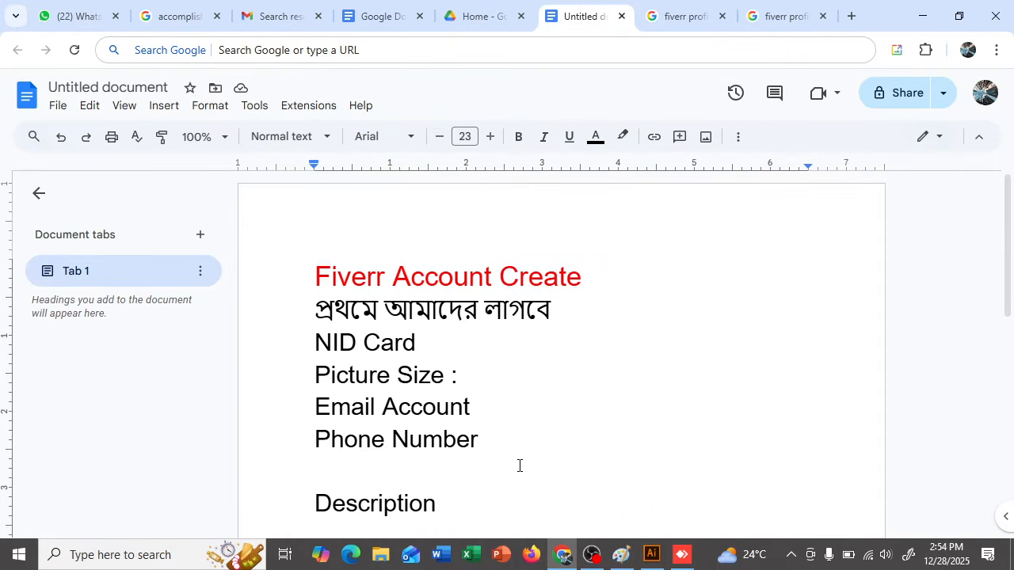
pyautogui.click(698, 18)
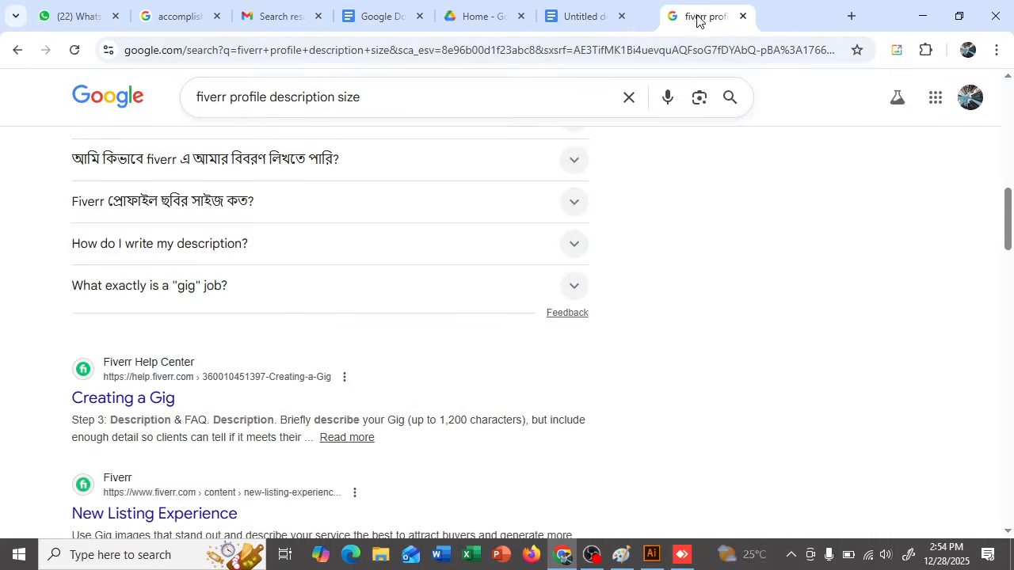
pyautogui.click(853, 16)
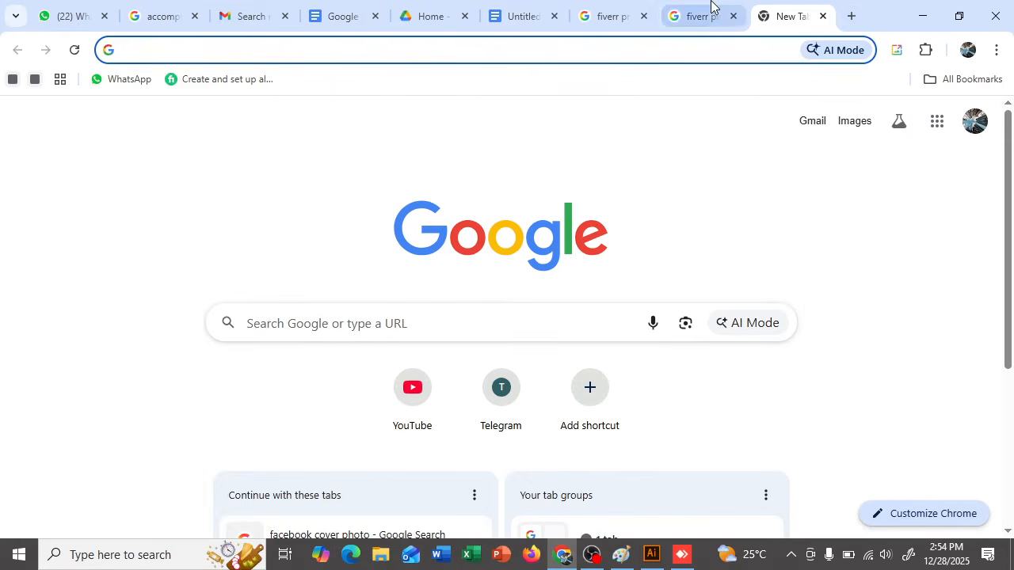
pyautogui.click(535, 24)
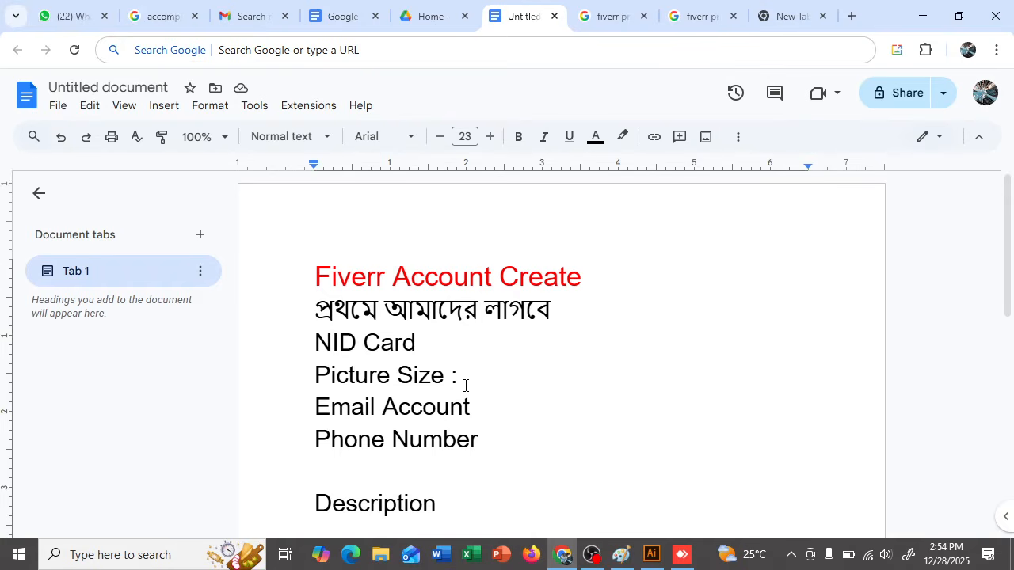
# Close the two Fiverr search tabs and the empty new tab, keeping the untitled document open.
pyautogui.scroll(-1, 510, 444)
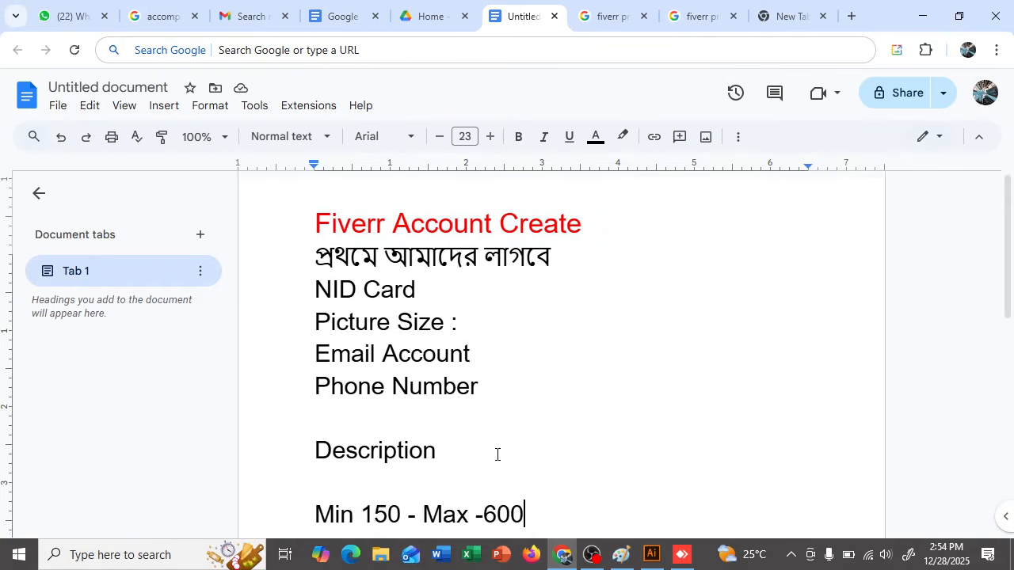
pyautogui.click(646, 17)
pyautogui.middleClick(645, 17)
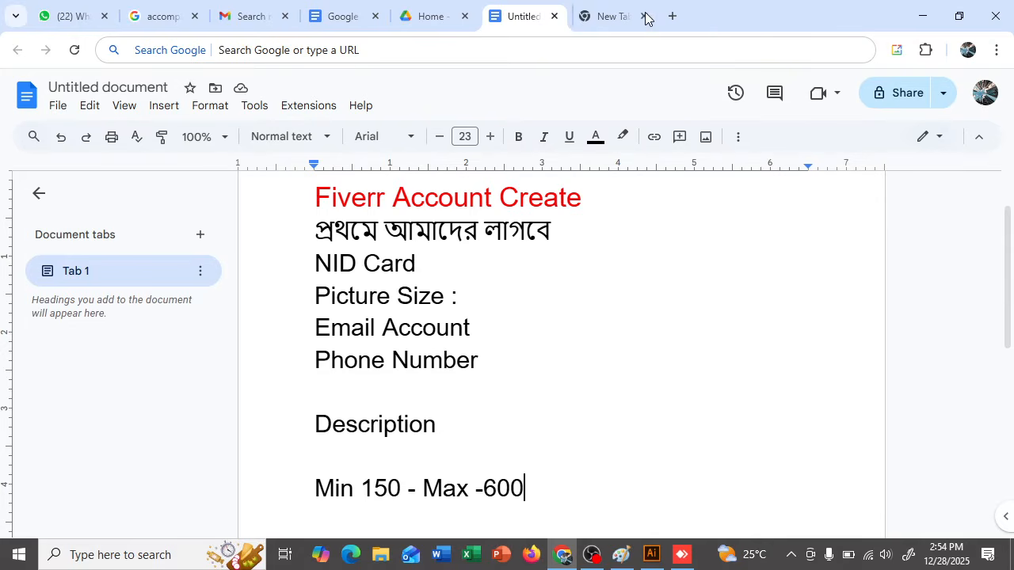
pyautogui.middleClick(645, 15)
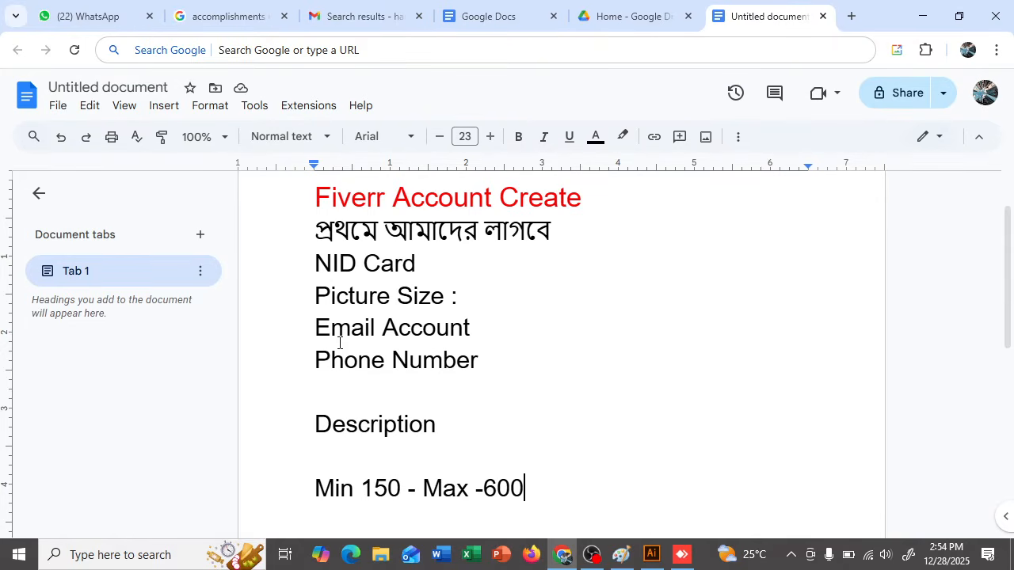
# Move the Gmail tab behind the untitled document's tab and return from its search results to the inbox.
pyautogui.moveTo(315, 328); pyautogui.dragTo(475, 324)
pyautogui.click(476, 332)
pyautogui.click(373, 11)
pyautogui.moveTo(373, 11); pyautogui.dragTo(838, 8)
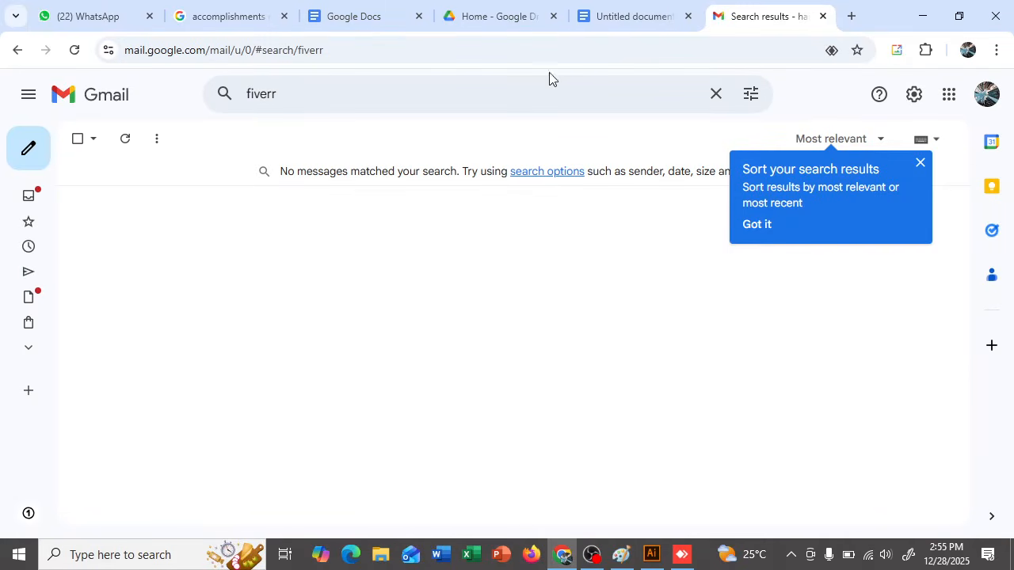
pyautogui.click(17, 49)
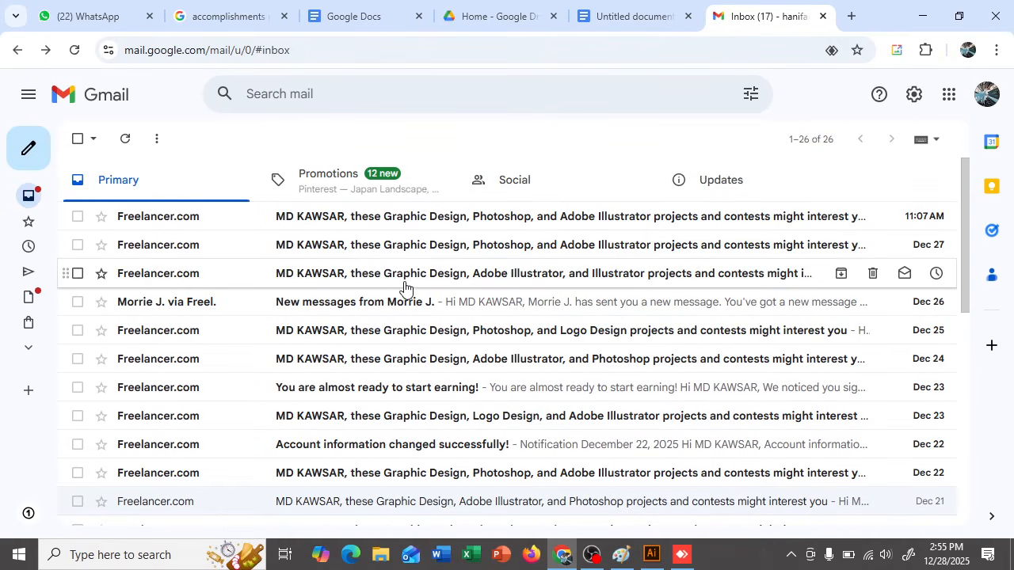
pyautogui.click(853, 16)
pyautogui.click(214, 50)
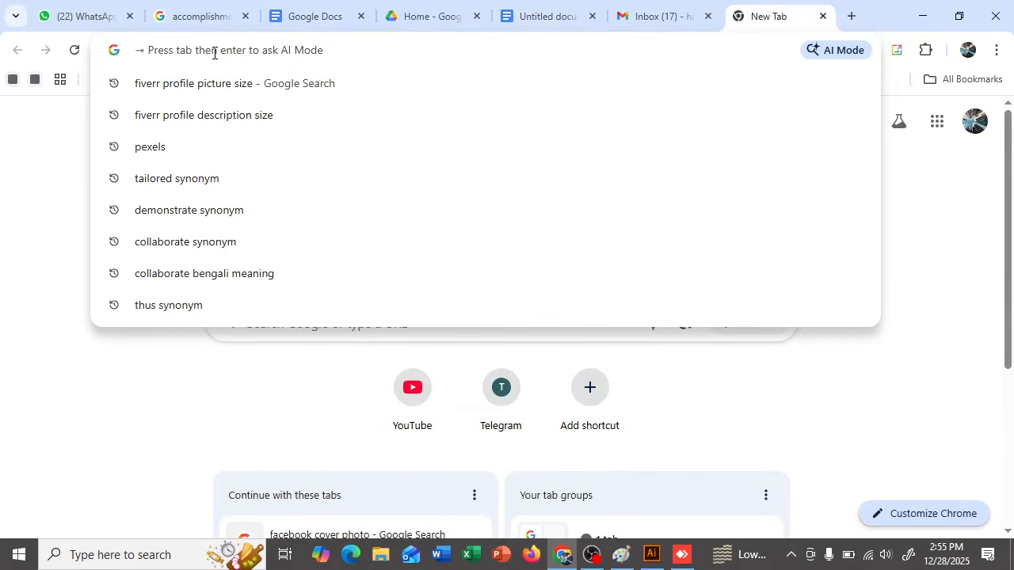
pyautogui.write('fiver')
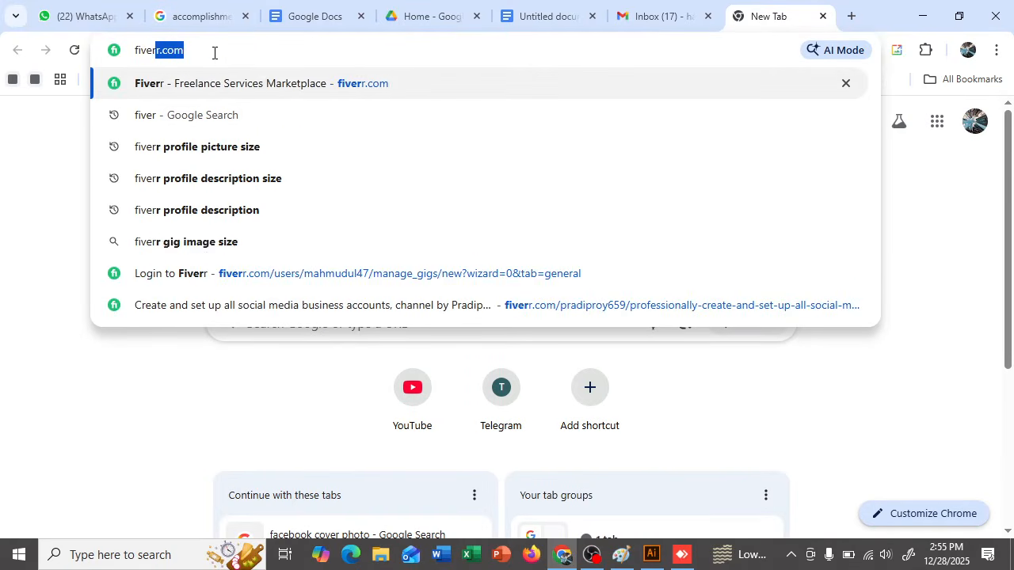
pyautogui.press('BackSpace')
pyautogui.press('BackSpace')
pyautogui.press('BackSpace')
pyautogui.press('BackSpace')
pyautogui.press('BackSpace')
pyautogui.press('BackSpace')
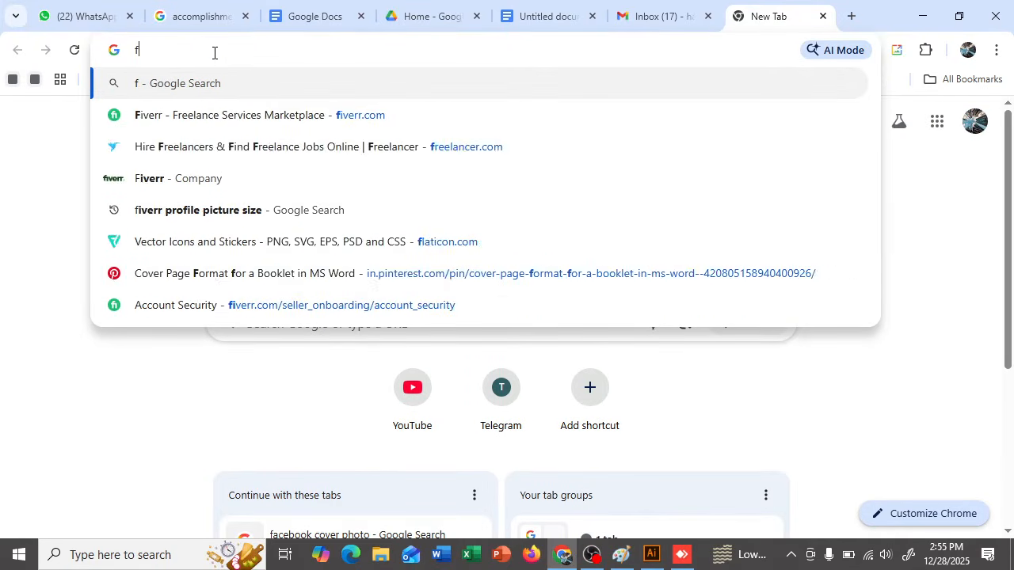
pyautogui.write('www.')
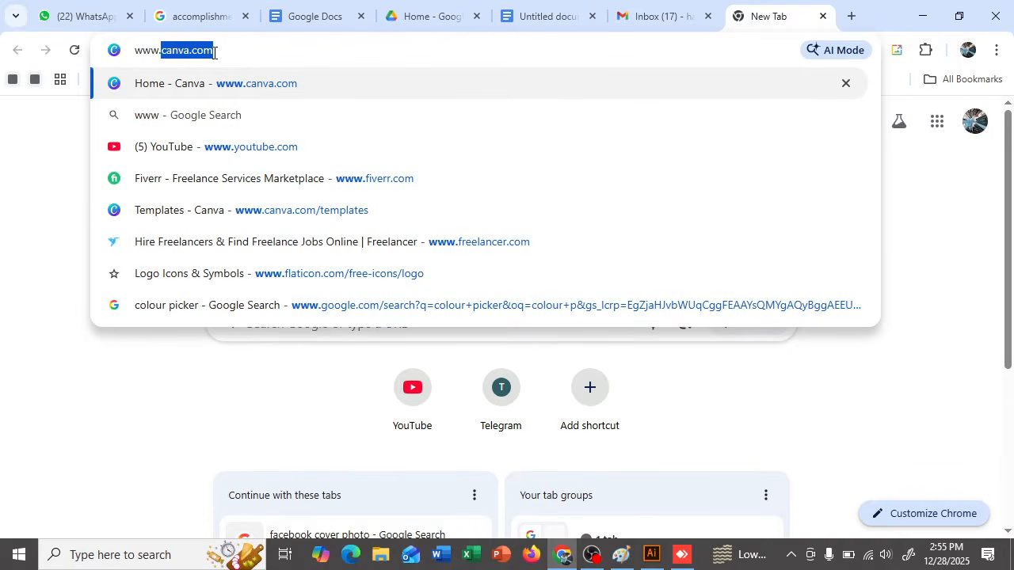
pyautogui.write('fi')
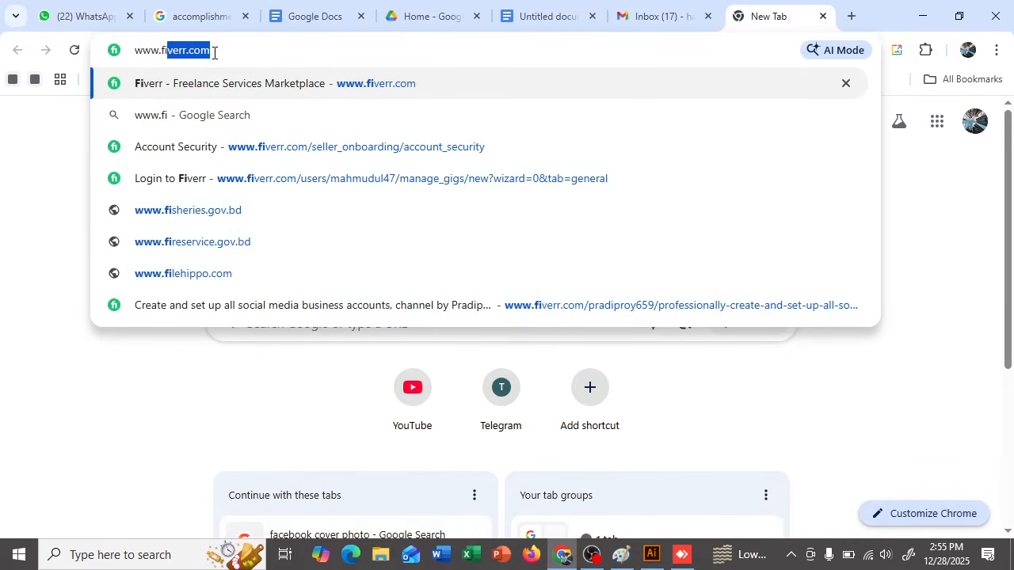
pyautogui.write('v')
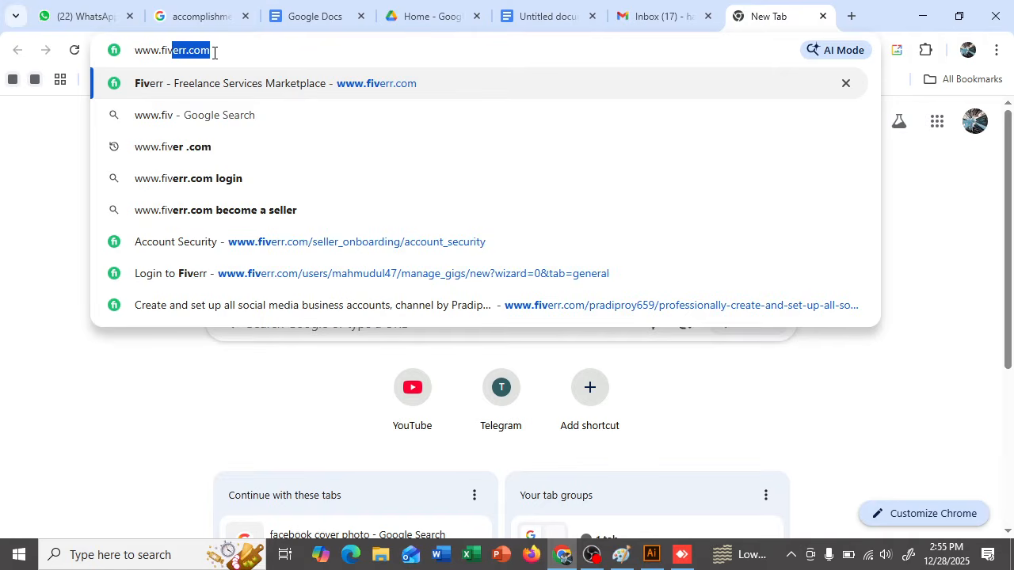
pyautogui.write('err.co')
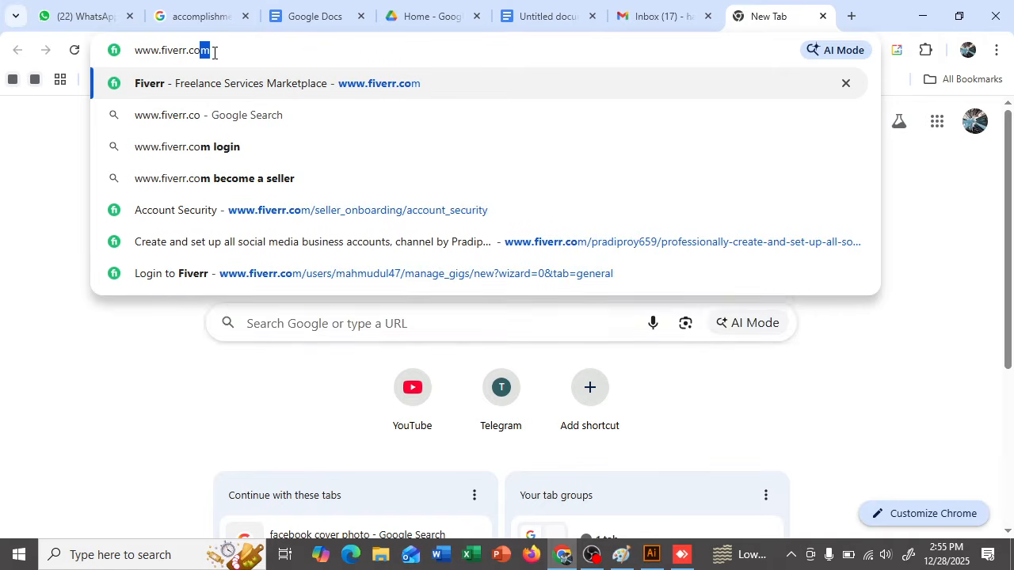
pyautogui.write('m')
pyautogui.press('Return')
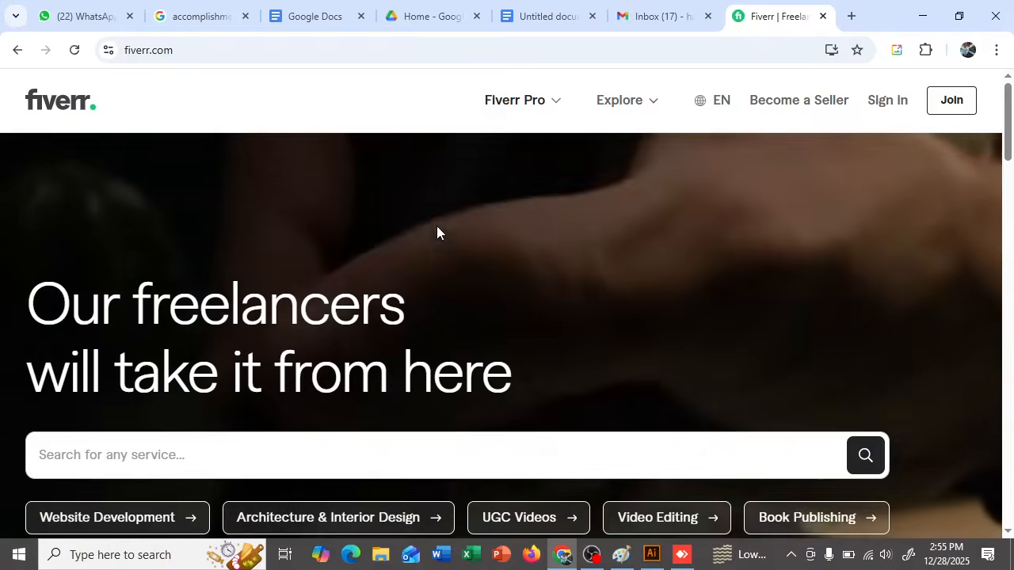
# Look over the Fiverr home page and the choices offered under Fiverr Pro and Explore.
pyautogui.scroll(-2, 437, 230)
pyautogui.scroll(2, 102, 317)
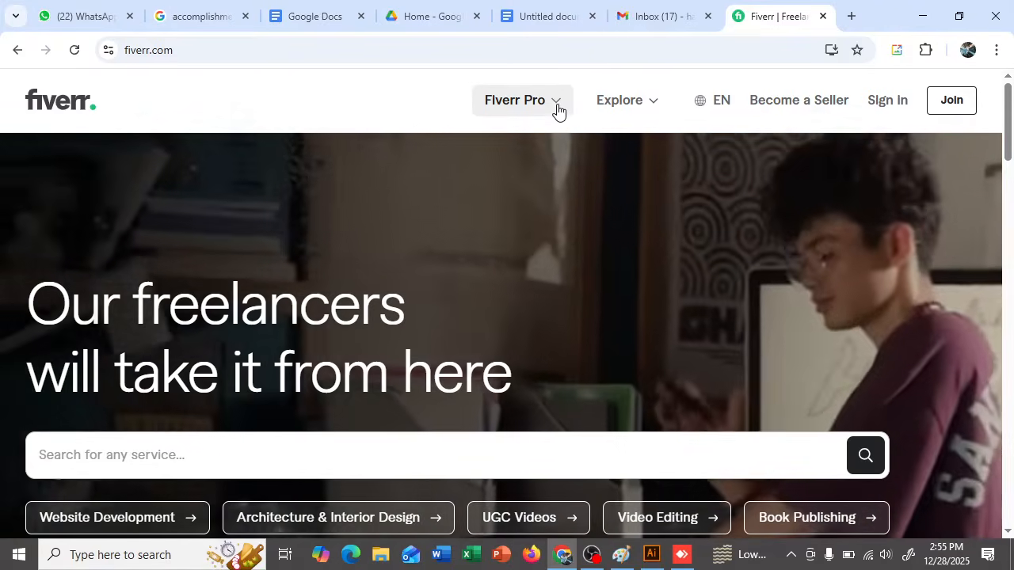
pyautogui.click(557, 109)
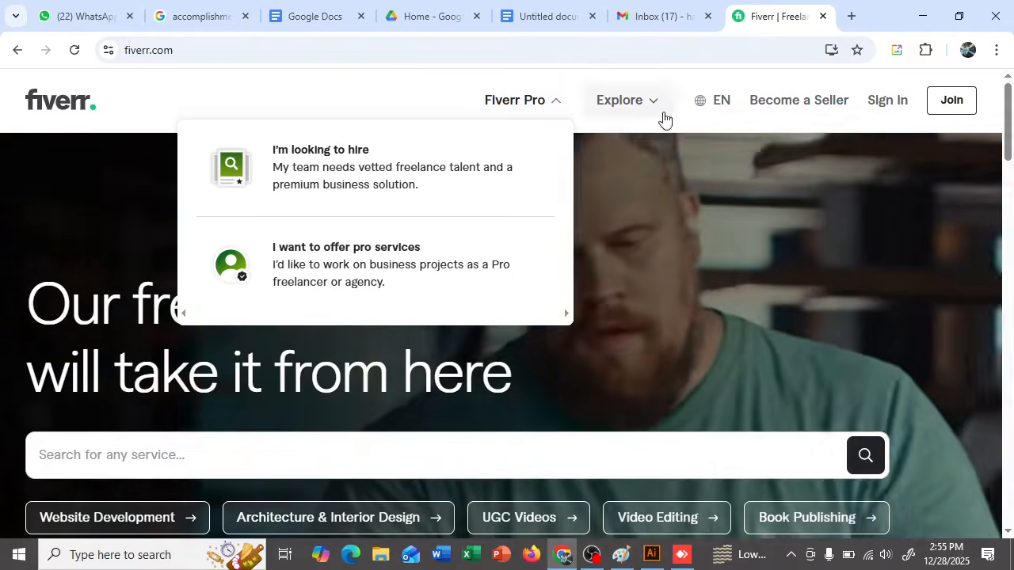
pyautogui.click(659, 111)
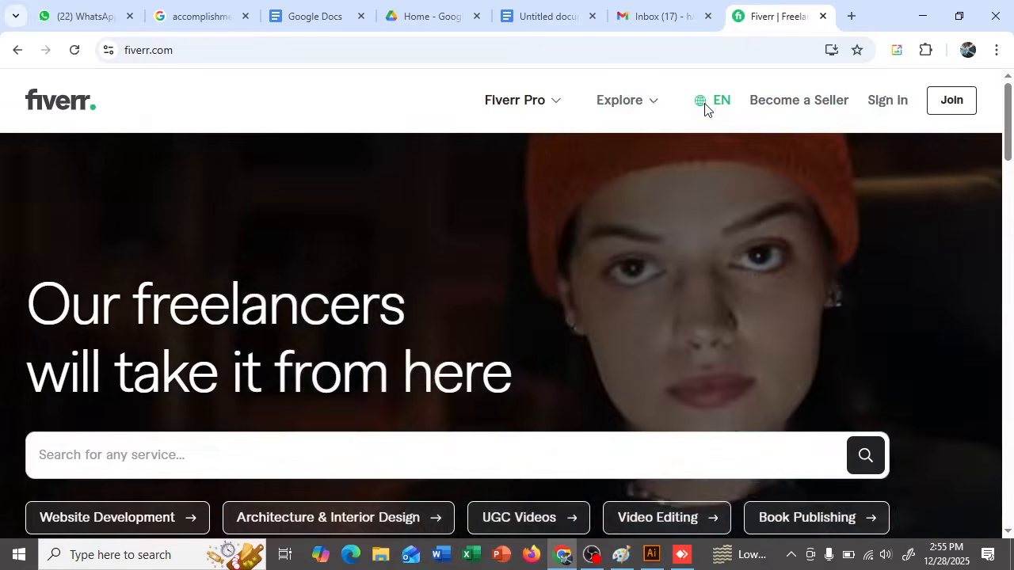
# Try the Fiverr site in Deutsch and Italiano, dismiss the Google sign-in prompt, and switch the language back to English.
pyautogui.click(704, 103)
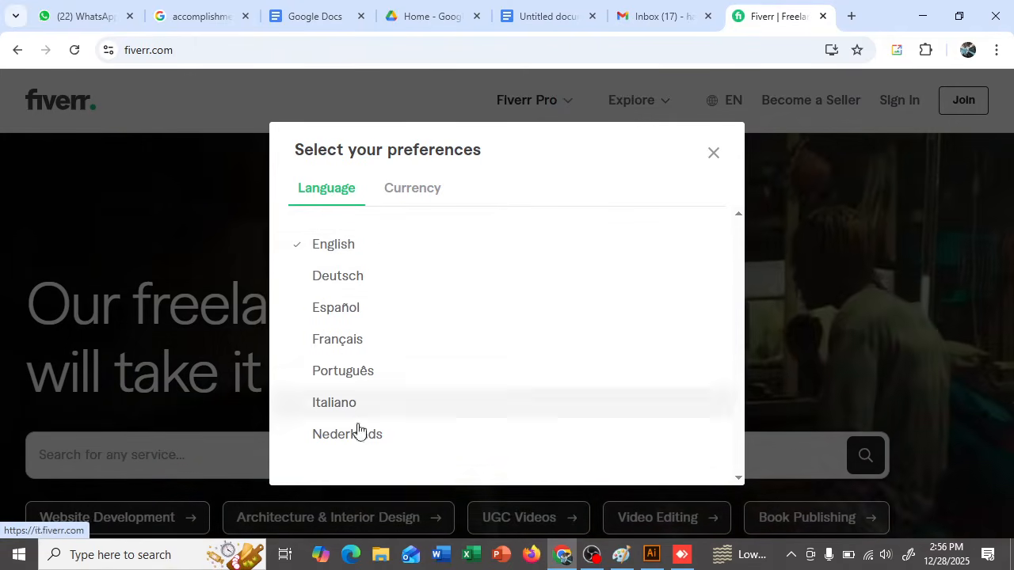
pyautogui.click(339, 277)
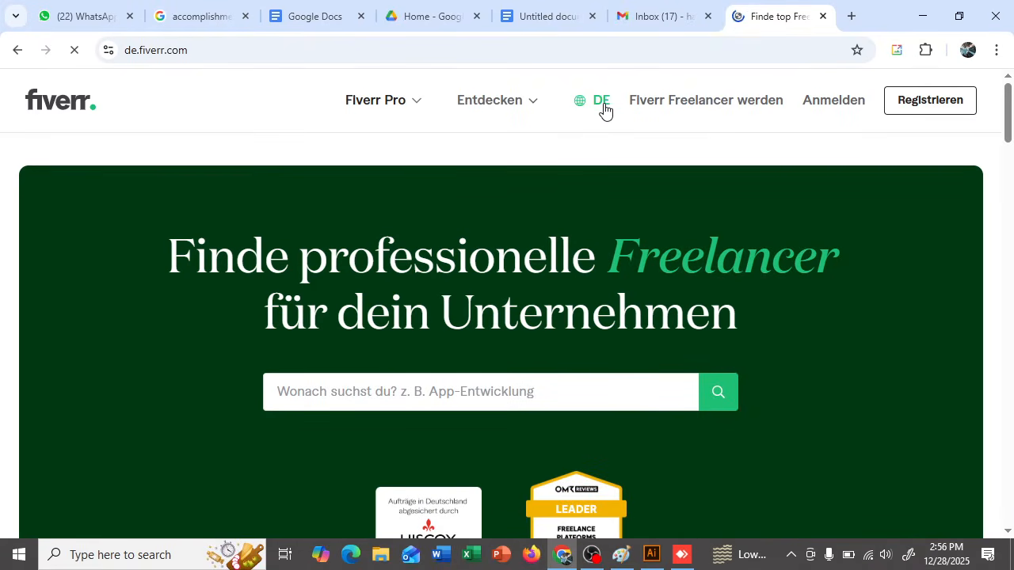
pyautogui.click(602, 103)
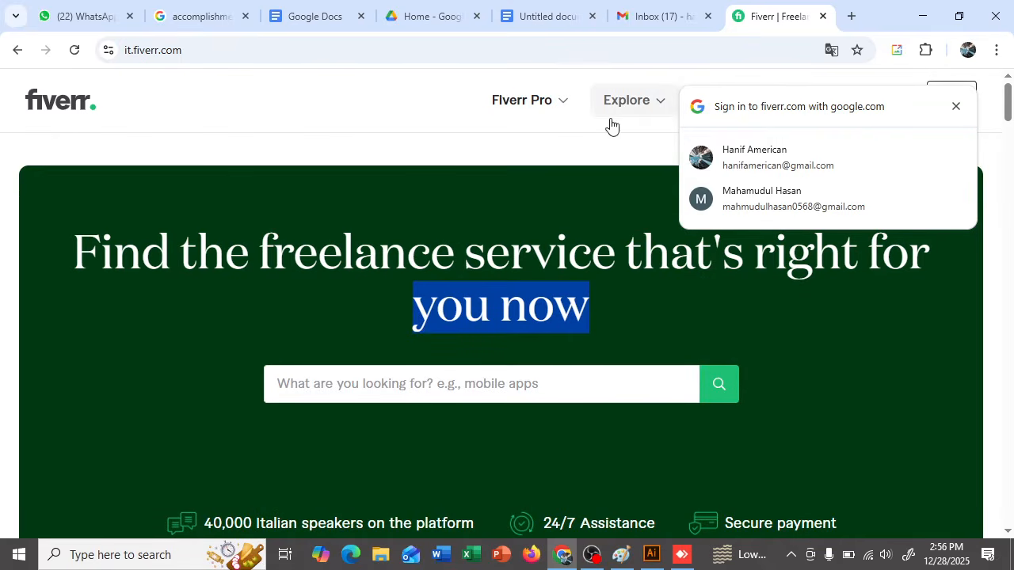
pyautogui.click(954, 107)
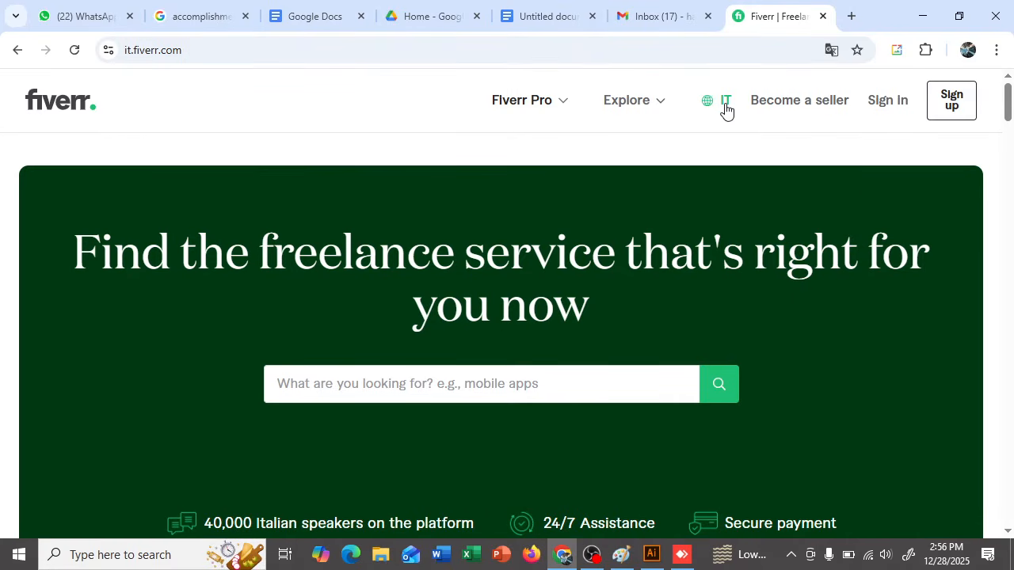
pyautogui.click(724, 103)
pyautogui.click(339, 254)
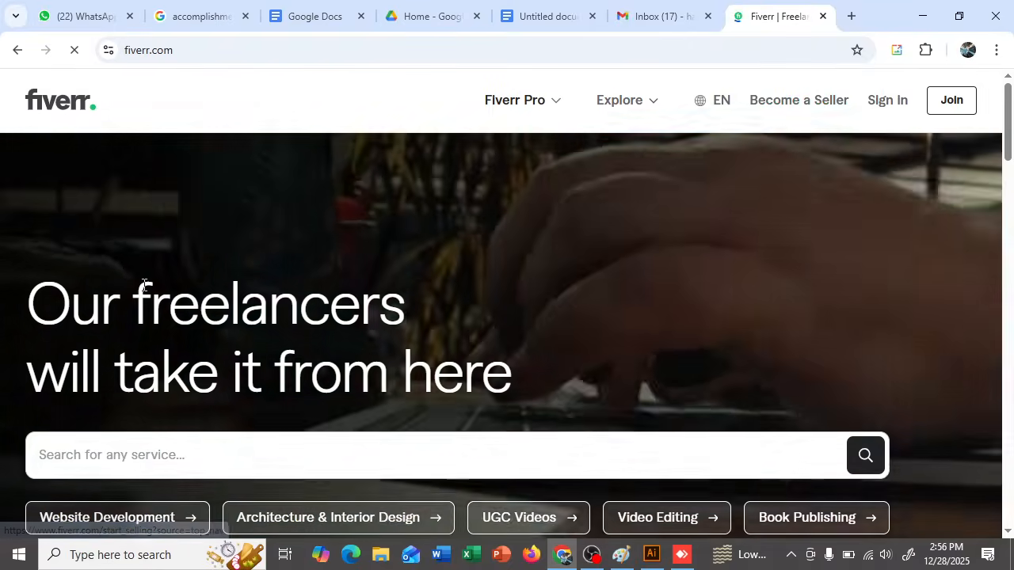
# Capture the Fiverr header with the screenshot tool and outline Become a Seller, Sign in and Join with red rectangles.
pyautogui.scroll(-1, 143, 280)
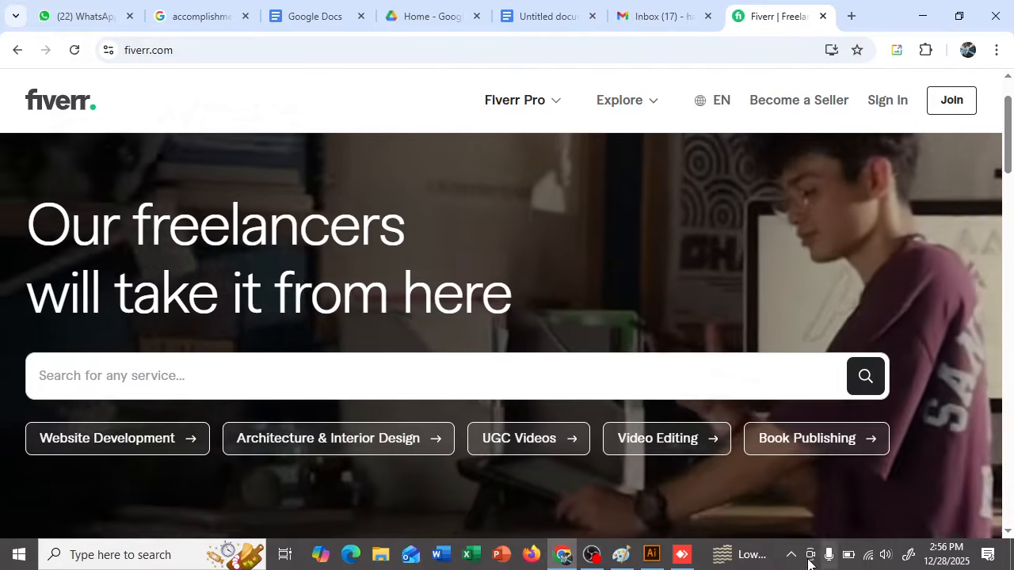
pyautogui.click(791, 555)
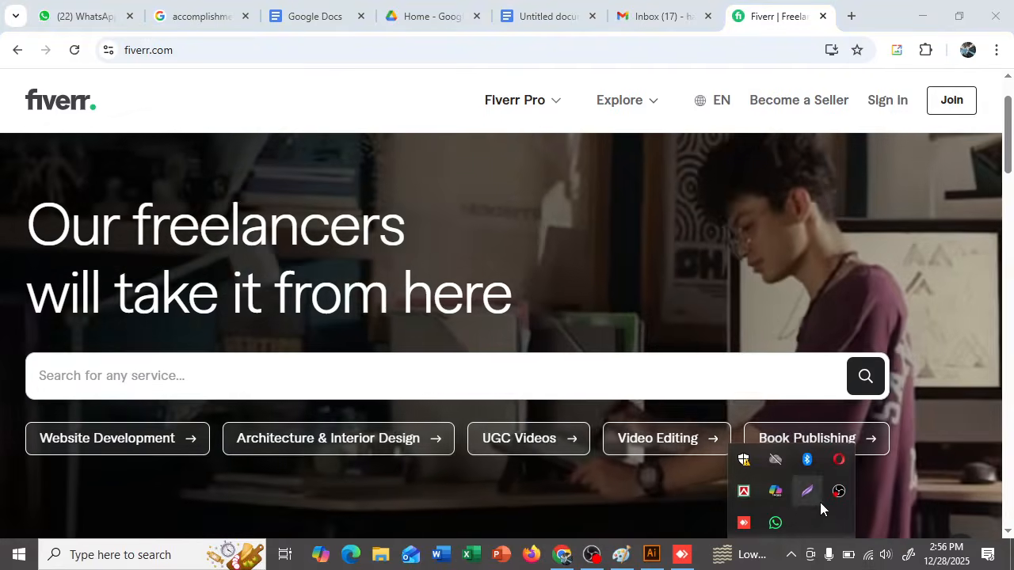
pyautogui.click(807, 491)
pyautogui.moveTo(396, 65); pyautogui.dragTo(1008, 126)
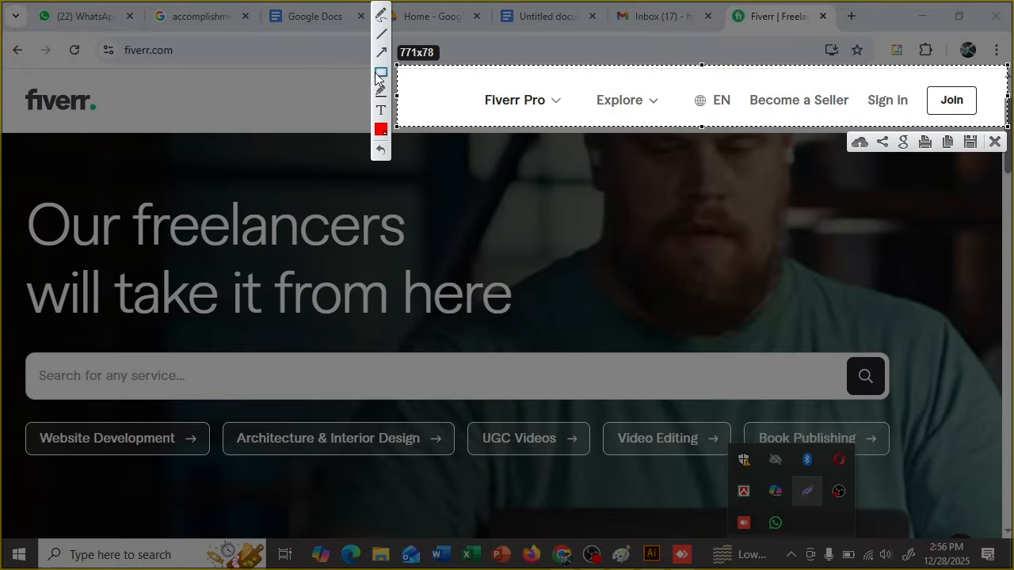
pyautogui.moveTo(741, 86); pyautogui.dragTo(747, 90)
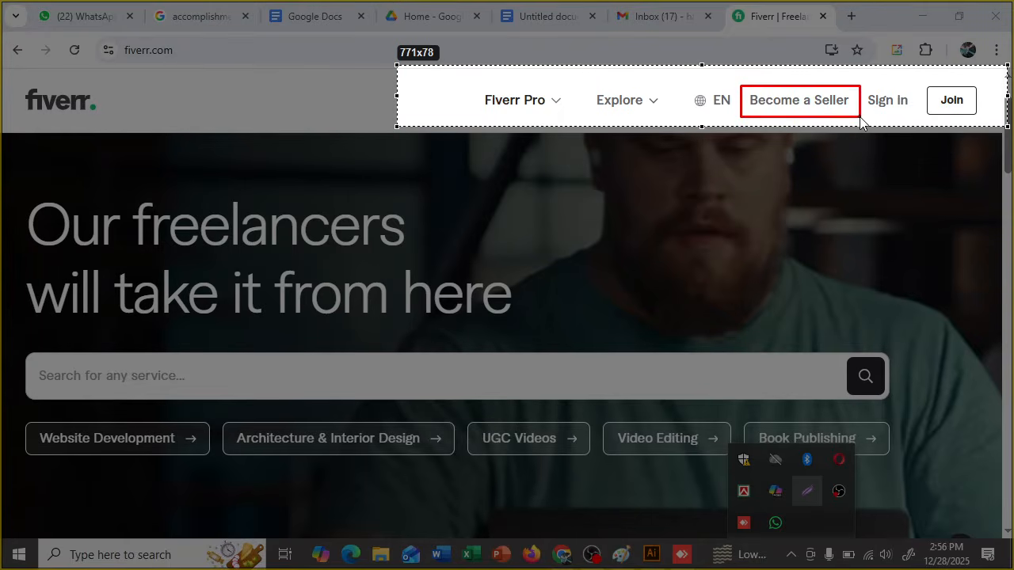
pyautogui.moveTo(859, 117); pyautogui.dragTo(915, 117)
pyautogui.moveTo(914, 77); pyautogui.dragTo(931, 115)
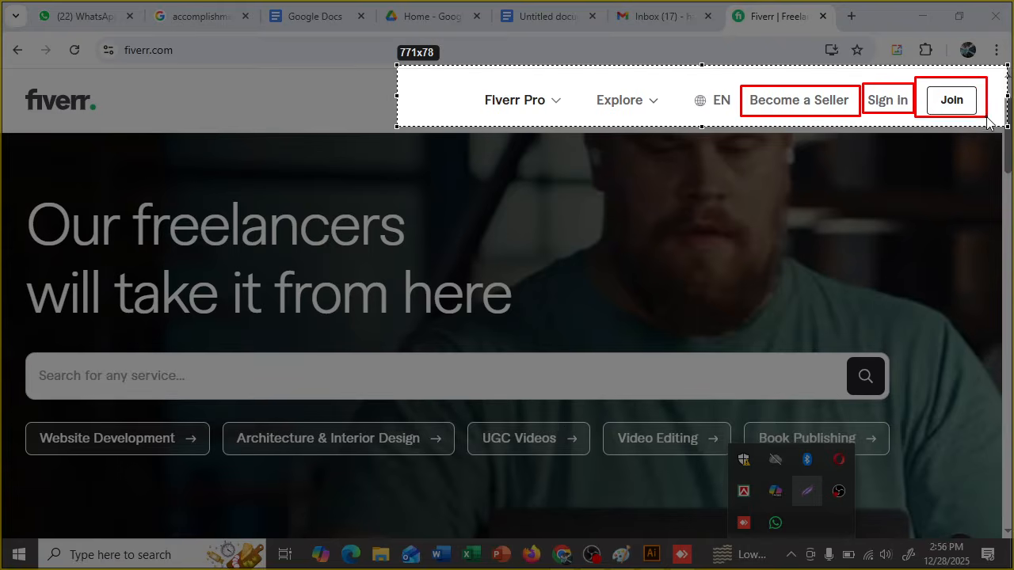
pyautogui.moveTo(991, 124); pyautogui.dragTo(990, 125)
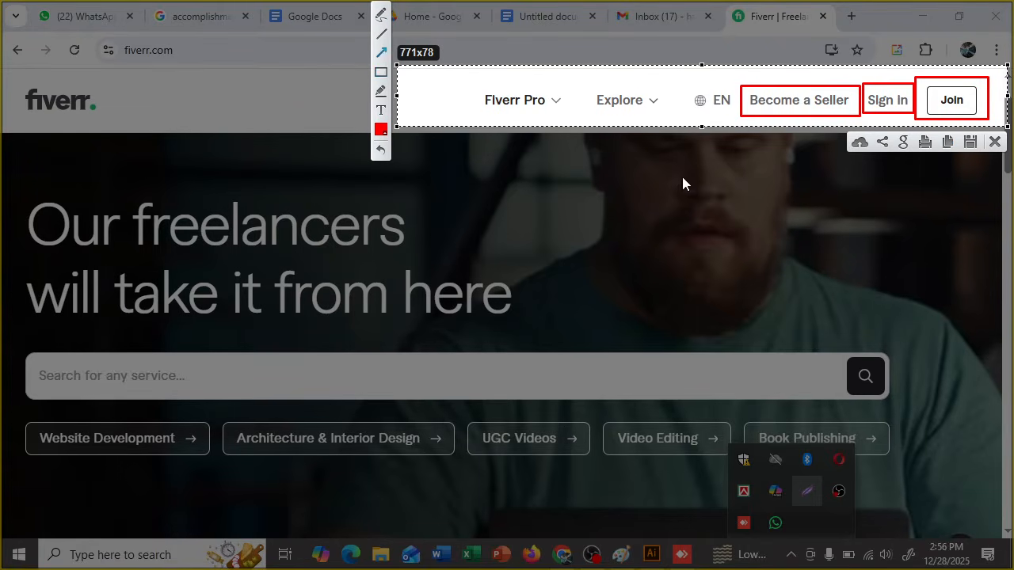
# Draw arrows pointing to Become a Seller, Sign in and Join on the capture, and discard it without saving.
pyautogui.moveTo(770, 169); pyautogui.dragTo(779, 165)
pyautogui.moveTo(877, 115); pyautogui.dragTo(873, 119)
pyautogui.moveTo(877, 167); pyautogui.dragTo(891, 102)
pyautogui.moveTo(934, 179); pyautogui.dragTo(956, 115)
pyautogui.click(999, 142)
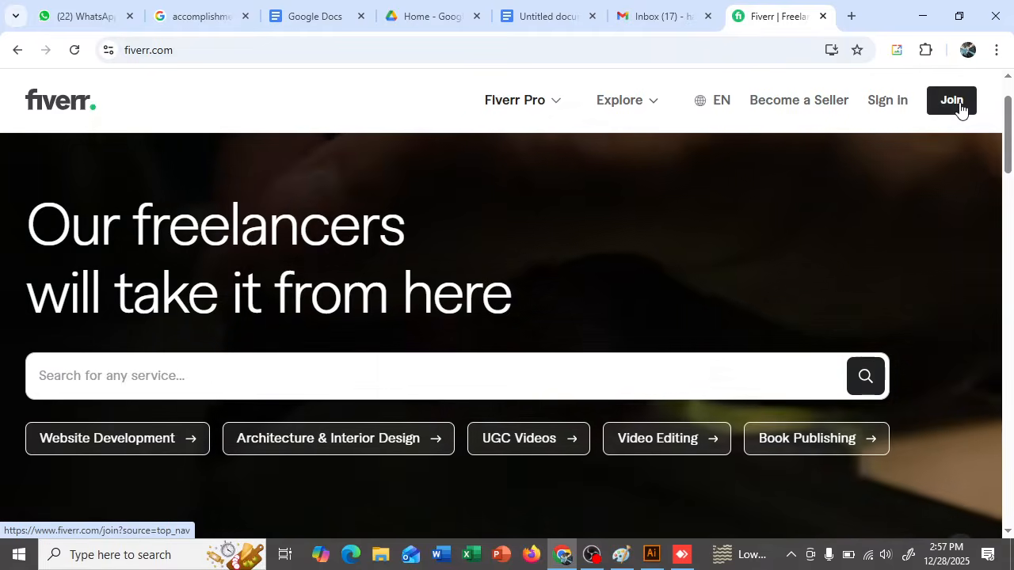
# View the Join and Sign in dialogs in turn, closing each one.
pyautogui.click(953, 102)
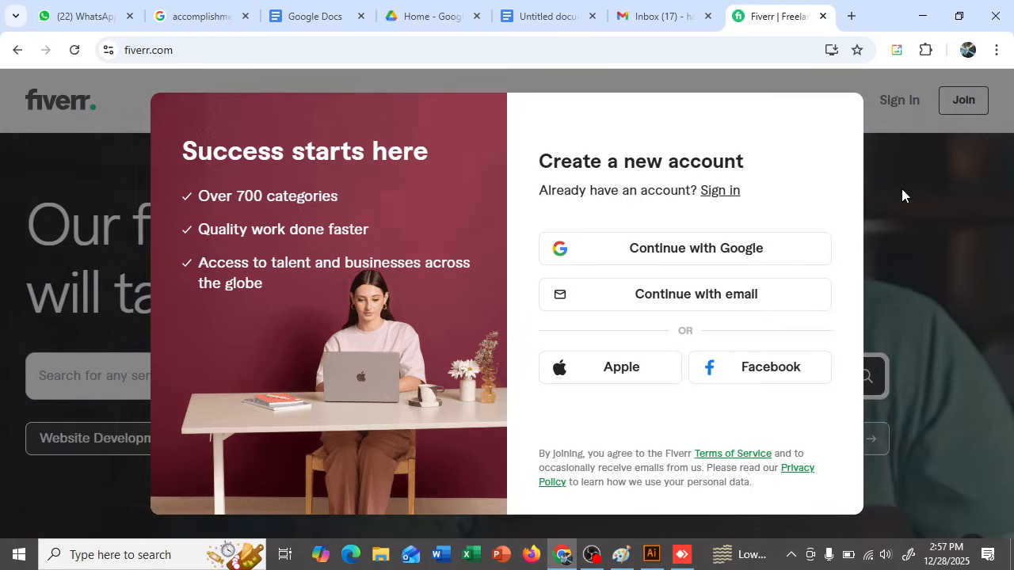
pyautogui.click(899, 103)
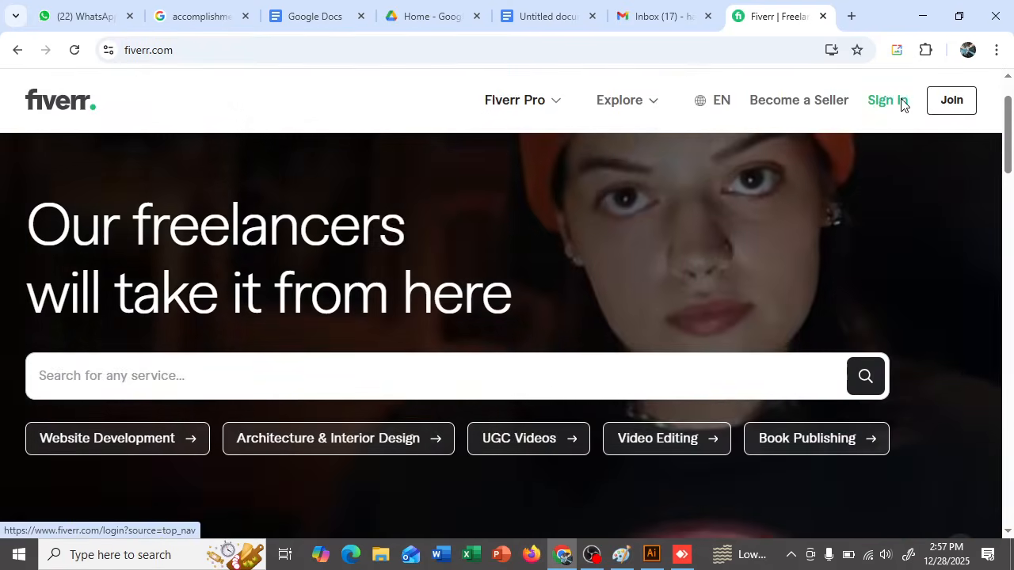
pyautogui.click(903, 103)
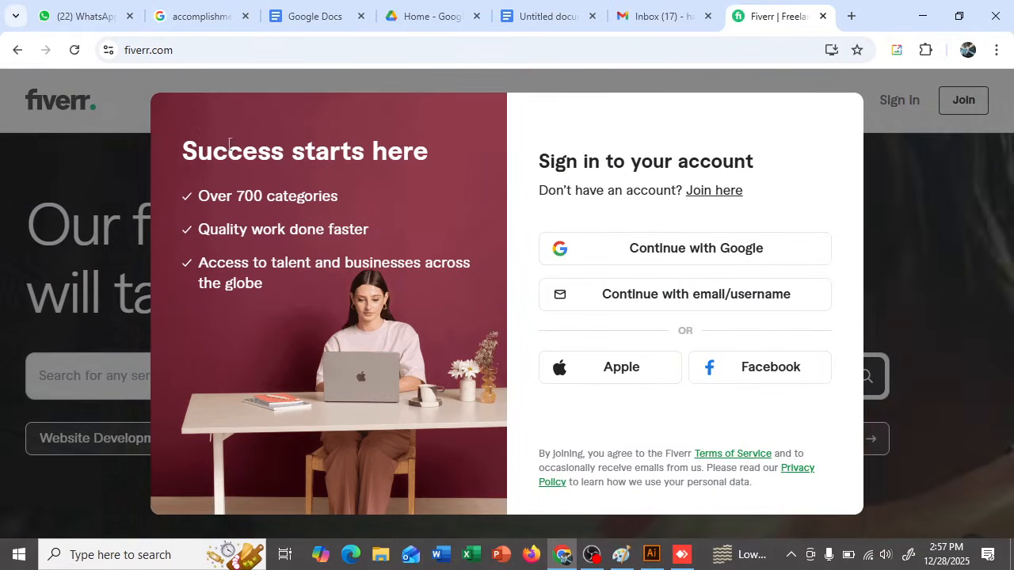
pyautogui.click(957, 102)
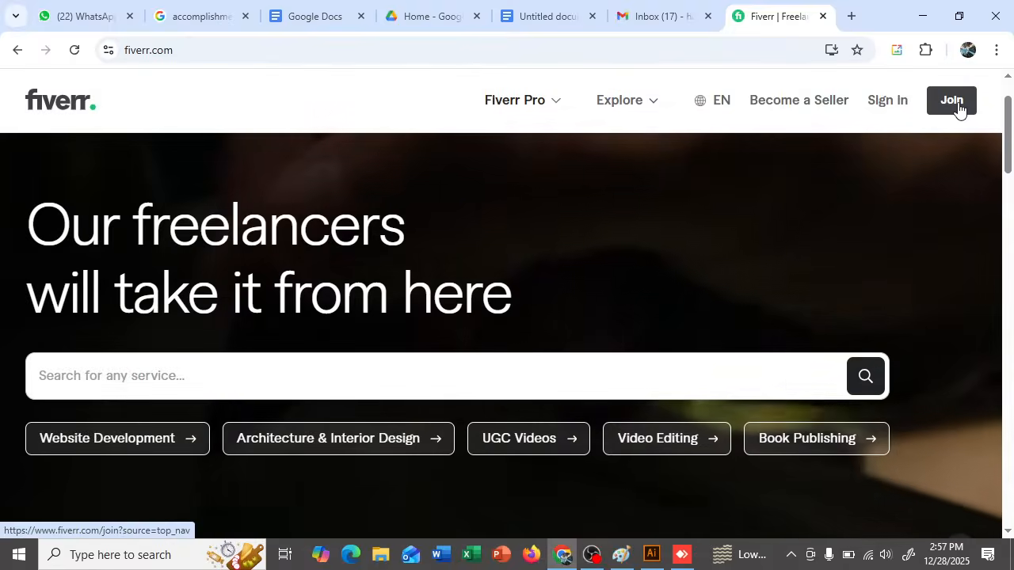
# Open the Join dialog, capture its account form, and outline the Google, email, Apple and Facebook options with red rectangles.
pyautogui.click(958, 103)
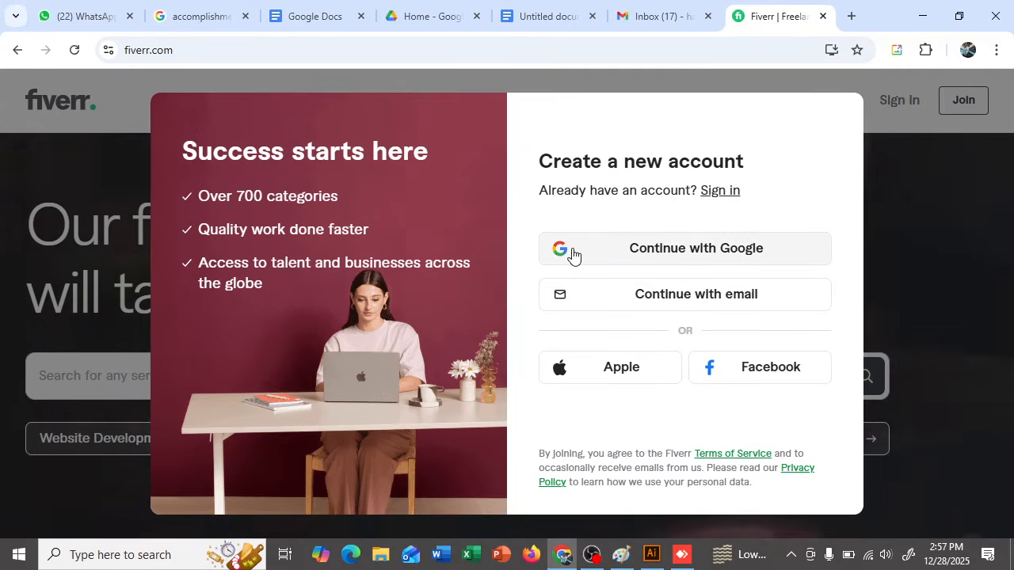
pyautogui.press('Print')
pyautogui.moveTo(515, 104); pyautogui.dragTo(868, 481)
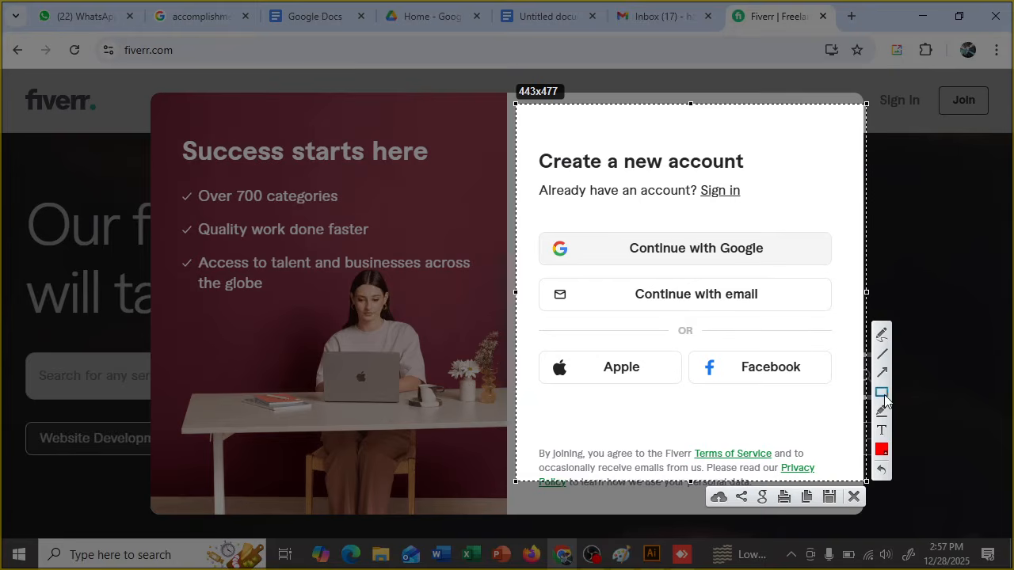
pyautogui.moveTo(539, 235); pyautogui.dragTo(839, 278)
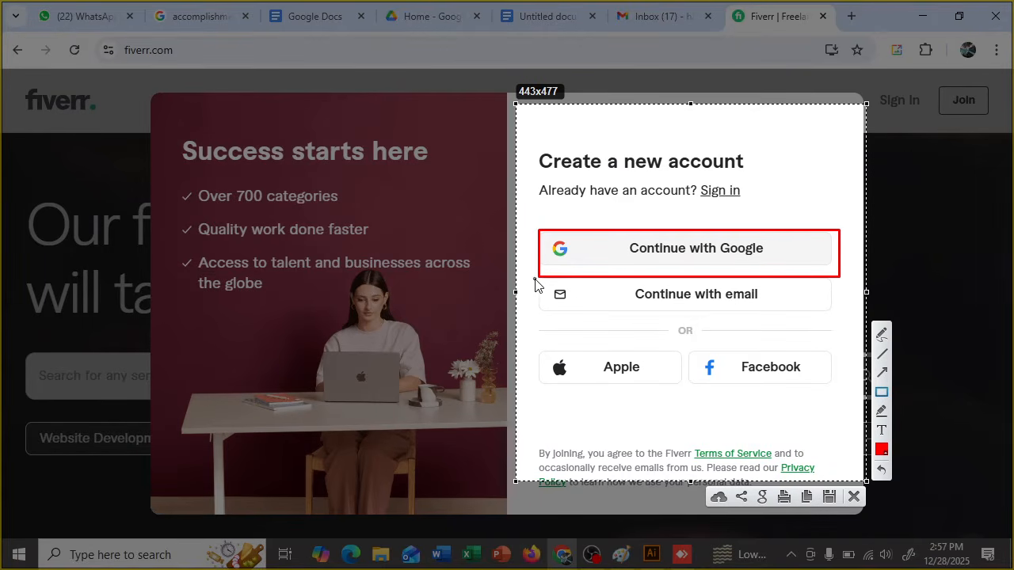
pyautogui.moveTo(535, 282); pyautogui.dragTo(831, 313)
pyautogui.moveTo(538, 351); pyautogui.dragTo(674, 388)
pyautogui.moveTo(678, 346); pyautogui.dragTo(822, 390)
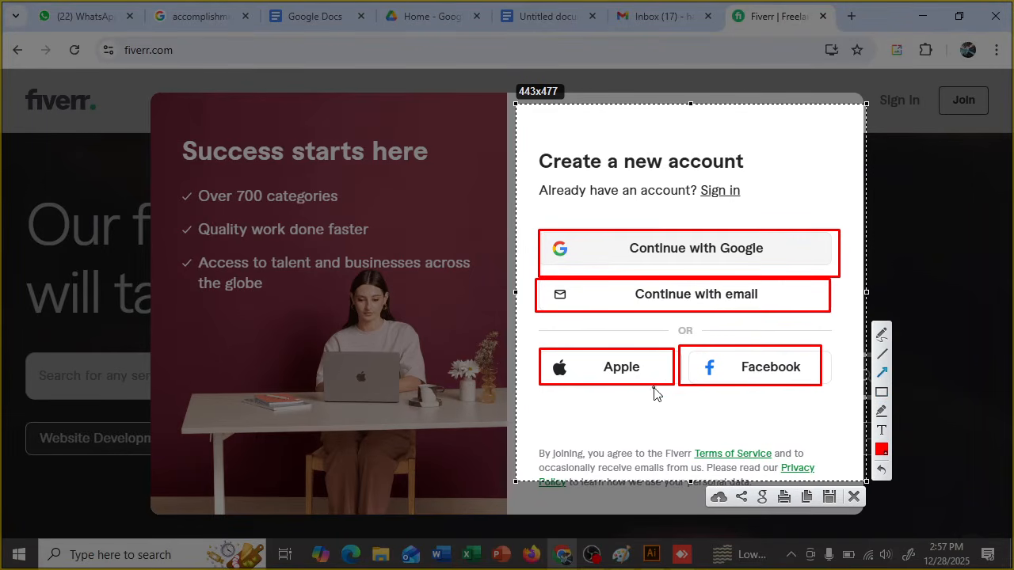
# Draw a red arrow pointing to Continue with email on the capture, and discard it without saving.
pyautogui.moveTo(654, 394); pyautogui.dragTo(644, 392)
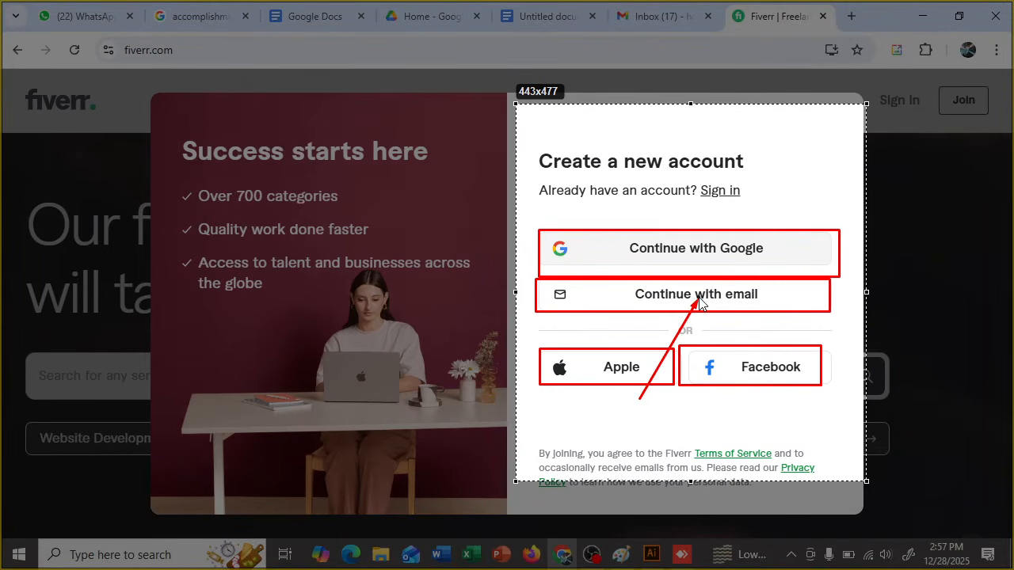
pyautogui.moveTo(699, 301); pyautogui.dragTo(699, 301)
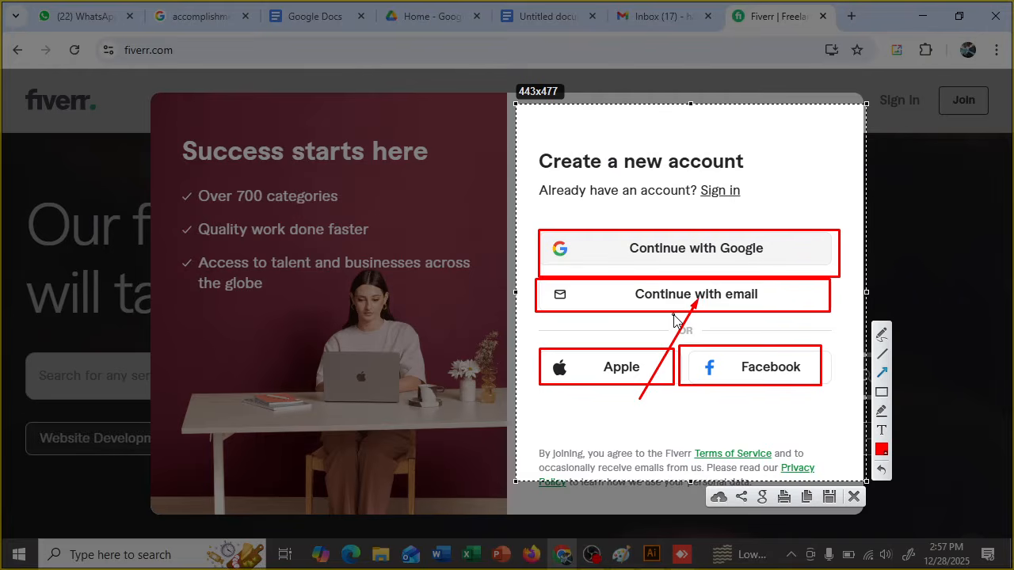
pyautogui.click(852, 496)
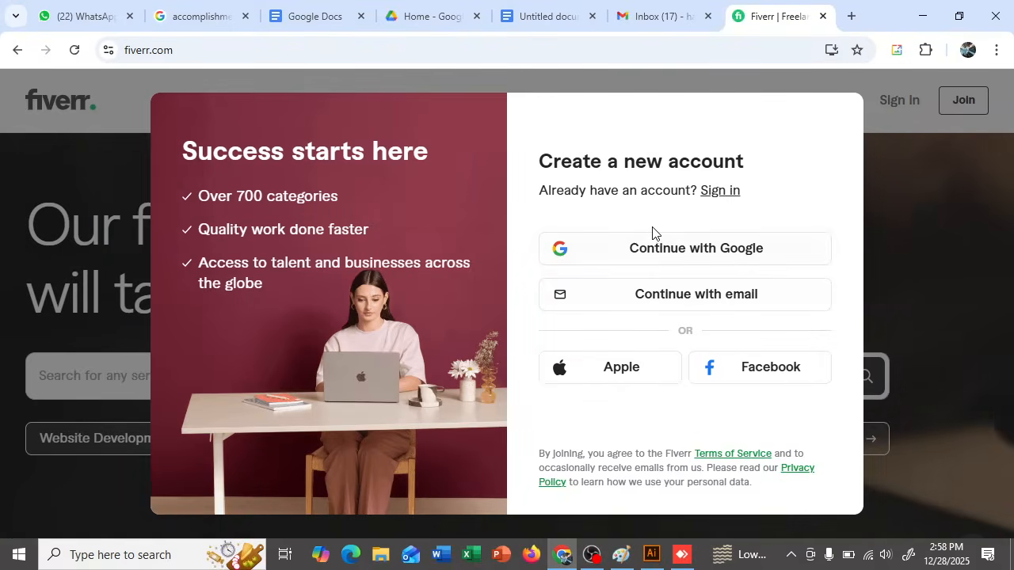
# Continue with Google using the first listed Google account, and look over the Fiverr home page.
pyautogui.click(679, 262)
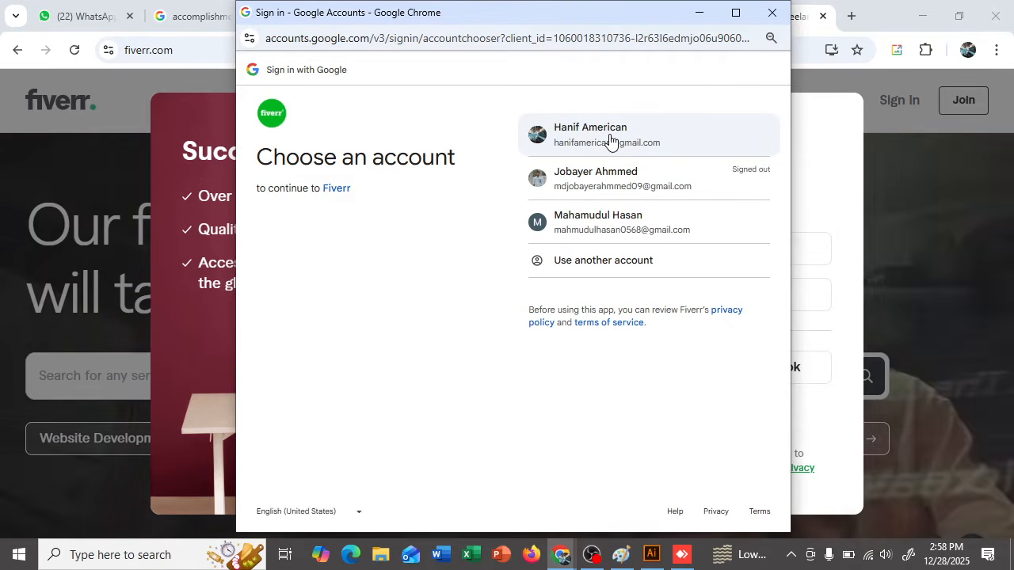
pyautogui.click(610, 141)
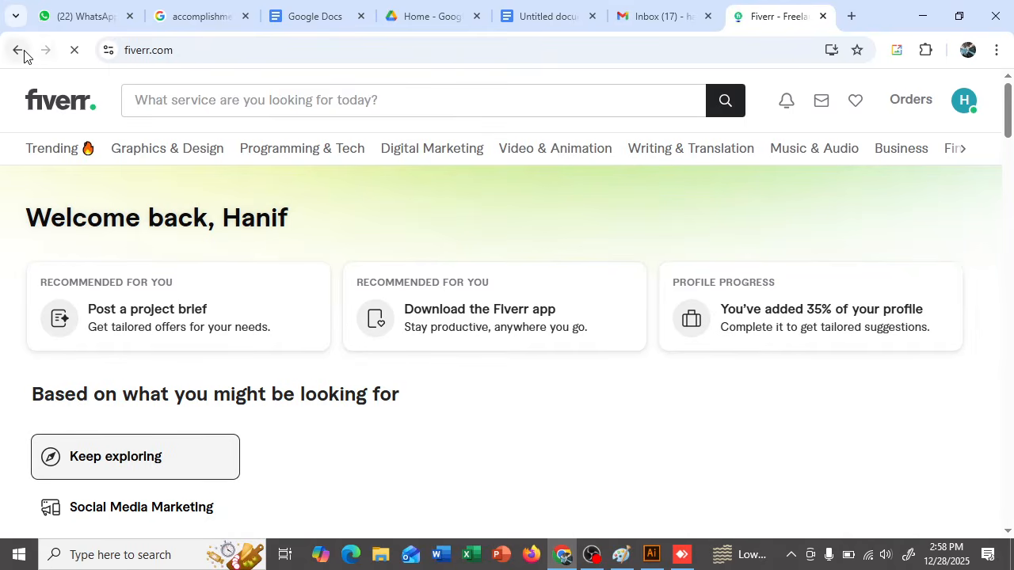
pyautogui.scroll(-1, 962, 104)
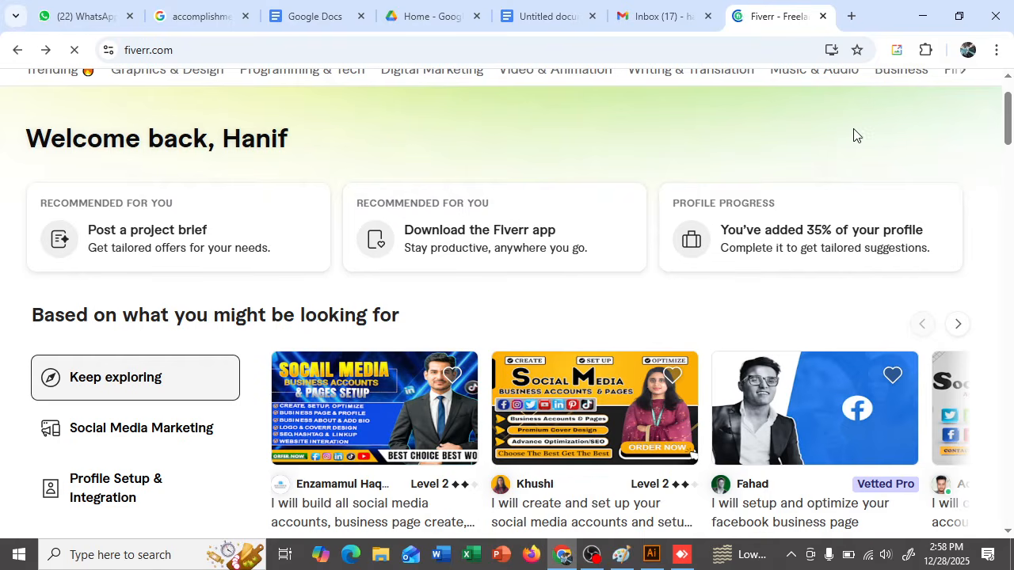
pyautogui.scroll(1, 839, 137)
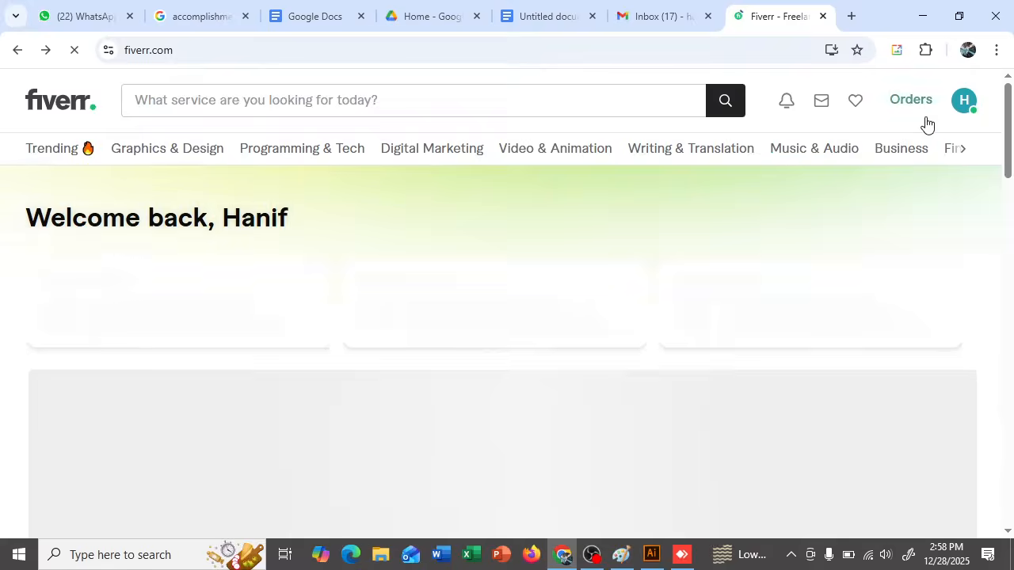
# View the Fiverr account menu options and the list of Chrome profiles, closing the profile list.
pyautogui.click(958, 116)
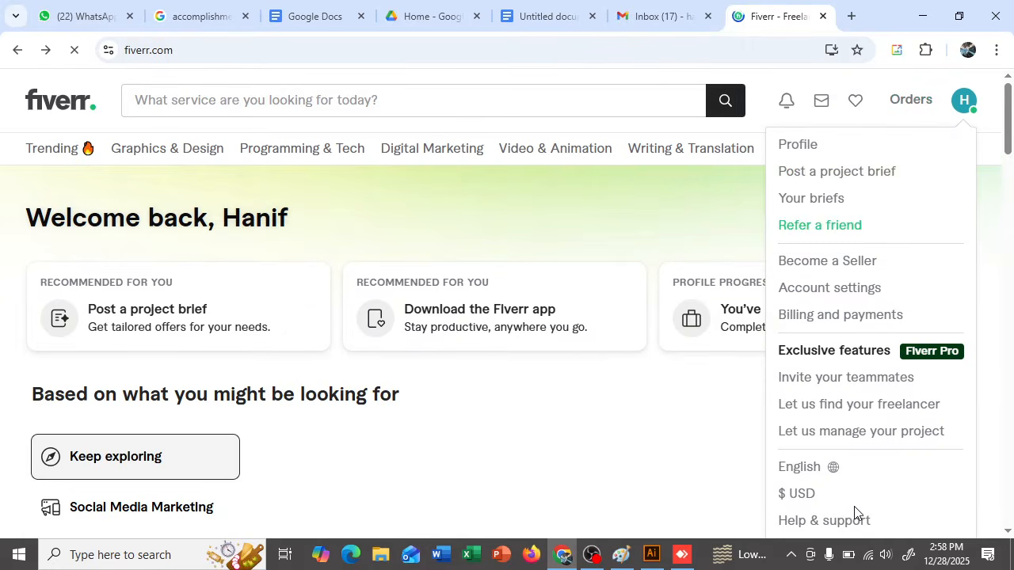
pyautogui.scroll(-5, 847, 495)
pyautogui.scroll(4, 860, 170)
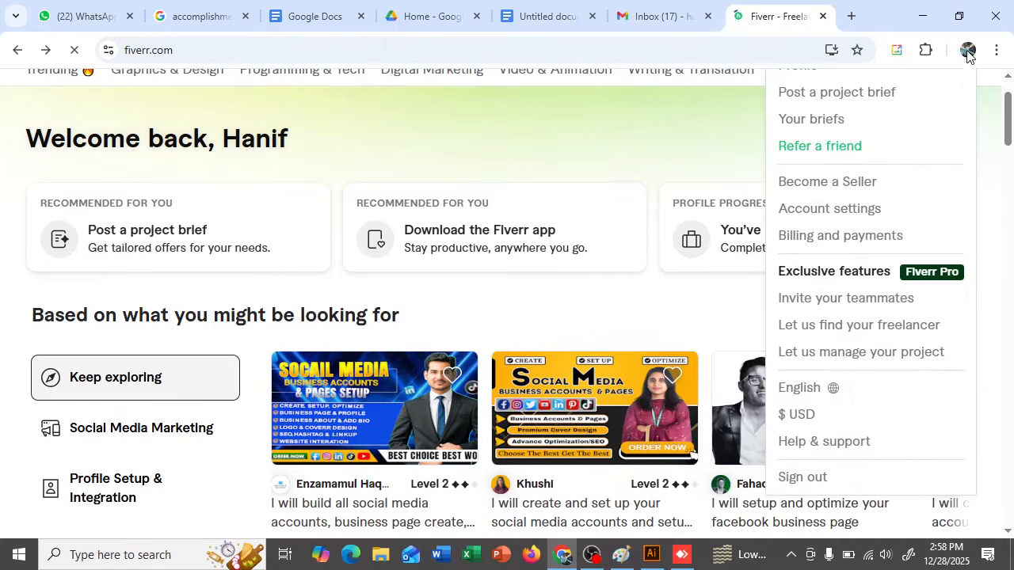
pyautogui.click(968, 49)
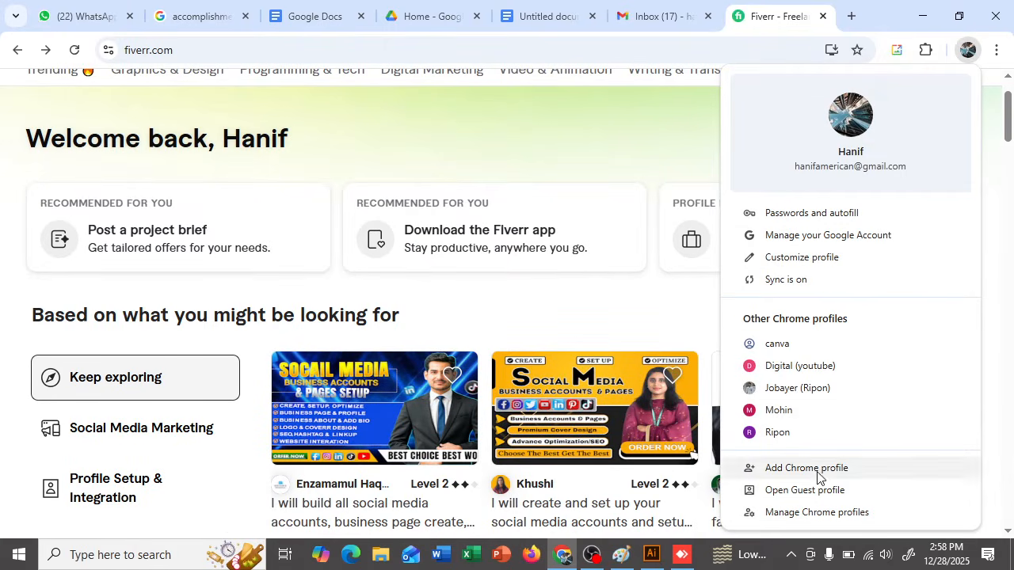
pyautogui.click(968, 50)
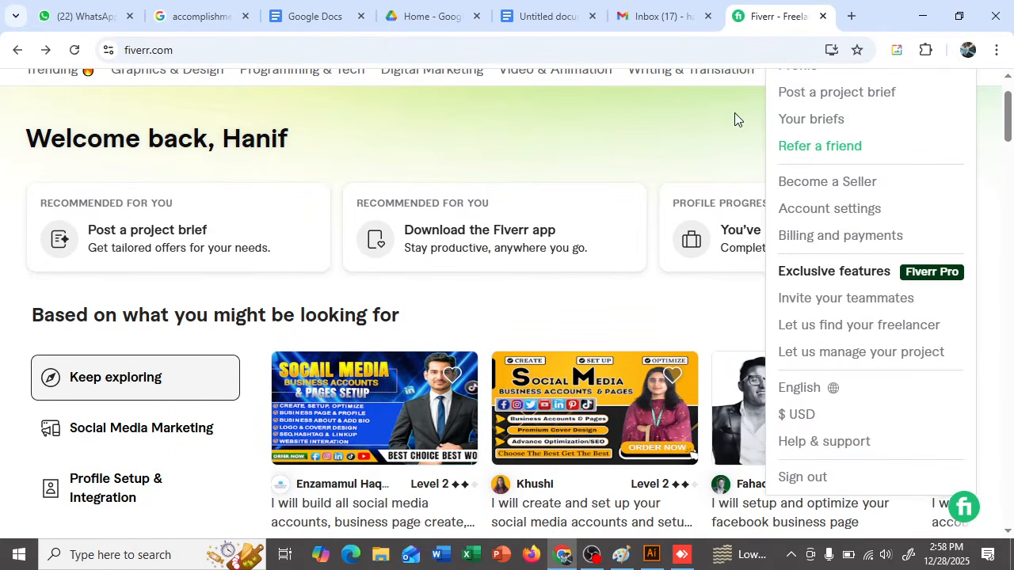
# Sign out of the Fiverr account and return to the public Fiverr home page.
pyautogui.scroll(1, 713, 126)
pyautogui.click(965, 104)
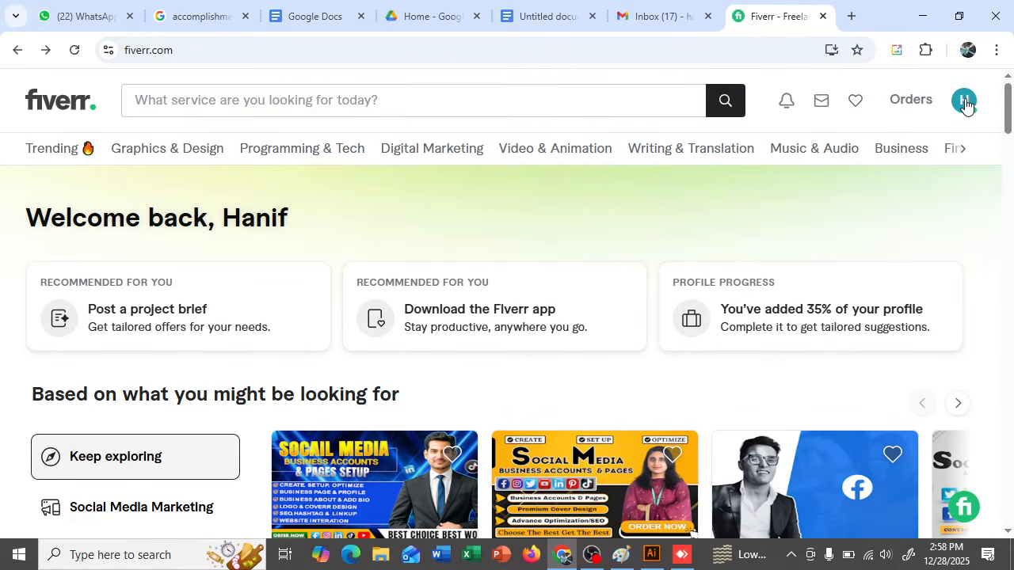
pyautogui.click(959, 108)
pyautogui.scroll(-4, 856, 398)
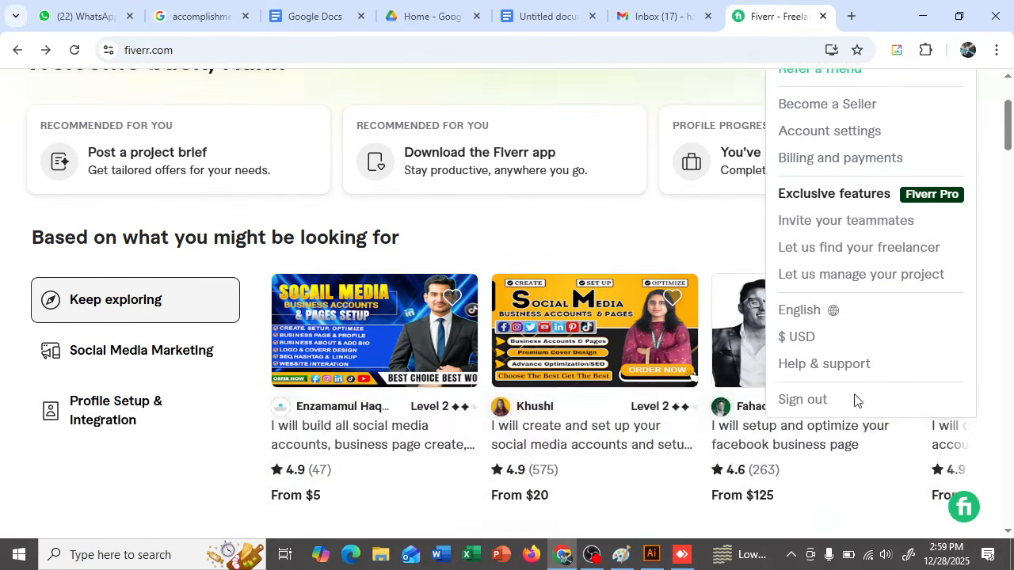
pyautogui.click(832, 239)
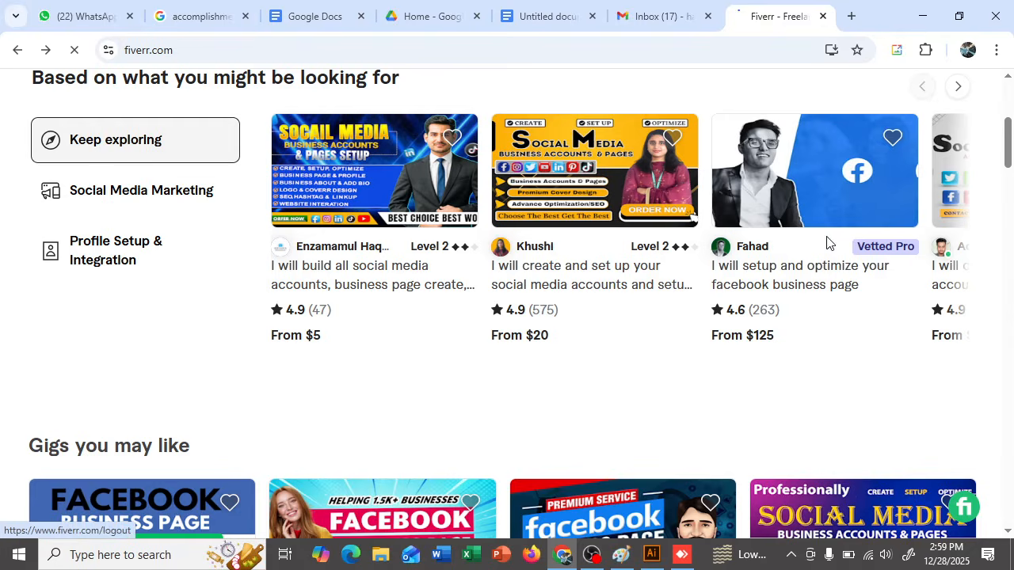
pyautogui.scroll(4, 636, 127)
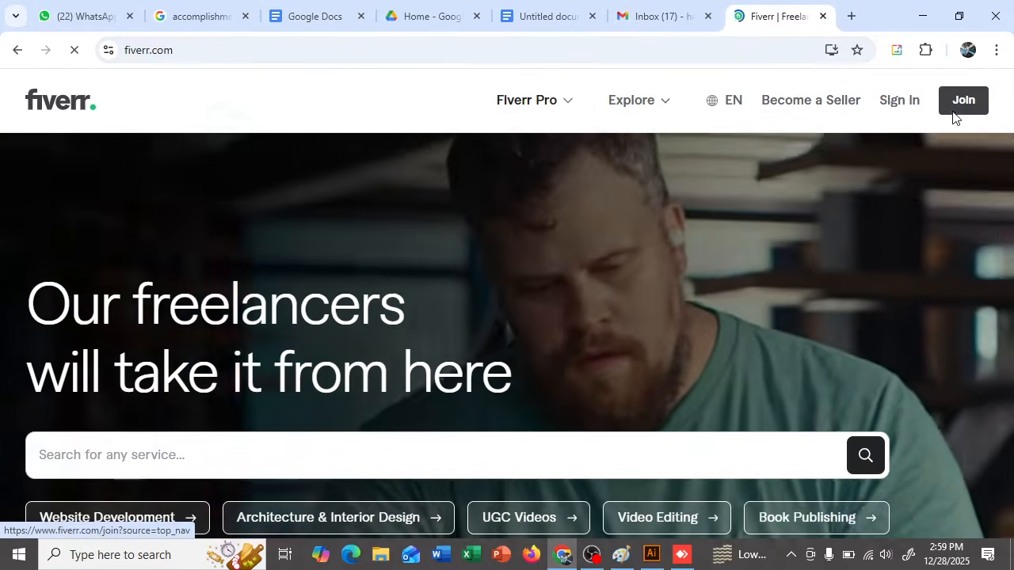
# Start joining Fiverr with email, and switch to Gmail to copy the Google account's e-mail address.
pyautogui.click(961, 103)
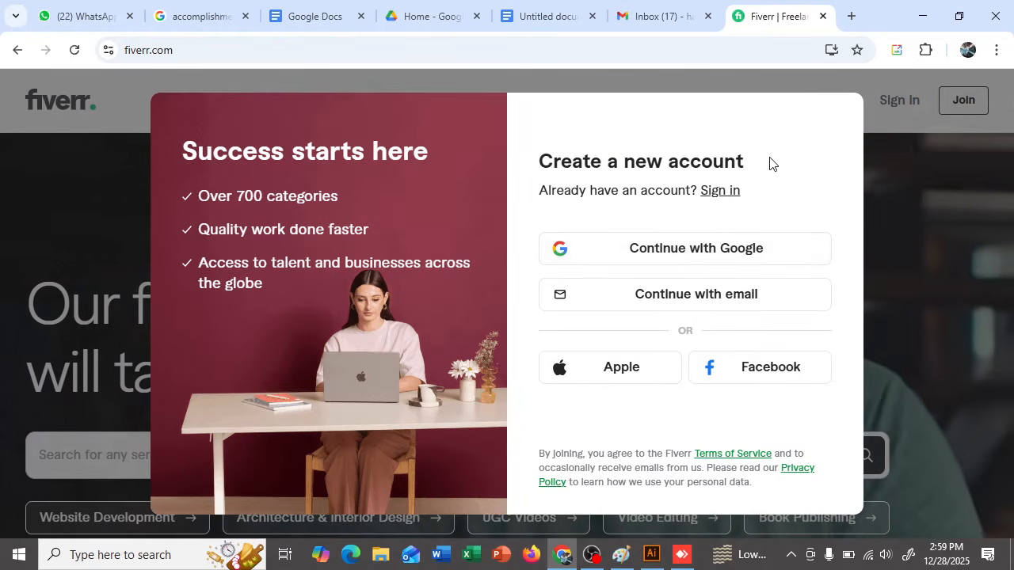
pyautogui.click(690, 299)
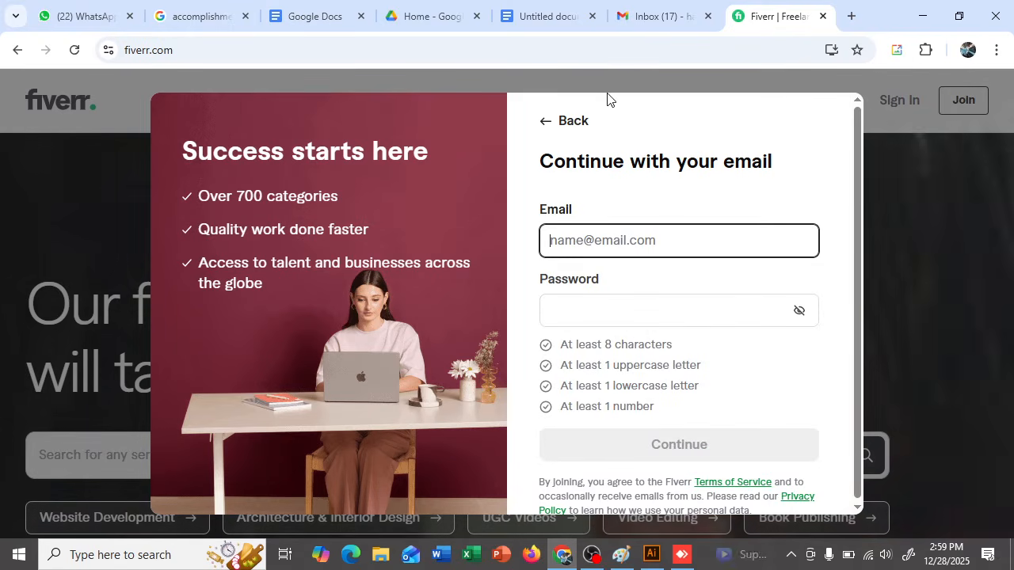
pyautogui.click(640, 32)
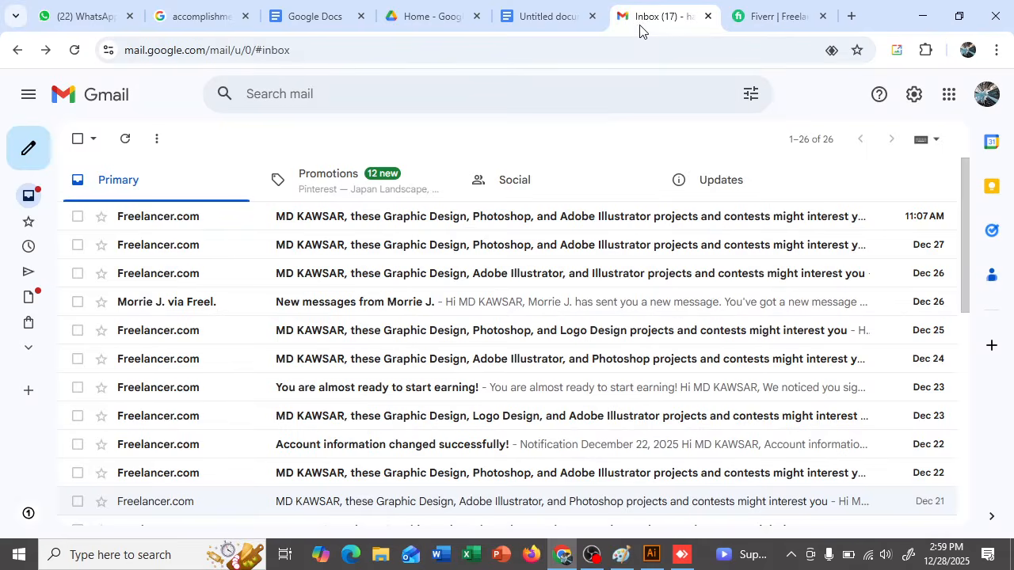
pyautogui.click(992, 107)
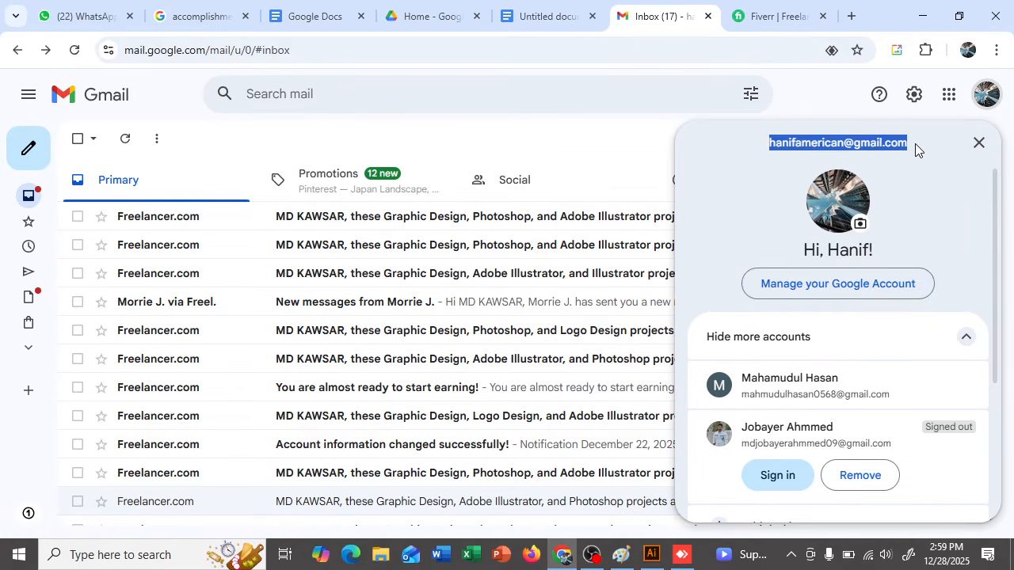
pyautogui.rightClick(877, 141)
pyautogui.click(685, 166)
# Return to the Fiverr sign-up form and paste the copied e-mail address into the Email field.
pyautogui.click(762, 24)
pyautogui.click(609, 252)
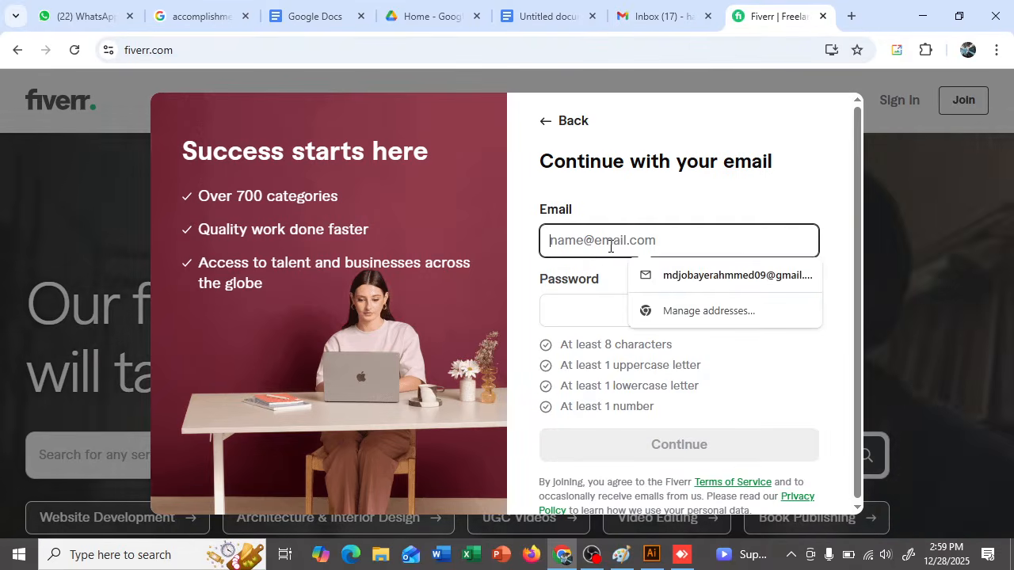
pyautogui.rightClick(610, 251)
pyautogui.click(638, 359)
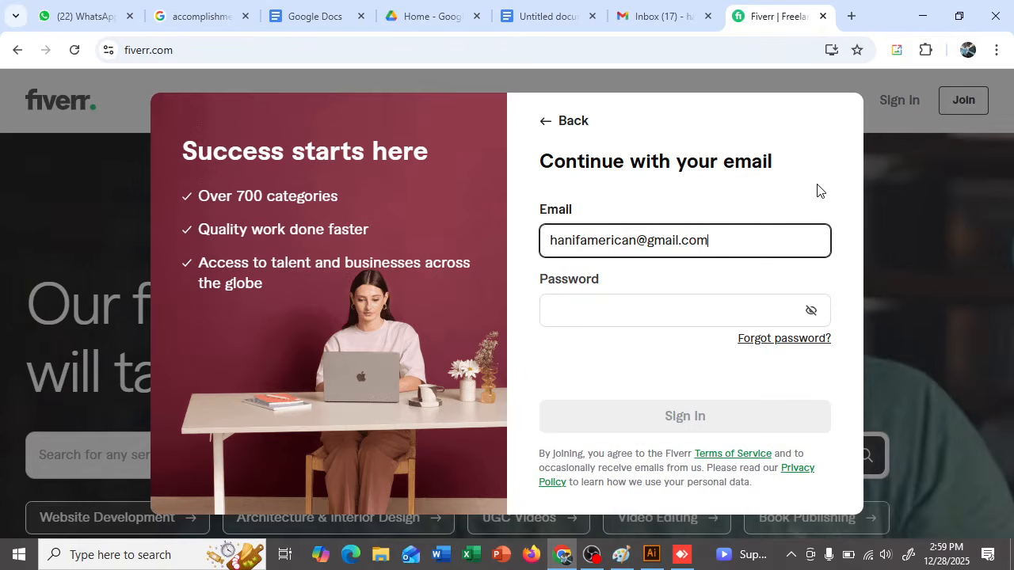
# Try entering the account password in the Password field, and clear the entry.
pyautogui.click(585, 311)
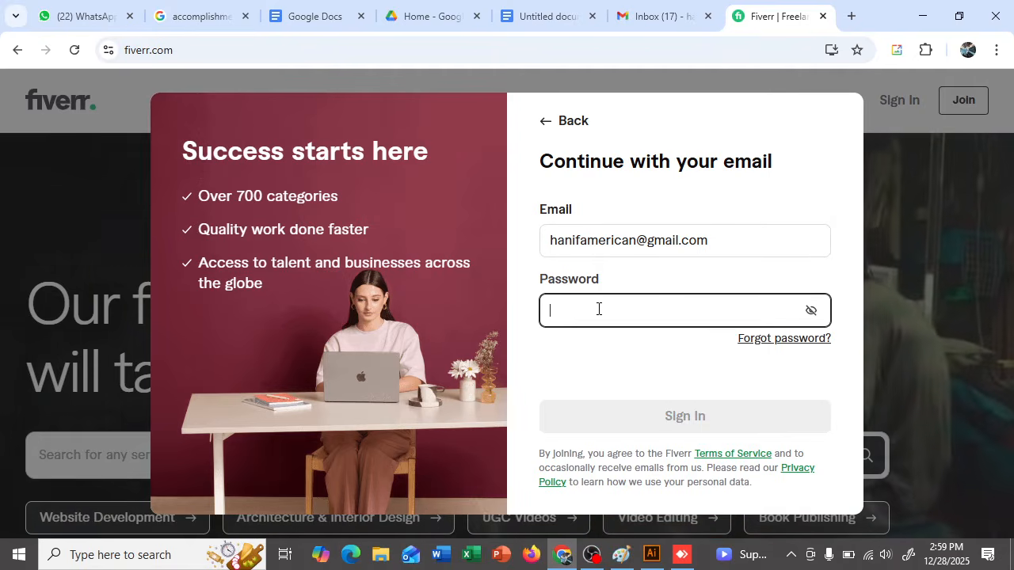
pyautogui.write('***')
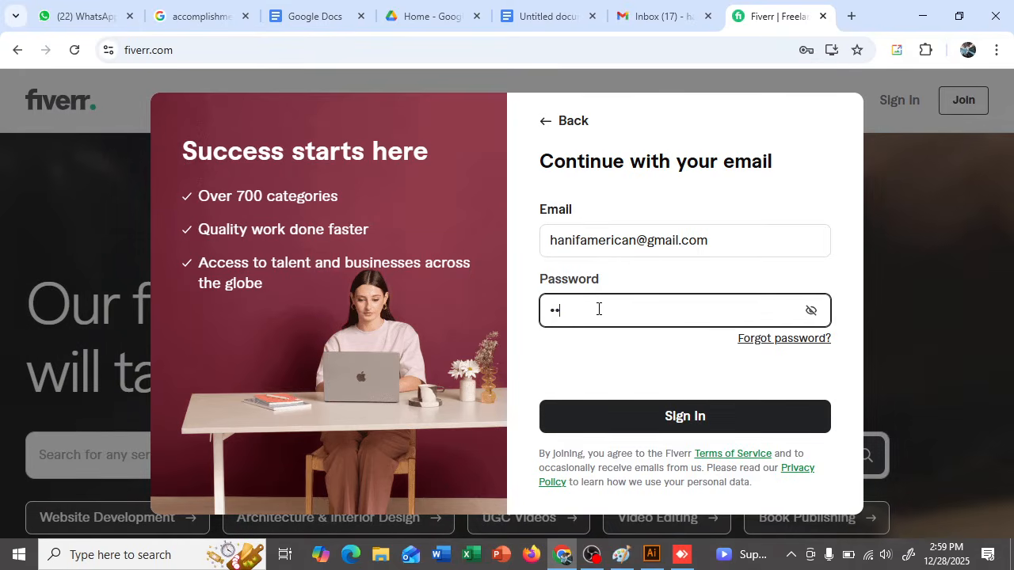
pyautogui.write('**')
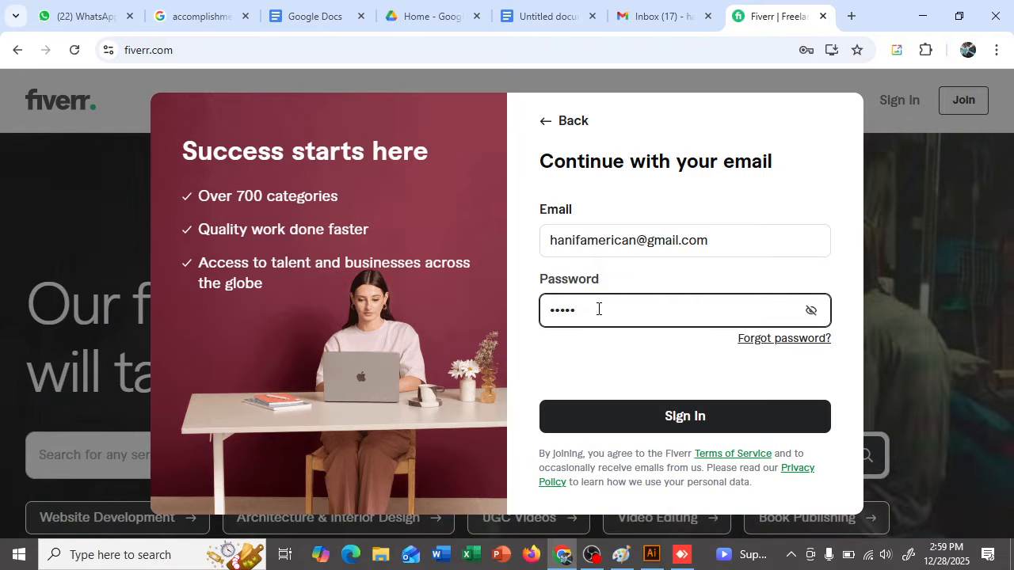
pyautogui.press('BackSpace')
pyautogui.press('BackSpace')
pyautogui.press('BackSpace')
pyautogui.press('BackSpace')
pyautogui.press('BackSpace')
# Clear the Email field and paste the copied e-mail address into it again.
pyautogui.click(731, 235)
pyautogui.press('BackSpace')
pyautogui.press('BackSpace')
pyautogui.press('BackSpace')
pyautogui.press('BackSpace')
pyautogui.press('BackSpace')
pyautogui.press('BackSpace')
pyautogui.press('BackSpace')
pyautogui.press('BackSpace')
pyautogui.press('BackSpace')
pyautogui.press('BackSpace')
pyautogui.press('BackSpace')
pyautogui.press('BackSpace')
pyautogui.press('BackSpace')
pyautogui.press('BackSpace')
pyautogui.press('BackSpace')
pyautogui.press('BackSpace')
pyautogui.press('BackSpace')
pyautogui.press('BackSpace')
pyautogui.press('BackSpace')
pyautogui.press('BackSpace')
pyautogui.press('BackSpace')
pyautogui.press('BackSpace')
pyautogui.press('BackSpace')
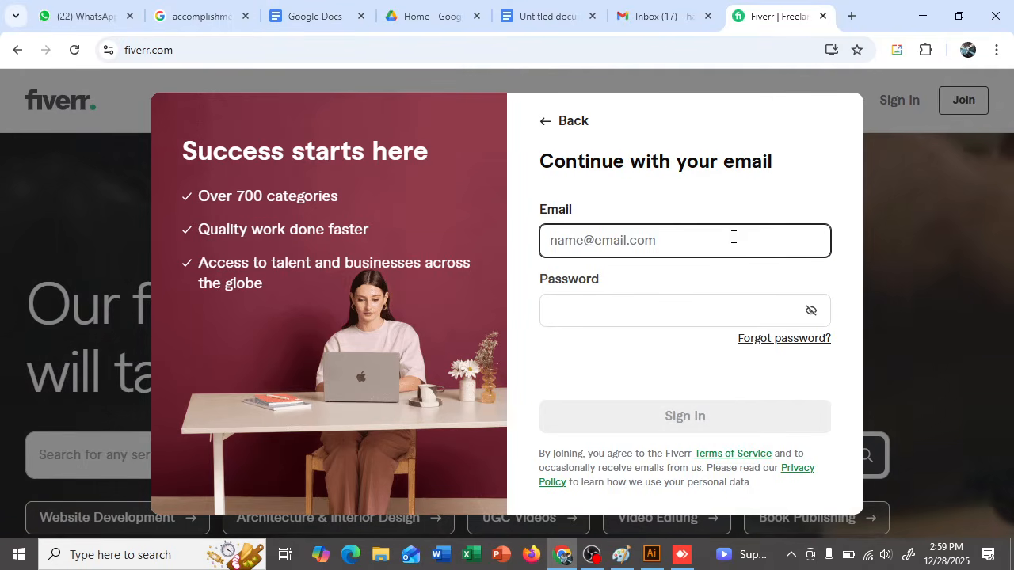
pyautogui.click(645, 242)
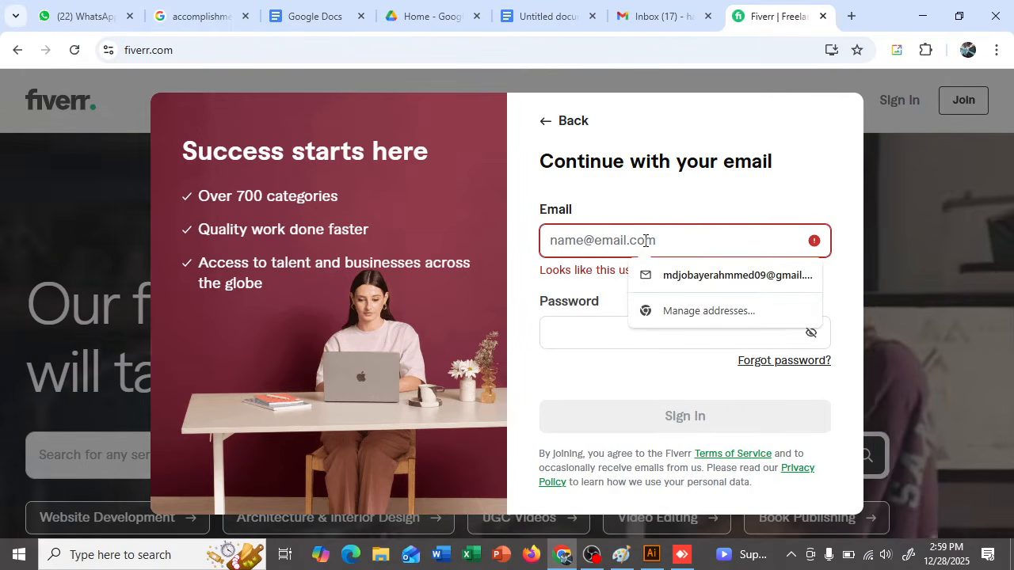
pyautogui.rightClick(645, 241)
pyautogui.click(670, 360)
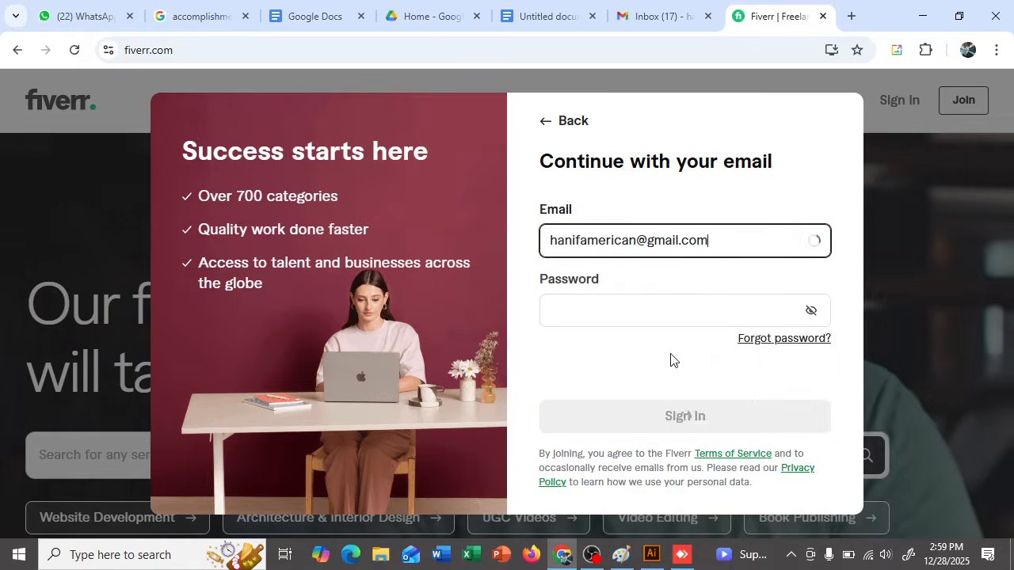
# Enter the account password in the Password field and try to sign in to Fiverr.
pyautogui.click(602, 314)
pyautogui.write('•')
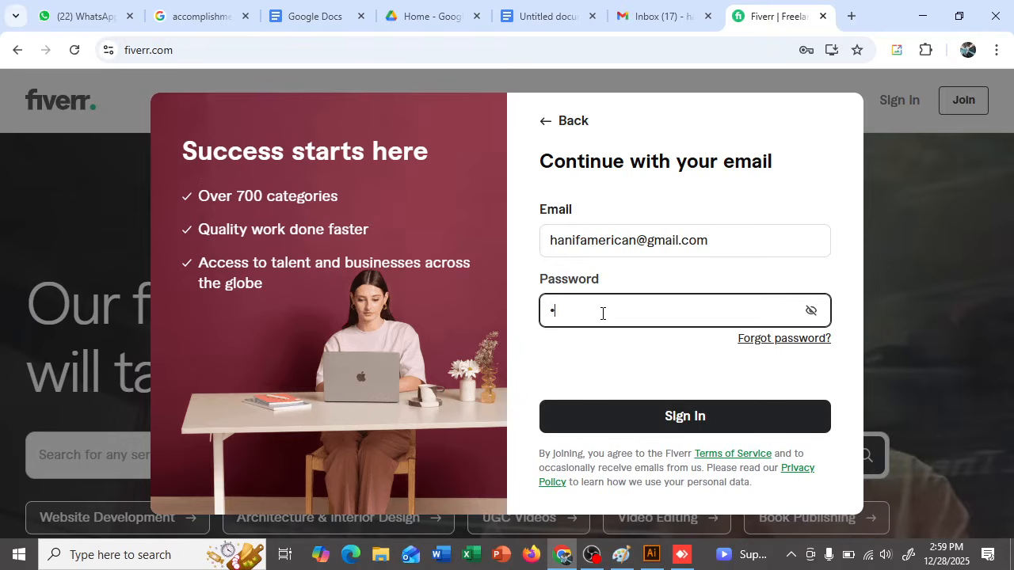
pyautogui.write('•')
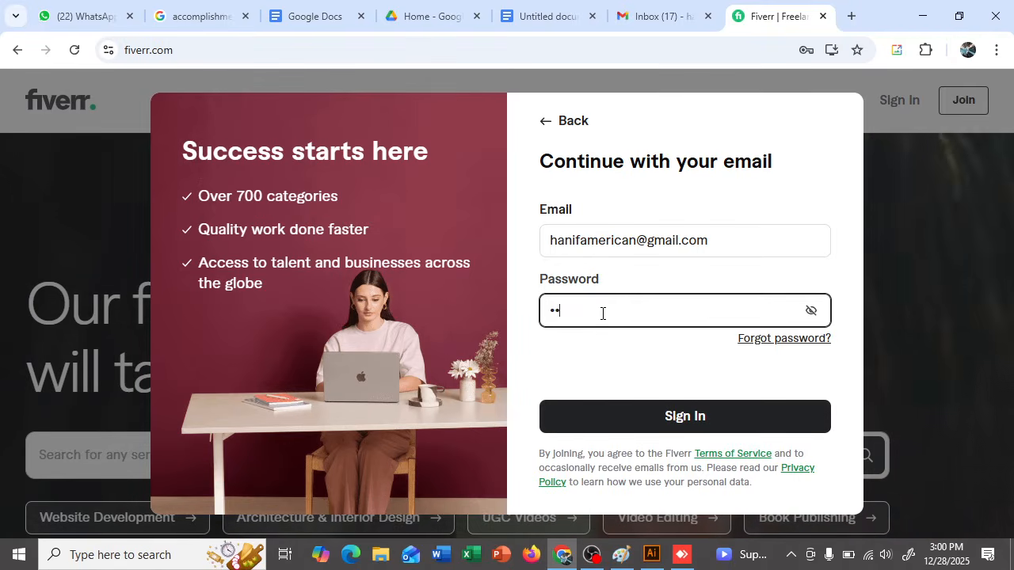
pyautogui.press('BackSpace')
pyautogui.press('BackSpace')
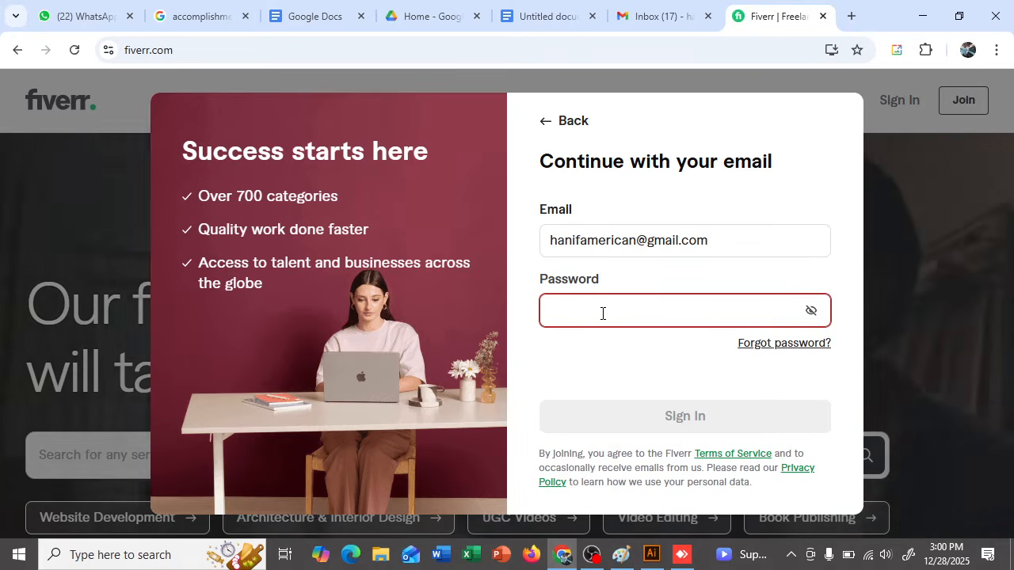
pyautogui.write('h****')
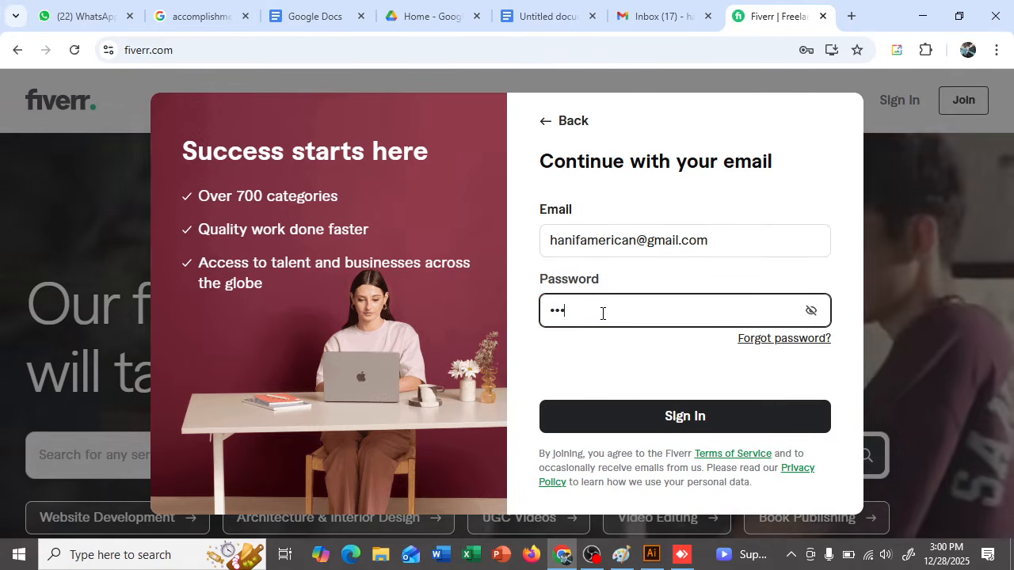
pyautogui.write('**')
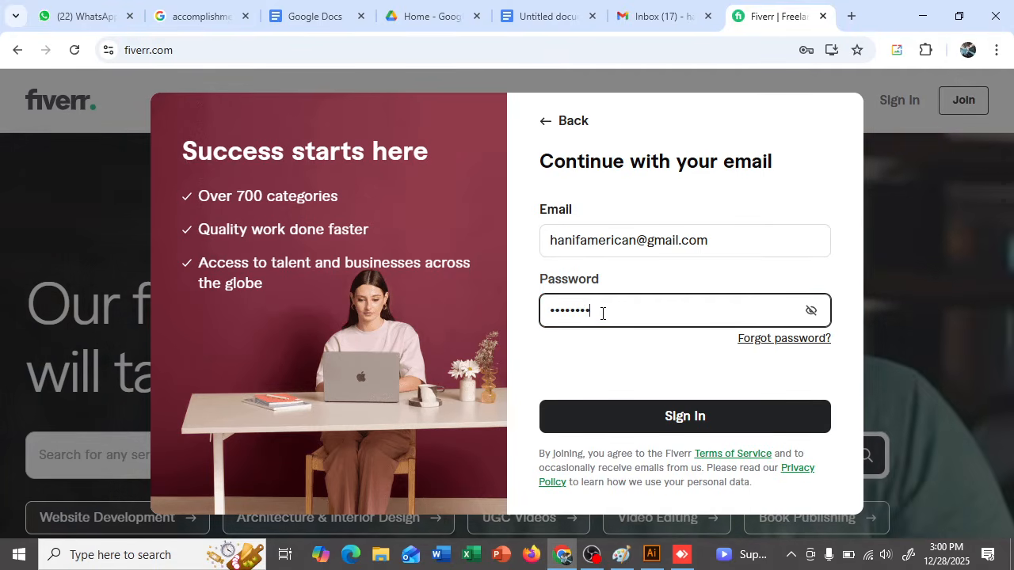
pyautogui.write('**')
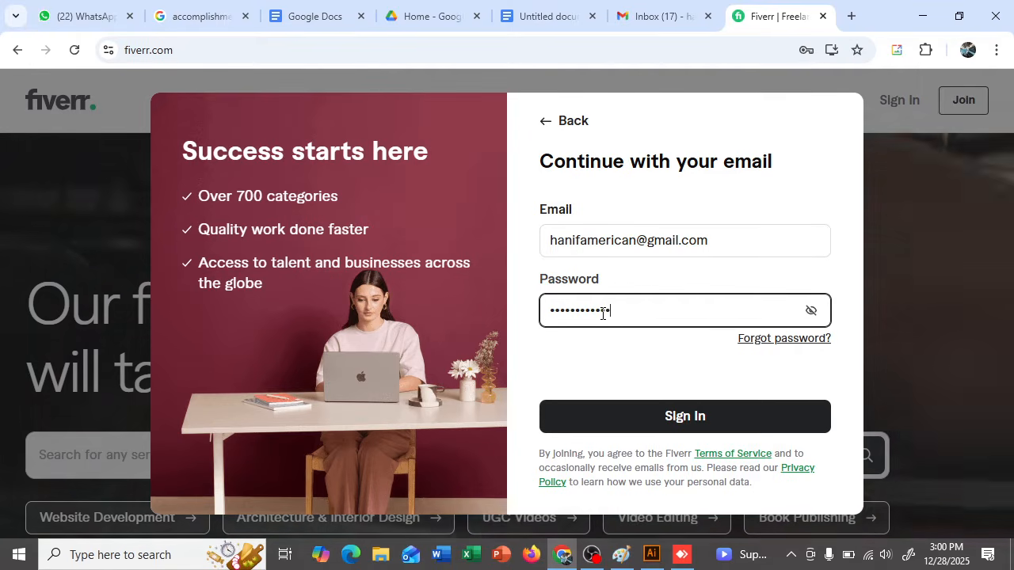
pyautogui.write('**')
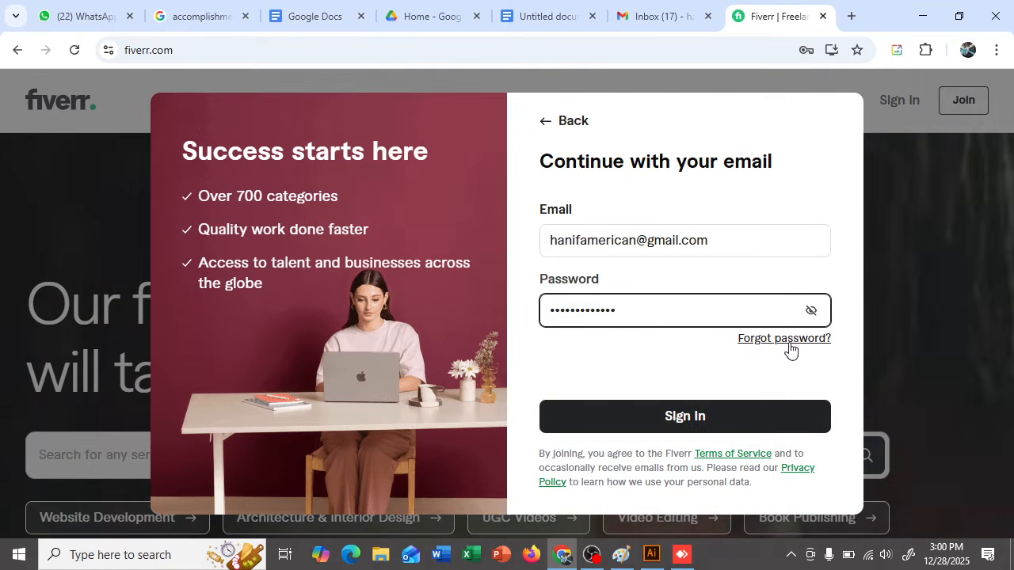
pyautogui.click(717, 417)
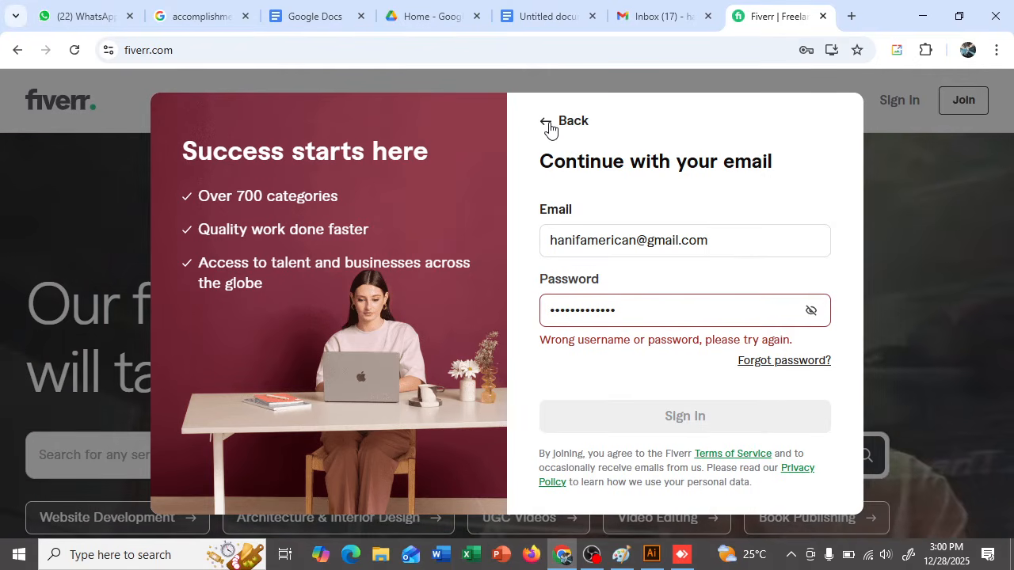
# Clear the Password field, go back to the join options, and reopen the blank email sign-up form.
pyautogui.click(645, 308)
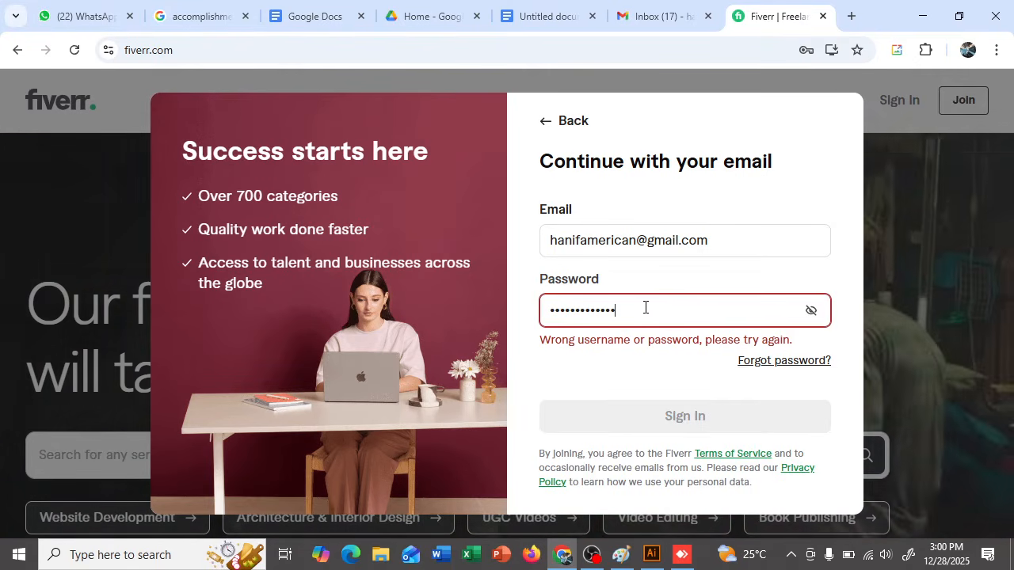
pyautogui.hotkey('ctrl', 'a')
pyautogui.press('BackSpace')
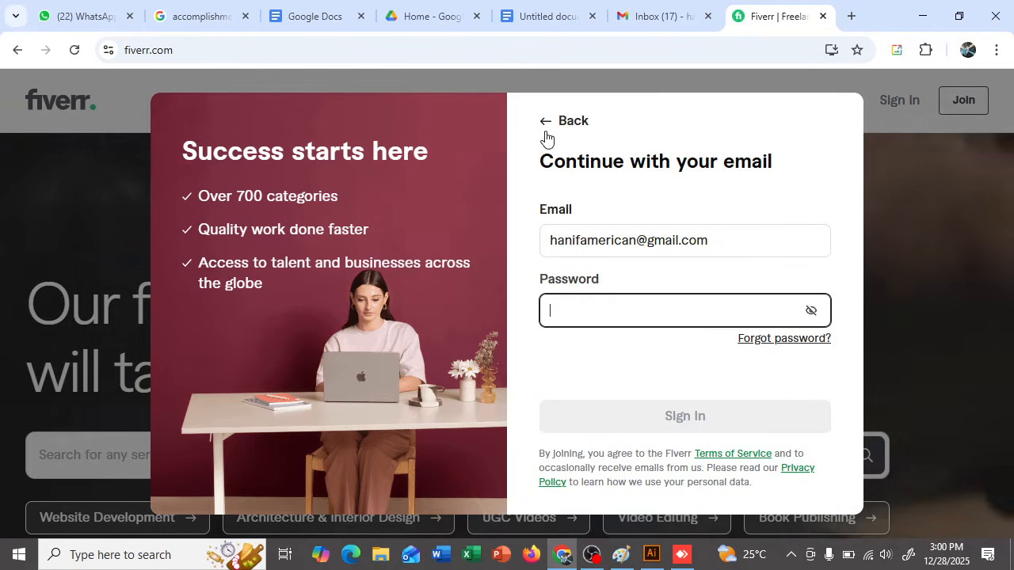
pyautogui.click(546, 123)
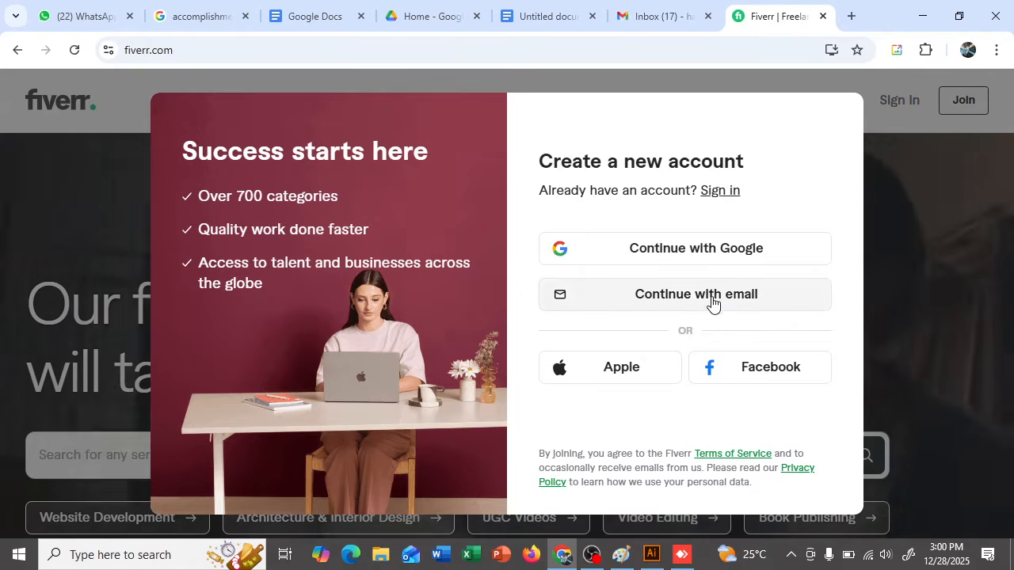
pyautogui.click(712, 300)
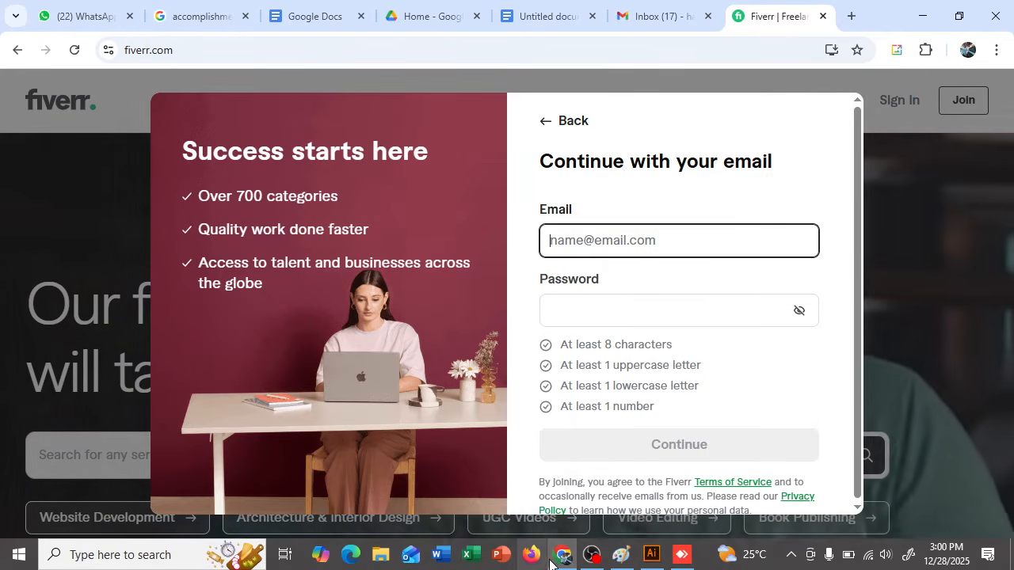
pyautogui.moveTo(558, 561)
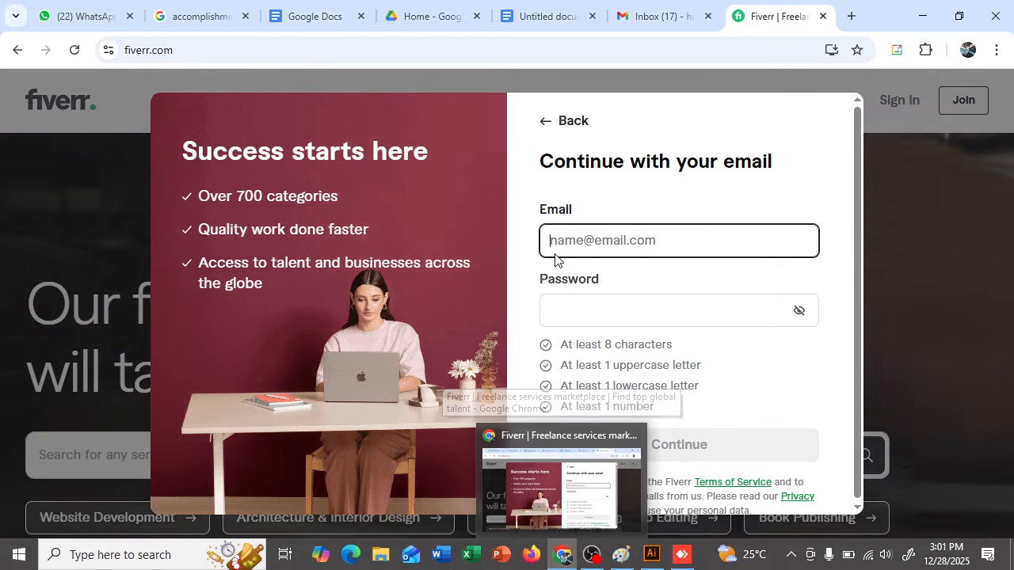
pyautogui.click(589, 235)
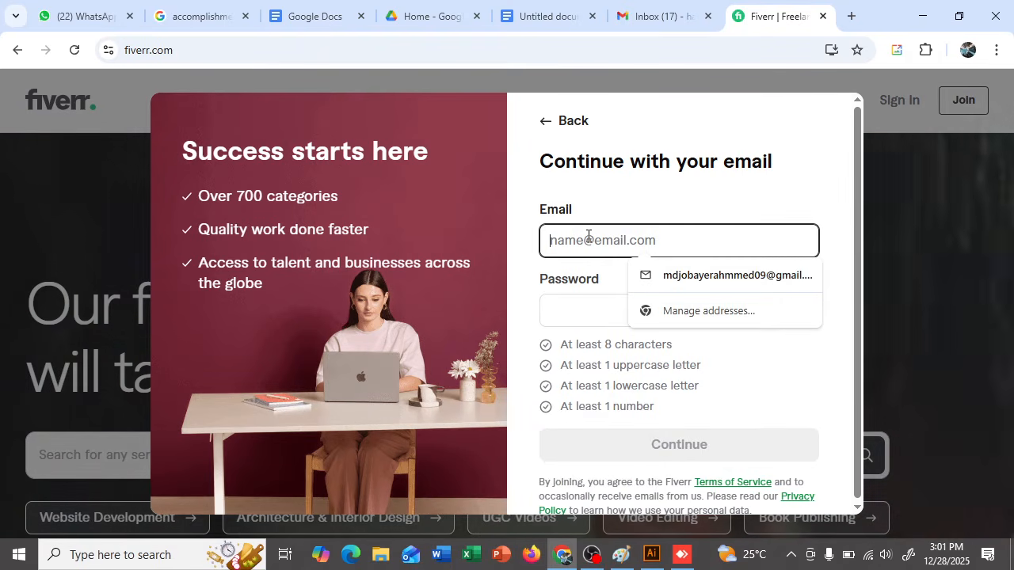
pyautogui.click(526, 310)
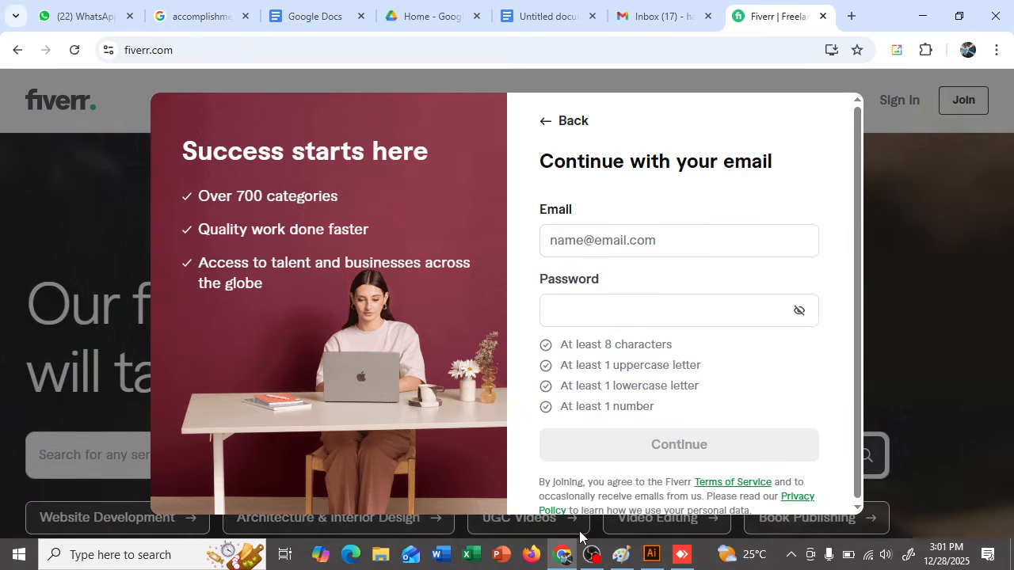
# Minimize the open windows to reach the desktop and launch Google Chrome with the youtube profile.
pyautogui.click(563, 554)
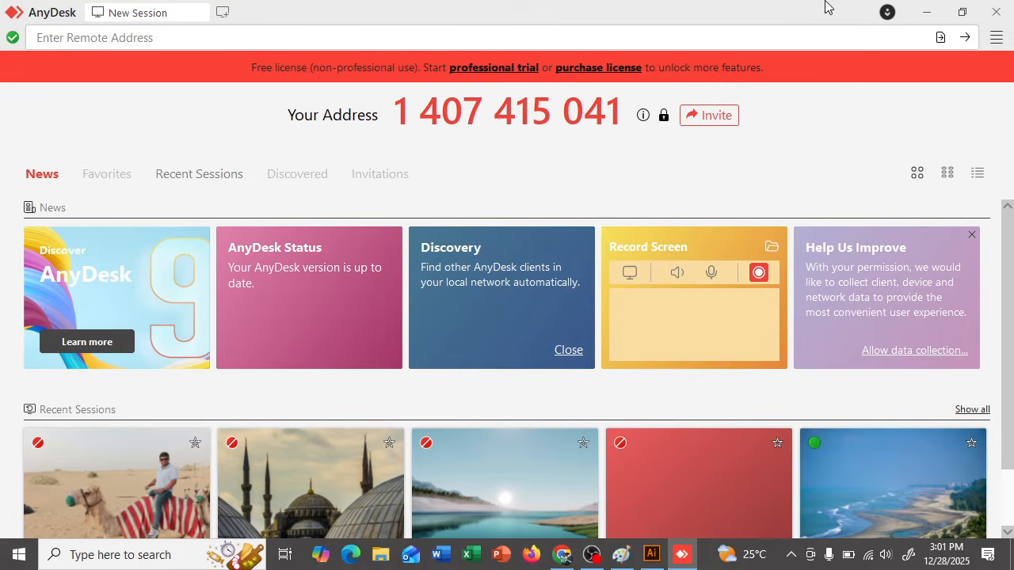
pyautogui.click(927, 13)
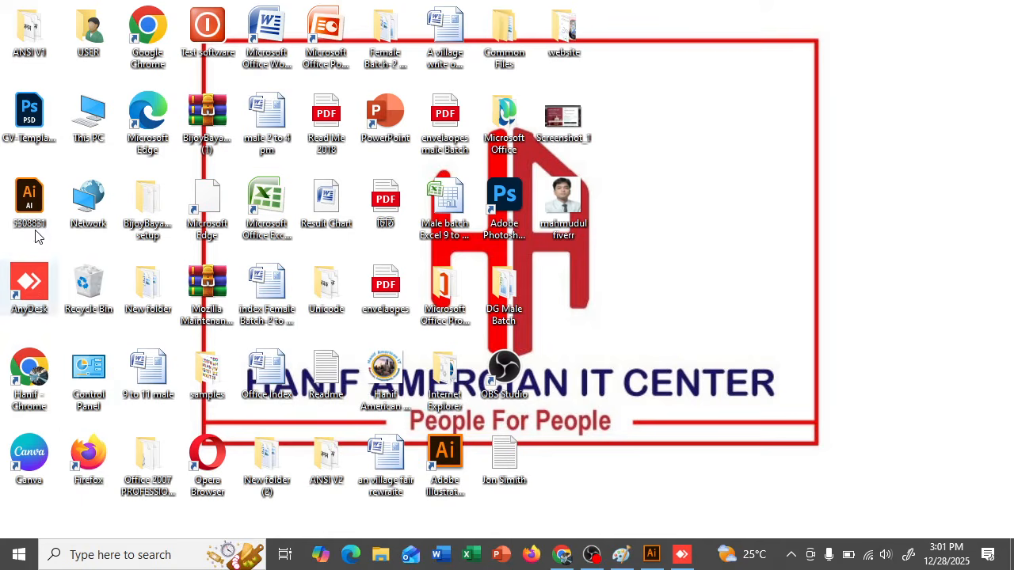
pyautogui.doubleClick(167, 14)
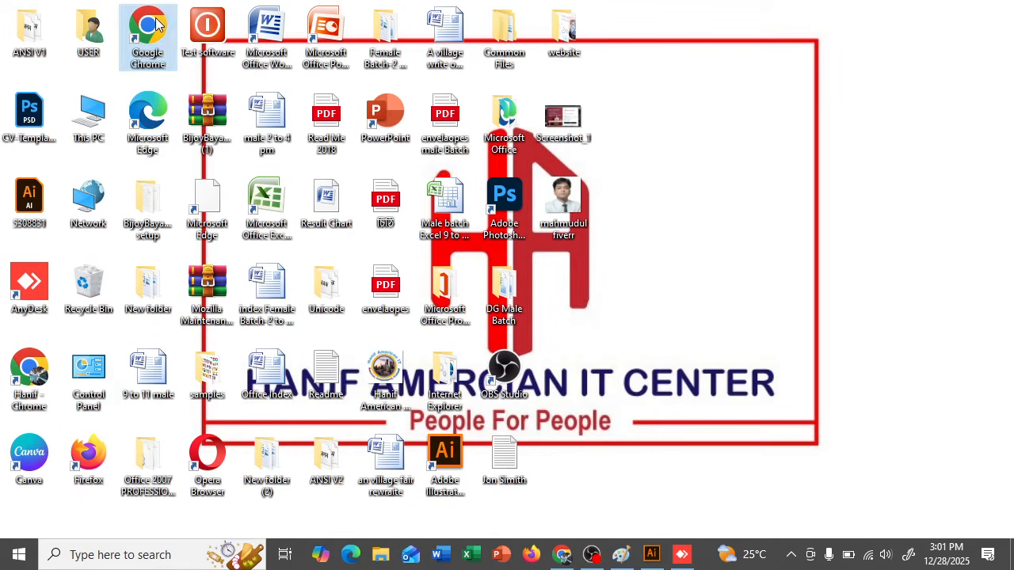
pyautogui.scroll(-1, 488, 384)
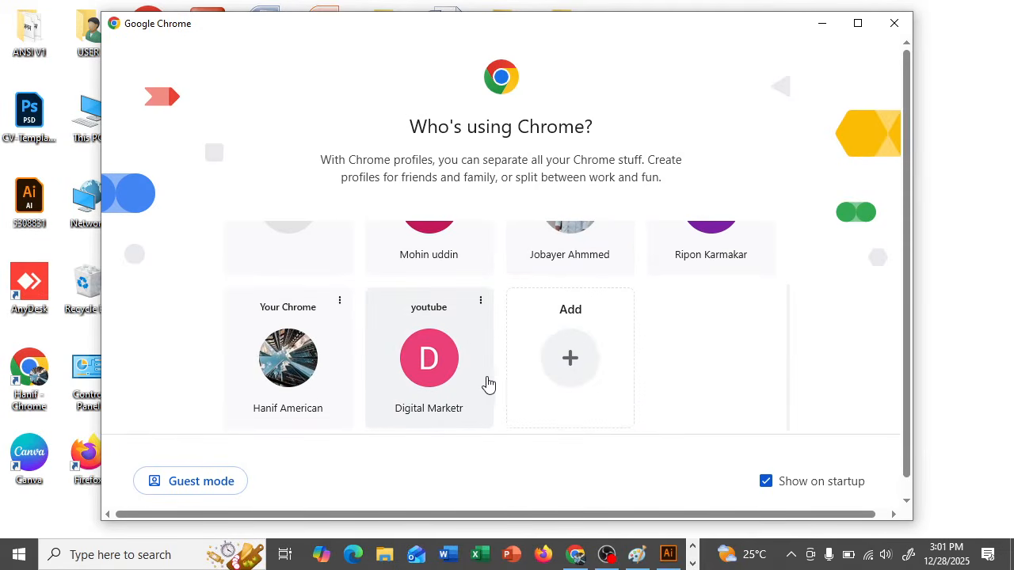
pyautogui.scroll(1, 436, 355)
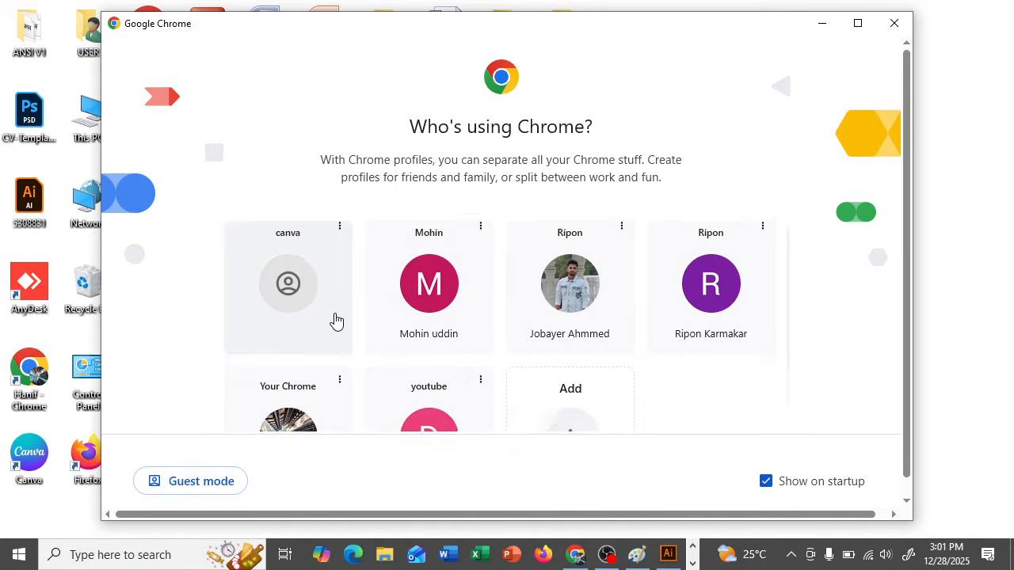
pyautogui.scroll(-1, 335, 319)
pyautogui.scroll(1, 337, 319)
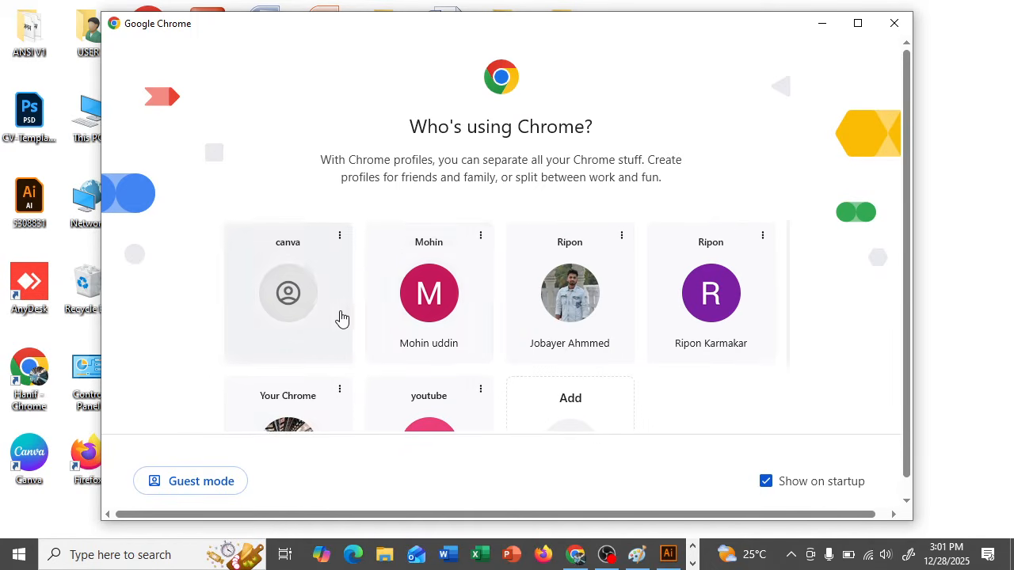
pyautogui.scroll(-1, 463, 309)
pyautogui.click(463, 311)
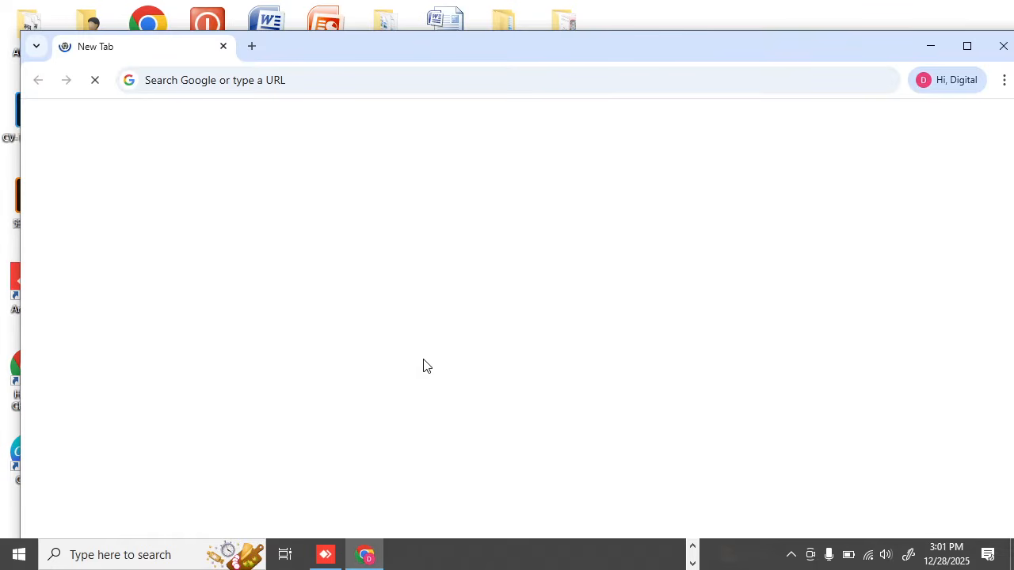
# Maximize the new Chrome window, open Gmail, and sign in to the youtube profile's Google account with its password.
pyautogui.click(997, 128)
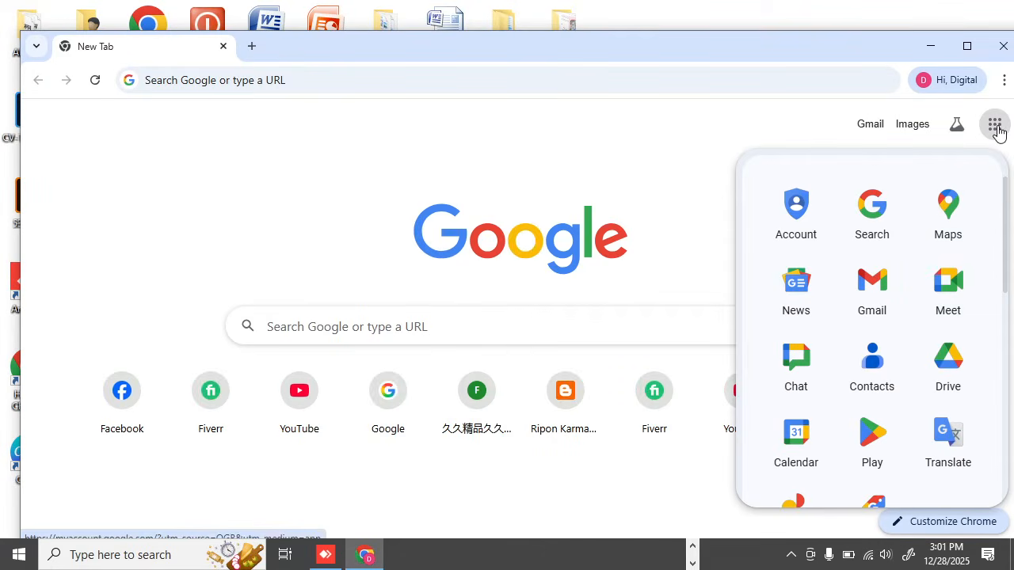
pyautogui.click(980, 51)
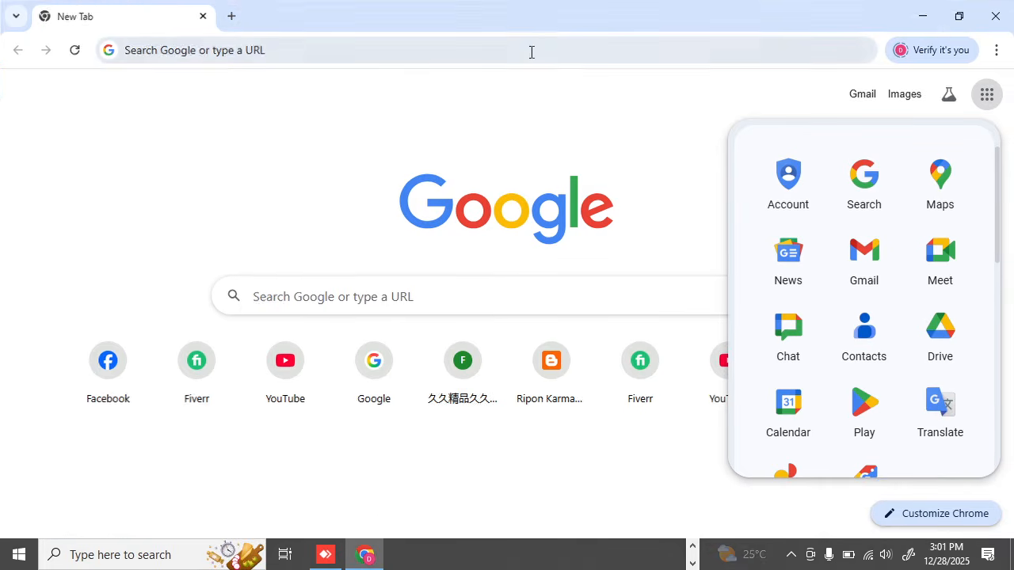
pyautogui.click(868, 264)
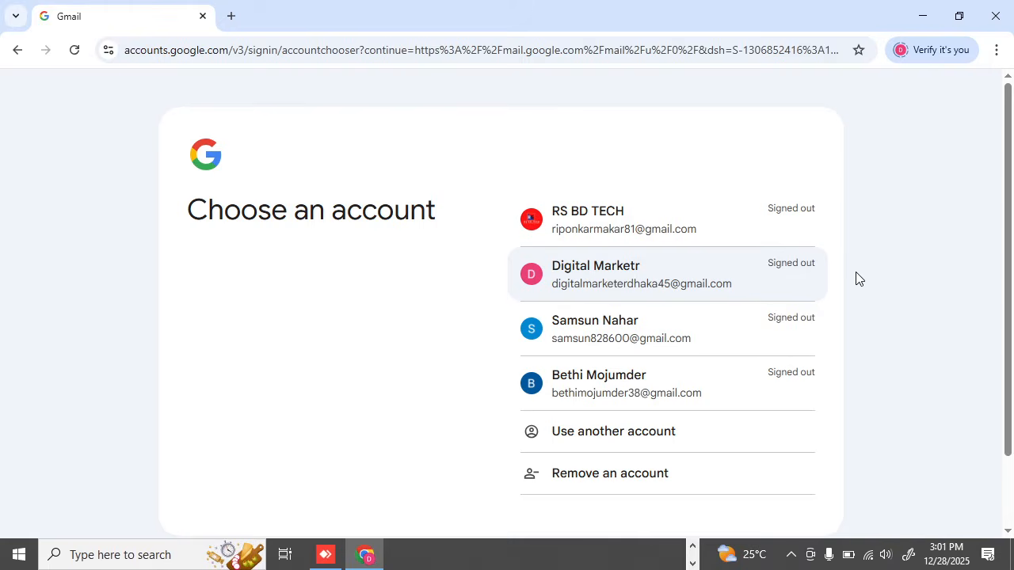
pyautogui.click(793, 274)
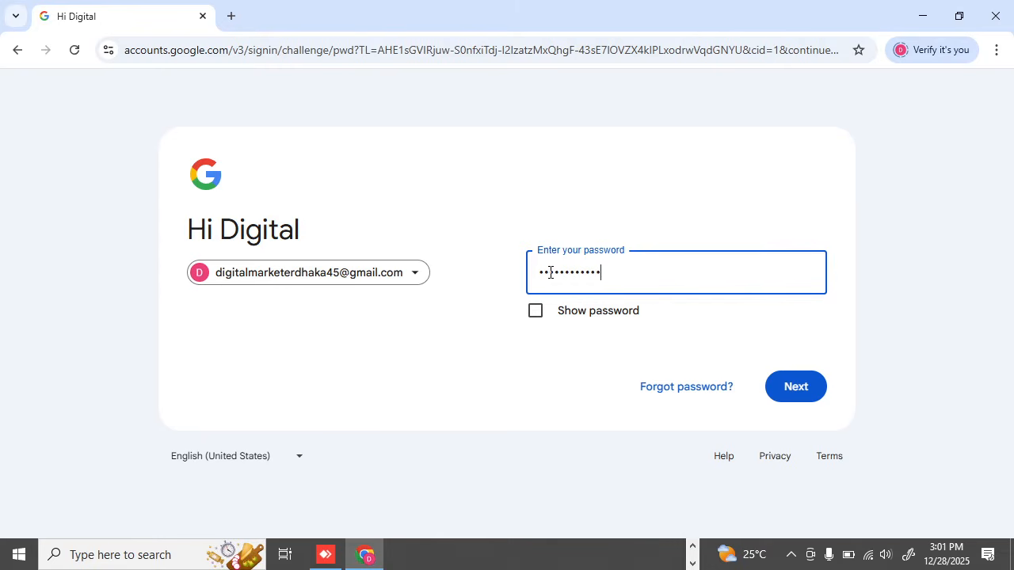
pyautogui.press('Return')
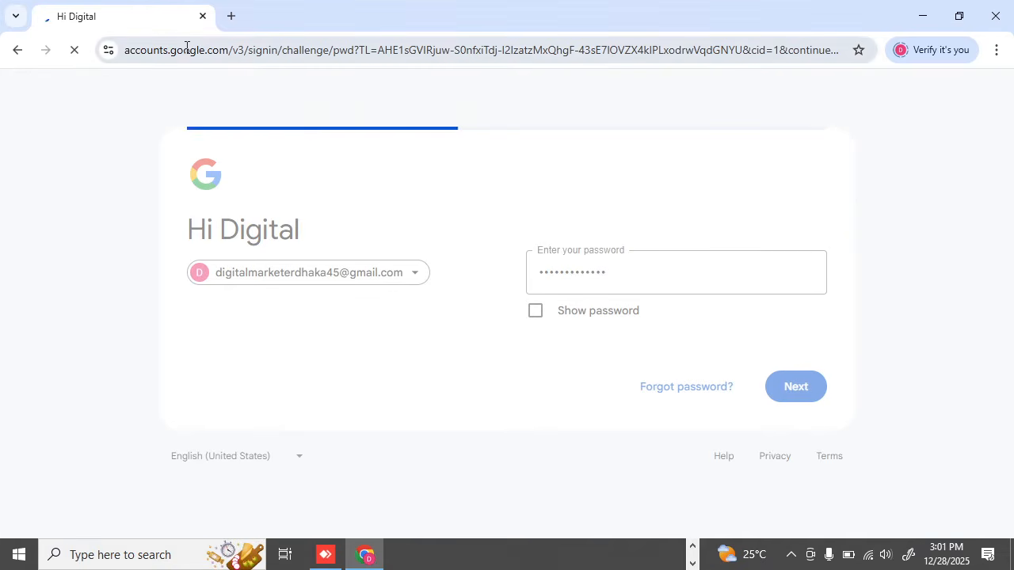
# Open fiverr.com in a new tab and start creating a new account with email.
pyautogui.click(231, 17)
pyautogui.write('fiverr.com')
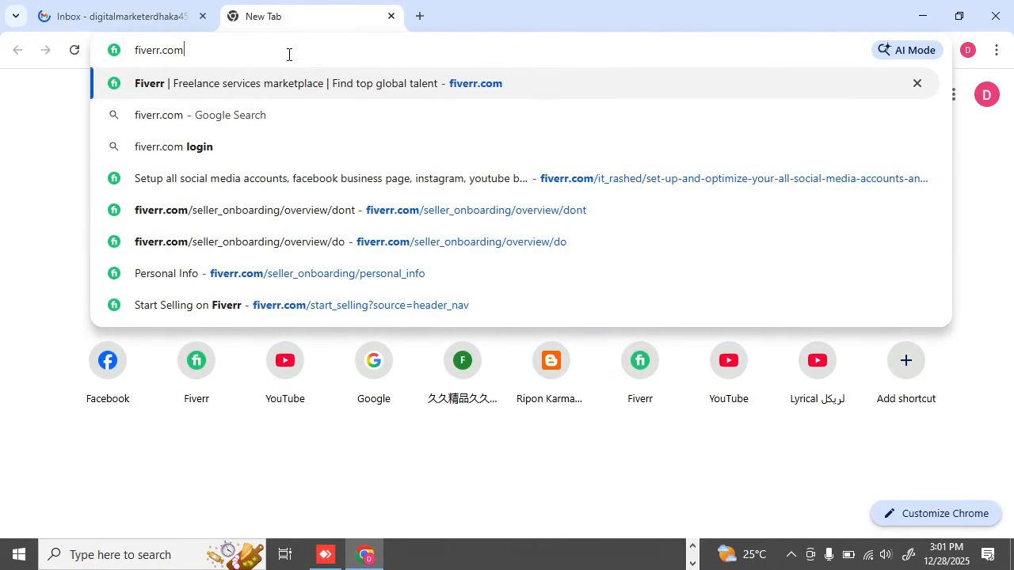
pyautogui.press('Return')
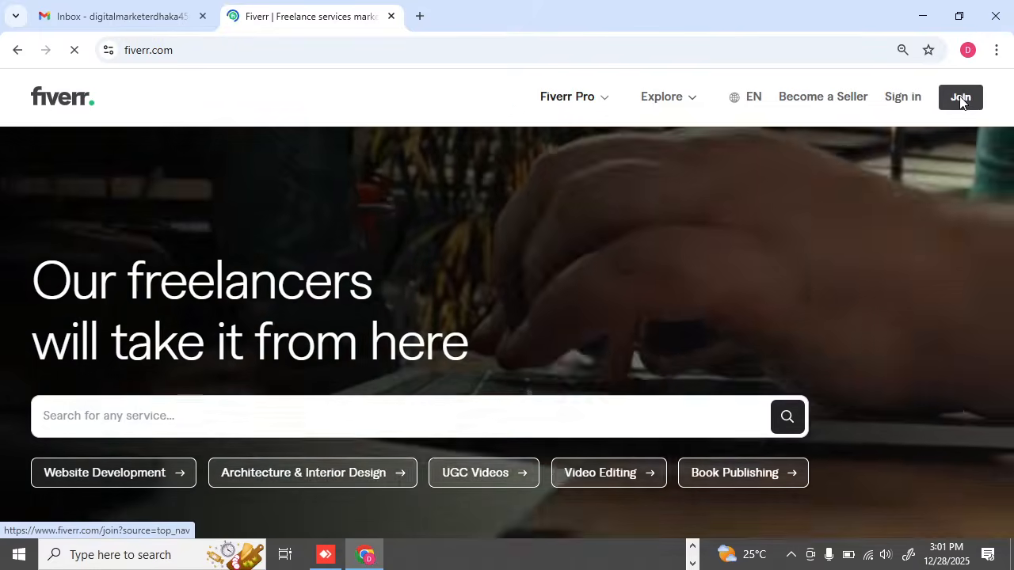
pyautogui.click(960, 98)
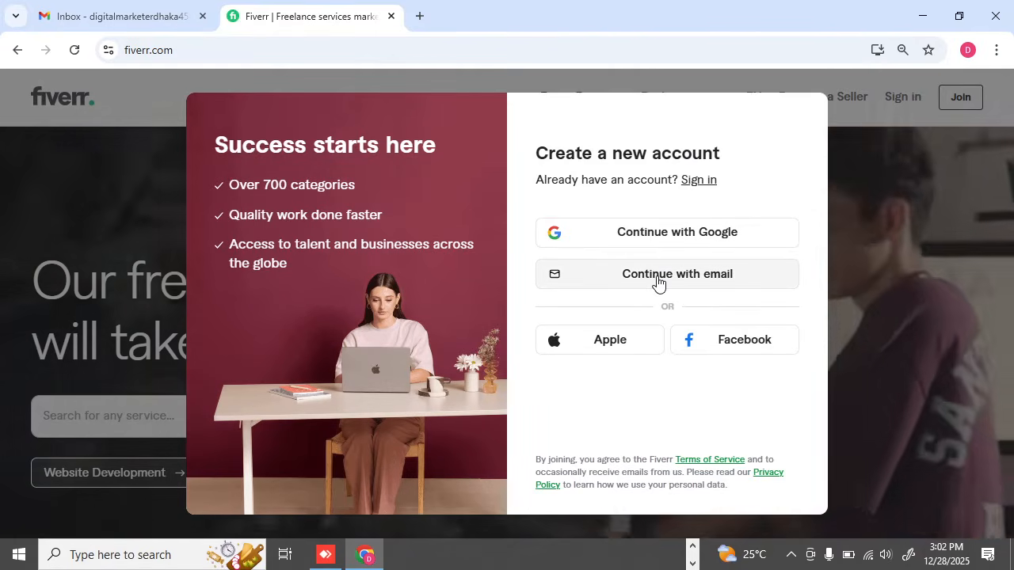
pyautogui.click(657, 277)
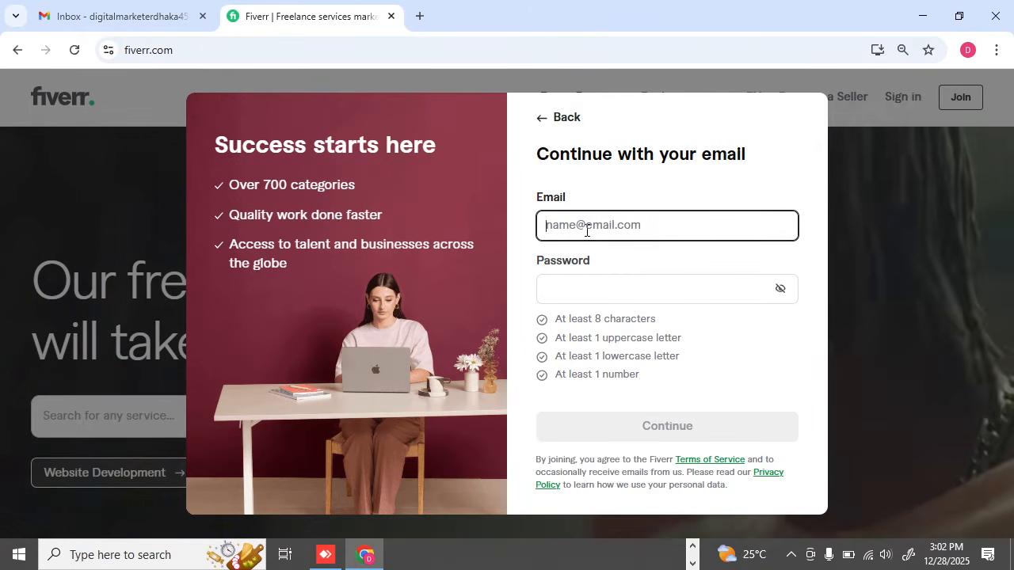
# Switch to the Gmail inbox, copy the signed-in account's e-mail address from its account details, and close the details.
pyautogui.click(133, 16)
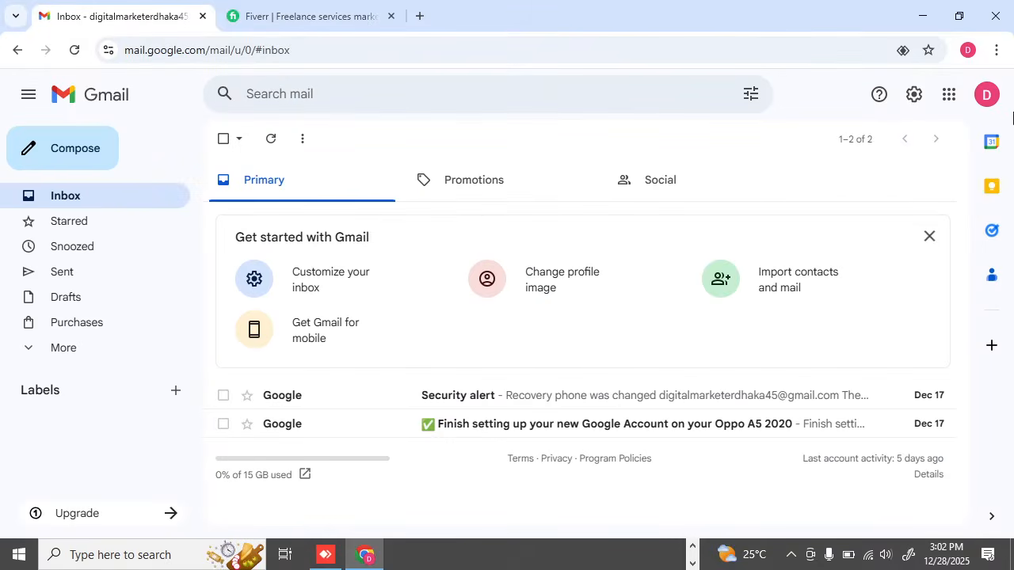
pyautogui.click(987, 97)
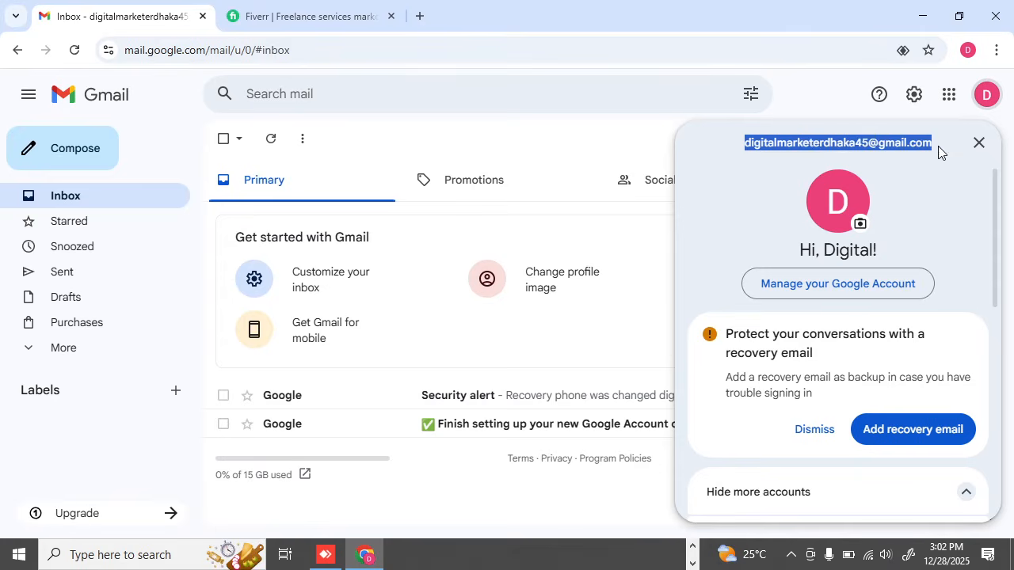
pyautogui.rightClick(862, 146)
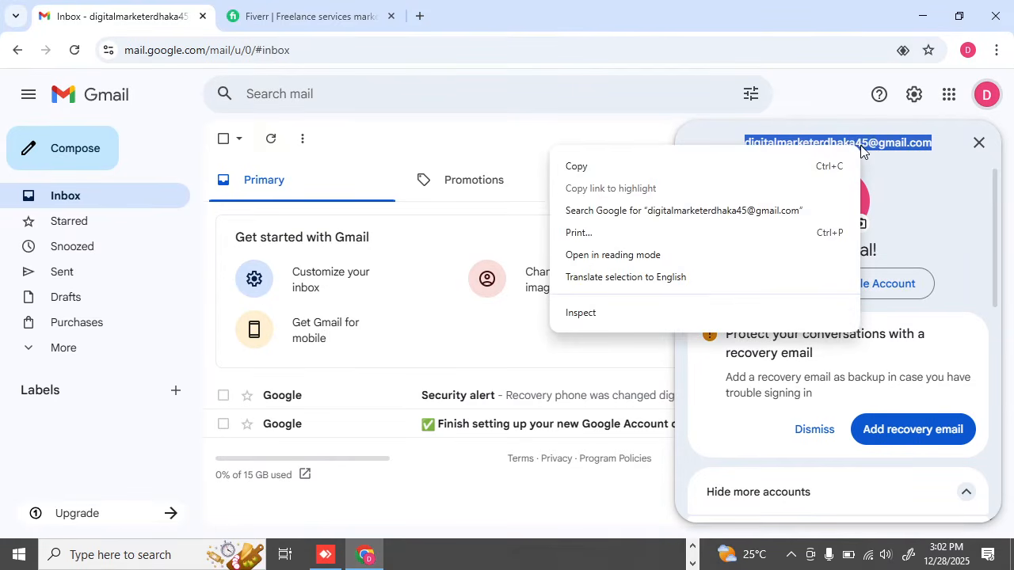
pyautogui.click(615, 167)
pyautogui.click(987, 96)
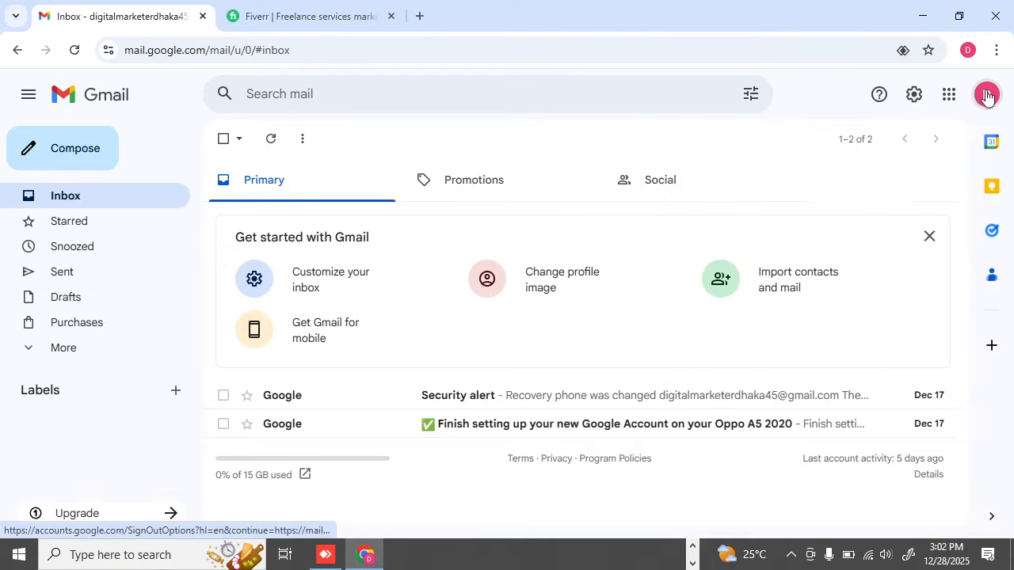
# Copy the signed-in account's e-mail address from Gmail and paste it into the email field of the Fiverr sign-up form.
pyautogui.click(987, 99)
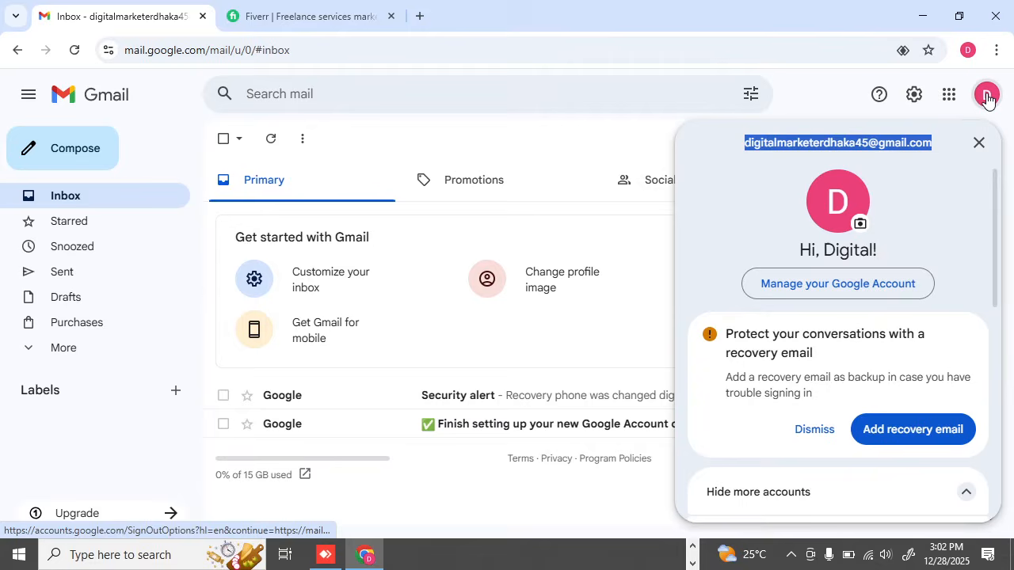
pyautogui.click(748, 145)
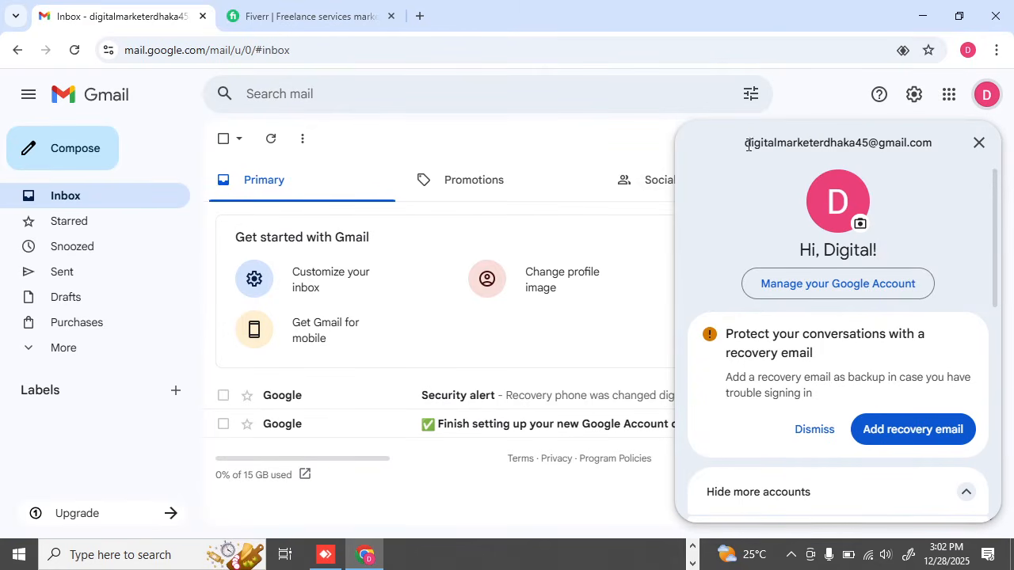
pyautogui.rightClick(888, 136)
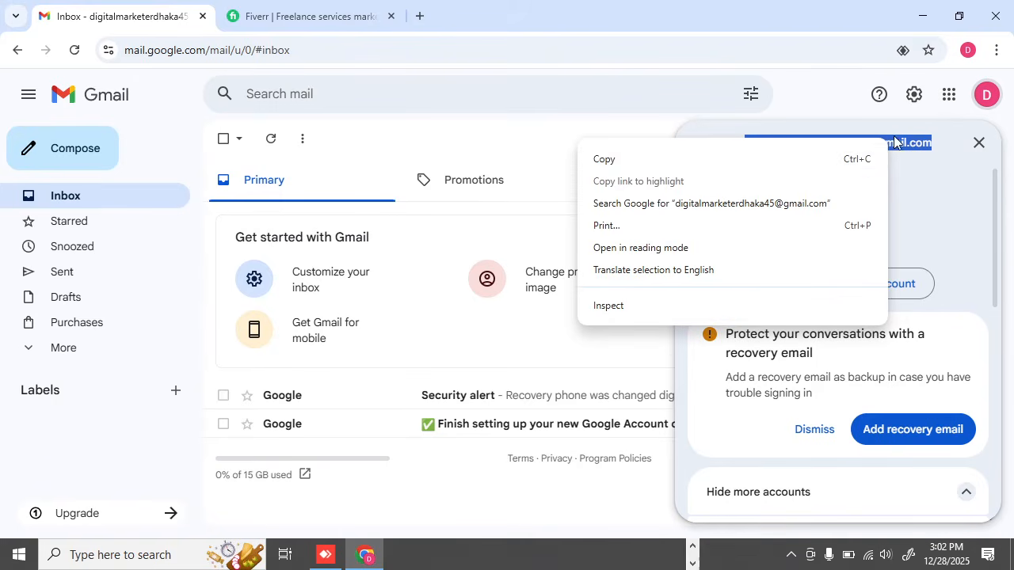
pyautogui.click(605, 161)
pyautogui.click(289, 27)
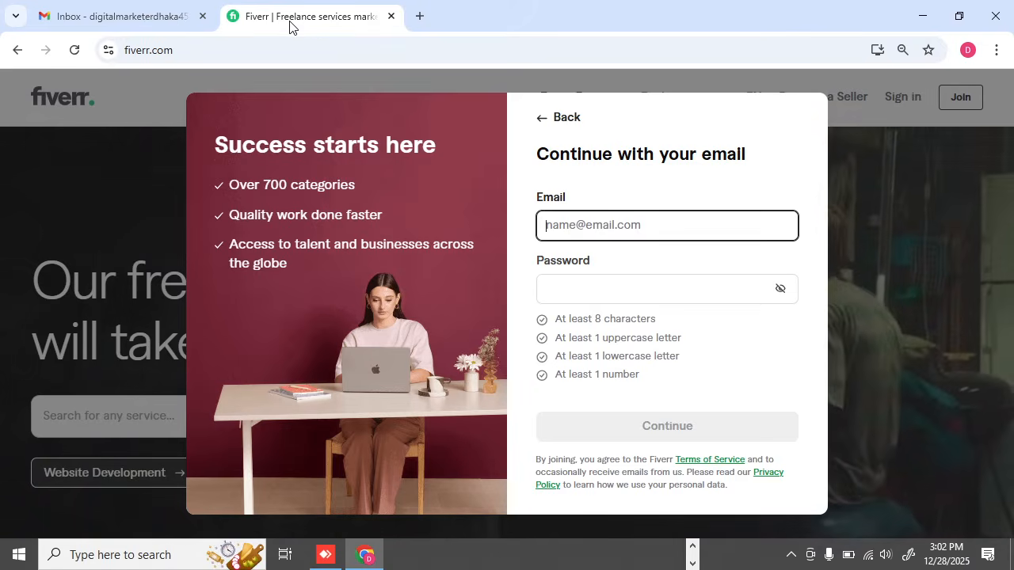
pyautogui.click(583, 227)
pyautogui.rightClick(584, 229)
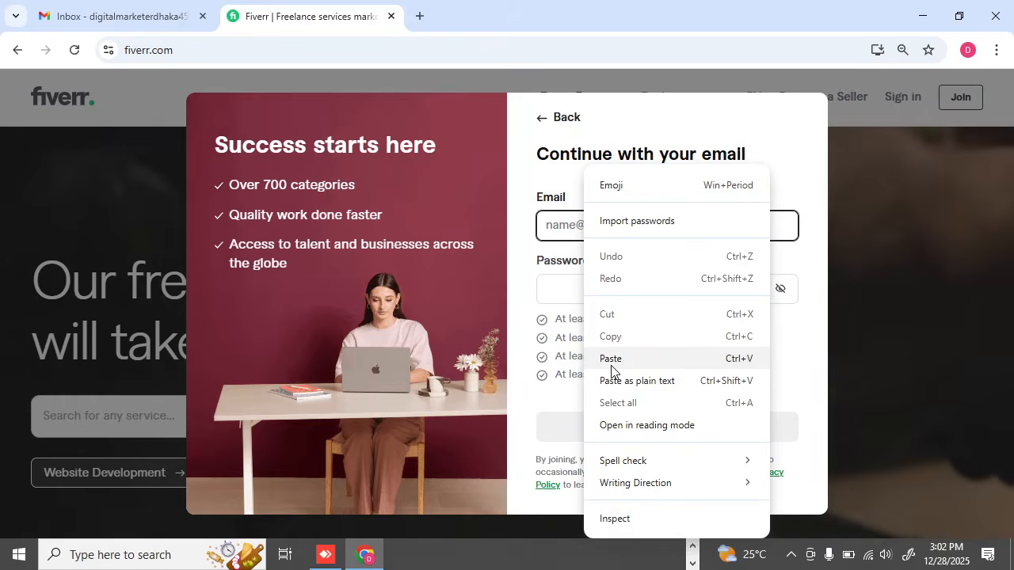
pyautogui.click(608, 360)
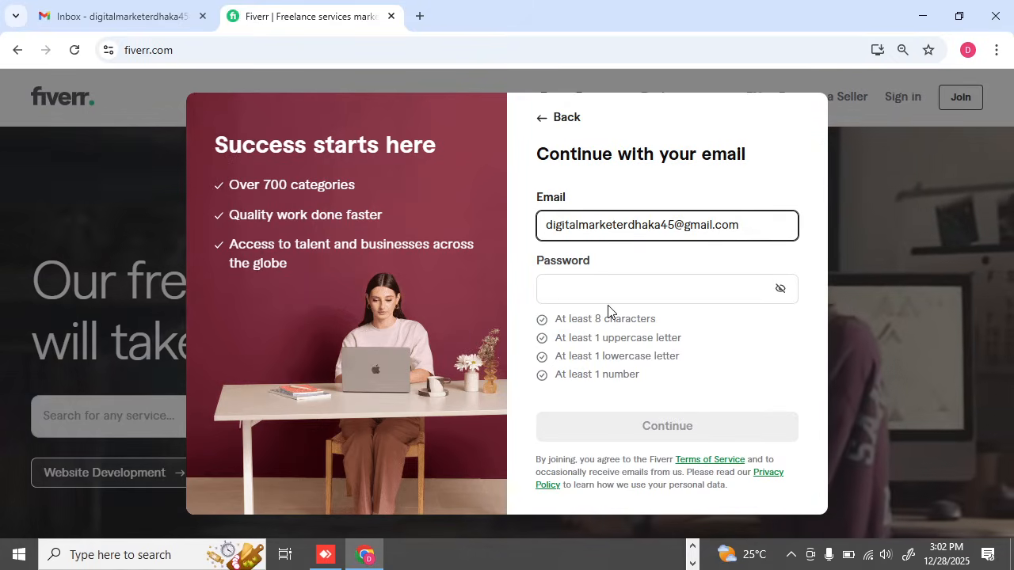
pyautogui.click(572, 290)
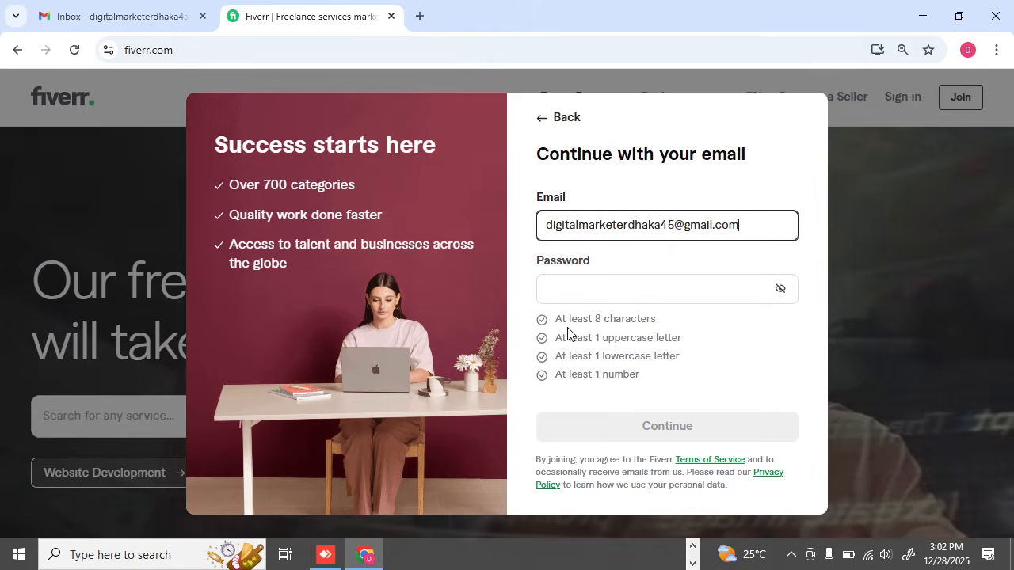
# Capture the email sign-up form, outline the password requirements with red rectangles, and discard the capture.
pyautogui.press('Print')
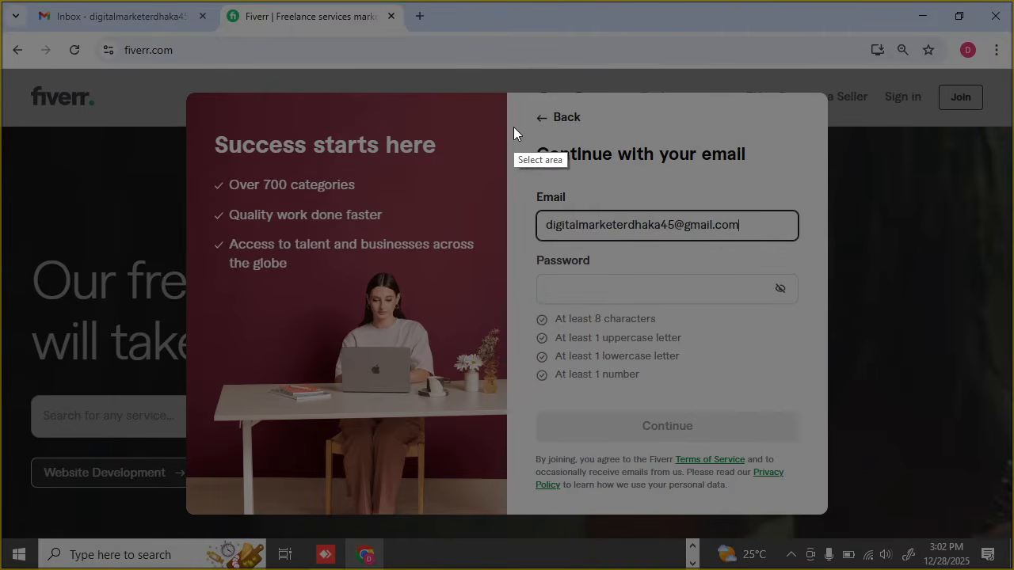
pyautogui.moveTo(524, 115); pyautogui.dragTo(838, 461)
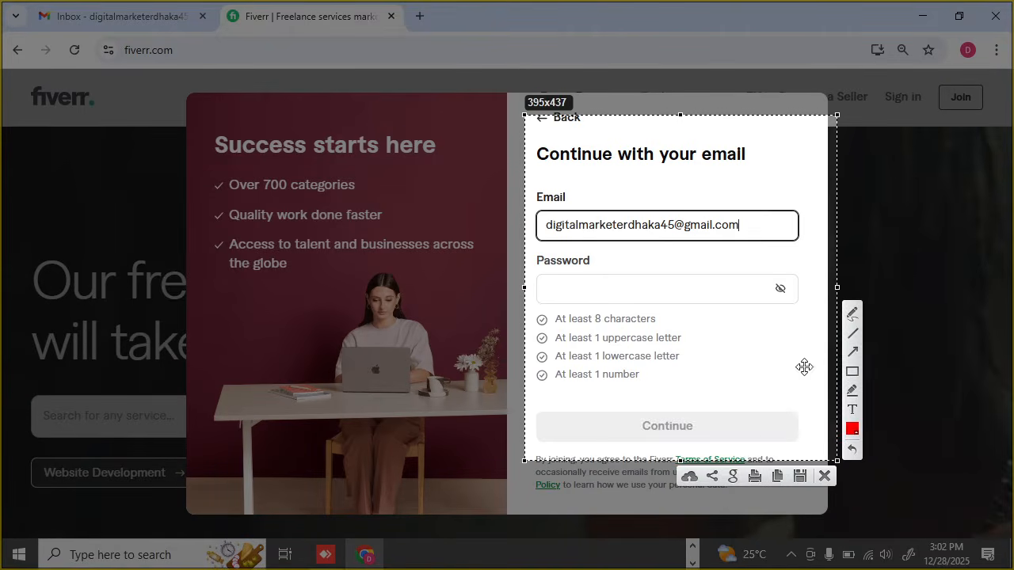
pyautogui.moveTo(537, 313); pyautogui.dragTo(538, 314)
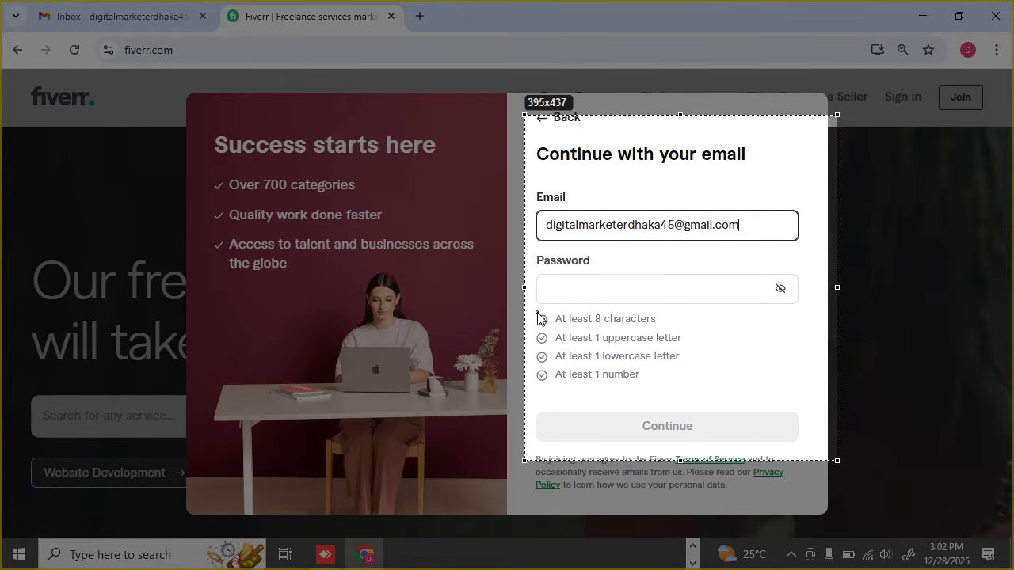
pyautogui.moveTo(710, 390); pyautogui.dragTo(708, 393)
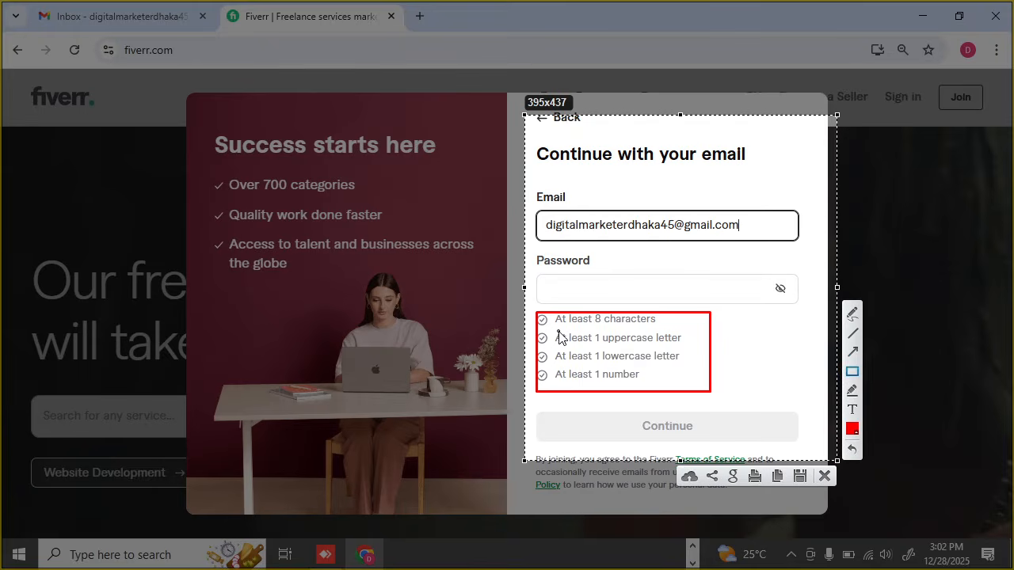
pyautogui.moveTo(551, 329); pyautogui.dragTo(698, 353)
pyautogui.moveTo(555, 355); pyautogui.dragTo(587, 359)
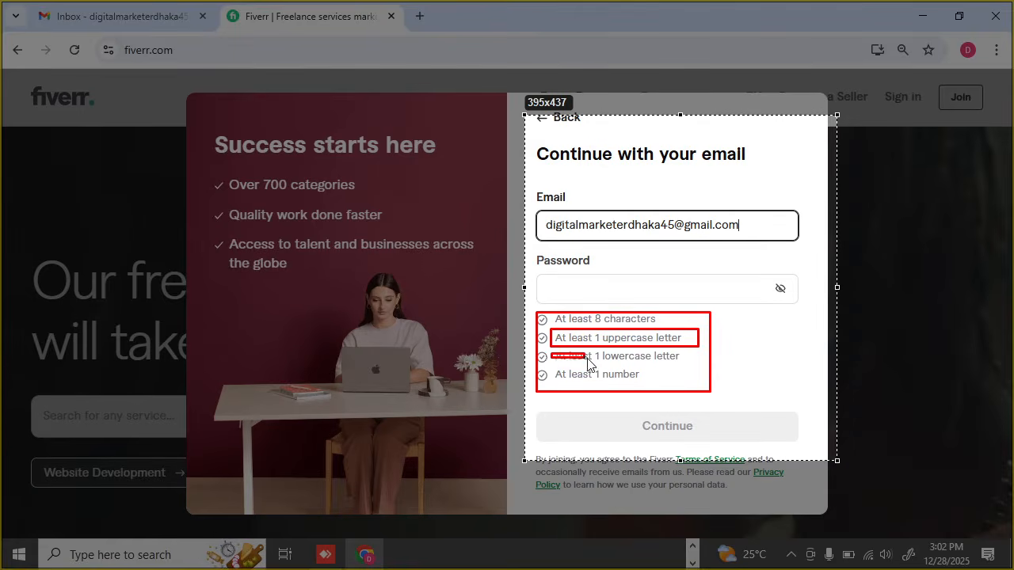
pyautogui.moveTo(686, 369); pyautogui.dragTo(686, 369)
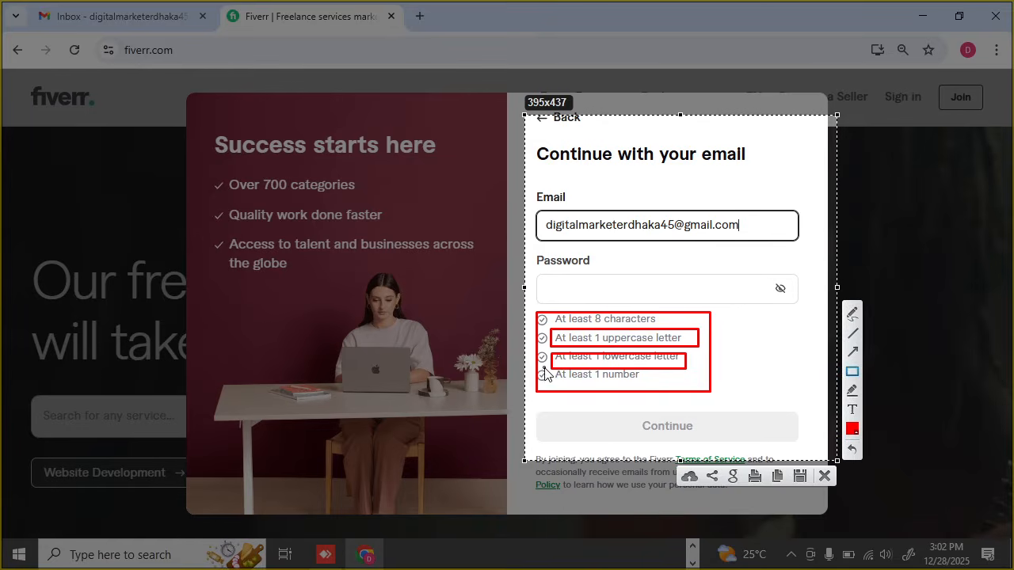
pyautogui.moveTo(544, 367); pyautogui.dragTo(665, 384)
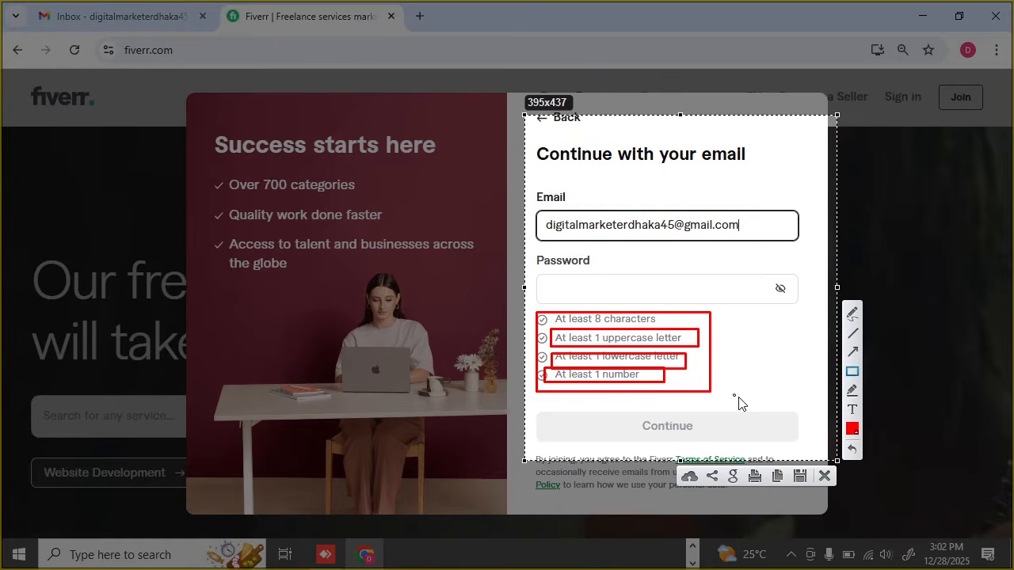
pyautogui.click(824, 476)
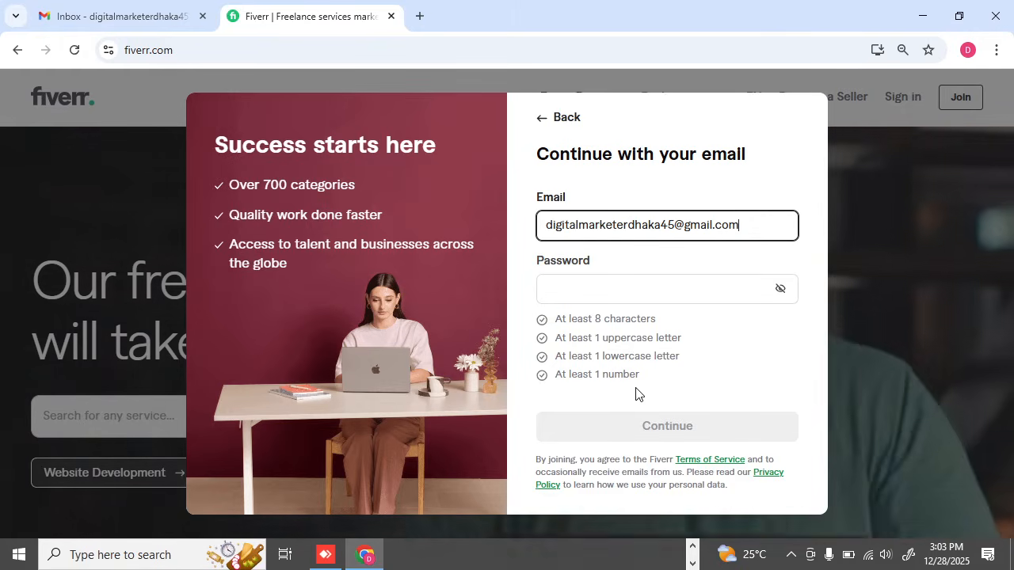
# Decline the suggested strong password for the new account in favour of a self-chosen one.
pyautogui.click(591, 280)
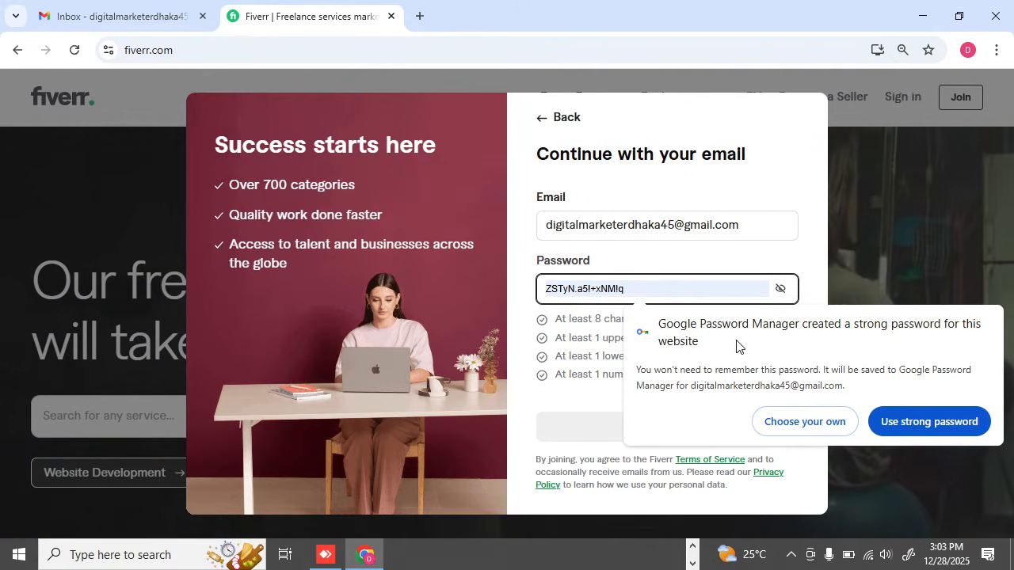
pyautogui.click(797, 425)
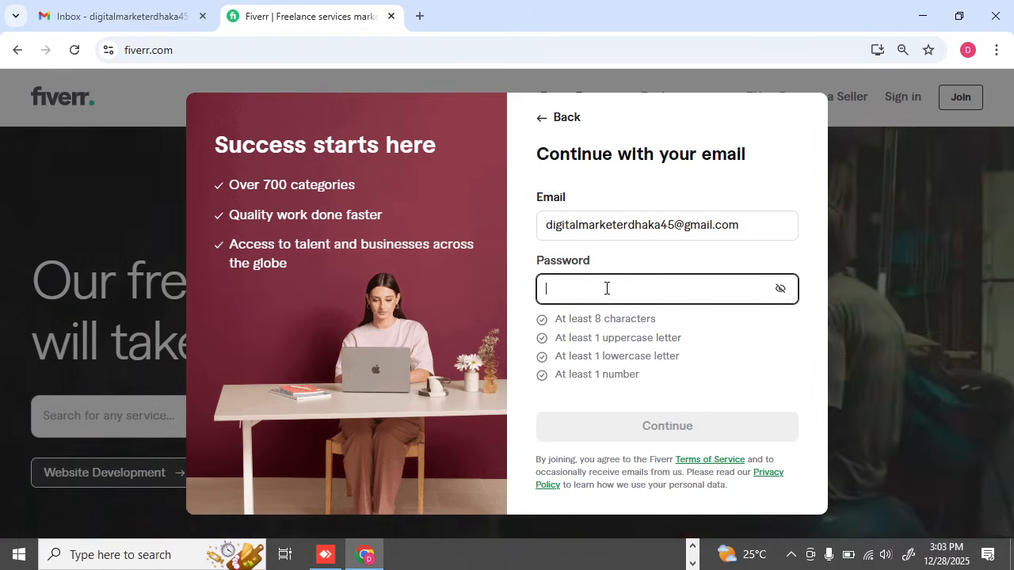
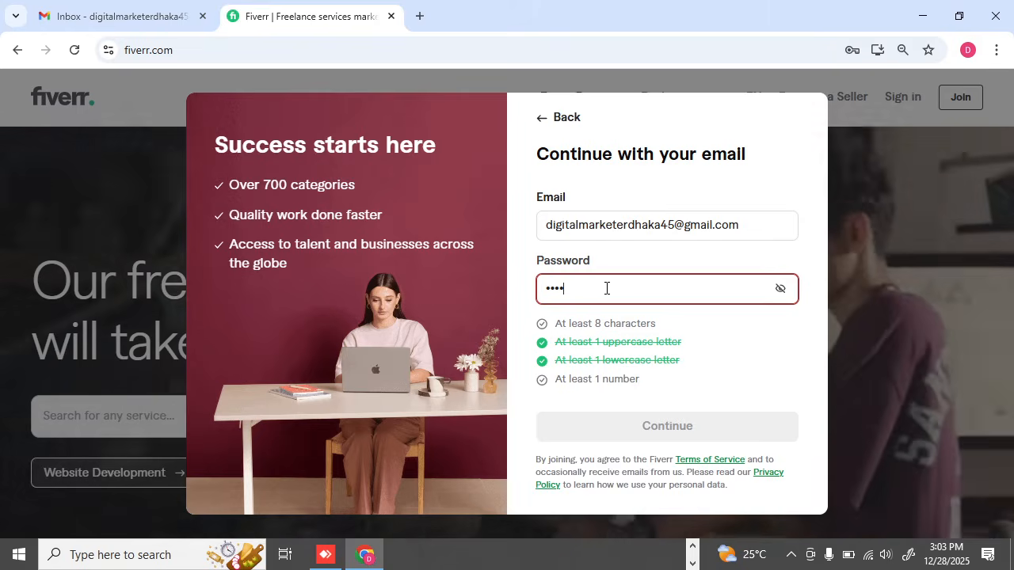
# Enter the account password with its characters shown, continue to the profile setup, and save the password in the browser.
pyautogui.click(780, 289)
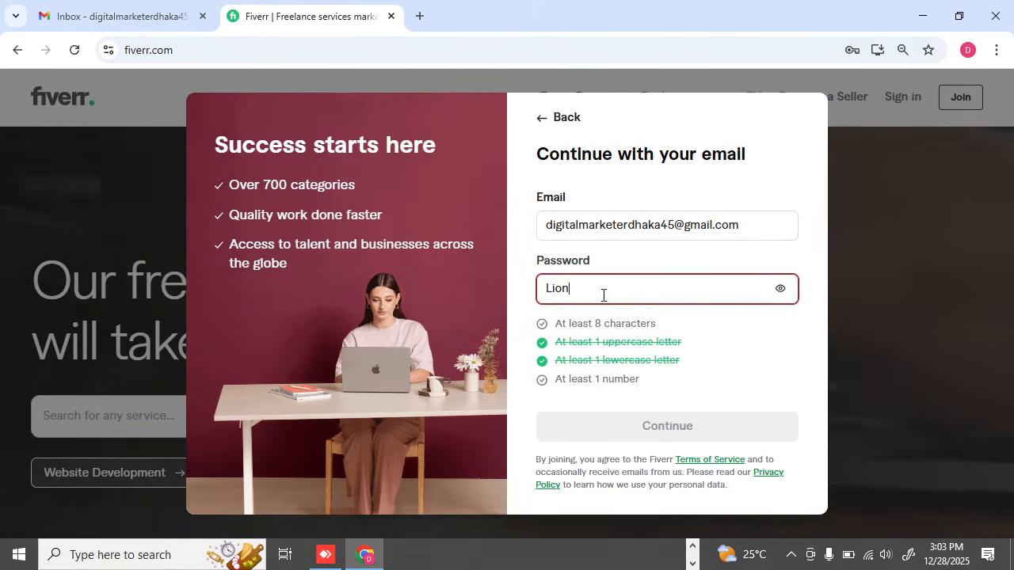
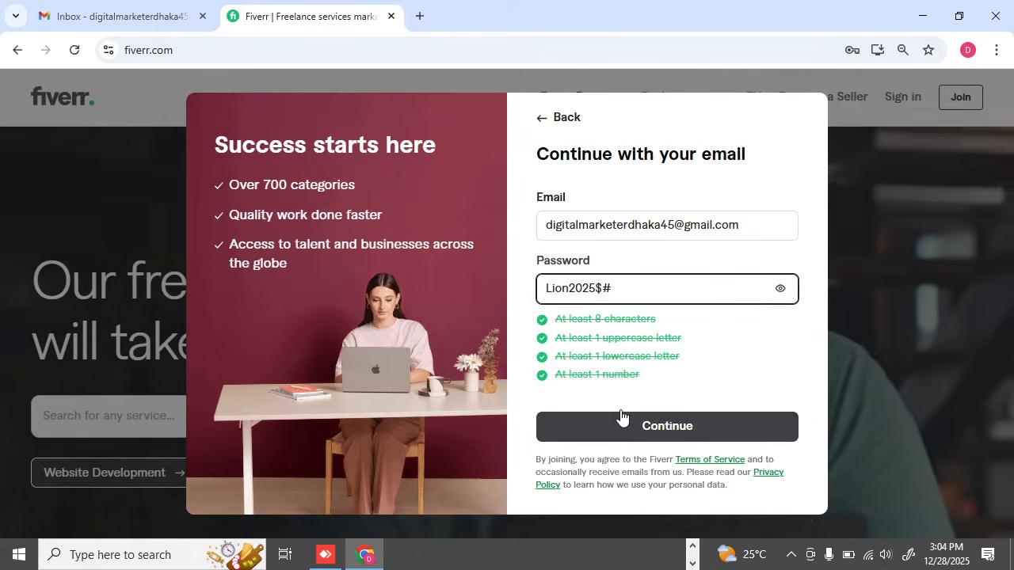
pyautogui.click(675, 427)
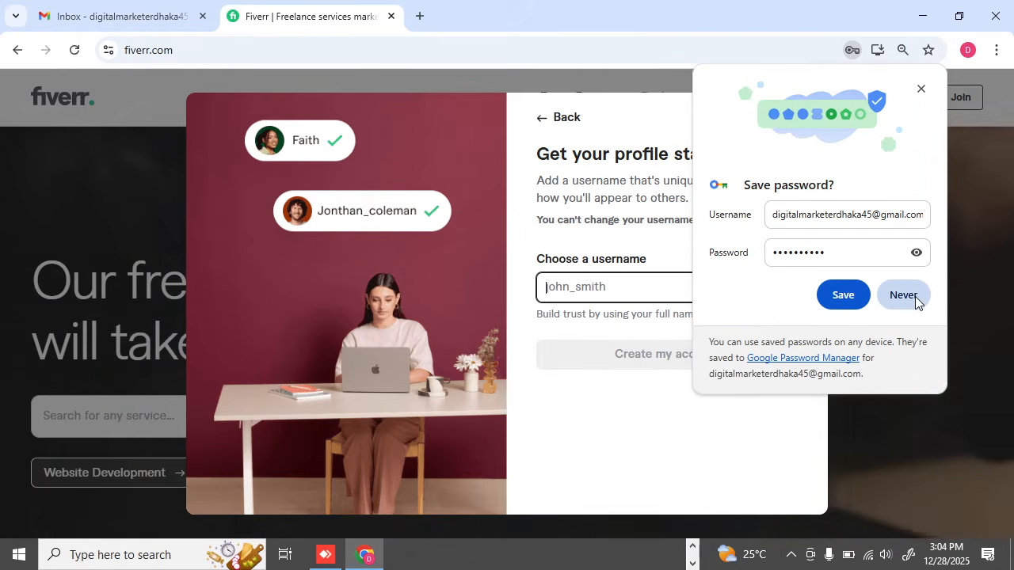
pyautogui.click(844, 298)
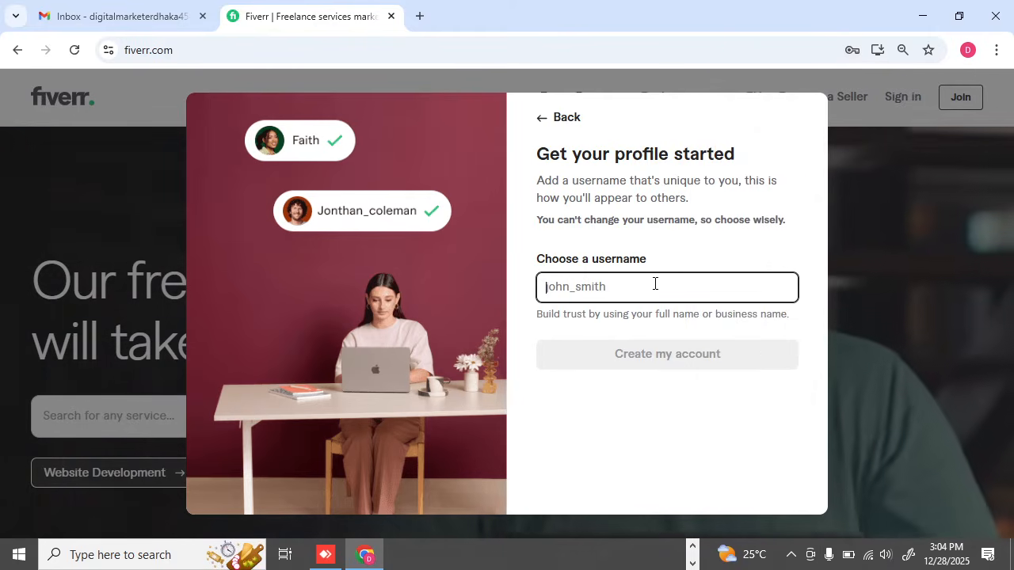
# Enter a full name in lowercase without spaces as the username for the new profile.
pyautogui.click(602, 287)
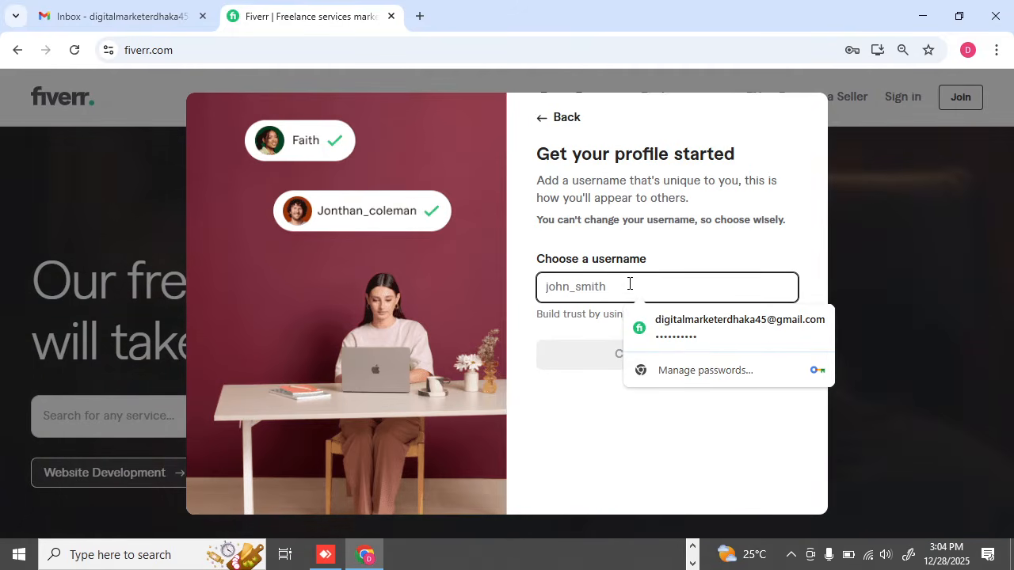
pyautogui.write('Li')
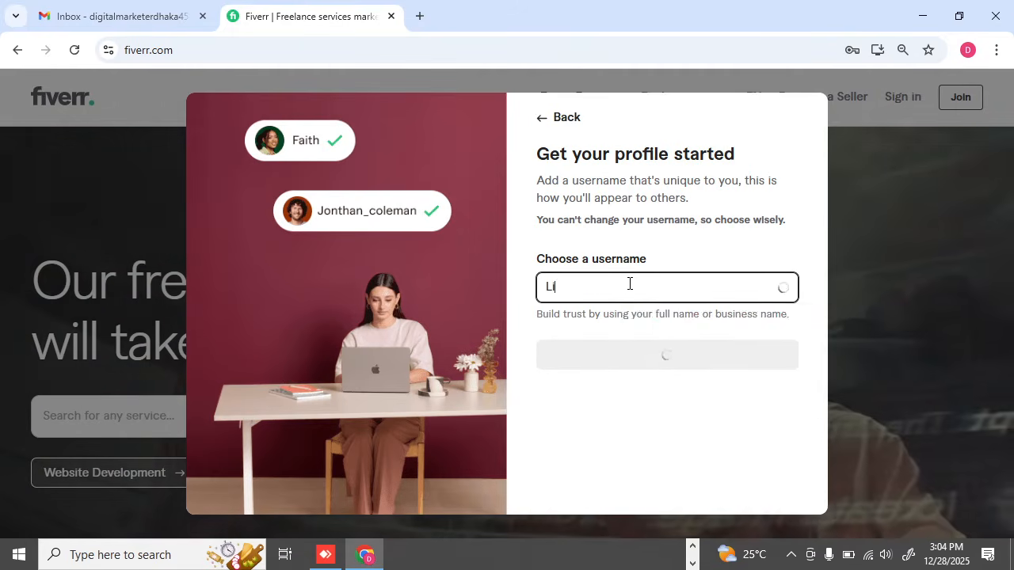
pyautogui.press('BackSpace')
pyautogui.press('BackSpace')
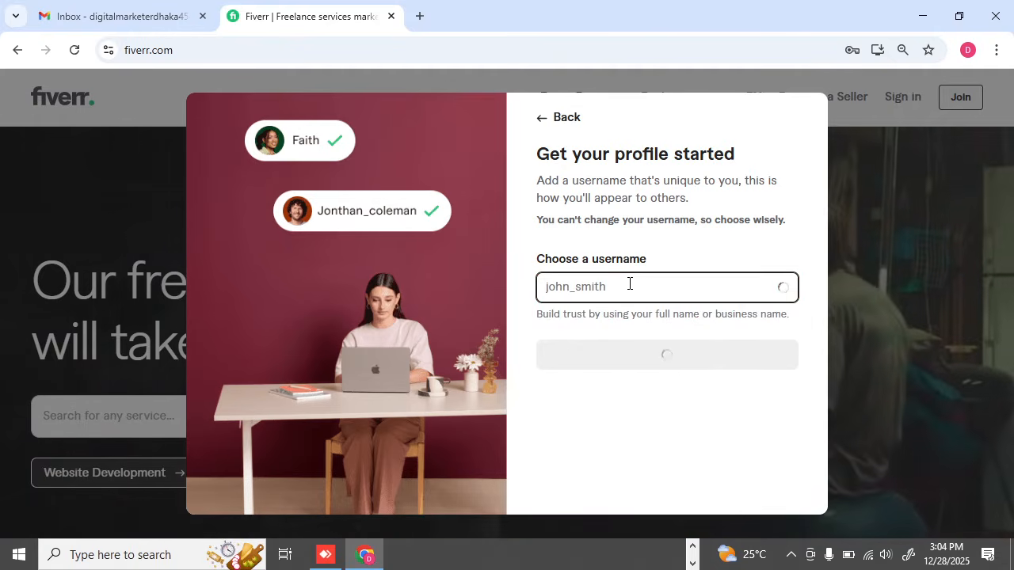
pyautogui.press('BackSpace')
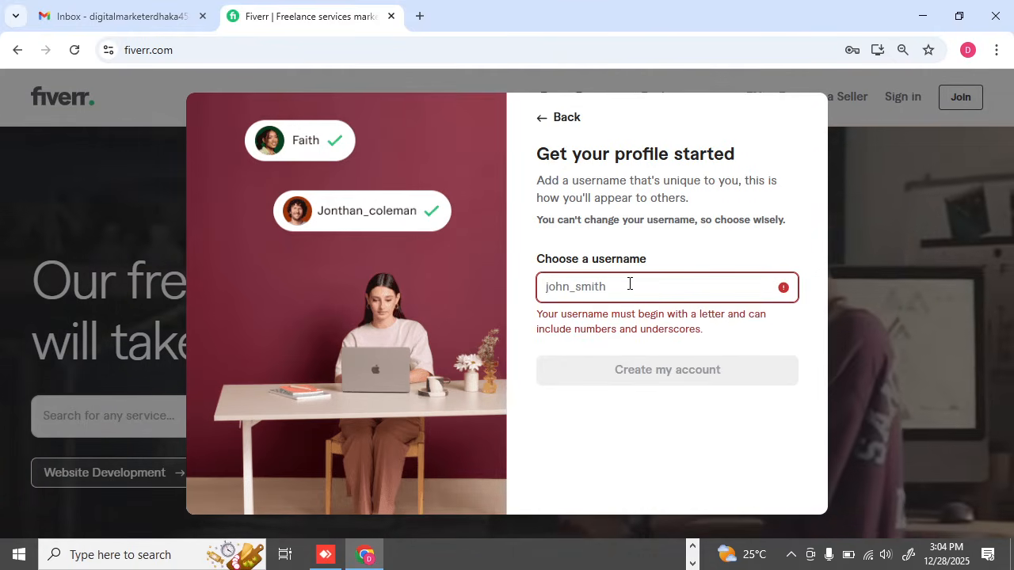
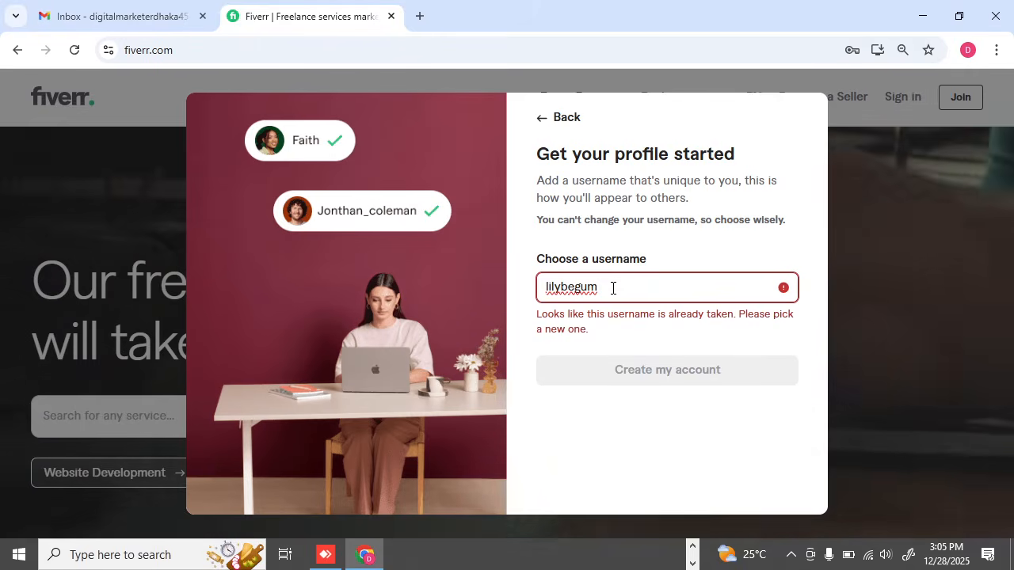
# Append 2025 to the username, then capture the profile dialog and save it to the Desktop as JPEG Screenshot_2.
pyautogui.write('2025')
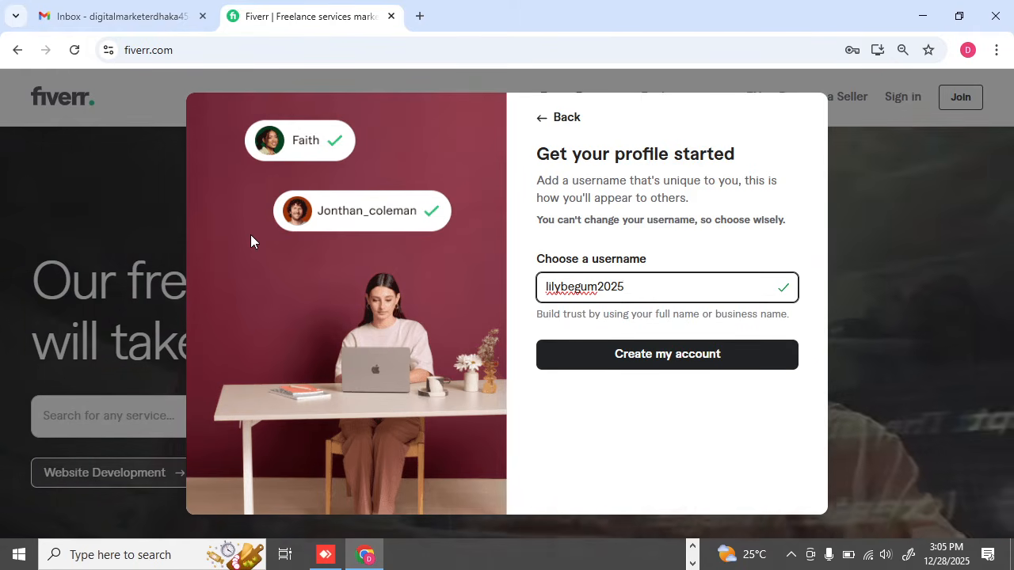
pyautogui.press('super+shift+s')
pyautogui.moveTo(169, 78)
pyautogui.mouseDown()
pyautogui.moveTo(708, 324)
pyautogui.moveTo(870, 493)
pyautogui.moveTo(879, 520)
pyautogui.mouseUp()
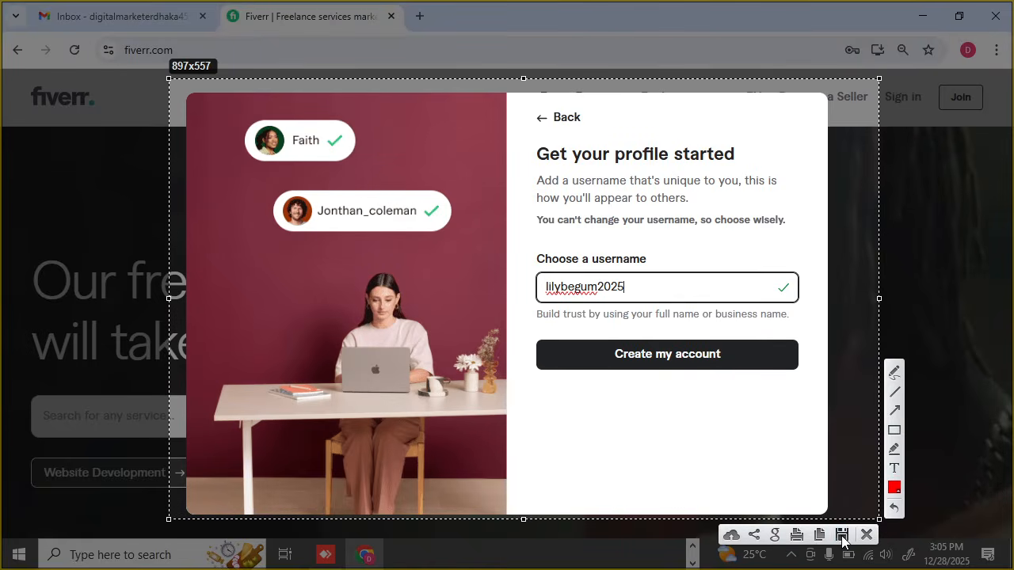
pyautogui.click(843, 534)
pyautogui.click(46, 125)
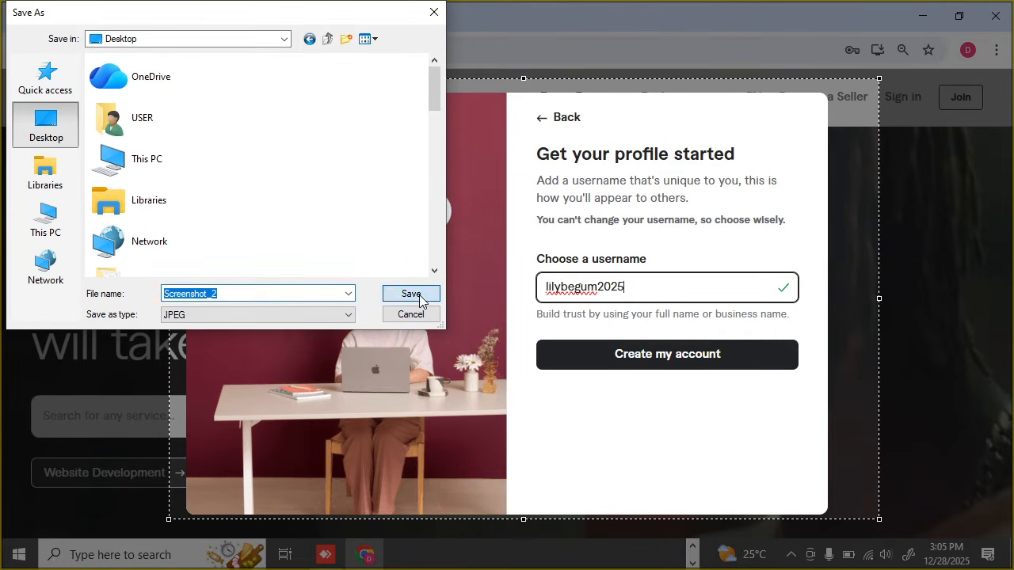
pyautogui.click(419, 294)
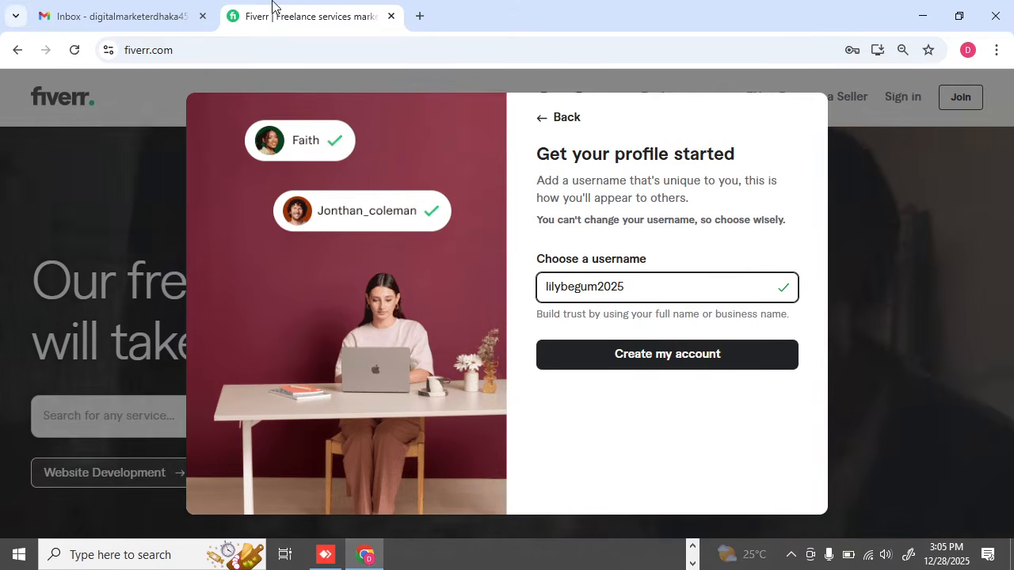
# Switch to the Google Docs notes in the other Chrome profile and record the new account's username and password below the description limits.
pyautogui.click(190, 12)
pyautogui.click(949, 95)
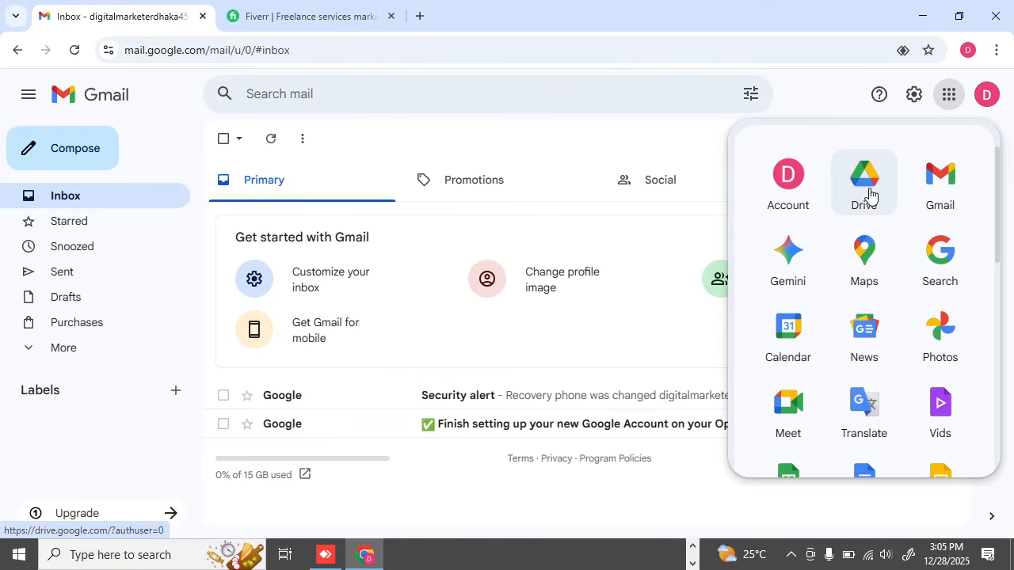
pyautogui.click(926, 16)
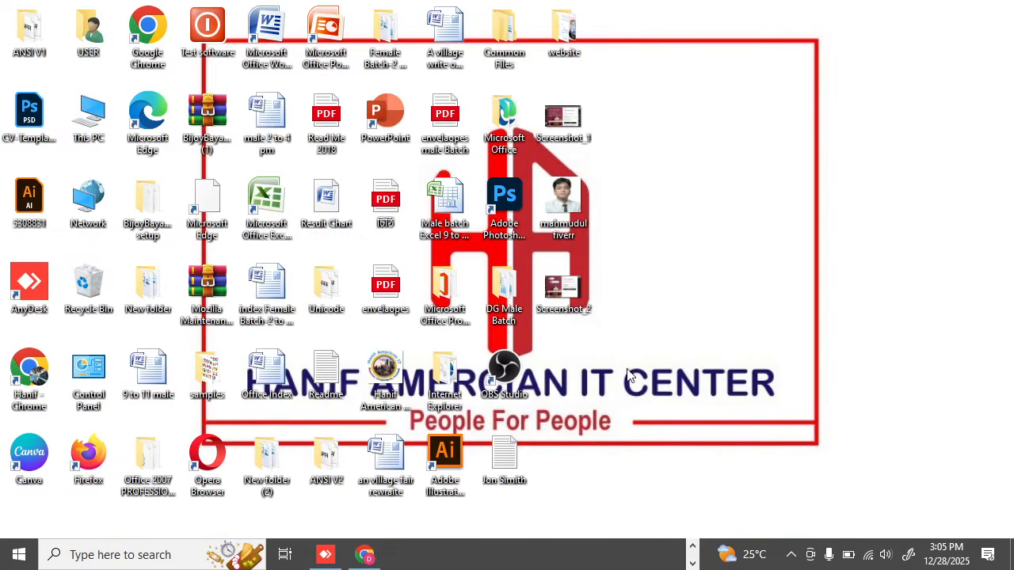
pyautogui.click(692, 549)
pyautogui.click(573, 556)
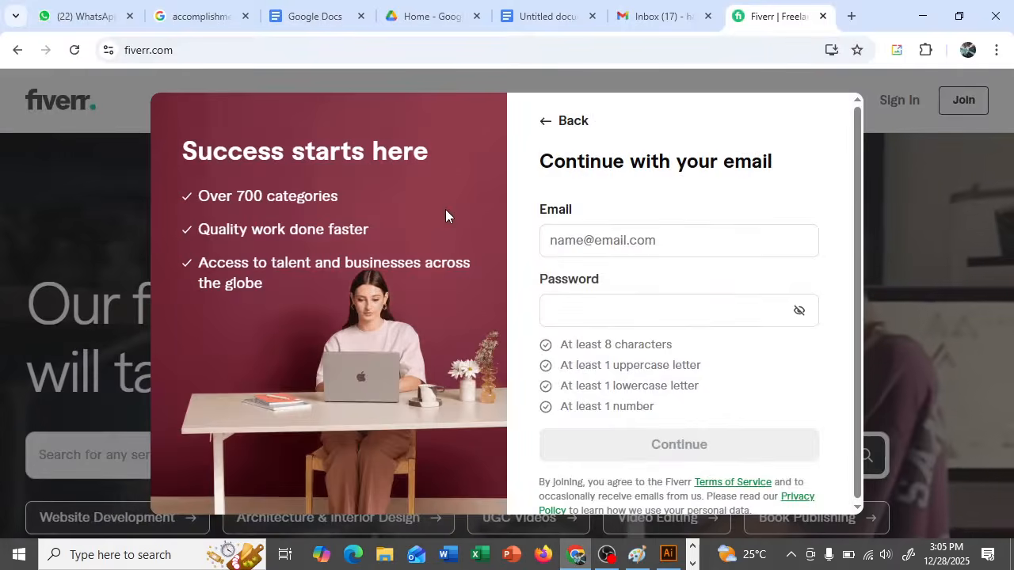
pyautogui.click(649, 11)
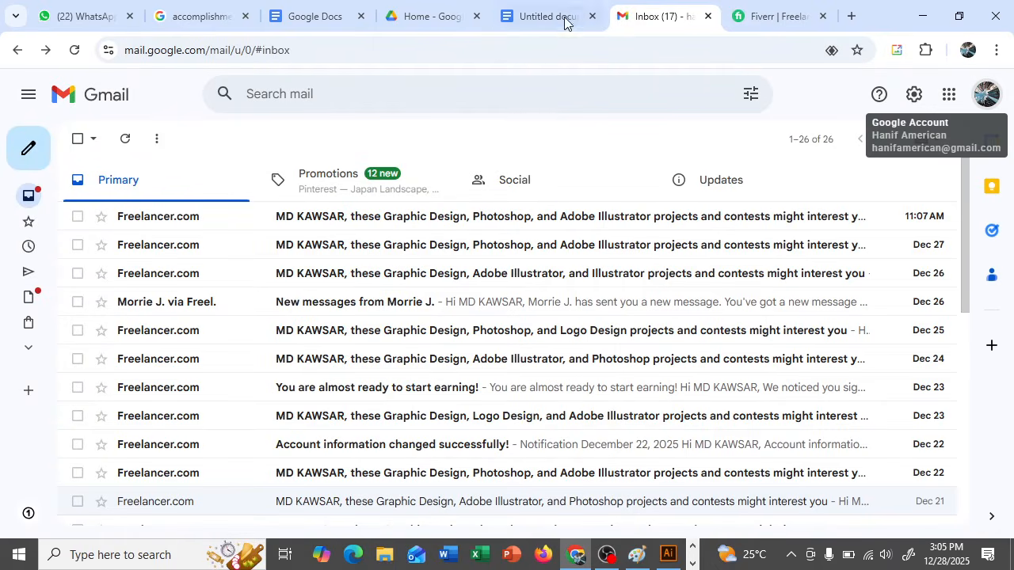
pyautogui.click(530, 19)
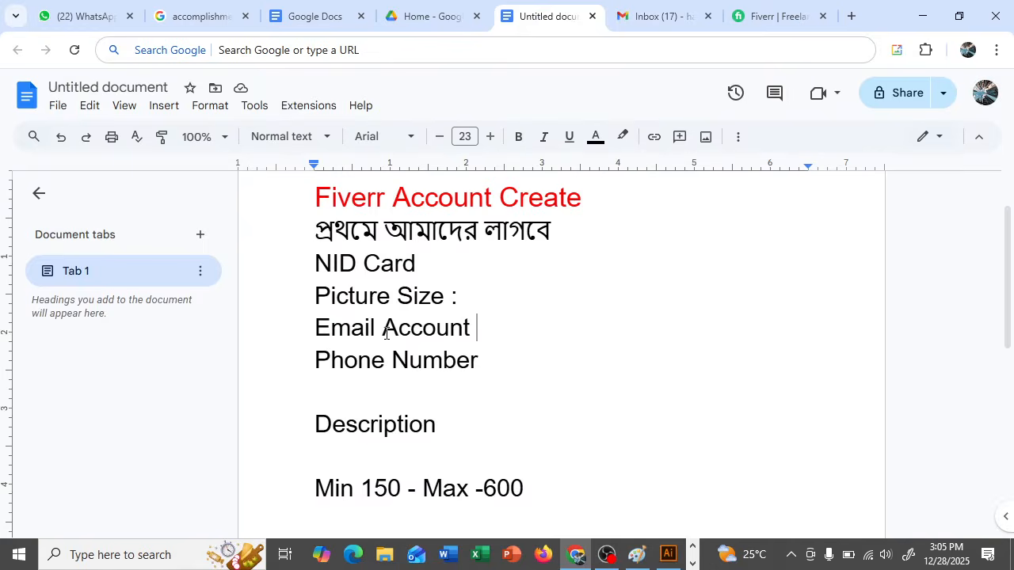
pyautogui.scroll(-4, 520, 371)
pyautogui.scroll(1, 548, 261)
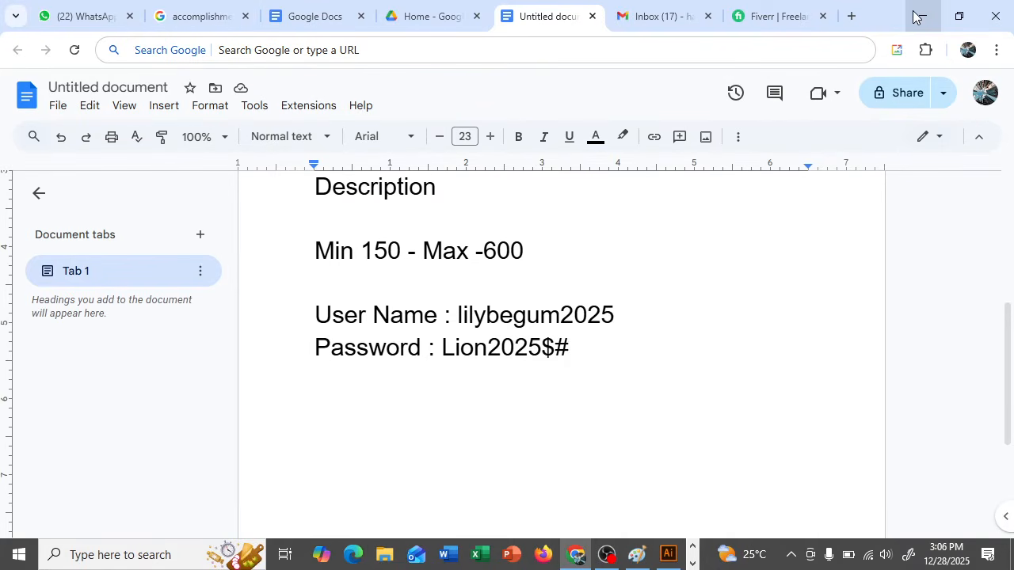
# Return to the Fiverr sign-up in the second Chrome profile and create the account with the chosen username.
pyautogui.click(693, 564)
pyautogui.click(357, 561)
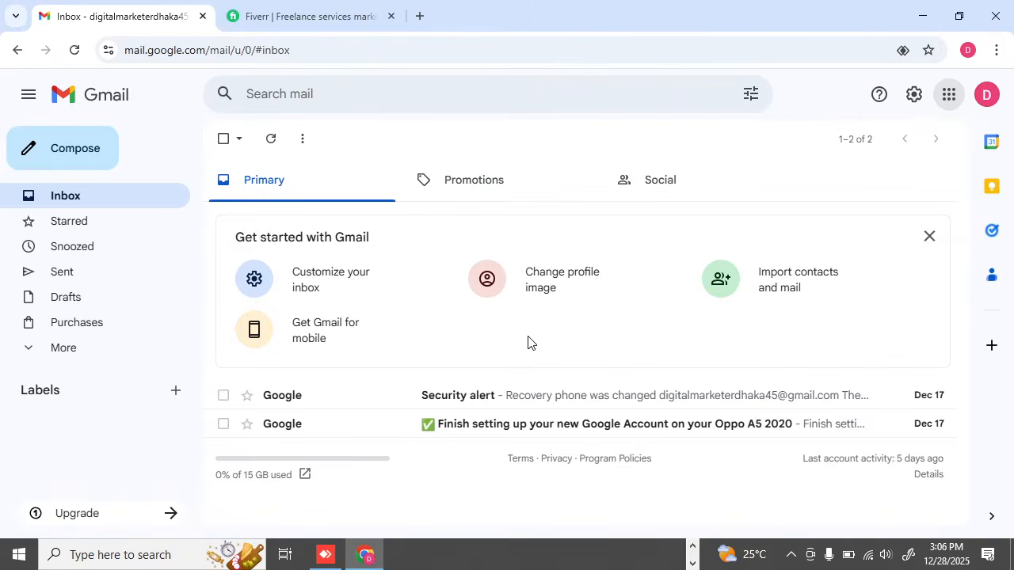
pyautogui.click(328, 7)
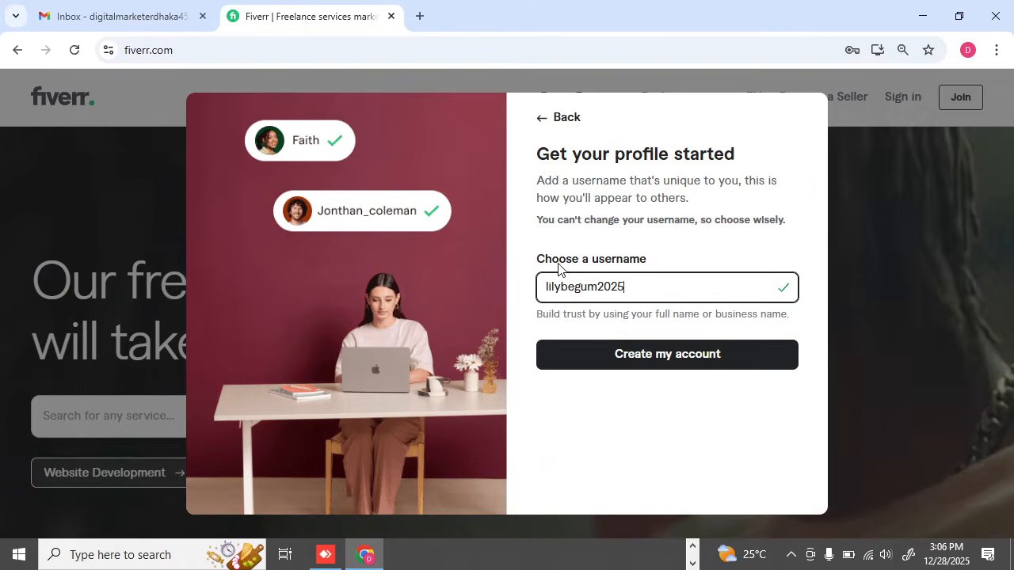
pyautogui.click(733, 356)
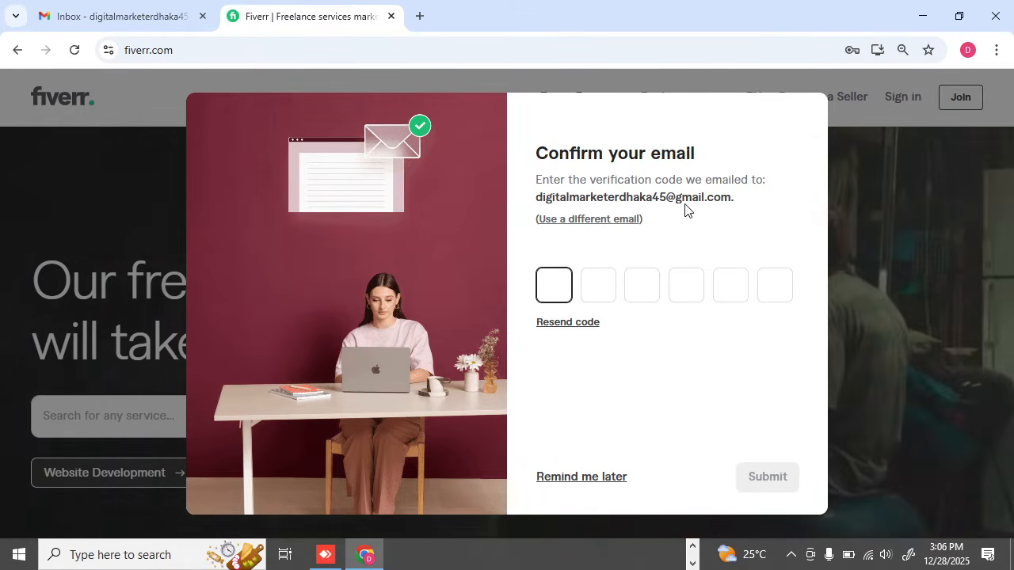
pyautogui.moveTo(745, 199); pyautogui.dragTo(536, 198)
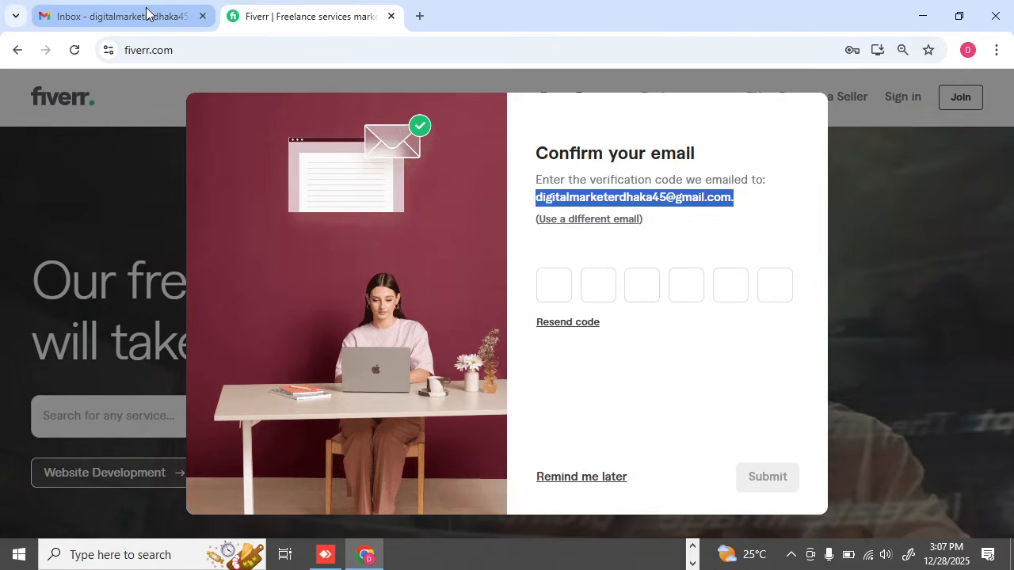
pyautogui.click(79, 11)
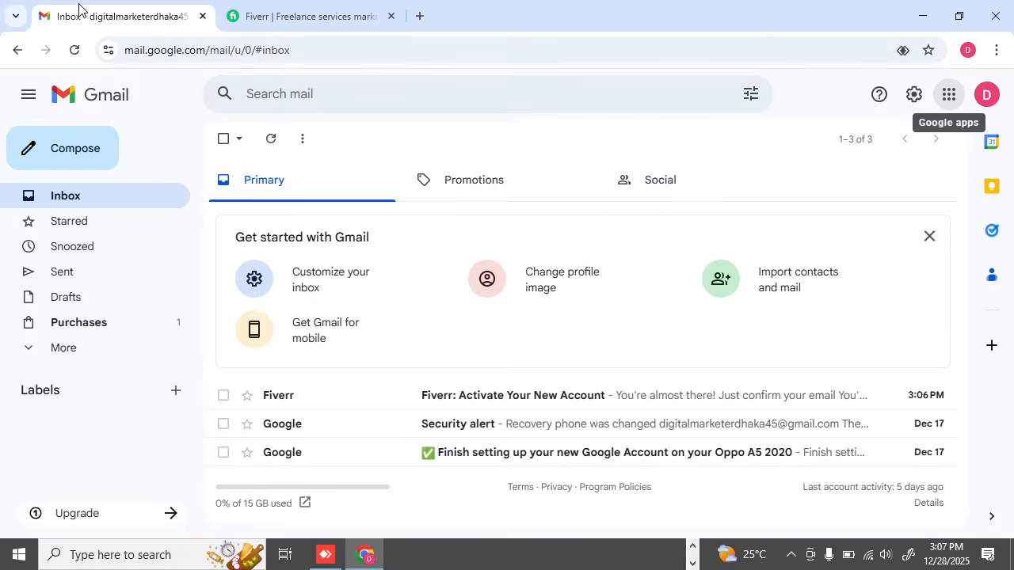
pyautogui.click(74, 51)
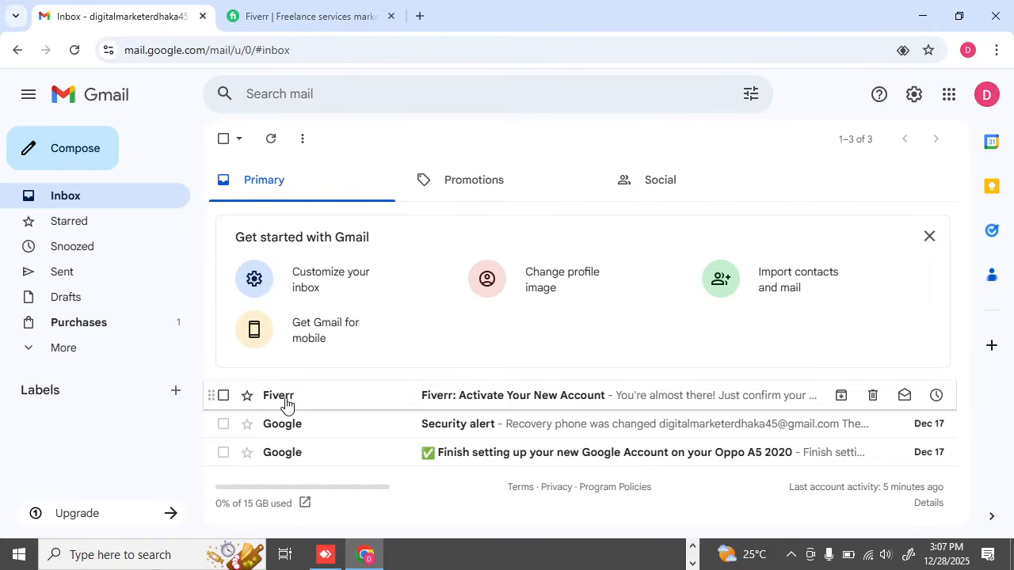
pyautogui.click(476, 398)
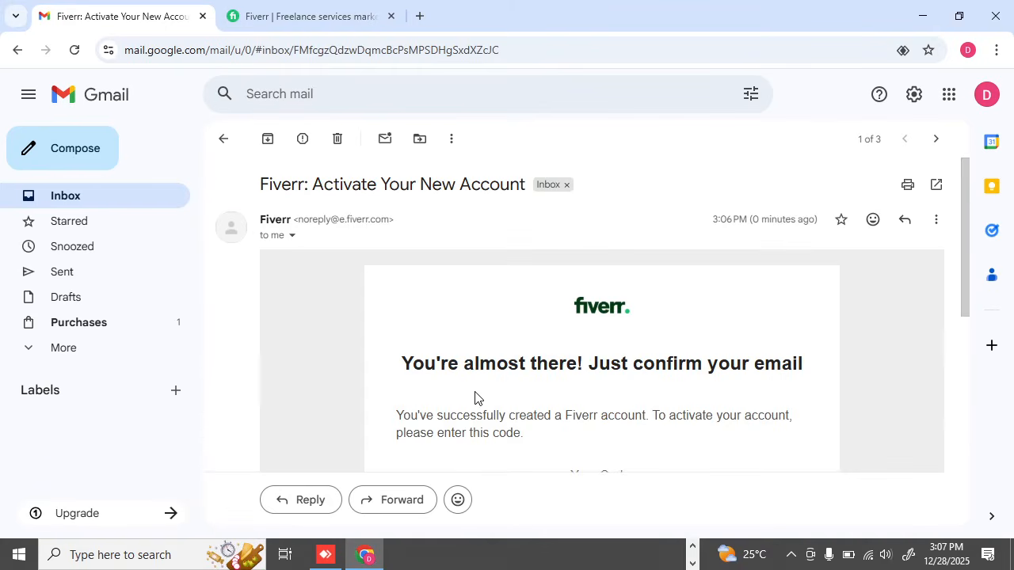
pyautogui.scroll(-3, 548, 333)
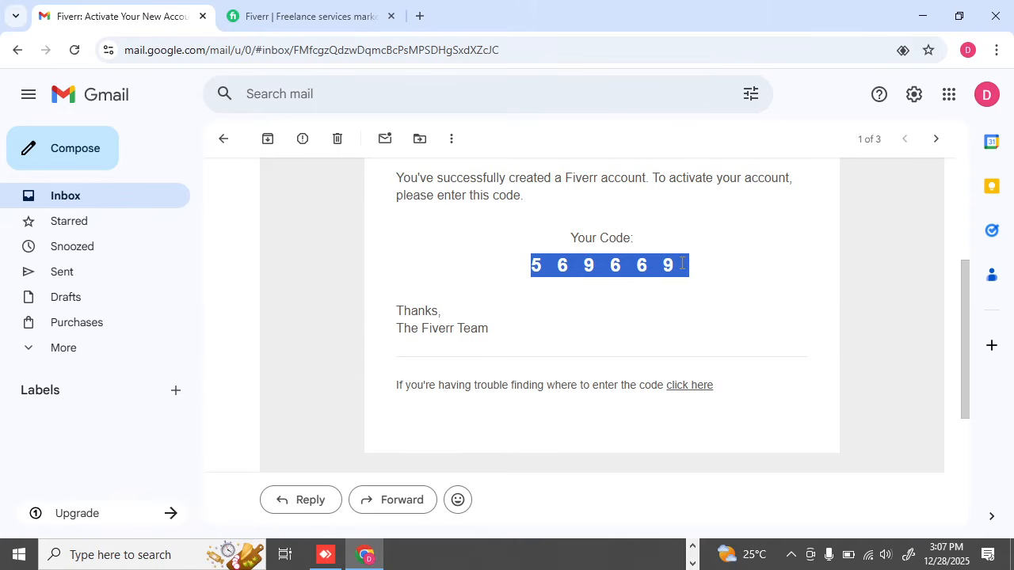
pyautogui.rightClick(647, 262)
pyautogui.click(671, 279)
pyautogui.click(353, 28)
pyautogui.click(560, 279)
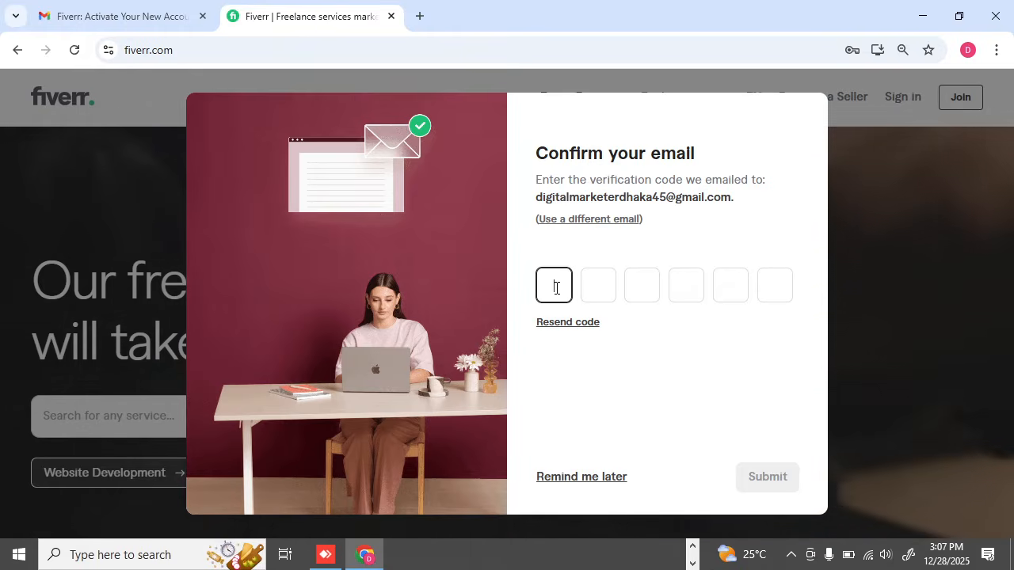
pyautogui.hotkey('ctrl', 'v')
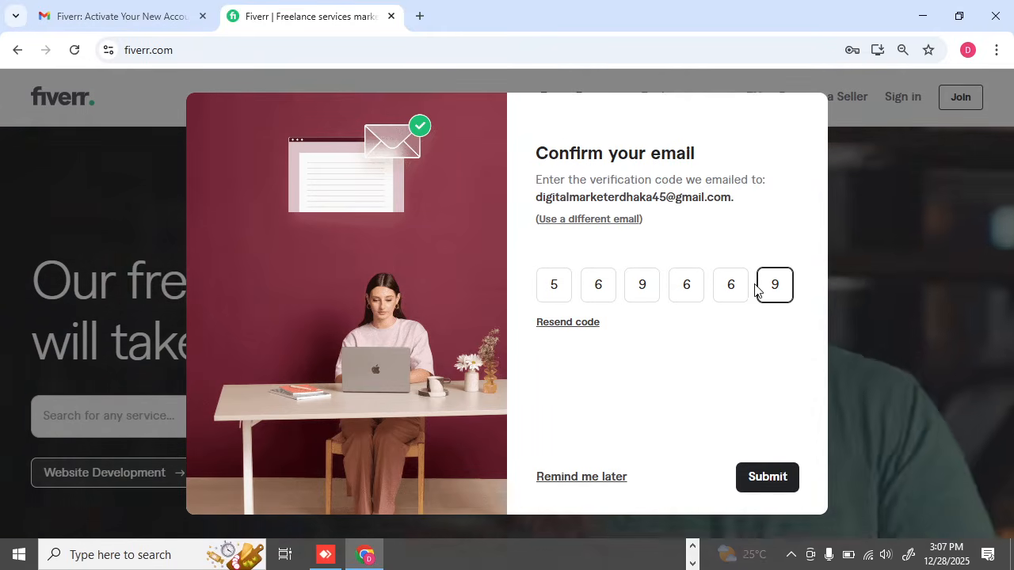
pyautogui.click(118, 15)
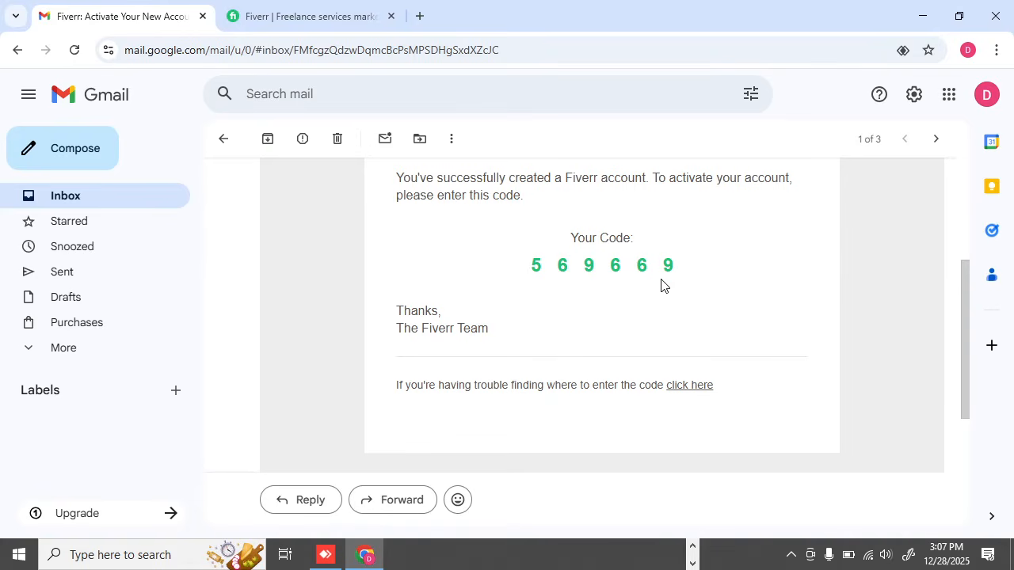
pyautogui.click(315, 19)
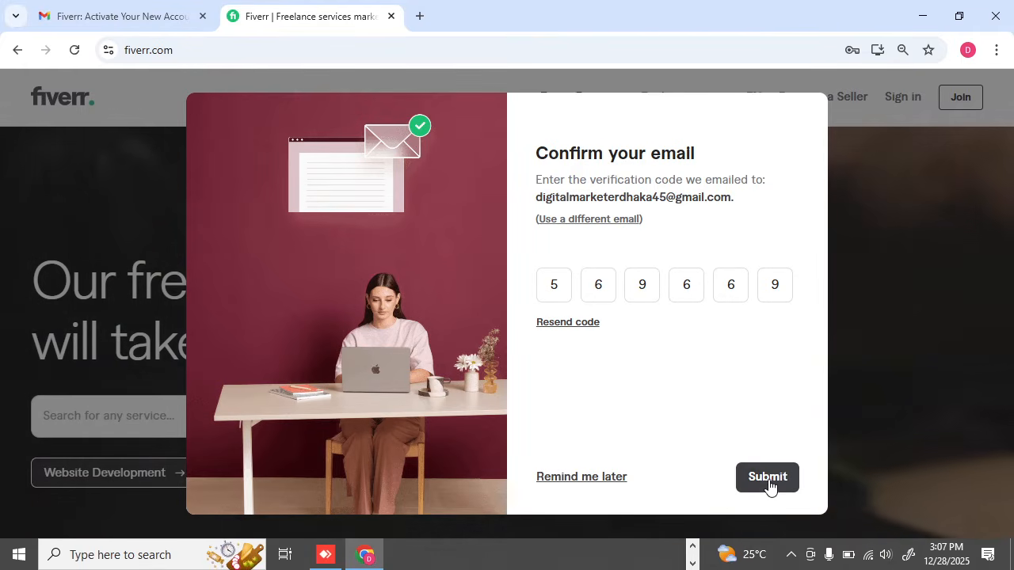
pyautogui.click(769, 478)
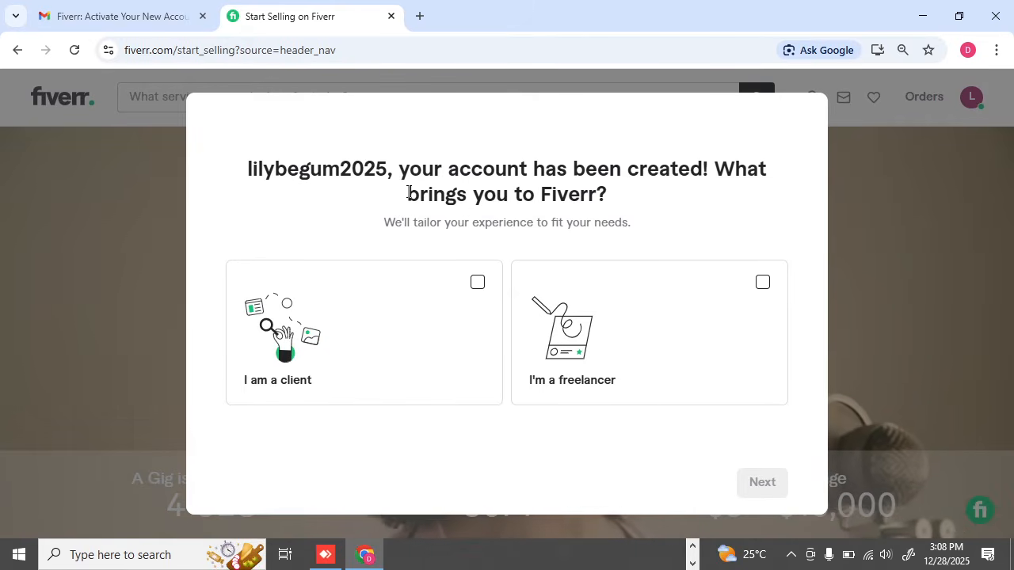
# Choose "I'm a freelancer" as the reason for joining Fiverr and proceed.
pyautogui.moveTo(408, 193); pyautogui.dragTo(604, 191)
pyautogui.click(630, 197)
pyautogui.moveTo(315, 361)
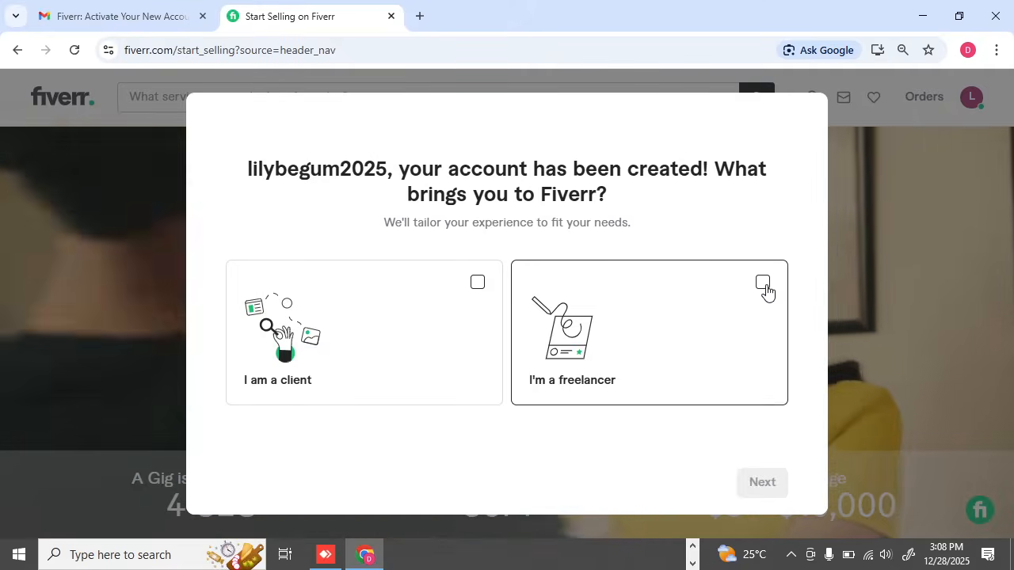
pyautogui.click(764, 287)
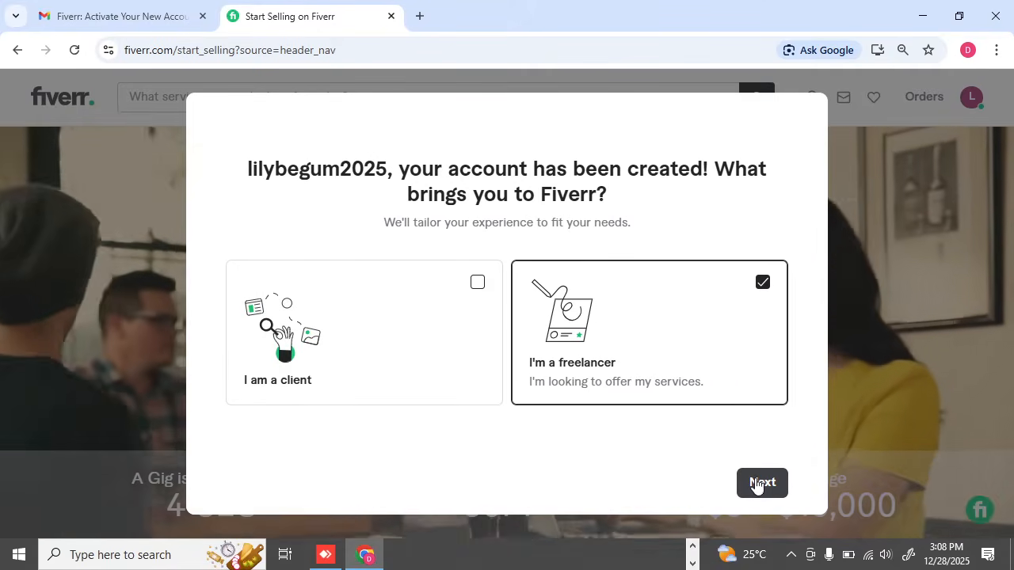
pyautogui.click(759, 484)
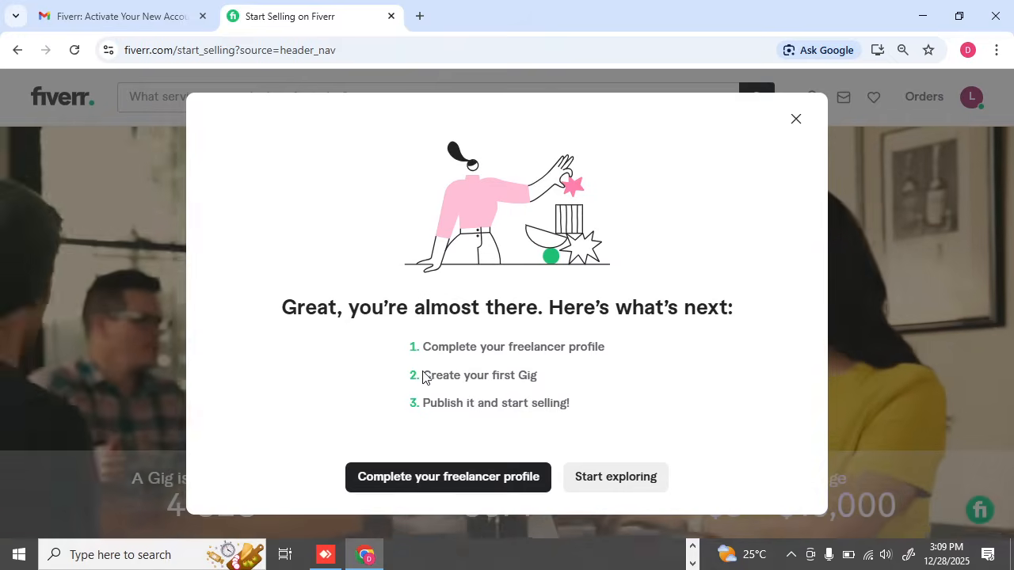
pyautogui.moveTo(424, 375); pyautogui.dragTo(551, 380)
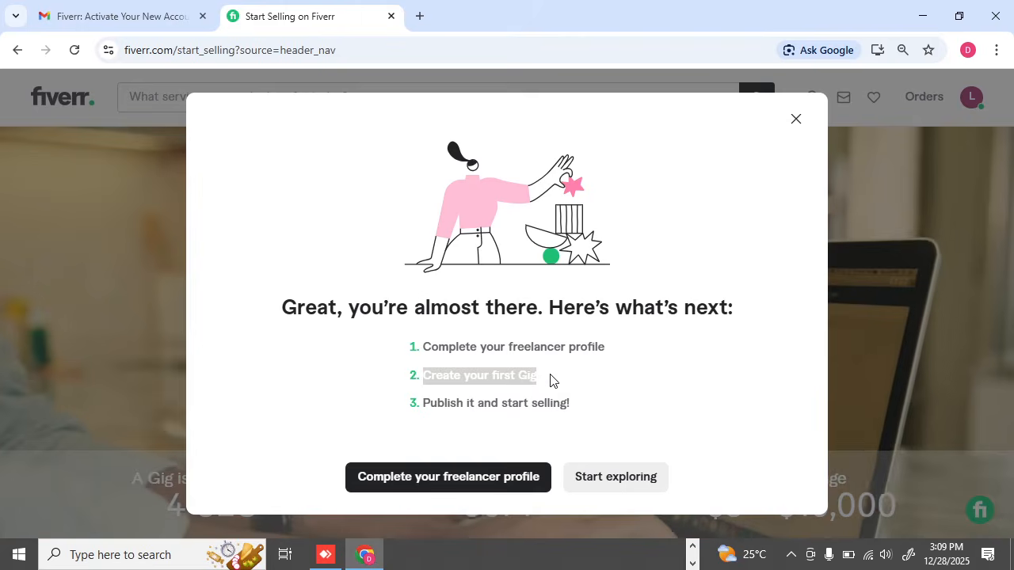
pyautogui.click(551, 380)
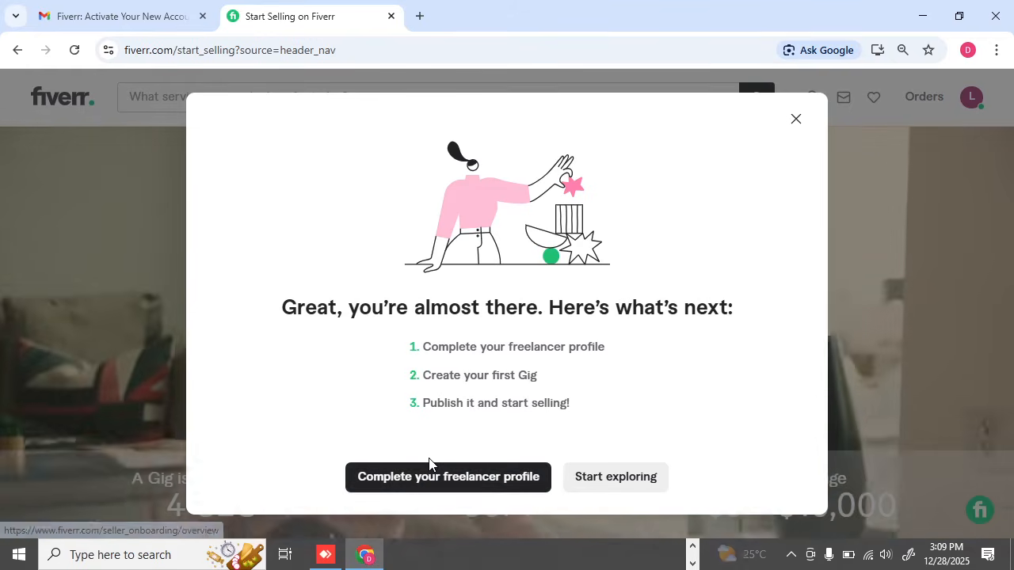
pyautogui.press('Print')
pyautogui.moveTo(299, 444); pyautogui.dragTo(565, 510)
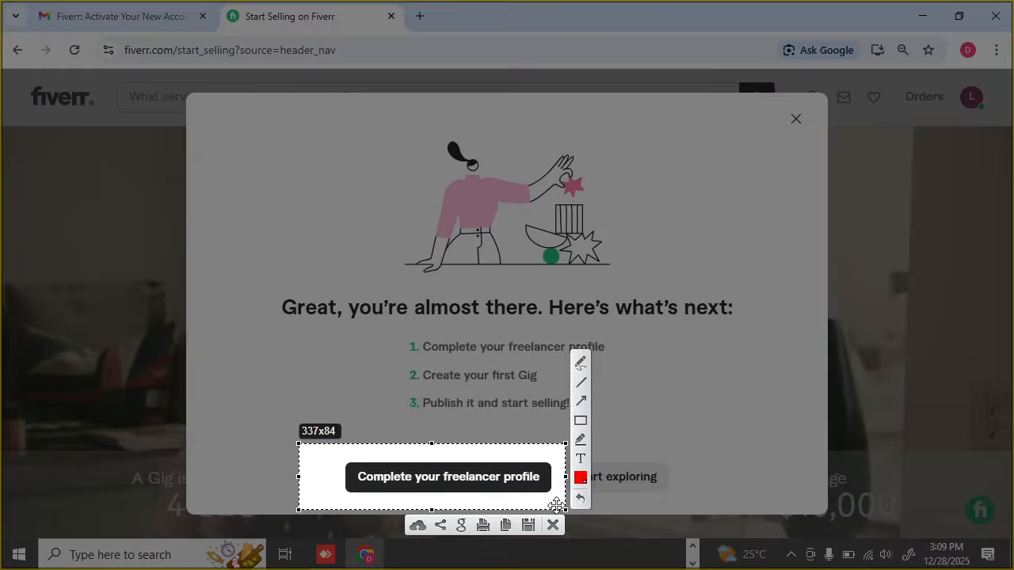
pyautogui.click(581, 421)
pyautogui.moveTo(338, 458); pyautogui.dragTo(559, 499)
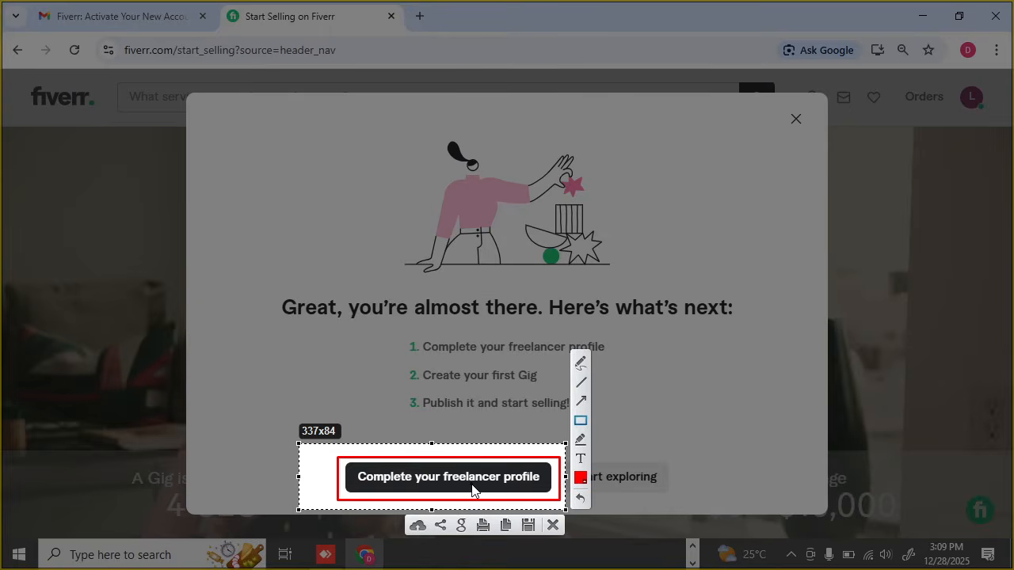
pyautogui.click(554, 525)
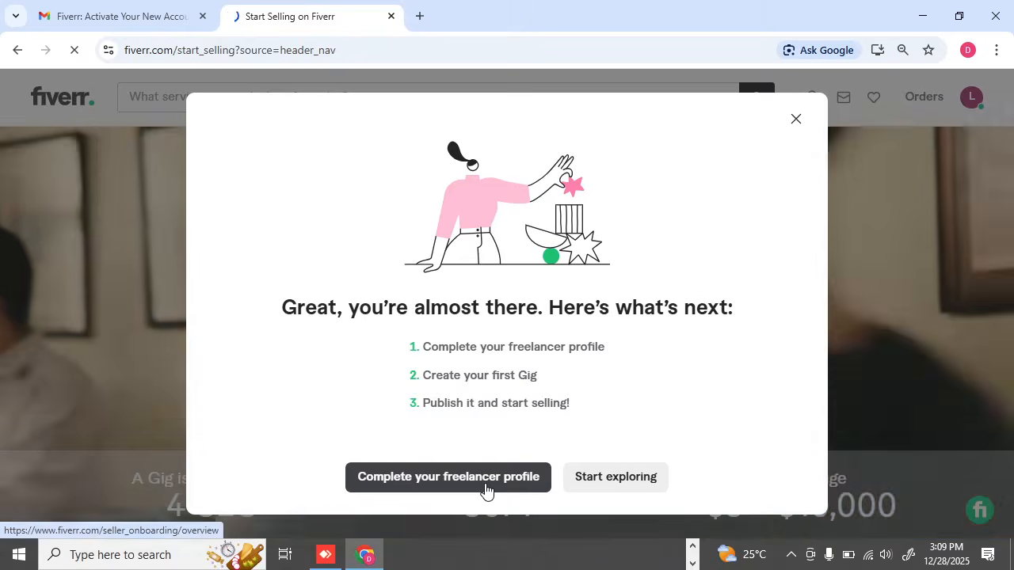
# Start completing the freelancer profile and continue through the seller overview pages to the Personal Info form.
pyautogui.click(478, 491)
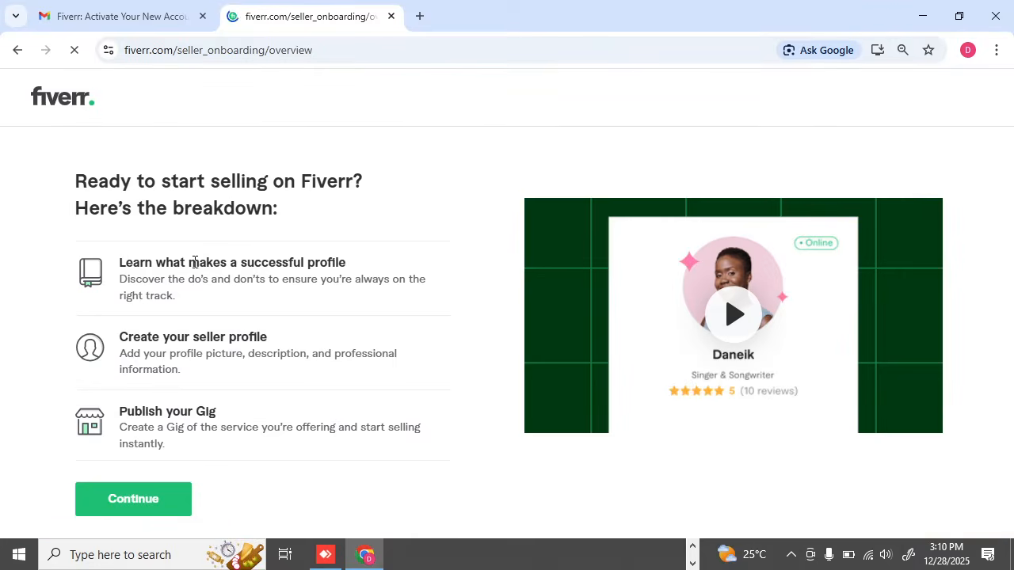
pyautogui.click(121, 513)
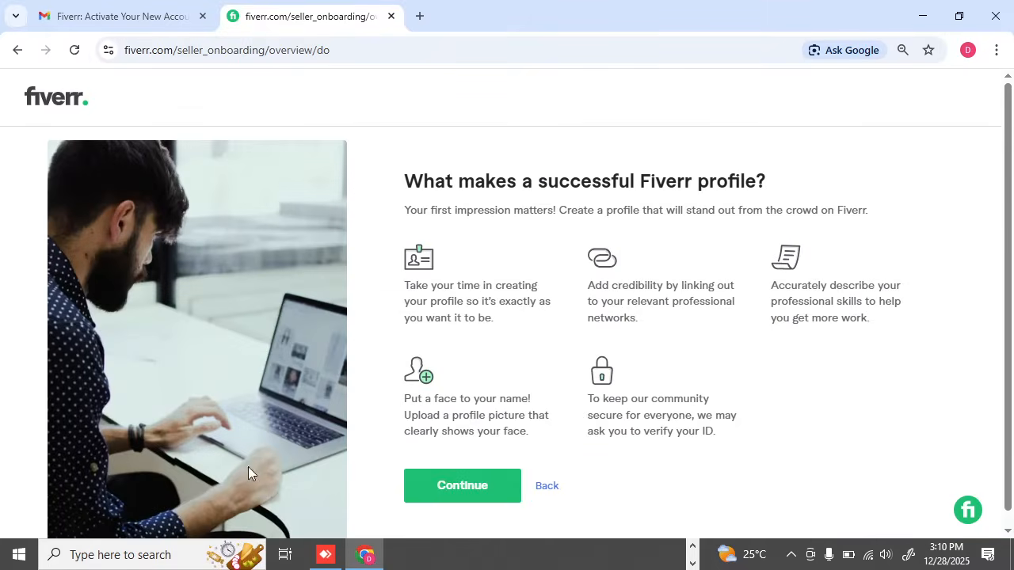
pyautogui.scroll(-1, 309, 428)
pyautogui.click(452, 466)
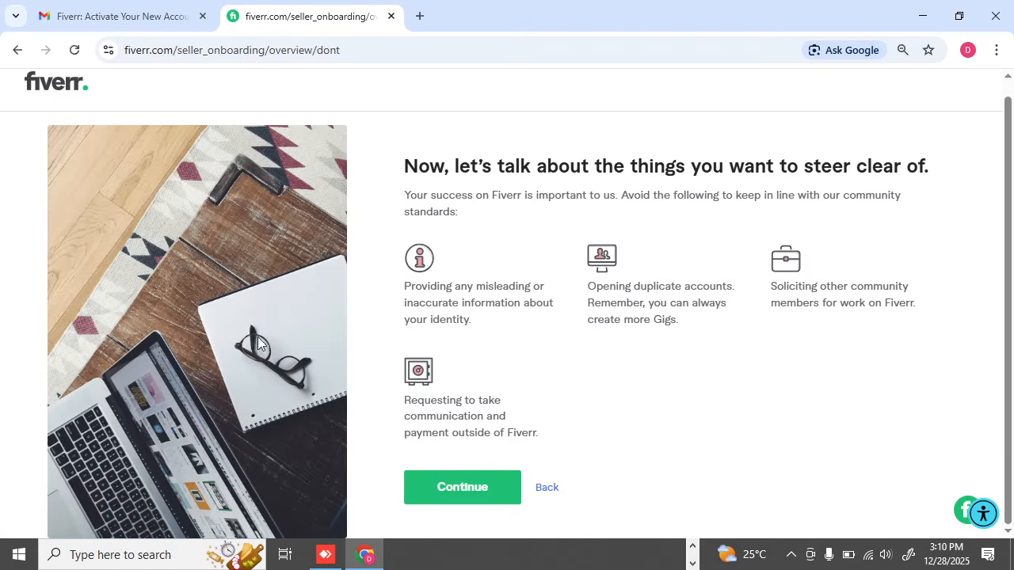
pyautogui.click(465, 491)
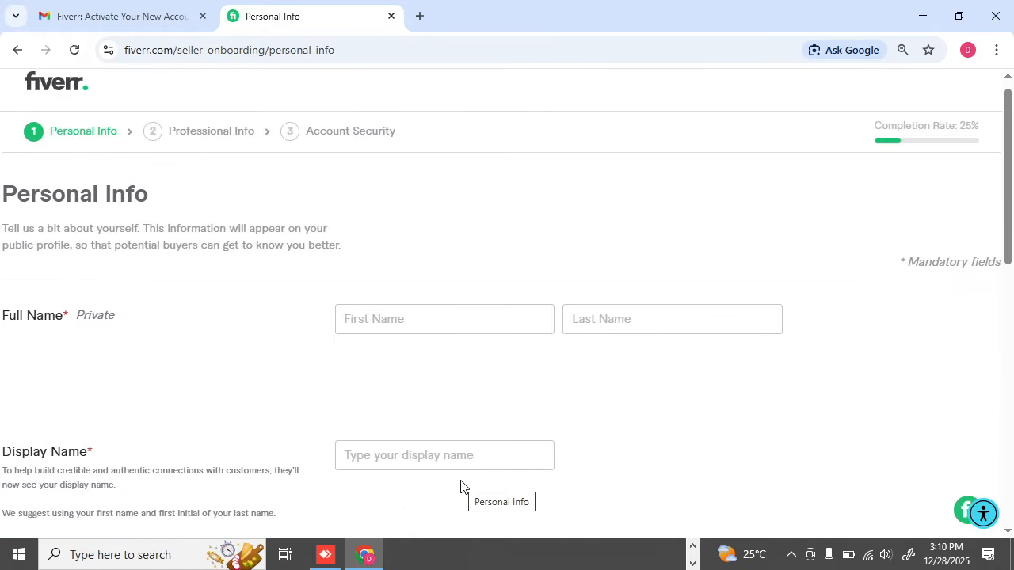
# Enter the seller's first name and last name in the Full Name section of the Personal Info form.
pyautogui.click(373, 315)
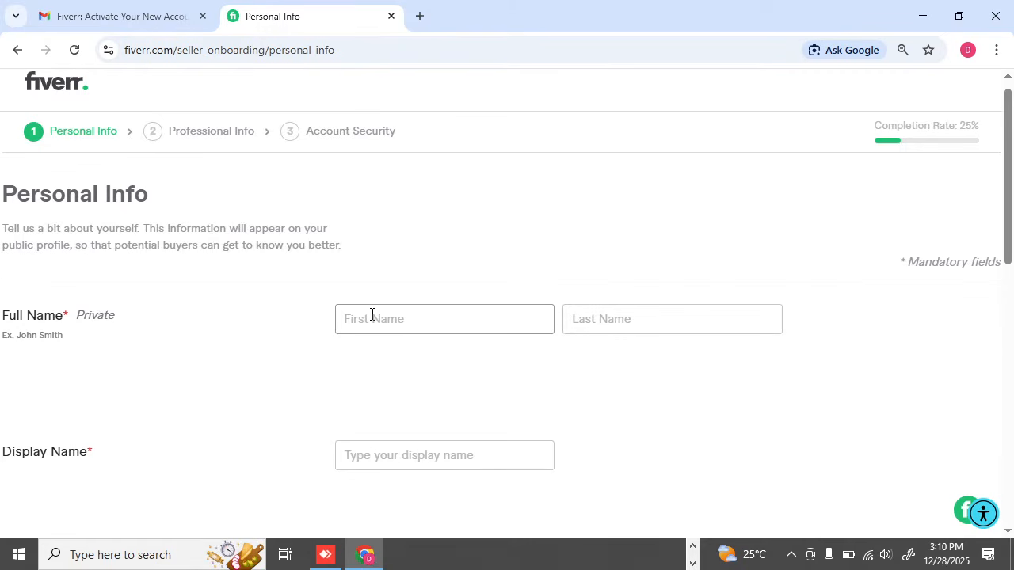
pyautogui.click(388, 324)
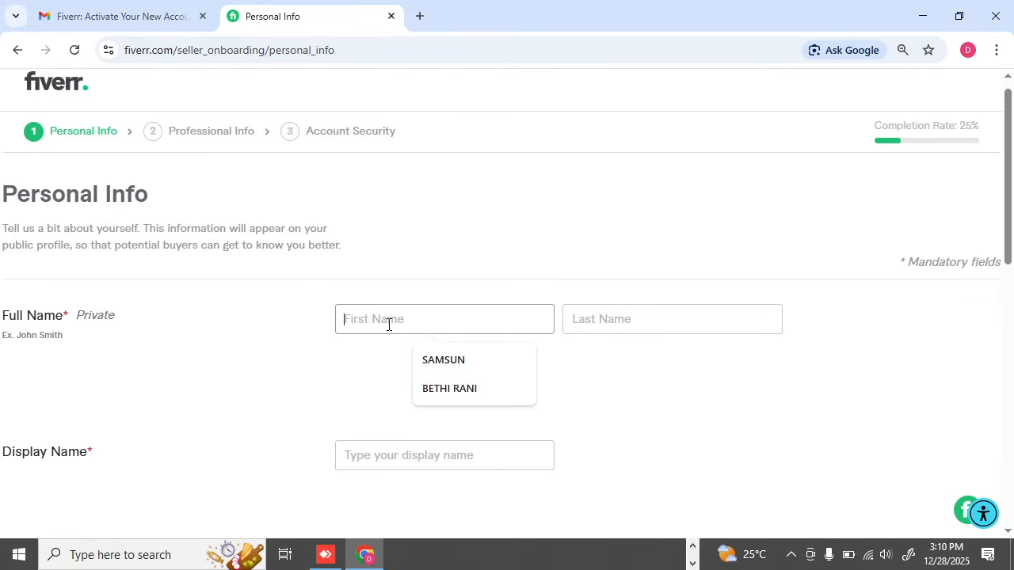
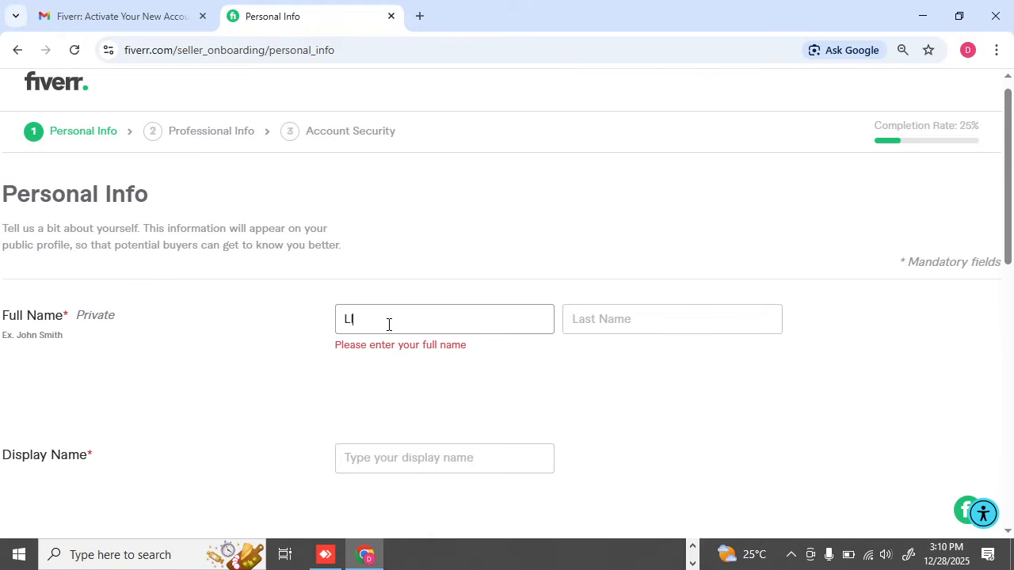
pyautogui.click(610, 316)
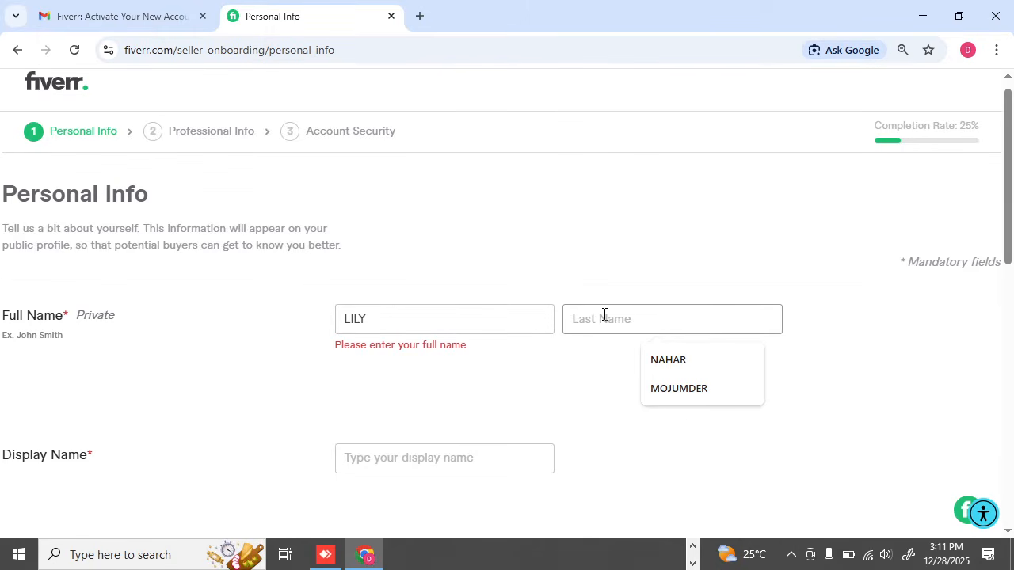
pyautogui.write('b')
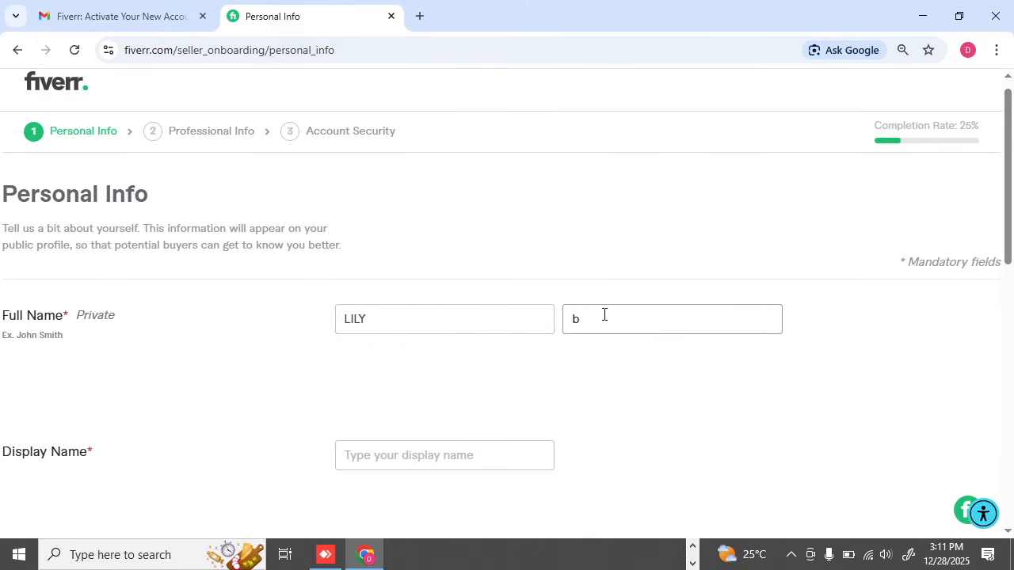
pyautogui.press('BackSpace')
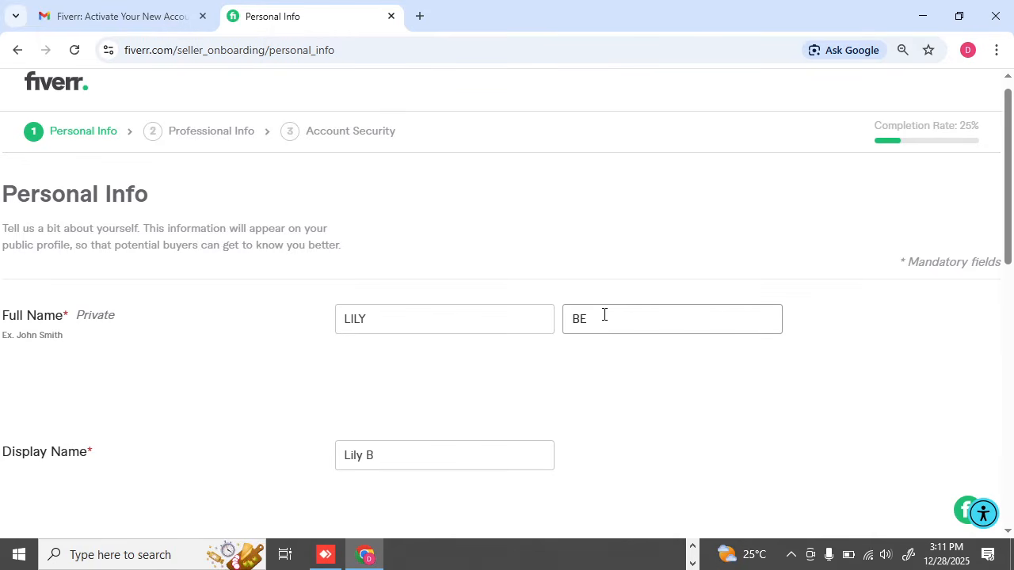
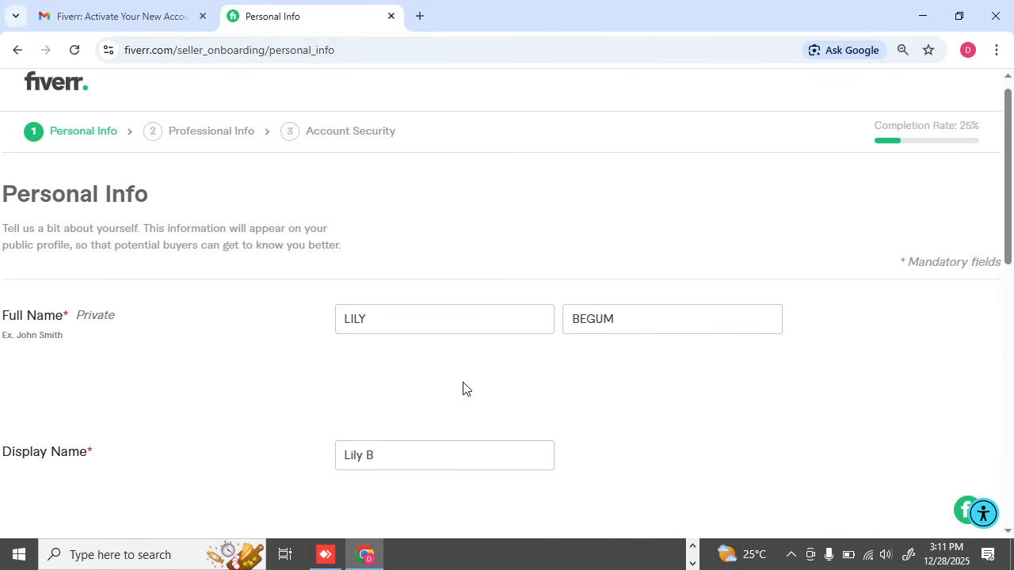
# Try a display name consisting of the first name followed by 2025, and remove the digits.
pyautogui.scroll(-2, 389, 396)
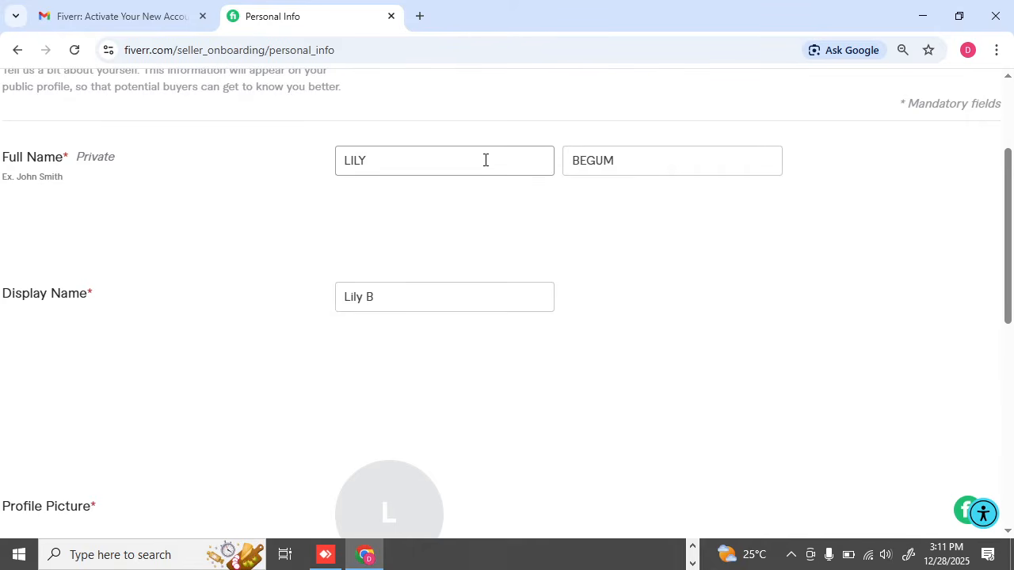
pyautogui.moveTo(4, 291)
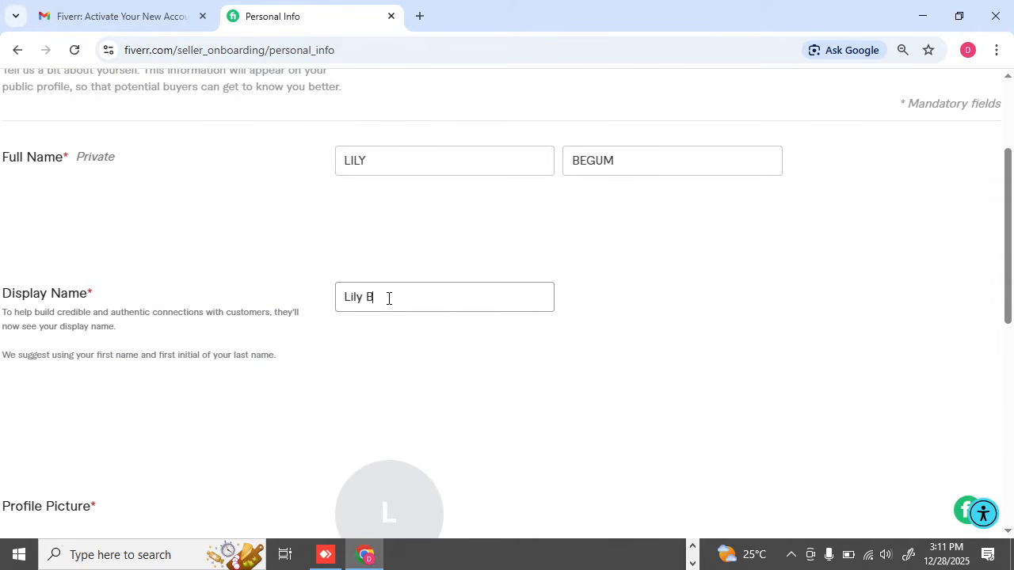
pyautogui.press('BackSpace')
pyautogui.write('2025')
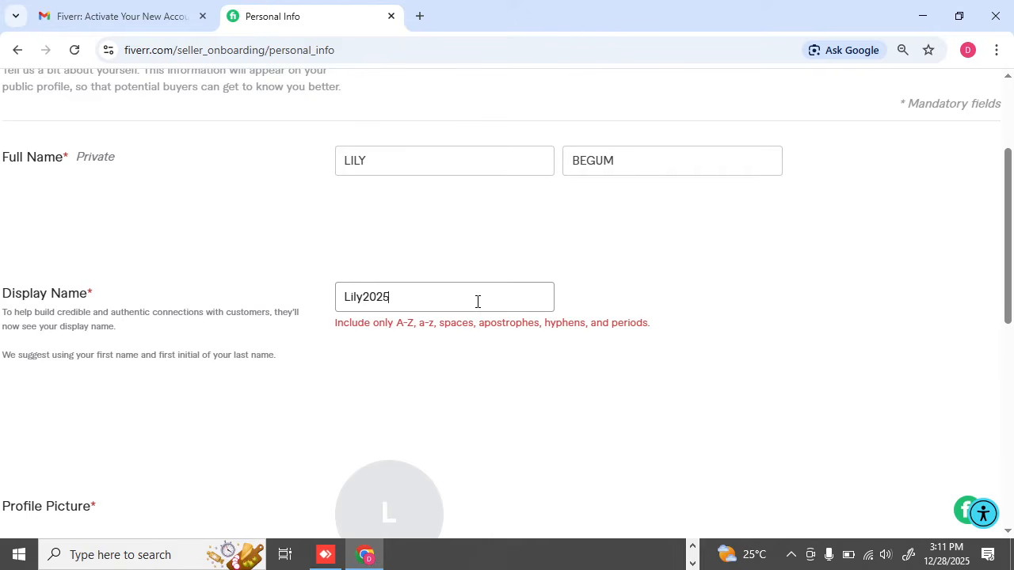
pyautogui.press('BackSpace')
pyautogui.press('BackSpace')
pyautogui.press('BackSpace')
pyautogui.press('BackSpace')
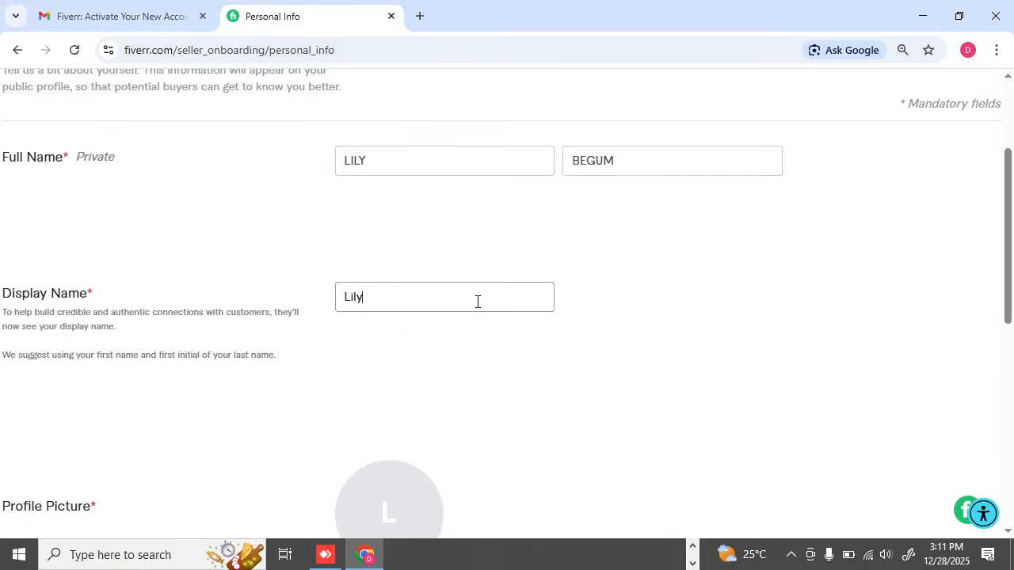
# Set the display name to the seller's first name and last-name initial, and continue to the profile picture and description sections.
pyautogui.write('b')
pyautogui.press('BackSpace')
pyautogui.write('B')
pyautogui.press('BackSpace')
pyautogui.write('Bbe')
pyautogui.press('BackSpace')
pyautogui.press('BackSpace')
pyautogui.press('BackSpace')
pyautogui.press('BackSpace')
pyautogui.press('BackSpace')
pyautogui.write('y B')
pyautogui.press('BackSpace')
pyautogui.press('BackSpace')
pyautogui.press('BackSpace')
pyautogui.write('y B')
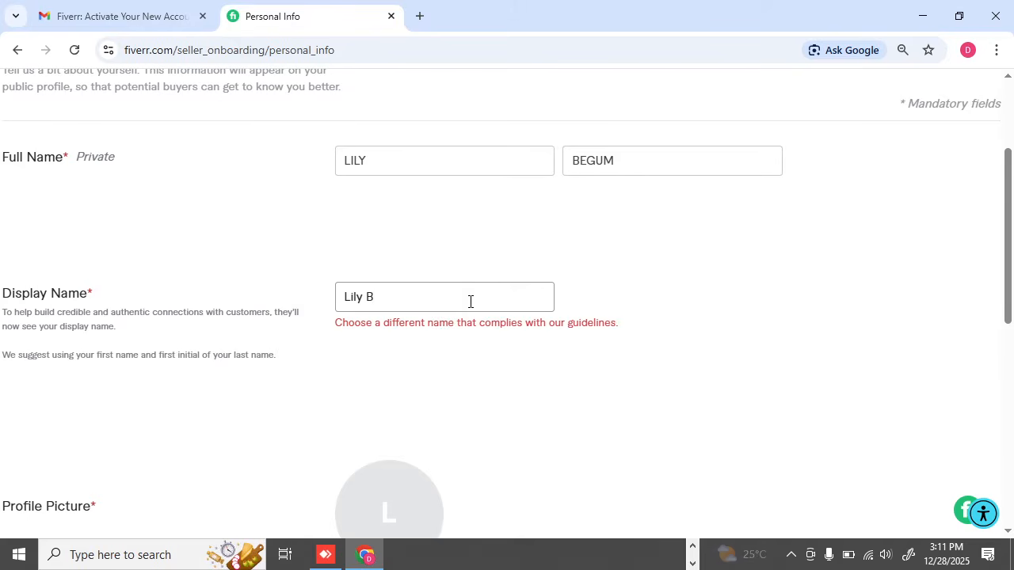
pyautogui.click(666, 284)
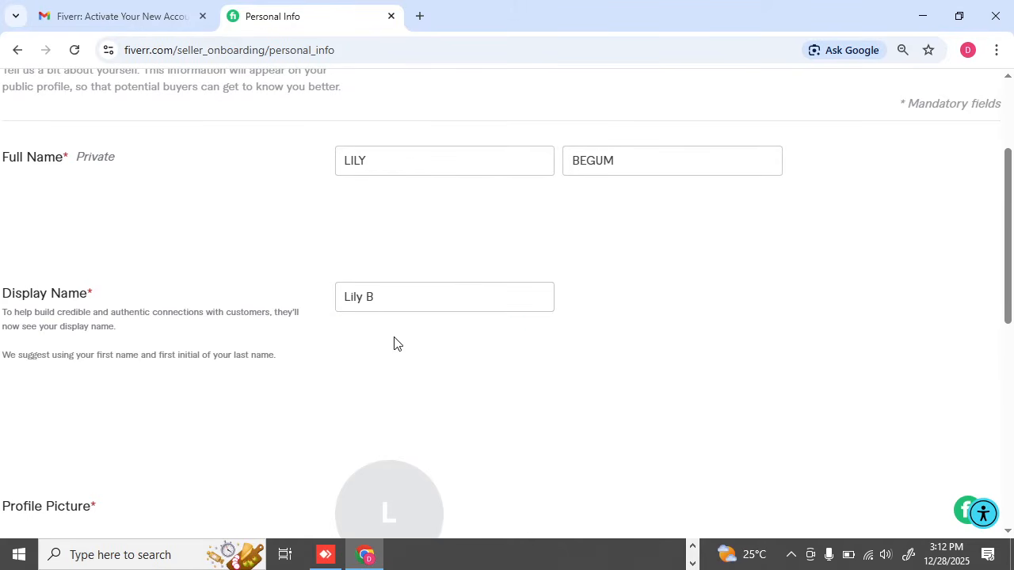
pyautogui.scroll(-1, 396, 341)
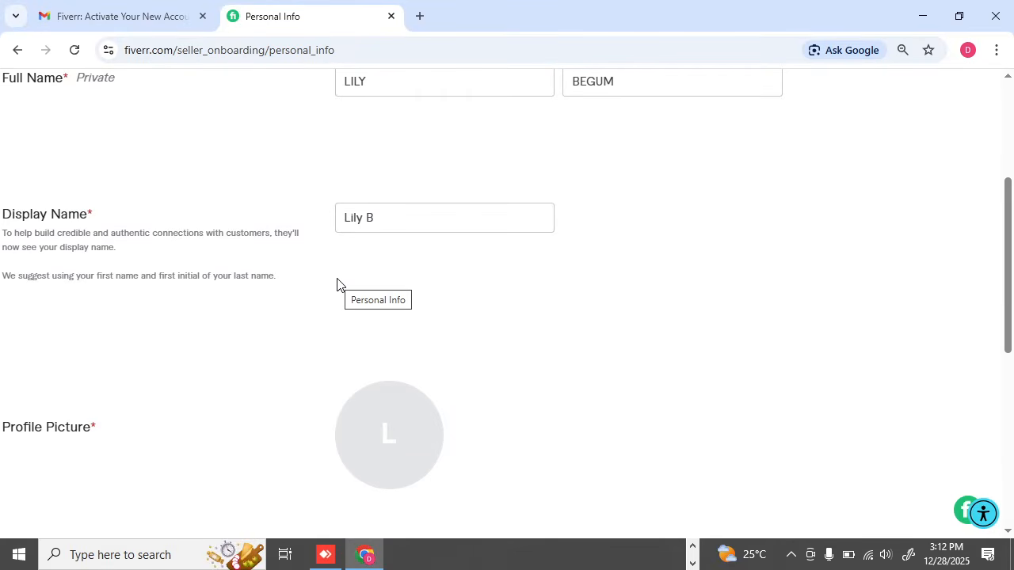
pyautogui.scroll(-3, 338, 285)
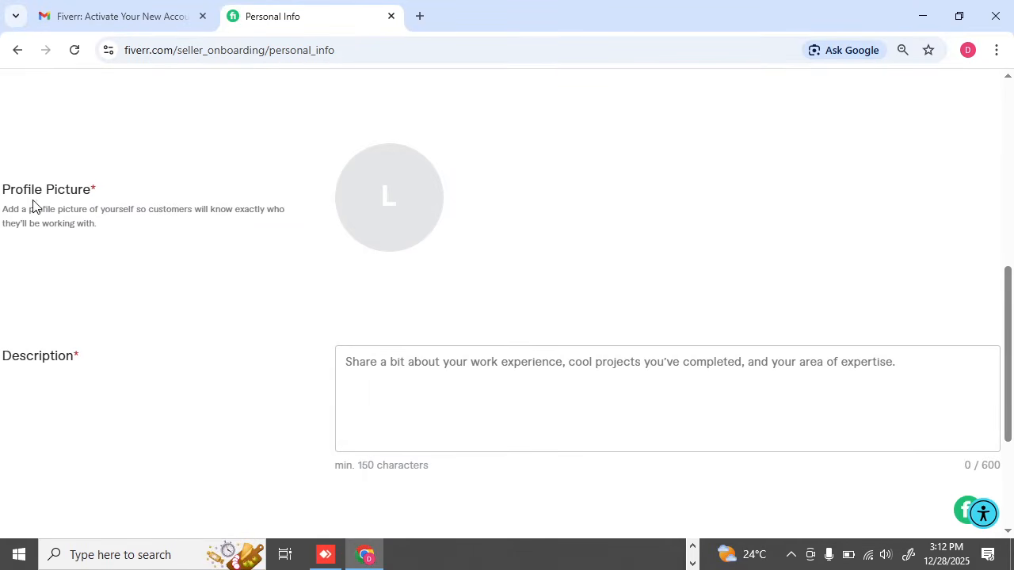
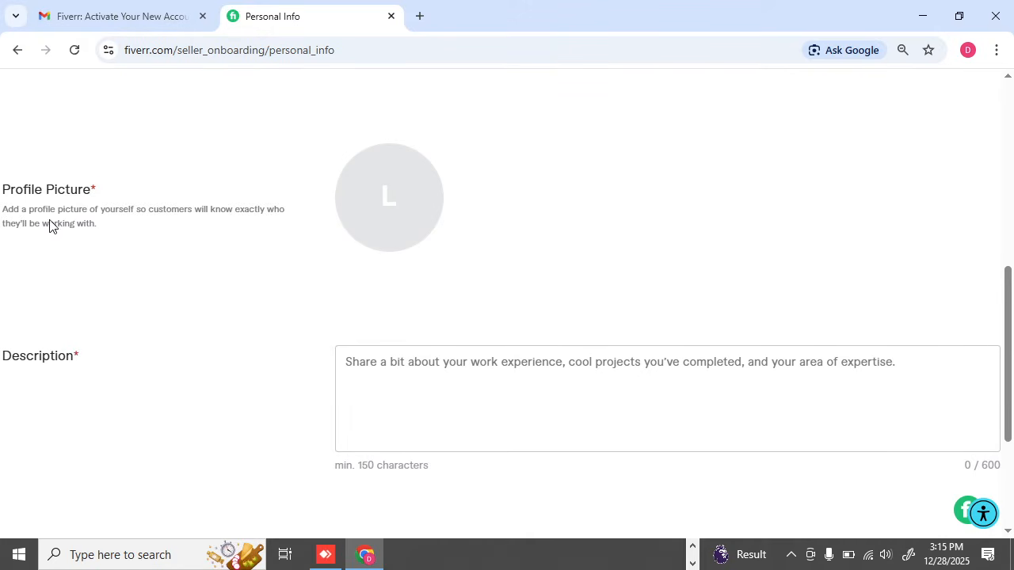
pyautogui.scroll(5, 502, 206)
pyautogui.scroll(-4, 491, 210)
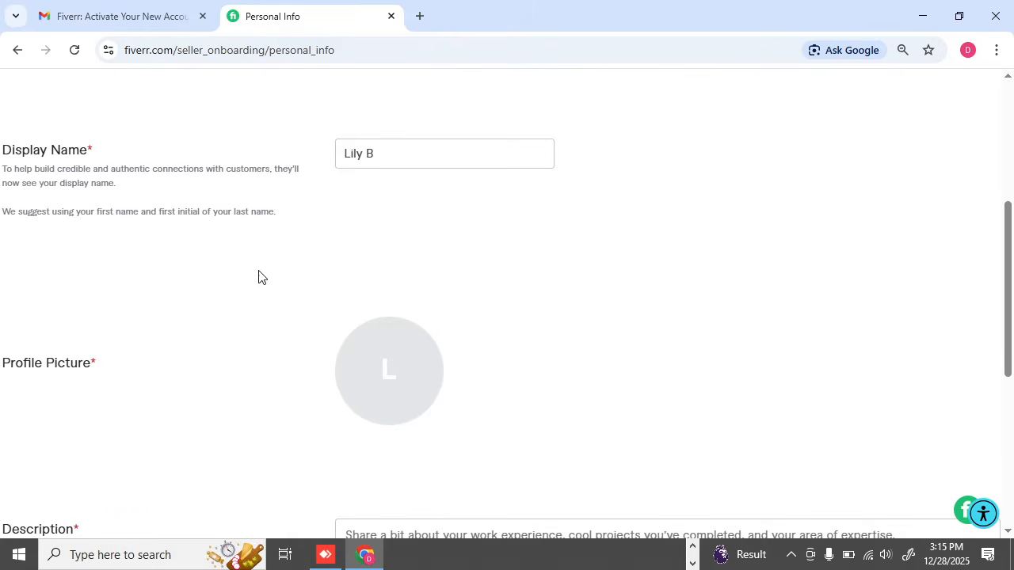
pyautogui.scroll(-1, 167, 281)
pyautogui.moveTo(3, 293)
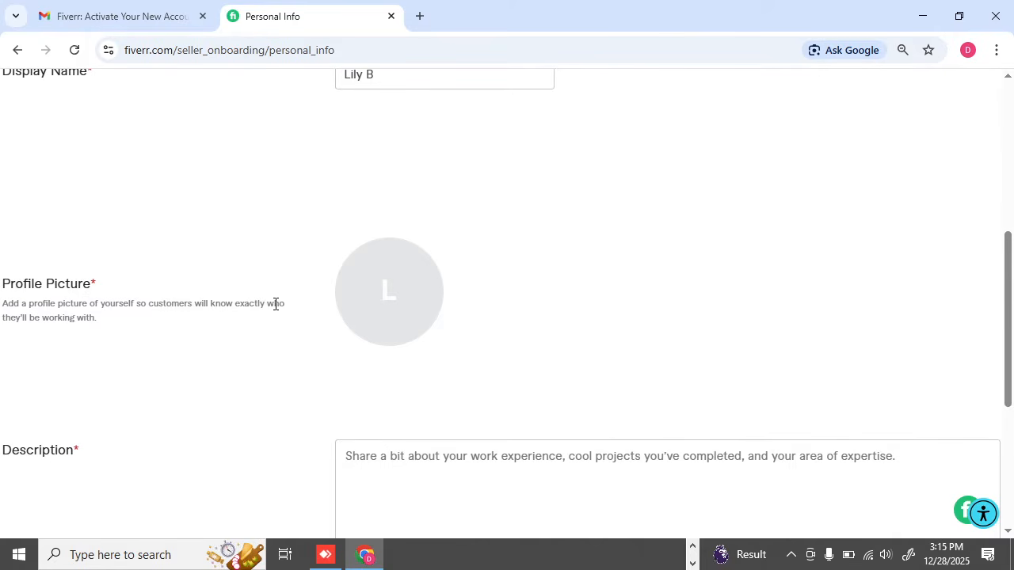
pyautogui.moveTo(416, 313)
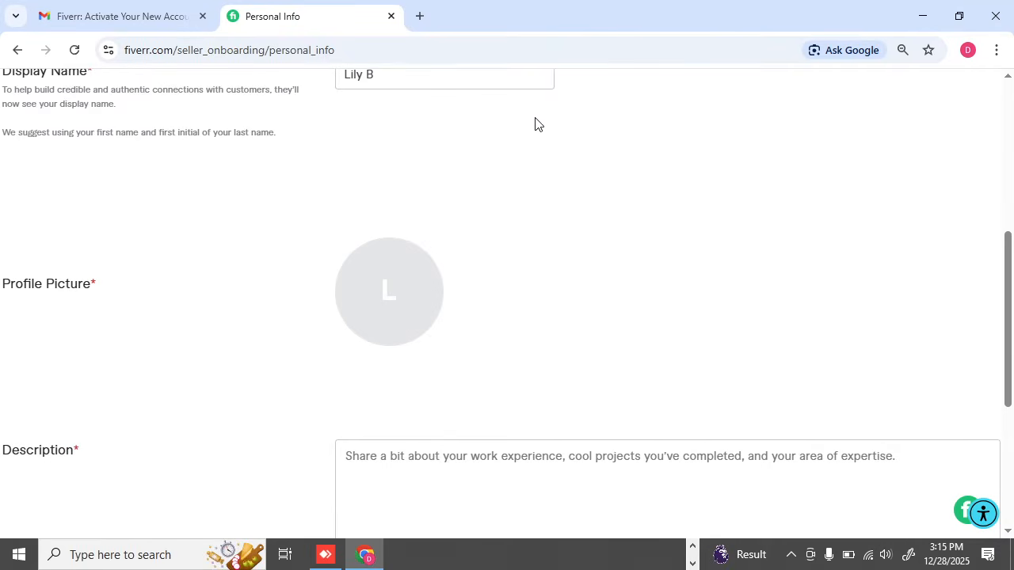
# Search Google in a new browser tab for "fiverr profile picture size".
pyautogui.click(422, 16)
pyautogui.click(435, 47)
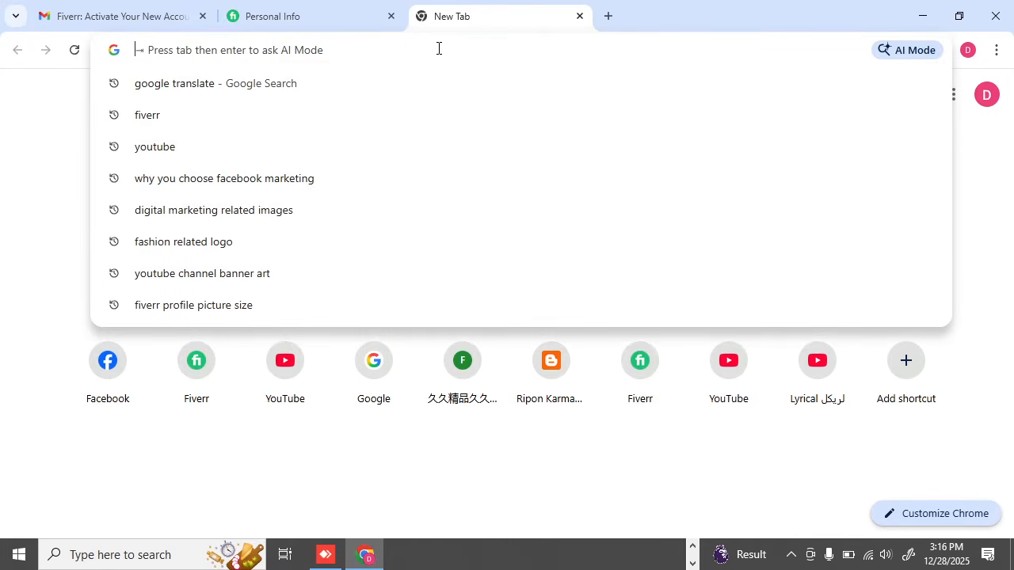
pyautogui.click(644, 27)
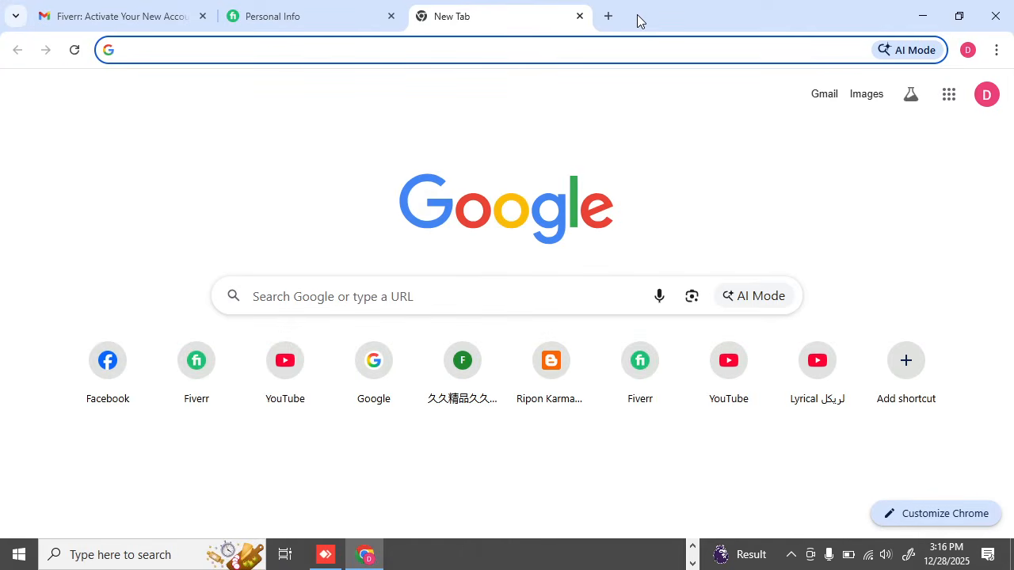
pyautogui.click(467, 48)
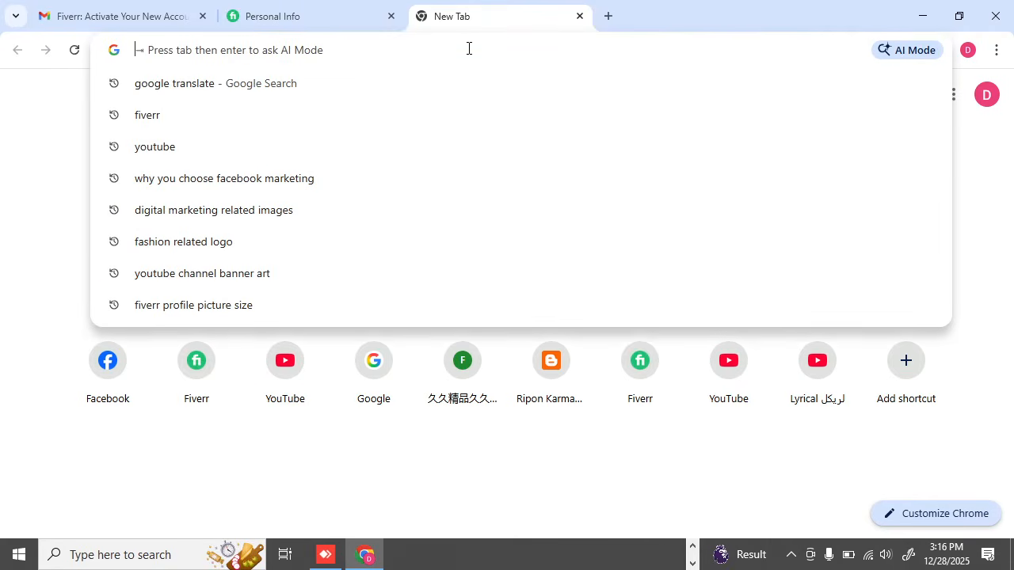
pyautogui.write('fiverr')
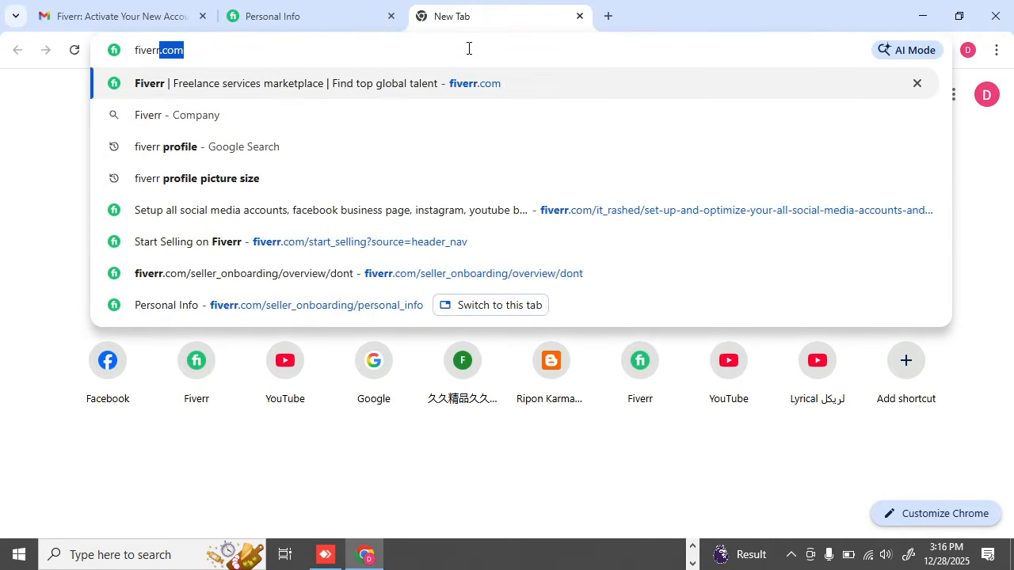
pyautogui.write('r p')
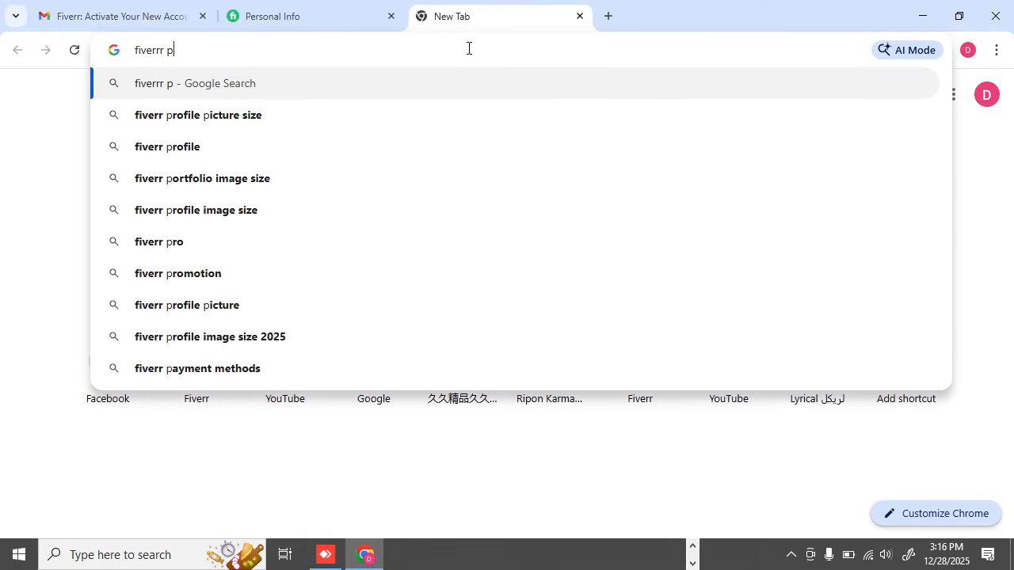
pyautogui.press('Down')
pyautogui.press('Return')
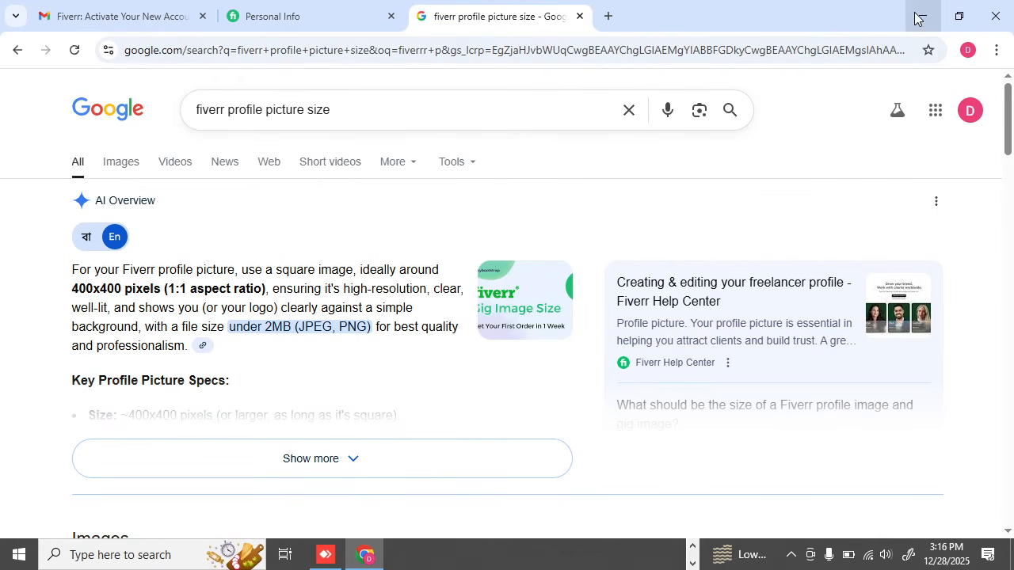
# Find Paint through the Windows search and launch it.
pyautogui.click(103, 556)
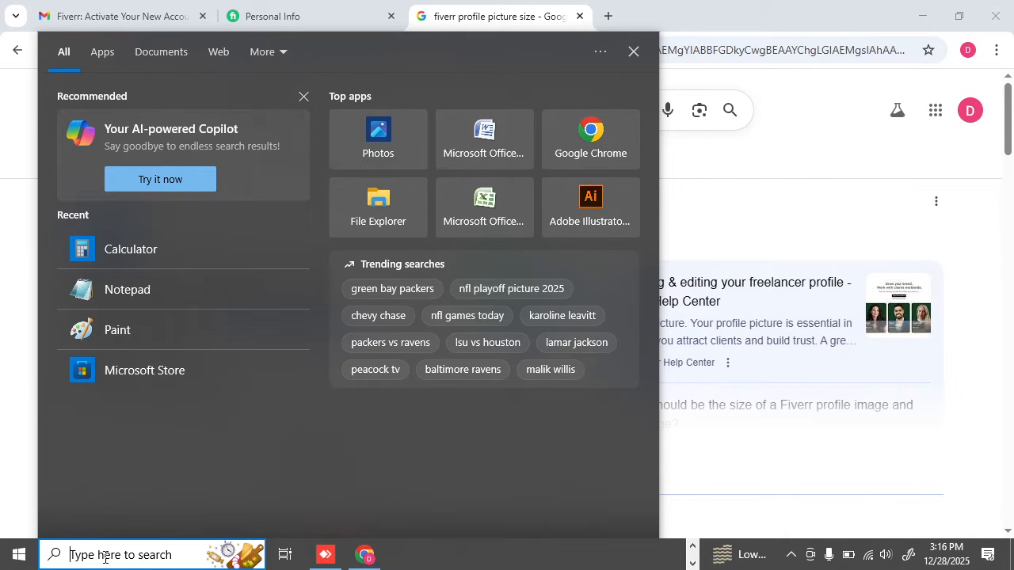
pyautogui.write('paint')
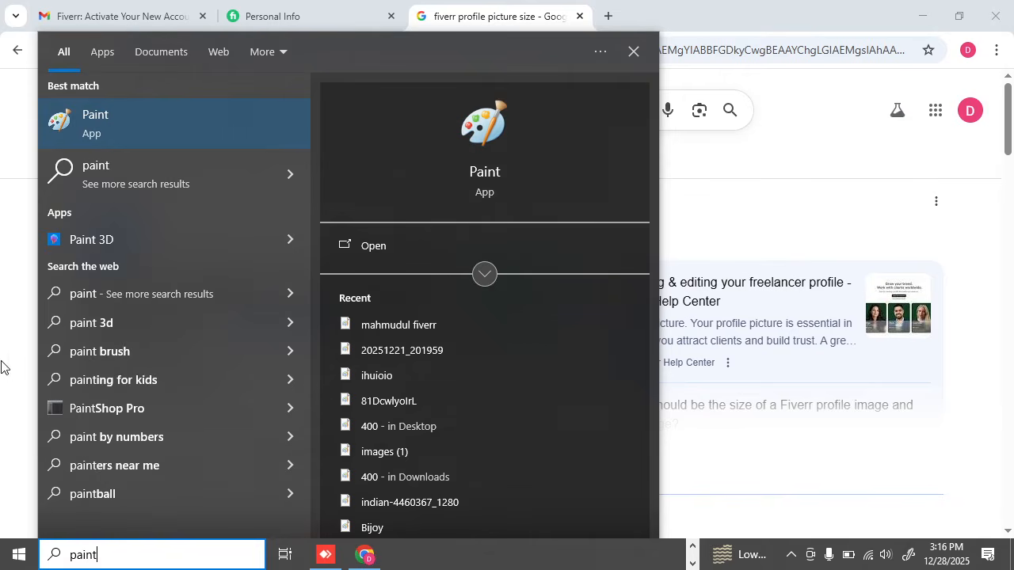
pyautogui.click(143, 132)
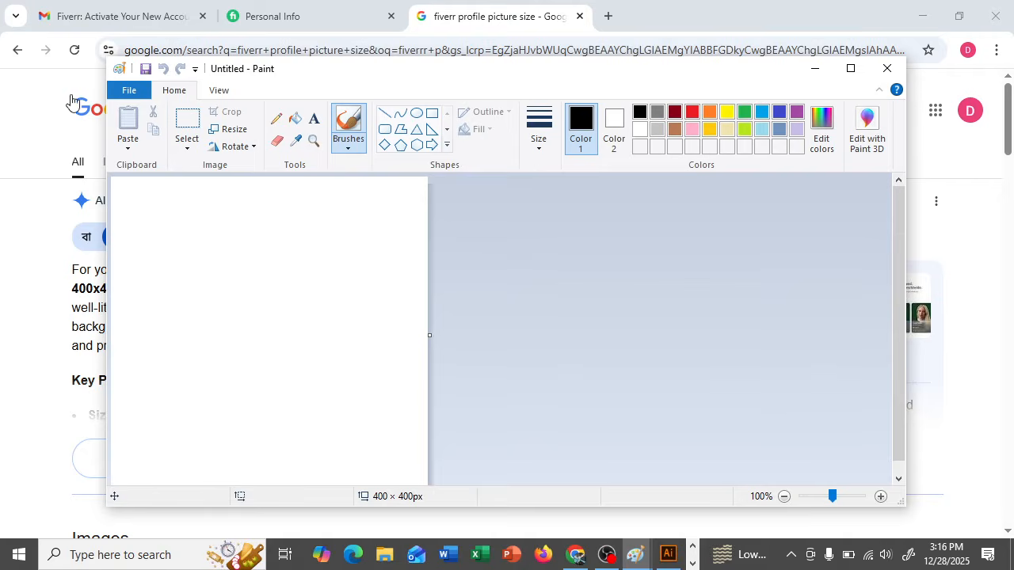
# Look through the Desktop and Downloads folders for a picture to open in Paint, and close the file dialog without opening one.
pyautogui.click(127, 93)
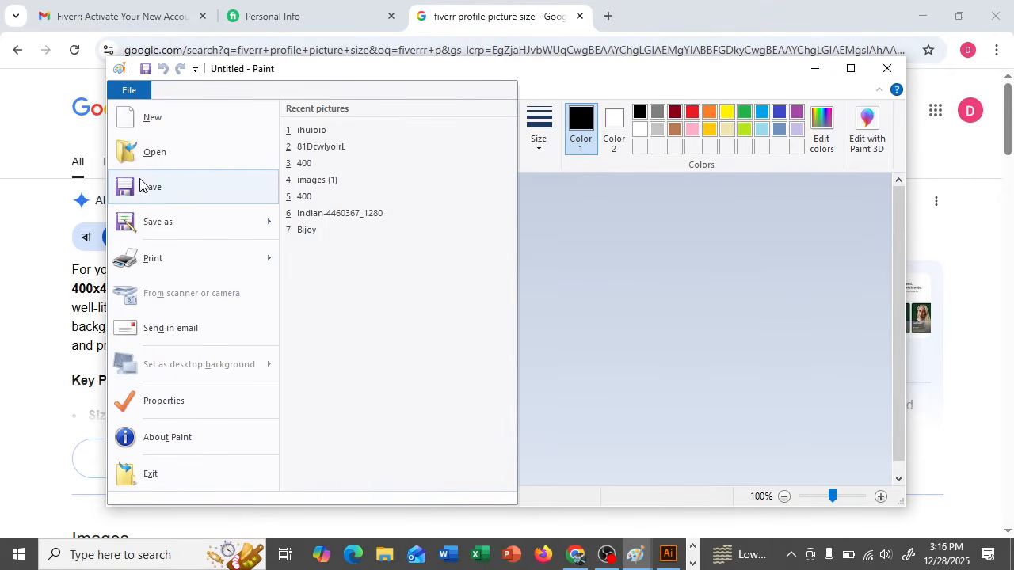
pyautogui.click(154, 159)
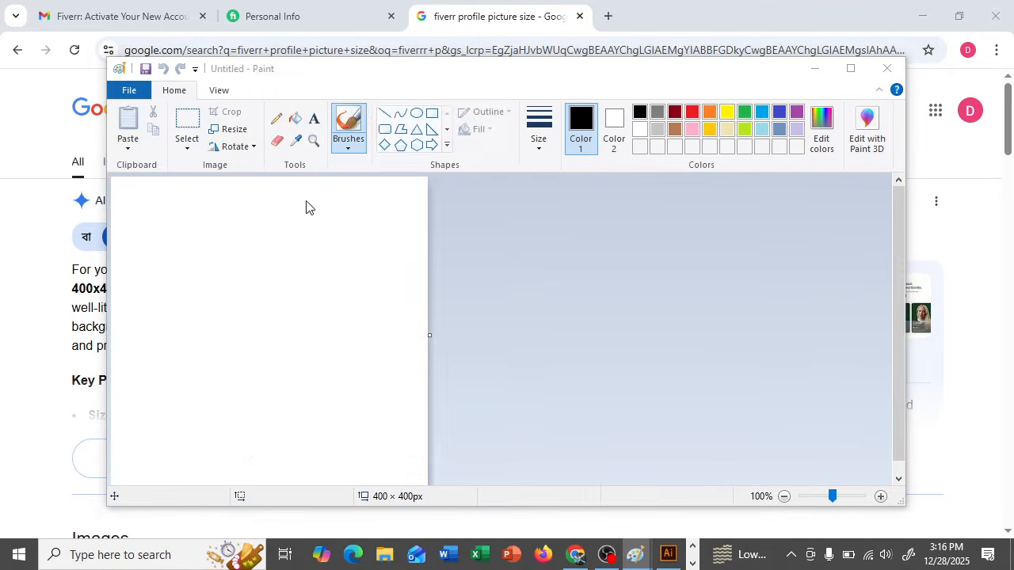
pyautogui.scroll(-1, 482, 264)
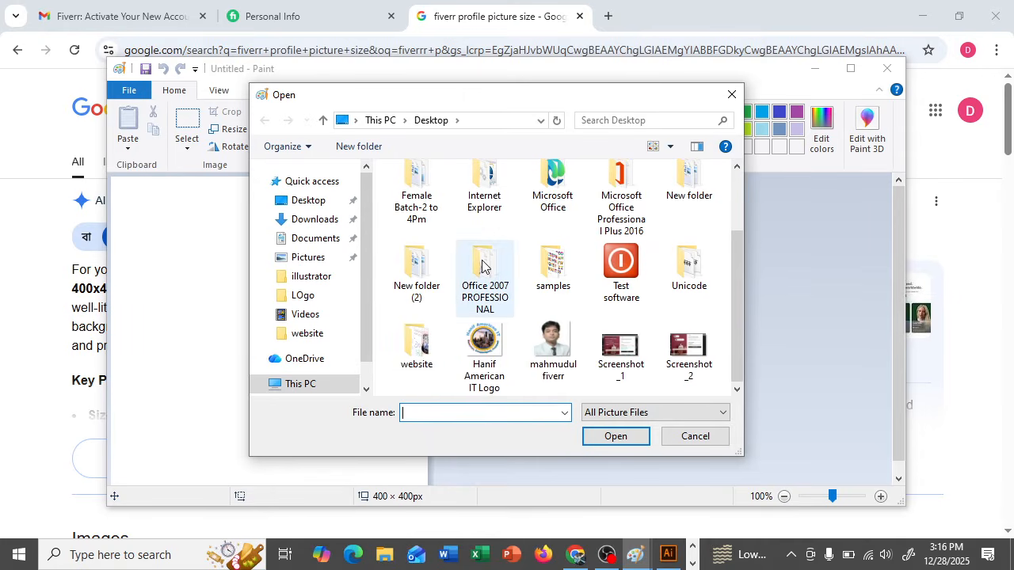
pyautogui.scroll(1, 606, 285)
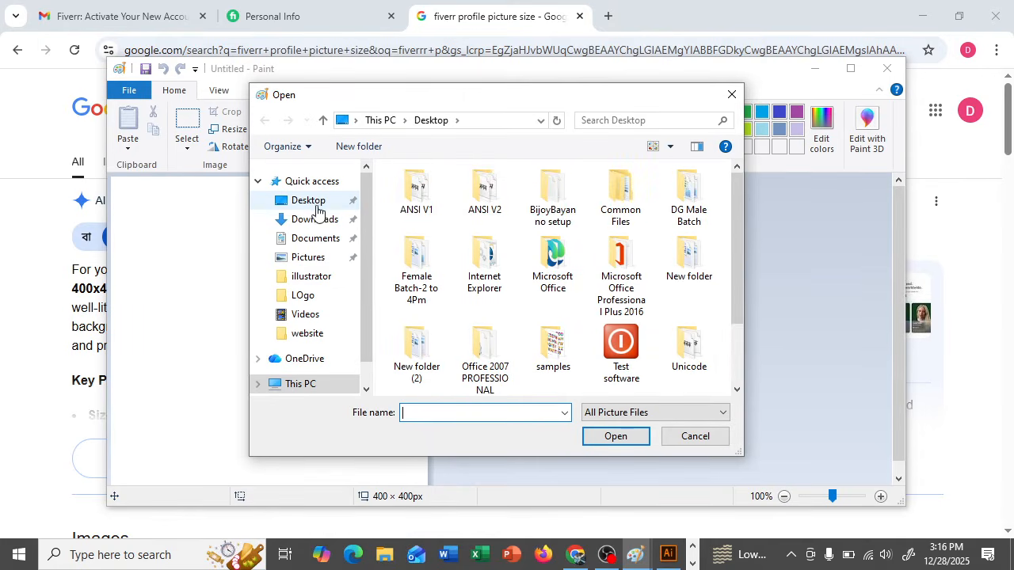
pyautogui.click(313, 203)
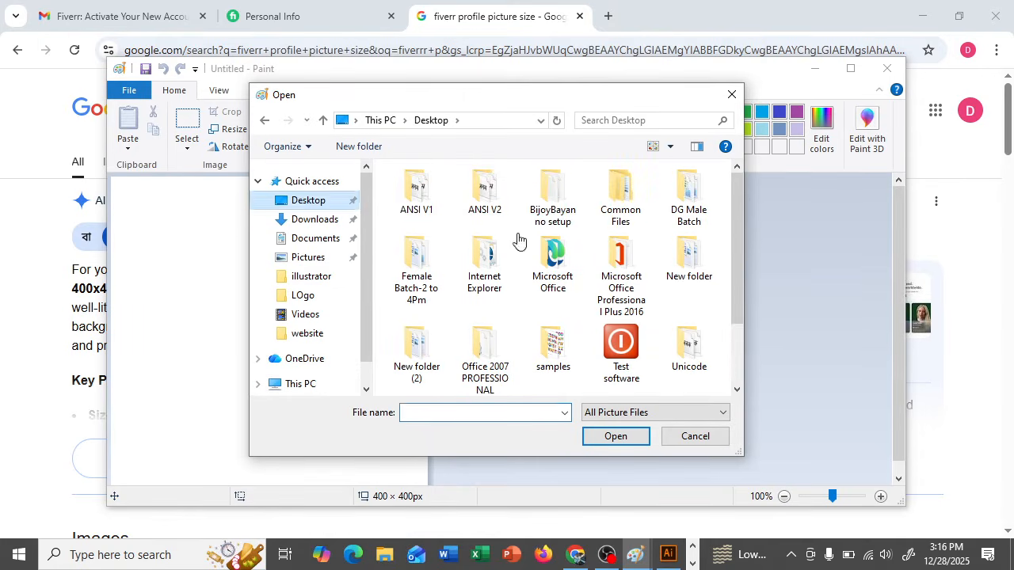
pyautogui.click(314, 222)
pyautogui.scroll(-3, 541, 257)
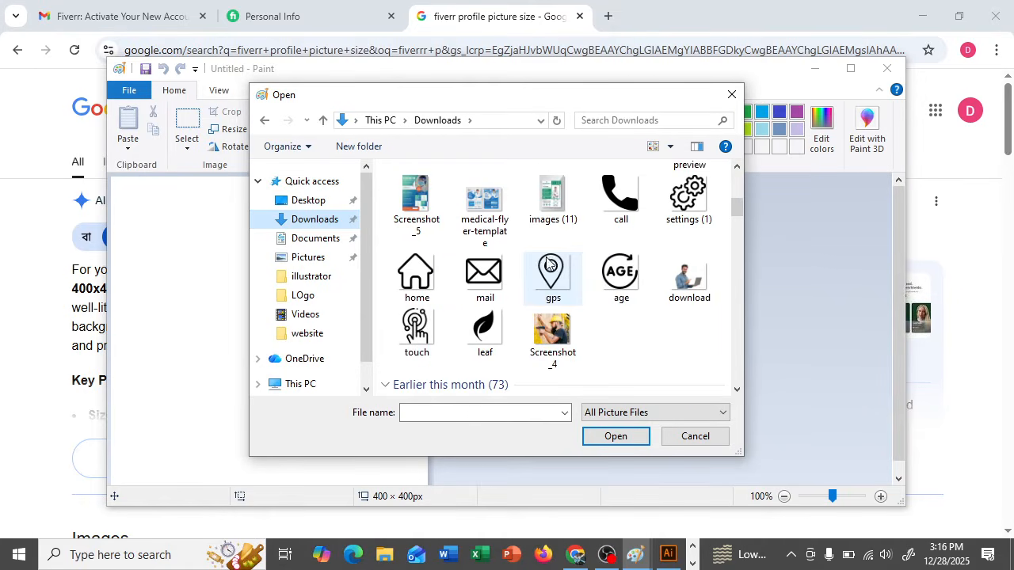
pyautogui.scroll(1, 549, 264)
pyautogui.scroll(-1, 539, 250)
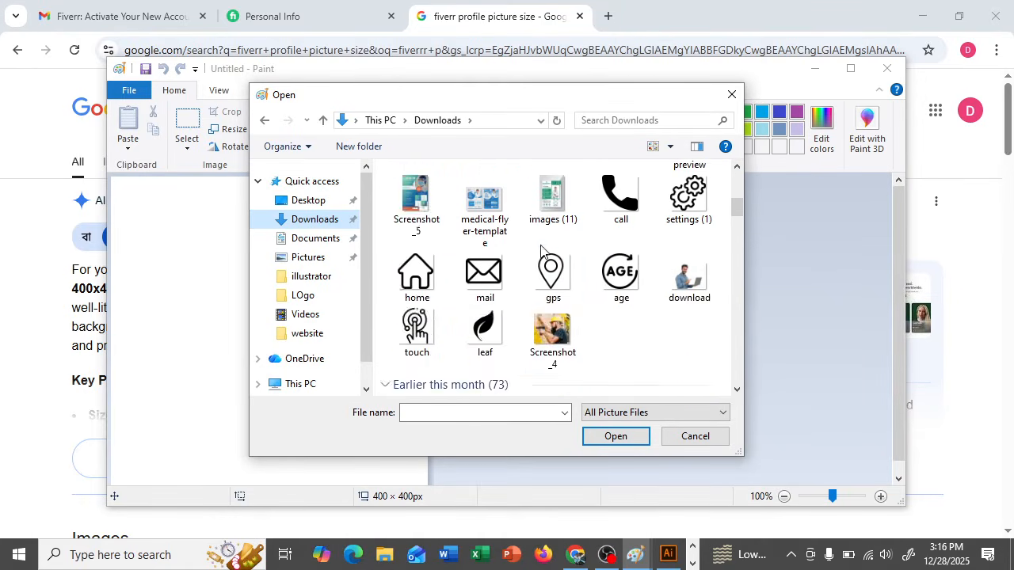
pyautogui.scroll(-8, 541, 253)
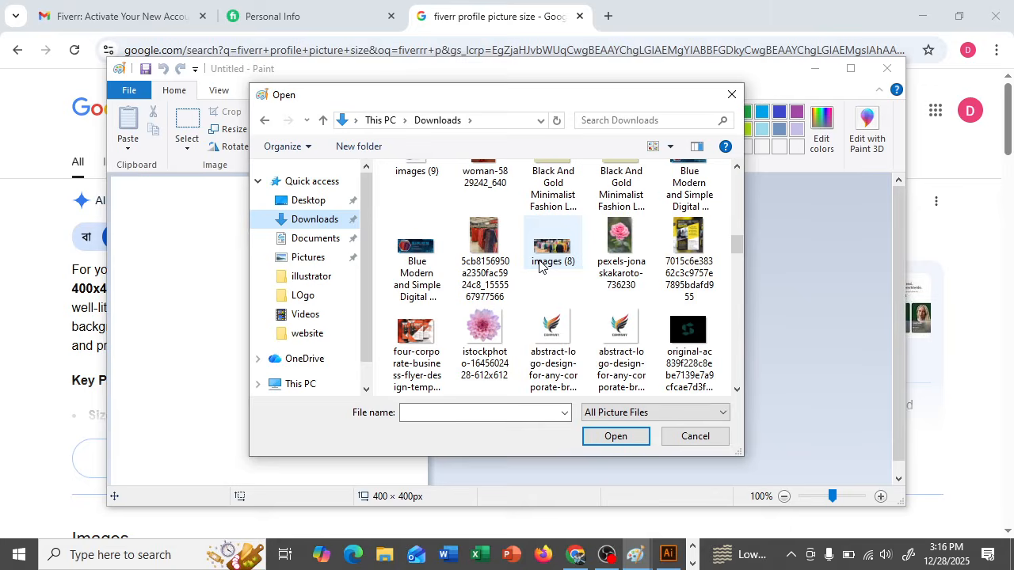
pyautogui.scroll(-10, 539, 265)
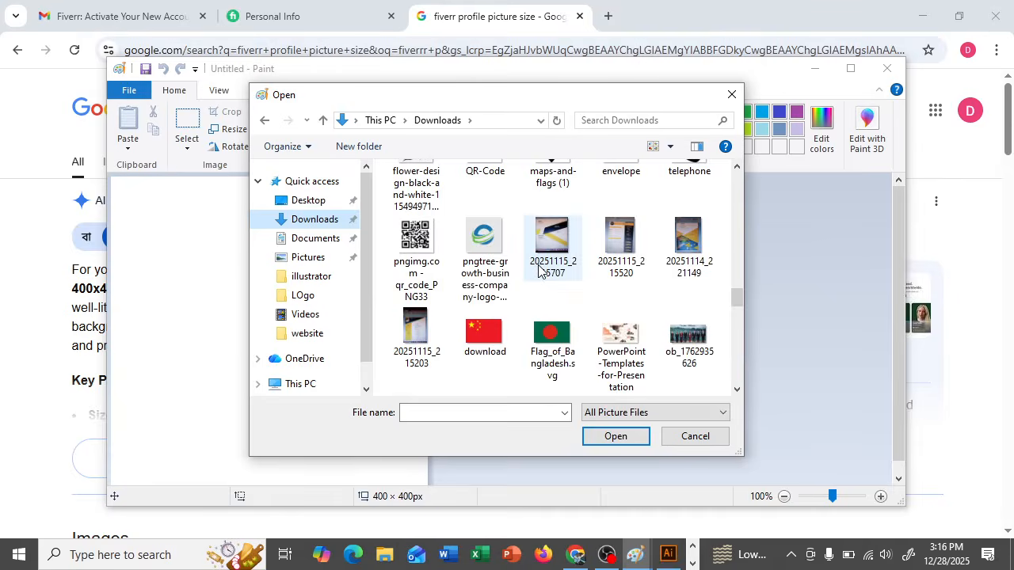
pyautogui.scroll(-10, 539, 269)
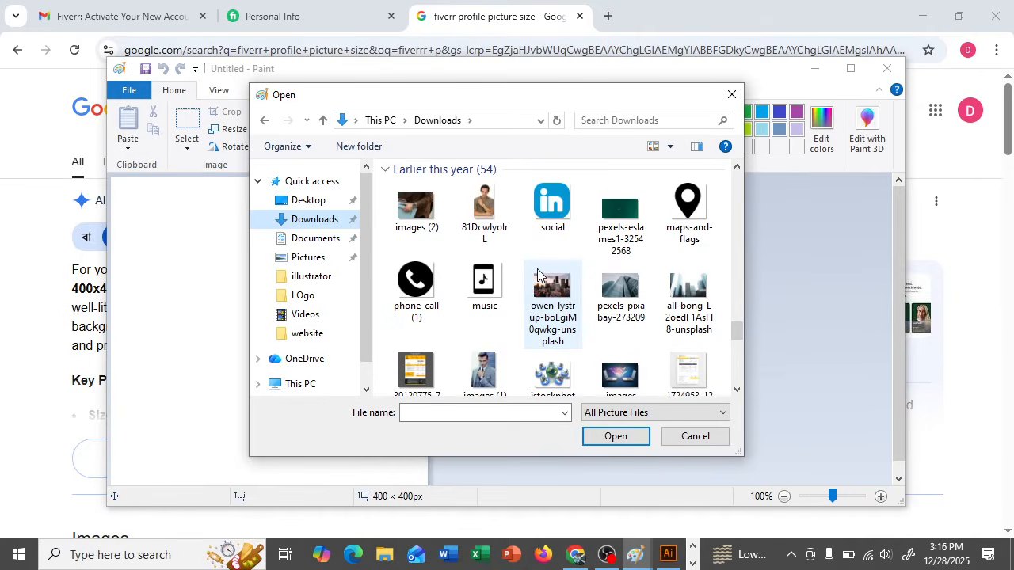
pyautogui.scroll(-12, 538, 275)
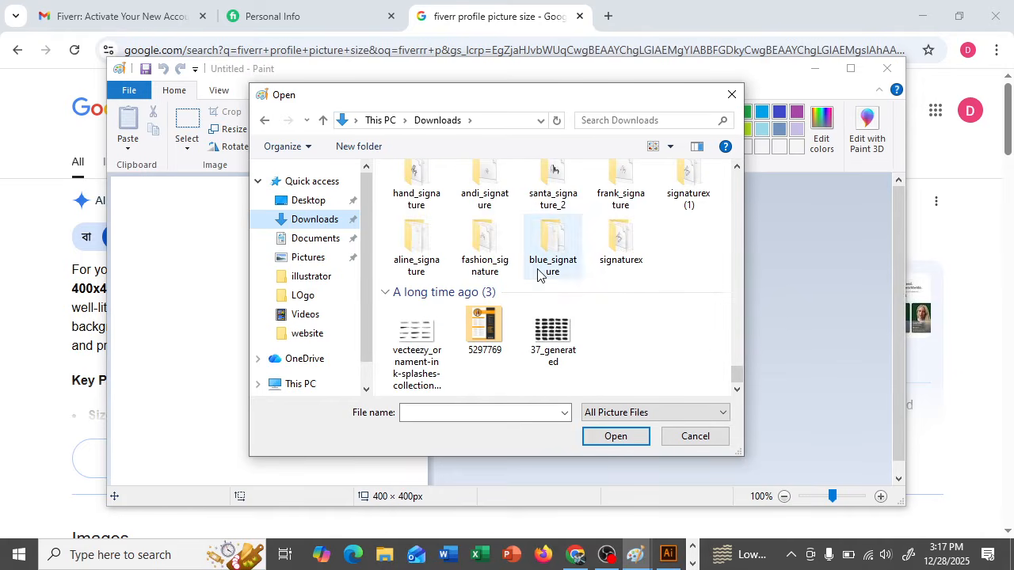
pyautogui.click(731, 94)
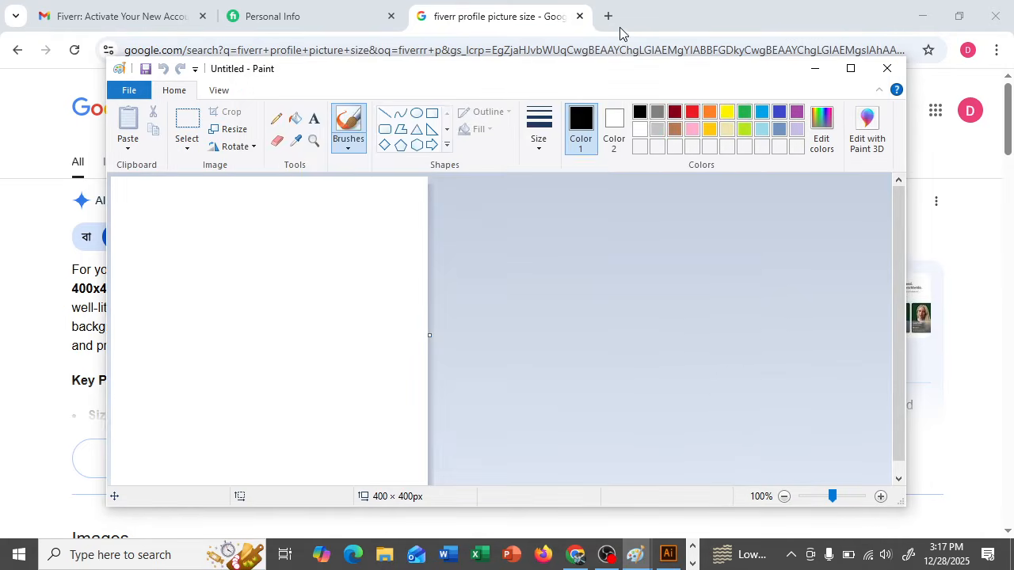
# Return to Chrome, search Google in another new tab for "female pic", and show the image results.
pyautogui.click(608, 12)
pyautogui.click(608, 12)
pyautogui.click(550, 46)
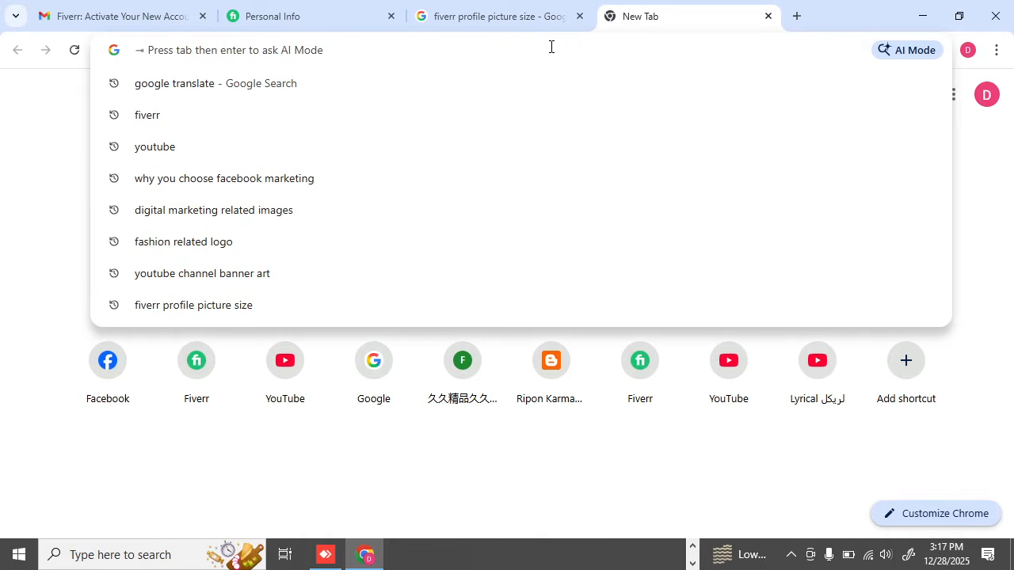
pyautogui.write('female')
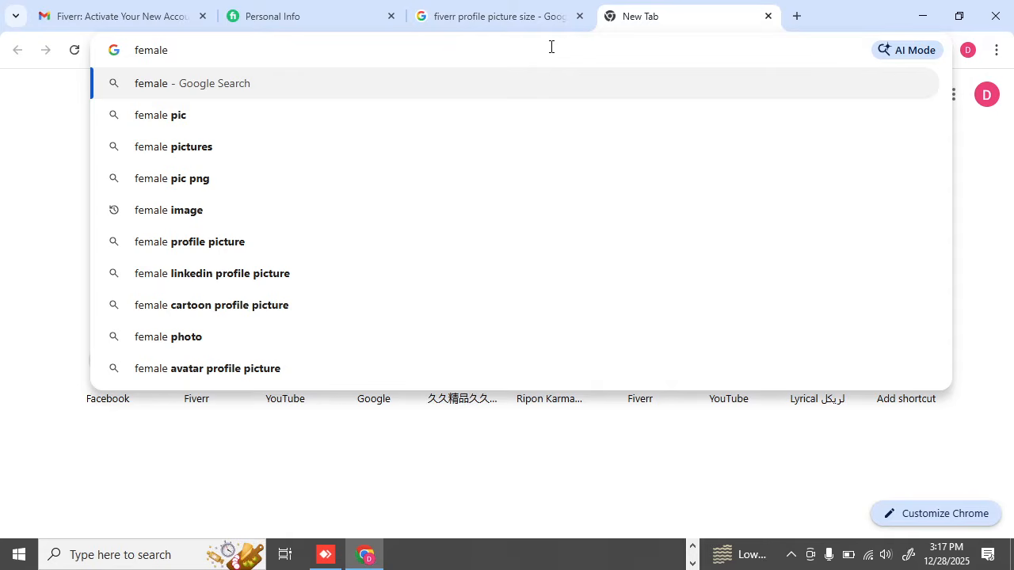
pyautogui.press('Down')
pyautogui.press('Return')
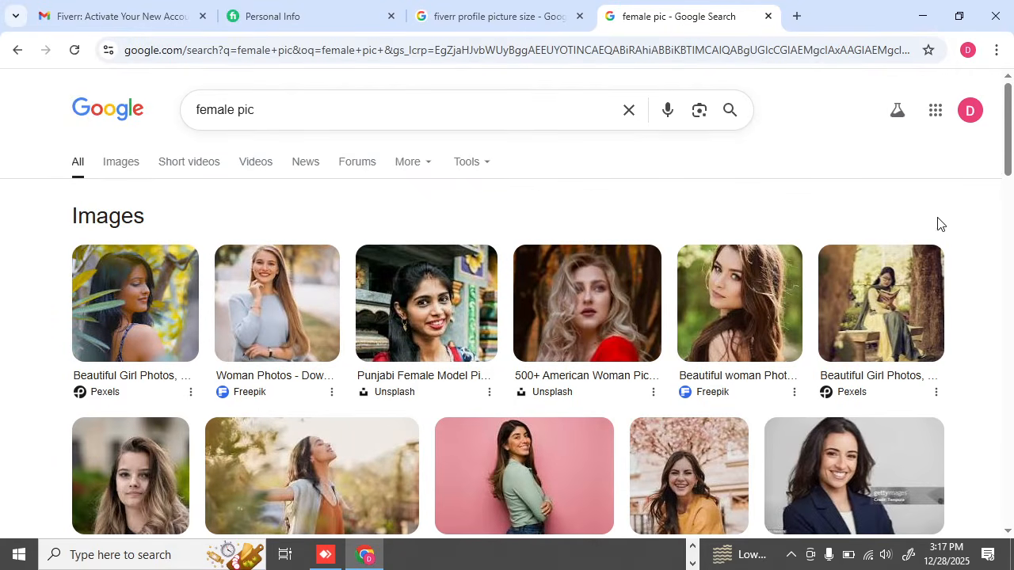
pyautogui.scroll(-1, 707, 361)
pyautogui.scroll(-2, 707, 361)
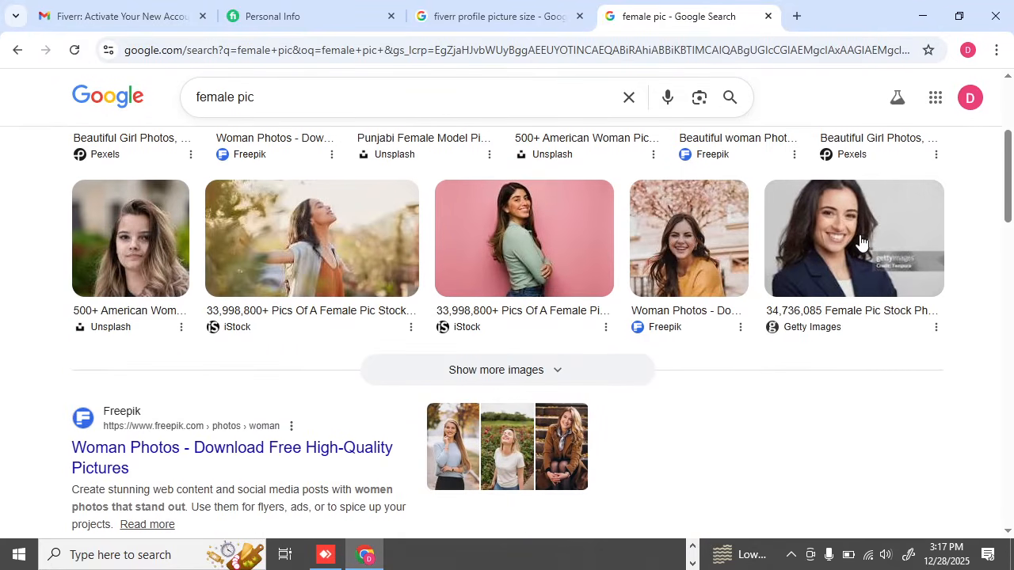
pyautogui.scroll(3, 221, 262)
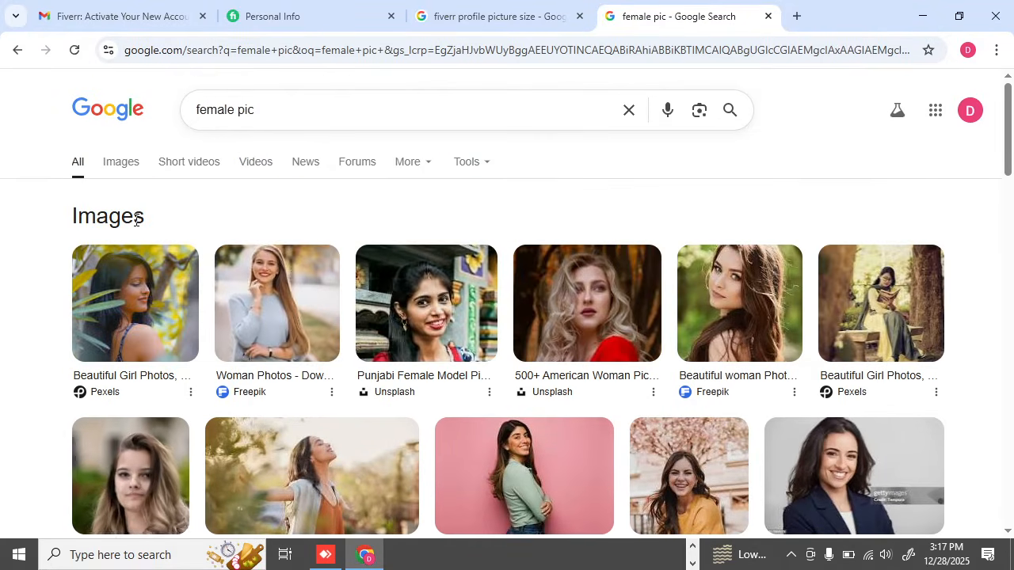
pyautogui.click(120, 168)
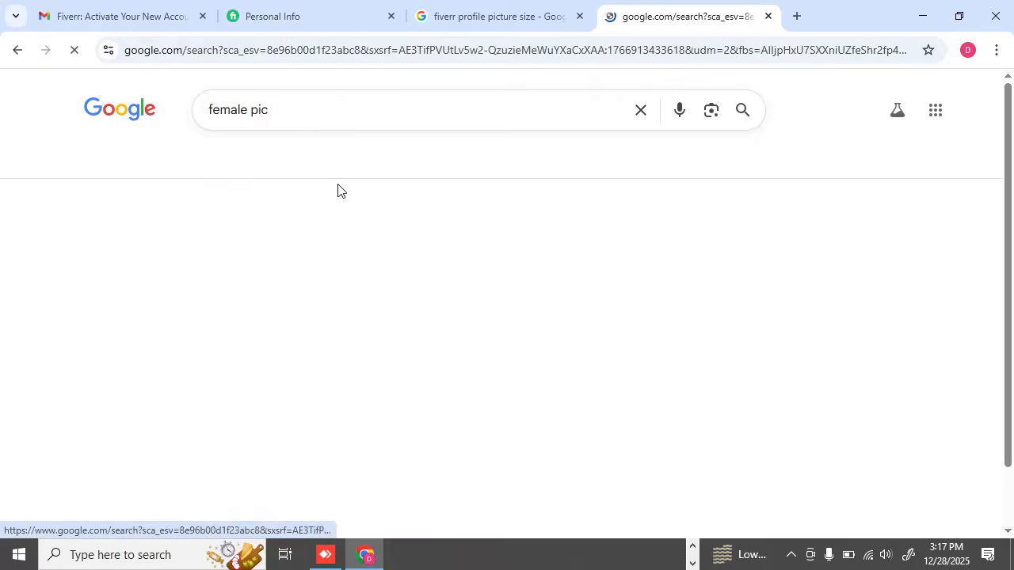
# Change the image search to the suggested query "smart female pic" and browse the pictures.
pyautogui.click(282, 109)
pyautogui.press('BackSpace')
pyautogui.press('BackSpace')
pyautogui.press('BackSpace')
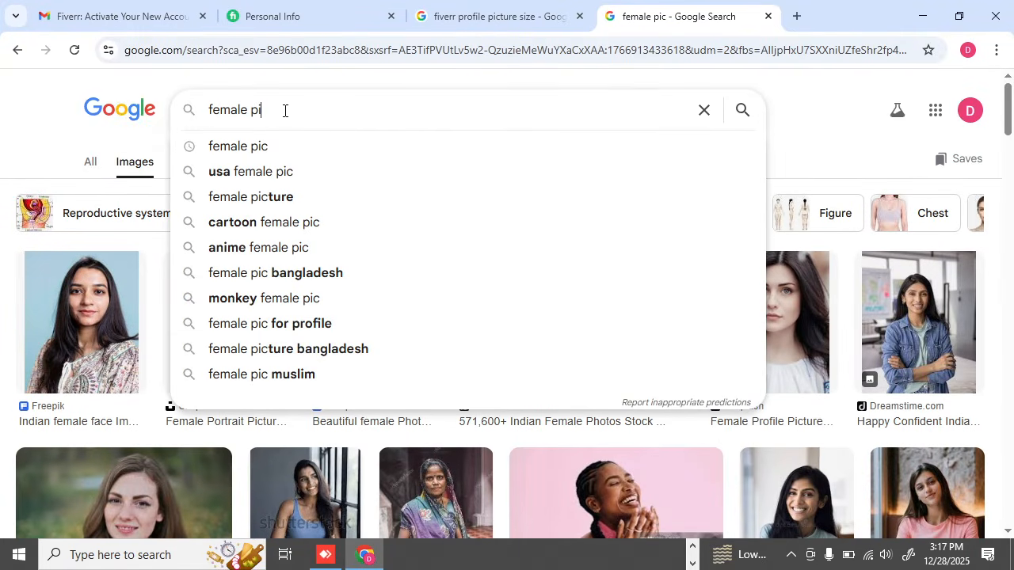
pyautogui.write('sma')
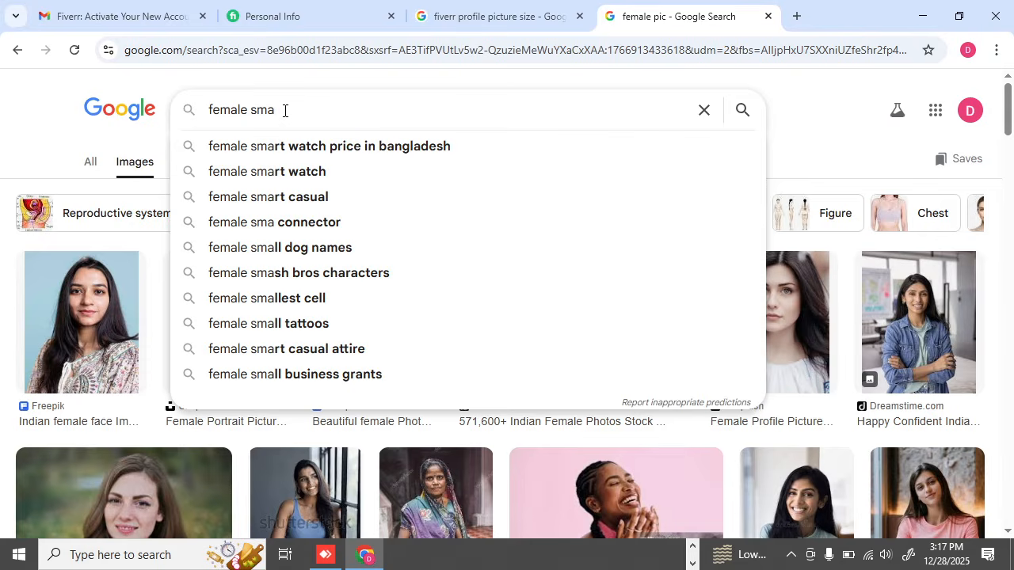
pyautogui.write('rt pi')
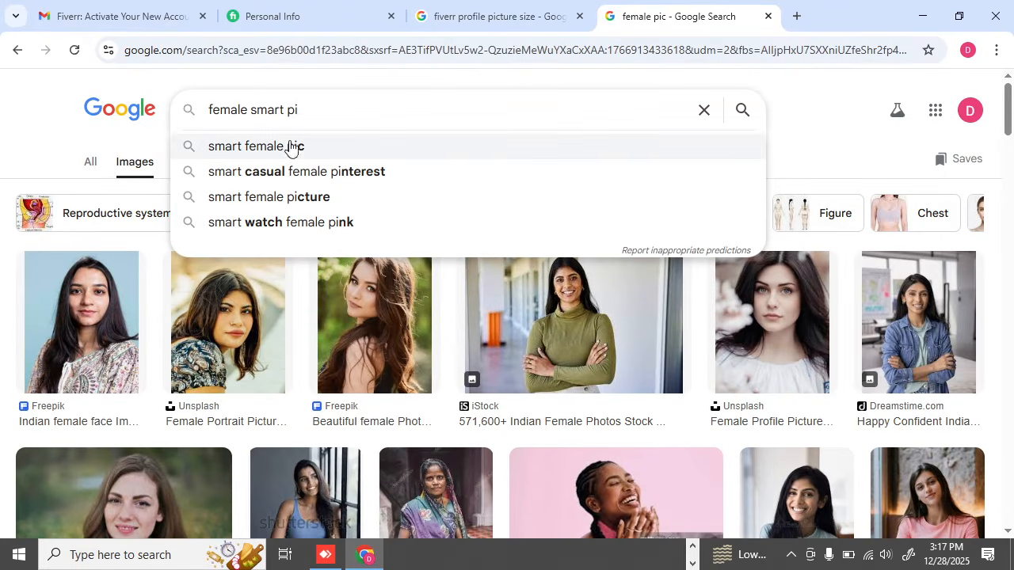
pyautogui.click(290, 147)
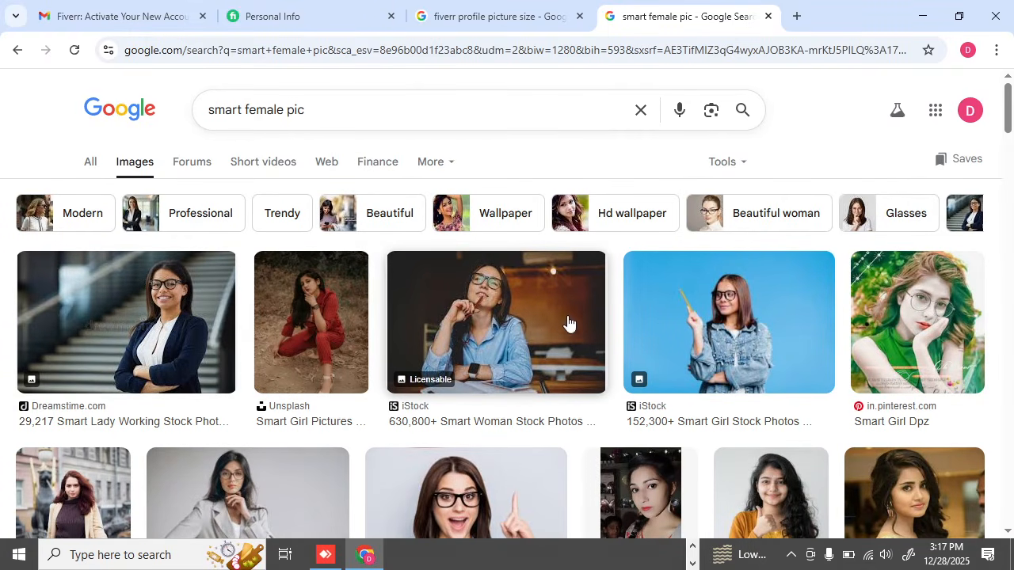
pyautogui.scroll(-5, 199, 290)
pyautogui.scroll(1, 199, 294)
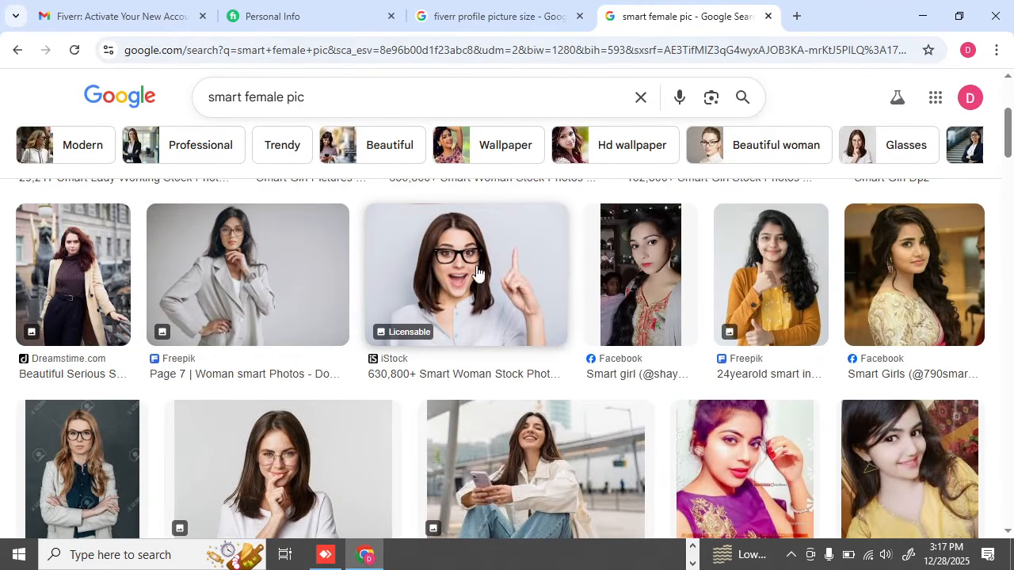
# Preview the iStock picture of the woman raising a finger and the SheKnows portrait with glasses, and browse further results.
pyautogui.click(497, 266)
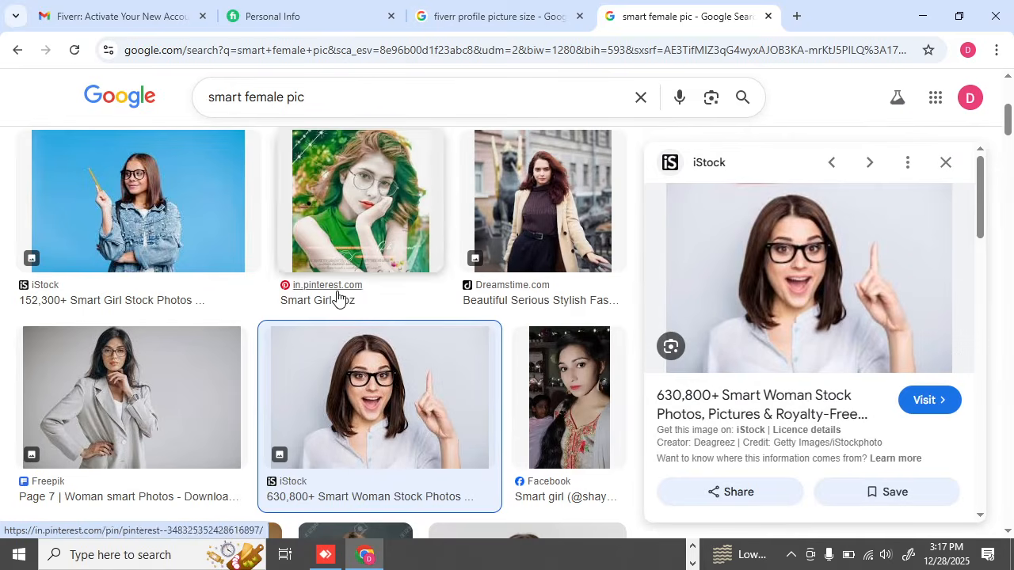
pyautogui.scroll(3, 220, 346)
pyautogui.scroll(-7, 358, 349)
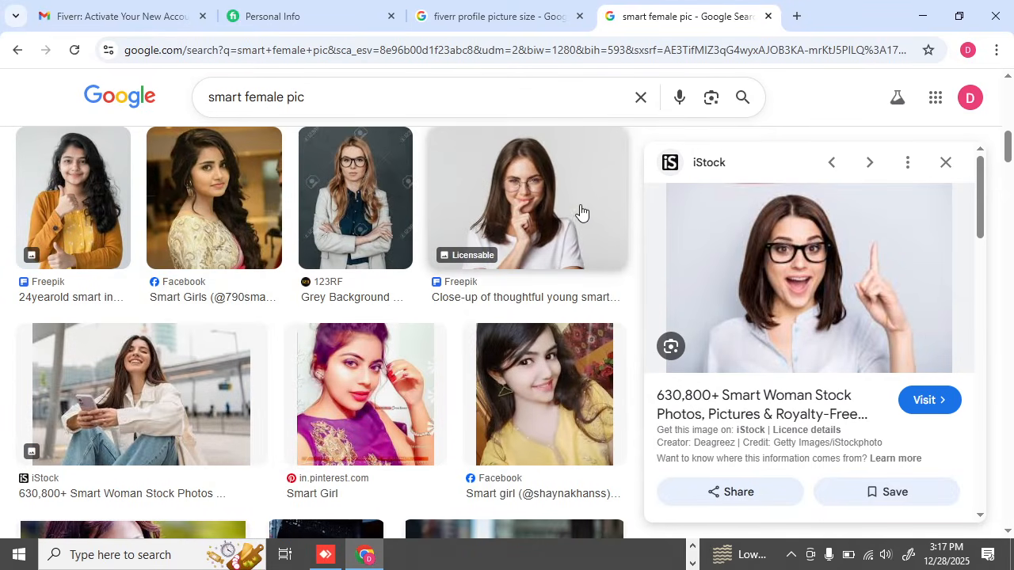
pyautogui.scroll(-5, 143, 394)
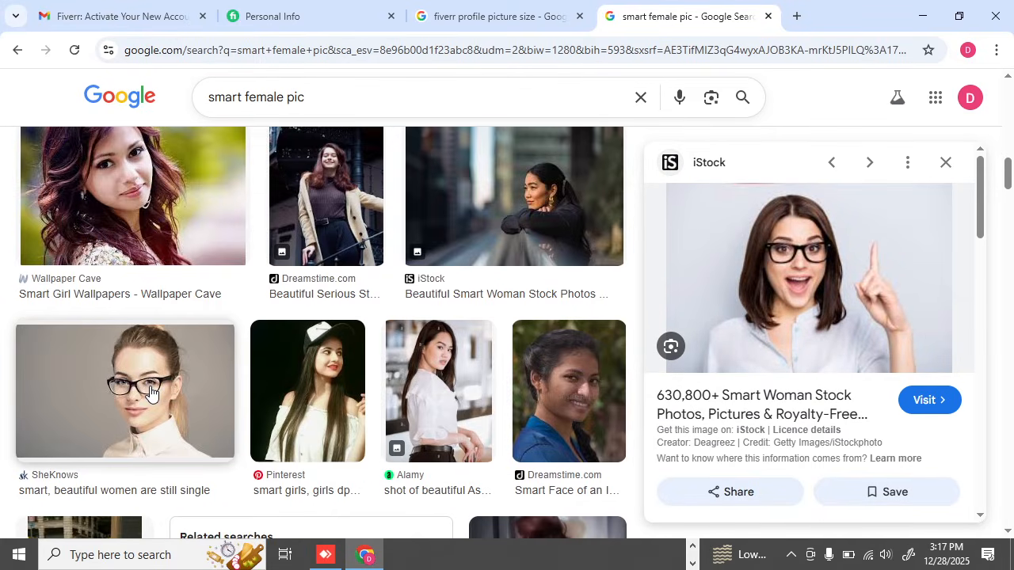
pyautogui.click(148, 375)
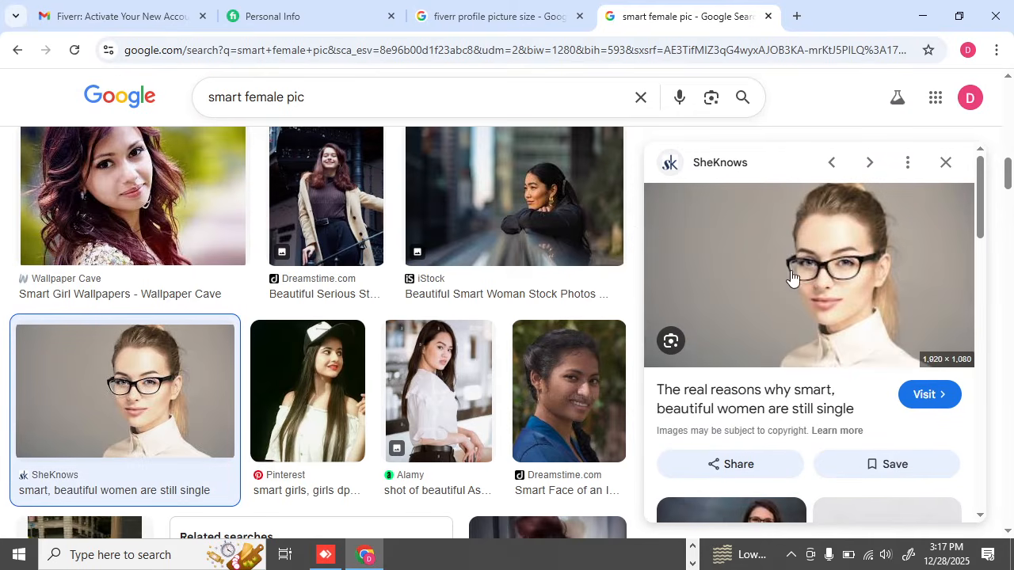
pyautogui.scroll(-4, 373, 346)
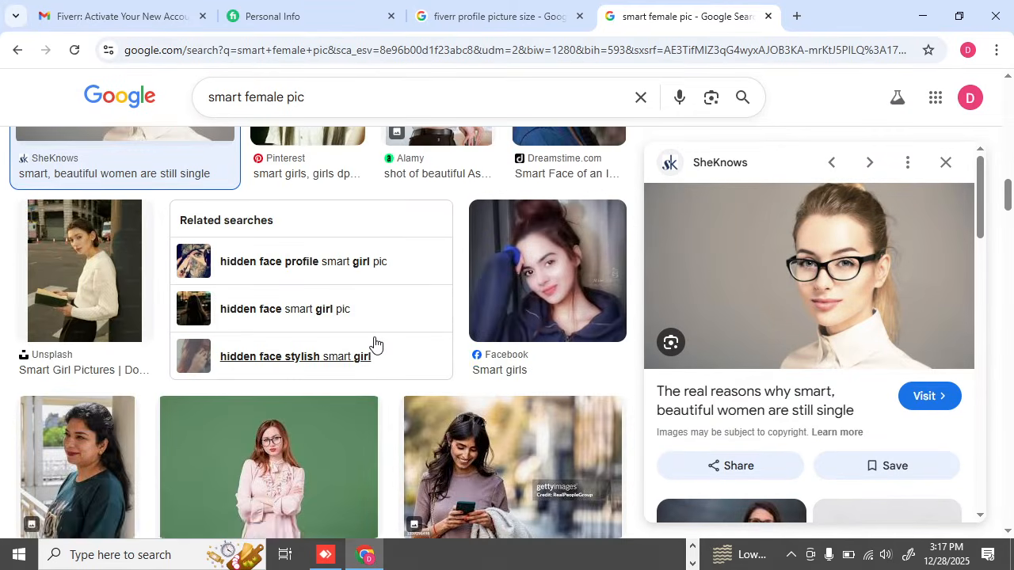
pyautogui.scroll(-4, 375, 345)
pyautogui.scroll(2, 375, 345)
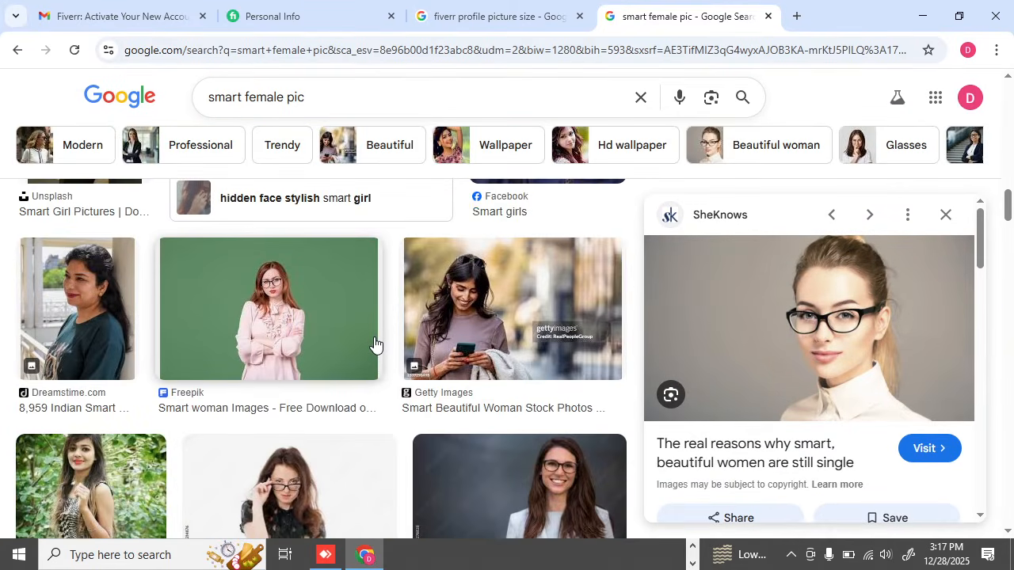
pyautogui.rightClick(819, 289)
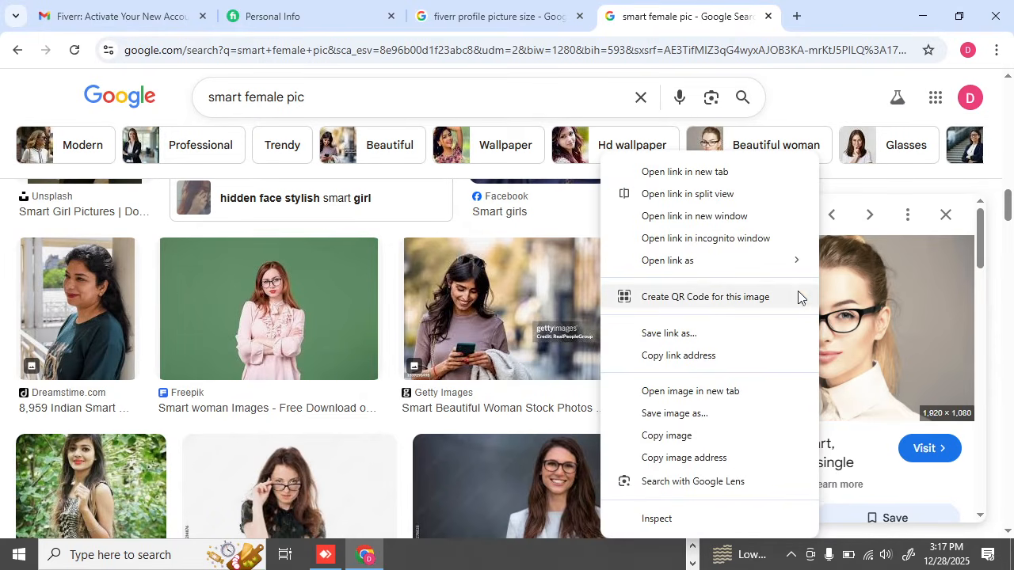
pyautogui.click(691, 413)
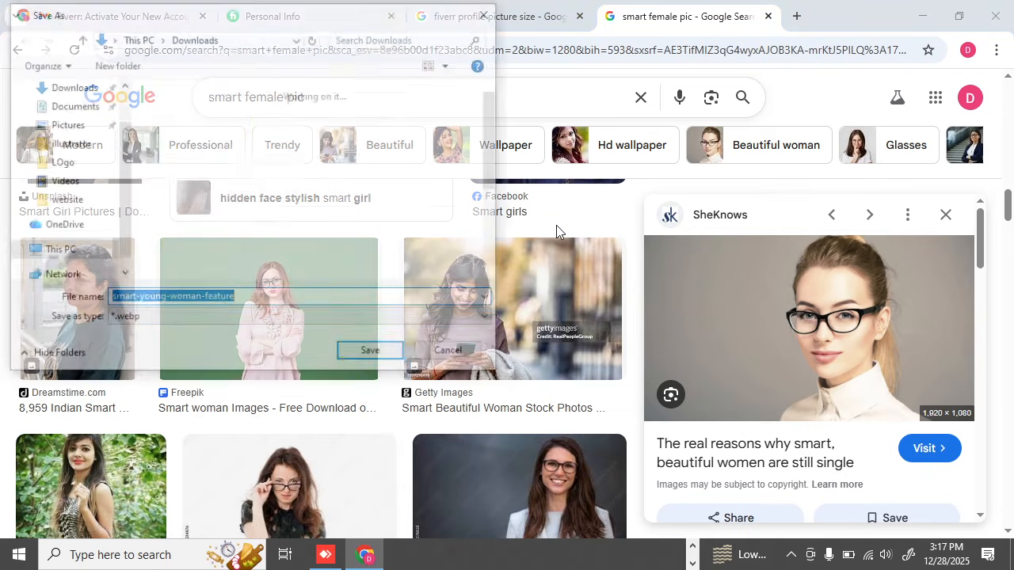
pyautogui.click(452, 355)
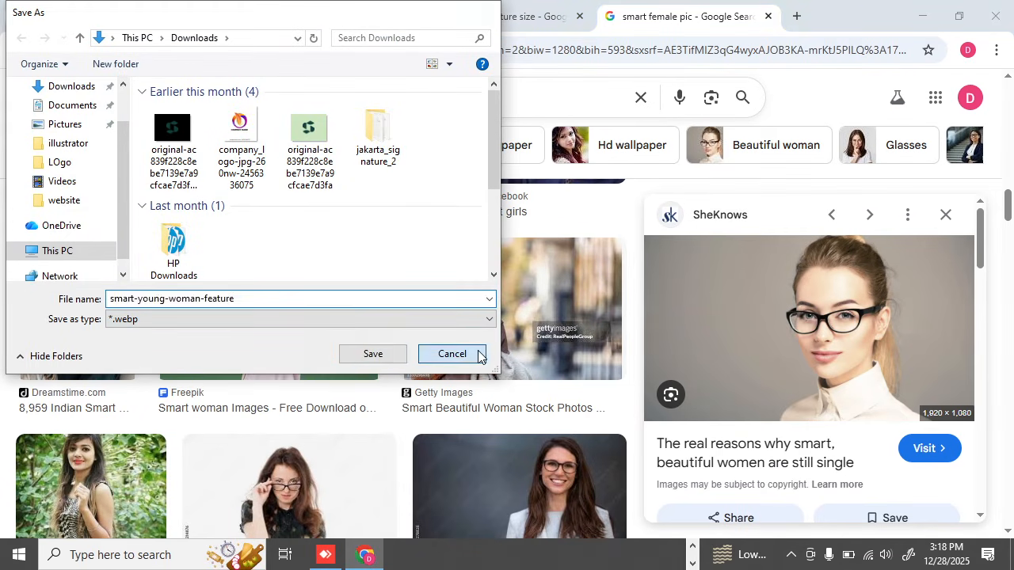
# Save the iStock picture of the woman in a white shirt with crossed arms to Downloads as the JPEG "images (12)".
pyautogui.scroll(-9, 566, 361)
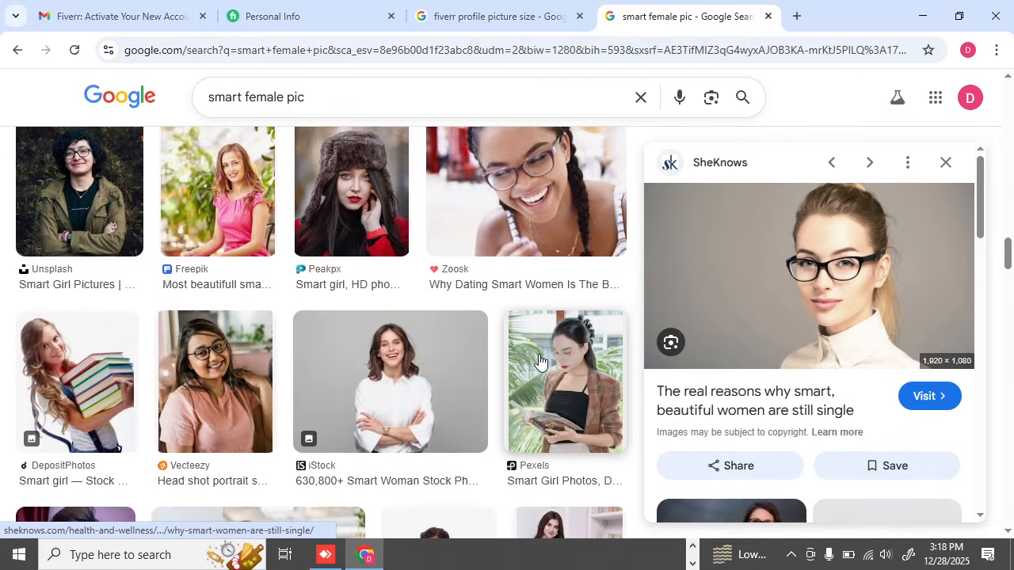
pyautogui.click(397, 373)
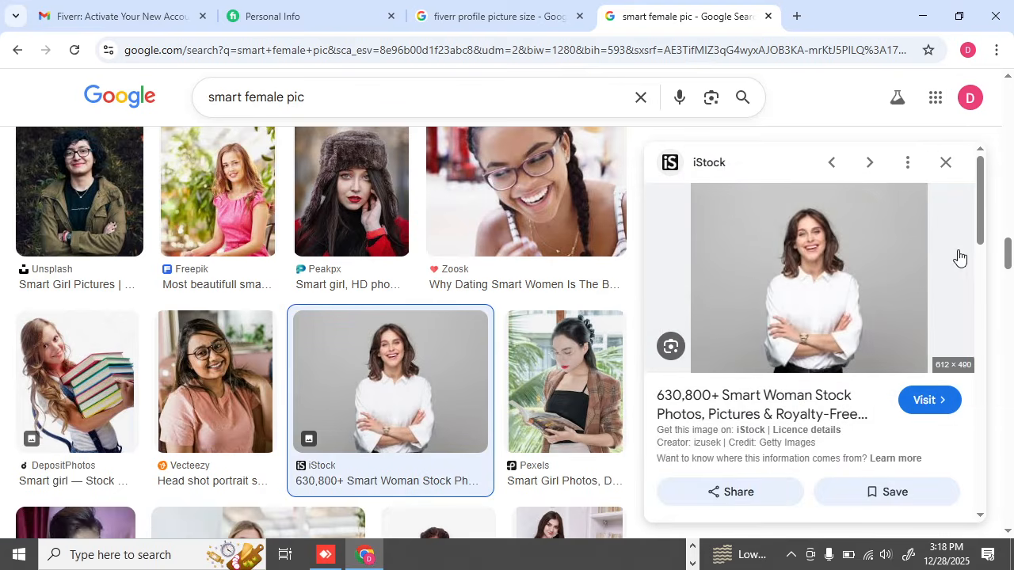
pyautogui.rightClick(814, 247)
pyautogui.click(672, 414)
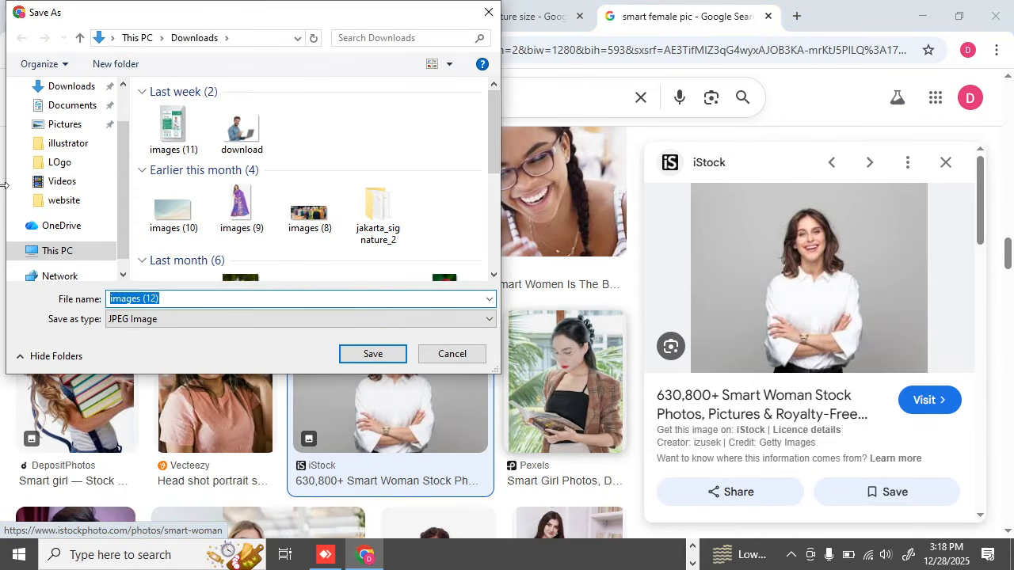
pyautogui.click(68, 105)
pyautogui.click(77, 90)
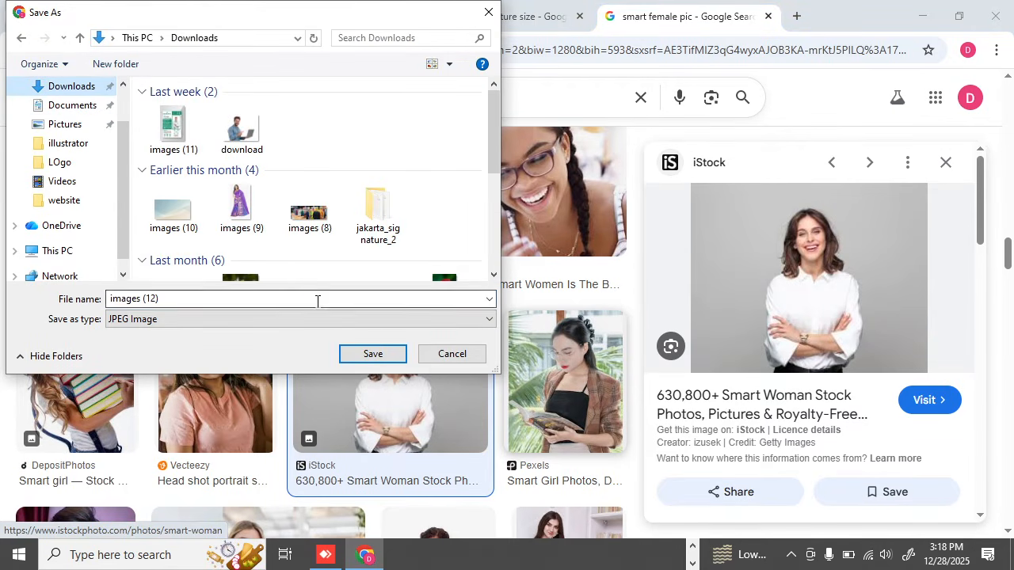
pyautogui.click(360, 354)
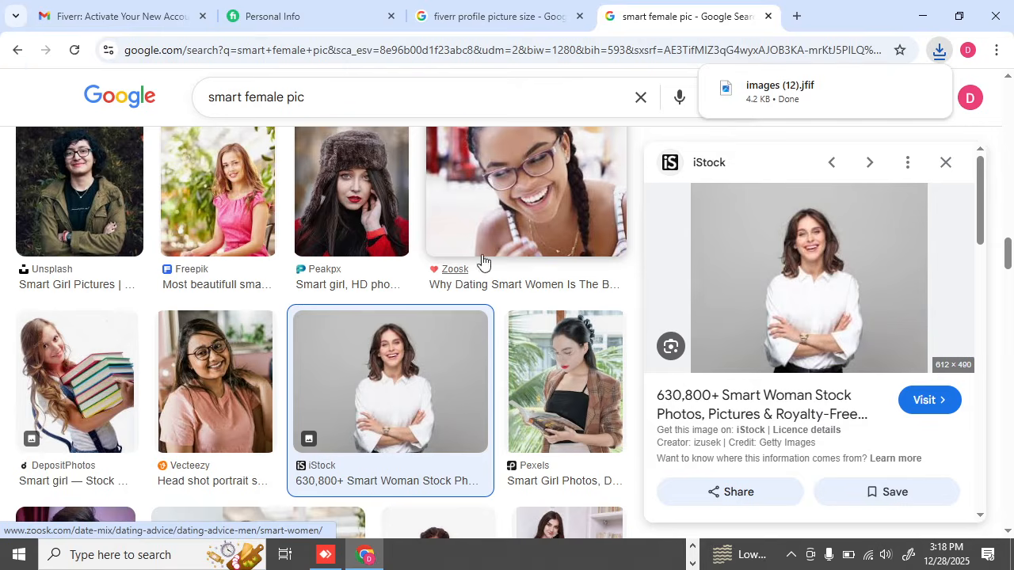
# Check the Fiverr profile picture size search, return to the image results, and launch Paint through the Windows search.
pyautogui.click(487, 16)
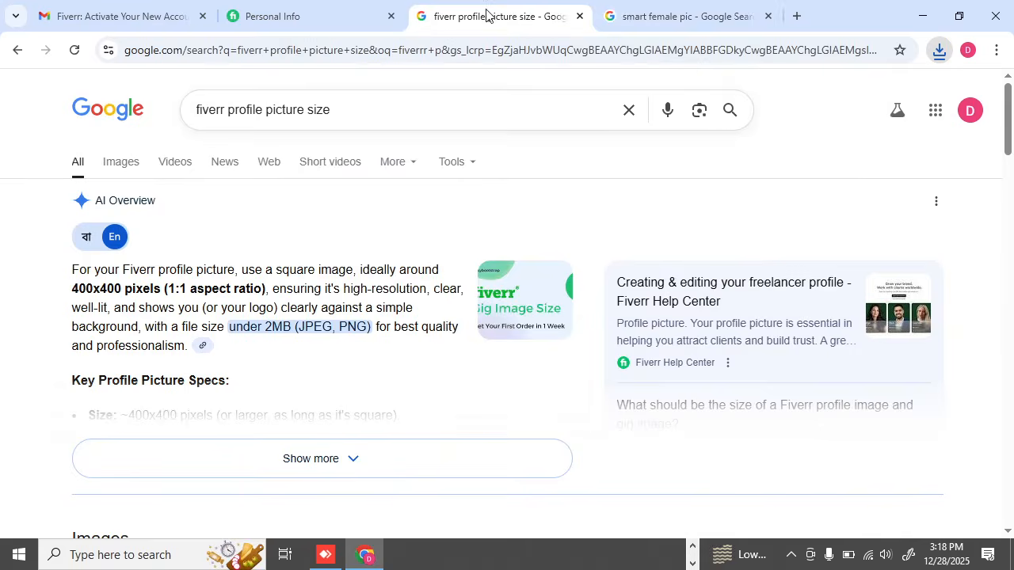
pyautogui.click(677, 15)
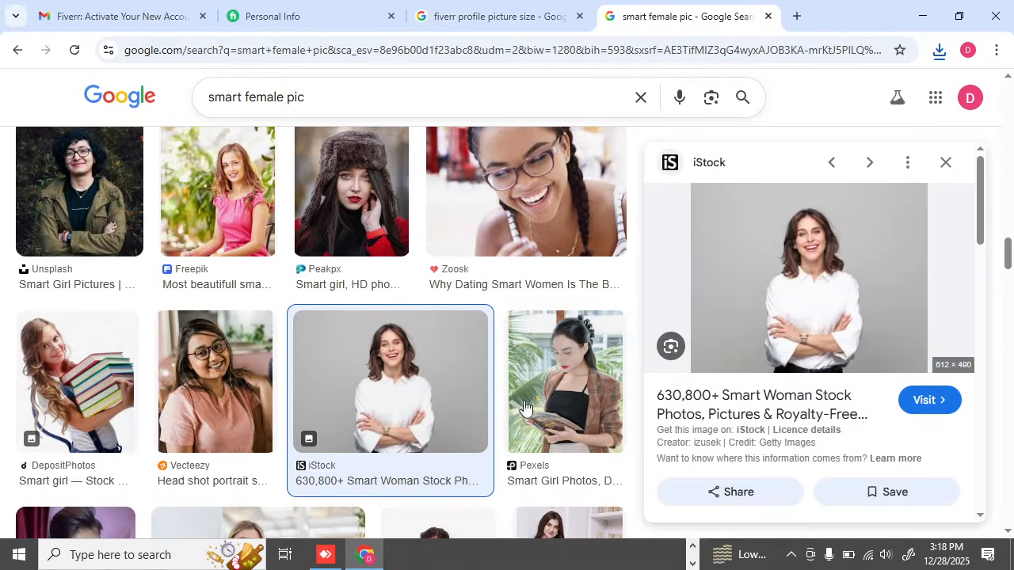
pyautogui.click(166, 551)
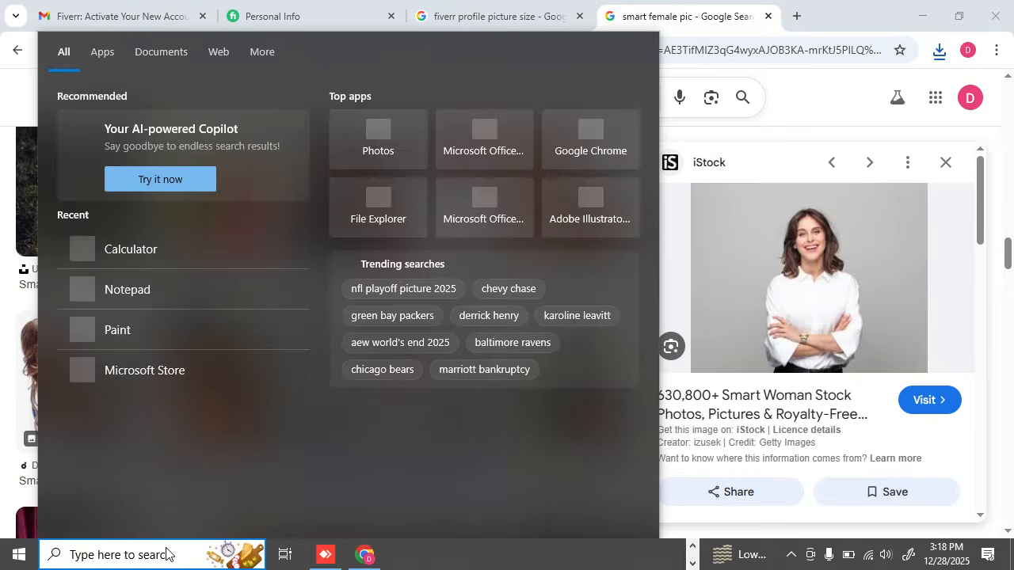
pyautogui.write('pin')
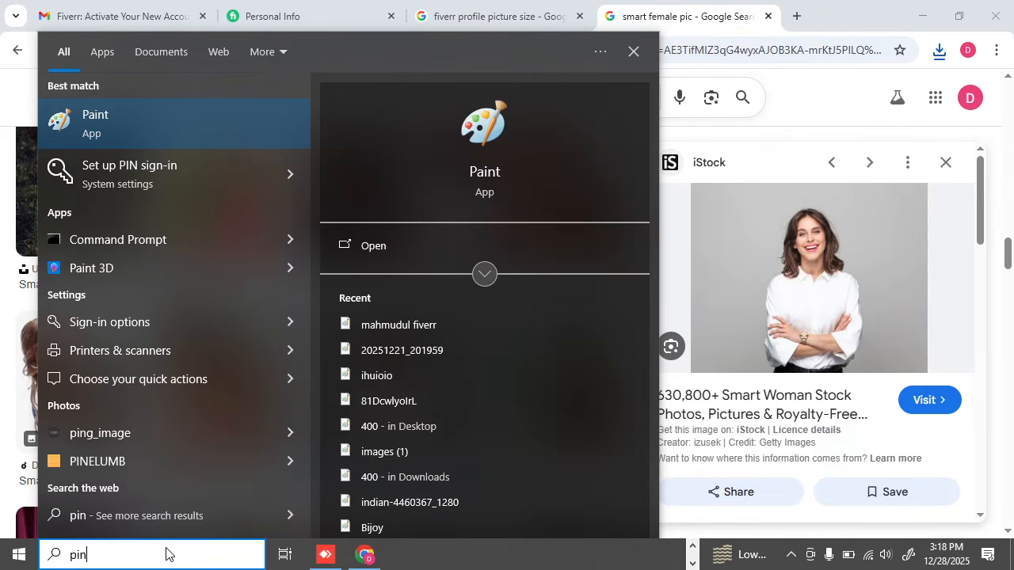
pyautogui.click(141, 120)
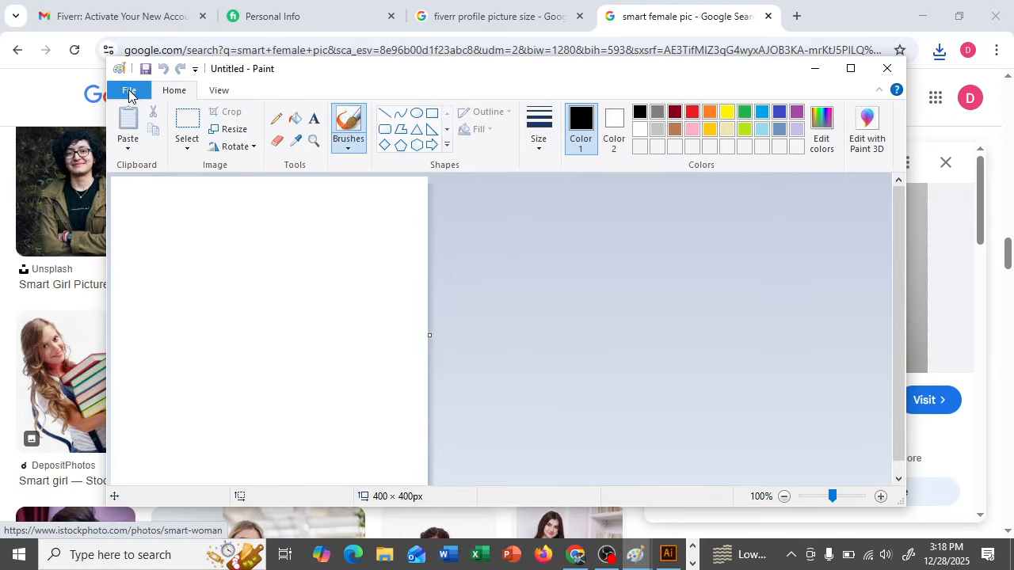
# Open the picture "images (12)" from the Downloads folder in Paint.
pyautogui.click(131, 95)
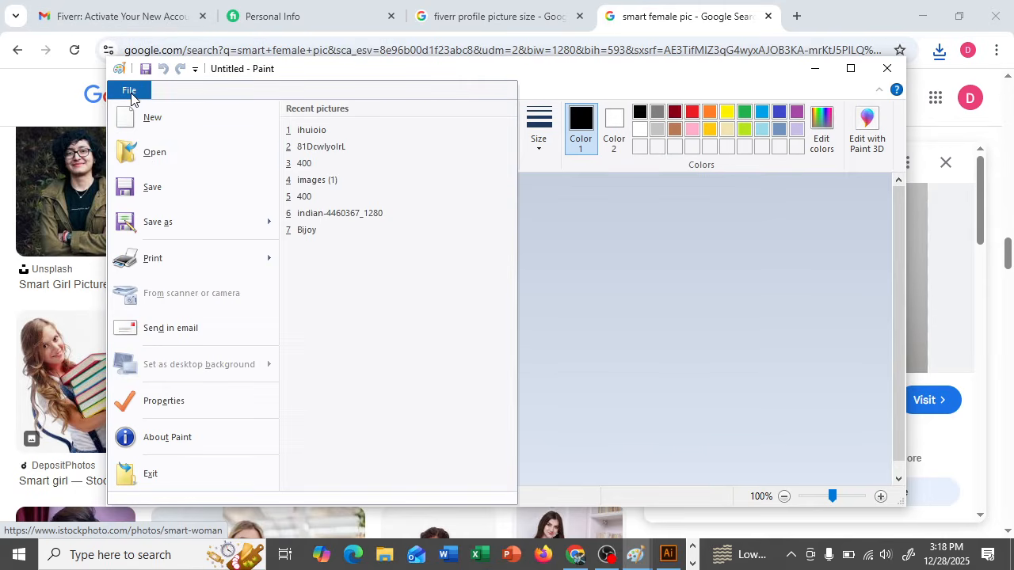
pyautogui.click(149, 155)
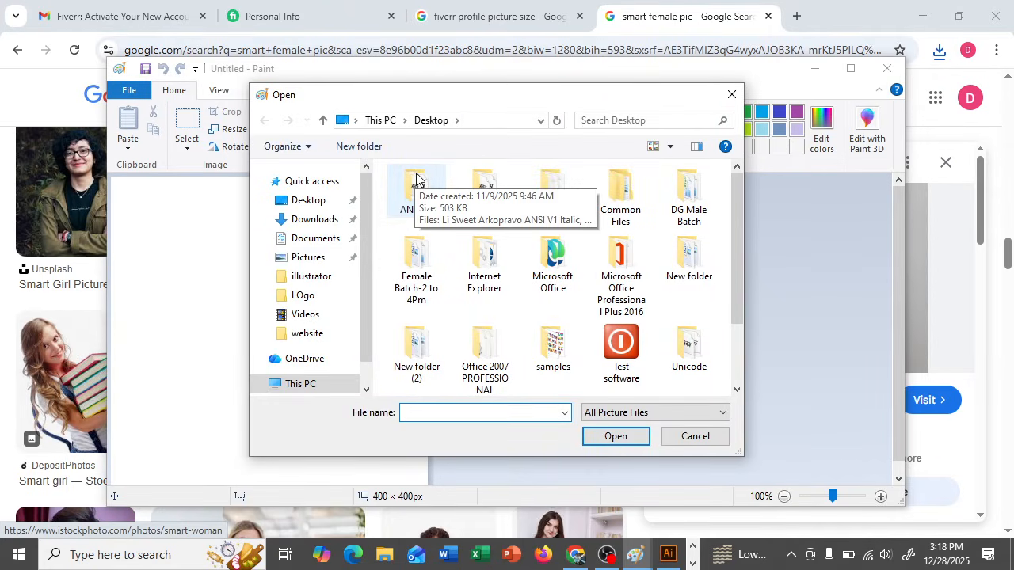
pyautogui.click(314, 220)
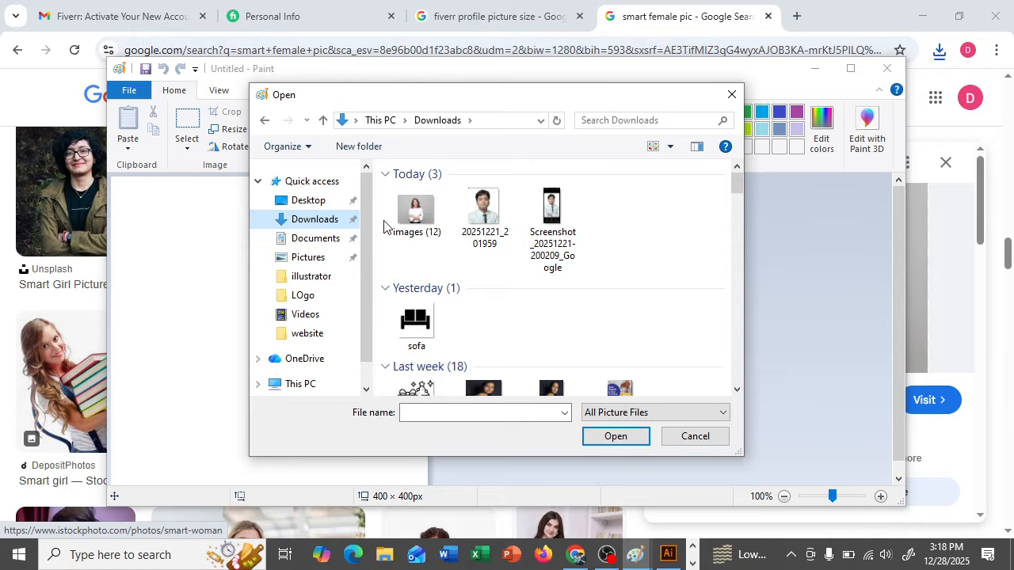
pyautogui.doubleClick(420, 207)
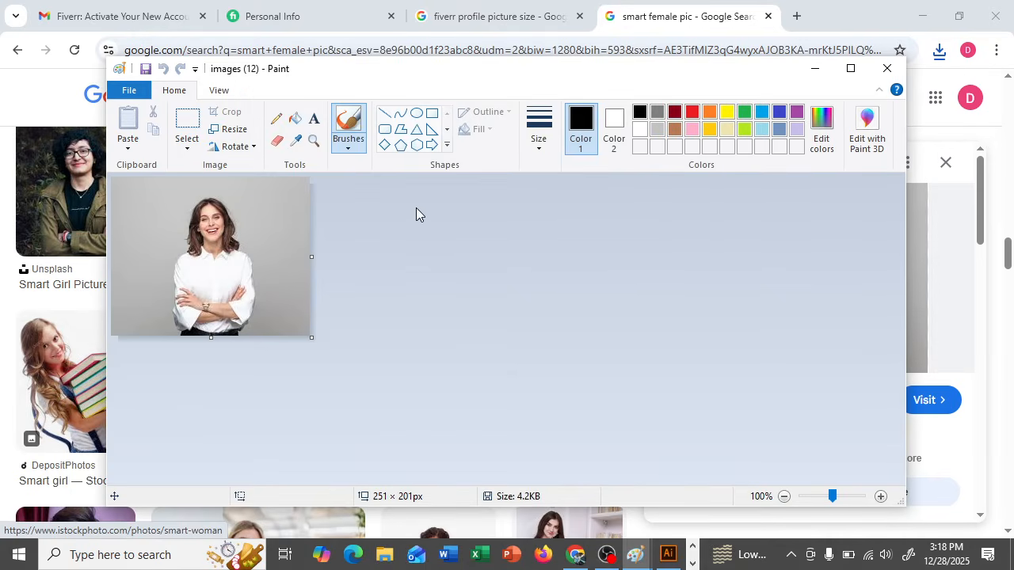
pyautogui.scroll(1, 435, 200)
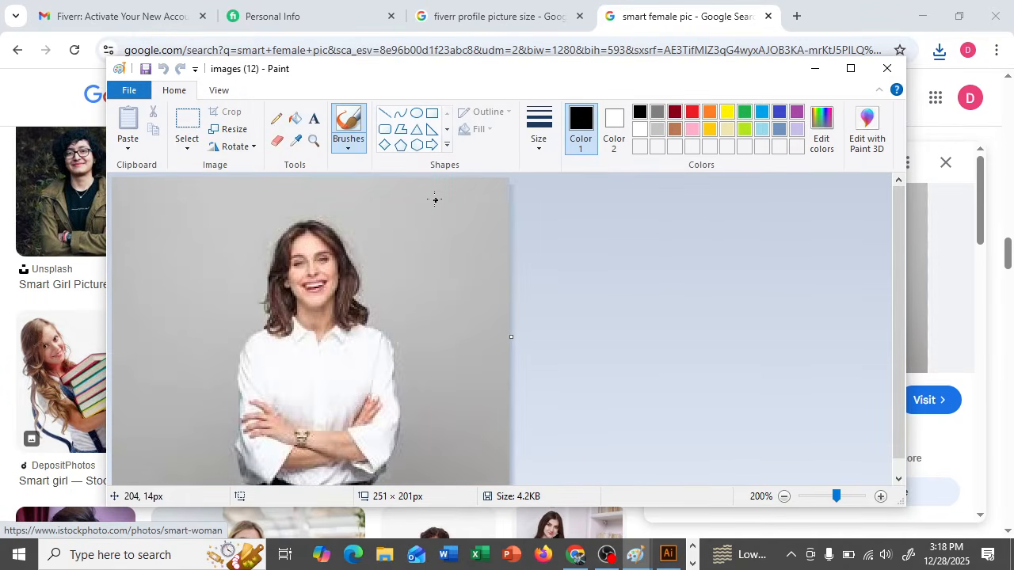
pyautogui.scroll(-1, 587, 235)
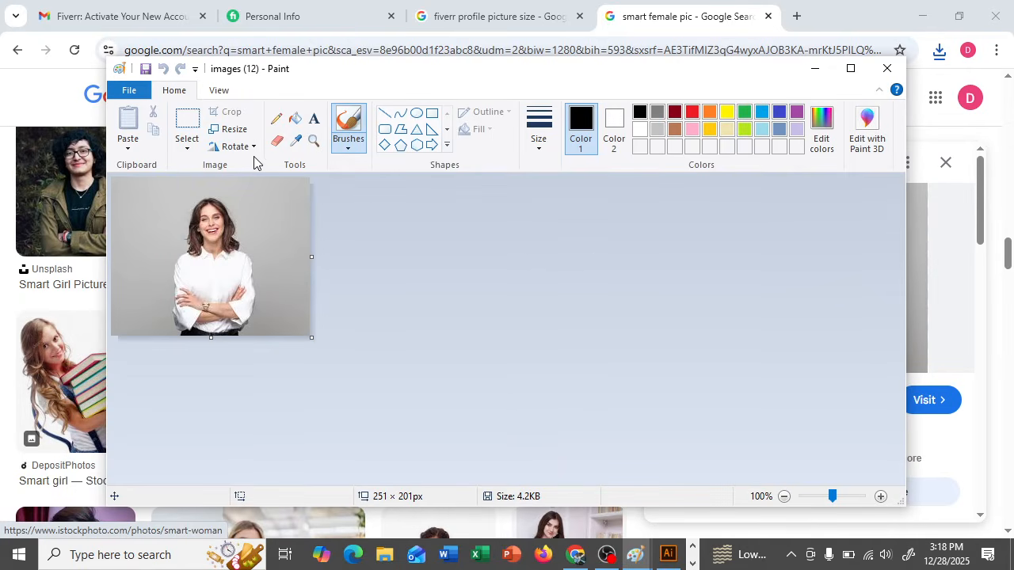
# Crop the picture to the woman's head and shoulders, an area of about 126 × 124 px.
pyautogui.click(185, 121)
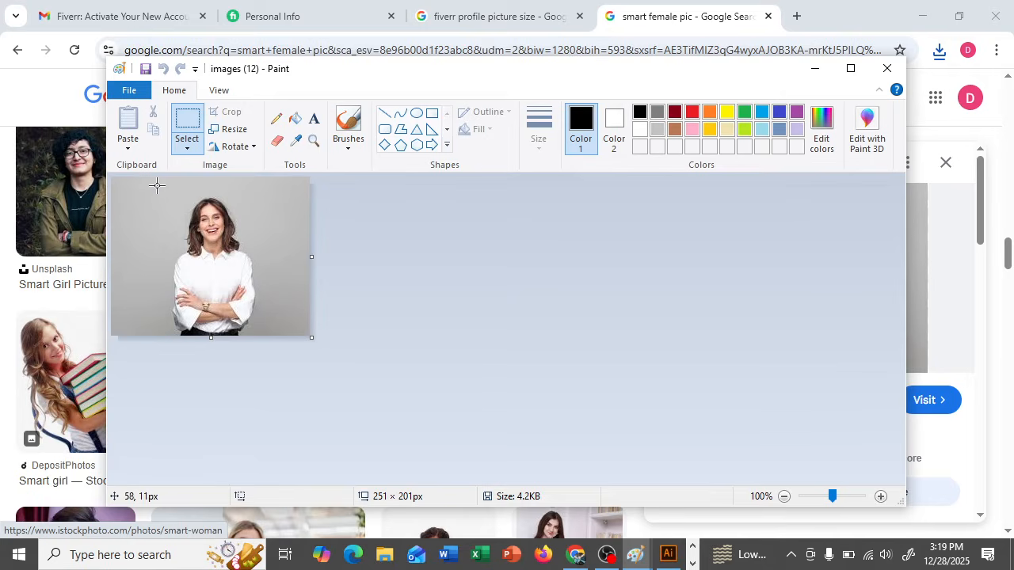
pyautogui.moveTo(158, 186); pyautogui.dragTo(256, 283)
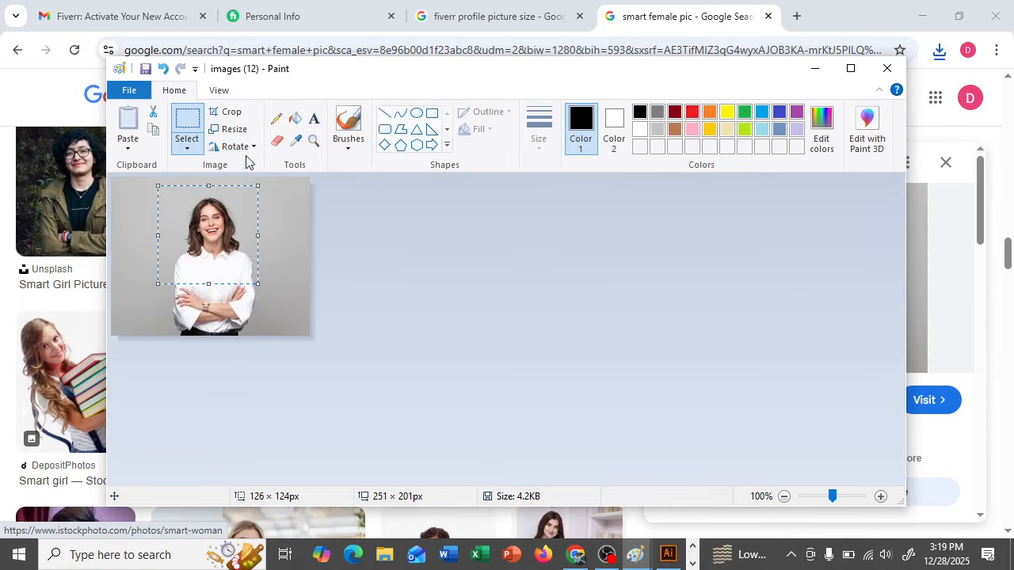
pyautogui.click(236, 118)
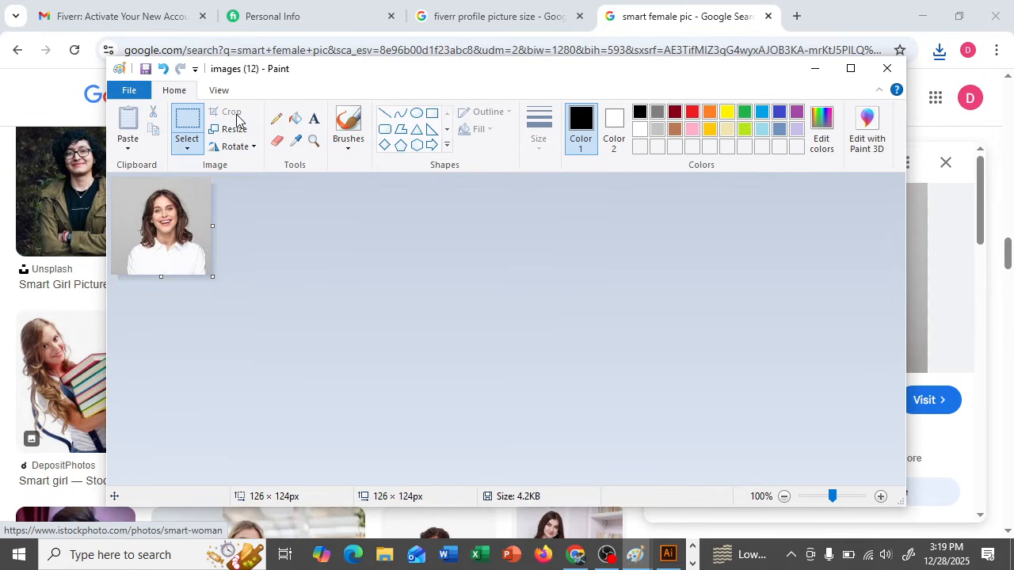
pyautogui.scroll(1, 320, 236)
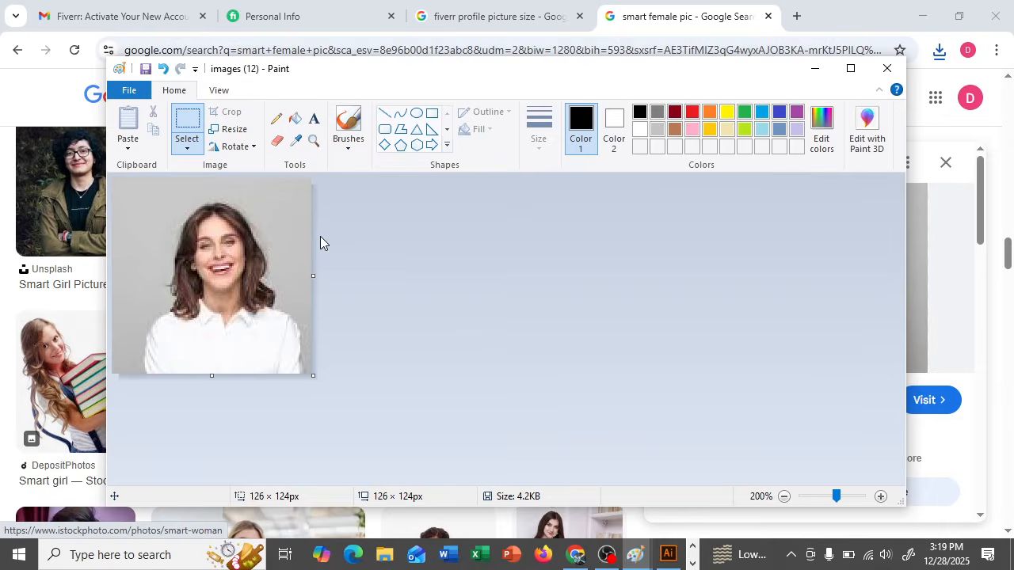
pyautogui.scroll(-1, 320, 236)
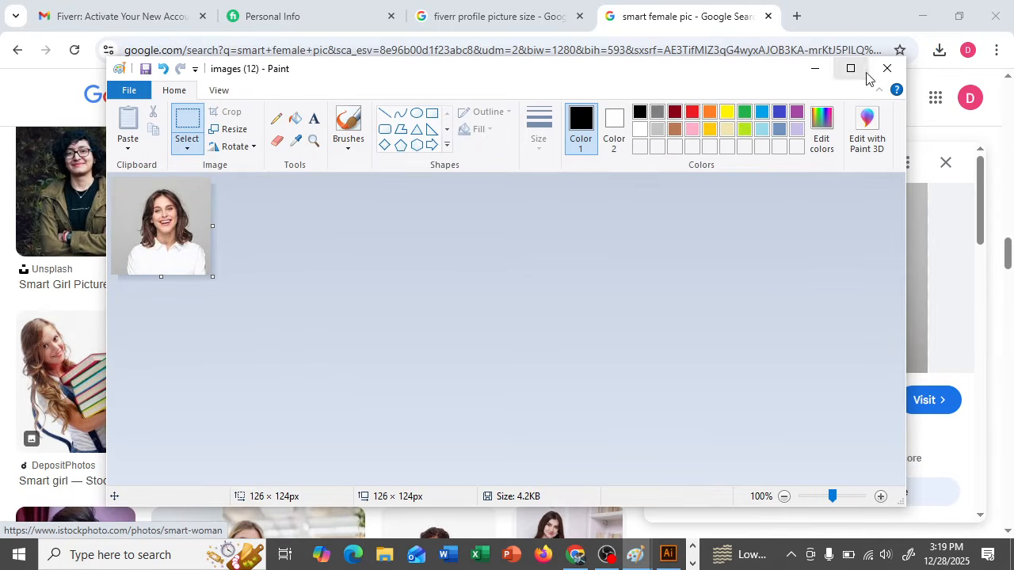
# Minimize Paint to return to the image results in Chrome, and preview the Vecteezy and Unsplash portraits of people in glasses.
pyautogui.click(817, 68)
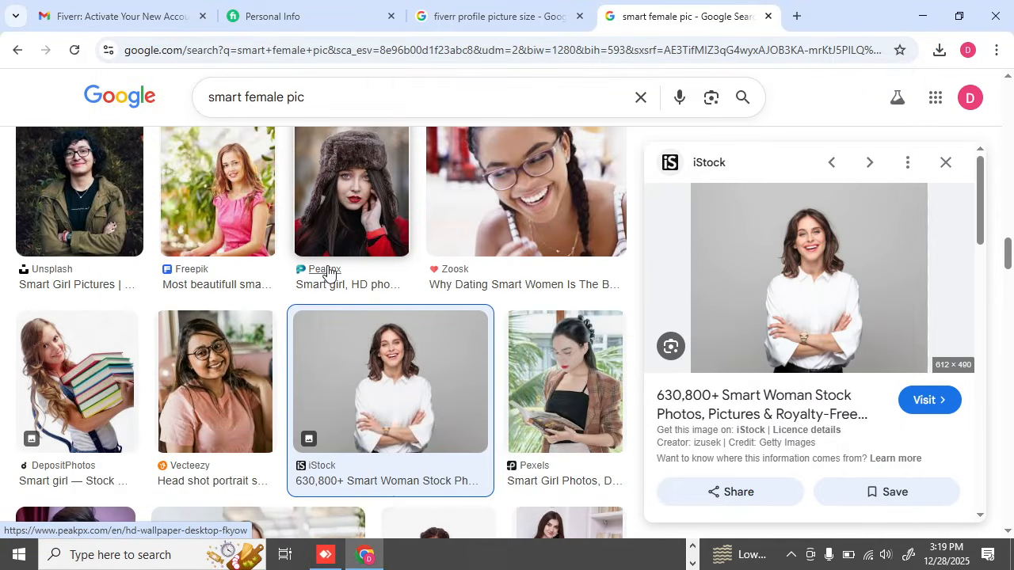
pyautogui.scroll(-5, 915, 372)
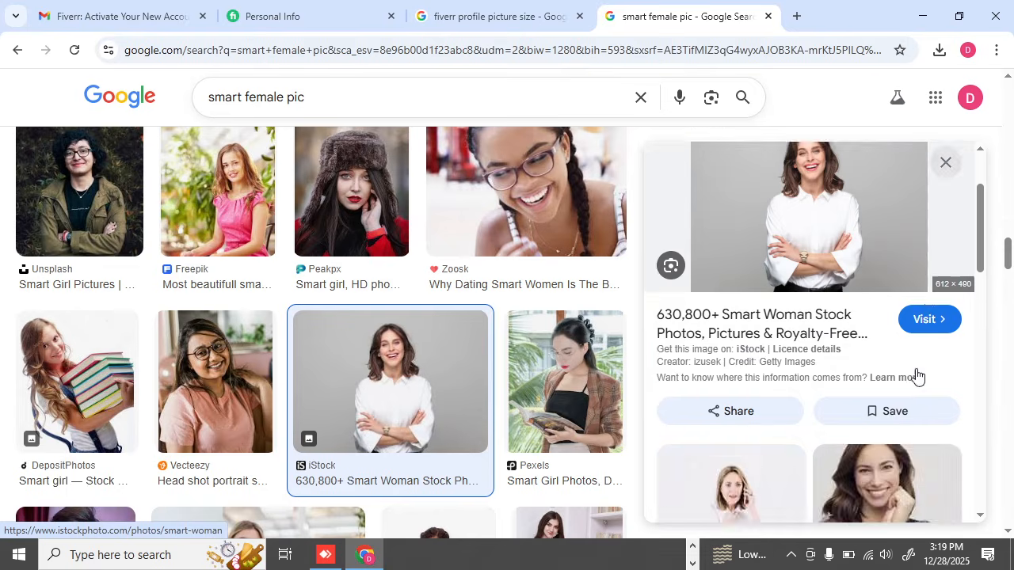
pyautogui.scroll(3, 753, 325)
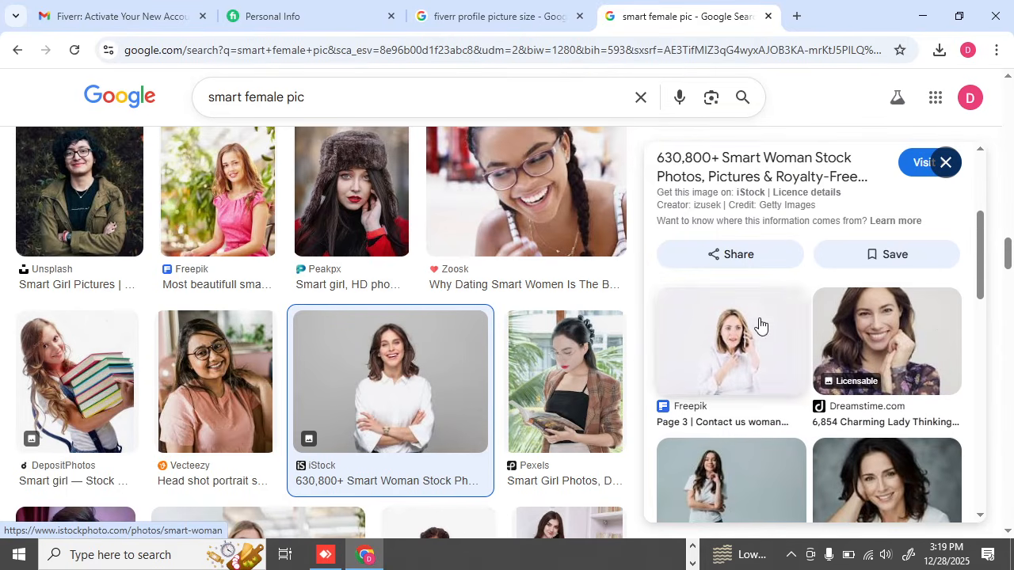
pyautogui.click(228, 361)
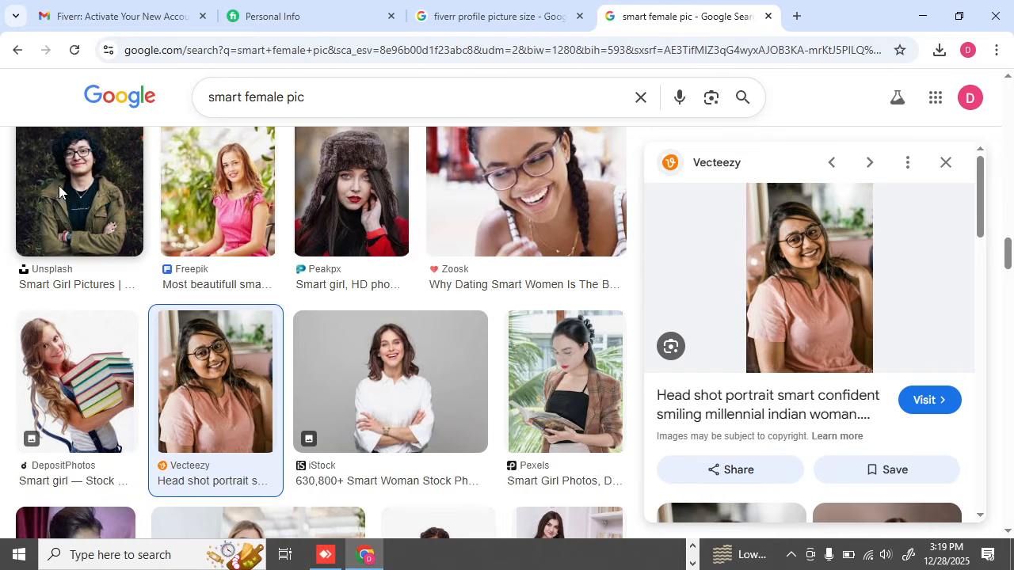
pyautogui.click(59, 190)
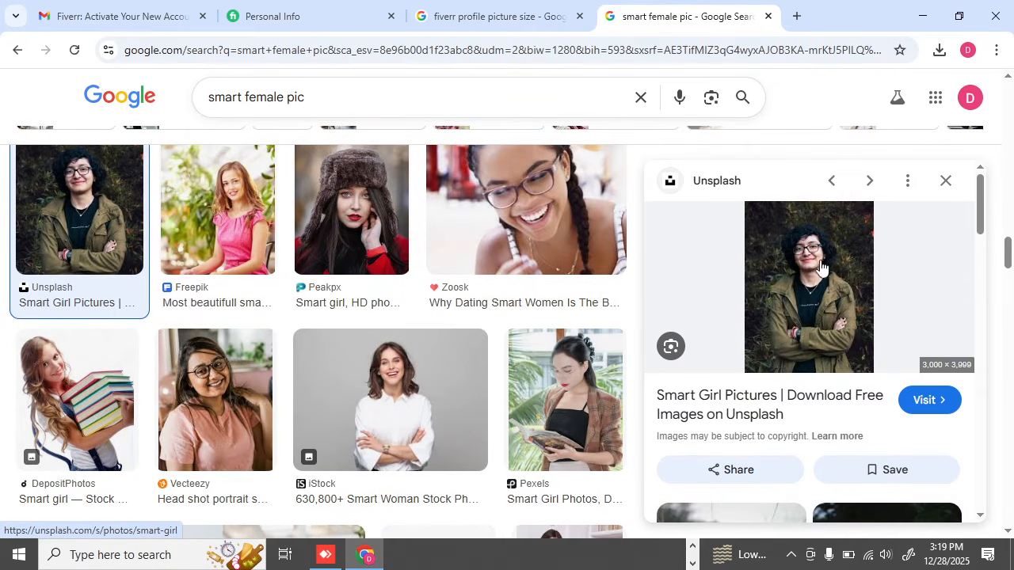
# Find the Dreamstime portrait of the woman in glasses in the image results and save it as "images (13)" in Downloads.
pyautogui.scroll(-10, 796, 277)
pyautogui.scroll(-5, 805, 277)
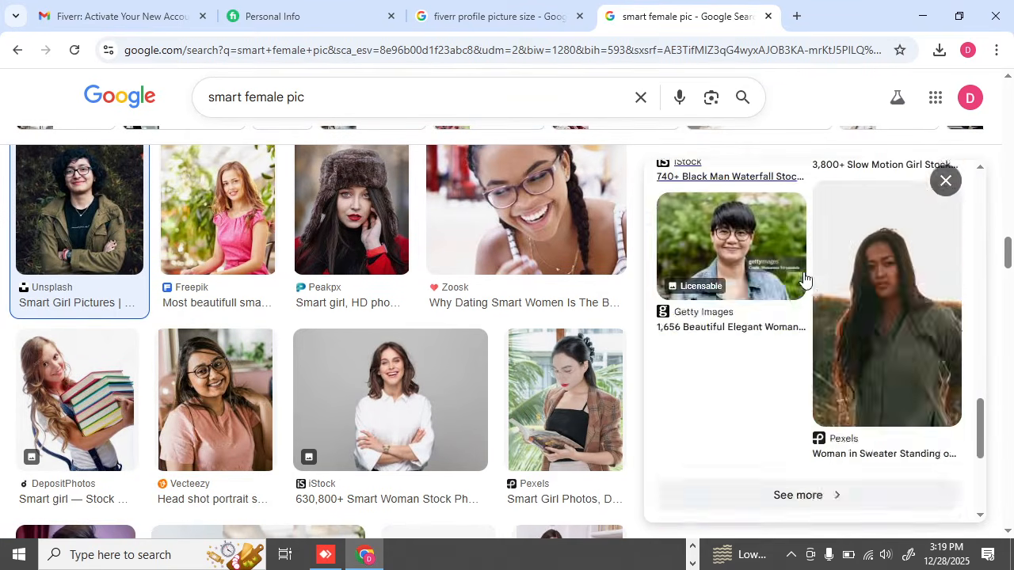
pyautogui.scroll(5, 293, 231)
pyautogui.scroll(-5, 292, 230)
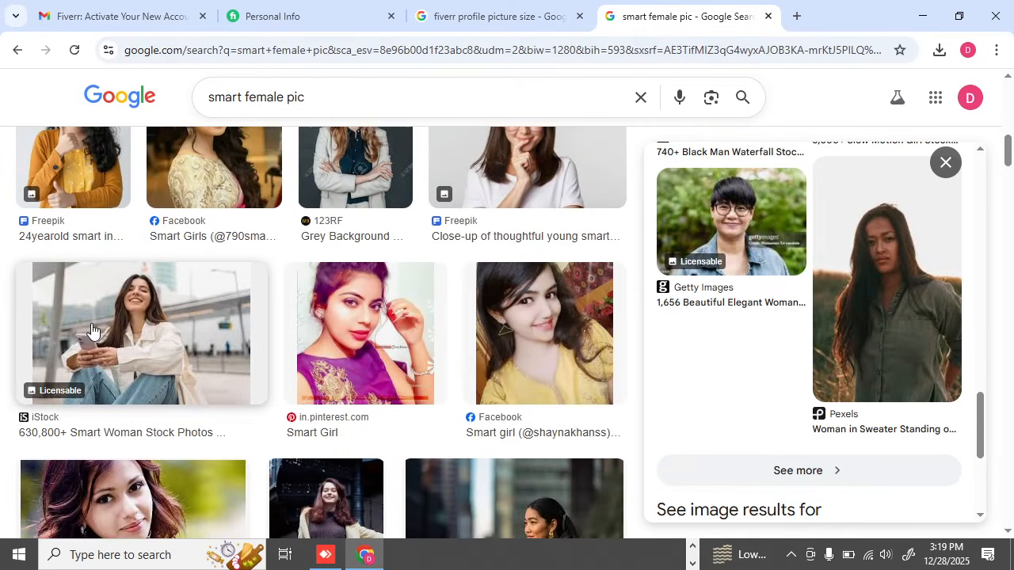
pyautogui.scroll(5, 93, 335)
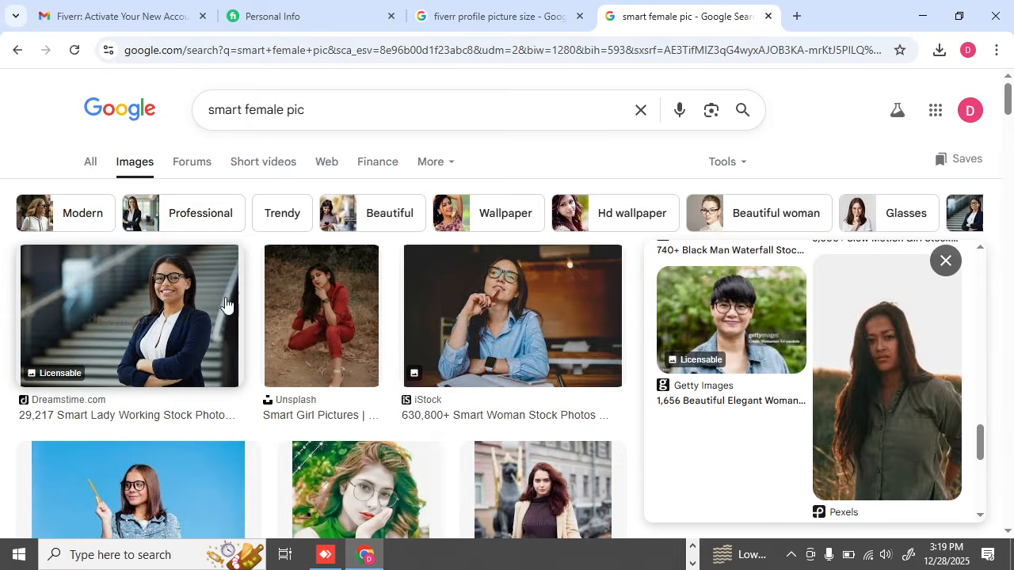
pyautogui.click(168, 319)
pyautogui.rightClick(793, 321)
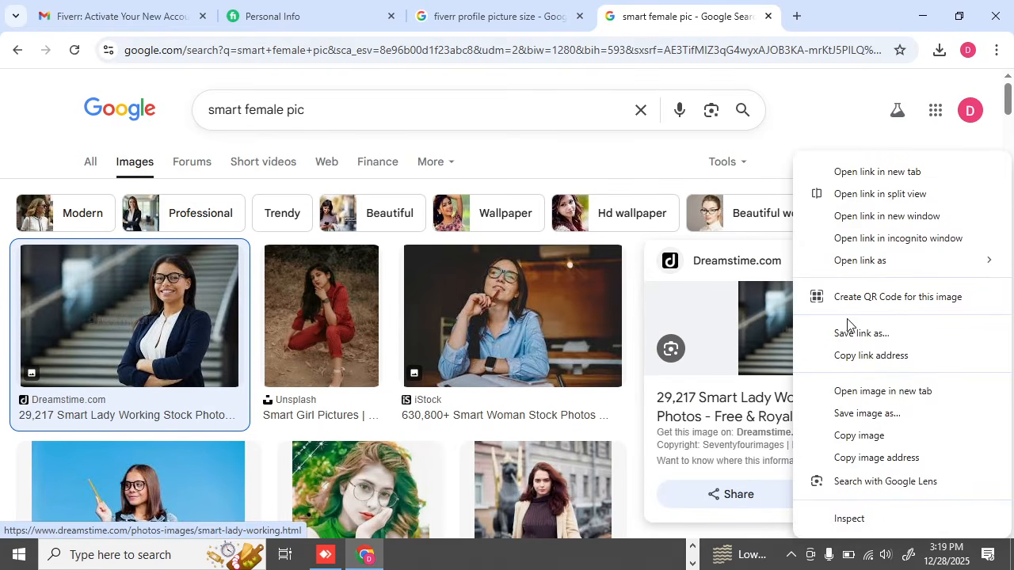
pyautogui.click(869, 416)
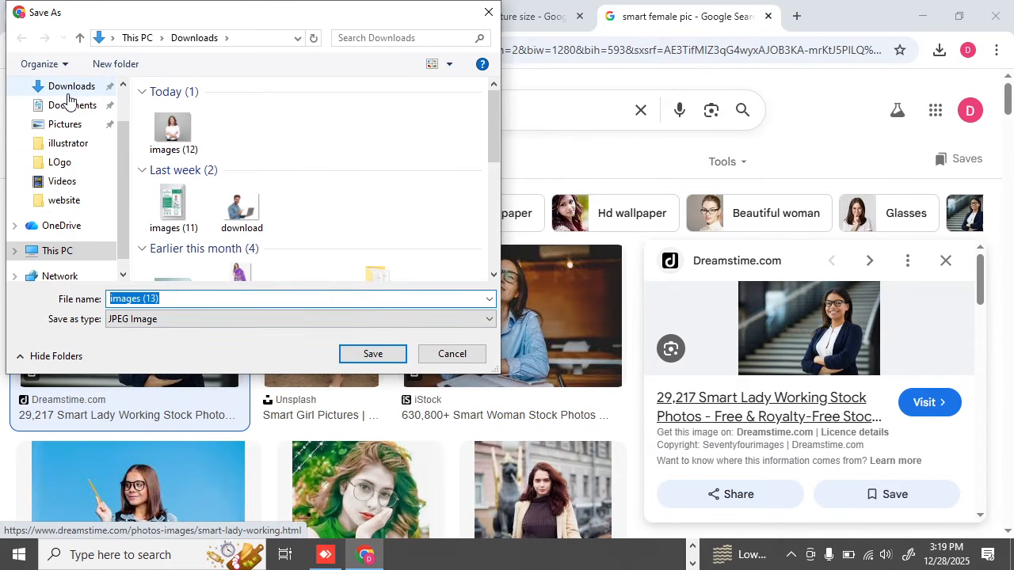
pyautogui.click(67, 89)
pyautogui.click(368, 354)
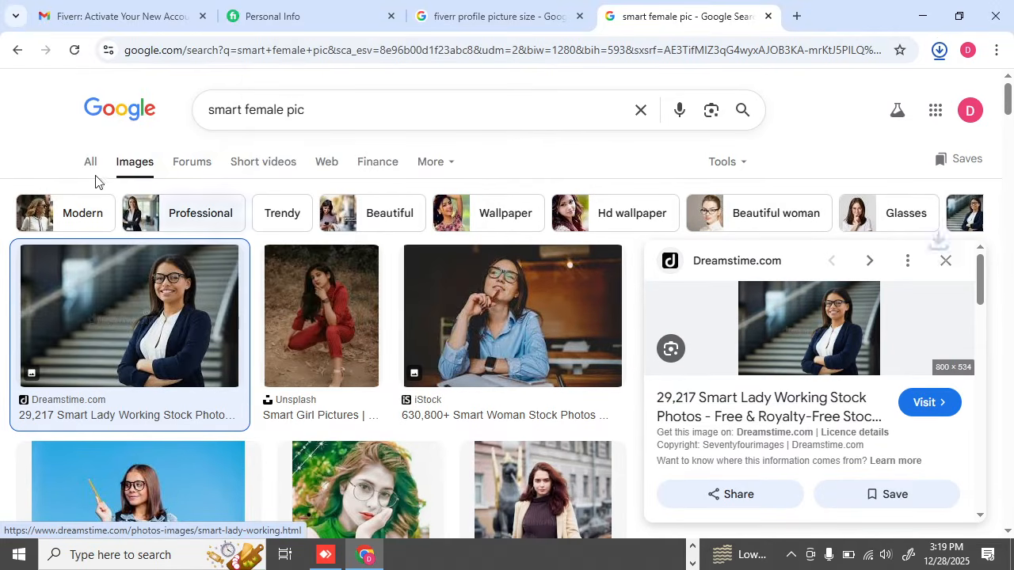
# Switch to the untitled Paint window and open the picture "images (13)" from the Downloads folder.
pyautogui.click(692, 545)
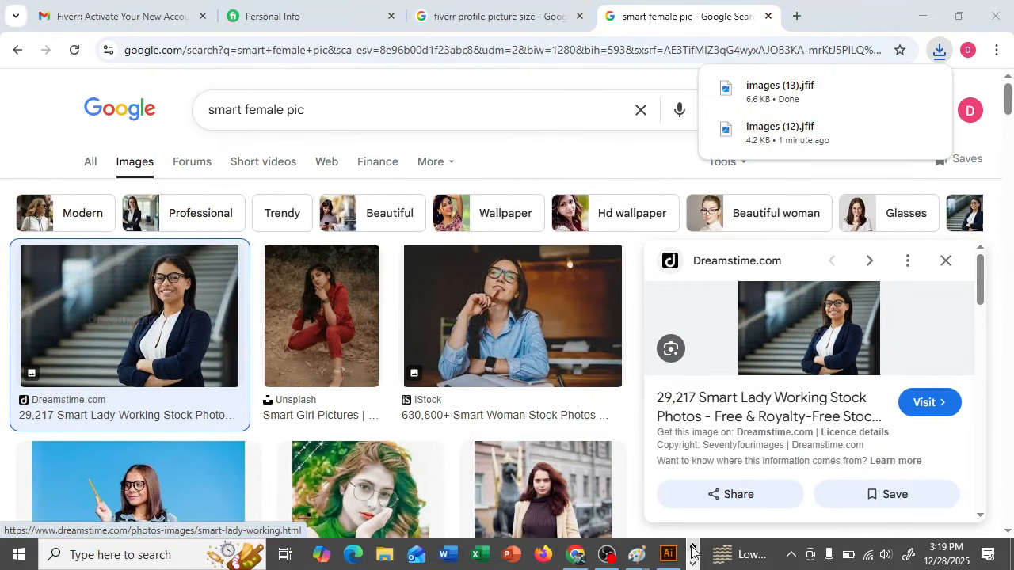
pyautogui.moveTo(641, 559)
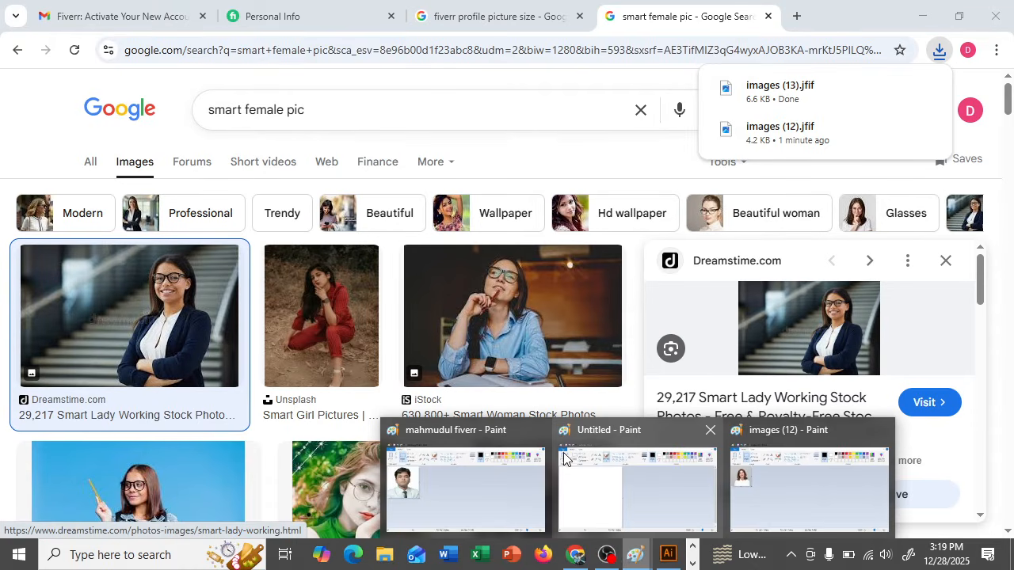
pyautogui.click(606, 485)
pyautogui.click(128, 90)
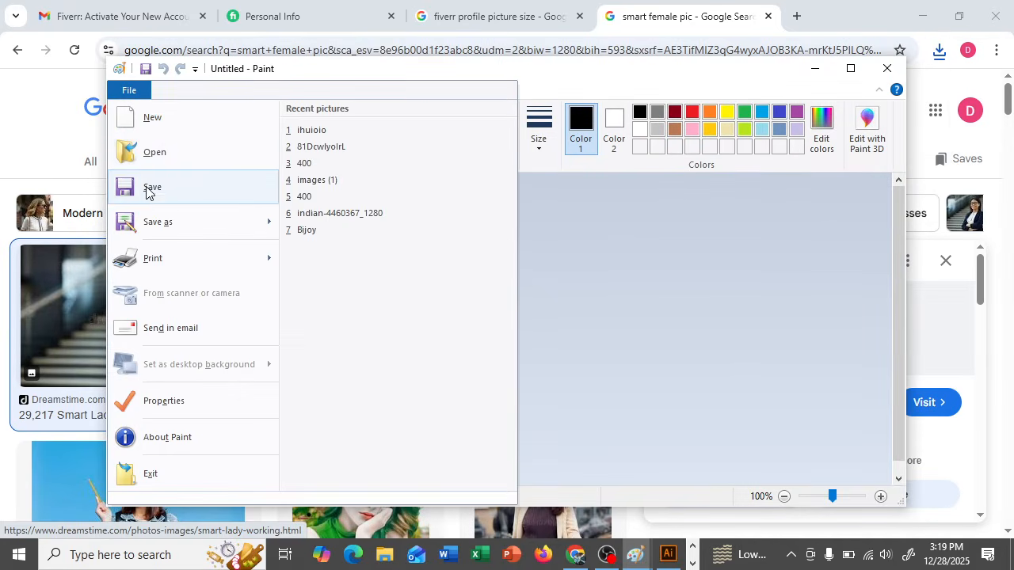
pyautogui.click(159, 154)
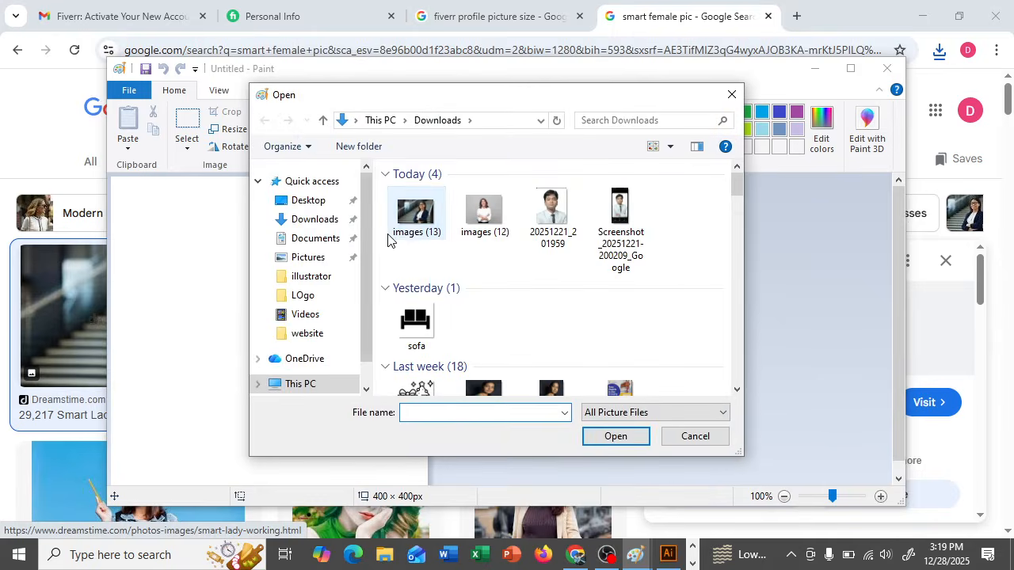
pyautogui.doubleClick(408, 228)
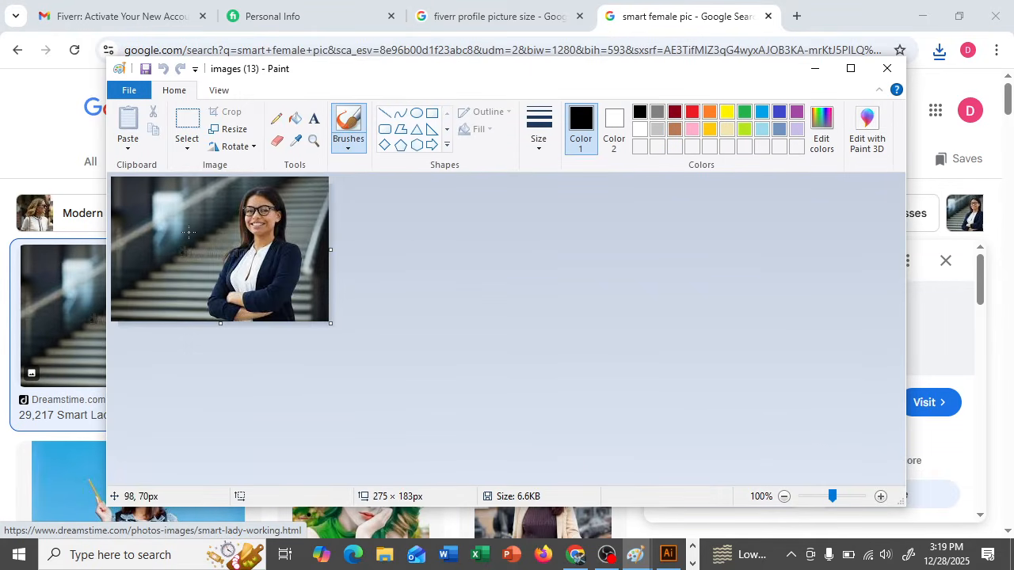
# Crop the picture to the woman's head and upper body, an area of about 115 × 142 px.
pyautogui.click(187, 123)
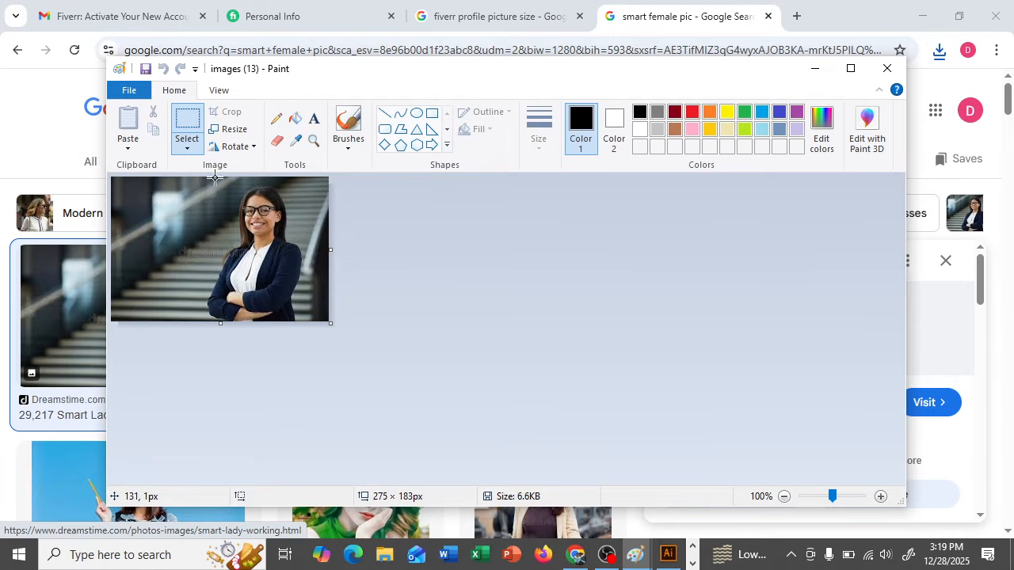
pyautogui.moveTo(215, 177)
pyautogui.mouseDown()
pyautogui.moveTo(287, 281)
pyautogui.moveTo(306, 289)
pyautogui.mouseUp()
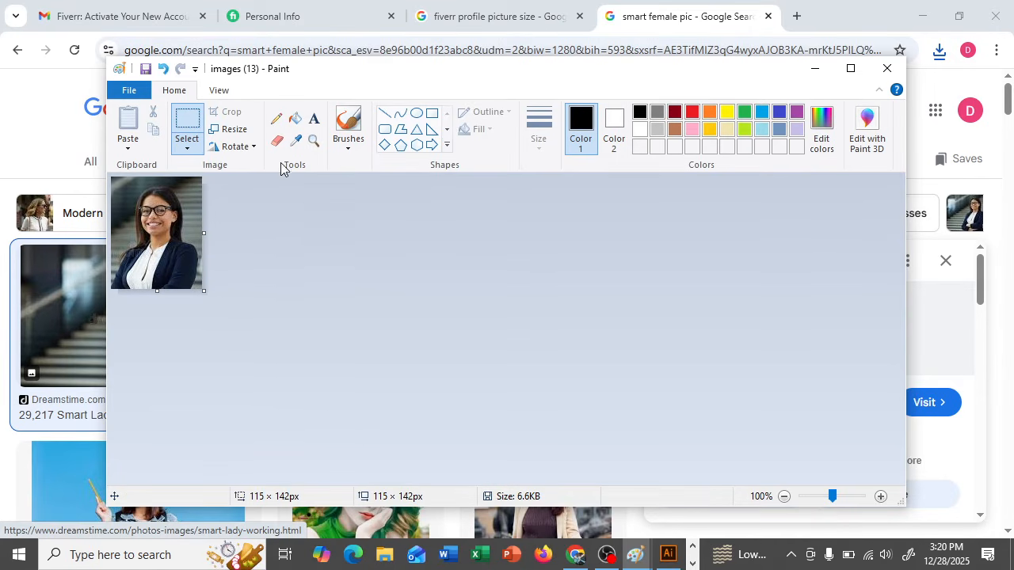
pyautogui.click(226, 112)
# Trim the edges of the cropped portrait further, down to an area of about 103 × 126 px.
pyautogui.scroll(3, 181, 228)
pyautogui.scroll(-3, 208, 236)
pyautogui.scroll(1, 208, 237)
pyautogui.scroll(-1, 209, 238)
pyautogui.moveTo(116, 182)
pyautogui.mouseDown()
pyautogui.moveTo(179, 236)
pyautogui.moveTo(197, 281)
pyautogui.mouseUp()
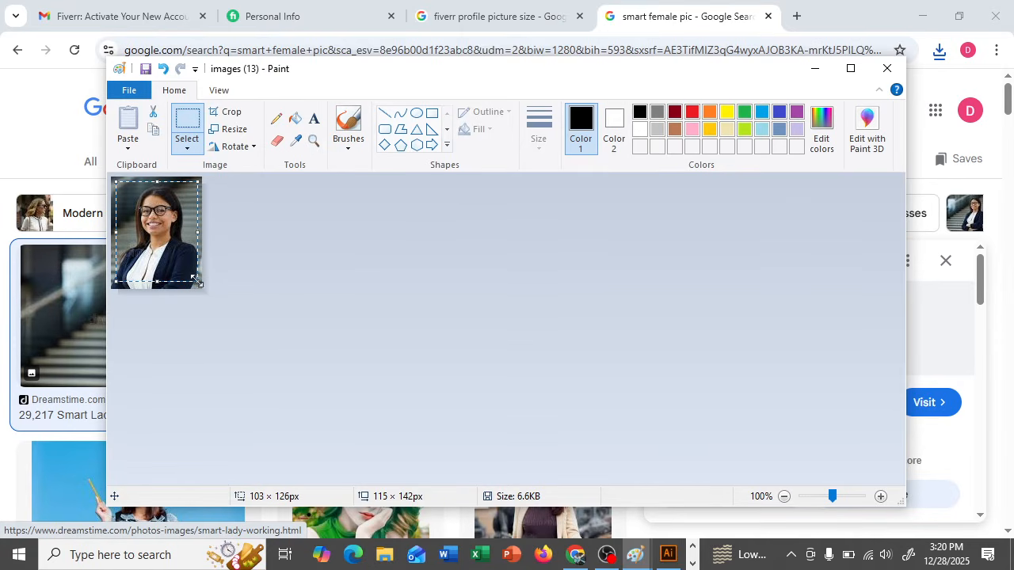
pyautogui.click(226, 112)
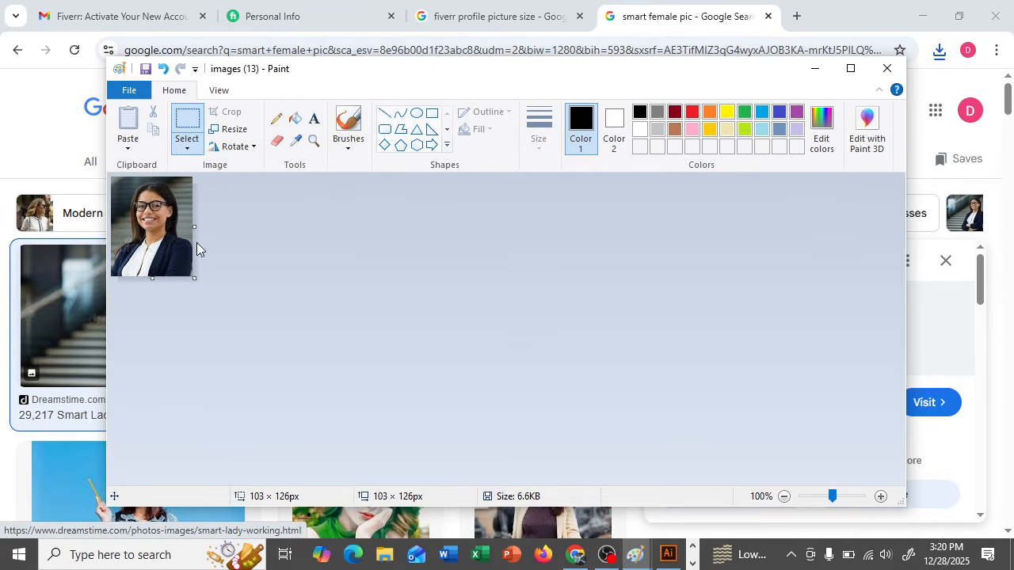
# Open the picture's resize settings and check the recommended Fiverr profile picture size in the Chrome search results.
pyautogui.click(235, 130)
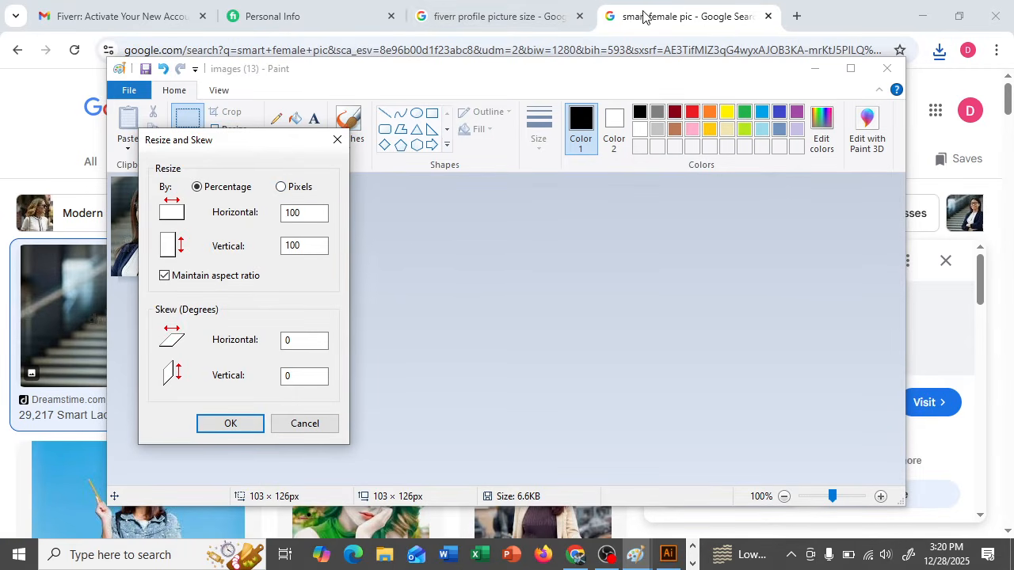
pyautogui.click(532, 13)
pyautogui.click(532, 12)
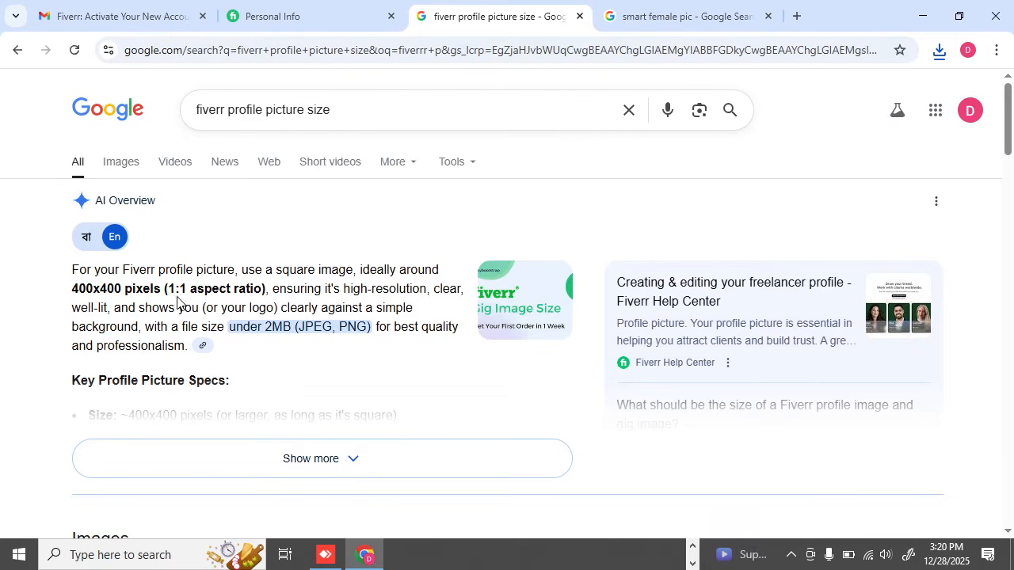
pyautogui.moveTo(163, 292); pyautogui.dragTo(136, 290)
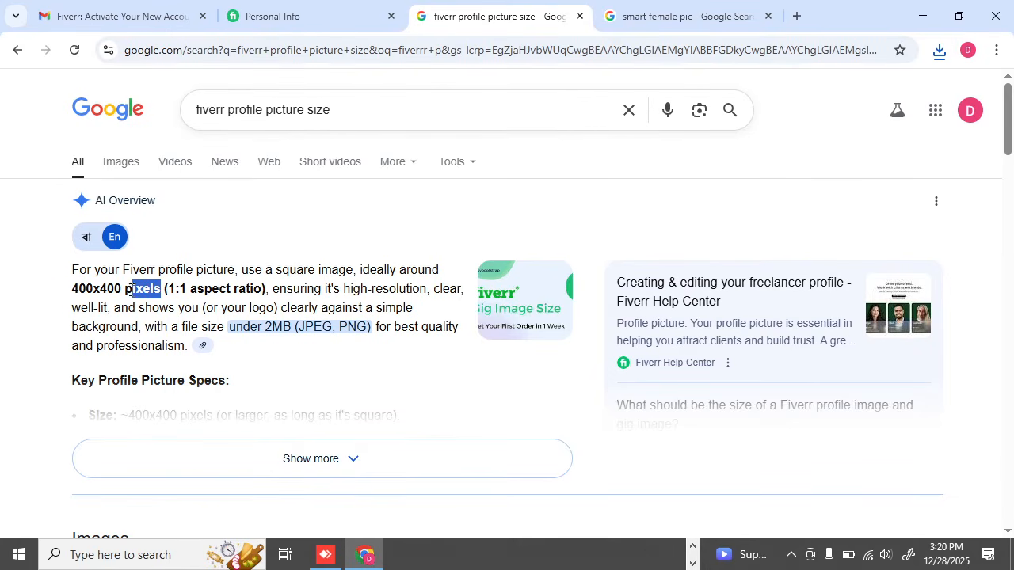
pyautogui.click(294, 24)
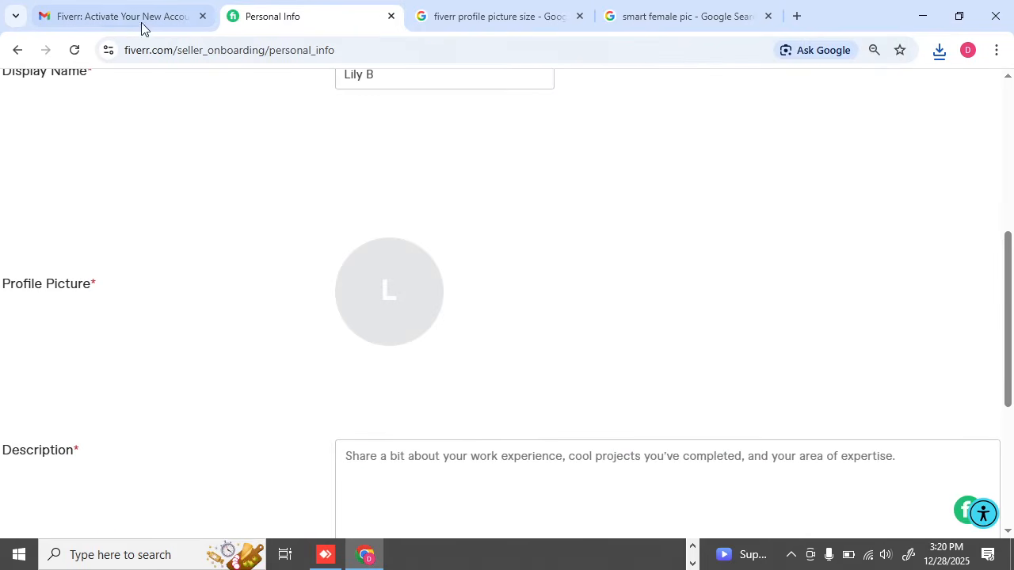
# Return to the "images (13)" Paint window and resize the picture to 400 × 400 pixels with the aspect ratio unlocked.
pyautogui.click(687, 548)
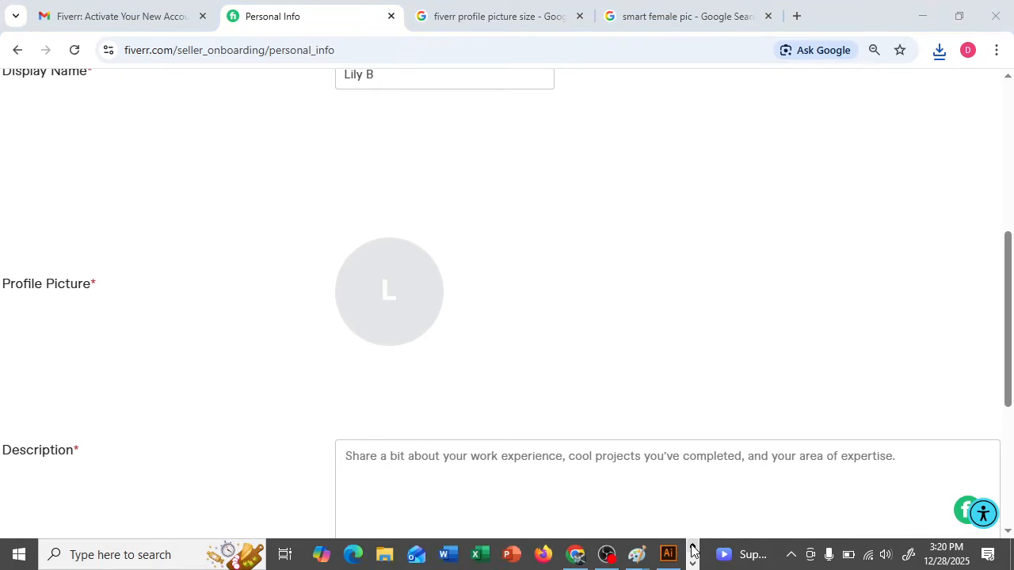
pyautogui.click(635, 555)
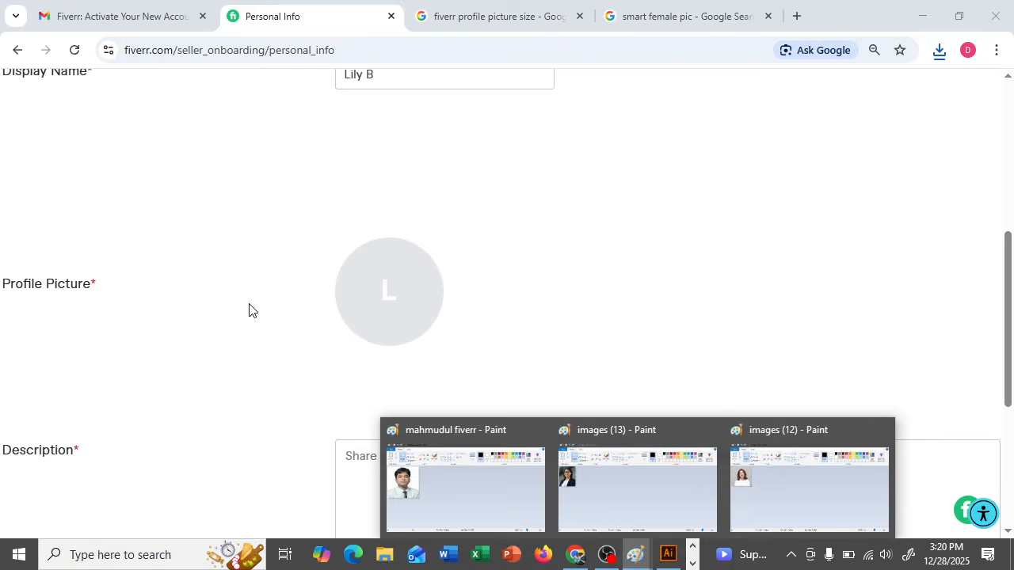
pyautogui.click(643, 485)
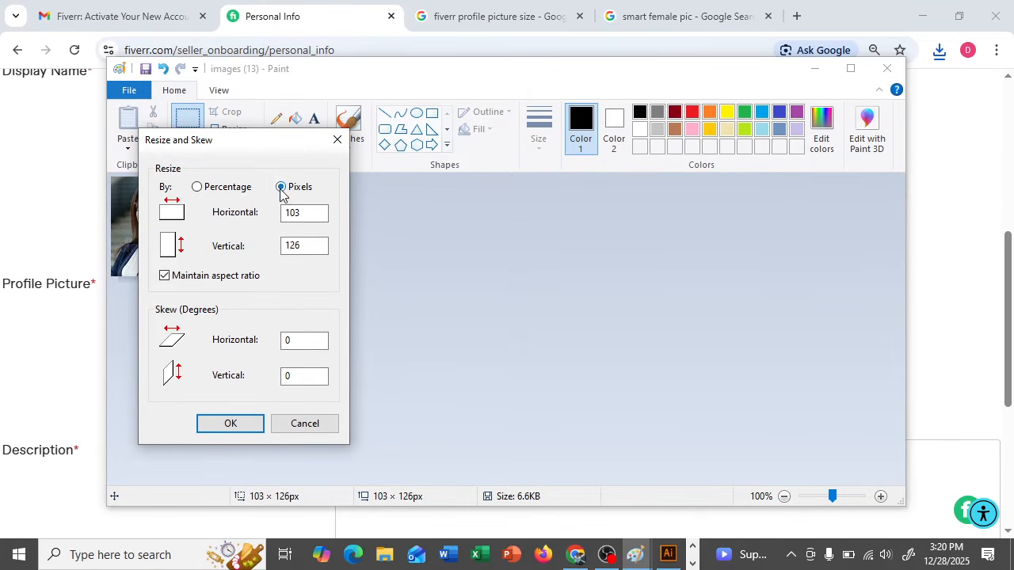
pyautogui.moveTo(311, 214); pyautogui.dragTo(249, 214)
pyautogui.write('400')
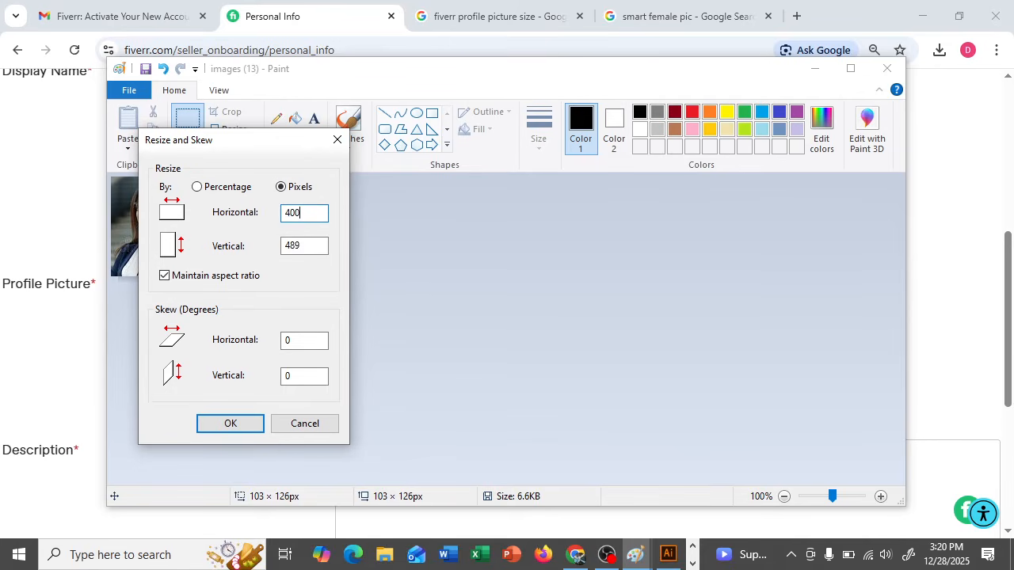
pyautogui.click(303, 246)
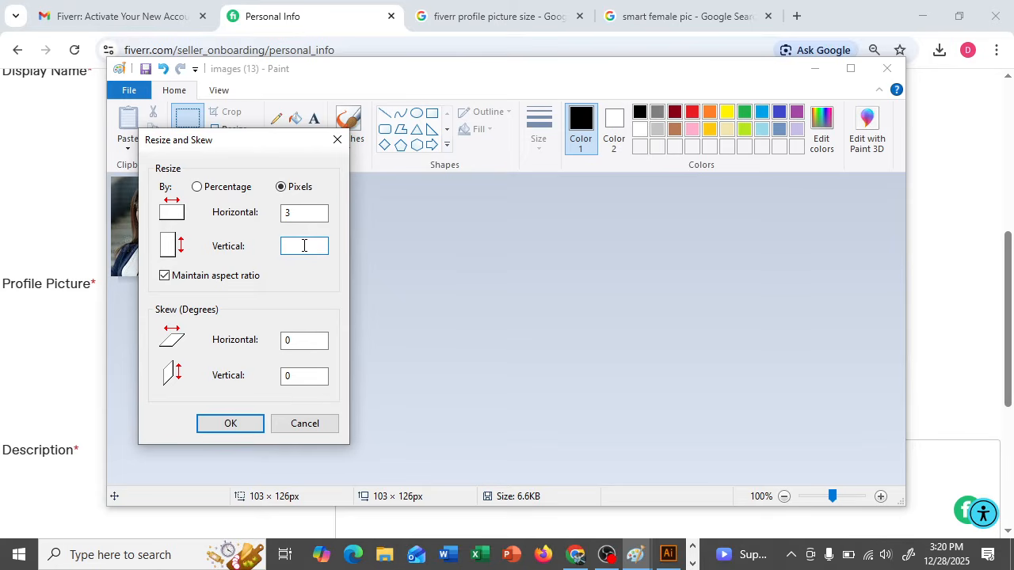
pyautogui.click(303, 214)
pyautogui.click(286, 212)
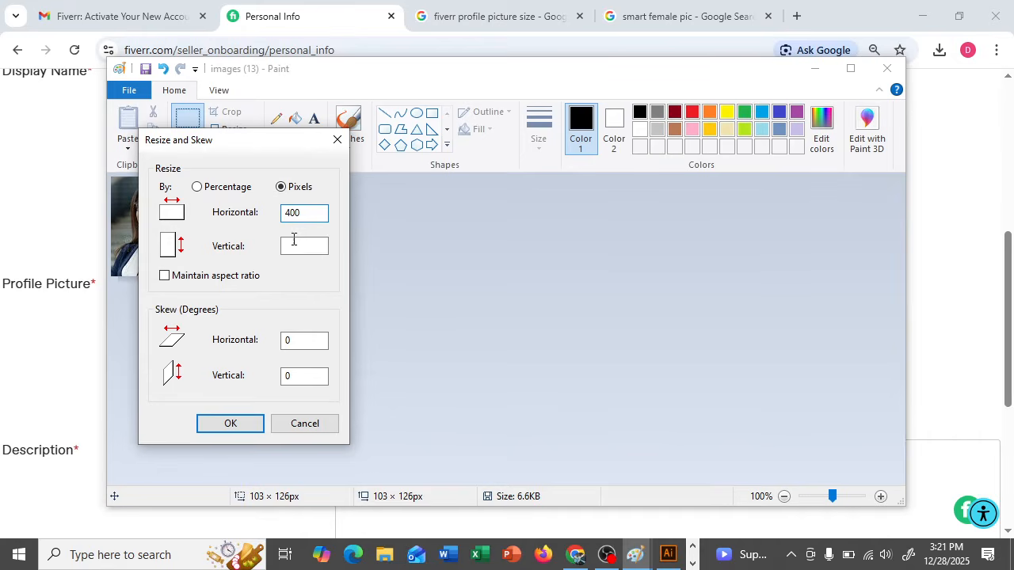
pyautogui.click(293, 244)
pyautogui.write('400')
pyautogui.click(229, 424)
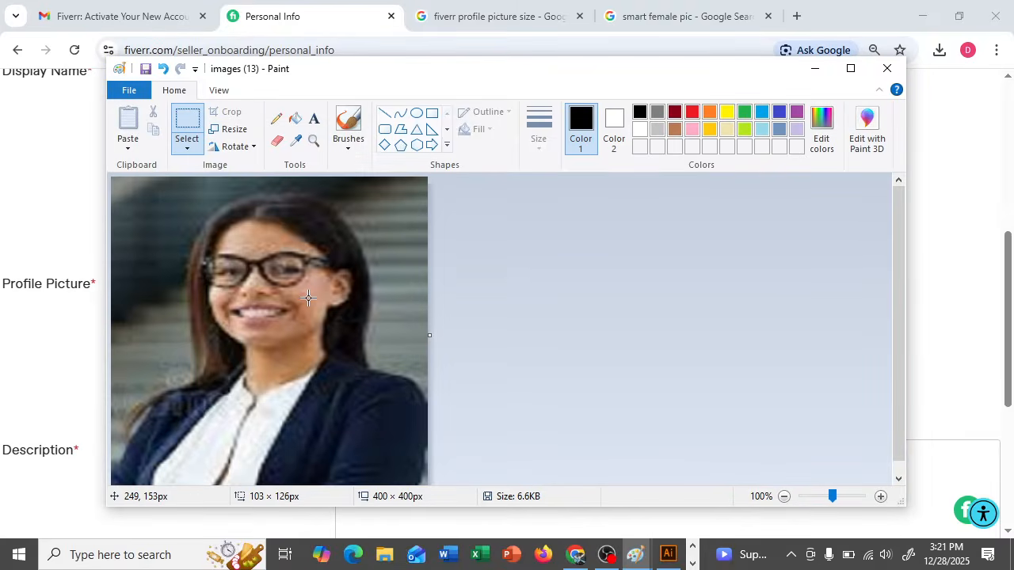
# Save the resized picture as a JPEG in the Downloads folder, named with the seller's first name followed by "fiverr pic".
pyautogui.scroll(-1, 308, 298)
pyautogui.scroll(-1, 238, 281)
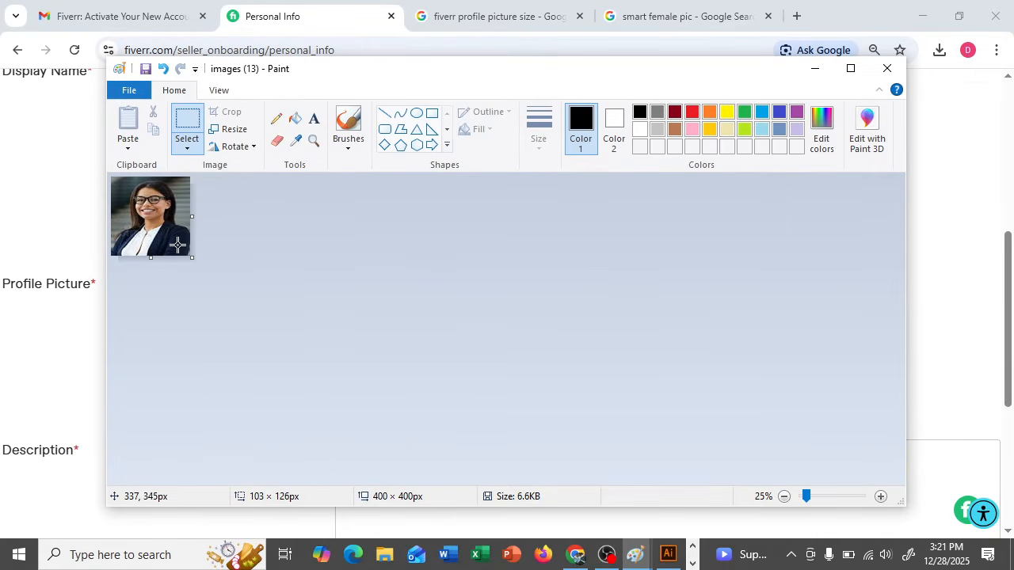
pyautogui.click(125, 93)
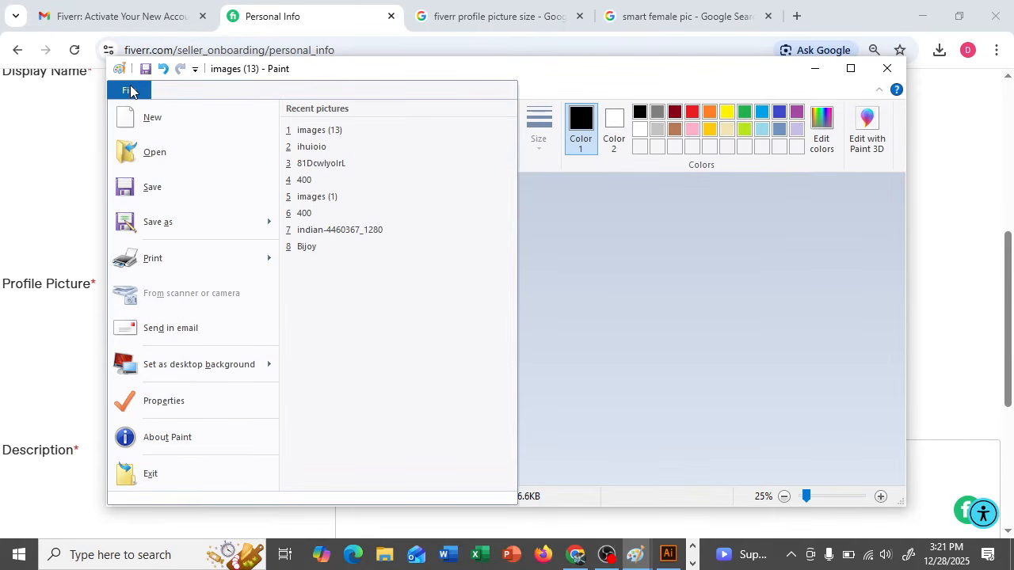
pyautogui.moveTo(159, 230)
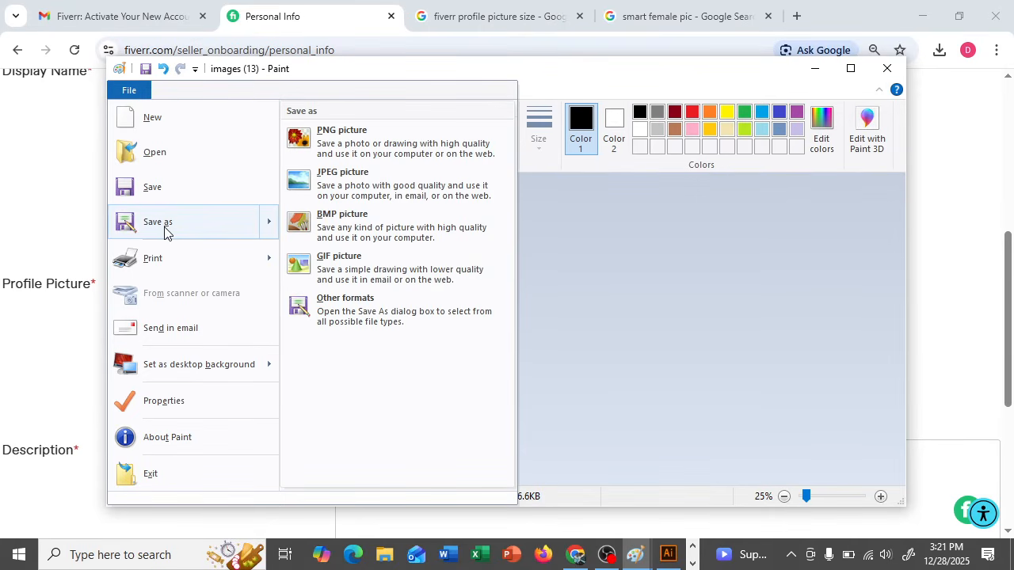
pyautogui.click(366, 186)
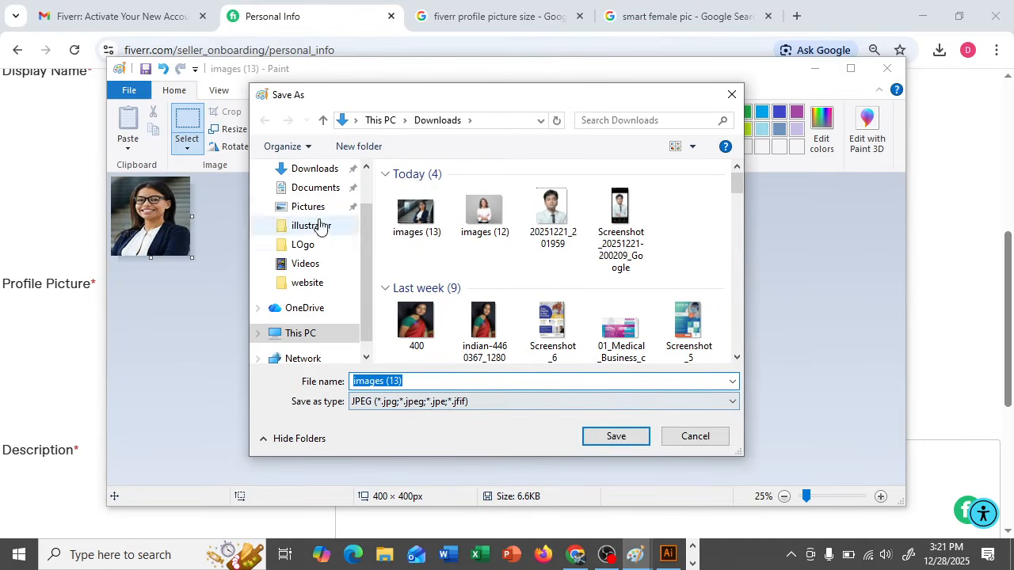
pyautogui.scroll(1, 319, 184)
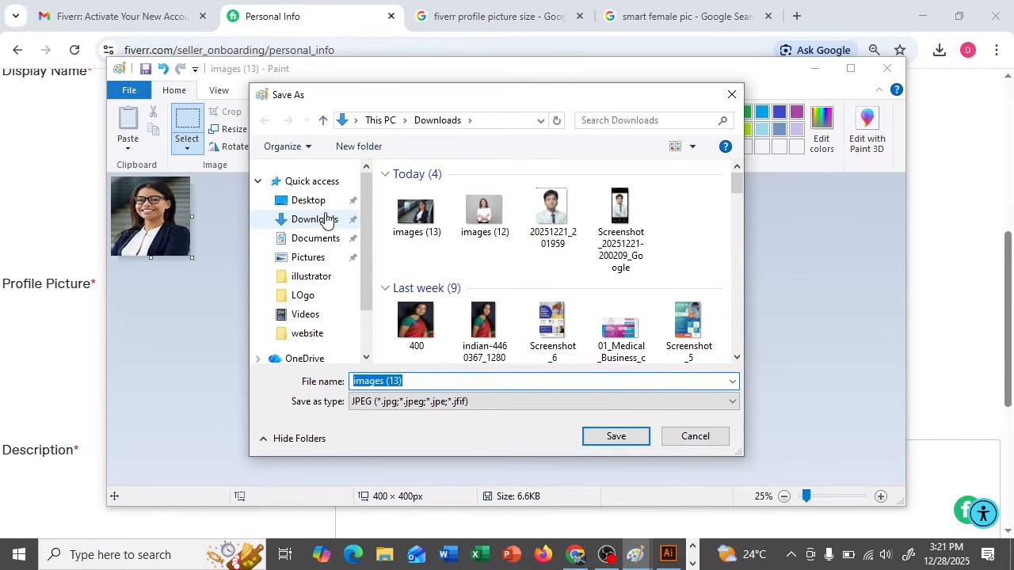
pyautogui.click(315, 220)
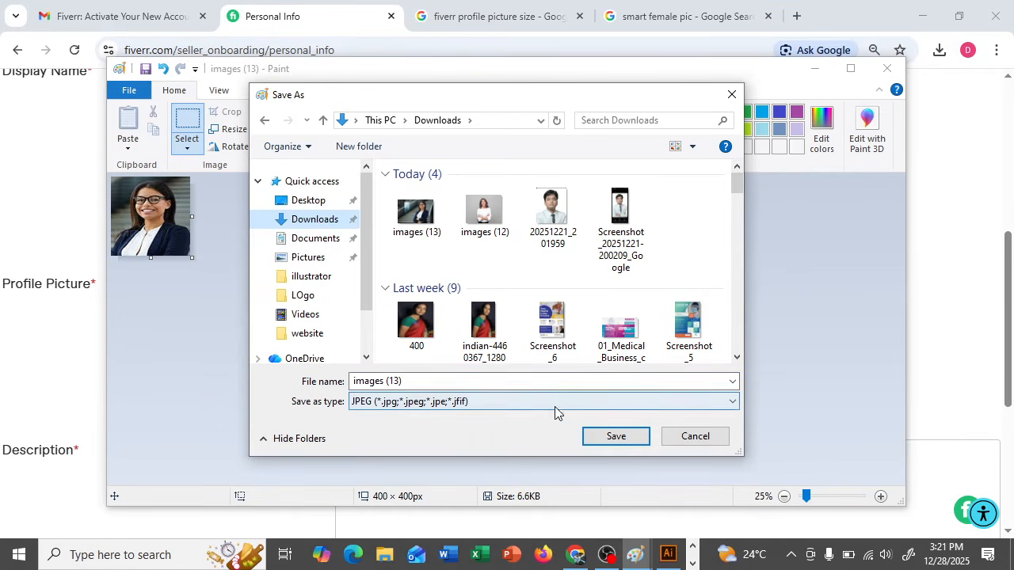
pyautogui.click(444, 381)
pyautogui.press('BackSpace')
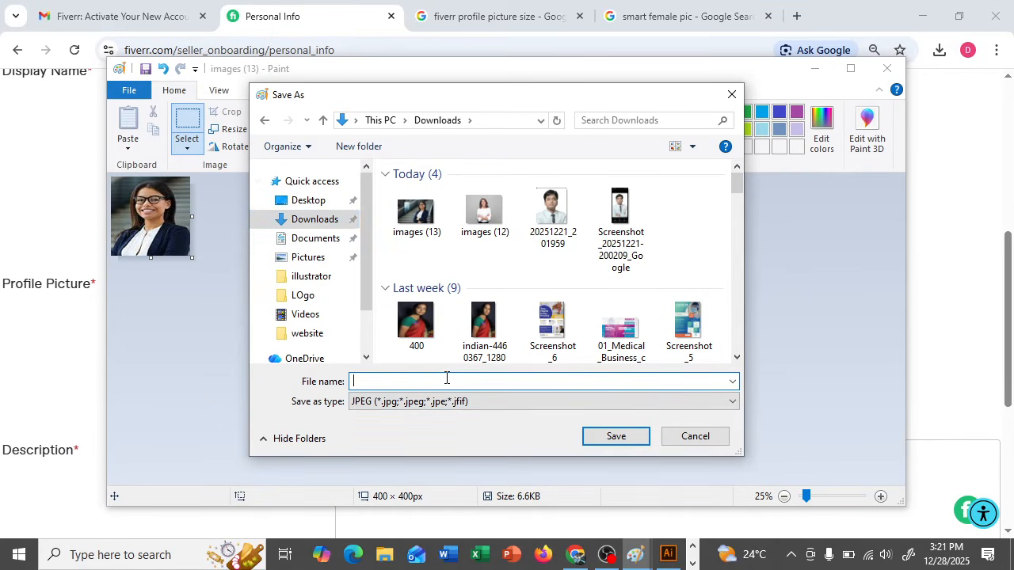
pyautogui.write('lily fiverr pic')
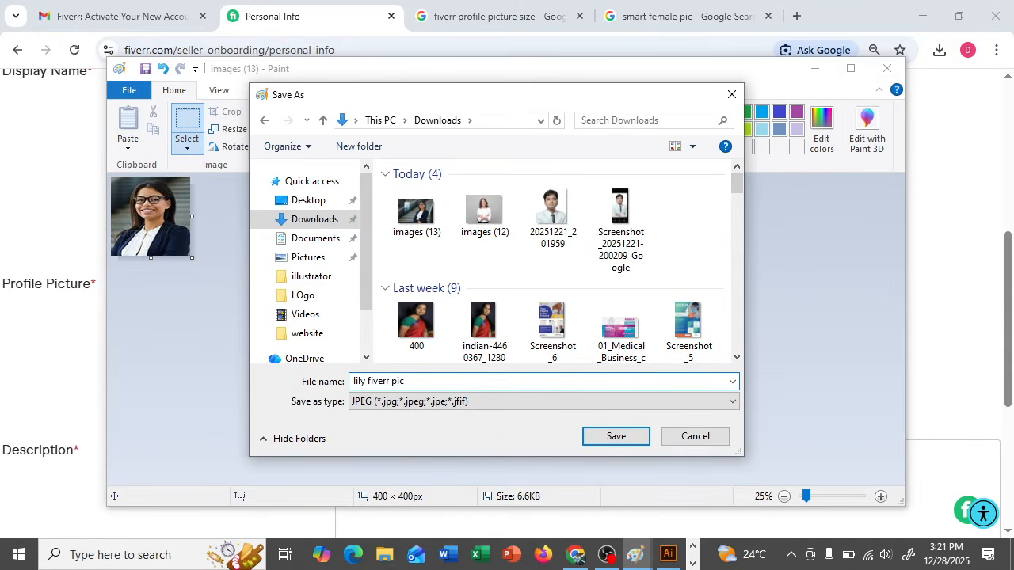
pyautogui.click(616, 437)
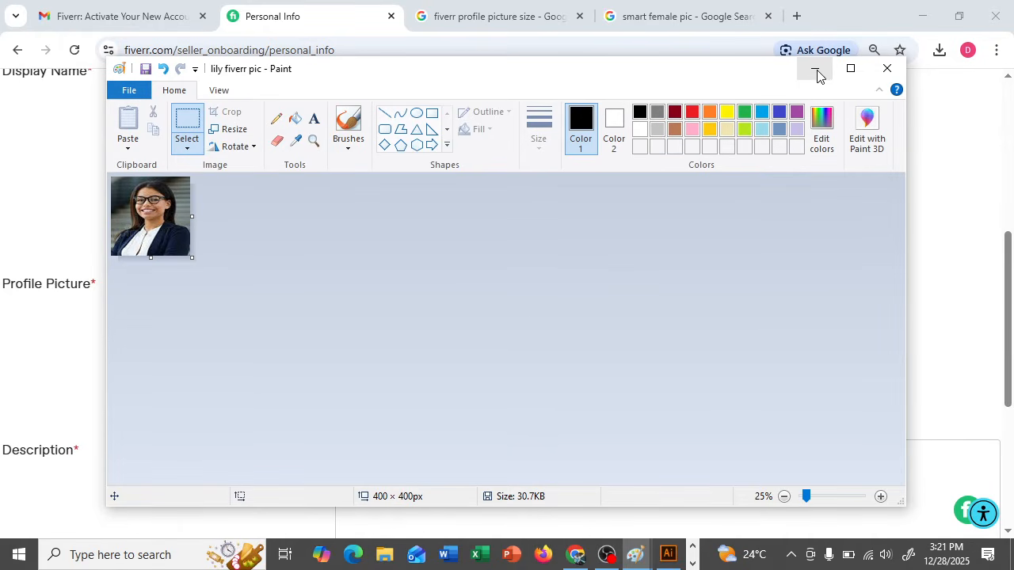
# Close Paint, minimize the browser and open the Downloads folder in File Explorer.
pyautogui.click(887, 69)
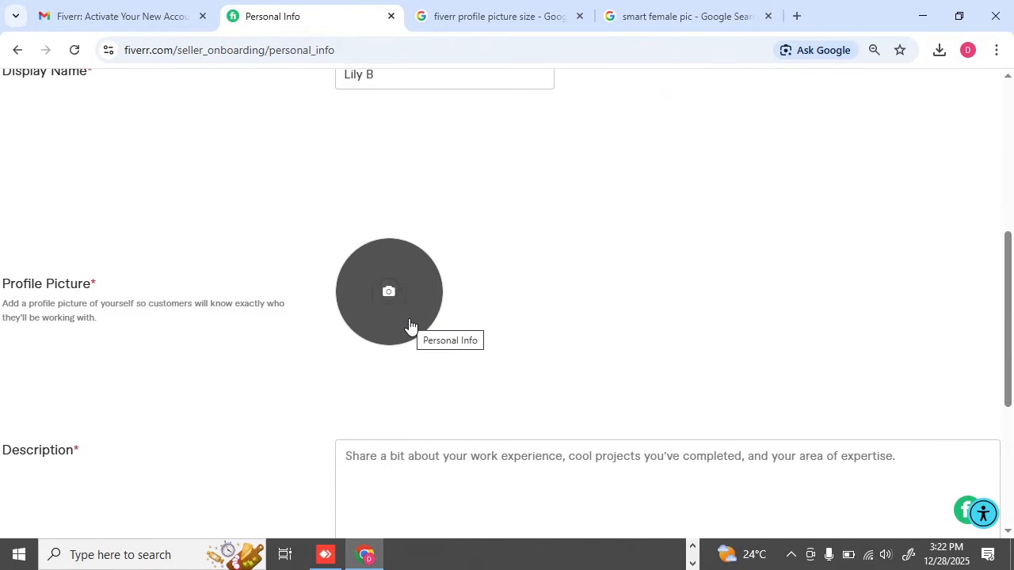
pyautogui.click(922, 20)
pyautogui.click(922, 20)
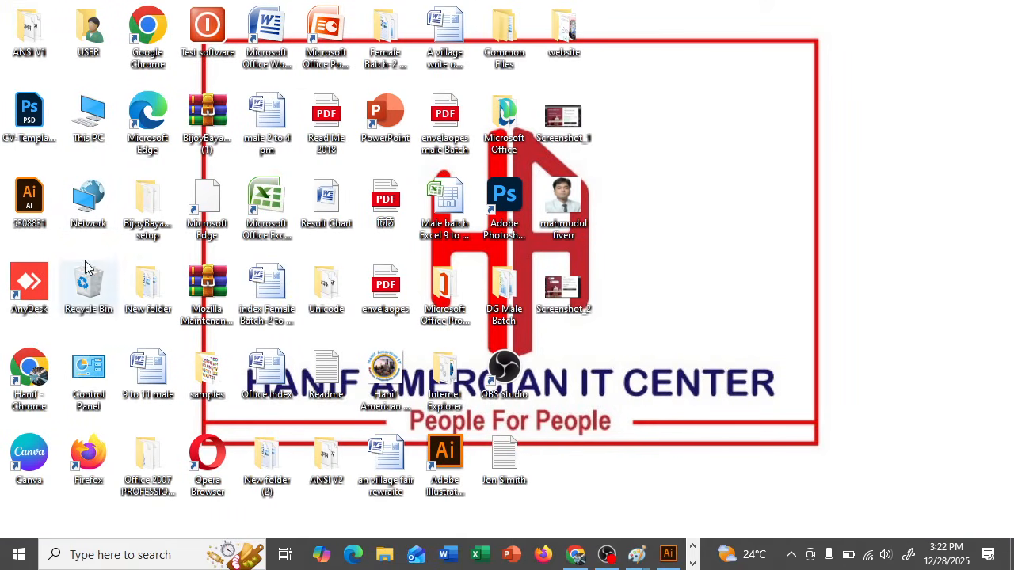
pyautogui.click(92, 129)
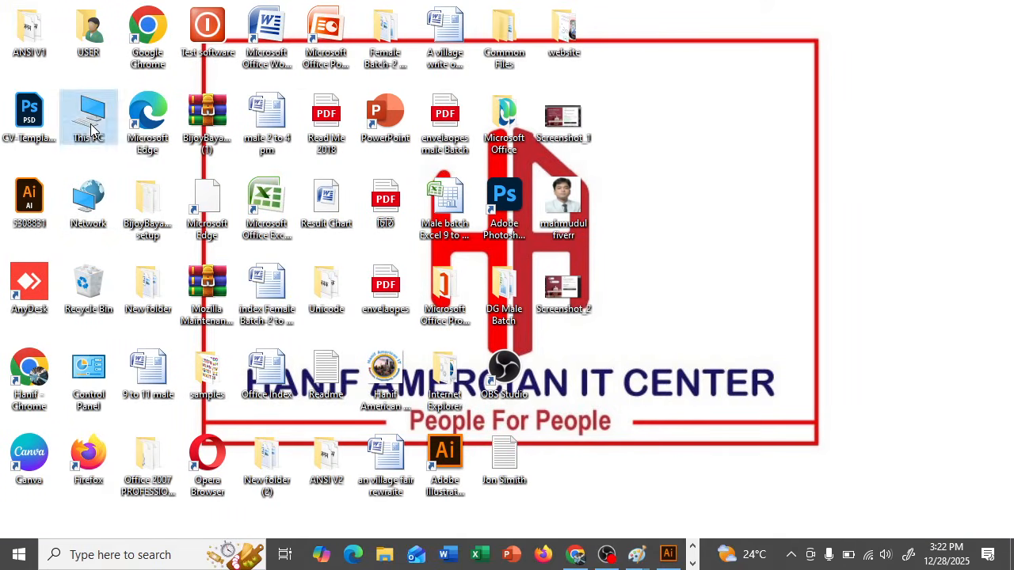
pyautogui.doubleClick(91, 129)
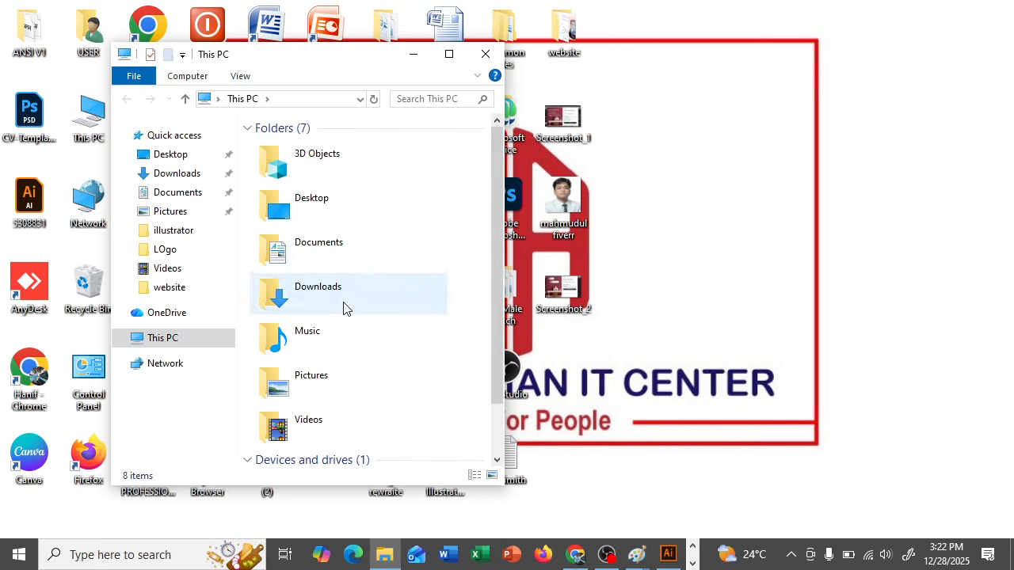
pyautogui.scroll(-1, 343, 308)
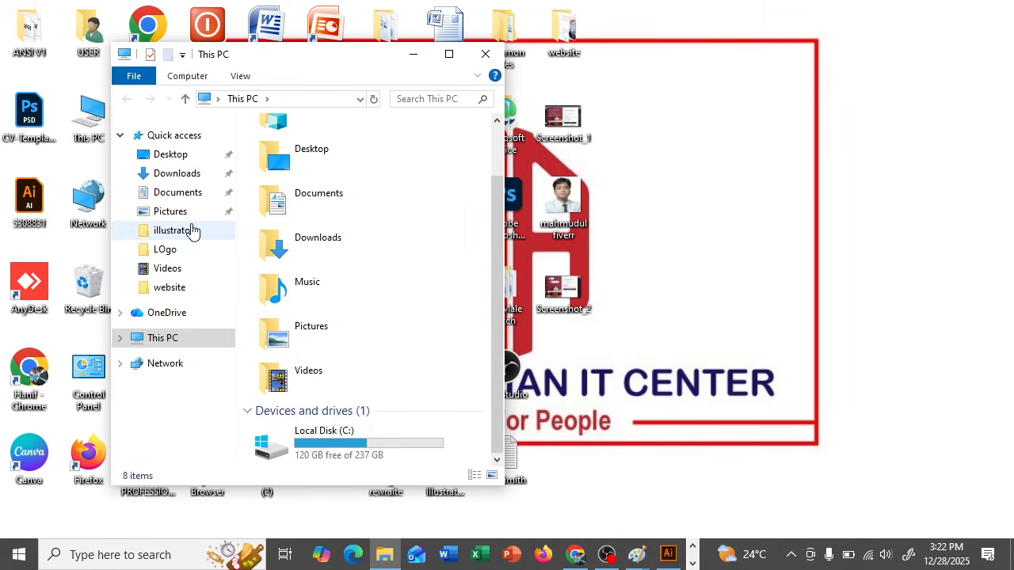
pyautogui.click(194, 179)
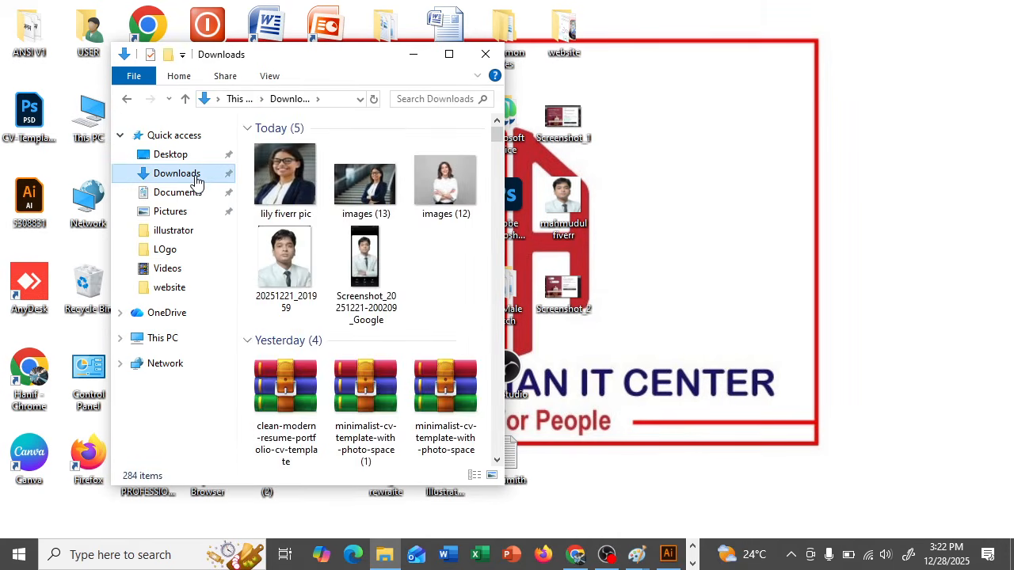
# Open the file properties of the resized profile picture in Downloads.
pyautogui.doubleClick(286, 171)
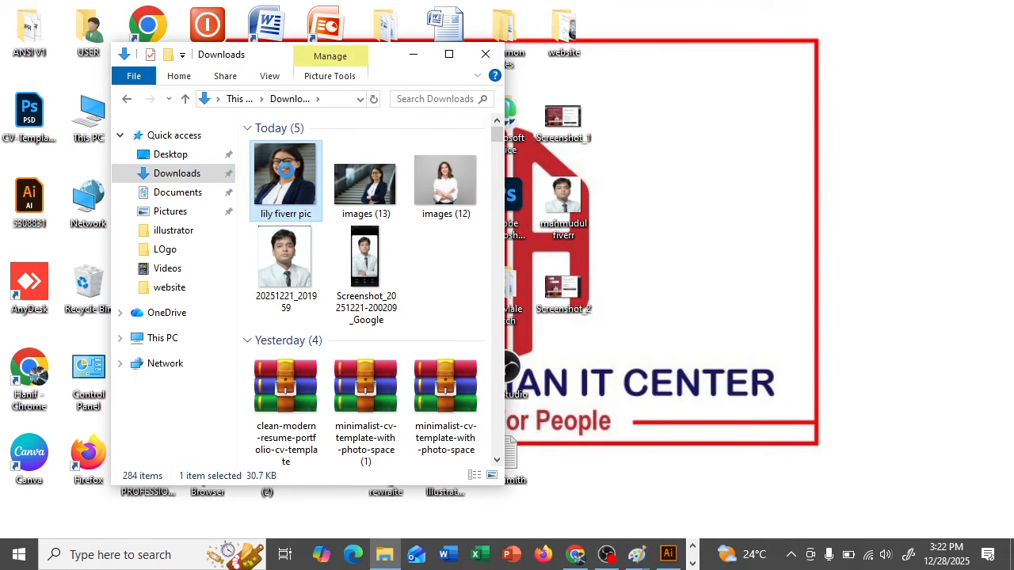
pyautogui.rightClick(287, 174)
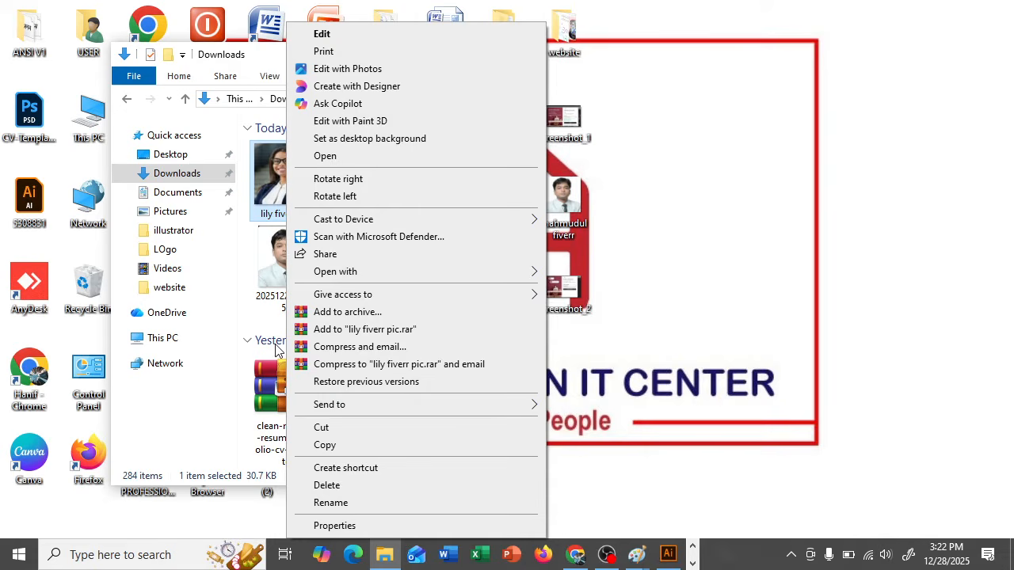
pyautogui.click(317, 526)
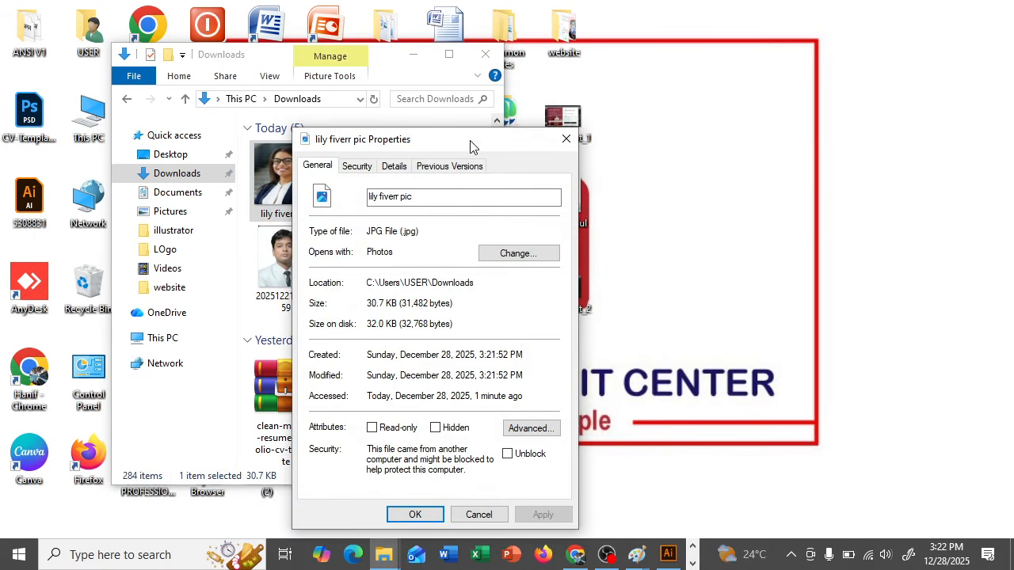
pyautogui.moveTo(472, 145); pyautogui.dragTo(710, 91)
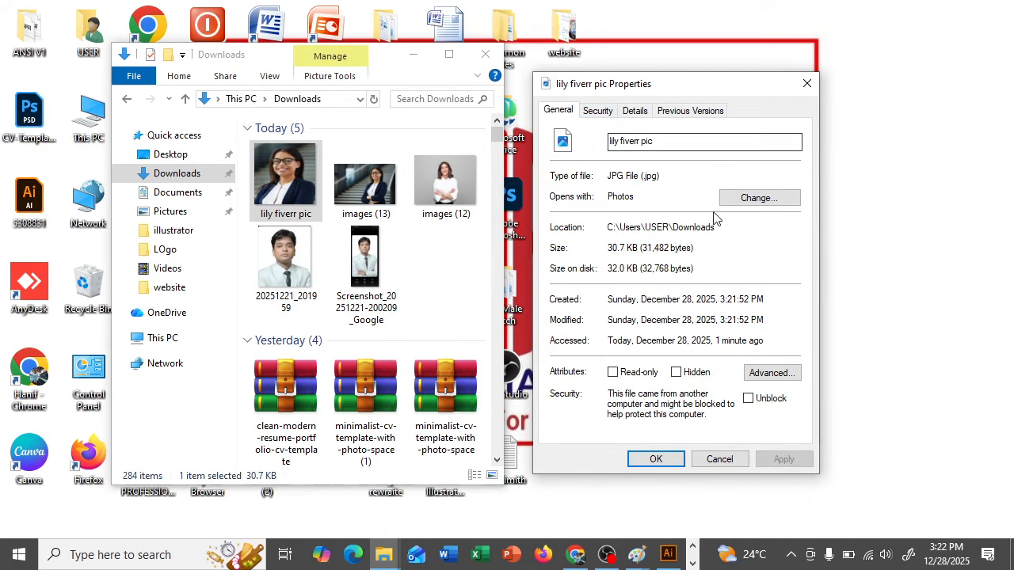
# Replace the picture's file name with "Digital Marketer".
pyautogui.click(665, 141)
pyautogui.hotkey('ctrl', 'a')
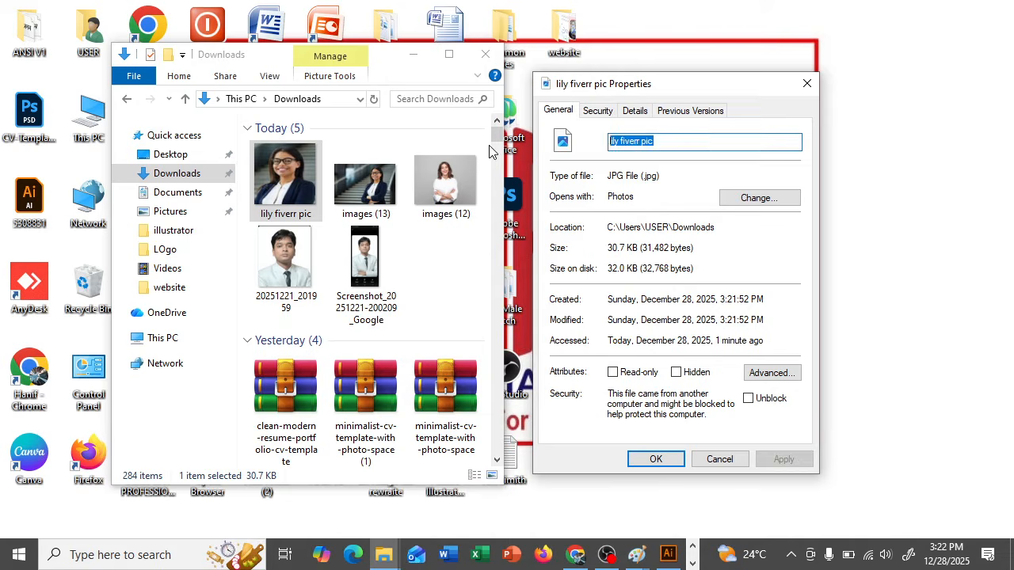
pyautogui.press('BackSpace')
pyautogui.write('al')
pyautogui.press('BackSpace')
pyautogui.press('BackSpace')
pyautogui.write('Digital m')
pyautogui.press('BackSpace')
pyautogui.write('Ma')
pyautogui.write('rketer')
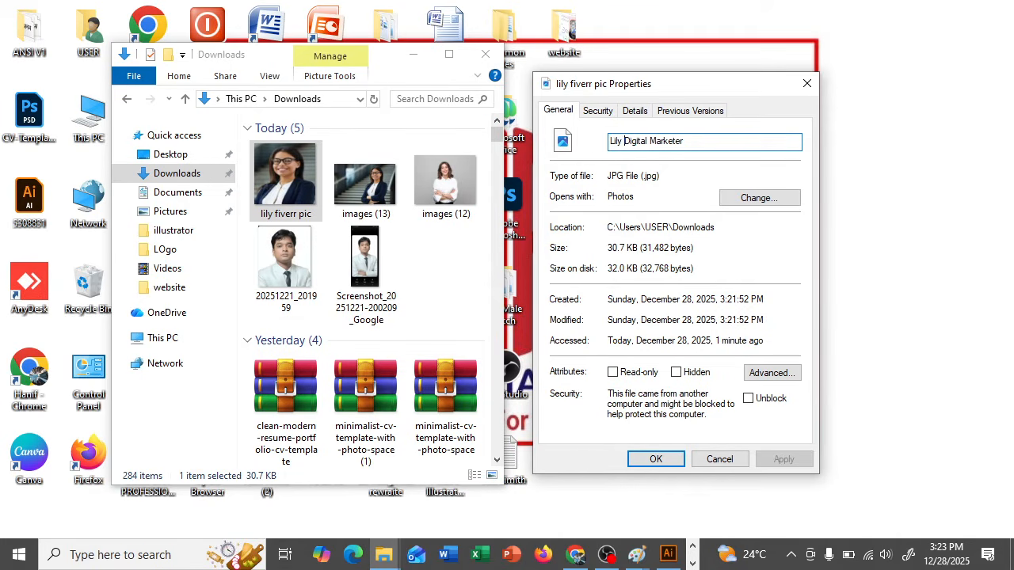
# Put the seller's full name before the job title in the file name, lowercase "digital", and apply the rename.
pyautogui.press('BackSpace')
pyautogui.press('BackSpace')
pyautogui.press('BackSpace')
pyautogui.write('un')
pyautogui.press('BackSpace')
pyautogui.write('m')
pyautogui.press('BackSpace')
pyautogui.write('D')
pyautogui.press('BackSpace')
pyautogui.write('d')
pyautogui.click(735, 139)
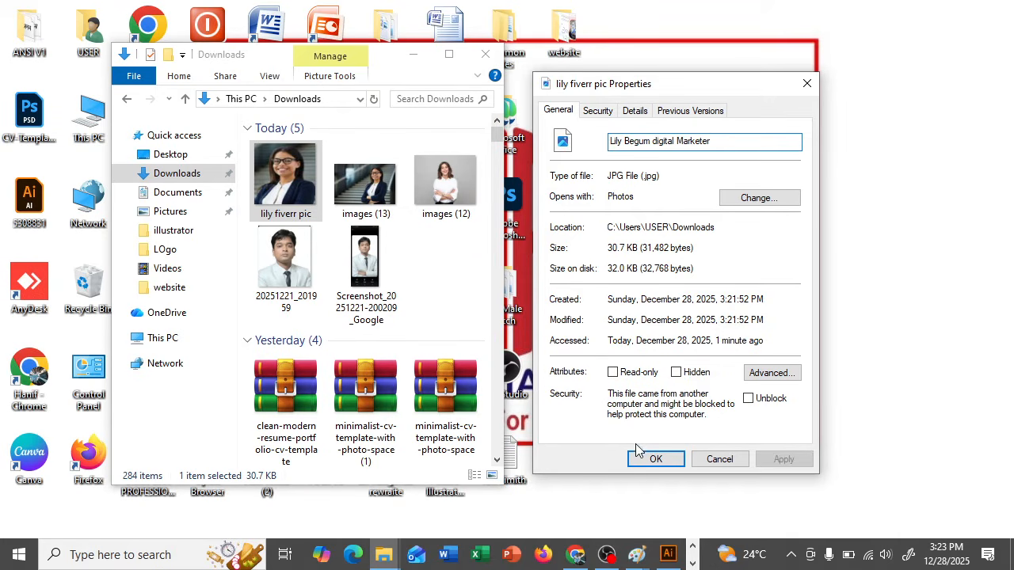
pyautogui.click(656, 459)
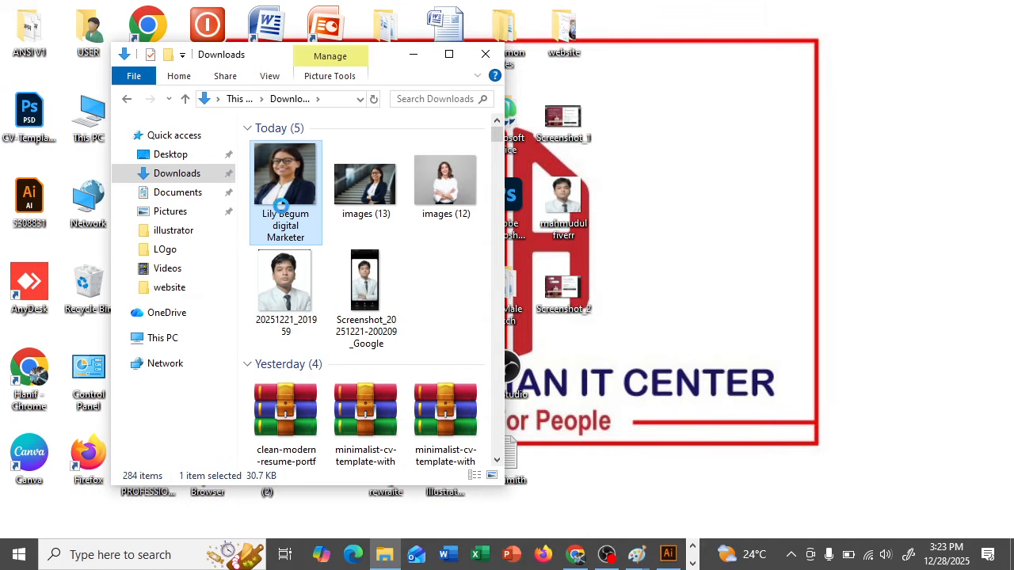
# Reopen the renamed picture's properties and show its detailed metadata.
pyautogui.rightClick(282, 211)
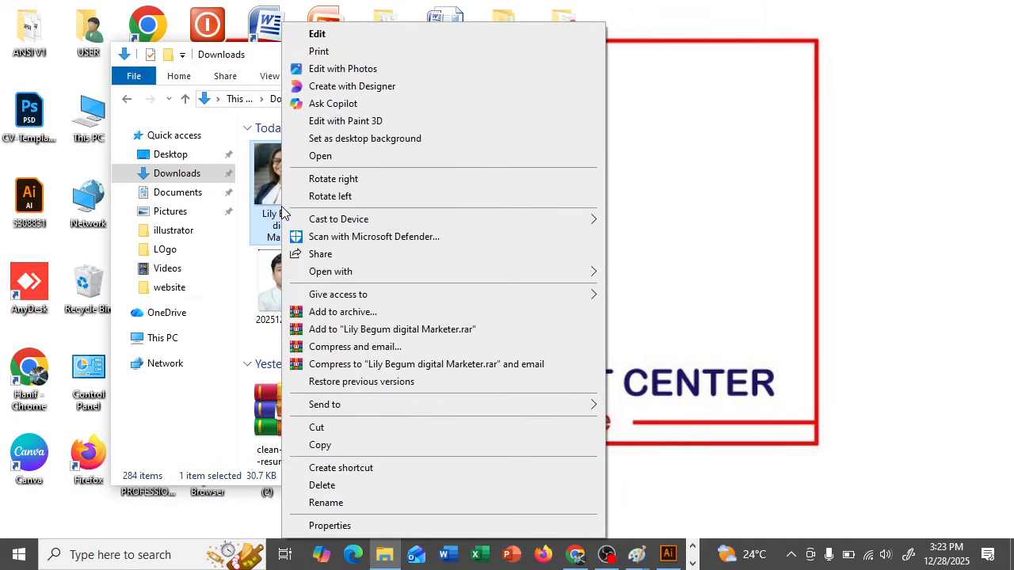
pyautogui.click(328, 526)
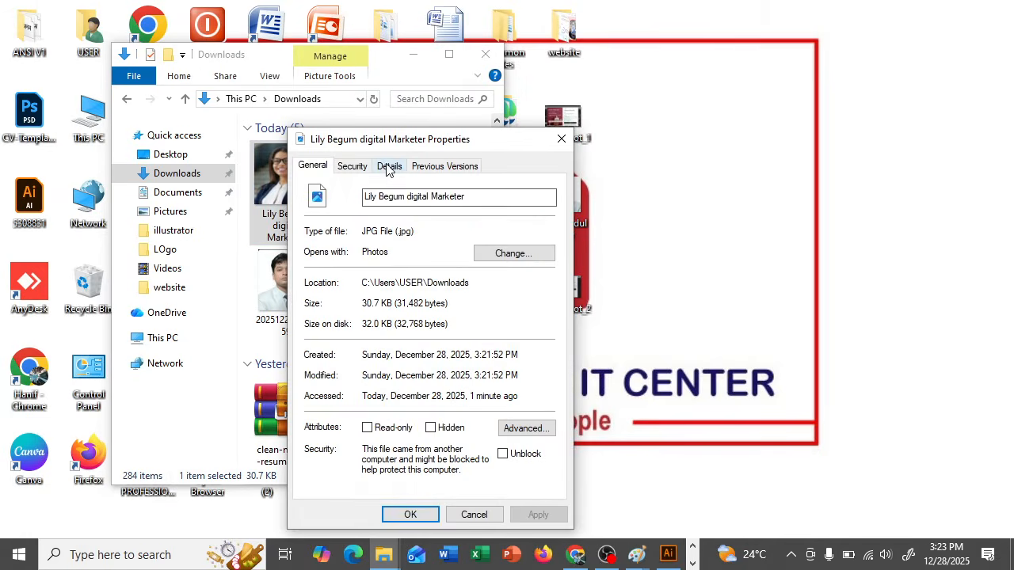
pyautogui.moveTo(413, 150); pyautogui.dragTo(646, 112)
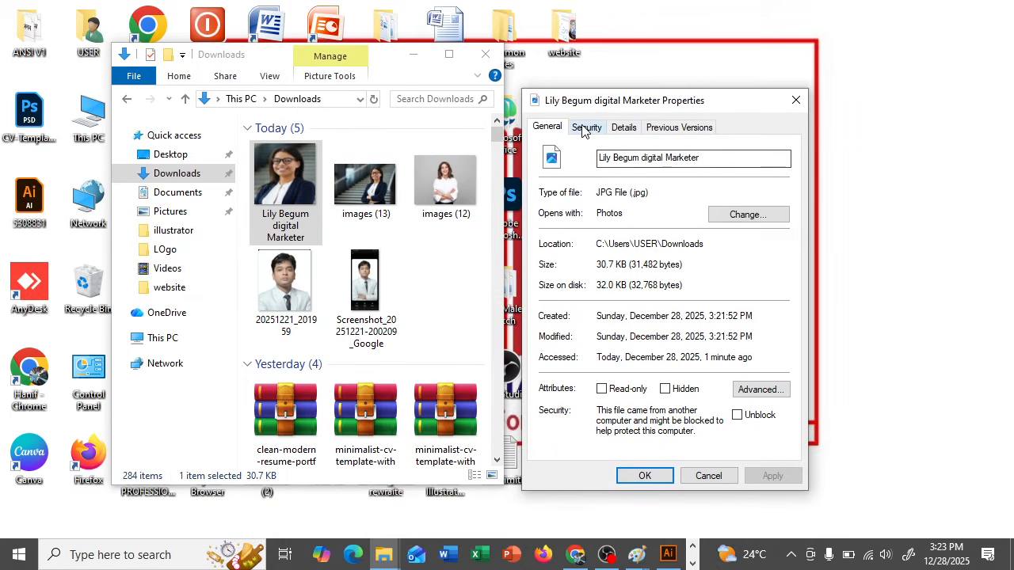
pyautogui.click(585, 128)
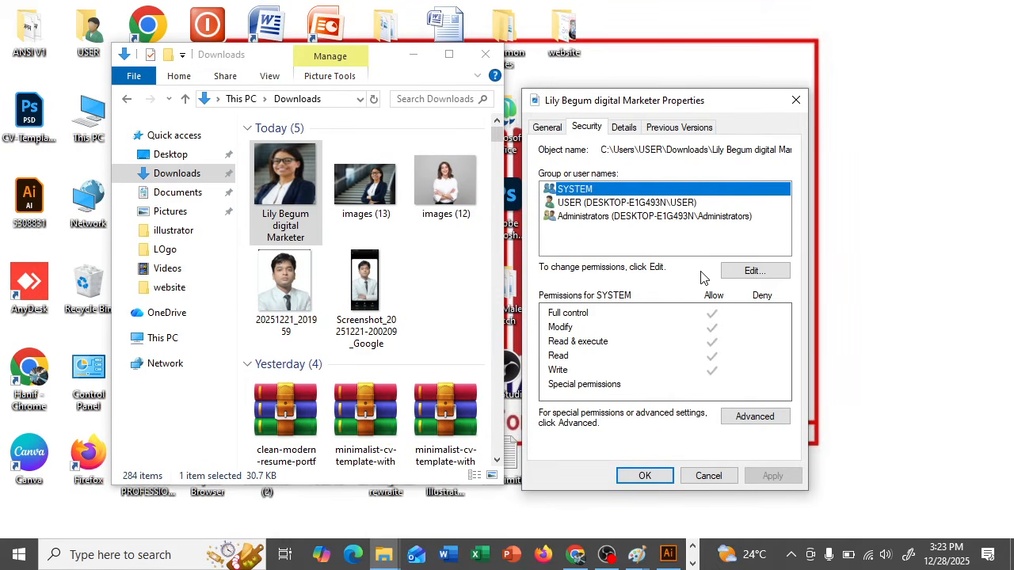
pyautogui.click(626, 128)
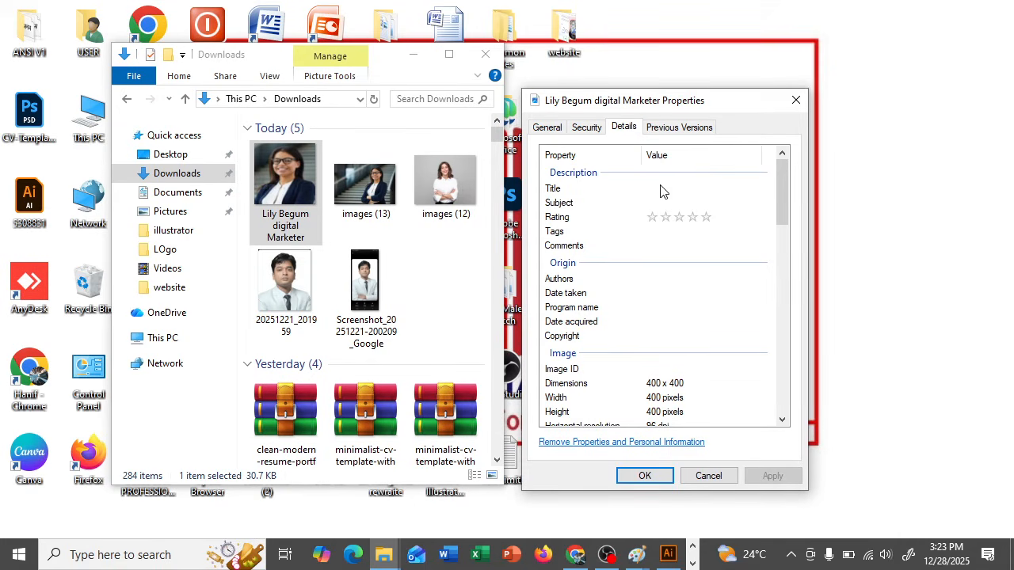
# Set the picture's title metadata to "Professional Digital Marketer".
pyautogui.click(564, 192)
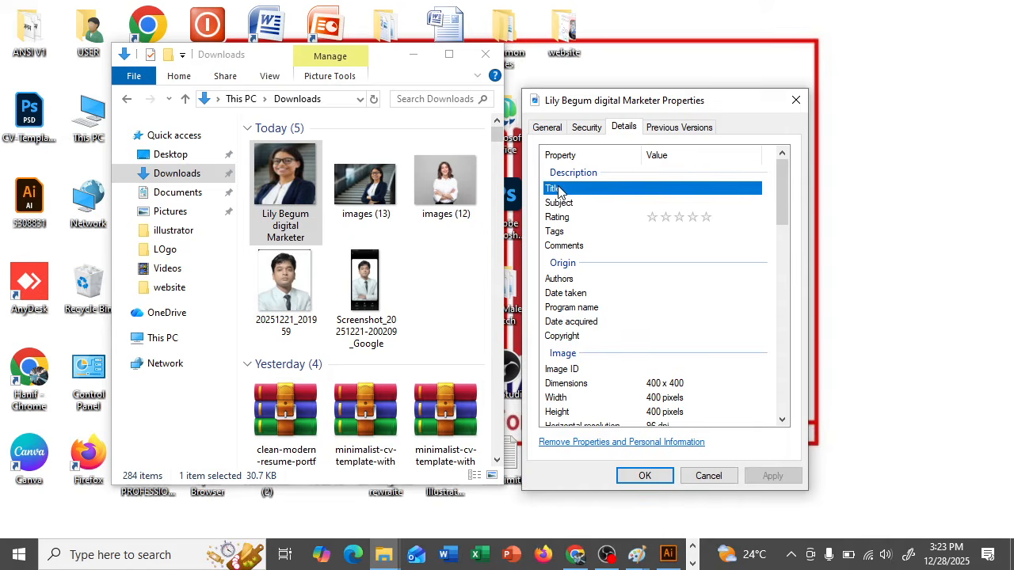
pyautogui.click(679, 193)
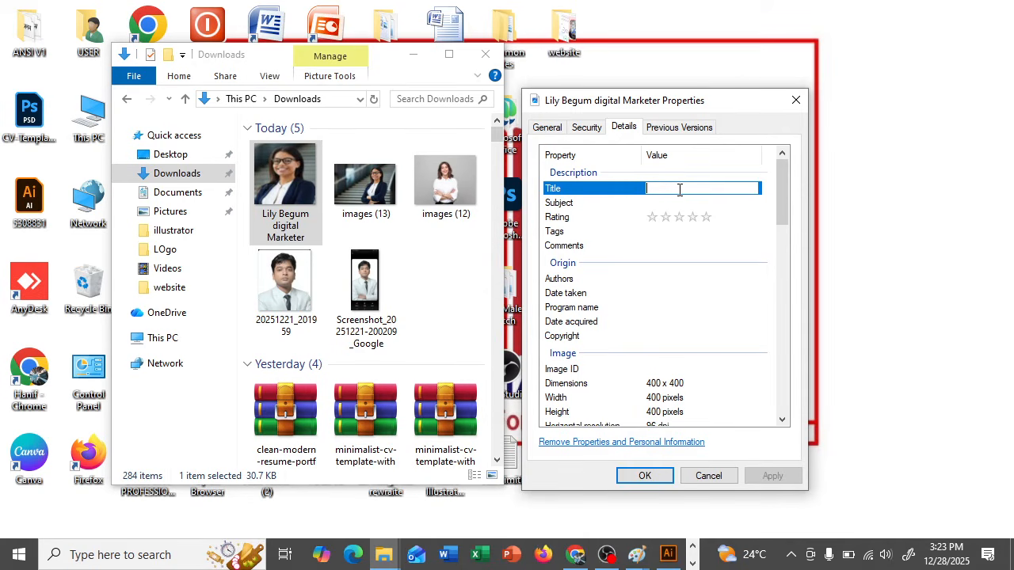
pyautogui.write('Professional Digital Markert')
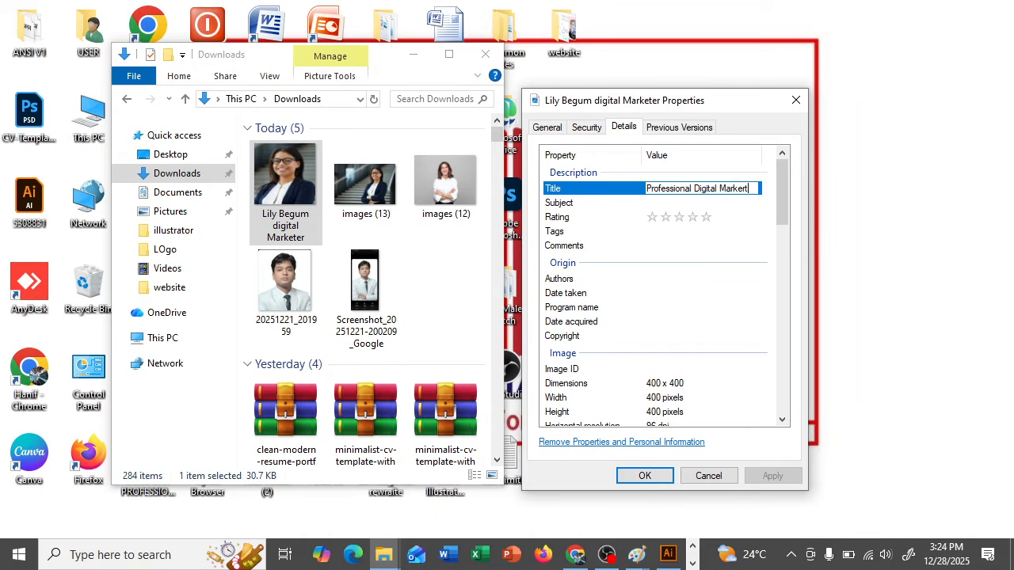
pyautogui.press('BackSpace')
pyautogui.press('BackSpace')
pyautogui.write('eter')
# Copy the title "Professional Digital Marketer" into the Subject property and set the picture's rating to five stars.
pyautogui.click(689, 204)
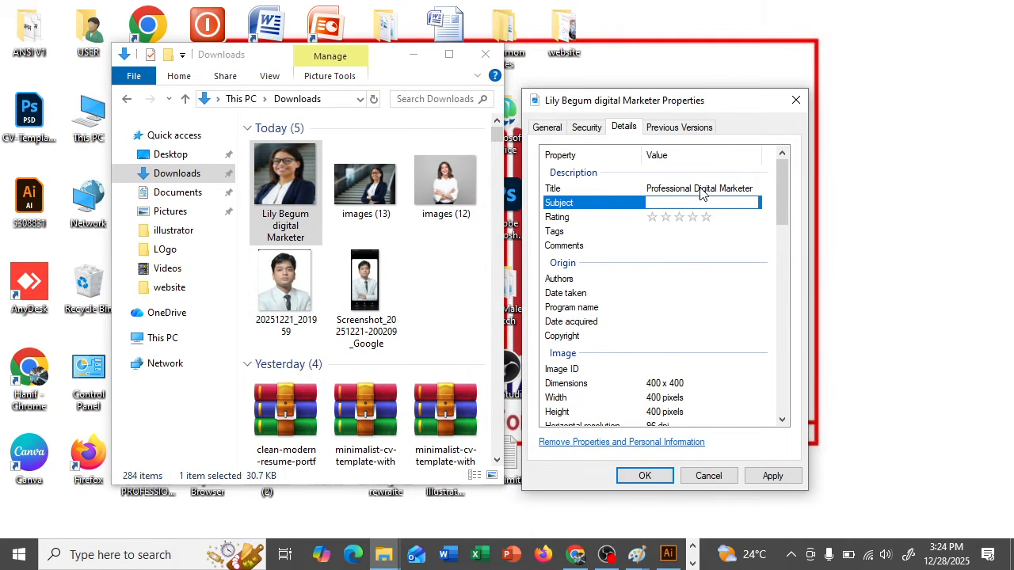
pyautogui.click(753, 189)
pyautogui.click(753, 188)
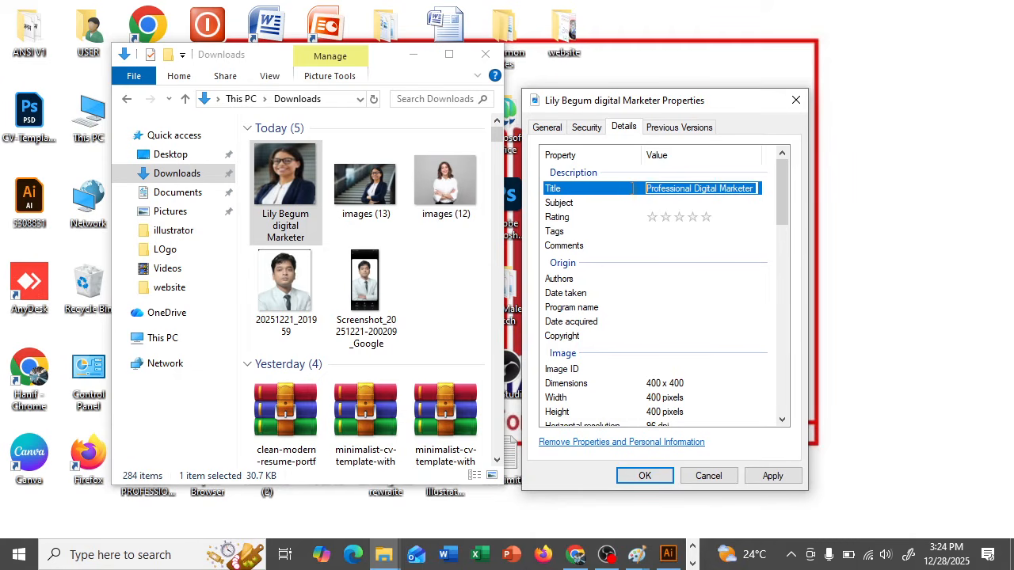
pyautogui.rightClick(731, 189)
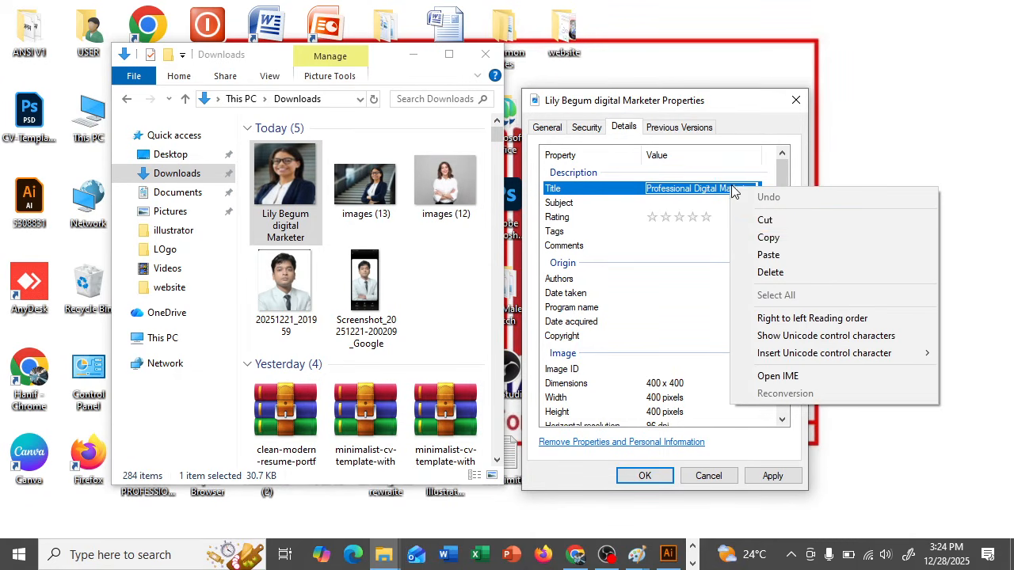
pyautogui.click(768, 239)
pyautogui.click(686, 203)
pyautogui.click(686, 203)
pyautogui.rightClick(686, 202)
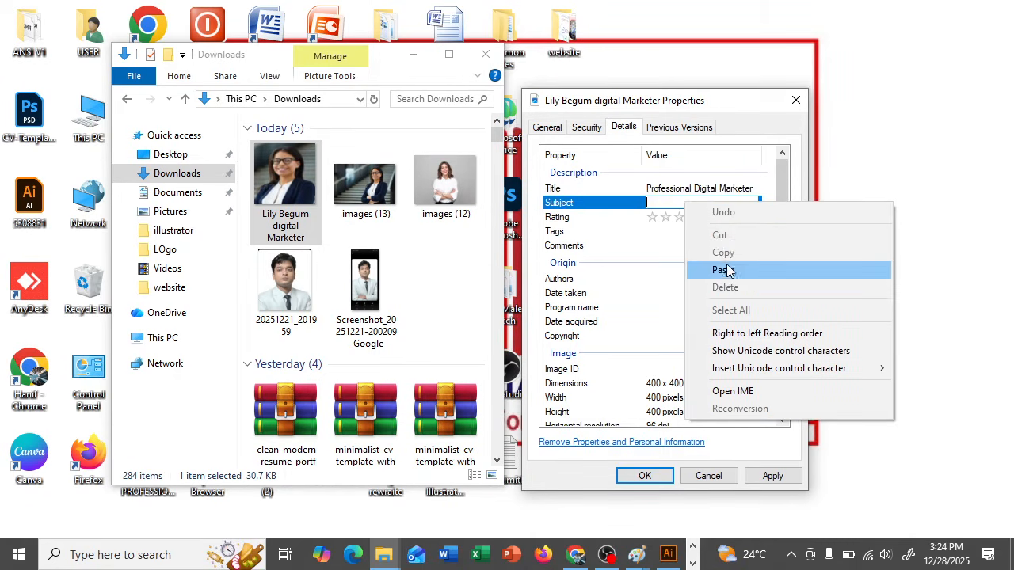
pyautogui.click(730, 269)
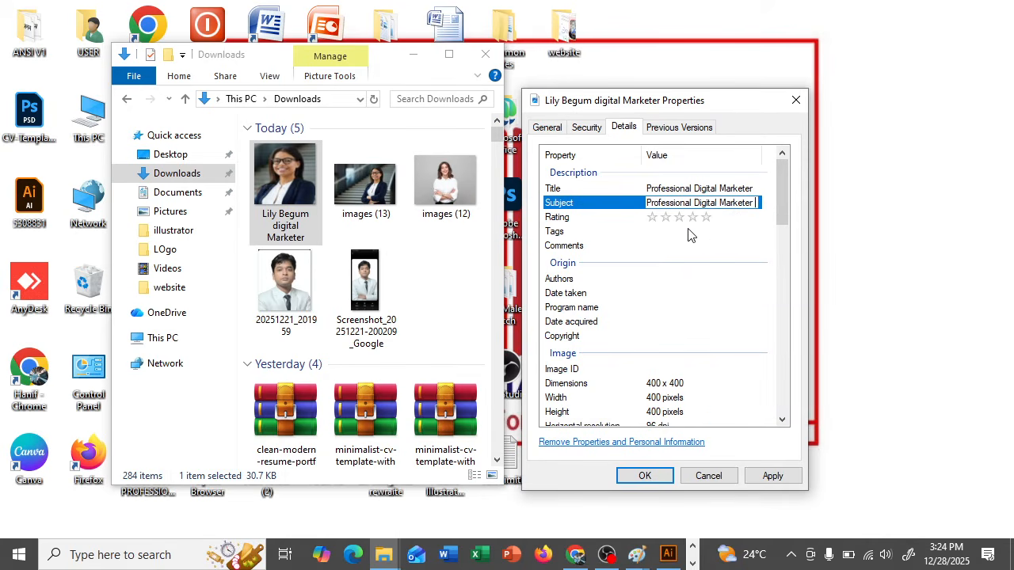
pyautogui.click(566, 220)
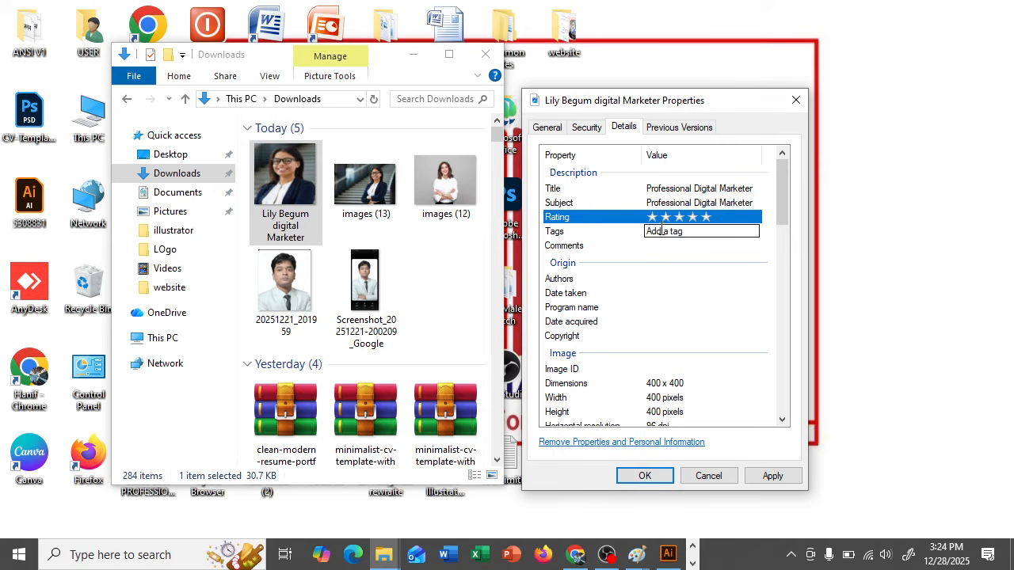
pyautogui.click(706, 219)
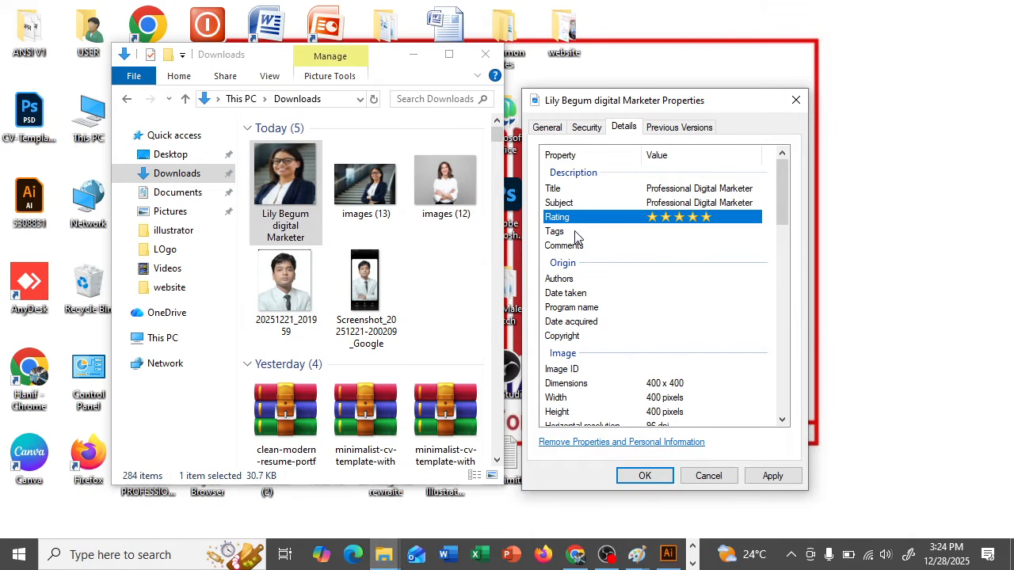
# Add the tag "digital marketer" to the picture's metadata.
pyautogui.click(672, 232)
pyautogui.click(677, 235)
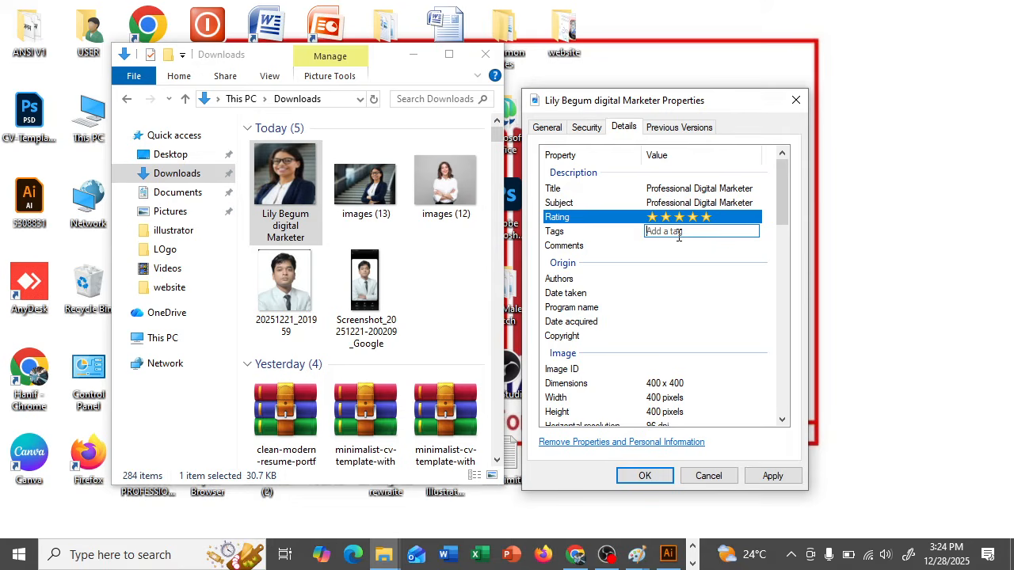
pyautogui.write('di')
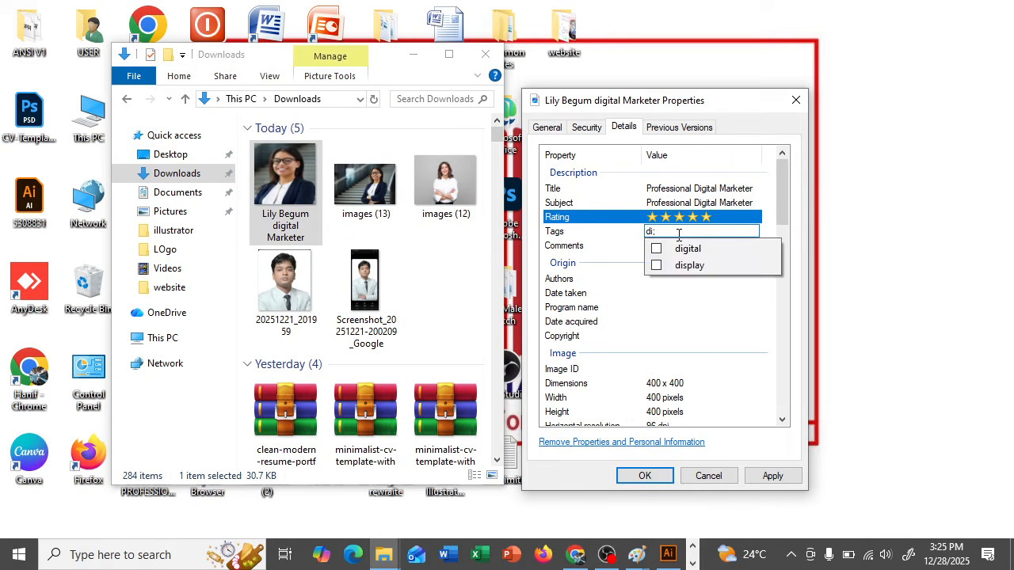
pyautogui.write('gi')
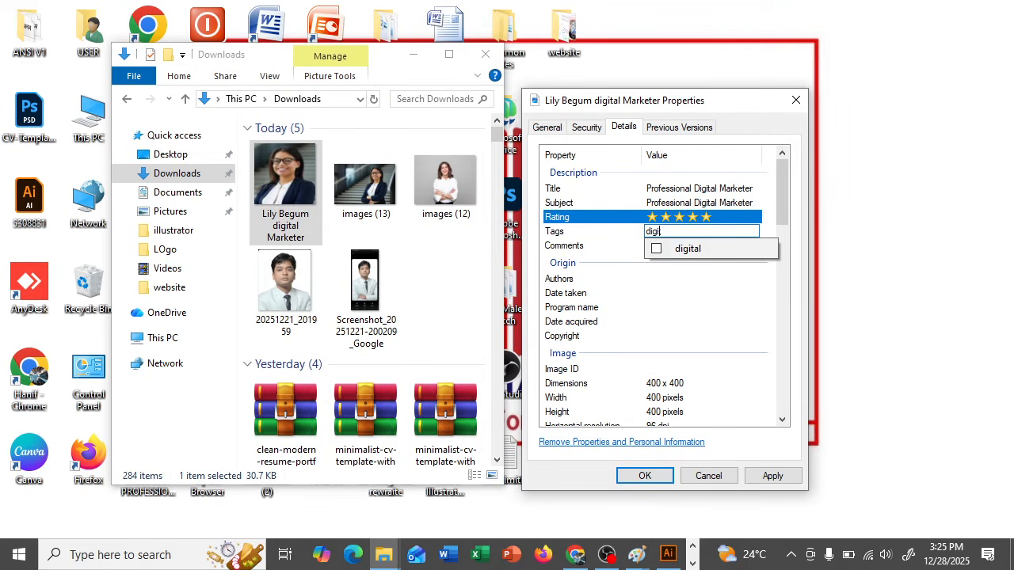
pyautogui.write('tal ma')
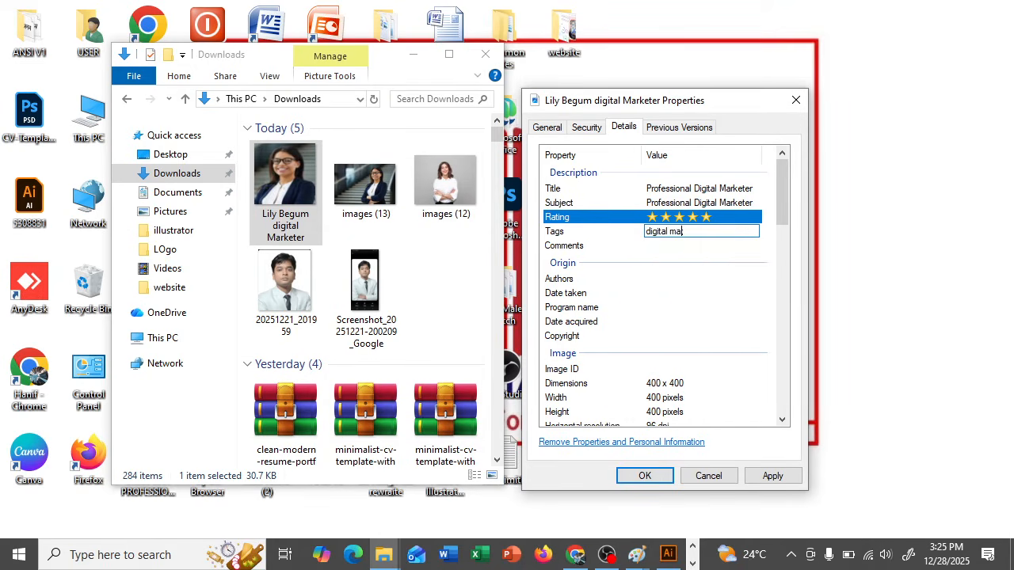
pyautogui.write('rkewter')
pyautogui.press('BackSpace')
pyautogui.press('BackSpace')
pyautogui.press('BackSpace')
pyautogui.press('BackSpace')
pyautogui.press('BackSpace')
pyautogui.write('eter')
pyautogui.press('Return')
# Add "professional" as a second tag from the suggested tags.
pyautogui.click(725, 231)
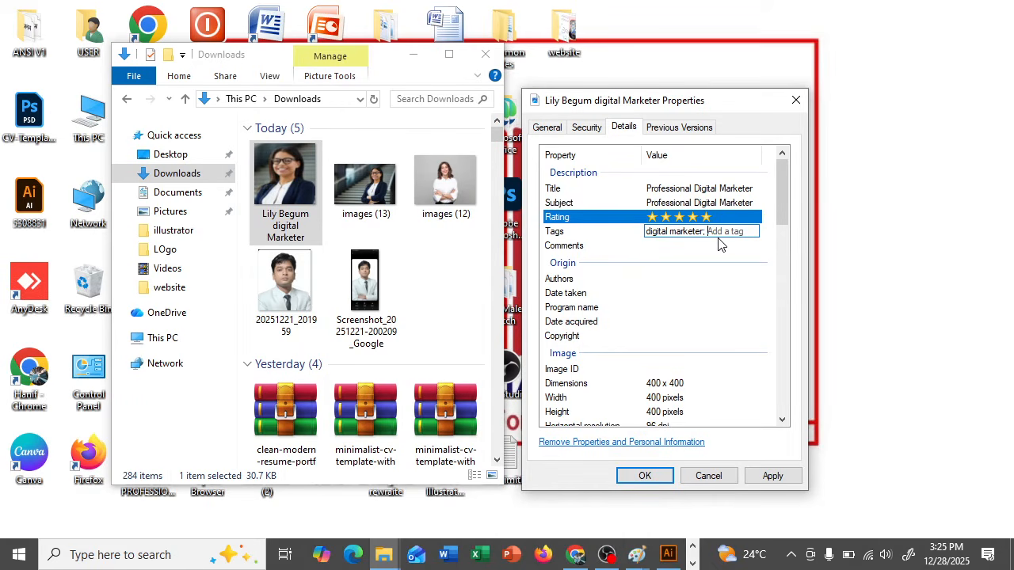
pyautogui.write('pro')
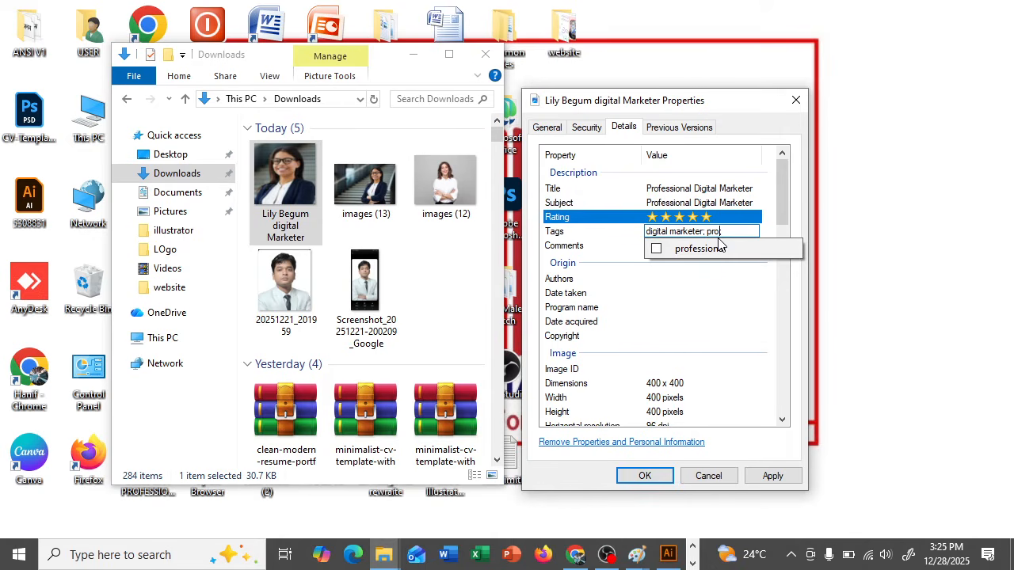
pyautogui.click(723, 247)
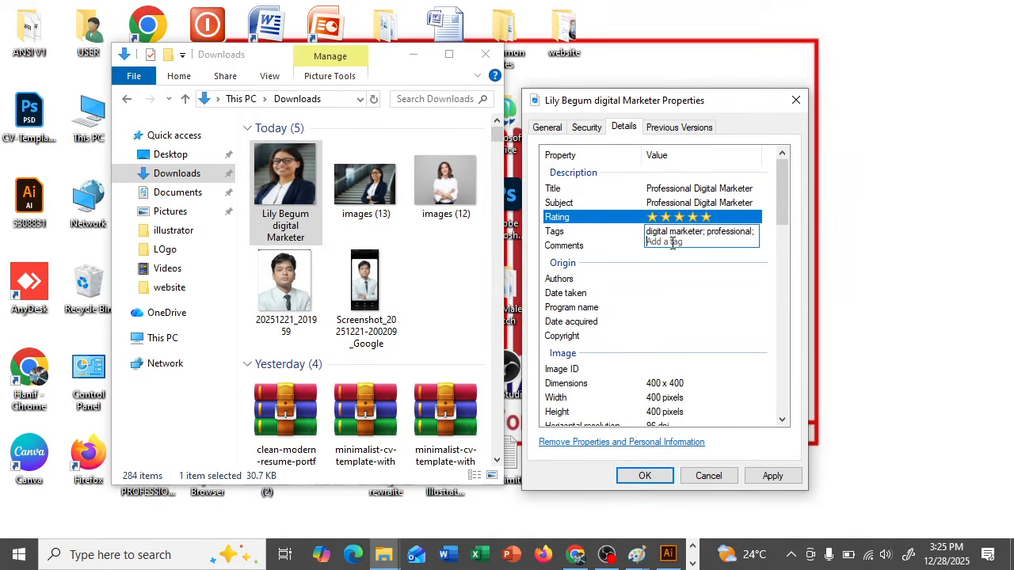
# Add "facebookMarketer" as a third tag in the picture's metadata.
pyautogui.write('fa')
pyautogui.write('cebook')
pyautogui.write('; ')
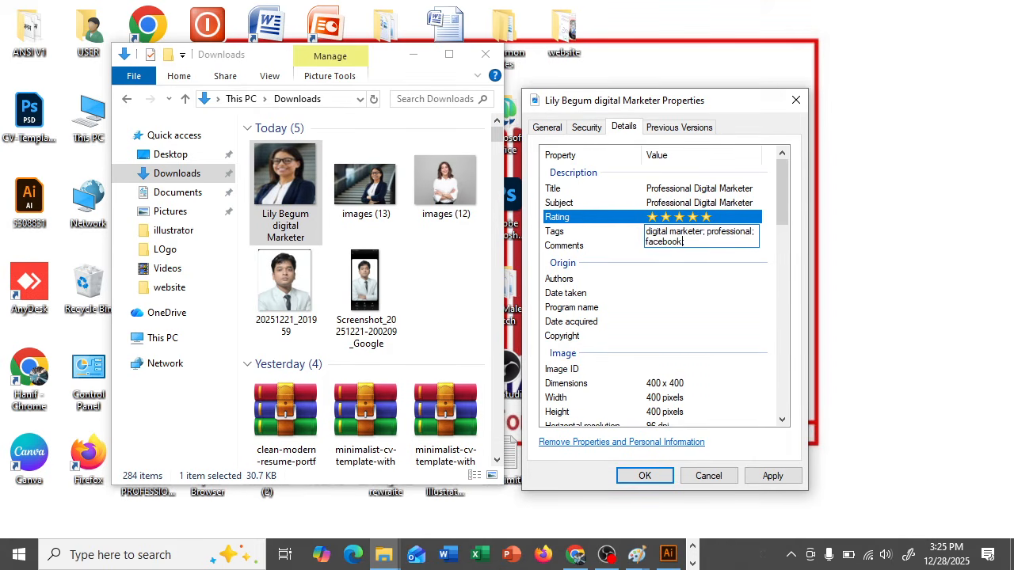
pyautogui.write('Marketer;')
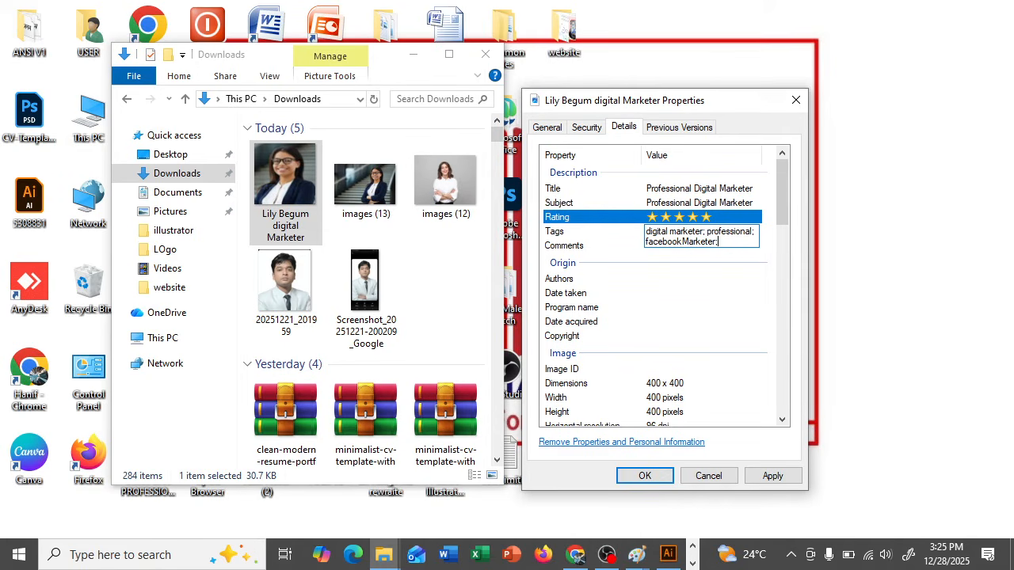
pyautogui.click(673, 245)
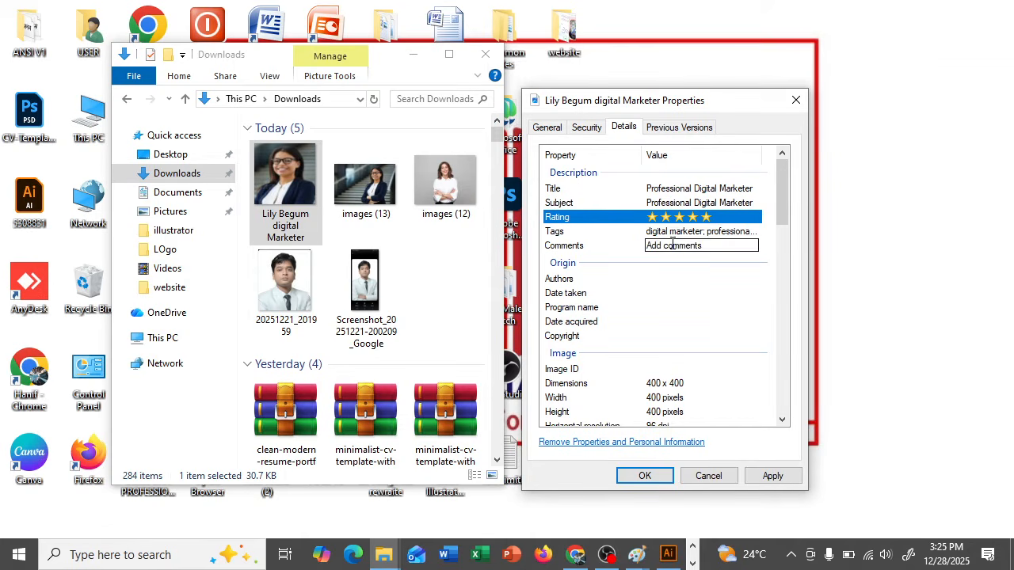
# Add the tag "Seo expert" after the existing tags in the picture's metadata.
pyautogui.click(729, 232)
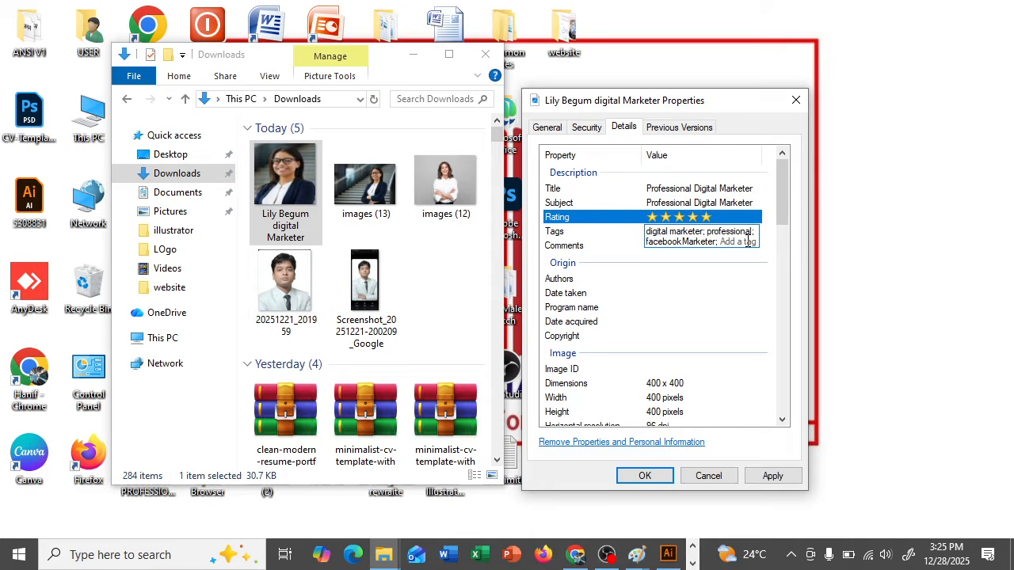
pyautogui.write('SE')
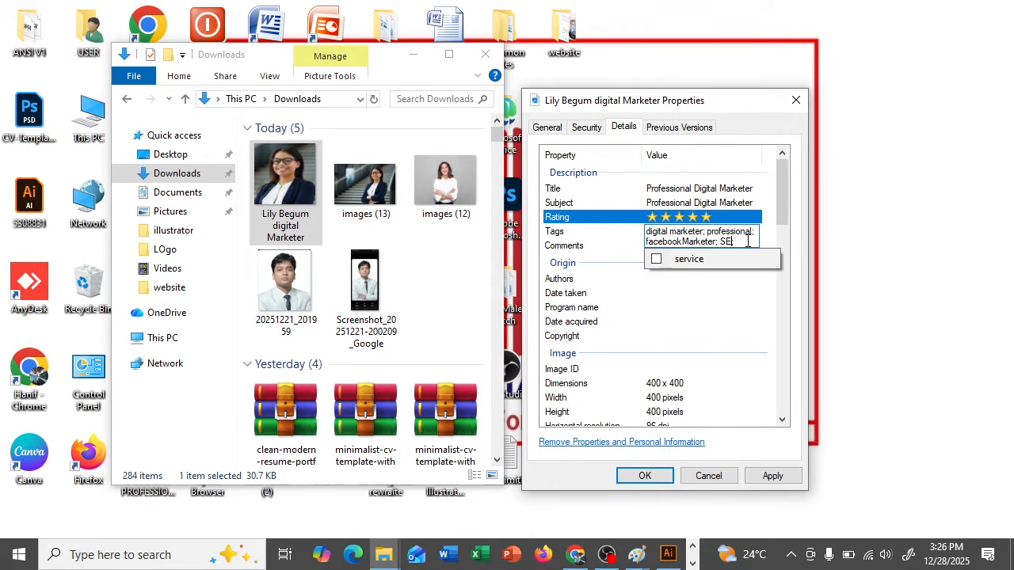
pyautogui.press('BackSpace')
pyautogui.write('eo')
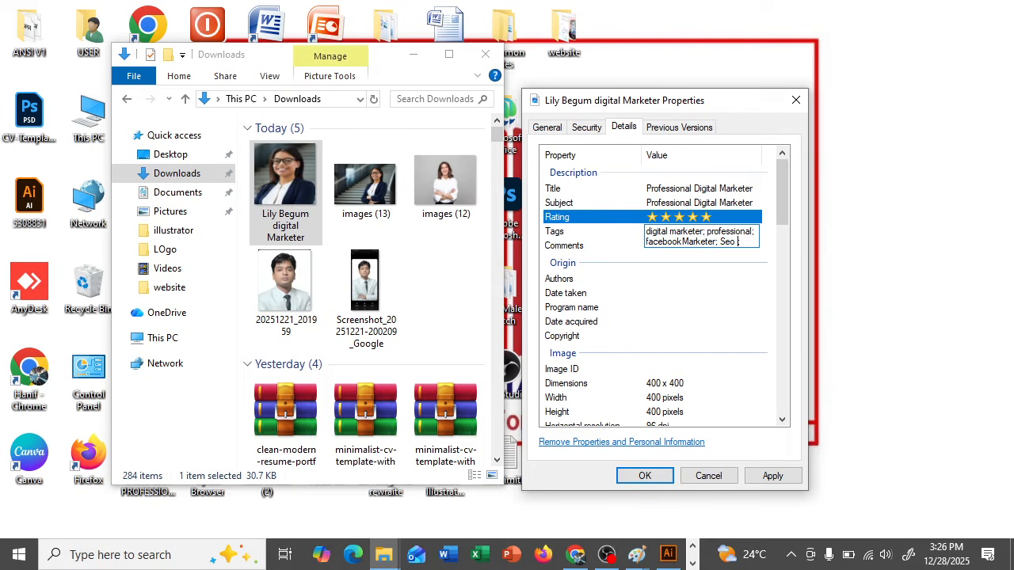
pyautogui.write(' Ed')
pyautogui.press('BackSpace')
pyautogui.write('ed')
pyautogui.press('BackSpace')
pyautogui.write('xpert')
pyautogui.press('BackSpace')
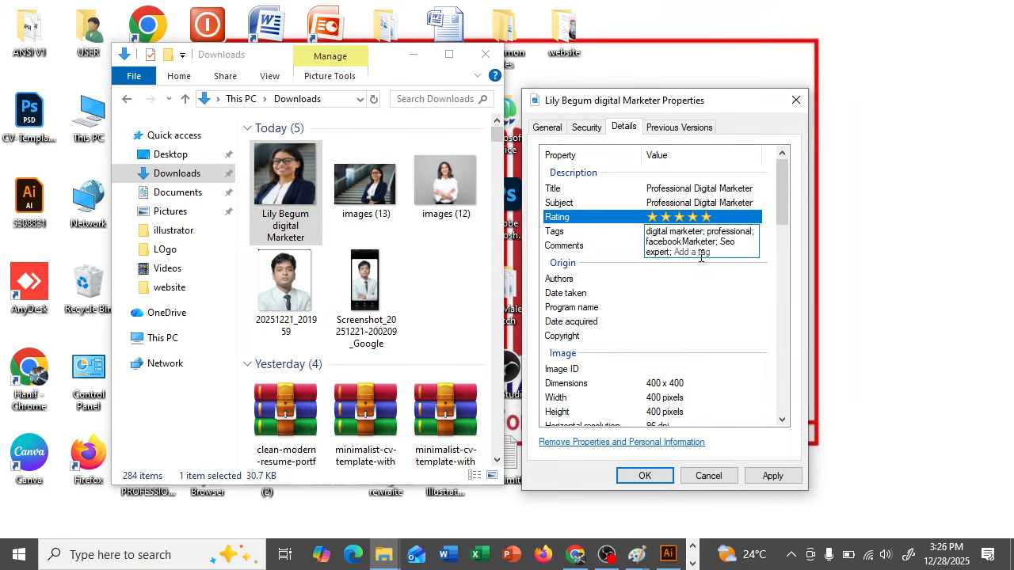
# Add the tag "youtube expert" to the picture's metadata.
pyautogui.write('youtube expert;')
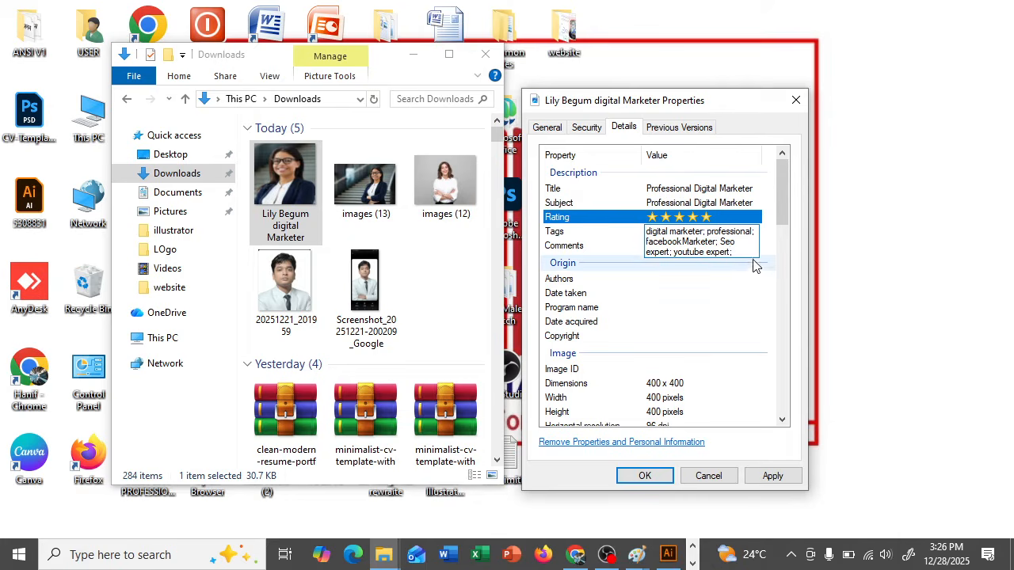
# Add the tag "facebook ads campain" to the end of the picture's tag list.
pyautogui.click(749, 252)
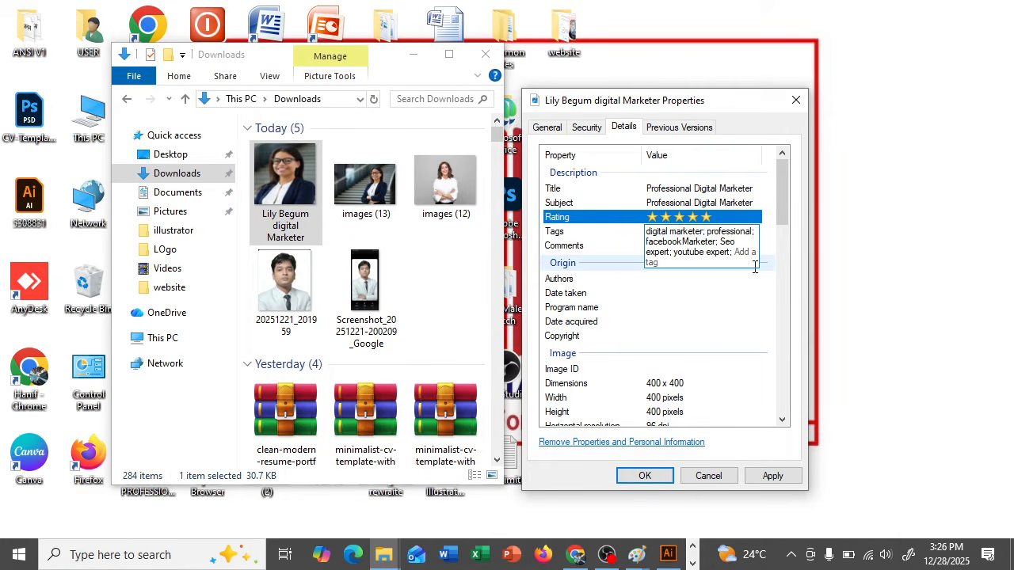
pyautogui.write('faceboo')
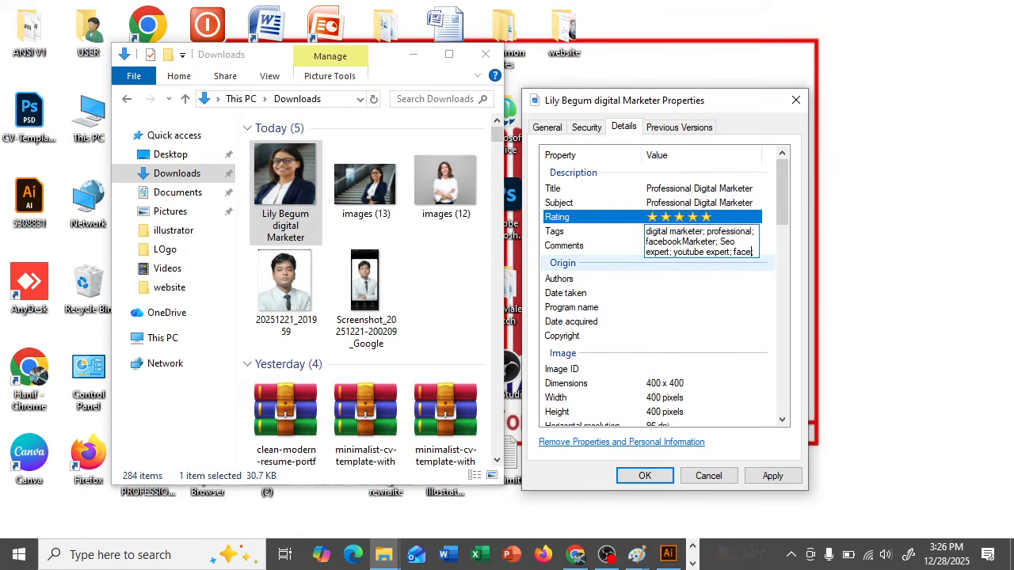
pyautogui.write('k')
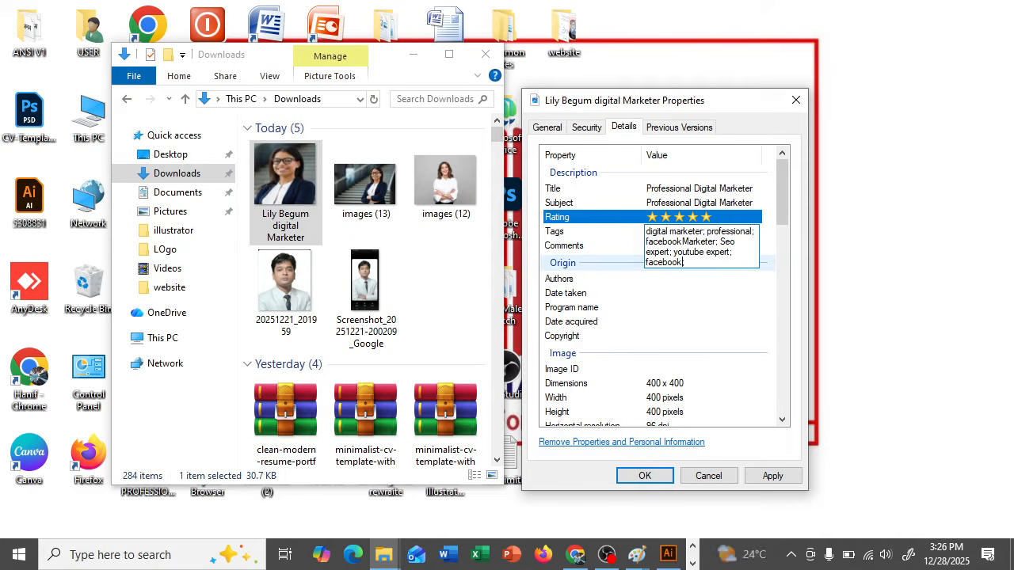
pyautogui.write(' ads campain')
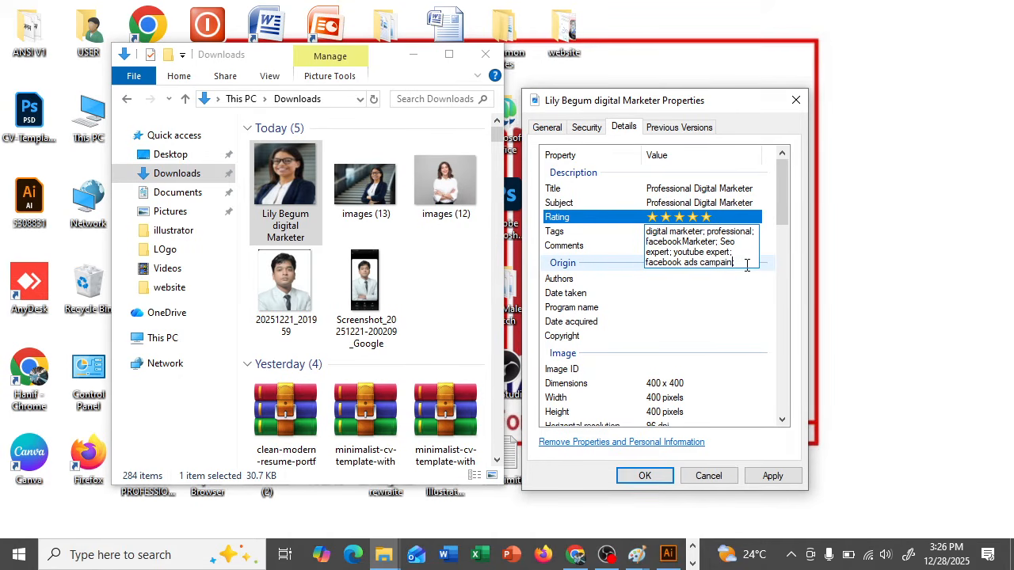
pyautogui.write('; ')
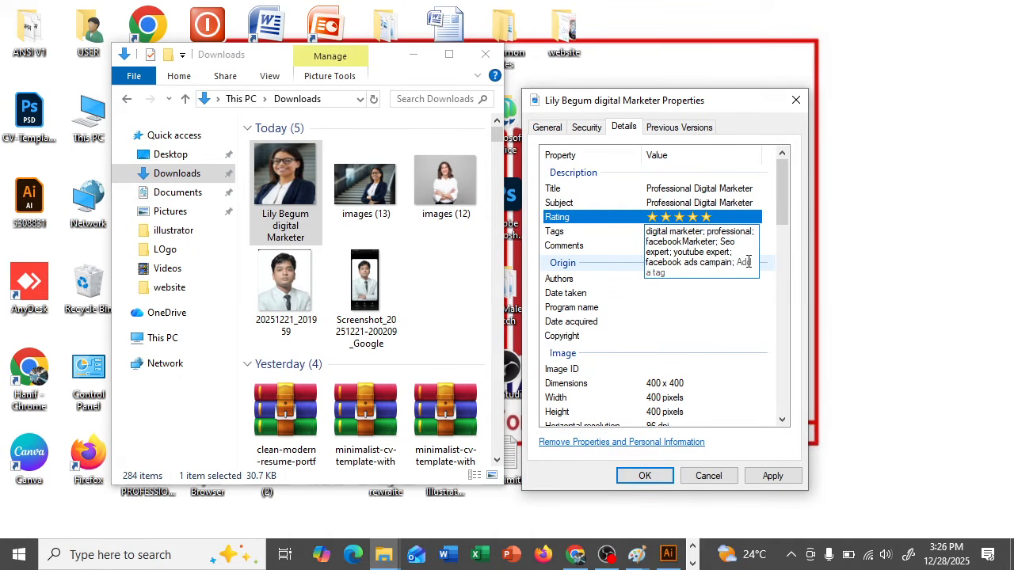
pyautogui.write('go')
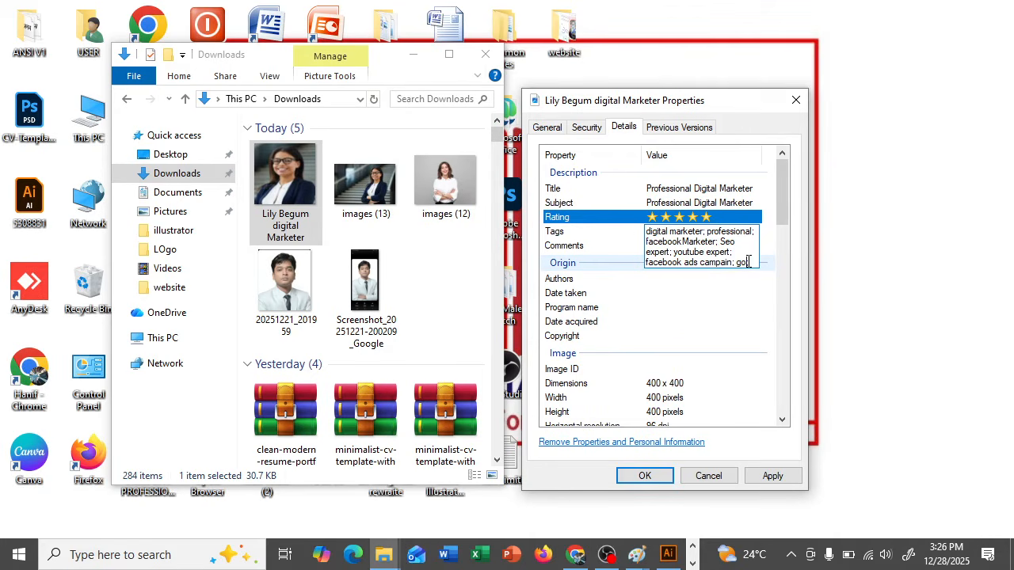
pyautogui.write('og')
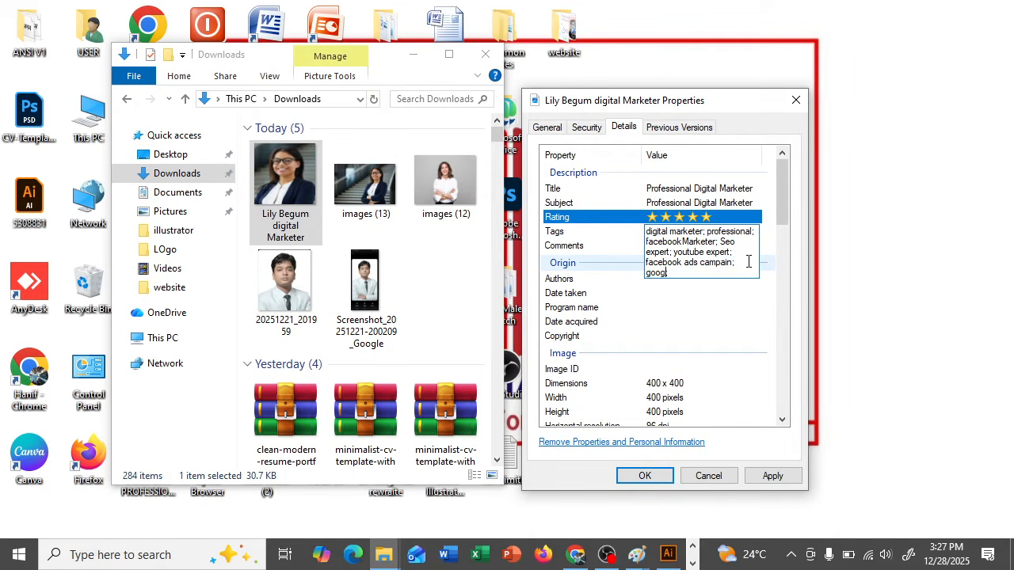
pyautogui.write('le ads')
# Add the tag "social media marketer" after the "google ads" tag.
pyautogui.click(701, 273)
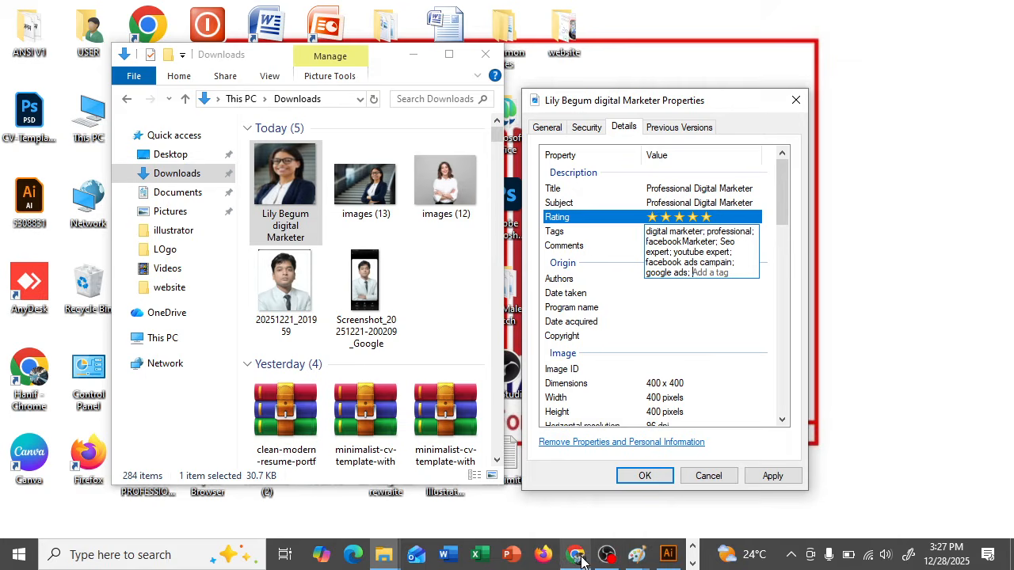
pyautogui.moveTo(581, 560)
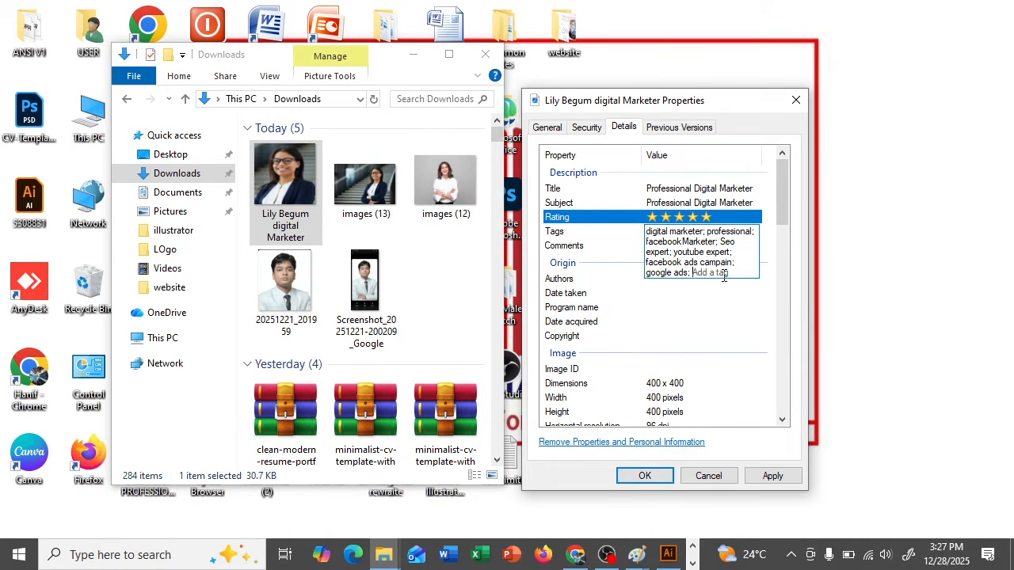
pyautogui.write('z')
pyautogui.press('BackSpace')
pyautogui.write('s')
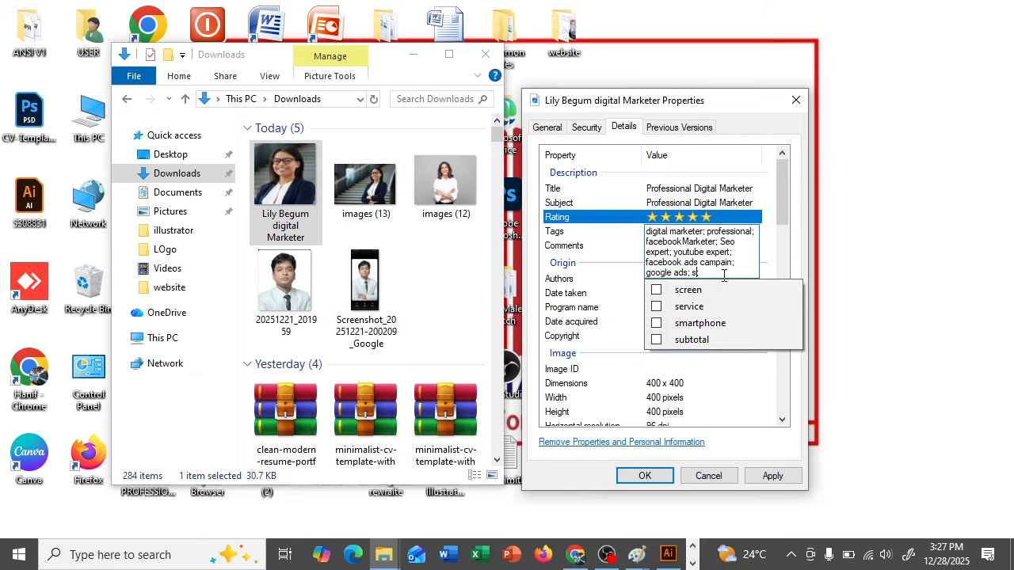
pyautogui.write('ocial ')
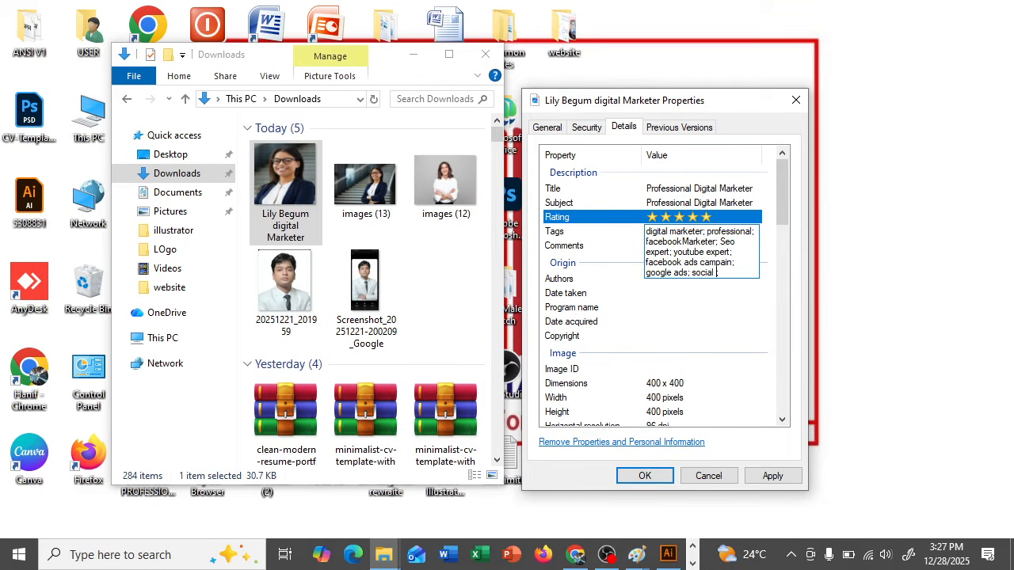
pyautogui.write('media marketer')
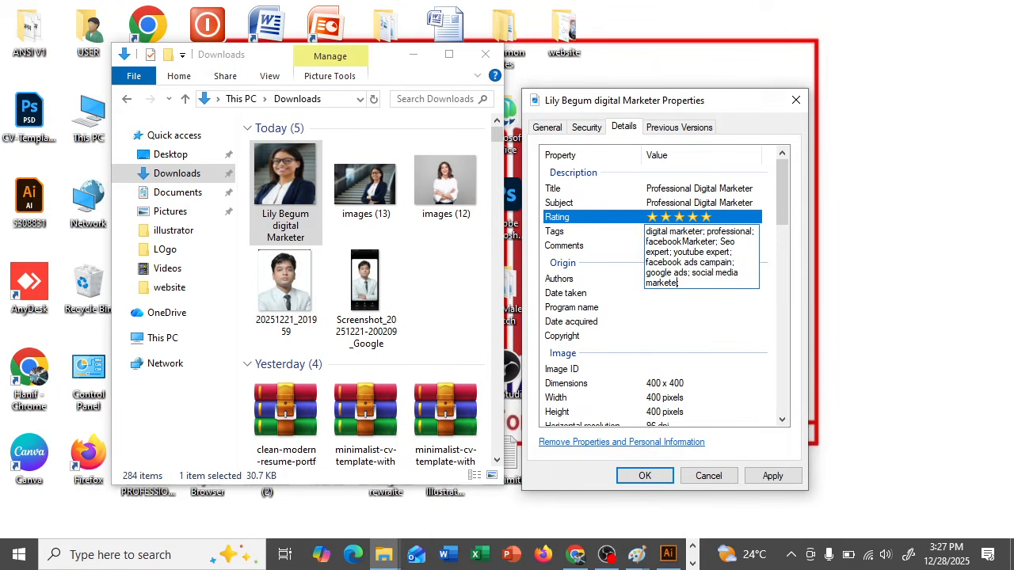
# Add the freelancer's full name as another tag in the picture's metadata.
pyautogui.click(697, 287)
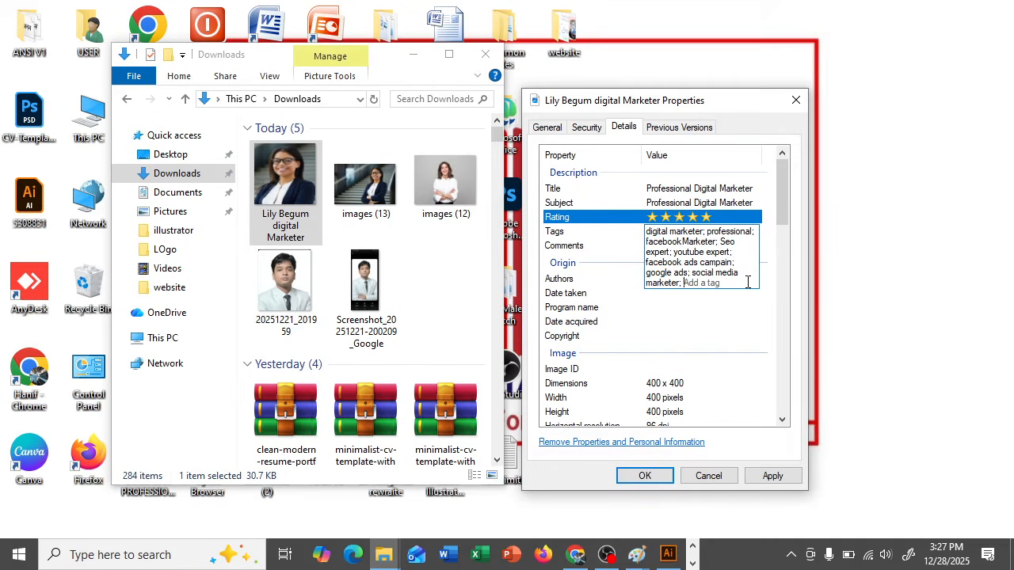
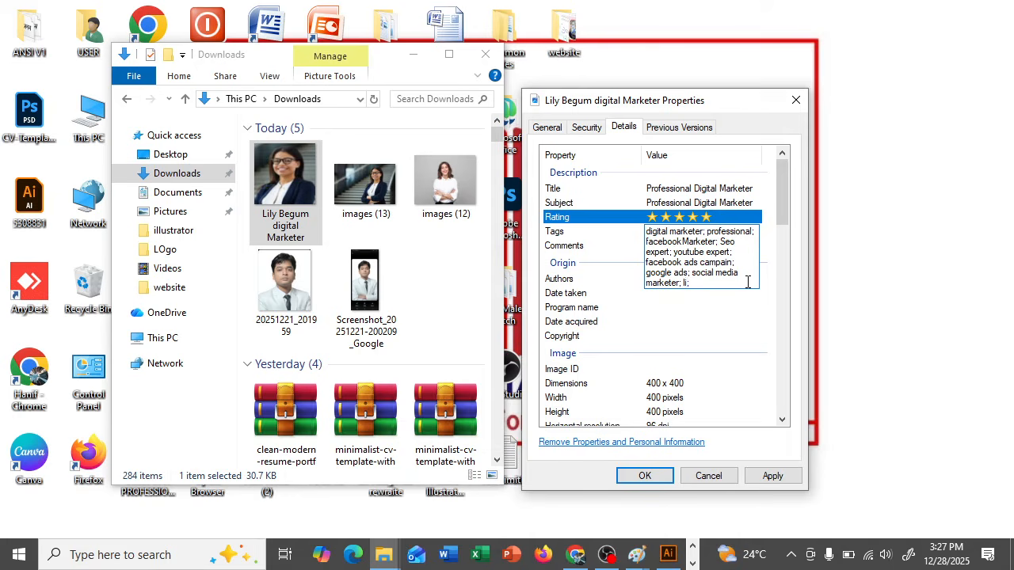
pyautogui.write('fegum')
# Add the tags "fiverr" and "freelancer" to the picture's metadata.
pyautogui.click(748, 283)
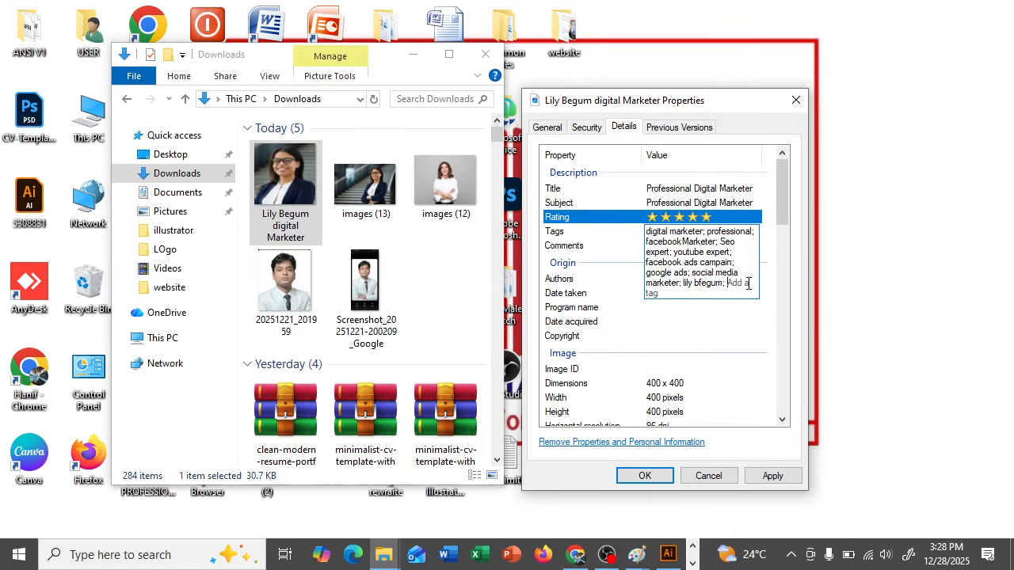
pyautogui.write('fiv')
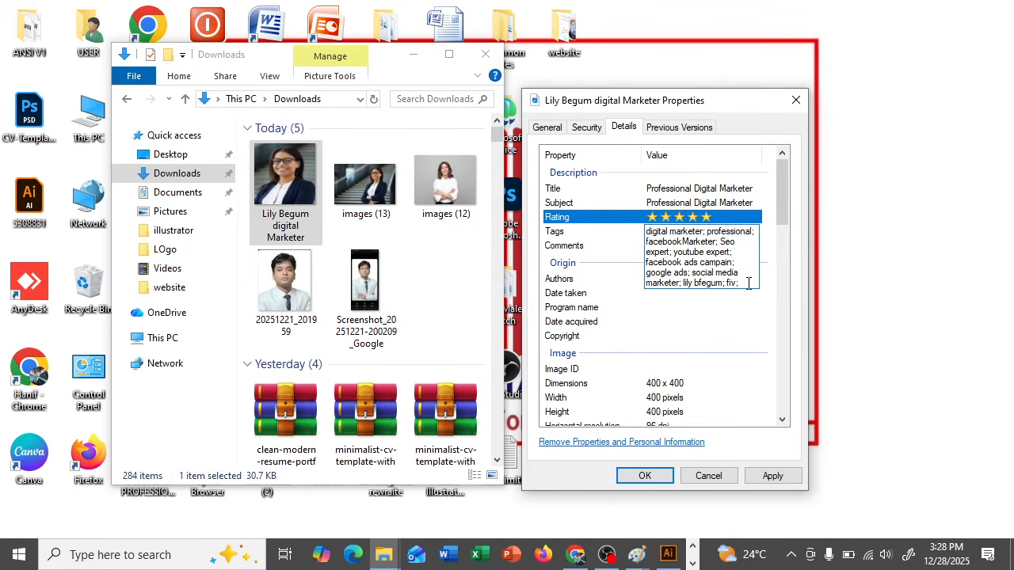
pyautogui.write('err')
pyautogui.click(754, 285)
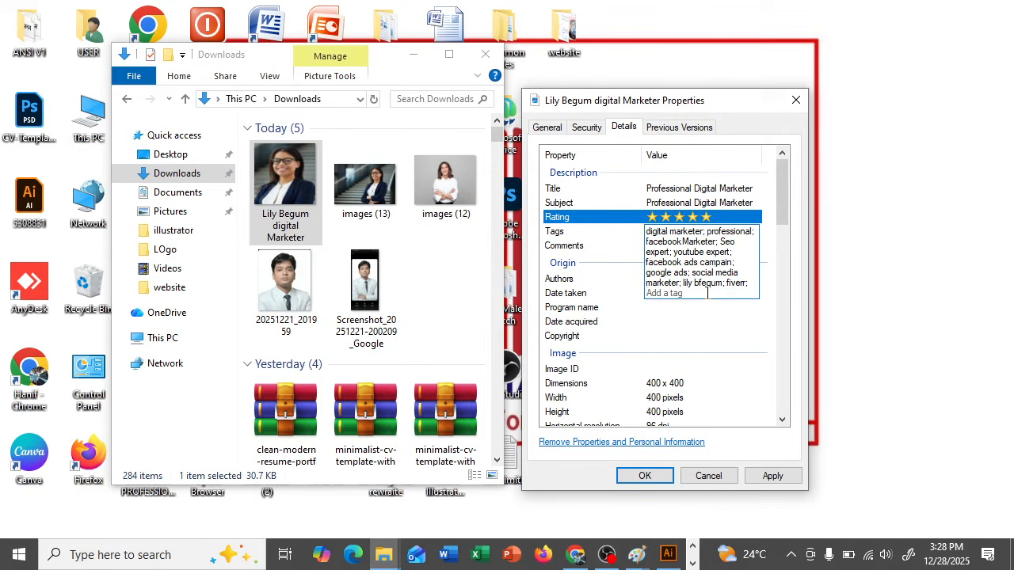
pyautogui.write('freelancer;')
# Add the tags "bangladesh" and "twitter marketing" to the picture's metadata.
pyautogui.click(709, 291)
pyautogui.write('bangladesh')
pyautogui.click(745, 290)
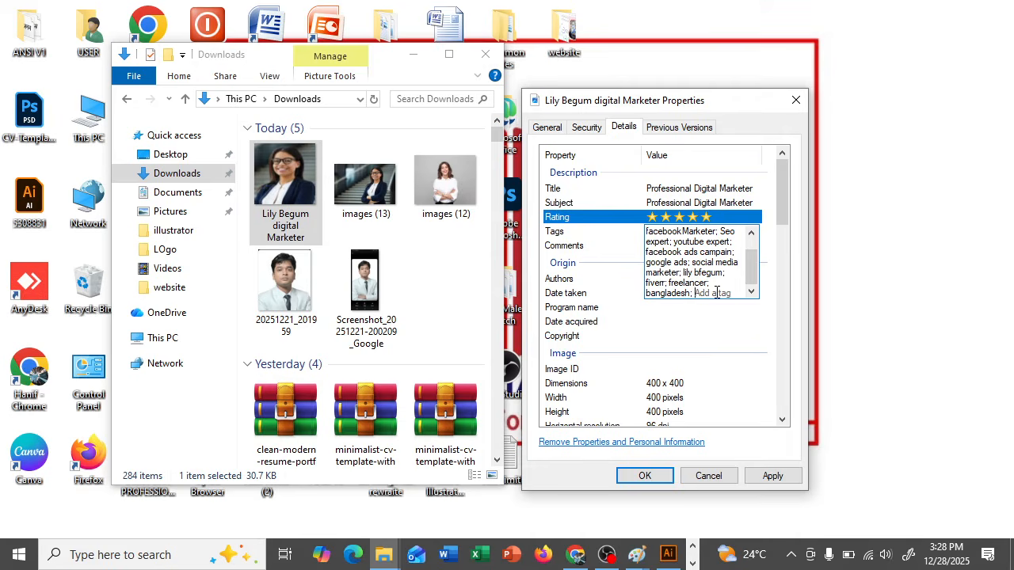
pyautogui.write('t')
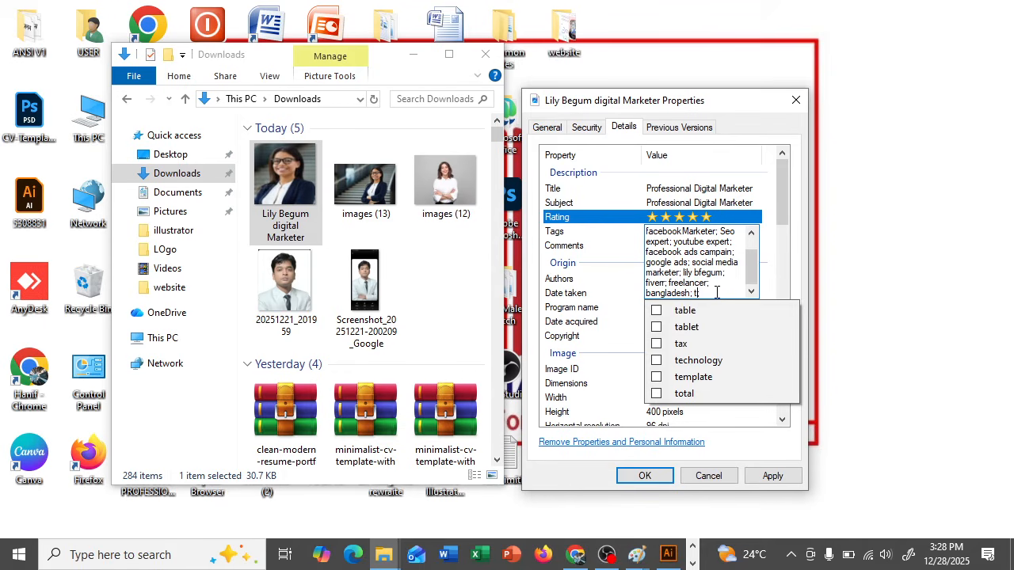
pyautogui.write('witter ')
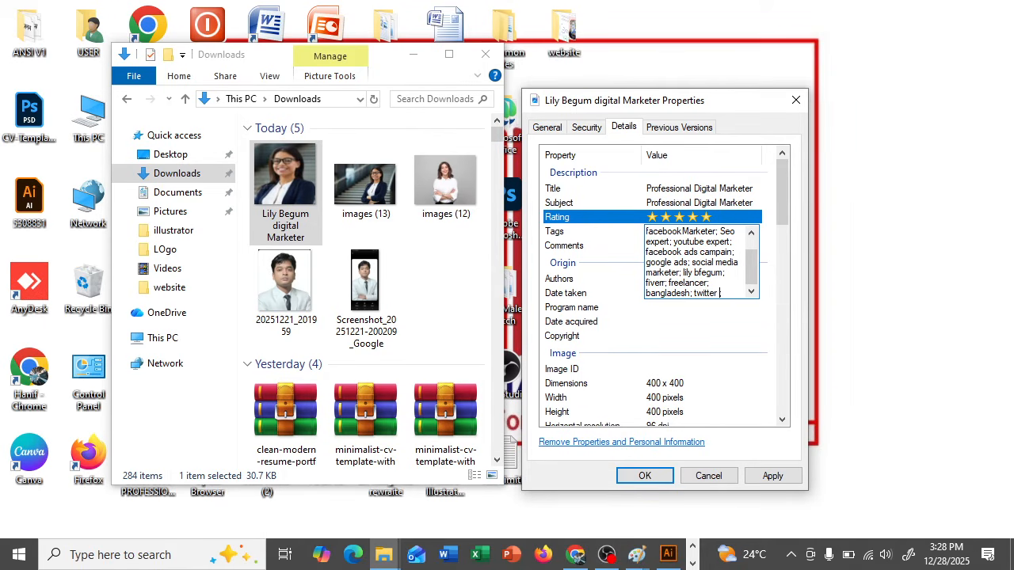
pyautogui.write('marke')
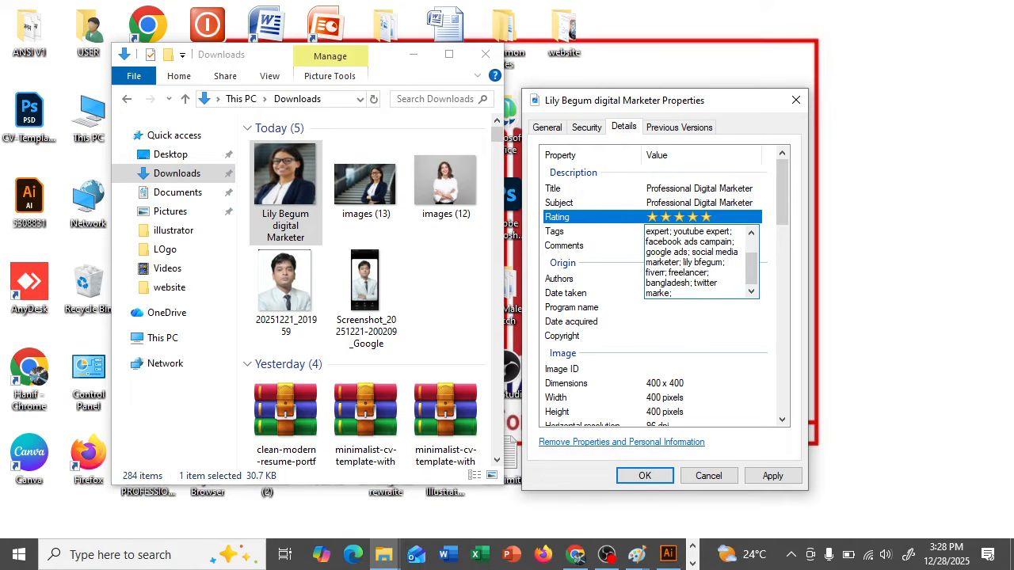
pyautogui.write('ting')
# Add the tag "graphics desing" at the end and review the picture's tag list from the start.
pyautogui.click(705, 293)
pyautogui.click(726, 292)
pyautogui.write('g')
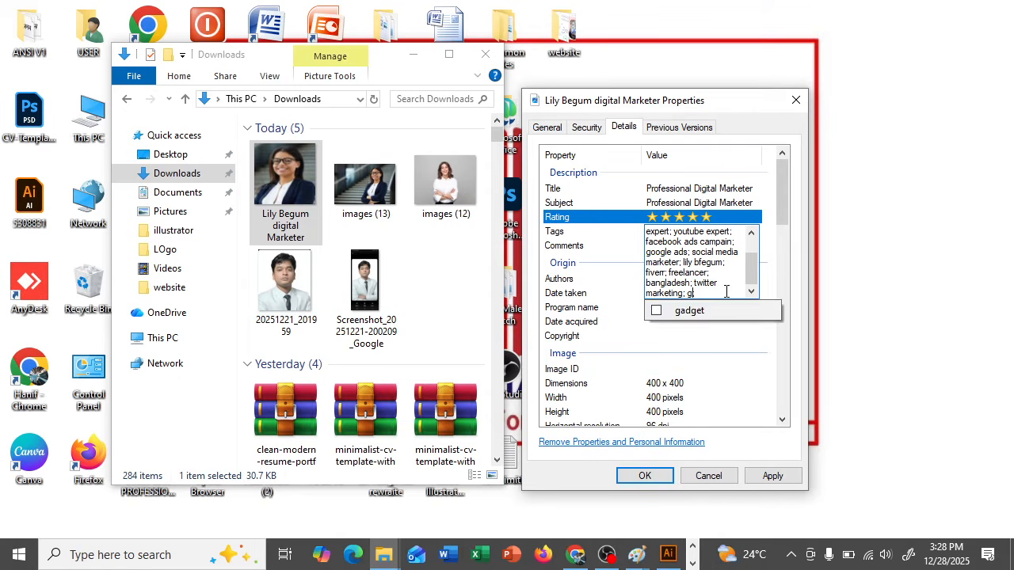
pyautogui.write('raphic')
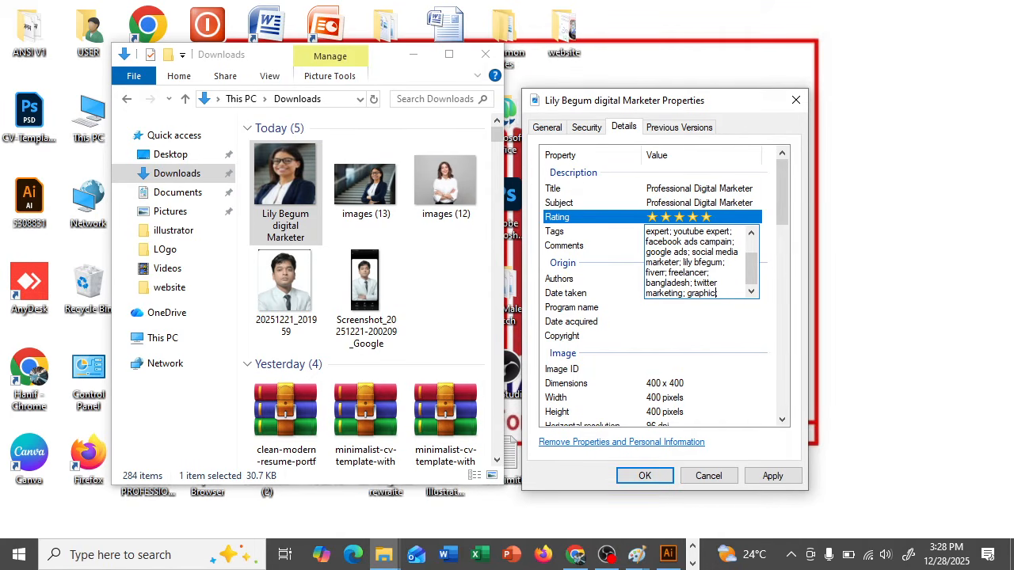
pyautogui.write('s desing;')
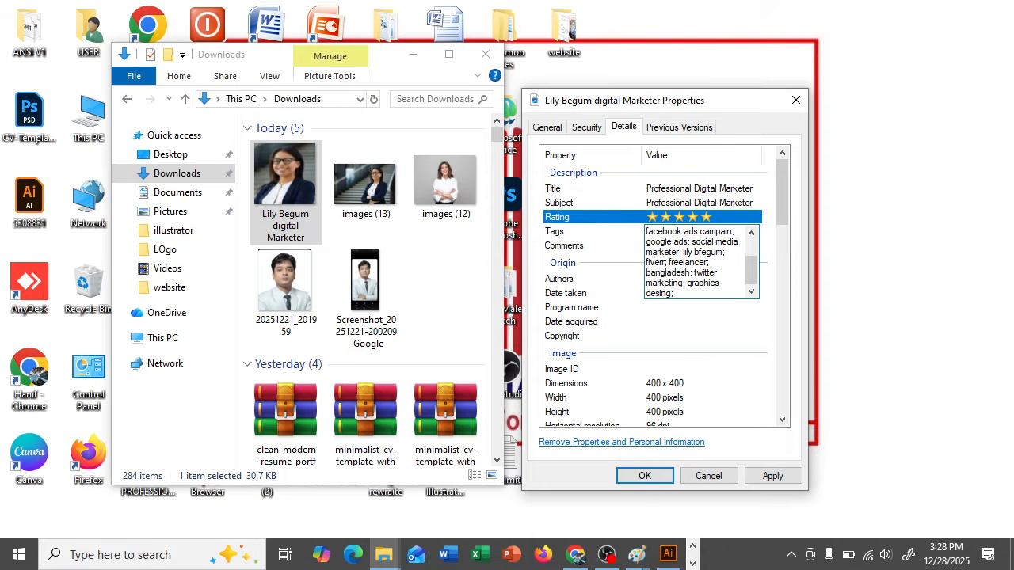
pyautogui.click(689, 294)
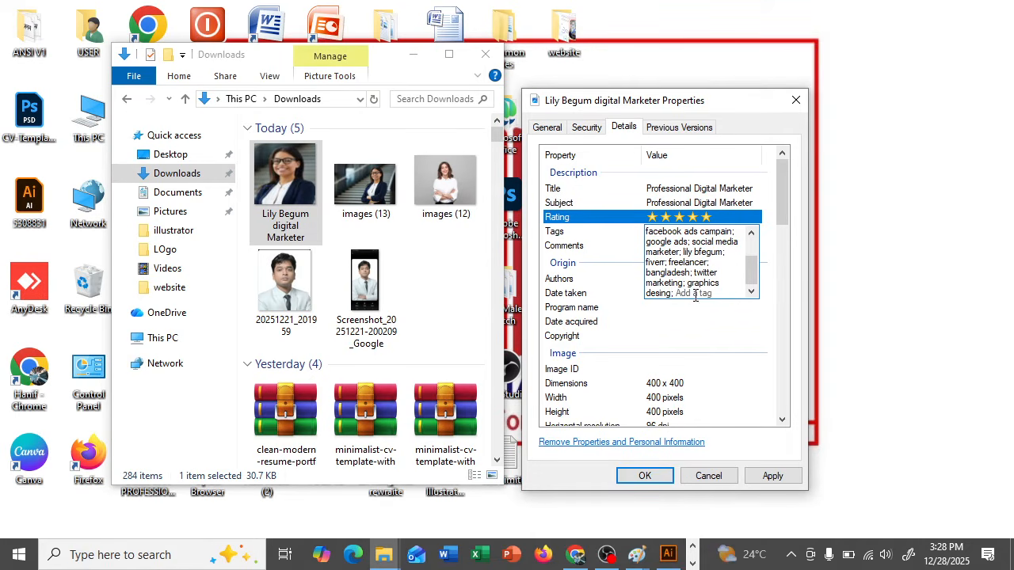
pyautogui.scroll(2, 668, 263)
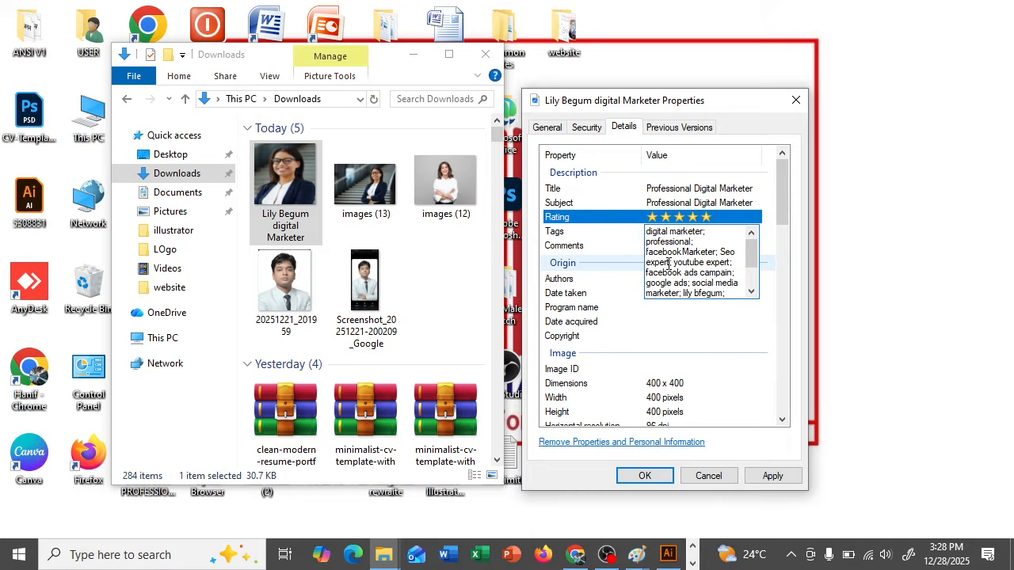
# Move the "digital marketer" tag behind "facebook ads campain" in the picture's tag list.
pyautogui.moveTo(651, 232); pyautogui.dragTo(744, 272)
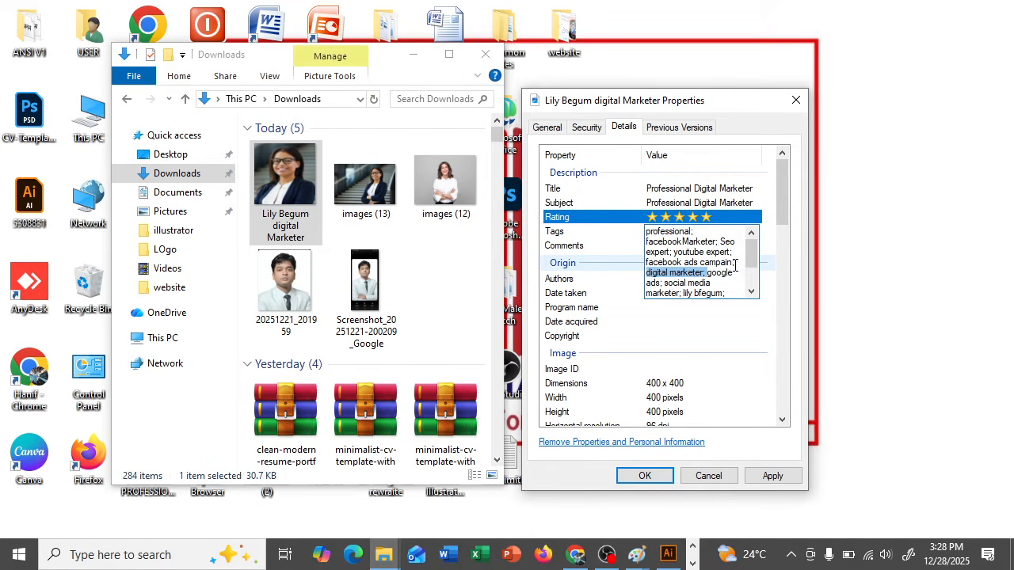
pyautogui.doubleClick(649, 231)
pyautogui.moveTo(649, 230); pyautogui.dragTo(702, 251)
pyautogui.hotkey('ctrl', 'z')
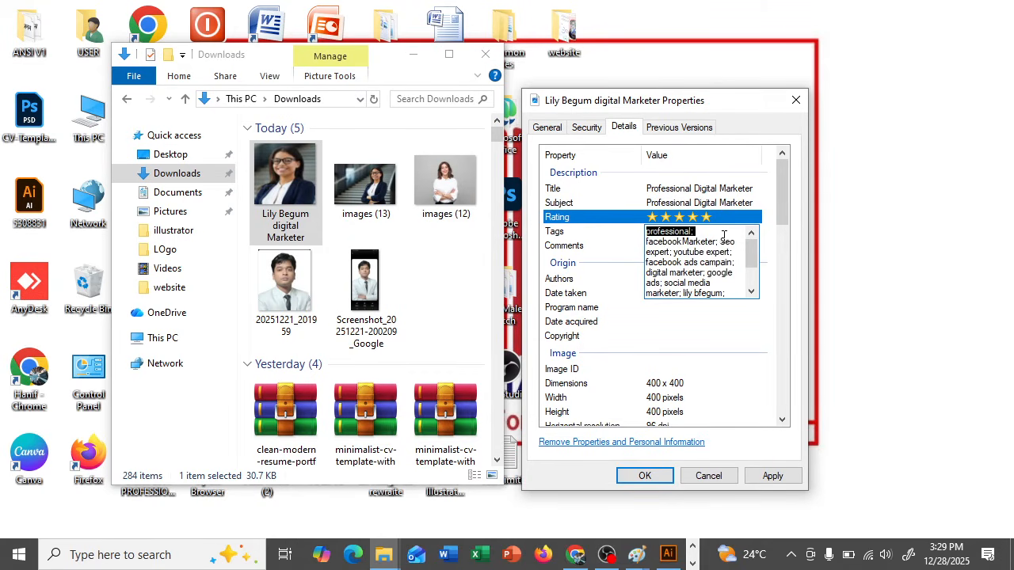
# Copy the tags "professional" and "facebookMarketer" from the picture's metadata.
pyautogui.doubleClick(715, 236)
pyautogui.click(710, 234)
pyautogui.scroll(-2, 723, 290)
pyautogui.moveTo(683, 289); pyautogui.dragTo(670, 238)
pyautogui.rightClick(670, 236)
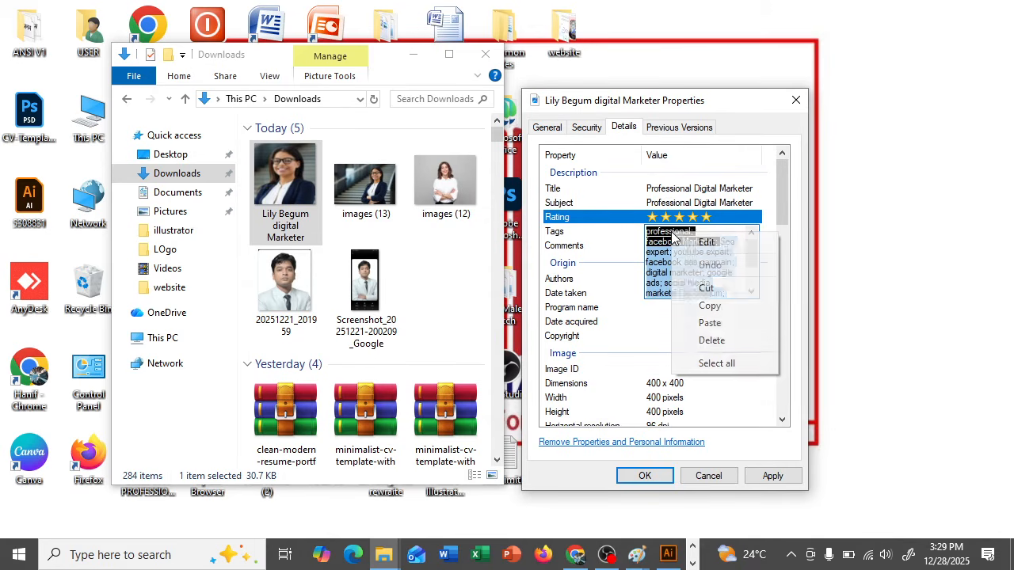
pyautogui.click(710, 307)
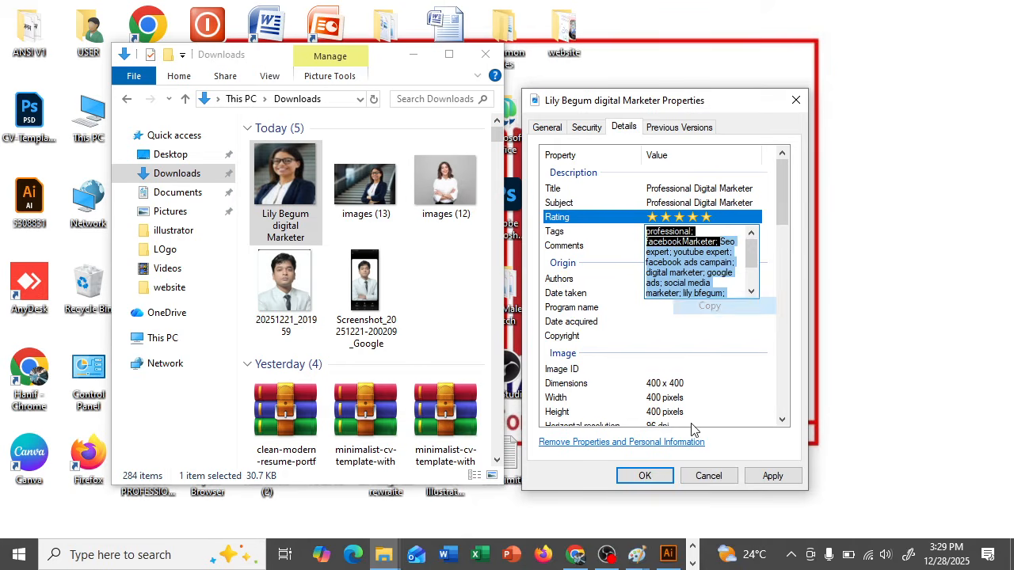
# Switch to the Google Docs notes in Chrome, add the line "Image SEo" below the password line and paste the copied tags under it.
pyautogui.click(581, 560)
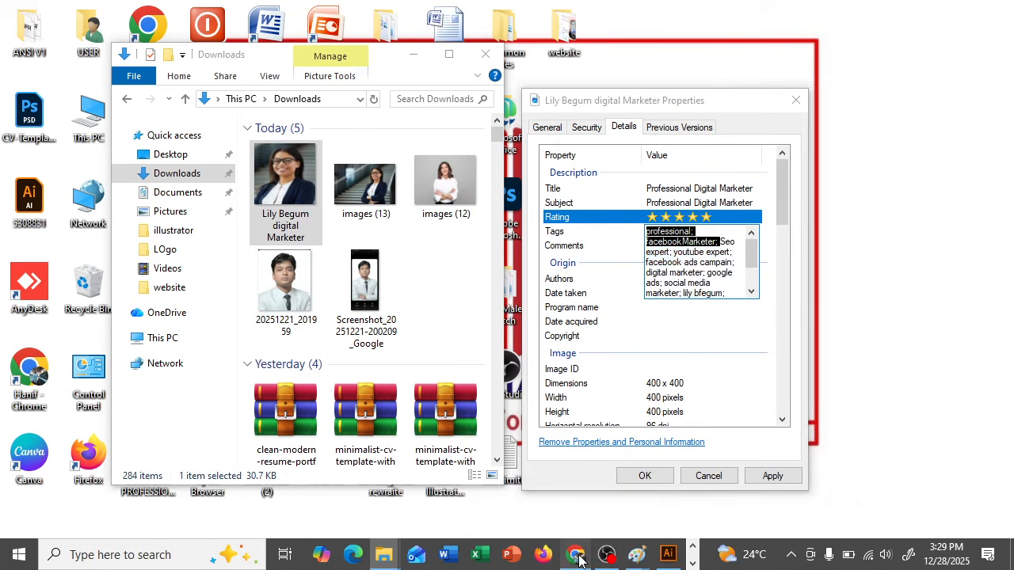
pyautogui.click(568, 399)
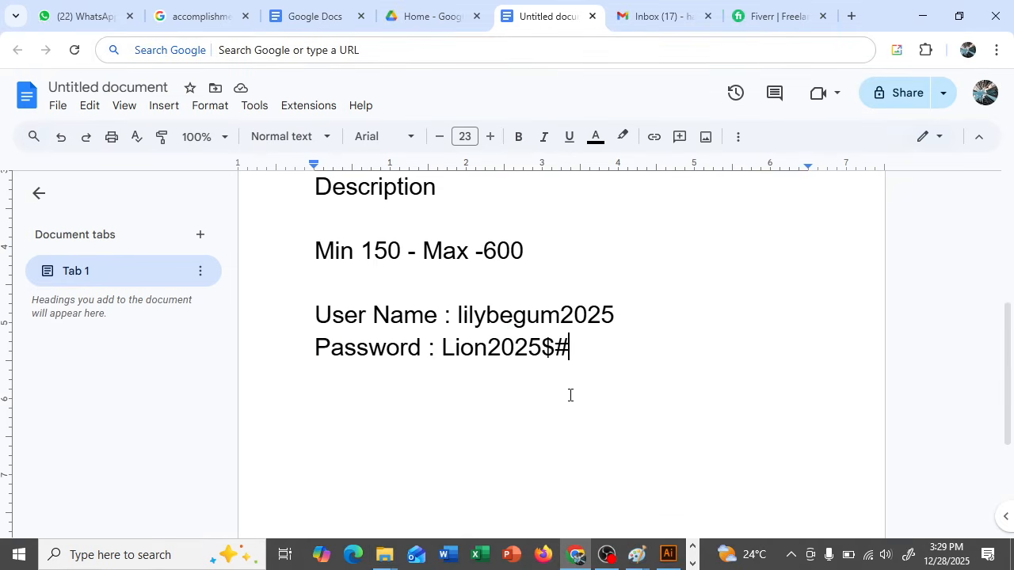
pyautogui.press('Return')
pyautogui.press('Return')
pyautogui.write('kty')
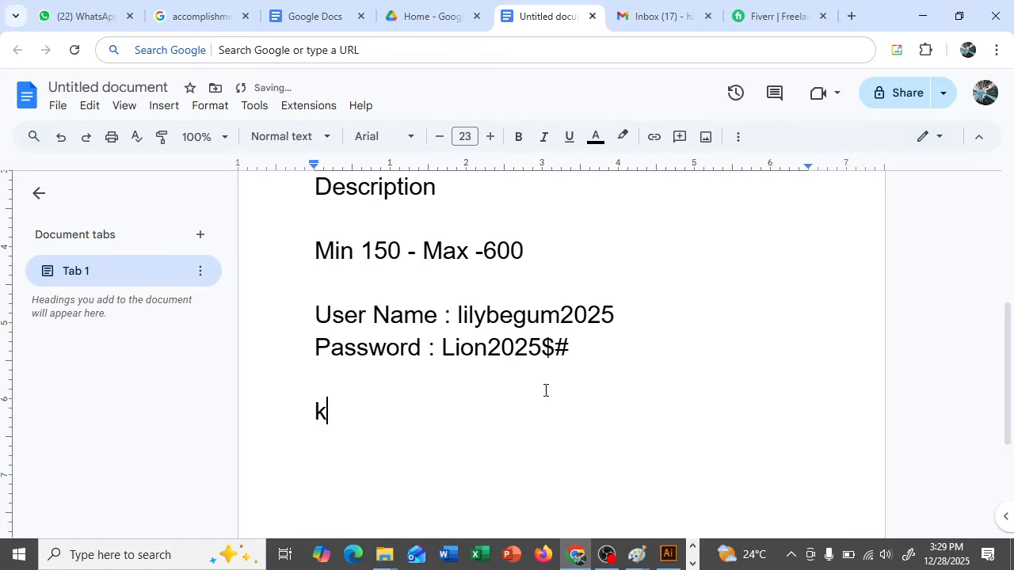
pyautogui.press('BackSpace')
pyautogui.press('BackSpace')
pyautogui.press('BackSpace')
pyautogui.write('image SEo')
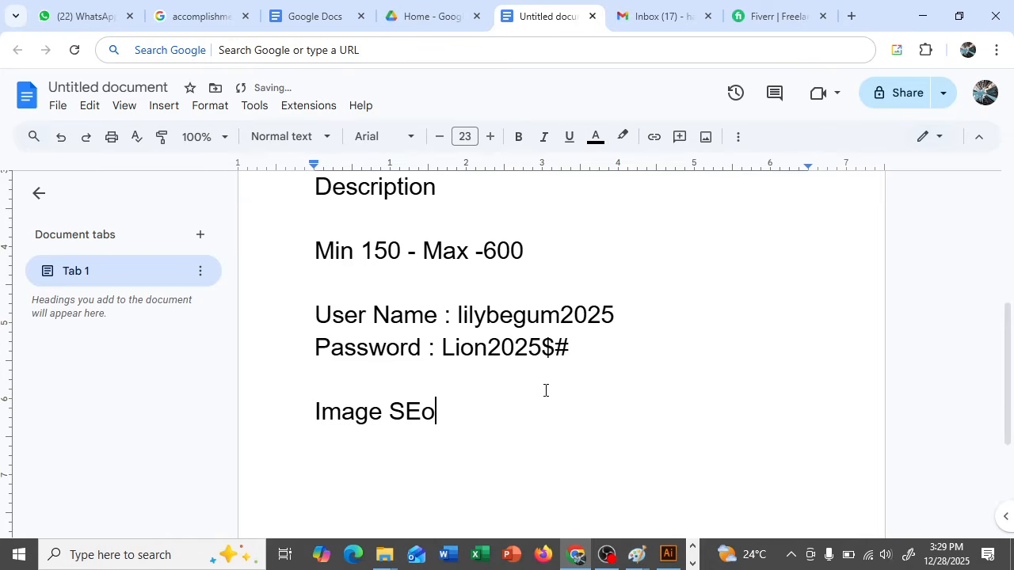
pyautogui.press('Return')
pyautogui.hotkey('ctrl', 'v')
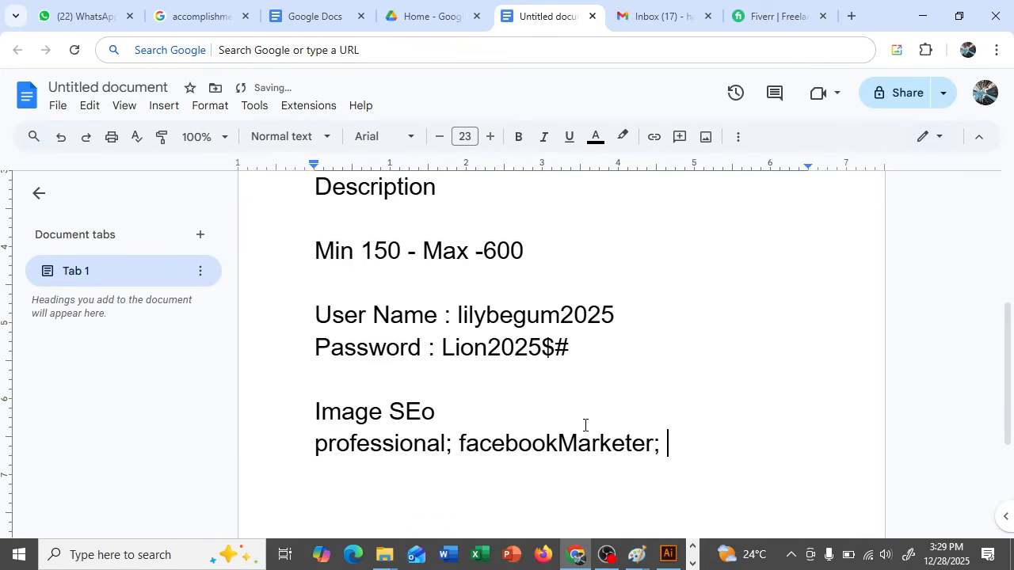
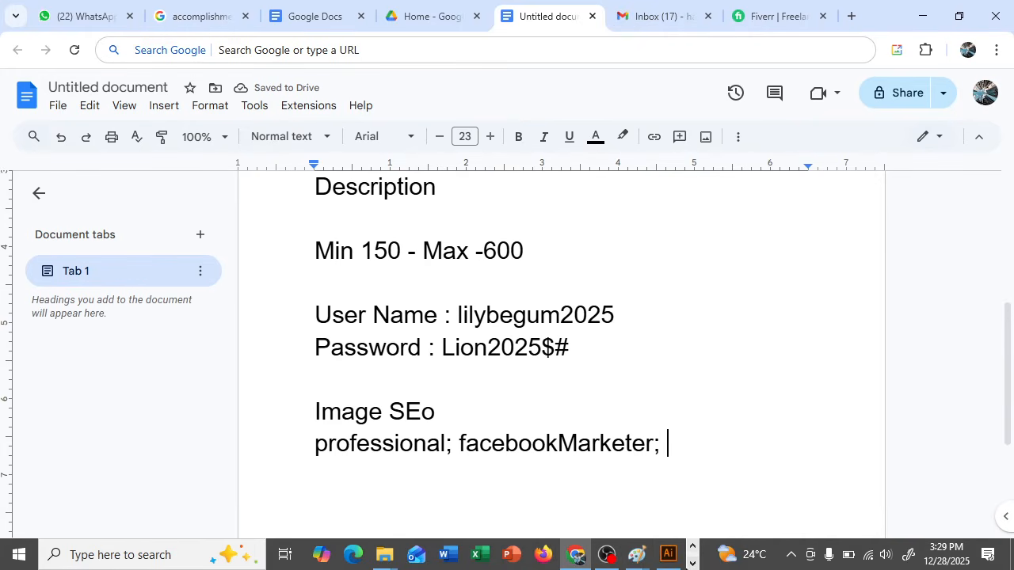
pyautogui.click(692, 564)
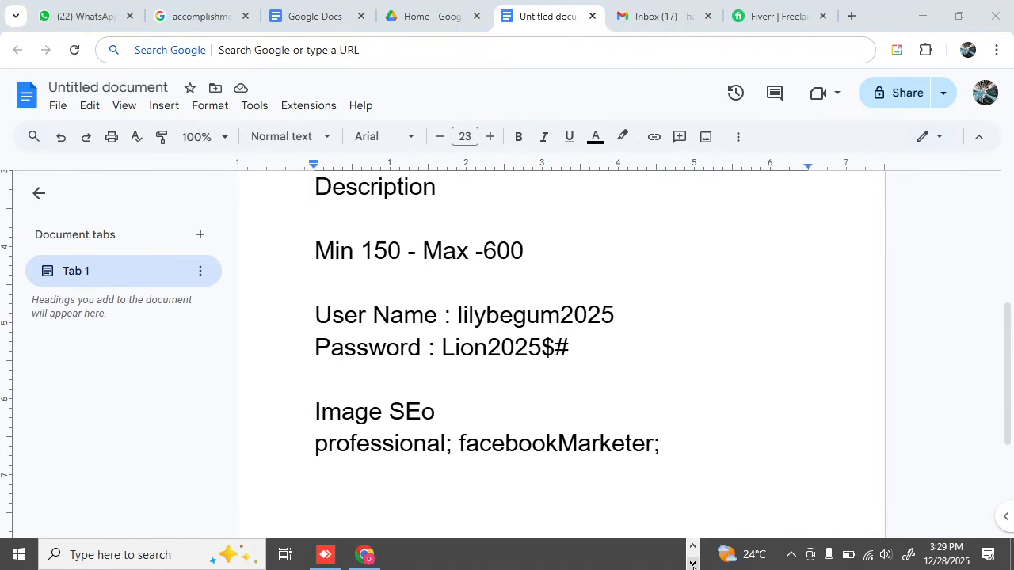
pyautogui.click(366, 555)
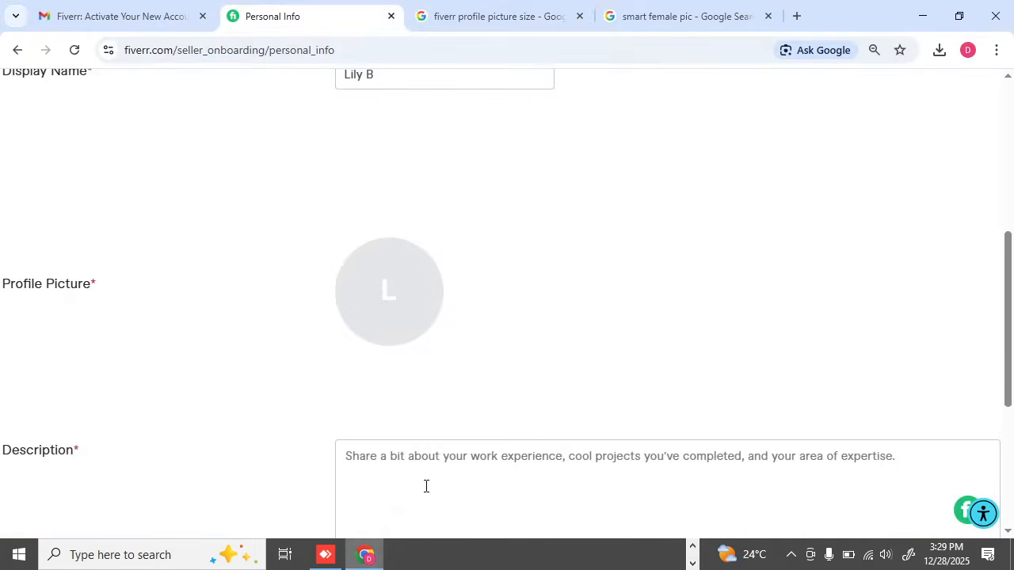
pyautogui.click(691, 546)
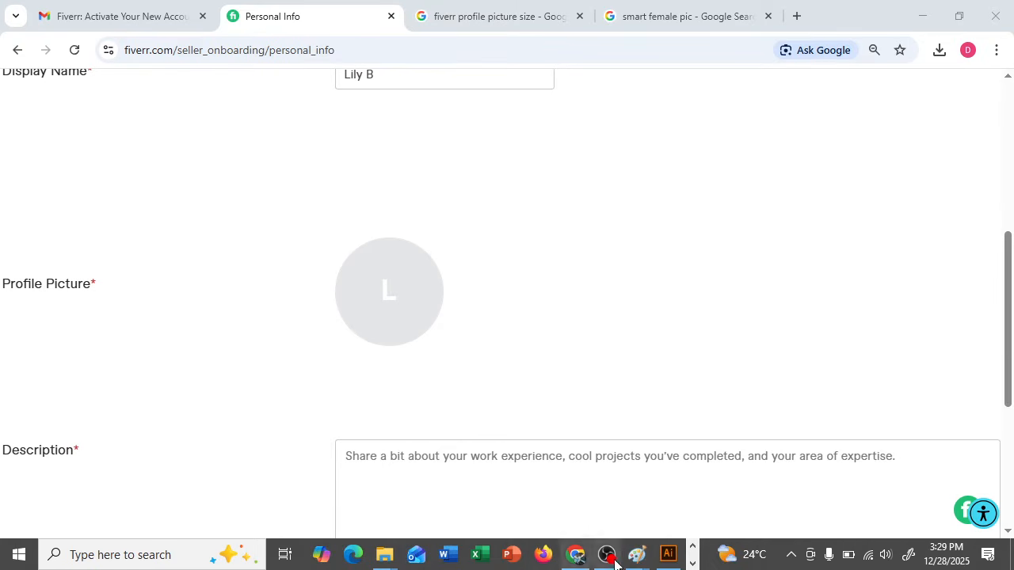
pyautogui.click(924, 19)
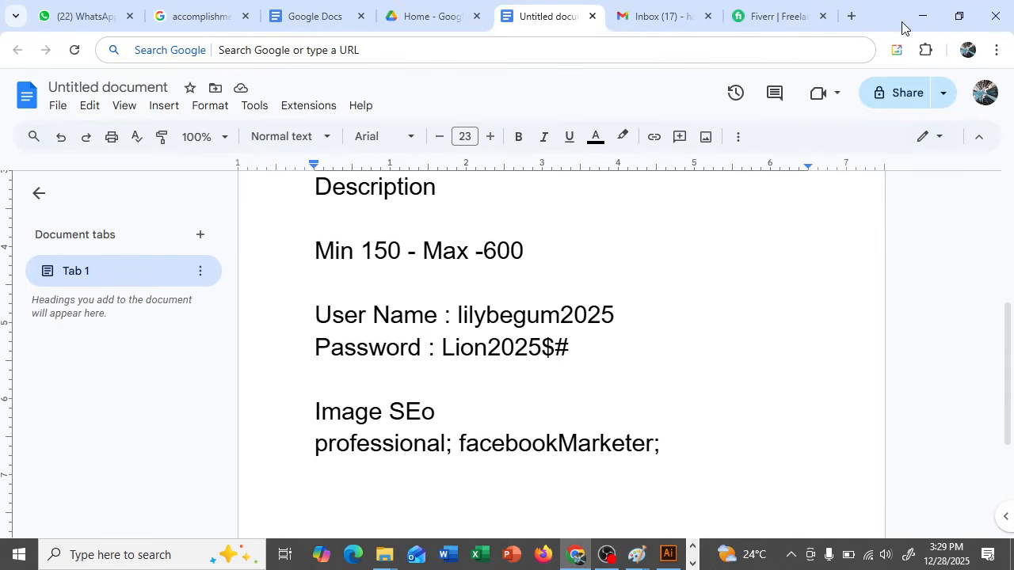
# Return to the picture's properties and select its entire tag list for copying.
pyautogui.click(921, 18)
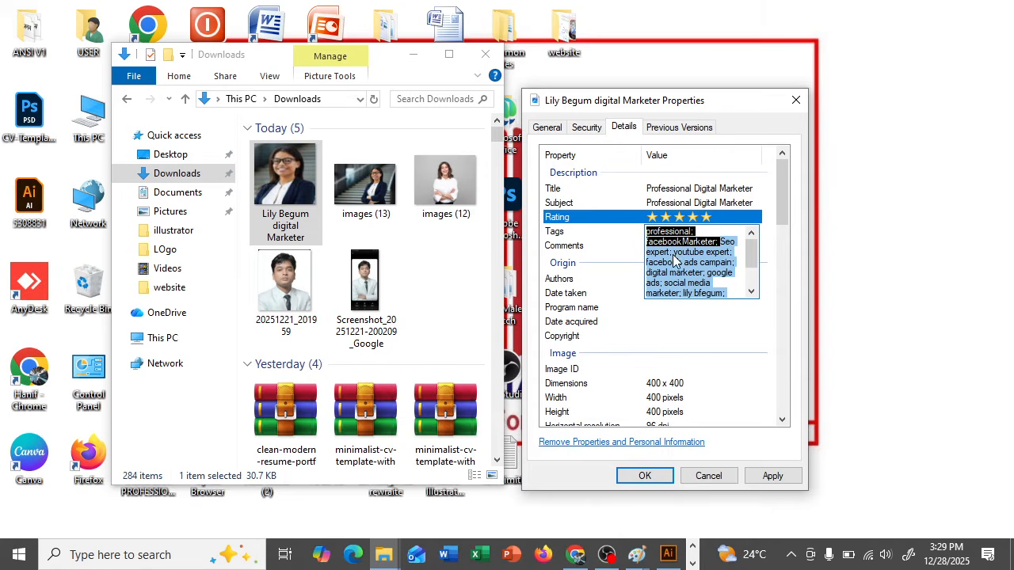
pyautogui.click(727, 287)
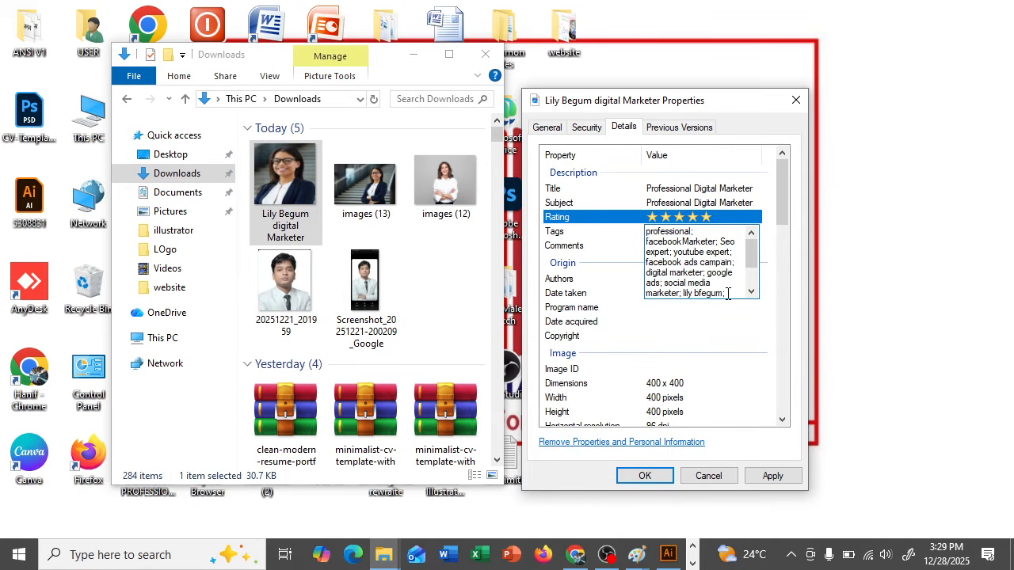
pyautogui.write('fiverr; freelancer; bangladesh; twitter marketing; graphics desing;')
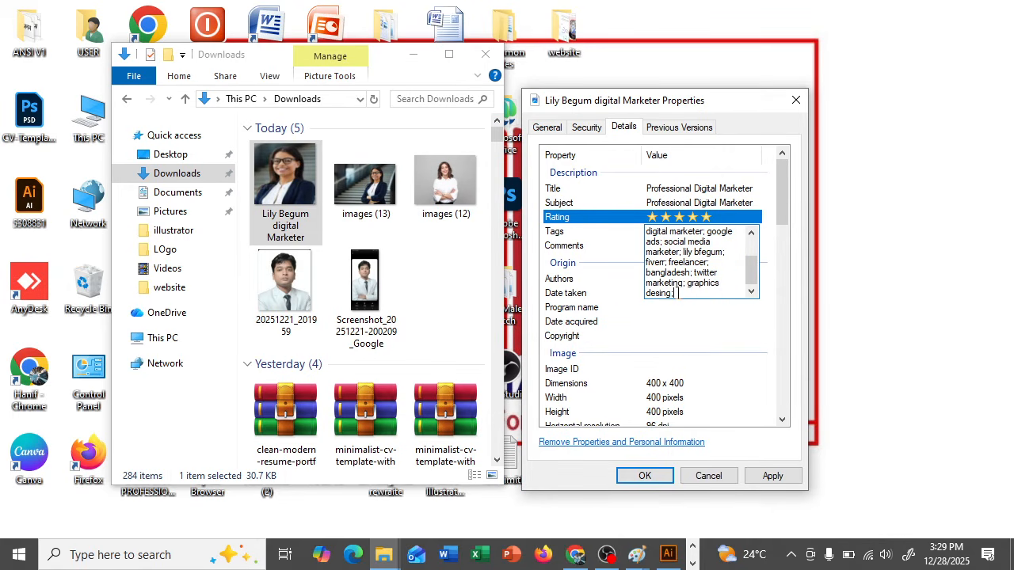
pyautogui.hotkey('ctrl', 'a')
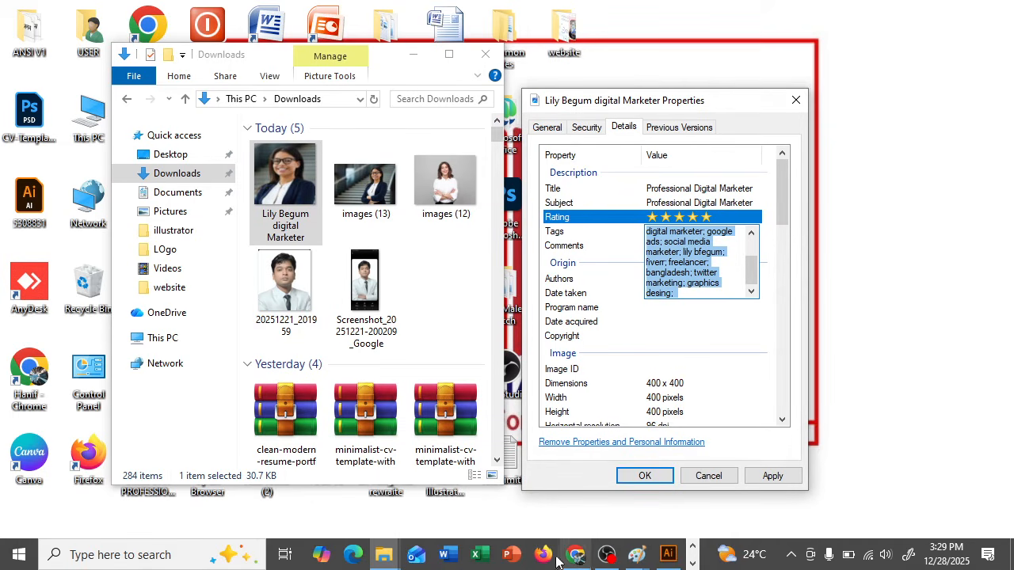
# Switch to the Google Docs notes and try to replace the tag line under "Image SEo" with the full tag list.
pyautogui.moveTo(577, 552)
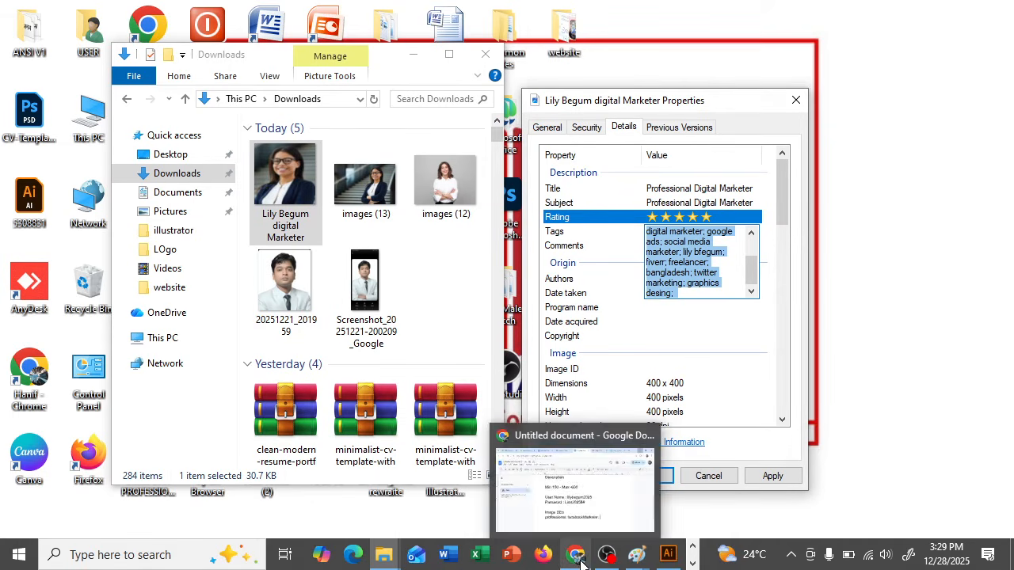
pyautogui.click(563, 502)
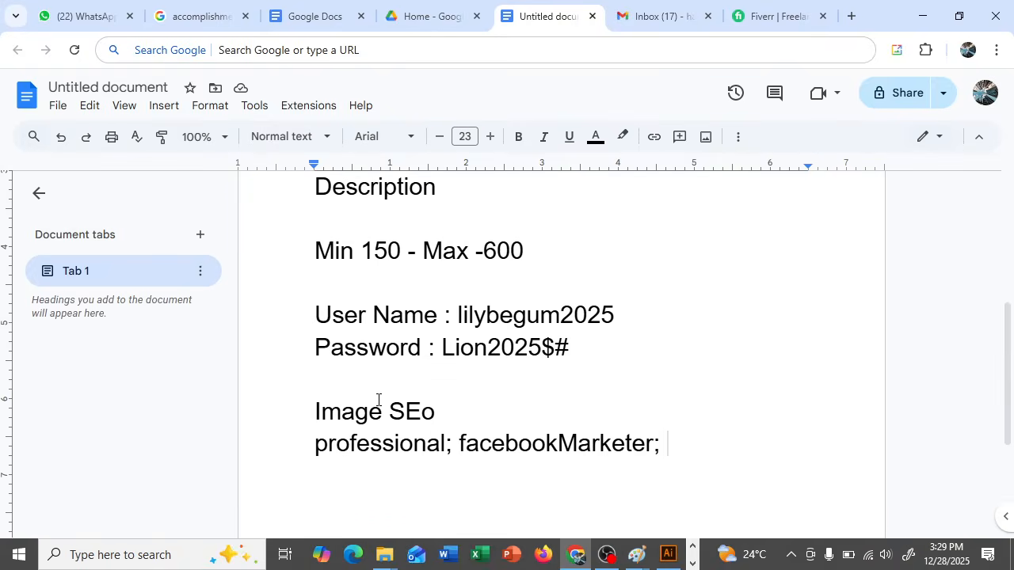
pyautogui.moveTo(670, 446); pyautogui.dragTo(310, 445)
pyautogui.hotkey('ctrl', 'x')
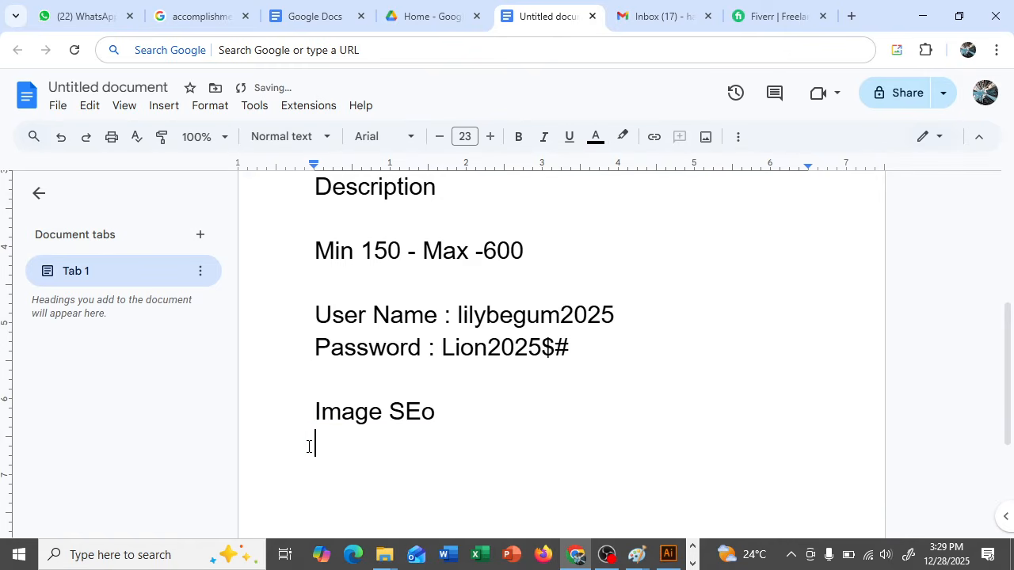
pyautogui.hotkey('ctrl', 'v')
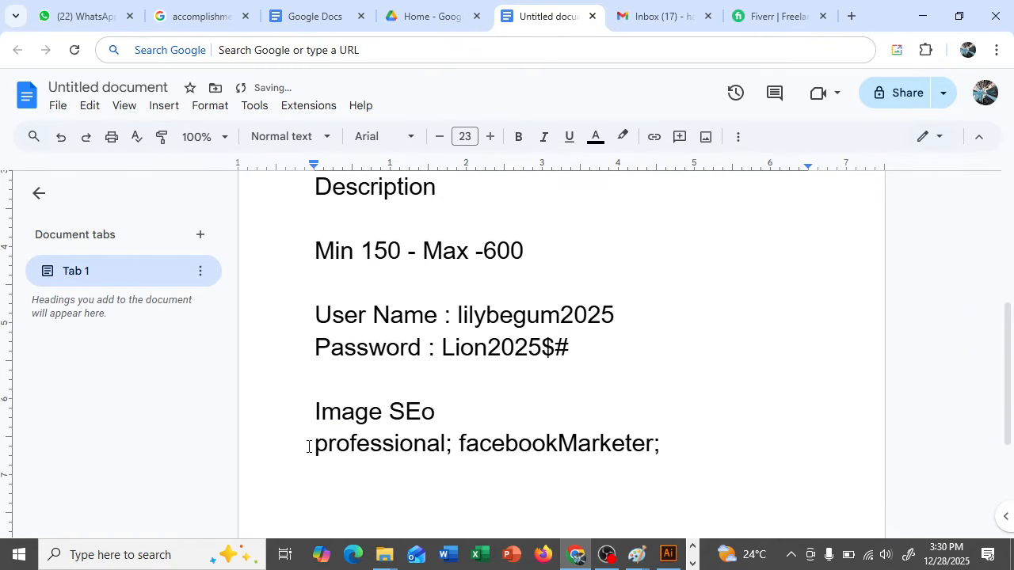
pyautogui.scroll(-3, 497, 461)
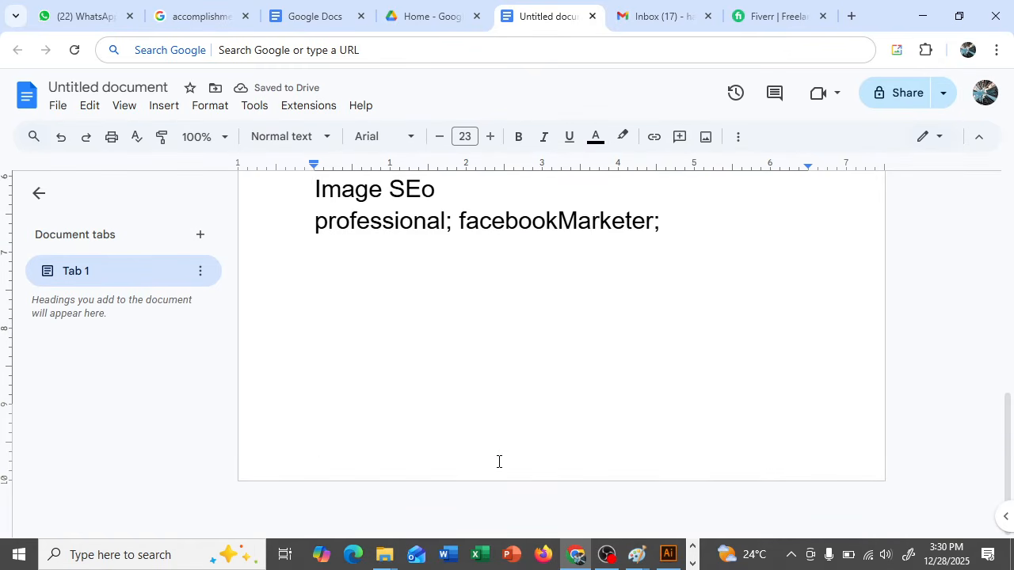
pyautogui.scroll(3, 499, 462)
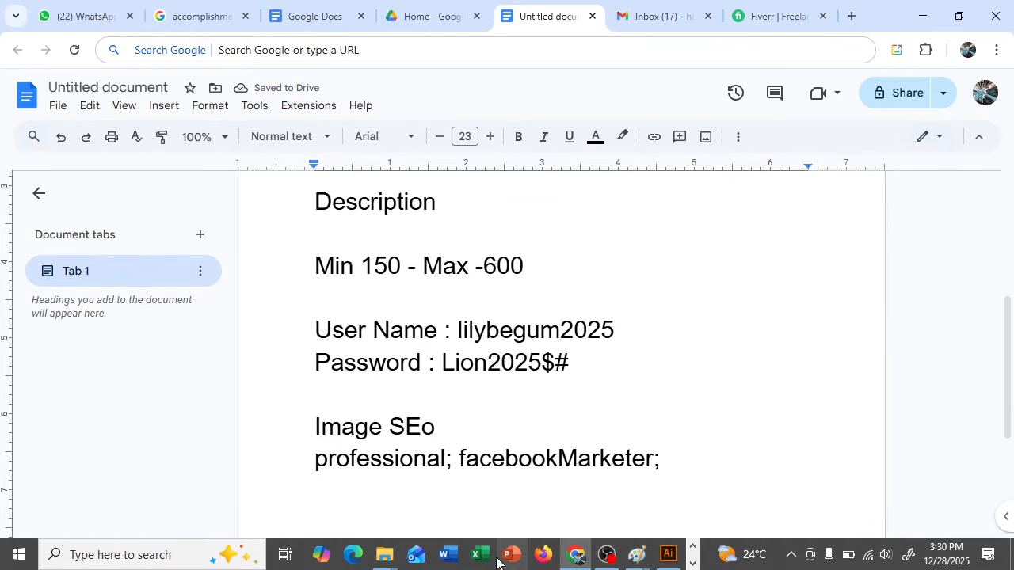
# Switch back to the picture's properties and move the tag "professional" behind "facebookMarketer".
pyautogui.click(923, 16)
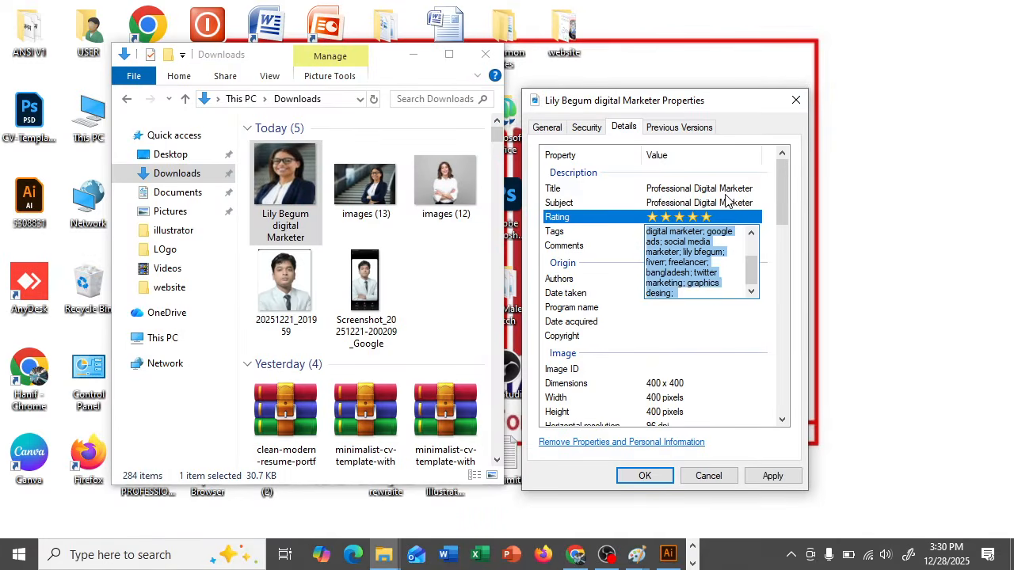
pyautogui.scroll(2, 696, 252)
pyautogui.click(714, 233)
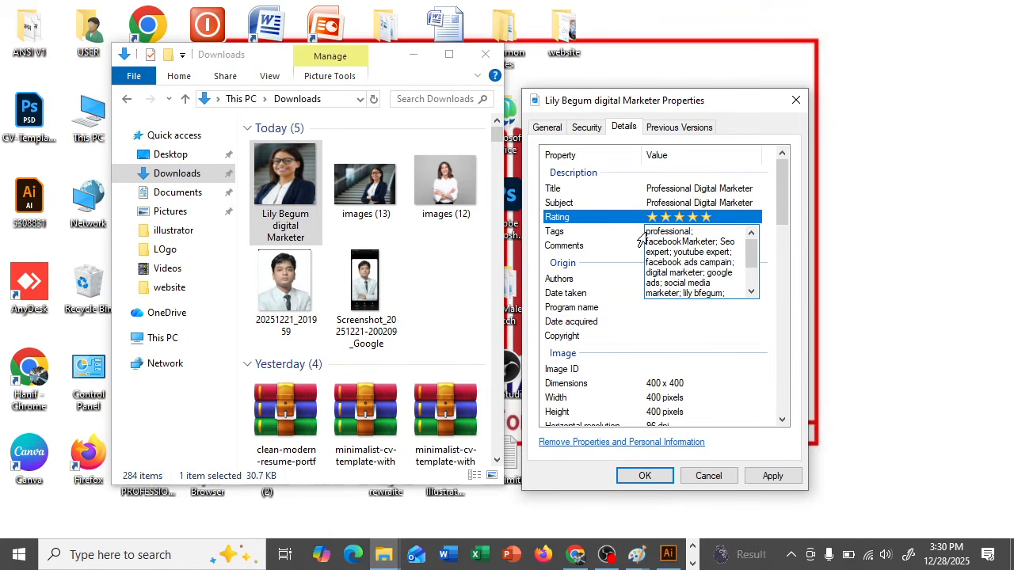
pyautogui.doubleClick(670, 231)
pyautogui.moveTo(669, 232); pyautogui.dragTo(724, 241)
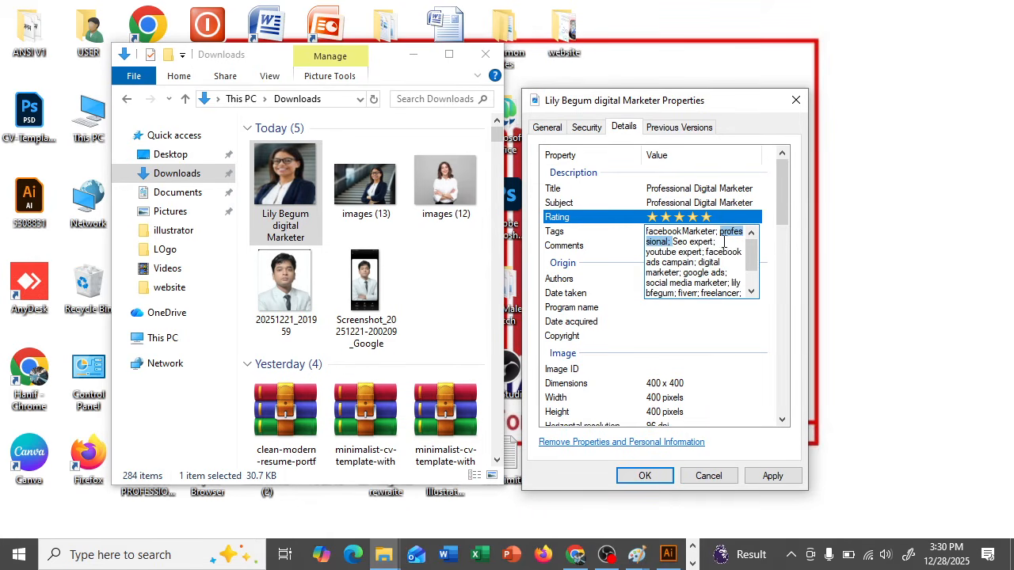
pyautogui.click(723, 241)
# Cut the entire tag list from the picture's details and paste the cut content back into the empty Tags property.
pyautogui.scroll(-2, 728, 261)
pyautogui.click(675, 293)
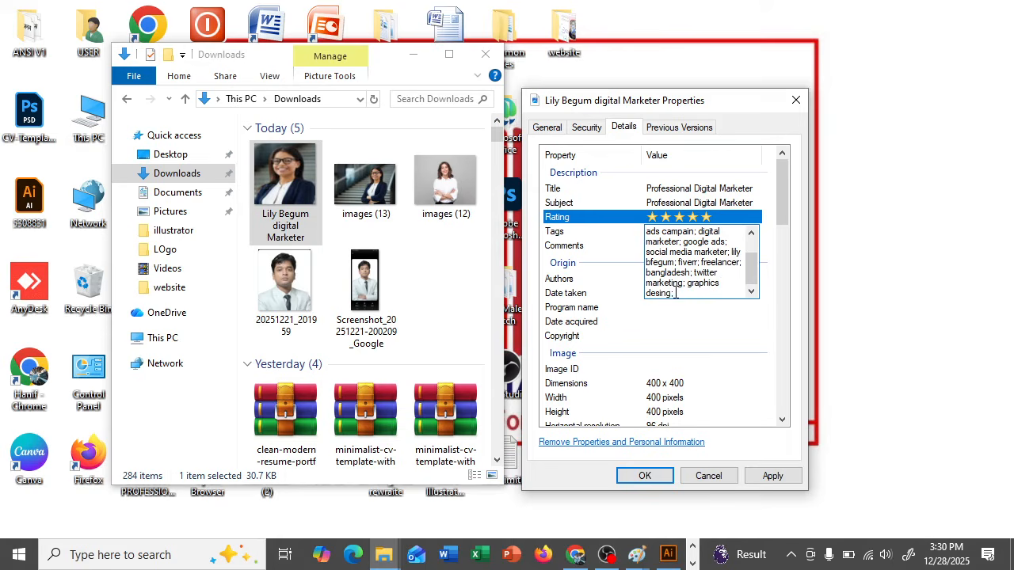
pyautogui.moveTo(675, 293); pyautogui.dragTo(647, 231)
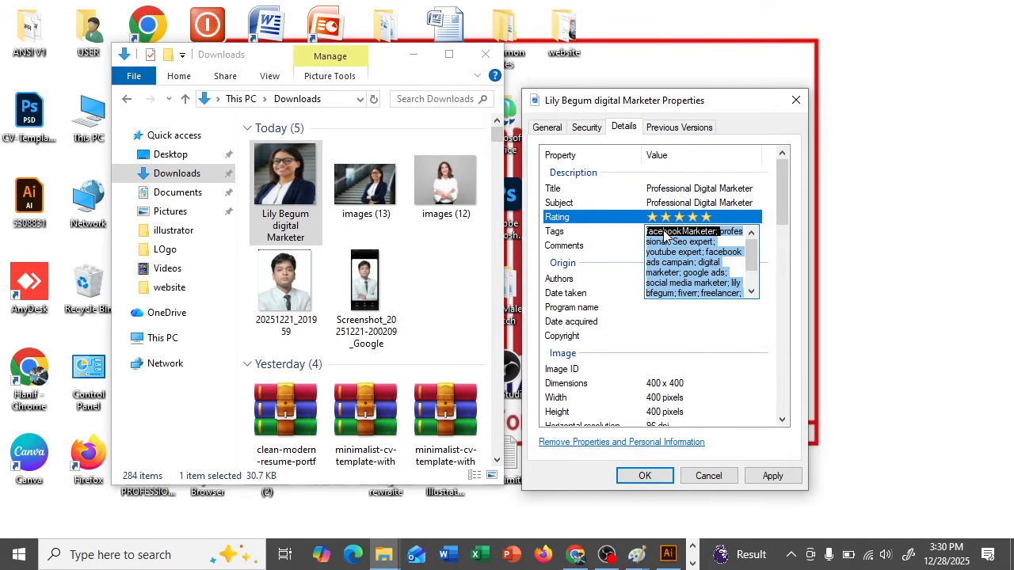
pyautogui.rightClick(663, 236)
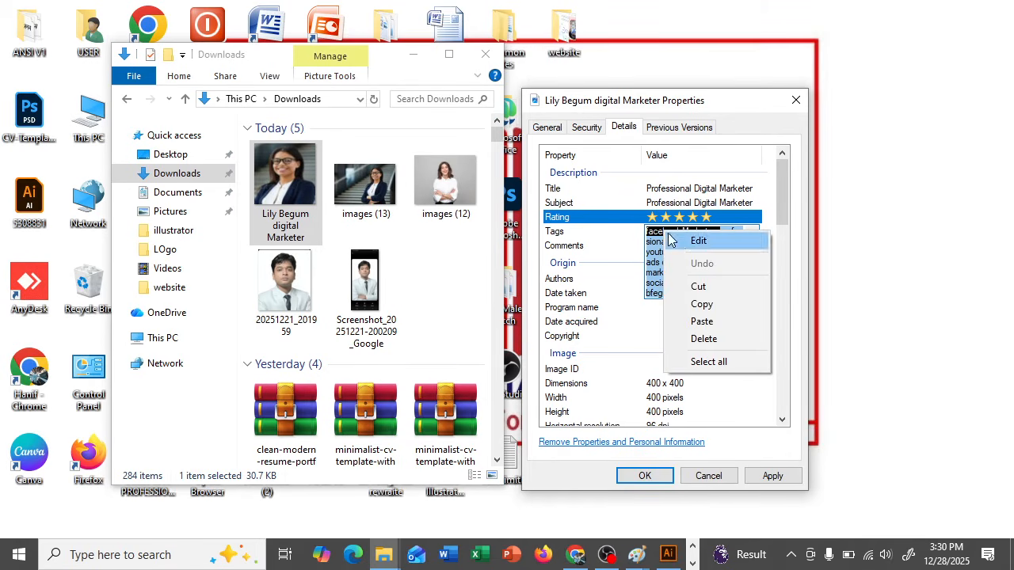
pyautogui.click(702, 287)
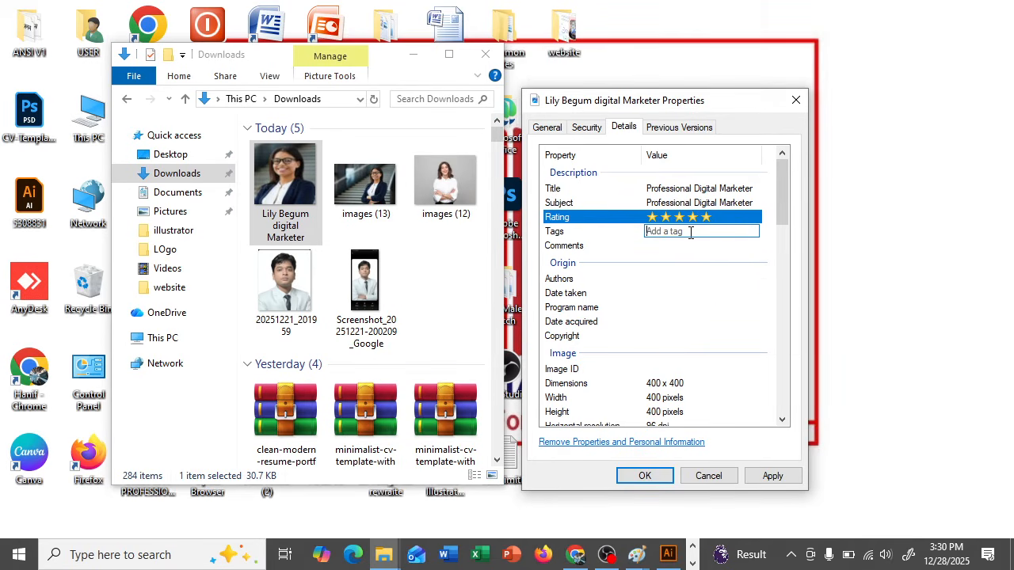
pyautogui.rightClick(690, 232)
pyautogui.click(721, 302)
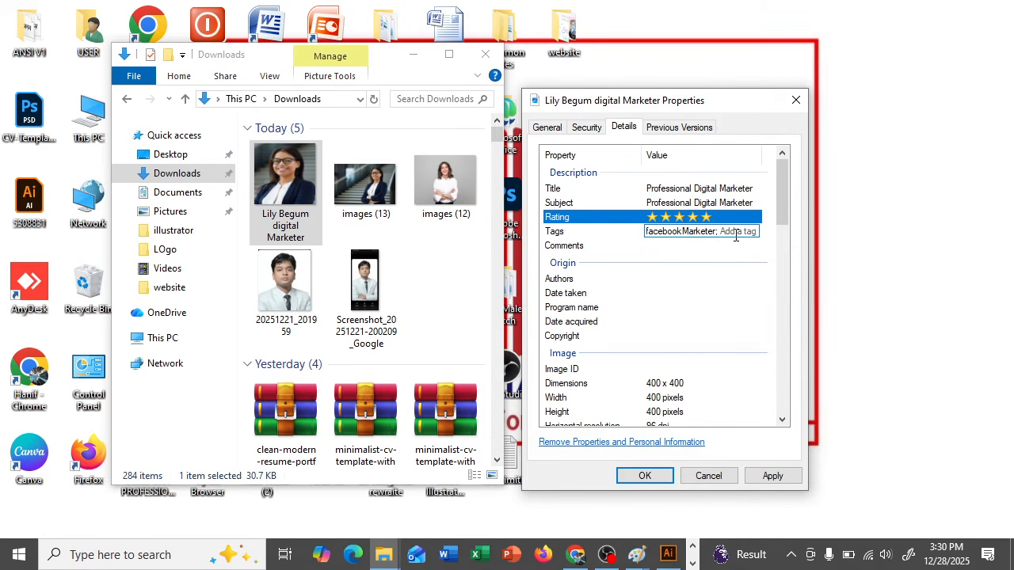
# Try to paste the full tag list again over the remaining "facebookMarketer" tag.
pyautogui.click(663, 233)
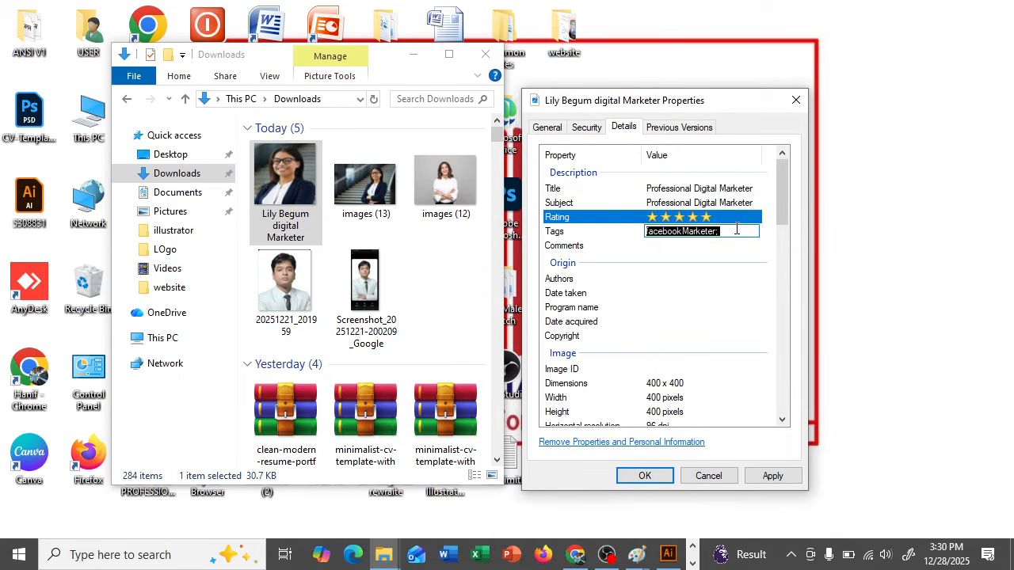
pyautogui.click(724, 231)
pyautogui.click(734, 215)
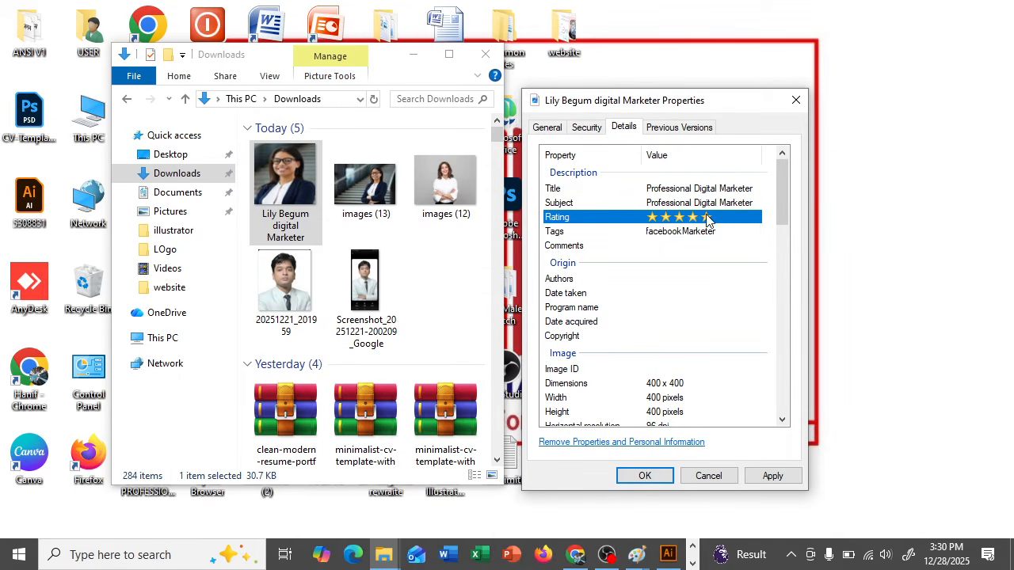
pyautogui.click(704, 234)
pyautogui.rightClick(683, 234)
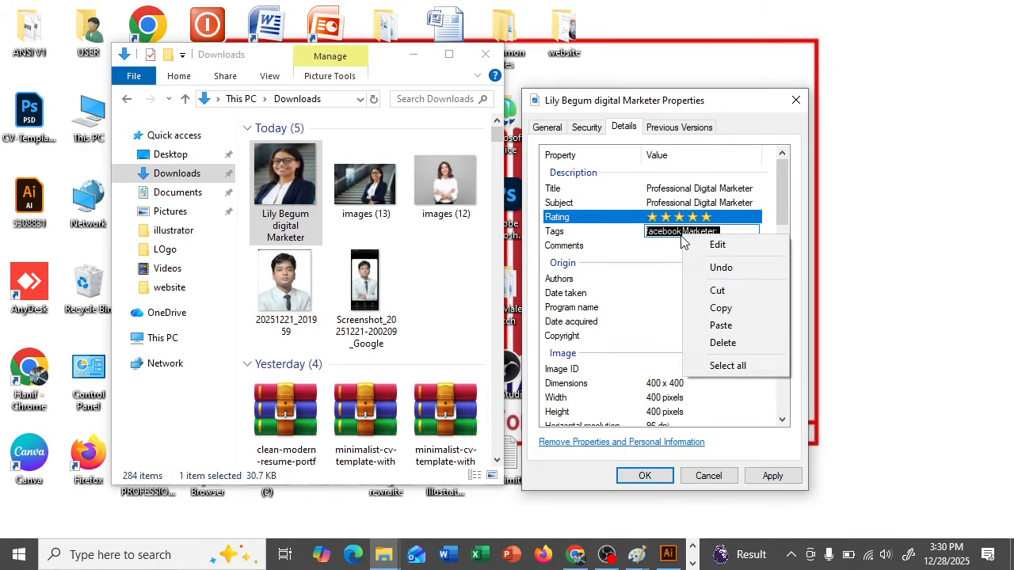
pyautogui.click(723, 324)
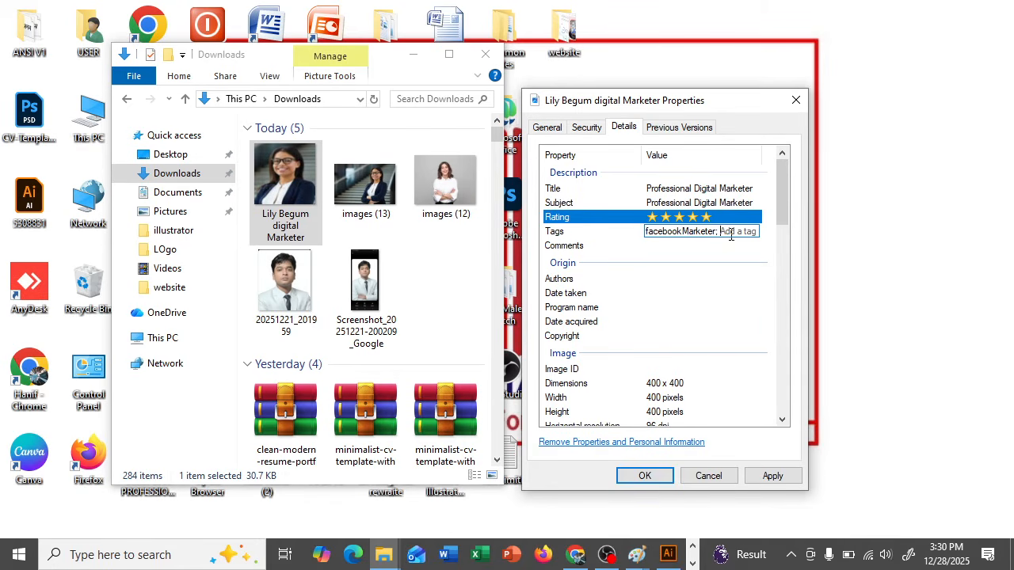
pyautogui.click(665, 264)
pyautogui.scroll(-5, 681, 261)
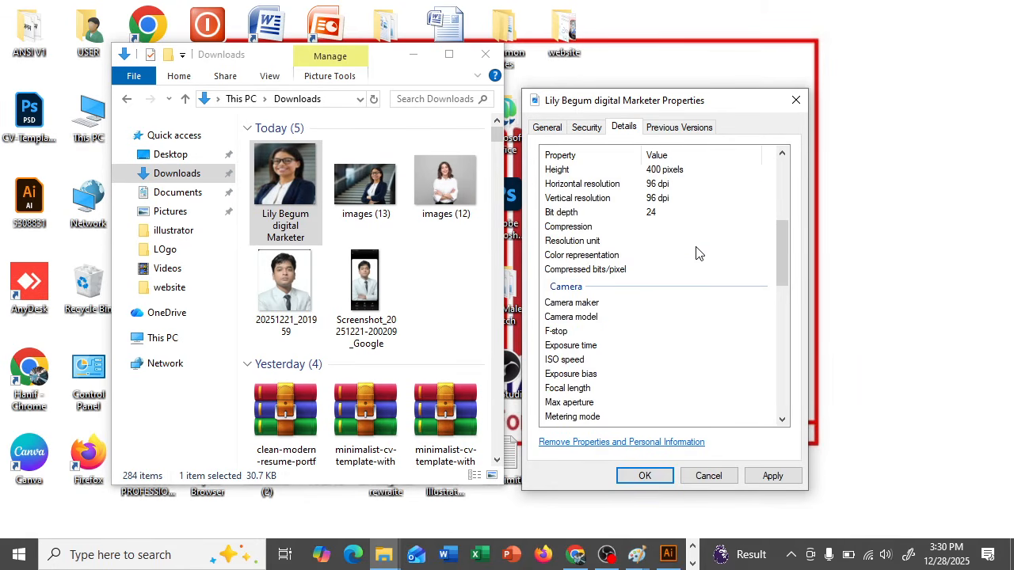
pyautogui.scroll(5, 697, 246)
# Check the tag line under "Image SEo" in the Google Docs notes and return to the picture's properties.
pyautogui.click(698, 236)
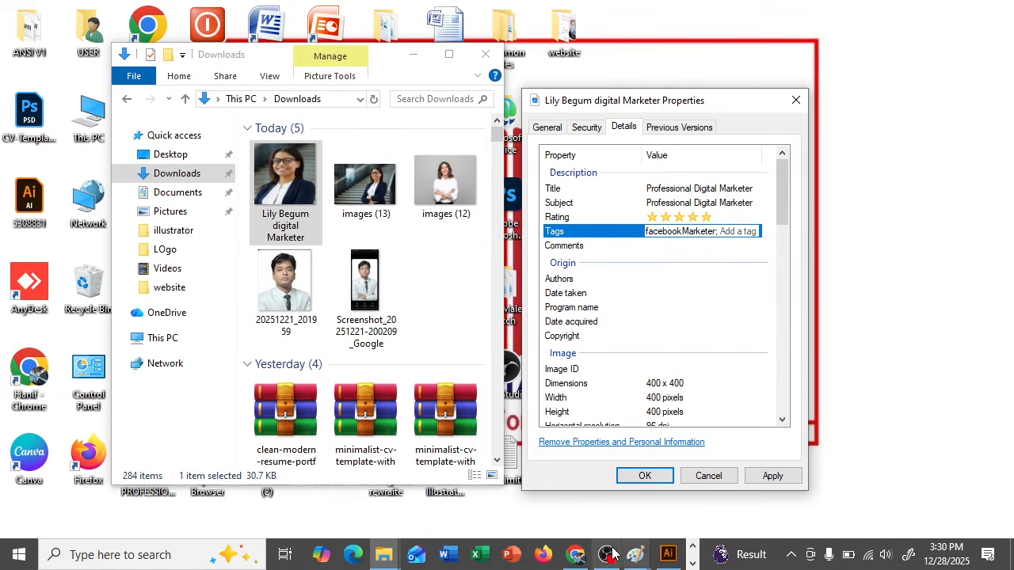
pyautogui.click(576, 557)
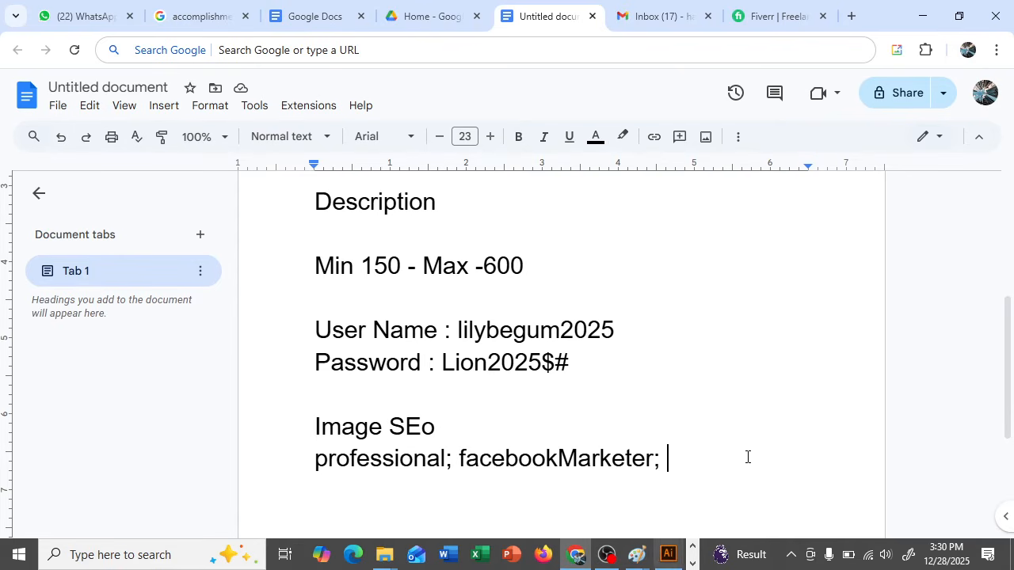
pyautogui.click(921, 14)
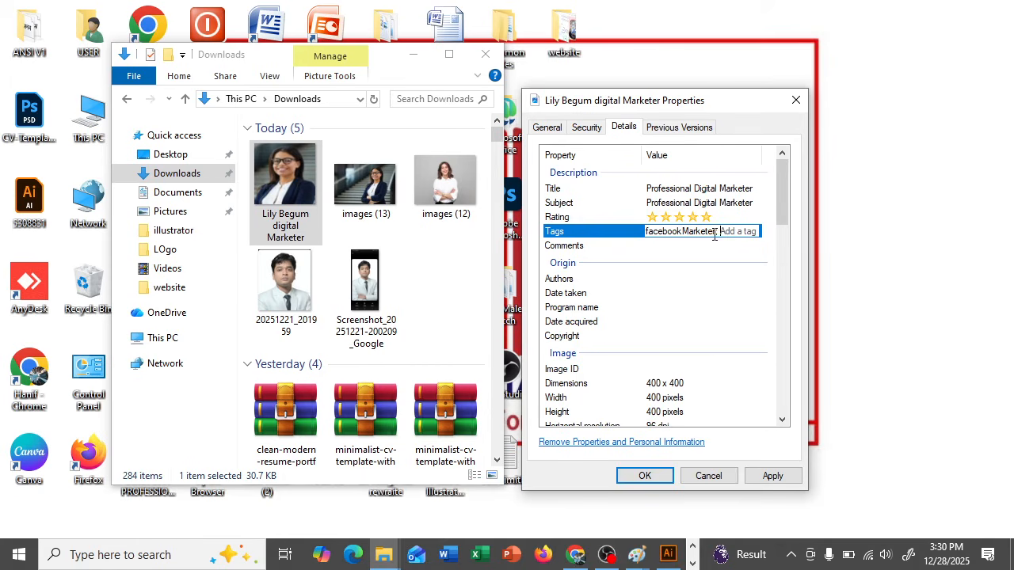
# Add the tag "digital marketing" behind "facebookMarketer" in the picture's Tags property.
pyautogui.write('; di')
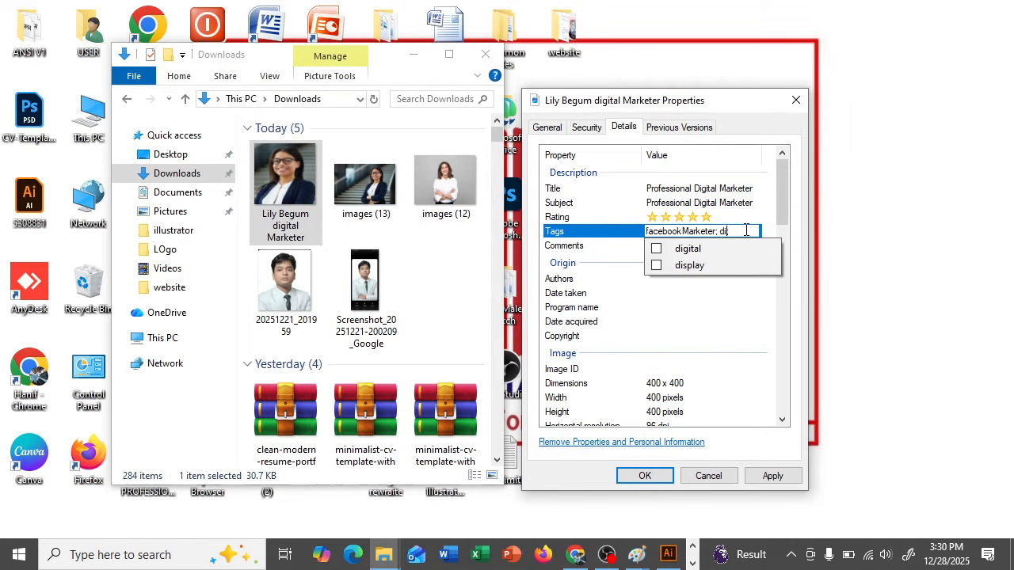
pyautogui.write('gital ma')
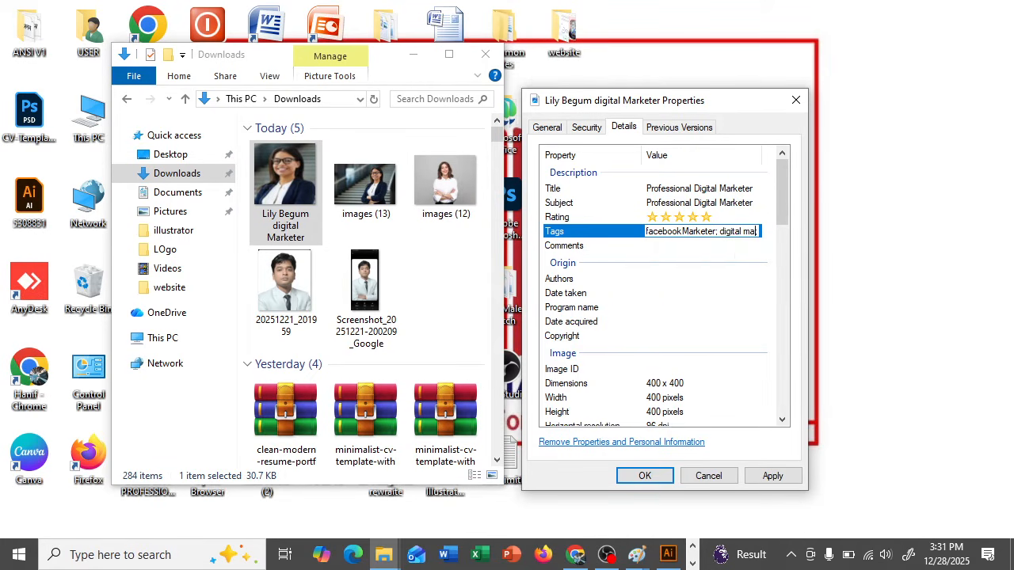
pyautogui.write('re')
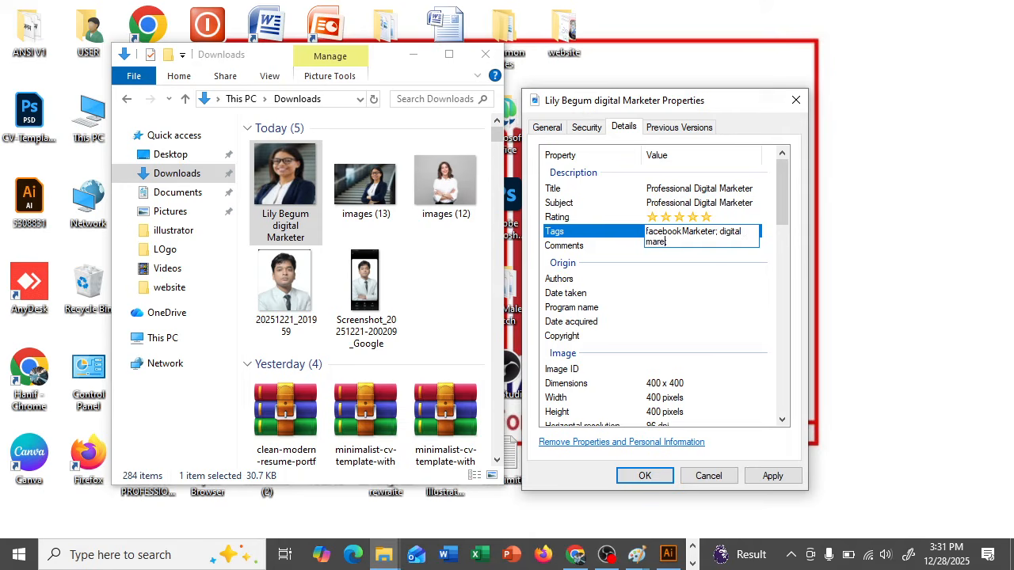
pyautogui.press('BackSpace')
pyautogui.press('BackSpace')
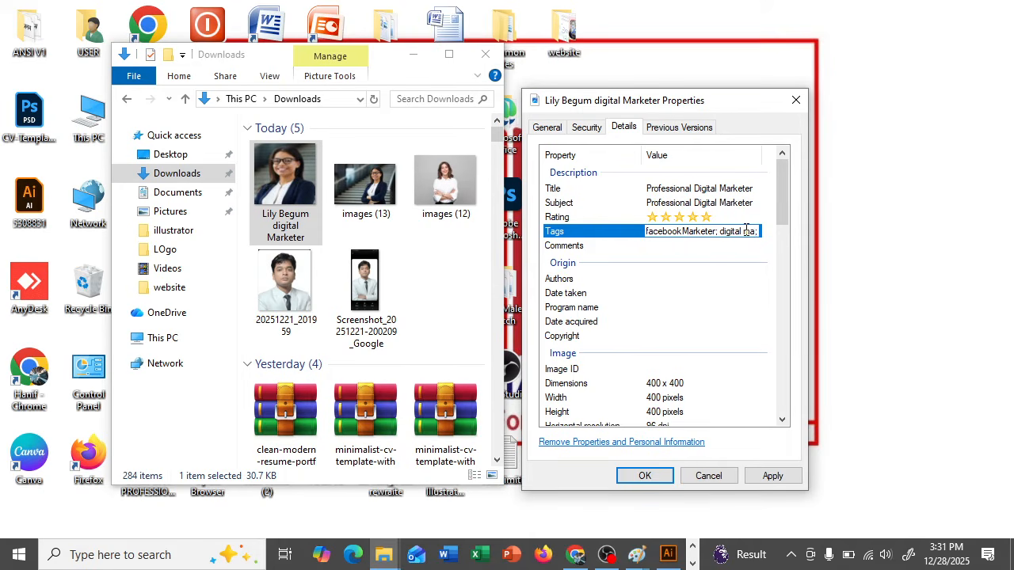
pyautogui.write('rke')
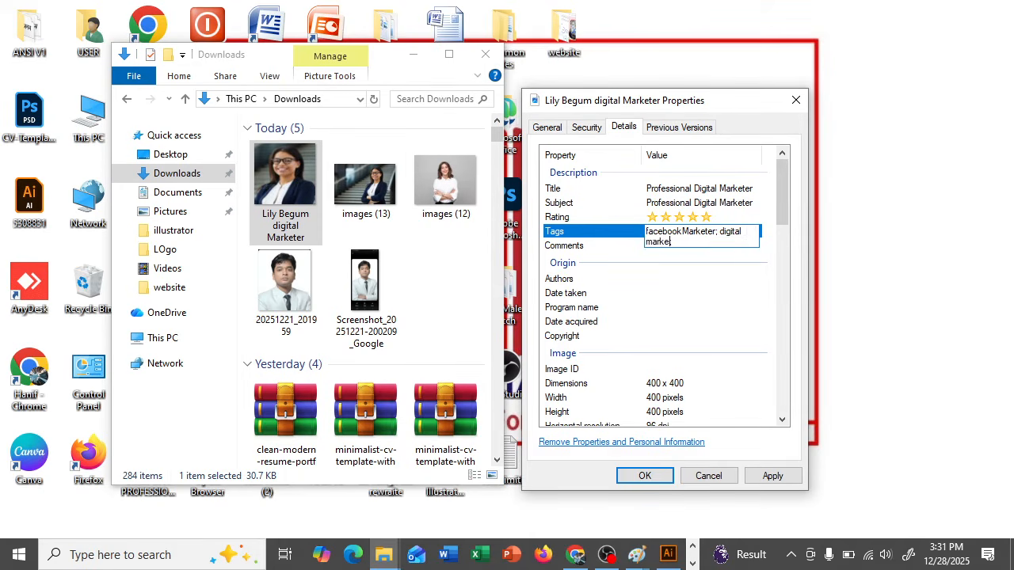
pyautogui.write('ting')
pyautogui.press('BackSpace')
# Append the tags "seo" and "youtube markfeting" to the picture's tag list.
pyautogui.doubleClick(704, 232)
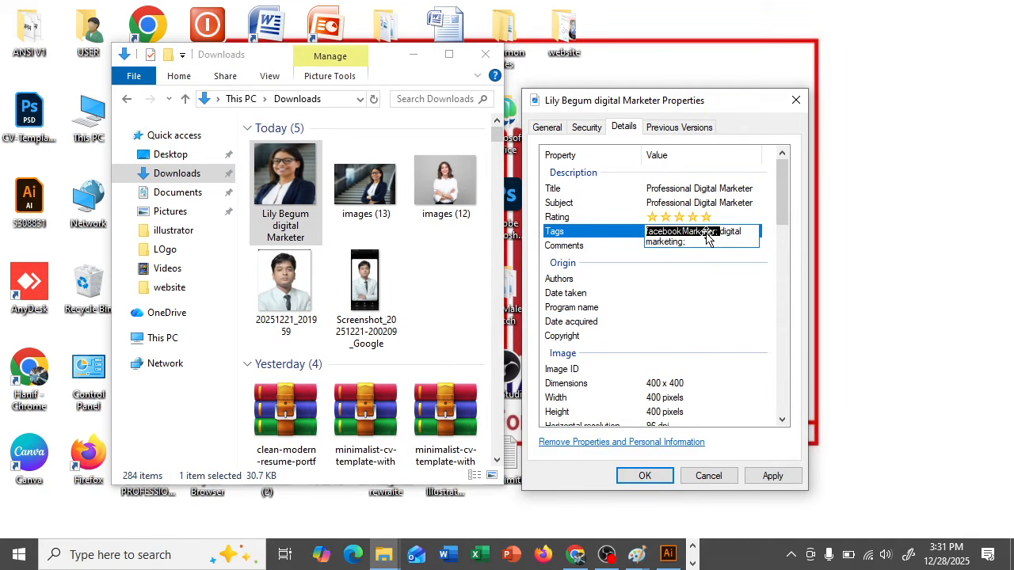
pyautogui.click(701, 241)
pyautogui.write('se')
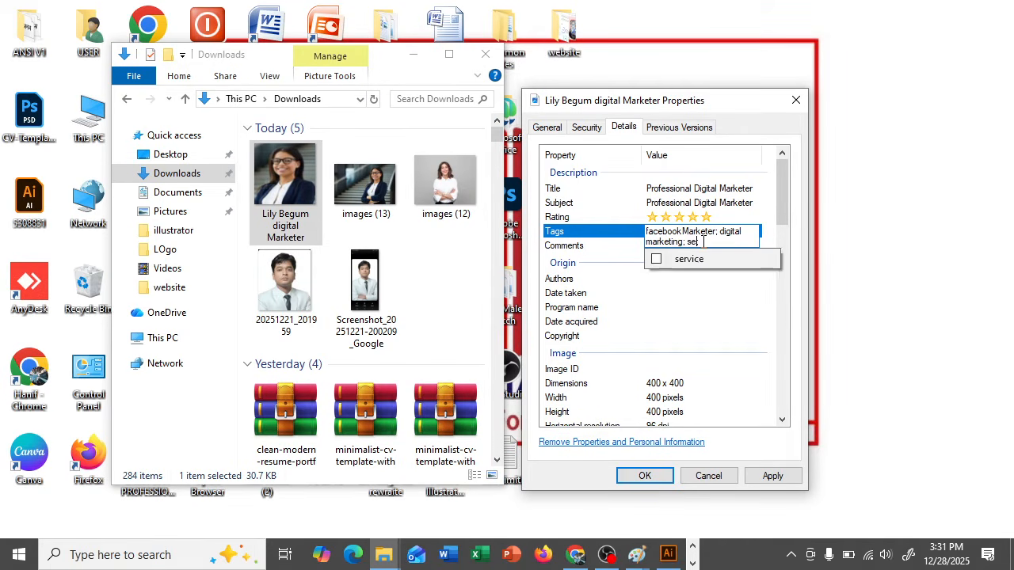
pyautogui.write('o')
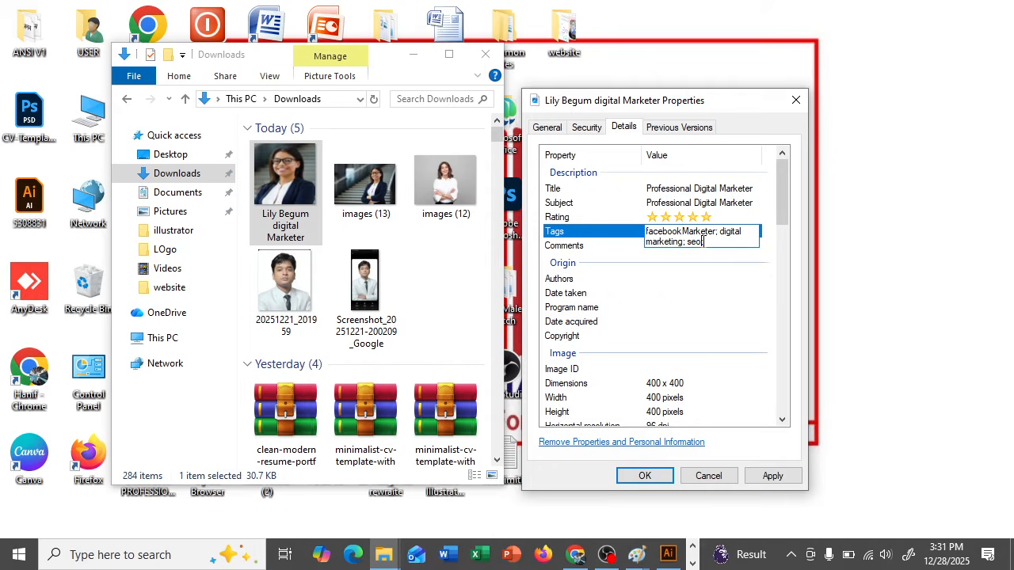
pyautogui.write('; youtube mark')
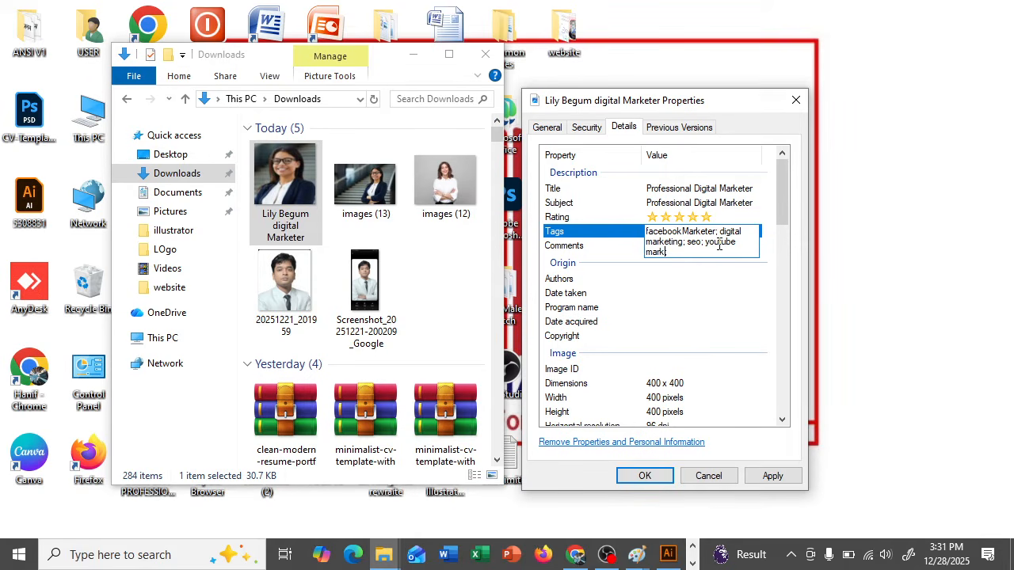
pyautogui.write('feting;')
pyautogui.click(695, 249)
# Append the tag "instagram marketing" to the picture's tag list.
pyautogui.write('ins')
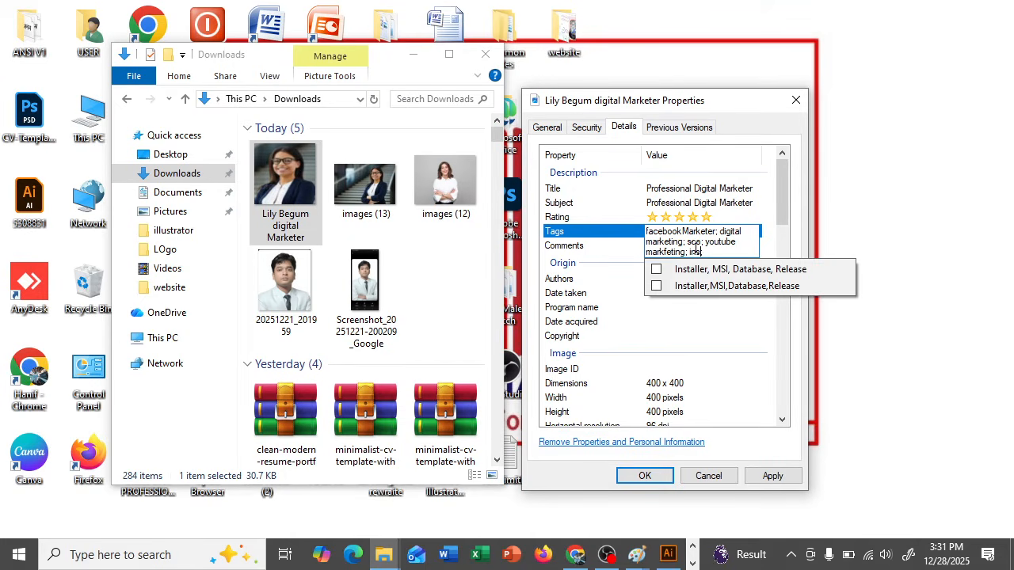
pyautogui.write('tagram')
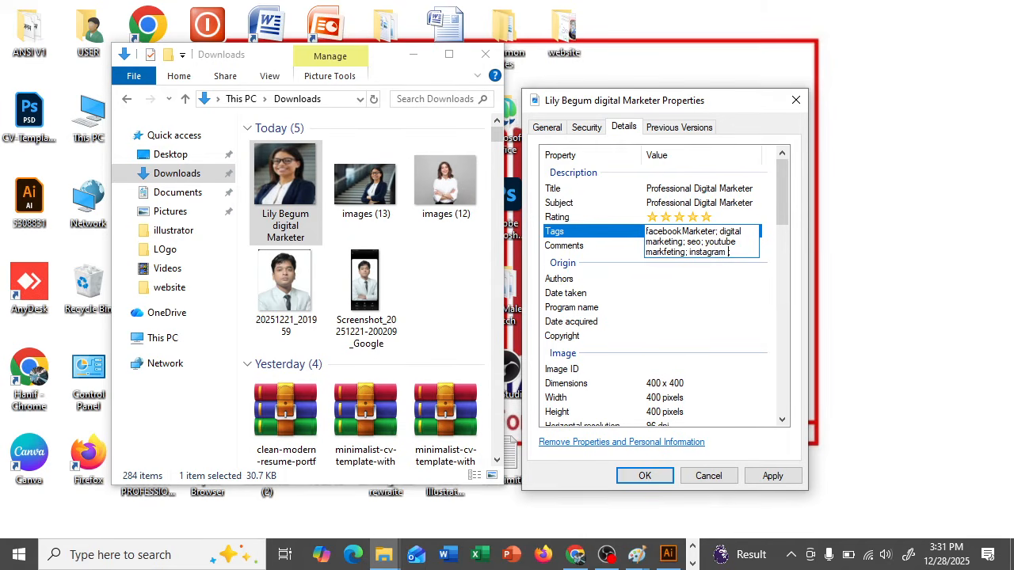
pyautogui.write(' marketing')
pyautogui.press('BackSpace')
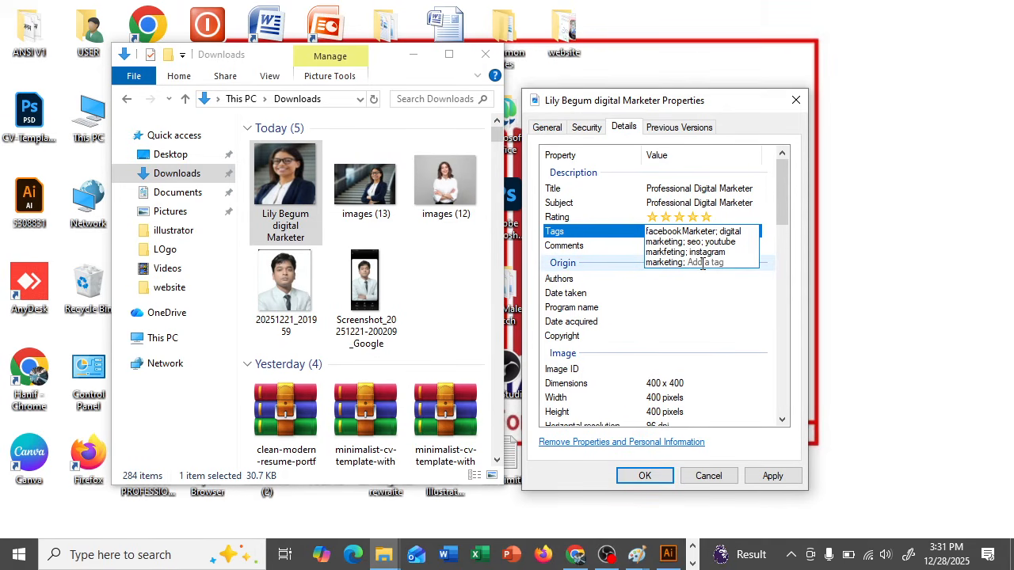
# Append the tags "google ads" and "facebook ads" to the picture's tag list.
pyautogui.write('google ads; facebook')
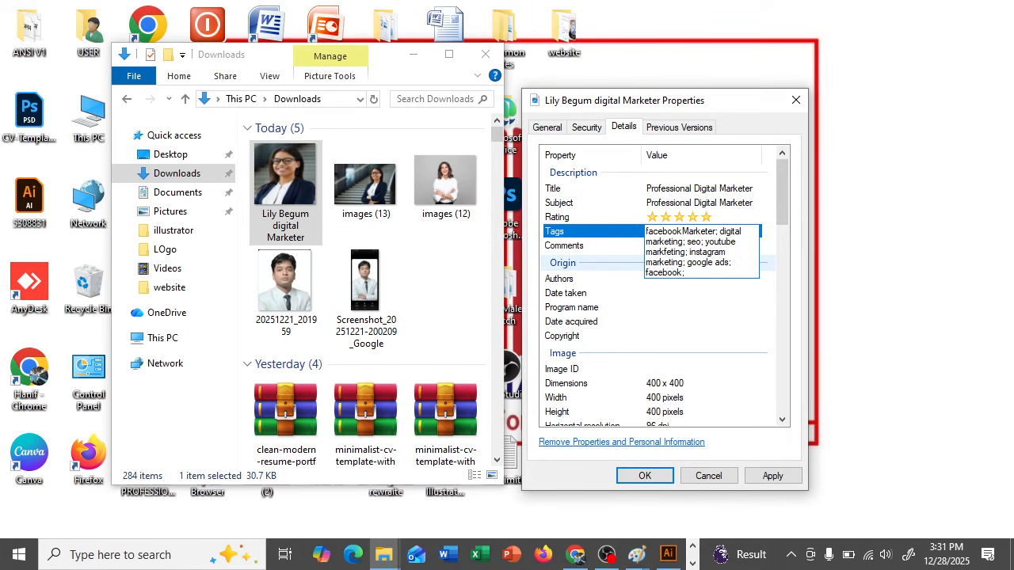
pyautogui.write(' ads; ')
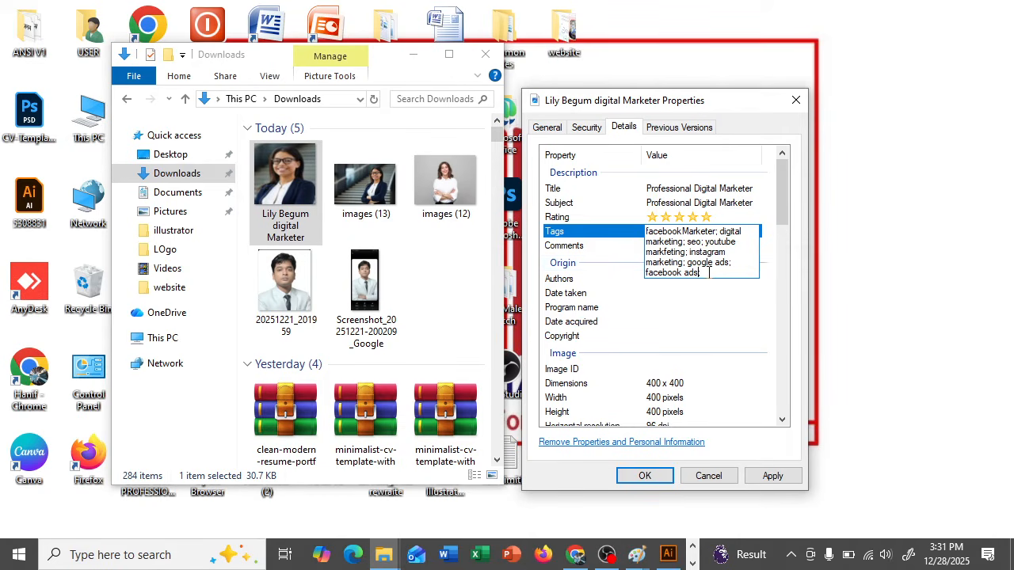
pyautogui.write('youtu')
pyautogui.write('be ')
pyautogui.write('video')
pyautogui.write(' ma')
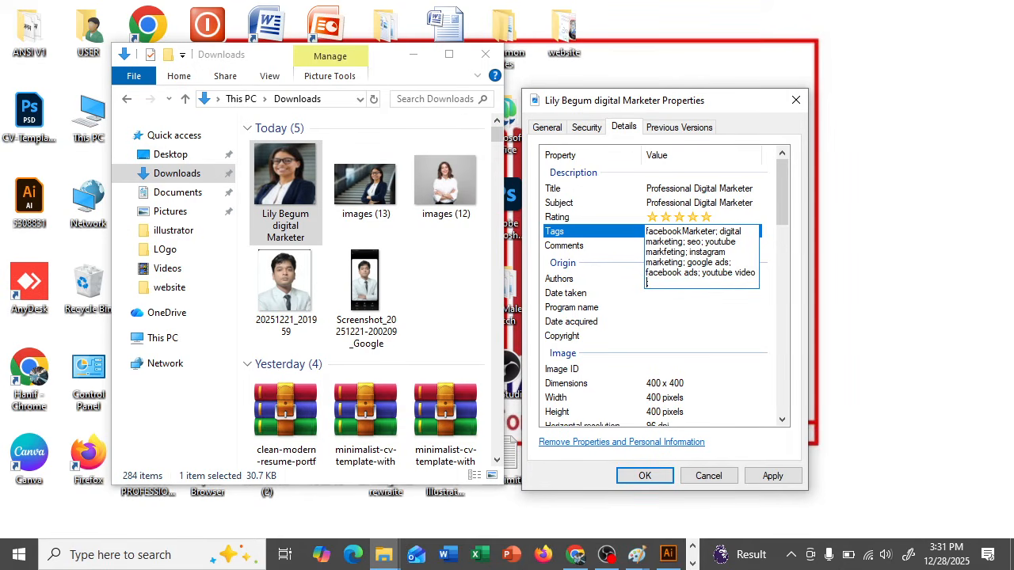
pyautogui.write('rketing;')
# Append the tag "youtube video marketing" to the picture's tag list.
pyautogui.click(719, 282)
# Append the tag "yoiutbe channel create setup" to the picture's tag list.
pyautogui.write('yoiutbe')
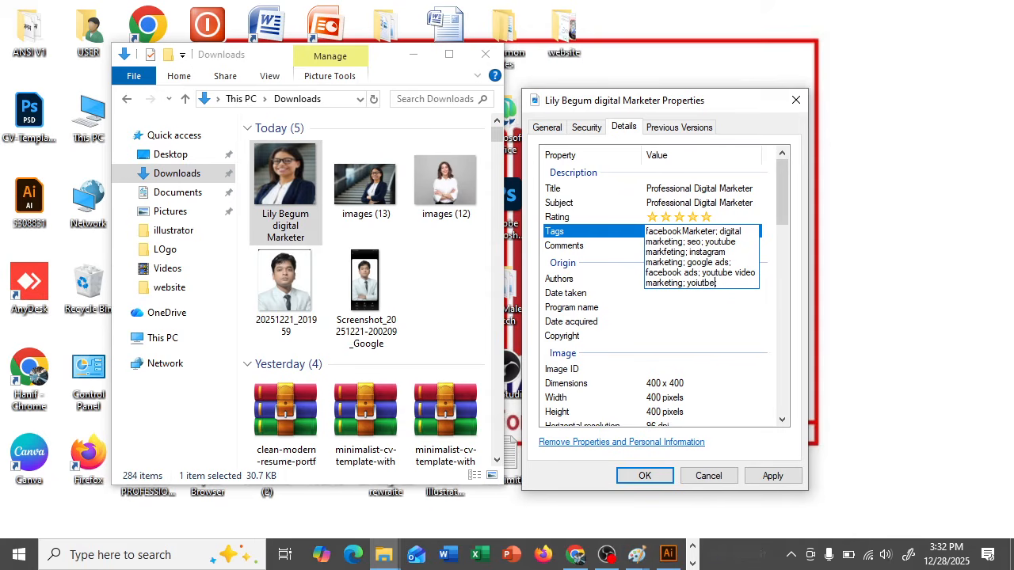
pyautogui.write(' channel')
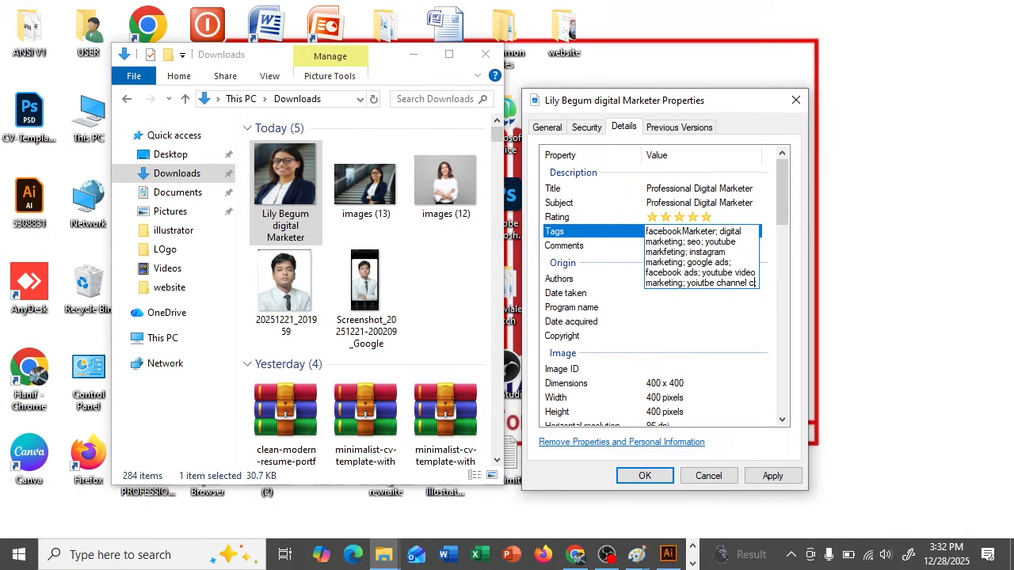
pyautogui.write(' create')
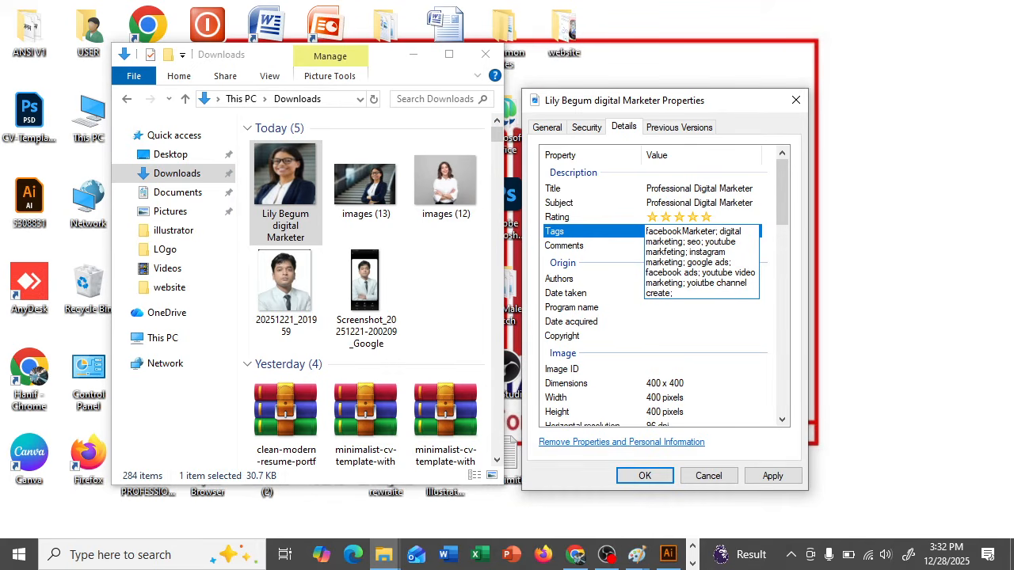
pyautogui.write(' setu')
pyautogui.write('p')
pyautogui.write('; ')
pyautogui.write('facebo')
pyautogui.write('ok page ;')
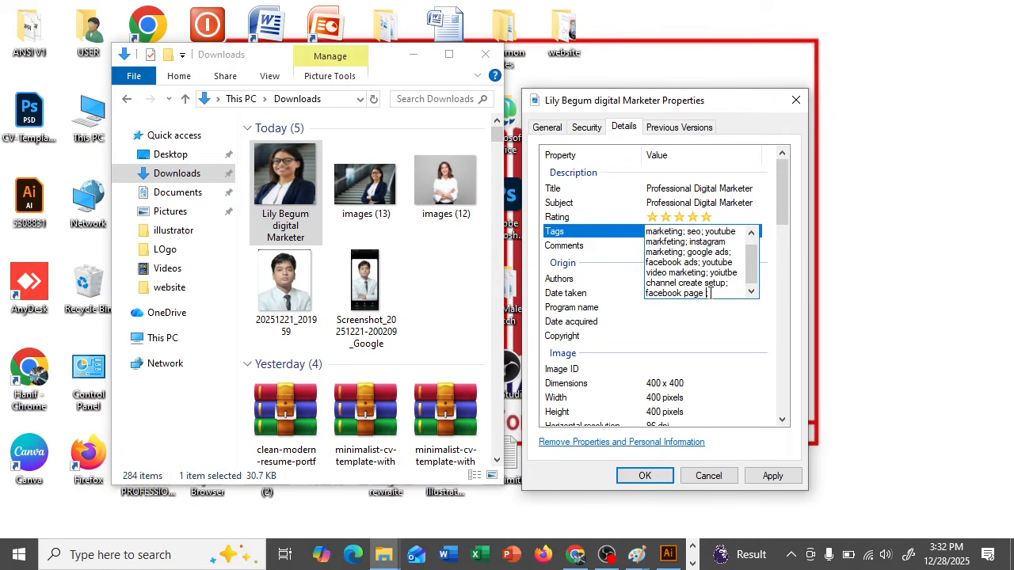
pyautogui.write('reate seutp')
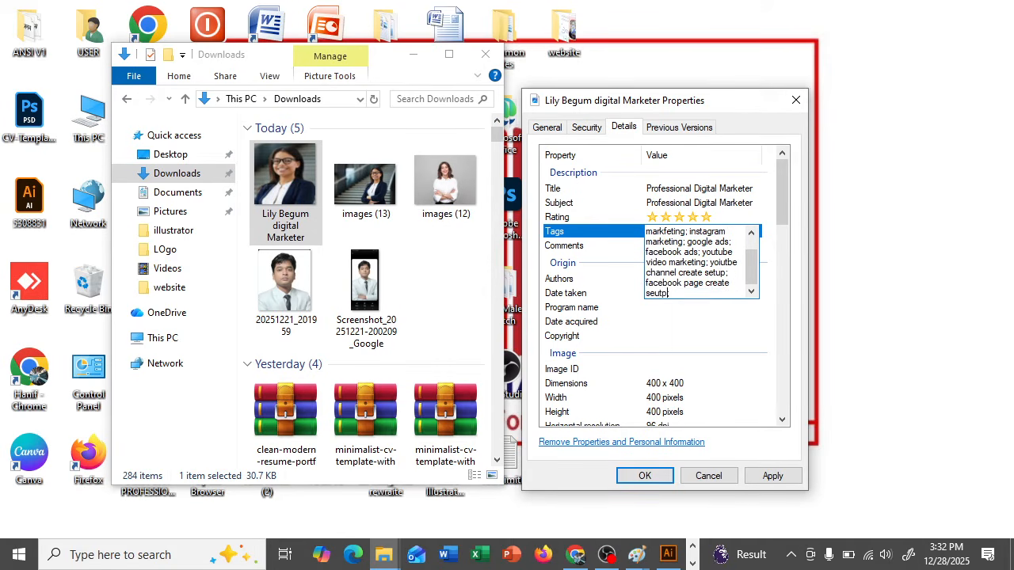
pyautogui.write('; facebook promotio')
# Append the tags "facebook promotion" and "youtube promotion" to the picture's tag list.
pyautogui.write('n;')
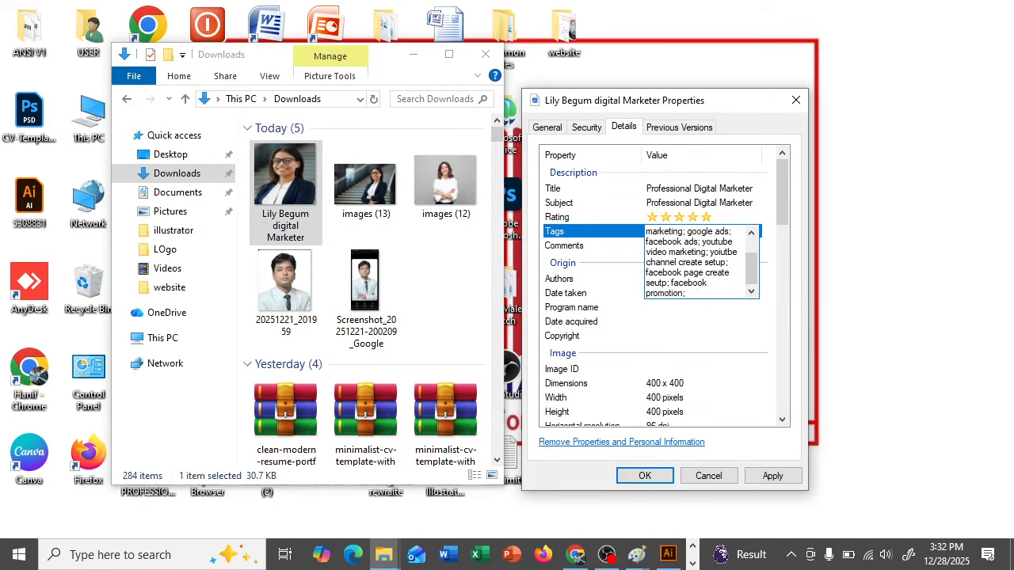
pyautogui.click(697, 295)
pyautogui.write('youtube promotion;')
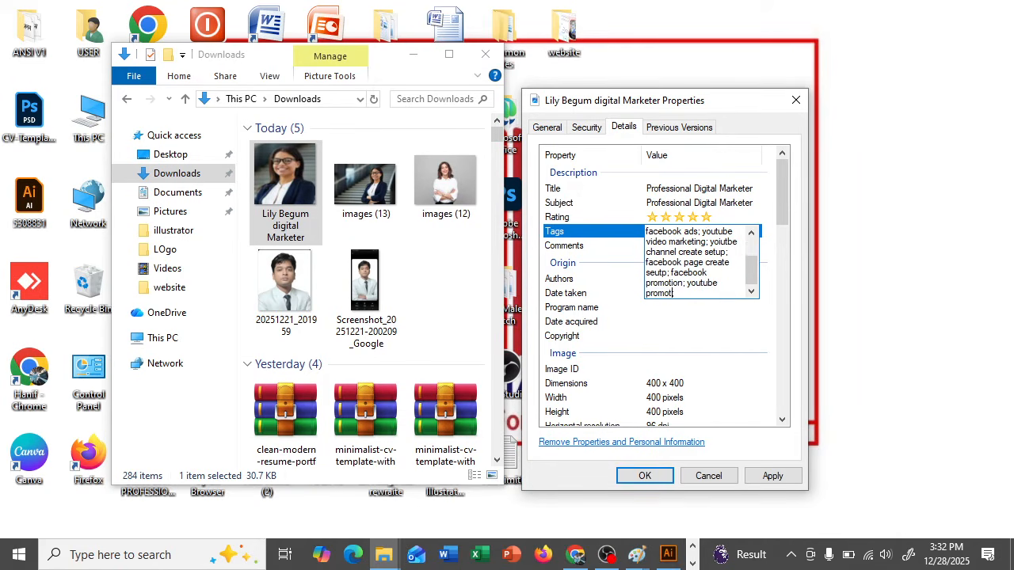
pyautogui.click(701, 294)
# Append the suggested tag "digital" and the tag "digital marketer" to the picture's tag list.
pyautogui.scroll(3, 713, 289)
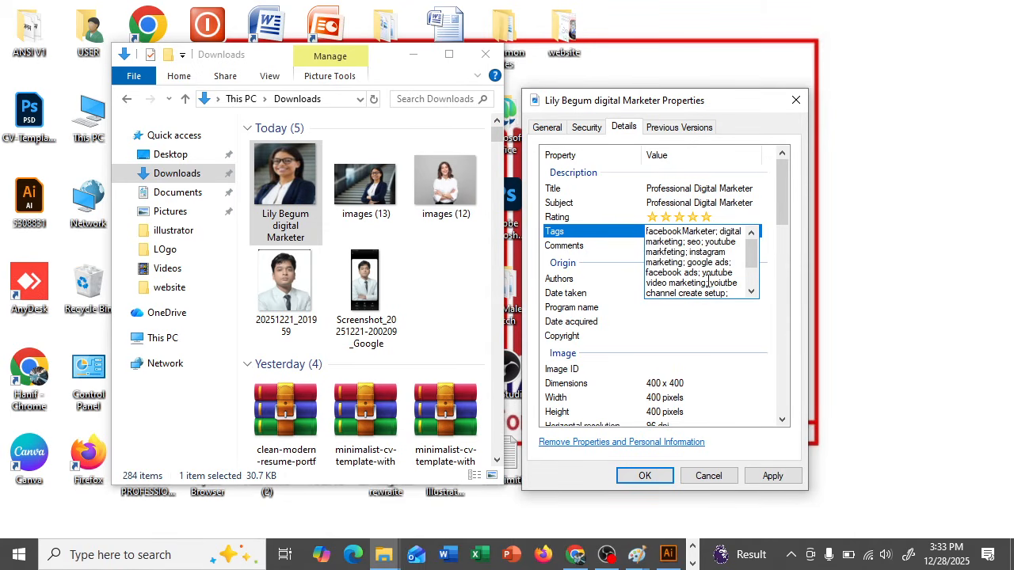
pyautogui.scroll(-3, 710, 283)
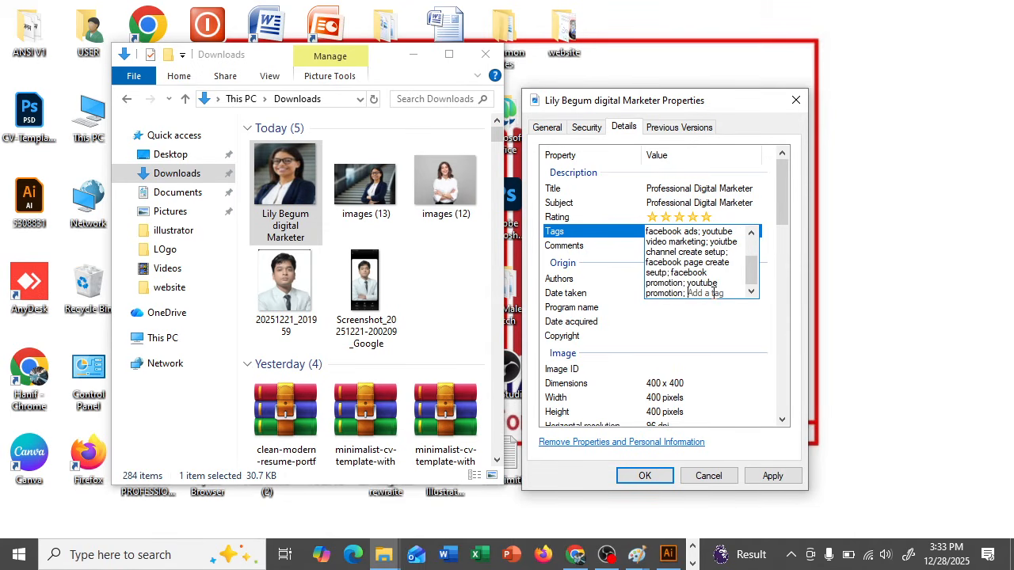
pyautogui.write('di')
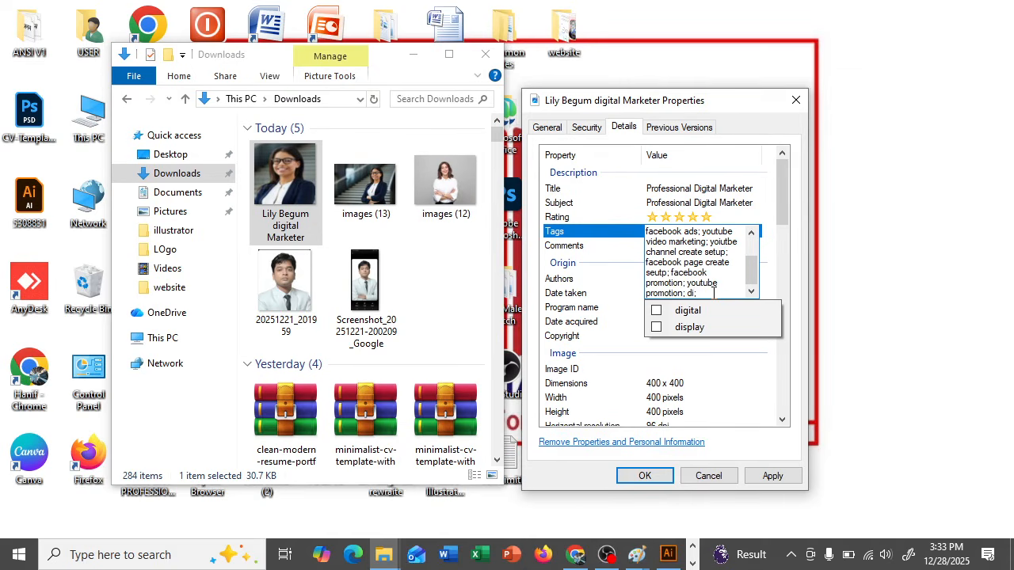
pyautogui.write('gita')
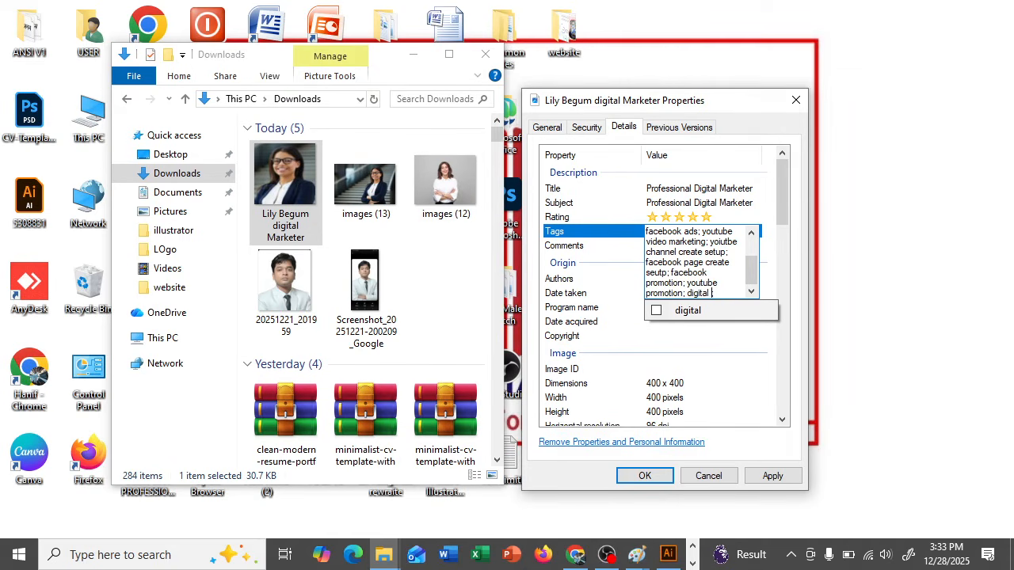
pyautogui.write('l')
pyautogui.click(697, 314)
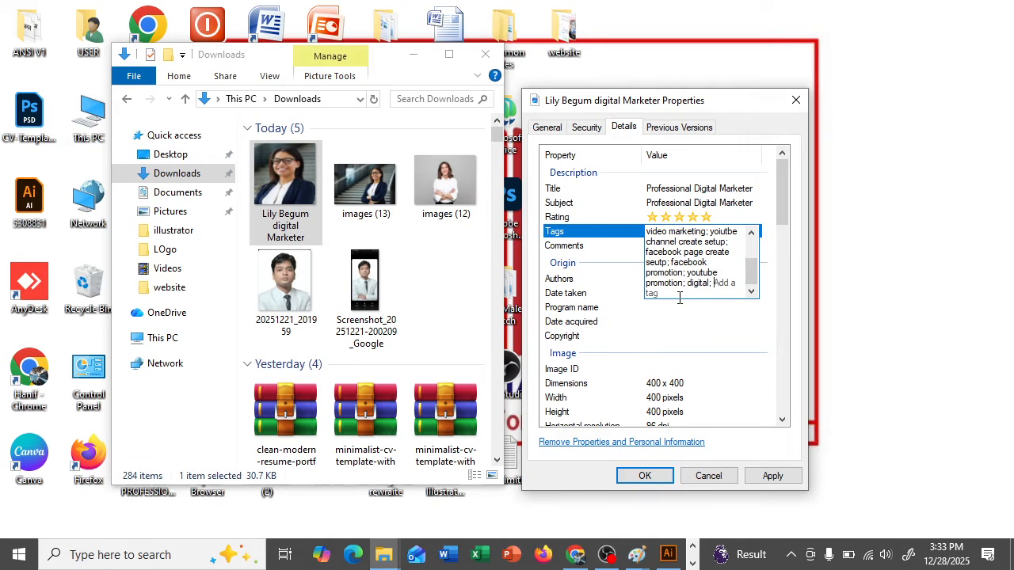
pyautogui.write('digital')
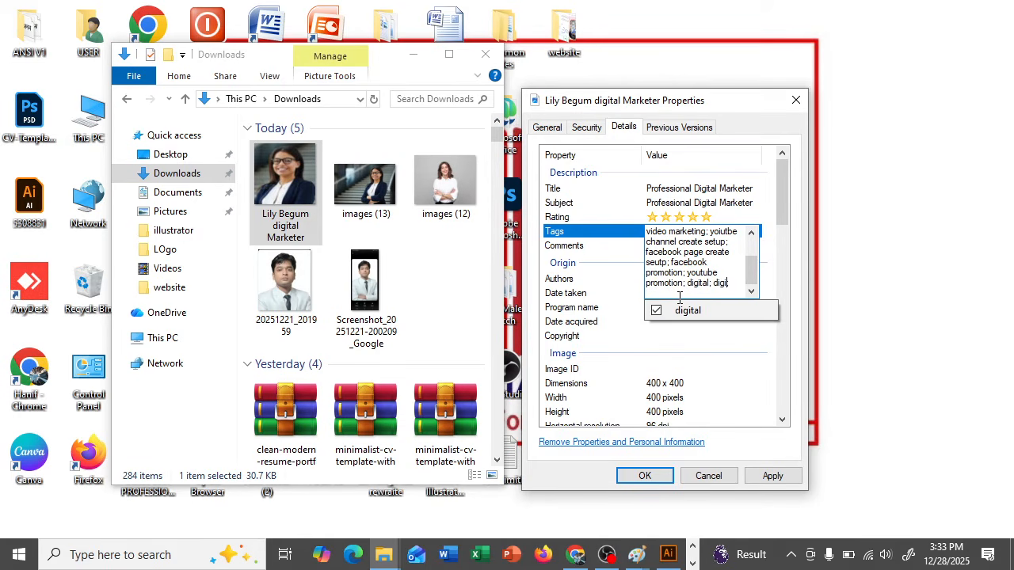
pyautogui.write(' market')
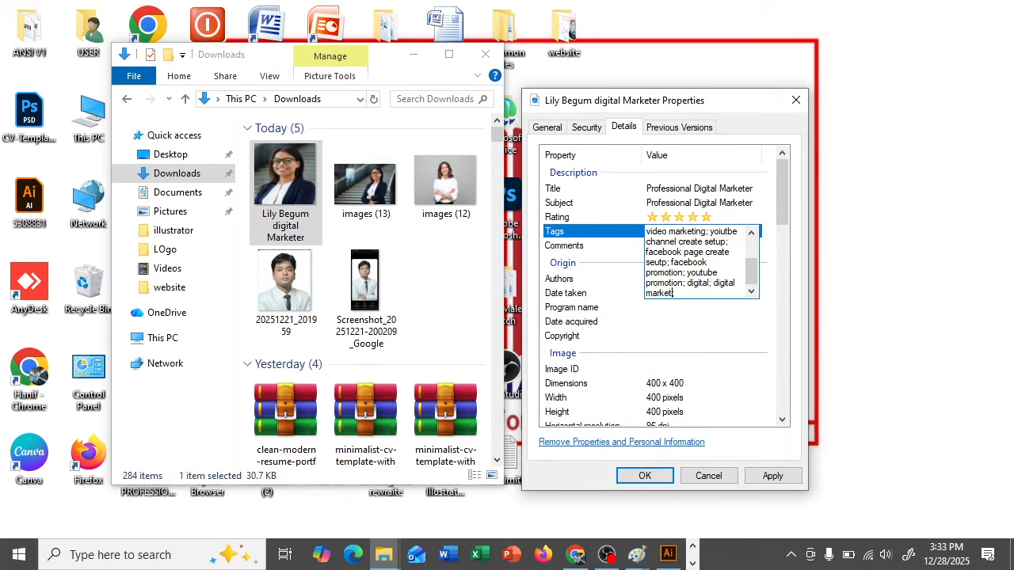
pyautogui.write('er; ')
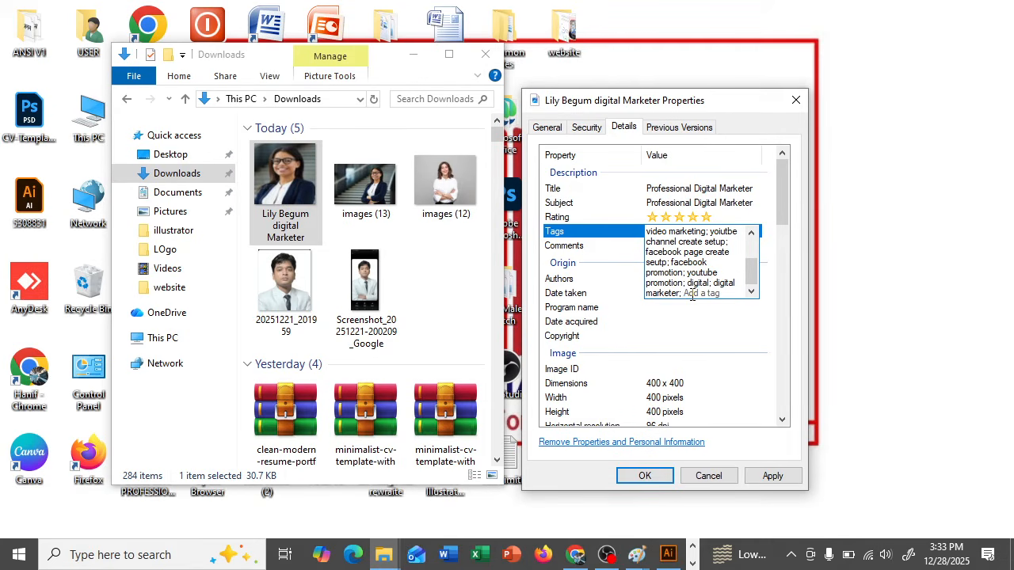
pyautogui.write('social me3d')
# Append the tag "social media marketer" to the end of the picture's tag list.
pyautogui.press('BackSpace')
pyautogui.press('BackSpace')
pyautogui.press('BackSpace')
pyautogui.write('edia ma')
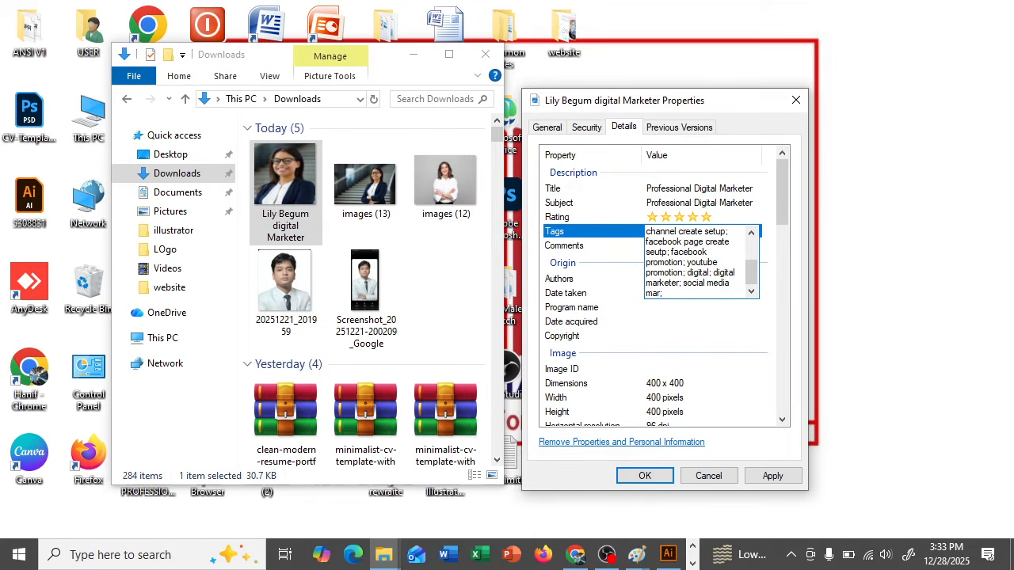
pyautogui.write('rkefter')
pyautogui.click(703, 298)
pyautogui.click(693, 245)
pyautogui.click(701, 232)
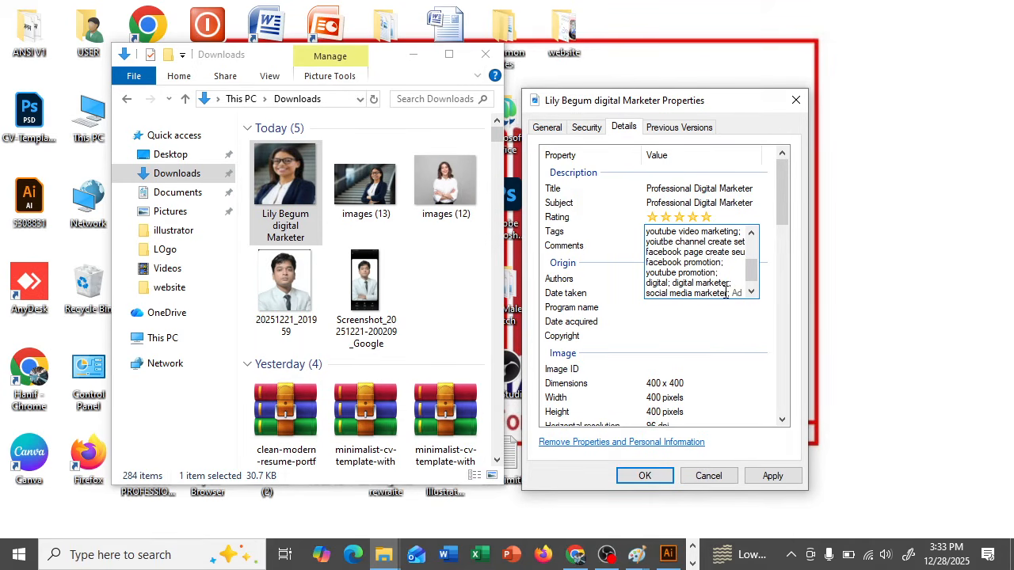
# Copy the picture's full tag list and paste it over the "professional; facebookMarketer;" line in the Google Docs notes.
pyautogui.scroll(2, 726, 291)
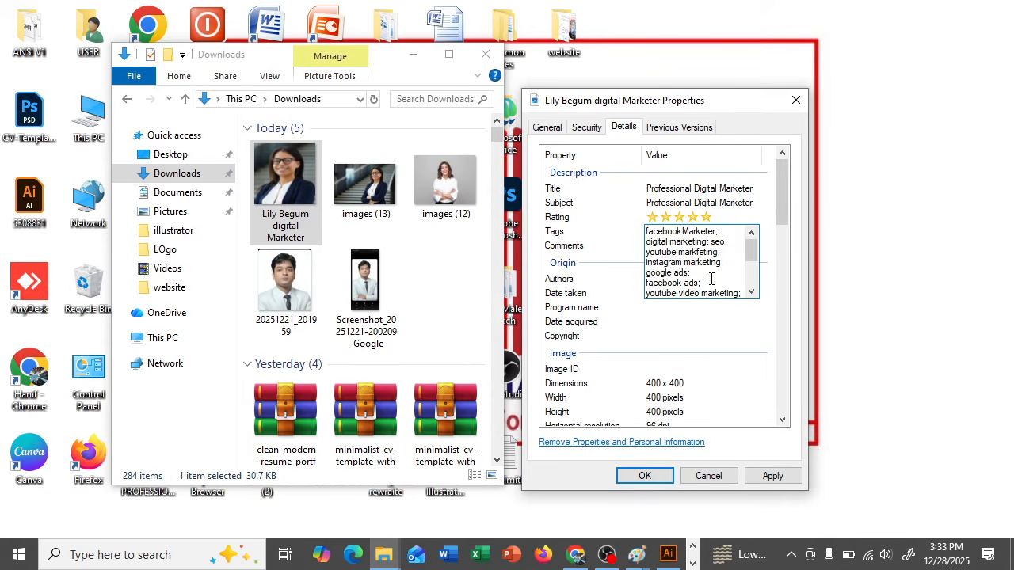
pyautogui.scroll(-2, 711, 279)
pyautogui.hotkey('ctrl', 'a')
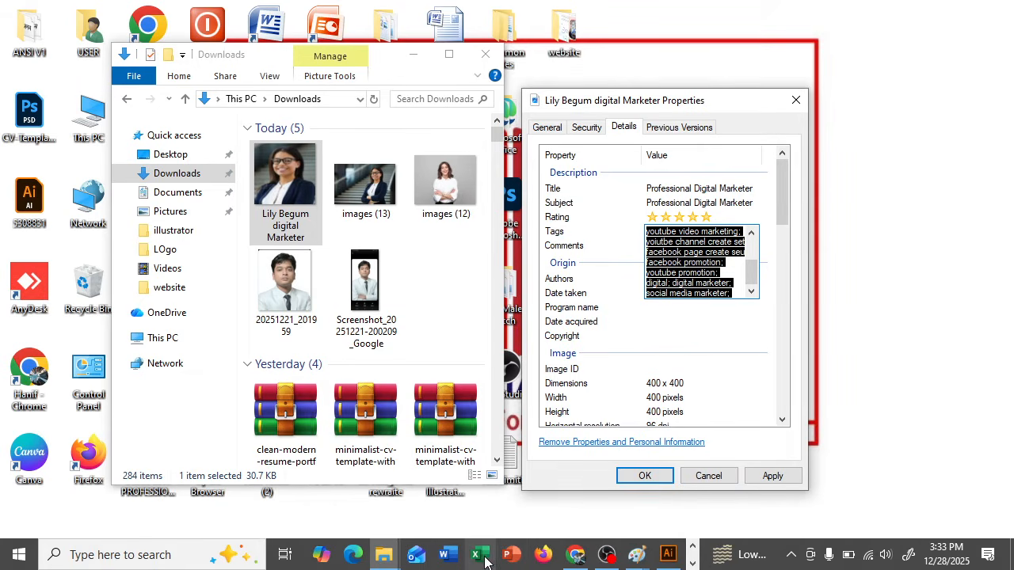
pyautogui.click(692, 548)
pyautogui.click(576, 555)
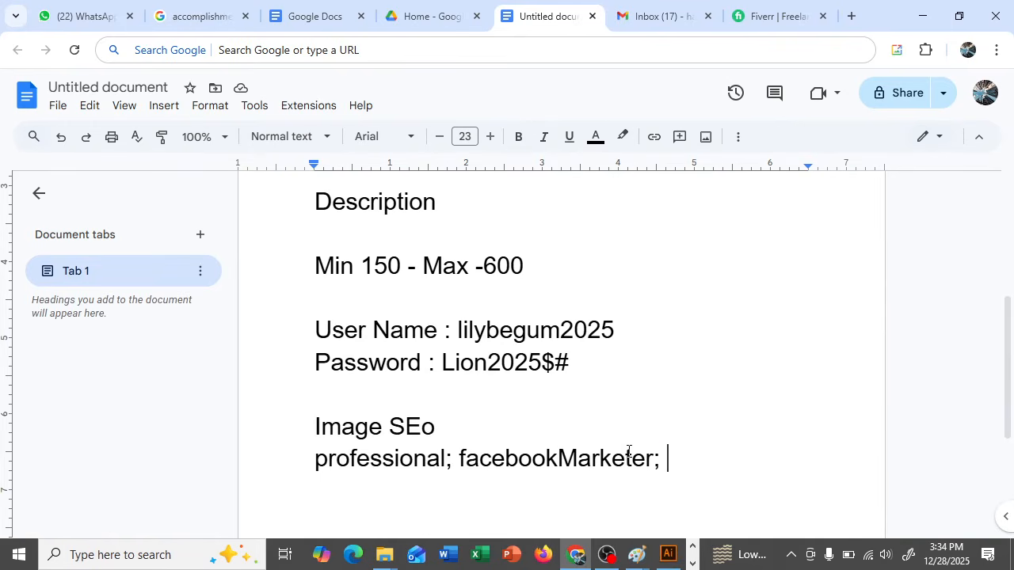
pyautogui.moveTo(670, 459); pyautogui.dragTo(298, 473)
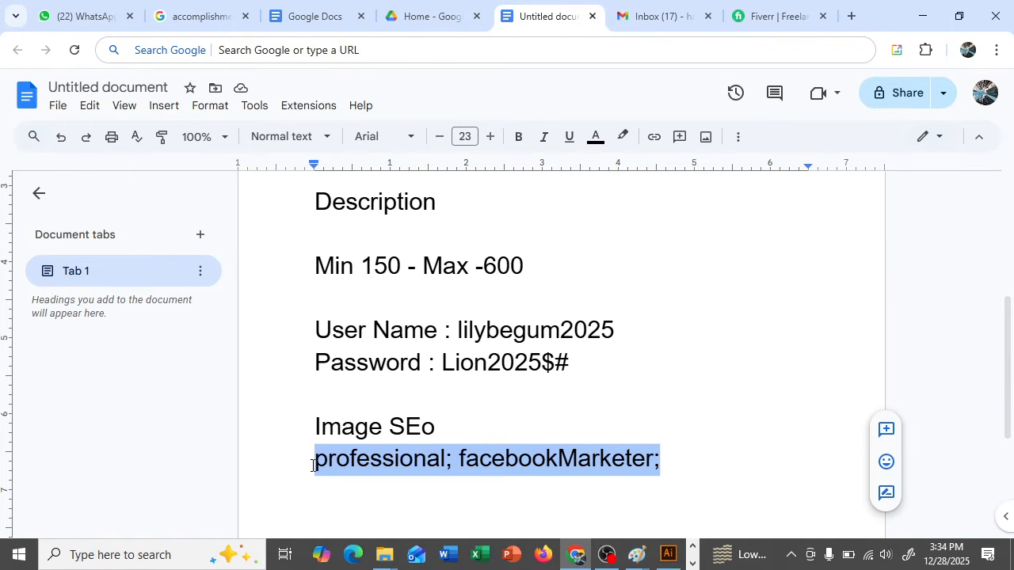
pyautogui.hotkey('ctrl', 'v')
# Correct the heading above the pasted tags to "Image SEO" and insert an empty line below it.
pyautogui.scroll(5, 485, 364)
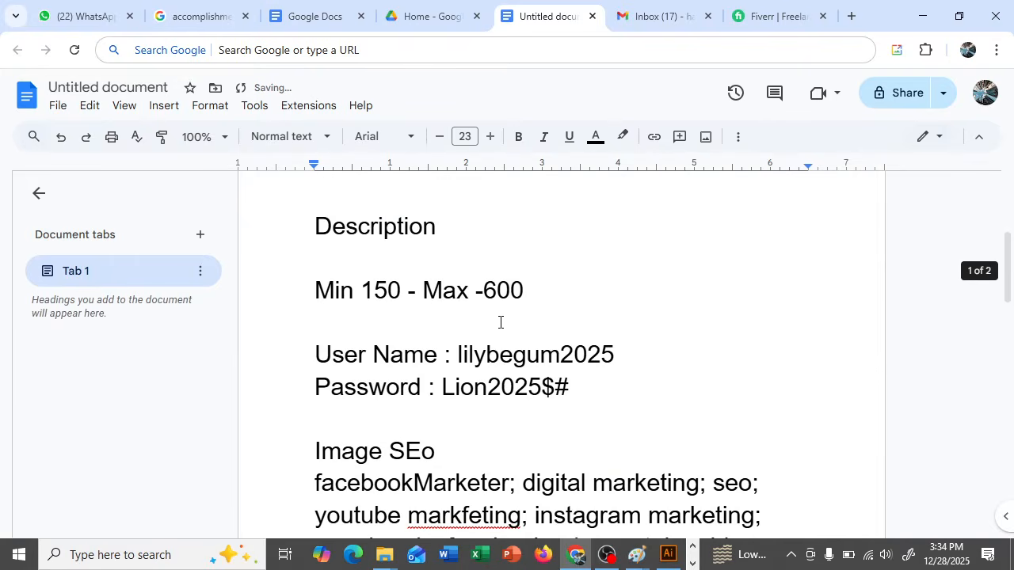
pyautogui.scroll(-2, 500, 326)
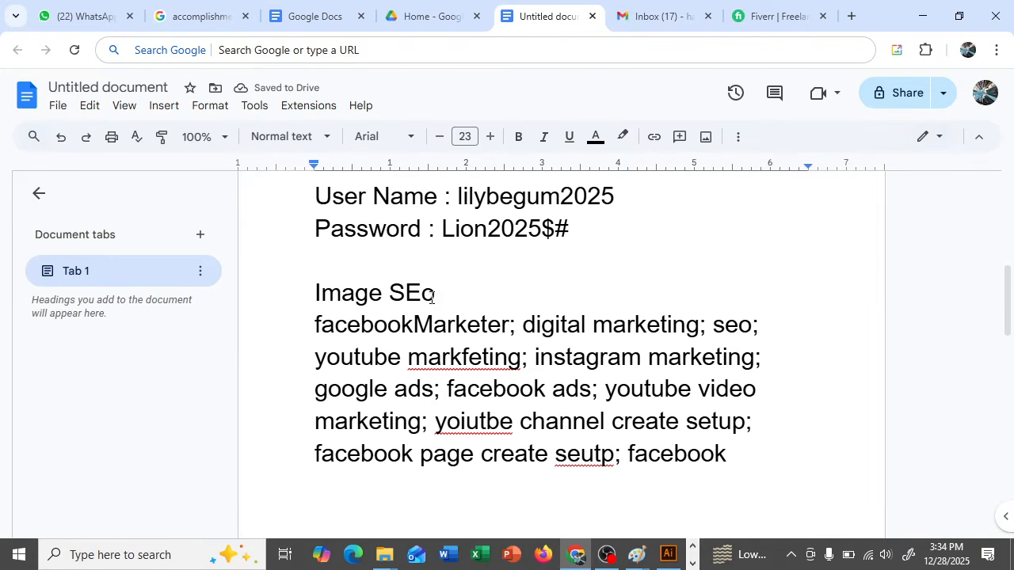
pyautogui.click(461, 297)
pyautogui.press('BackSpace')
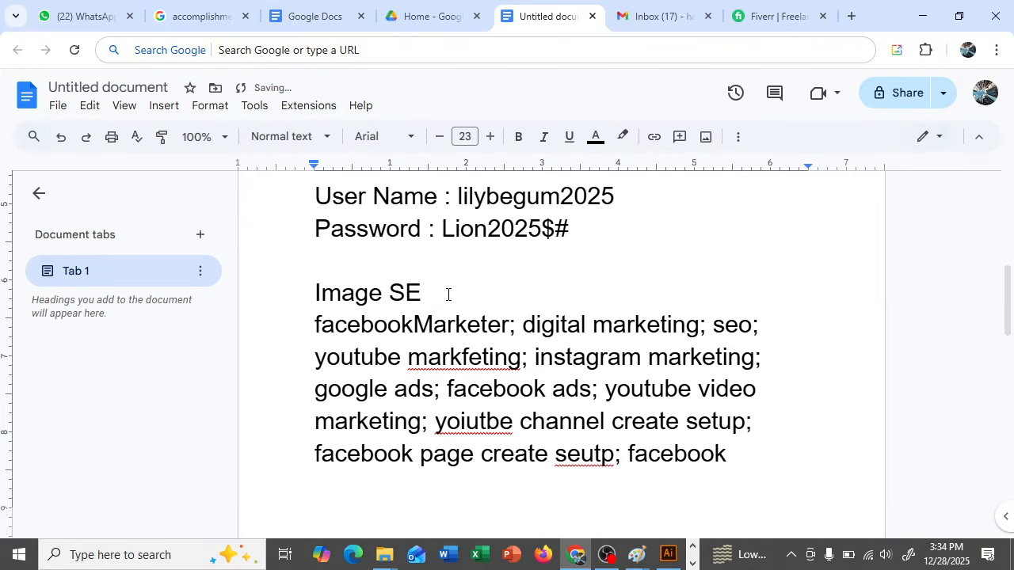
pyautogui.write('O')
pyautogui.press('Return')
pyautogui.scroll(-4, 440, 337)
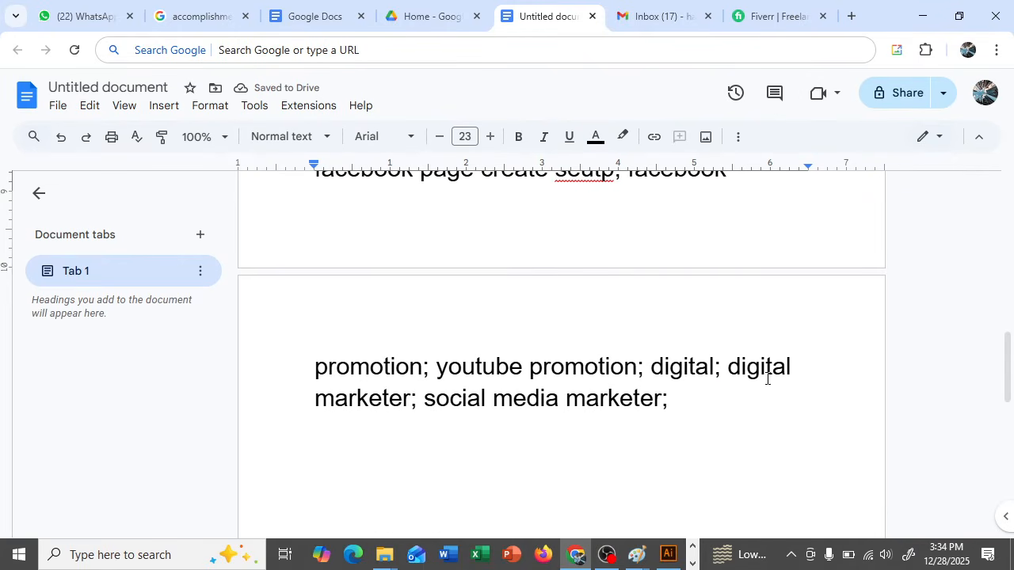
pyautogui.scroll(4, 501, 351)
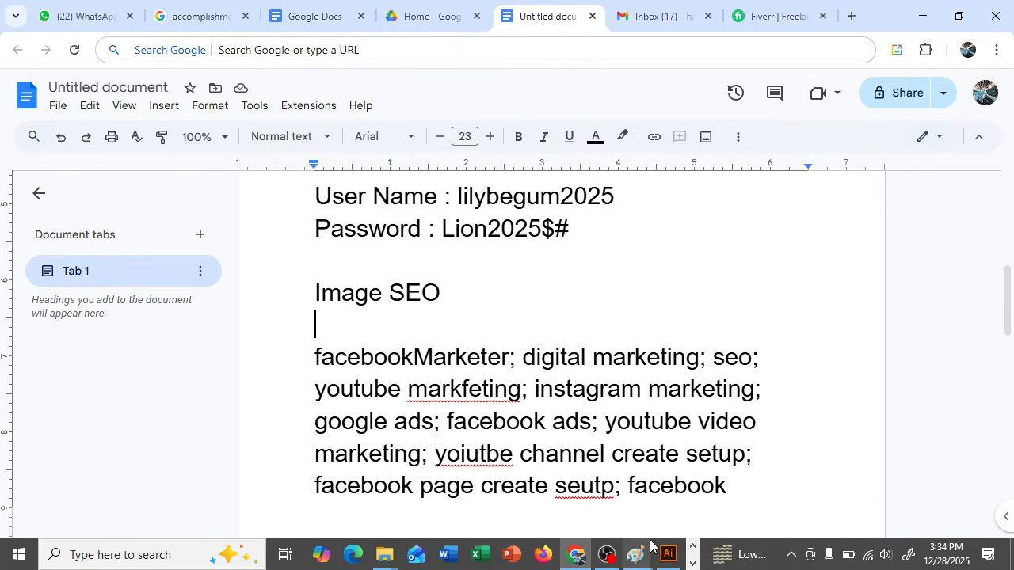
pyautogui.click(922, 16)
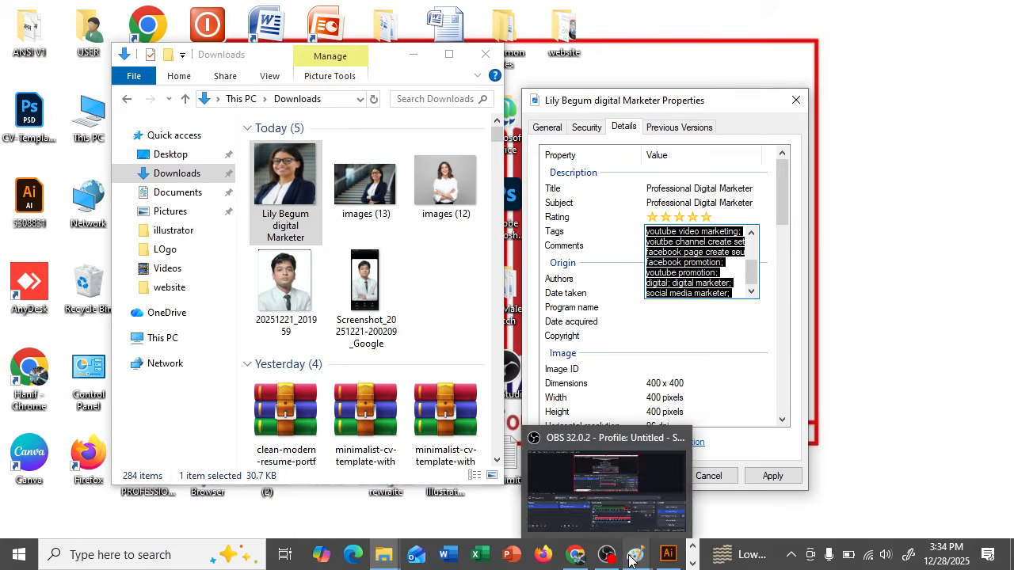
pyautogui.click(577, 556)
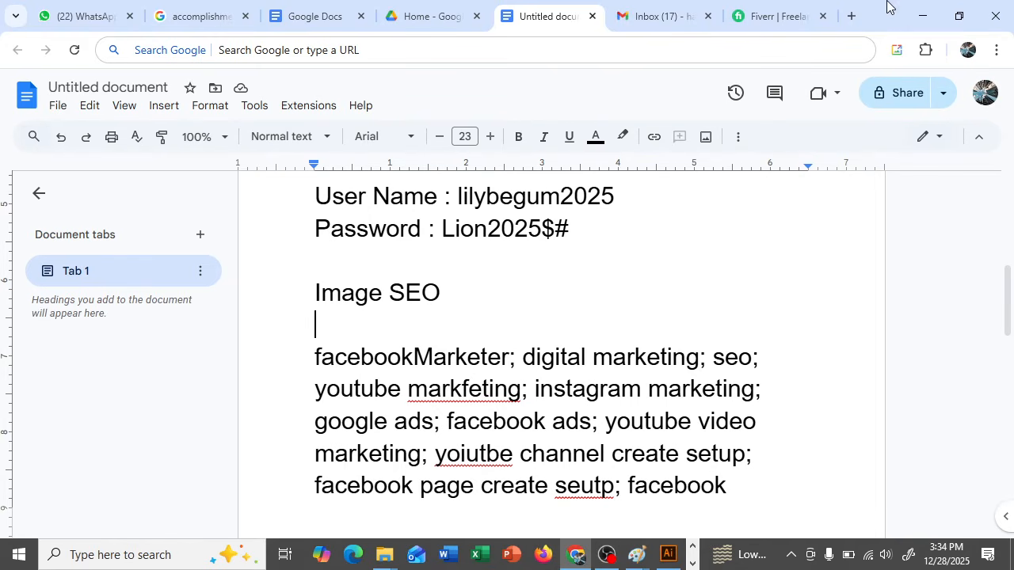
pyautogui.click(919, 15)
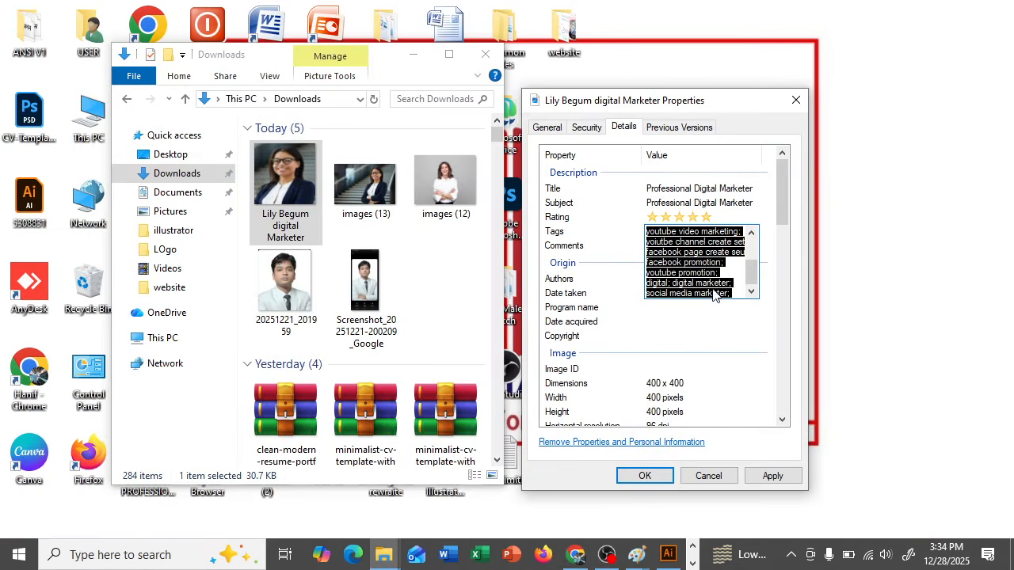
pyautogui.scroll(2, 708, 282)
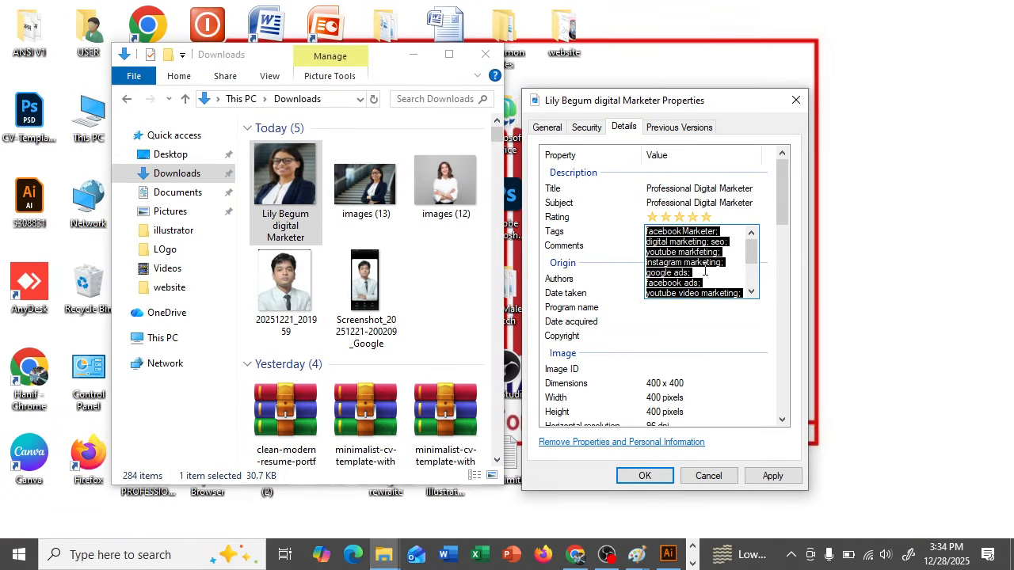
pyautogui.click(576, 558)
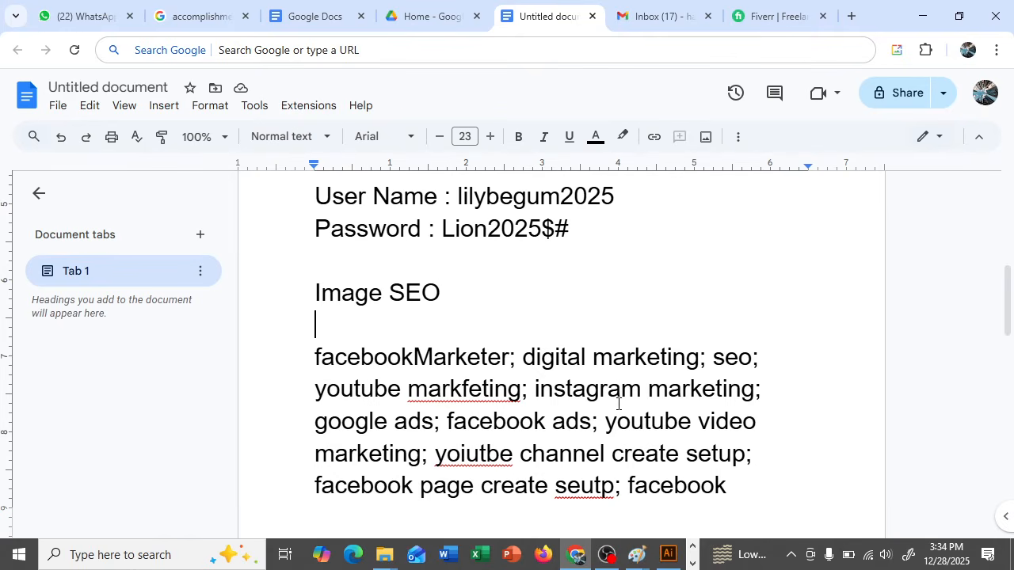
# Add the lines "Bangladesh" and "Freelancer" below the pasted tags in the notes document.
pyautogui.scroll(-1, 667, 384)
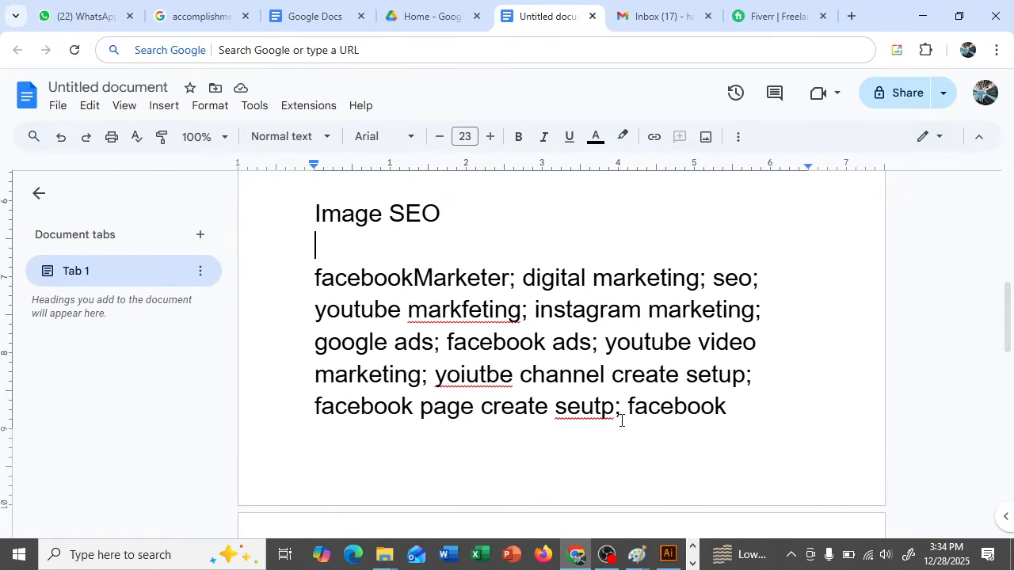
pyautogui.scroll(-2, 729, 378)
pyautogui.scroll(-3, 709, 395)
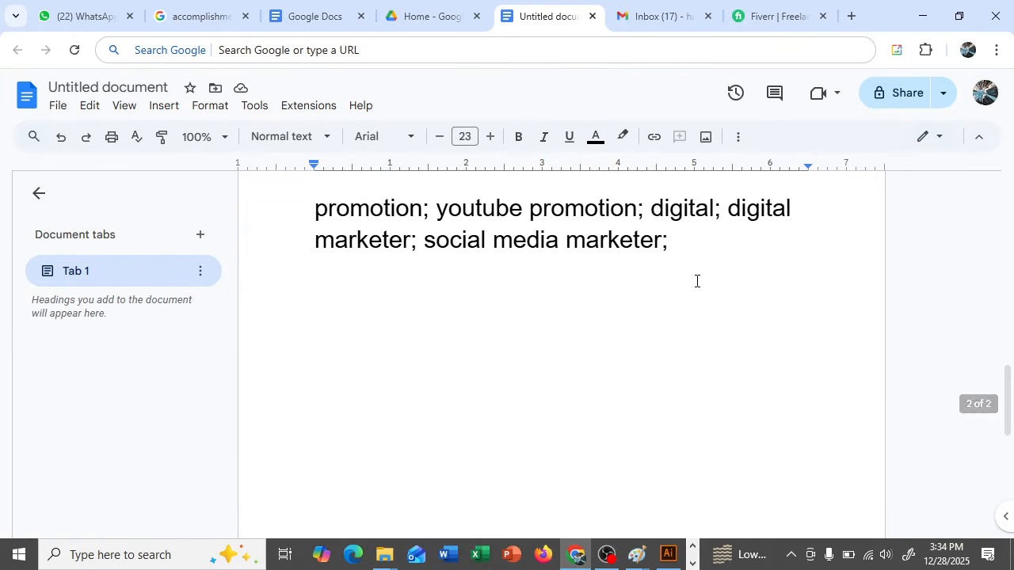
pyautogui.click(690, 239)
pyautogui.press('Return')
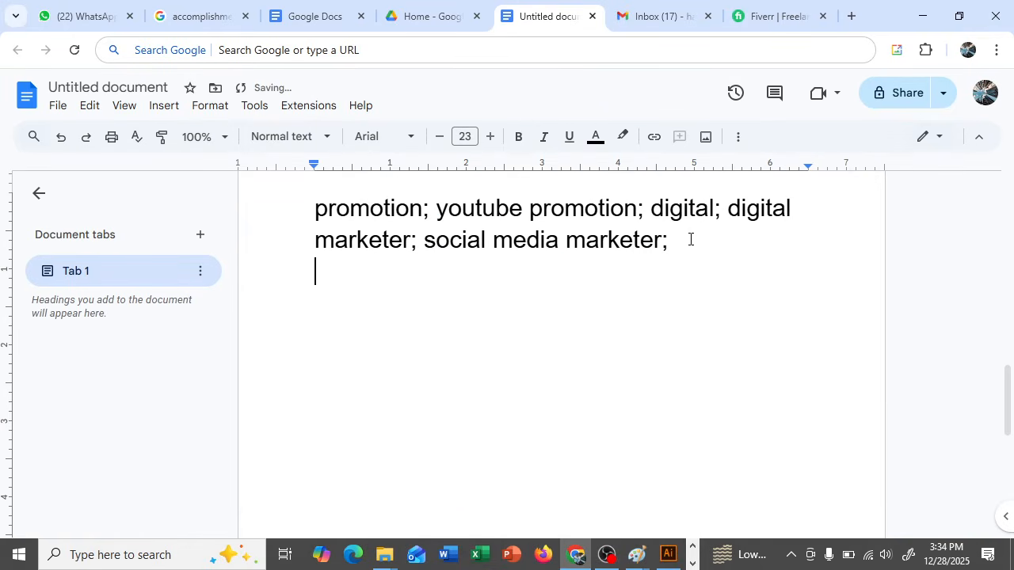
pyautogui.write('bangladesh')
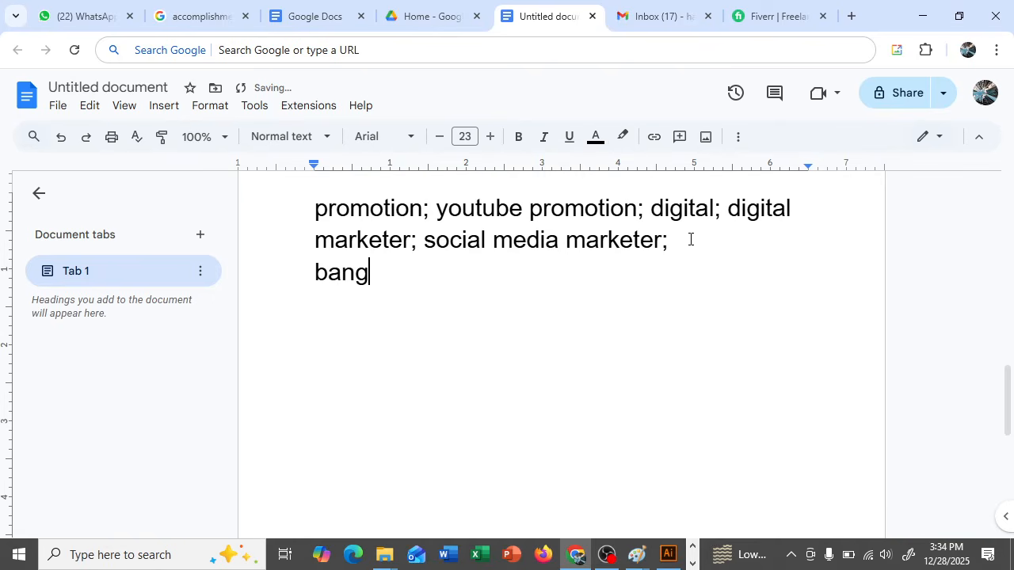
pyautogui.press('Return')
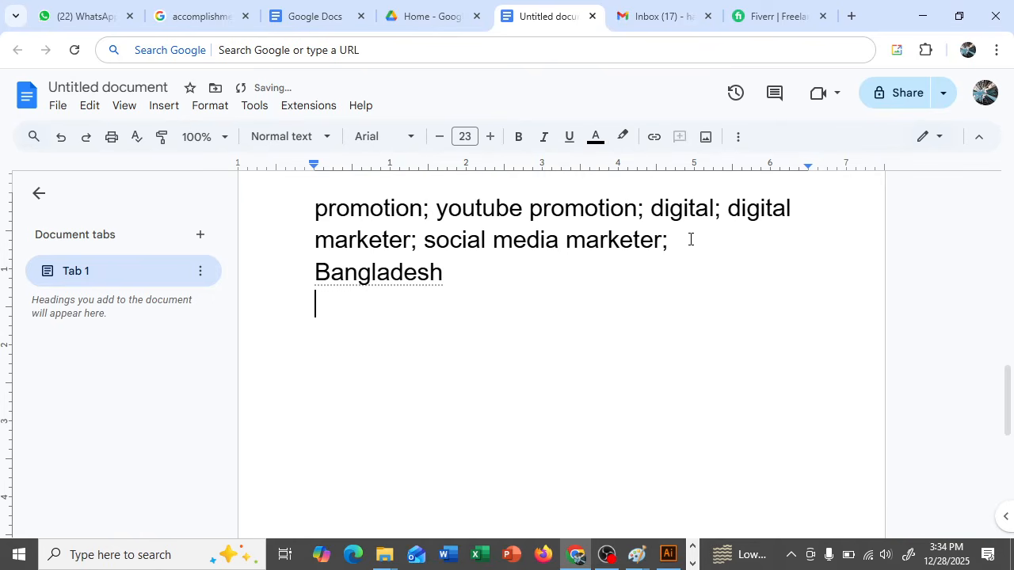
pyautogui.write('freelancer')
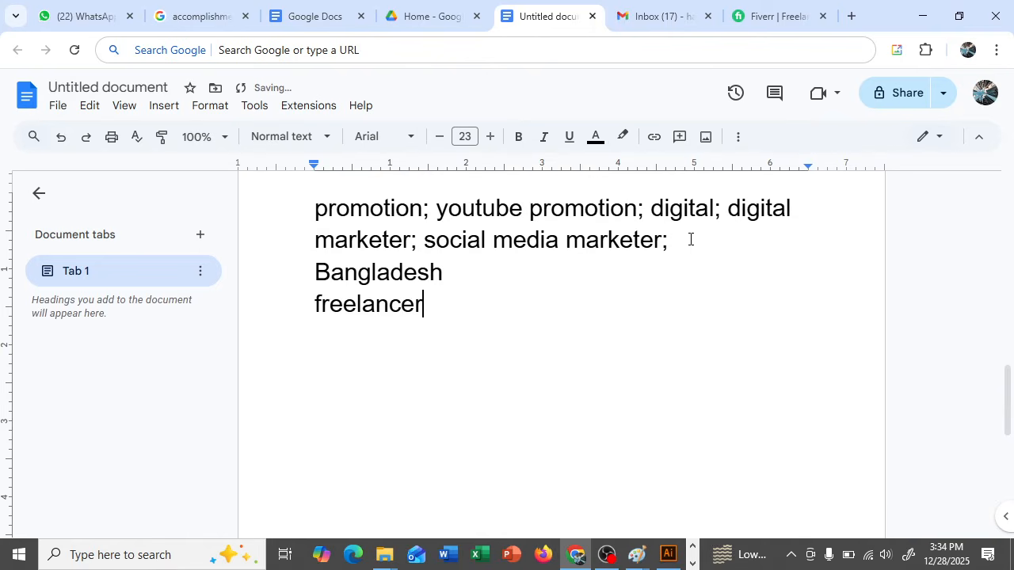
pyautogui.press('Return')
# Add the line "fiverr" below "Freelancer" in the notes document.
pyautogui.write('l')
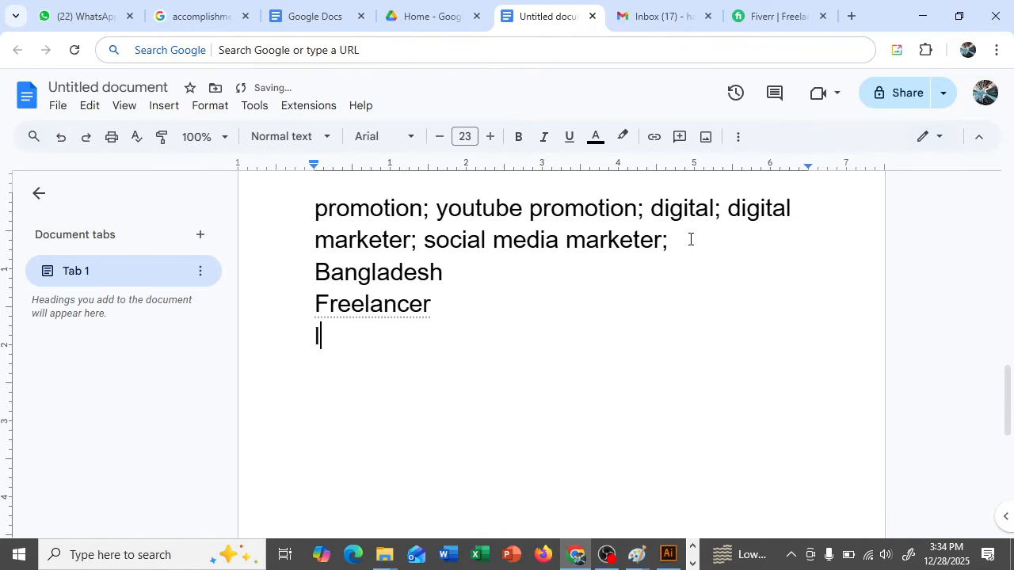
pyautogui.press('BackSpace')
pyautogui.write('fiveerr')
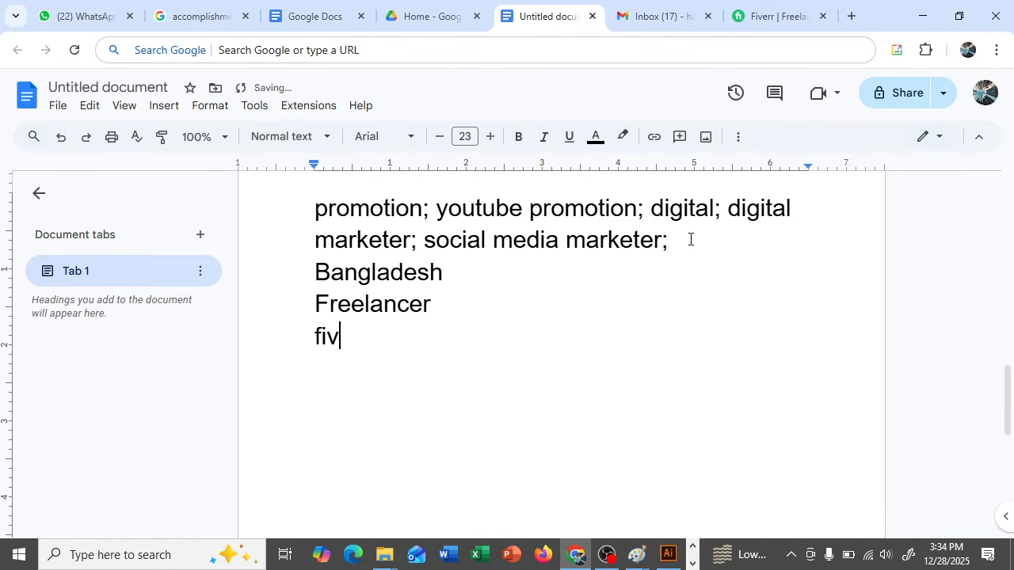
pyautogui.press('BackSpace')
pyautogui.press('BackSpace')
pyautogui.press('BackSpace')
pyautogui.press('BackSpace')
pyautogui.write('efrr')
pyautogui.press('BackSpace')
pyautogui.press('BackSpace')
pyautogui.press('BackSpace')
pyautogui.write('rr')
pyautogui.press('Return')
# Copy the "Bangladesh" line from the notes document.
pyautogui.moveTo(444, 271); pyautogui.dragTo(330, 273)
pyautogui.click(289, 289)
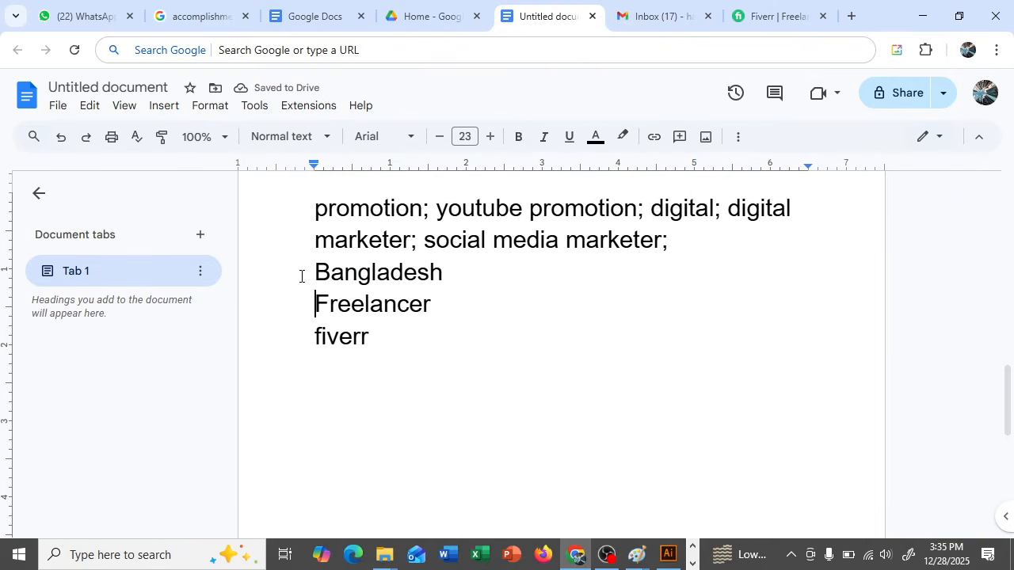
pyautogui.moveTo(444, 272); pyautogui.dragTo(297, 270)
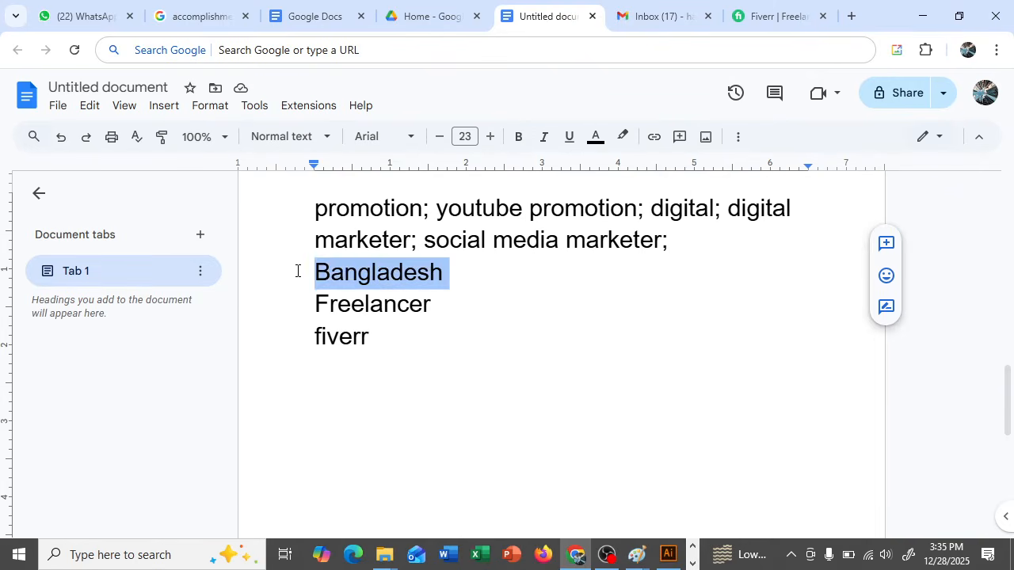
pyautogui.rightClick(342, 273)
pyautogui.click(390, 175)
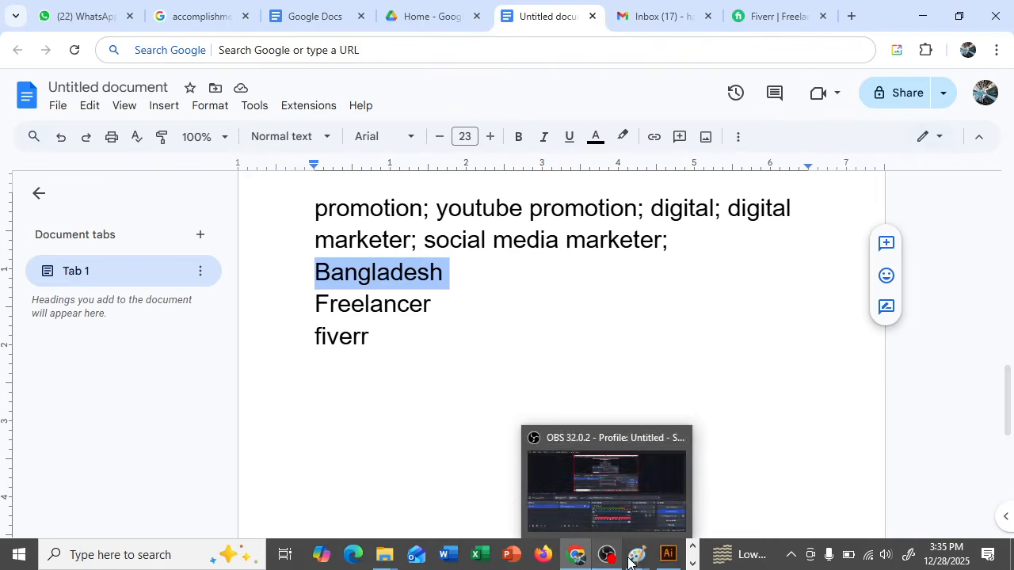
# Return to the picture's properties and append the tag "Bangladesh" to the end of its tag list.
pyautogui.click(922, 16)
pyautogui.scroll(-2, 706, 289)
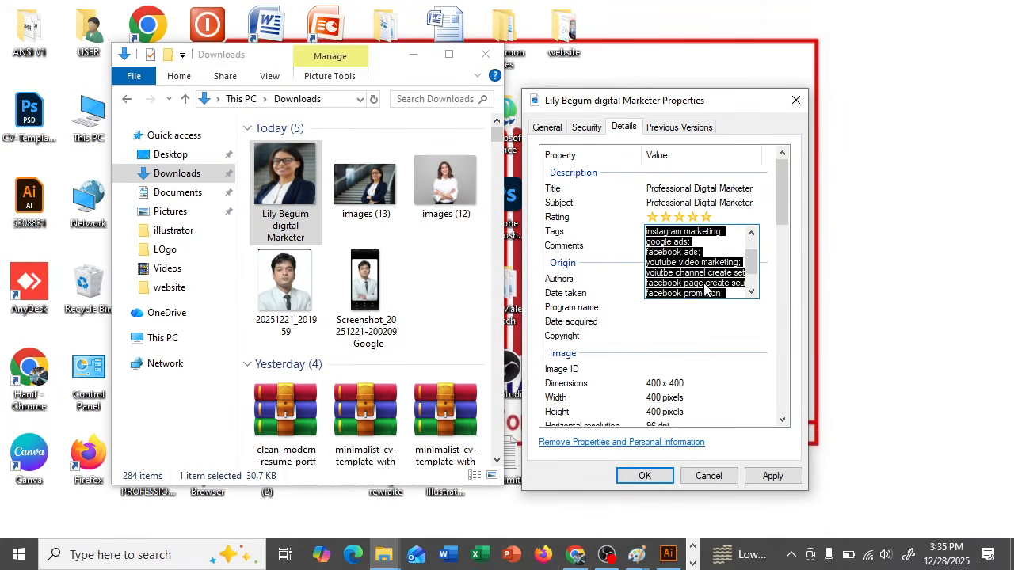
pyautogui.doubleClick(730, 294)
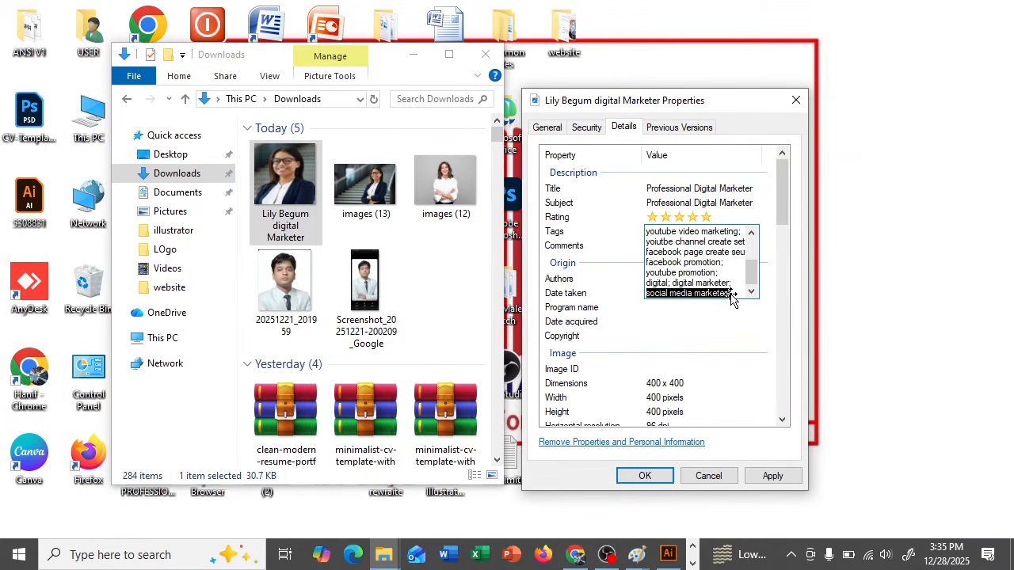
pyautogui.doubleClick(712, 273)
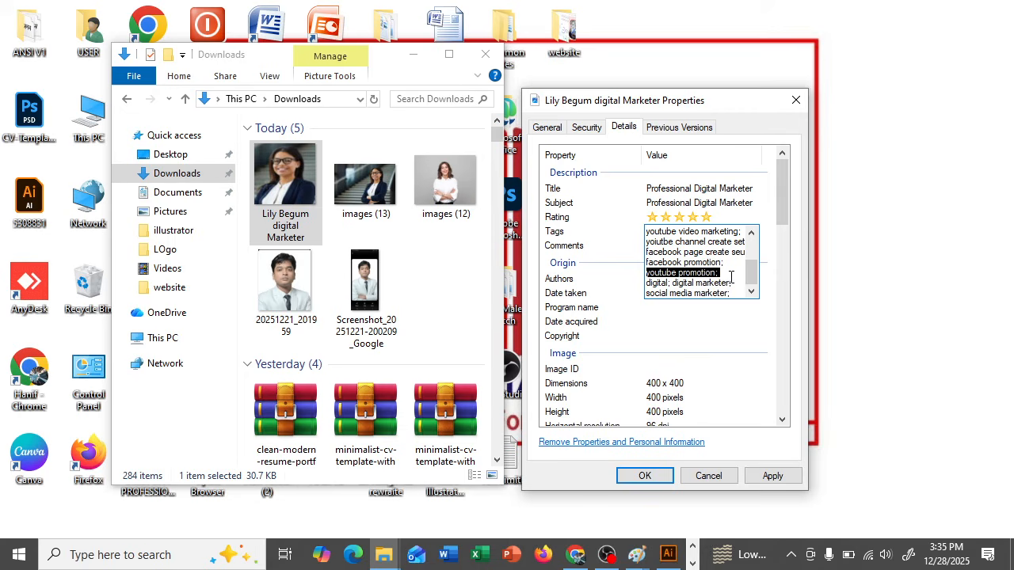
pyautogui.click(732, 273)
pyautogui.click(737, 292)
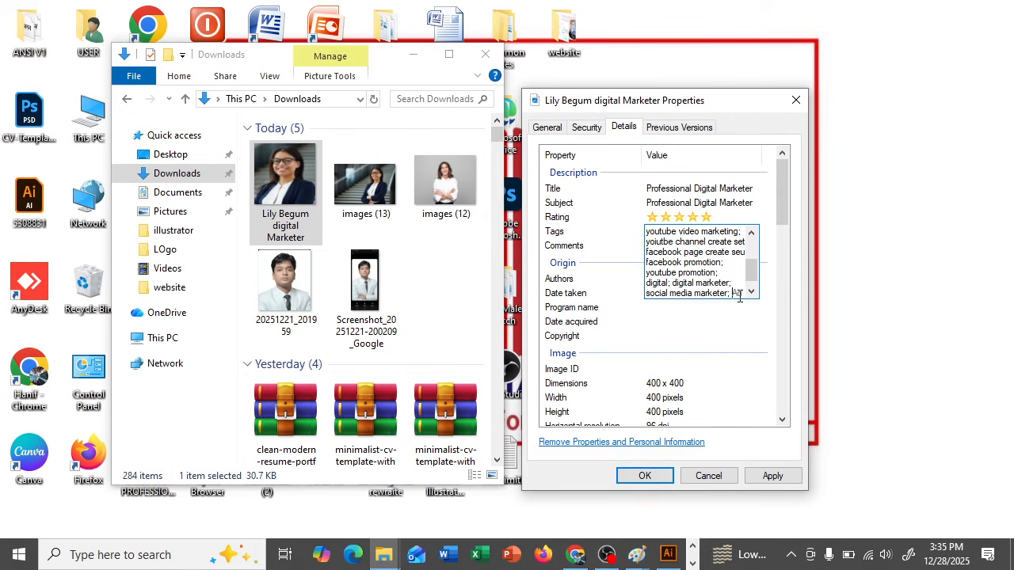
pyautogui.write('Bangladesh;')
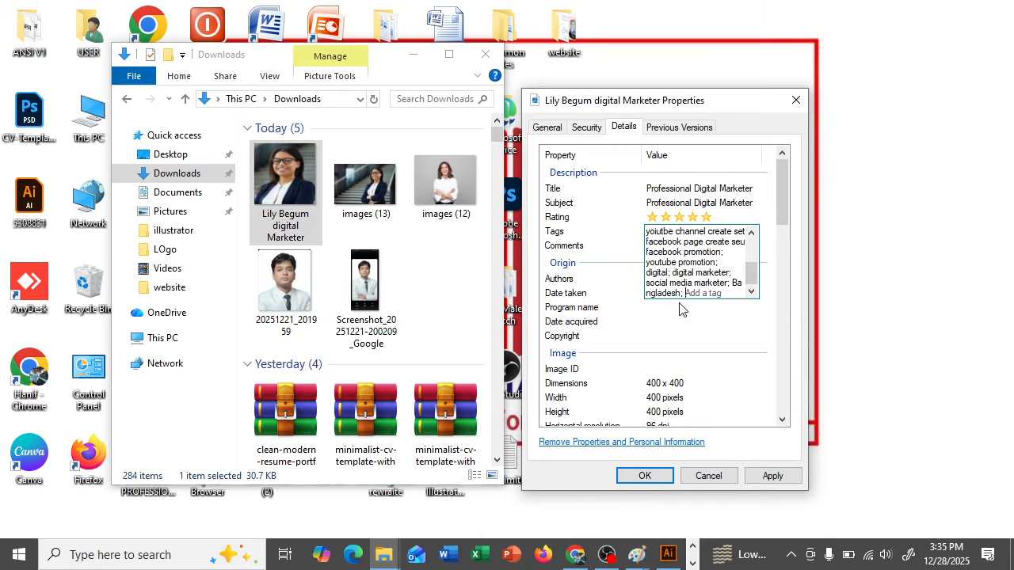
# Copy the "Freelancer" and "fiverr" lines from the notes document.
pyautogui.click(576, 554)
pyautogui.click(392, 346)
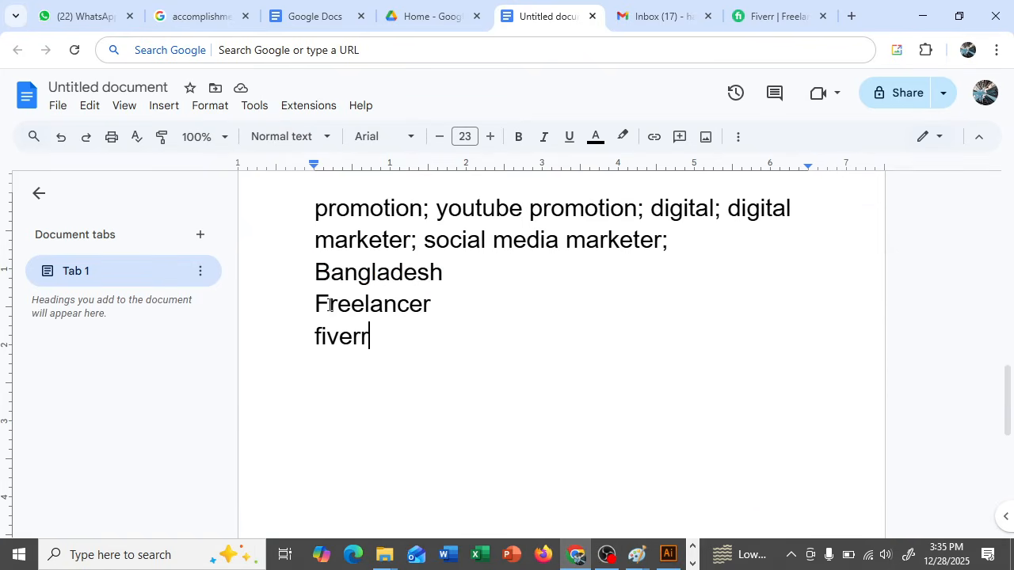
pyautogui.moveTo(315, 304); pyautogui.dragTo(385, 344)
pyautogui.rightClick(375, 308)
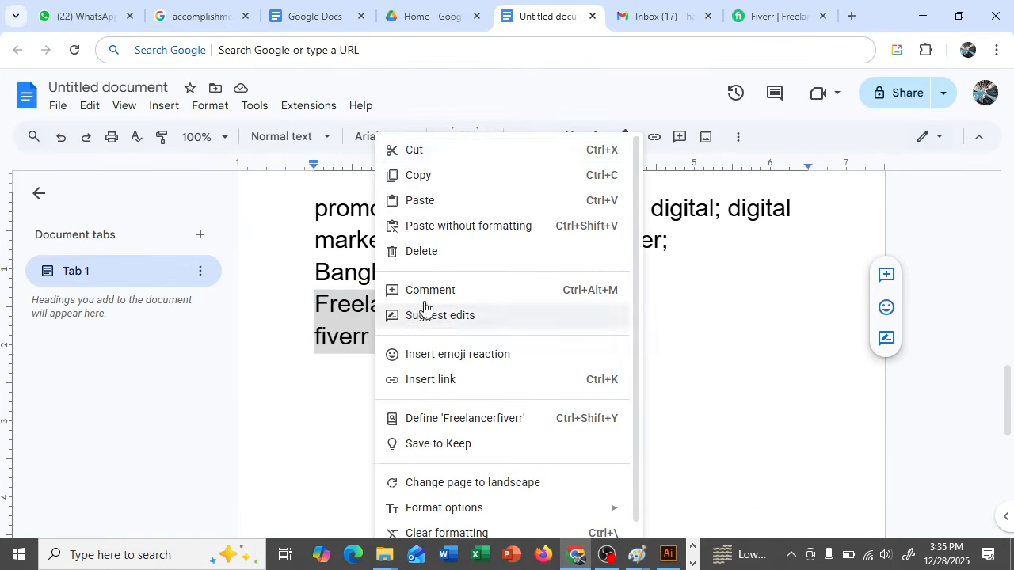
pyautogui.click(432, 176)
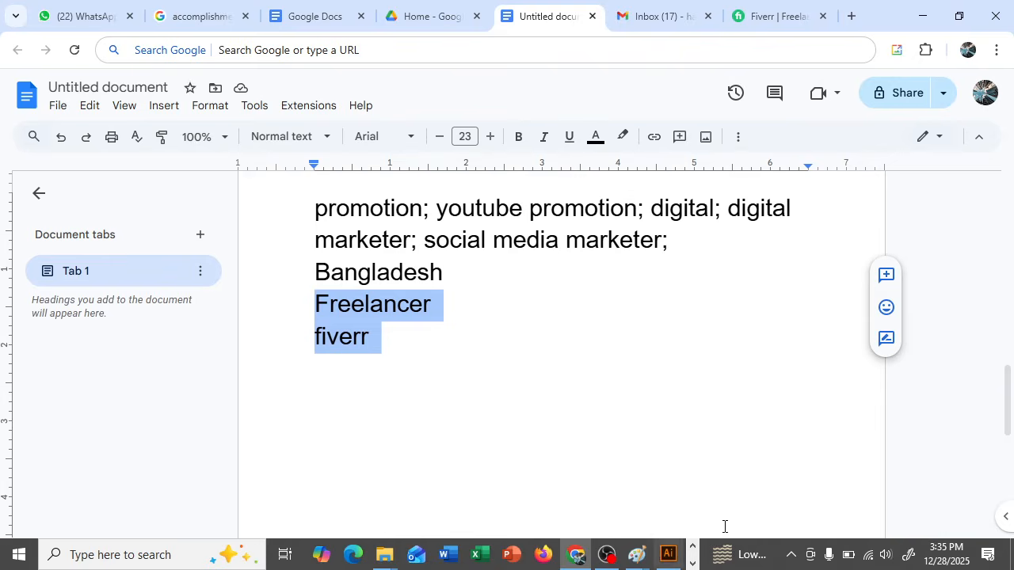
# Return to the picture's properties, paste the copied text into its tags, and trim it to the single tag "Freelancer".
pyautogui.click(922, 16)
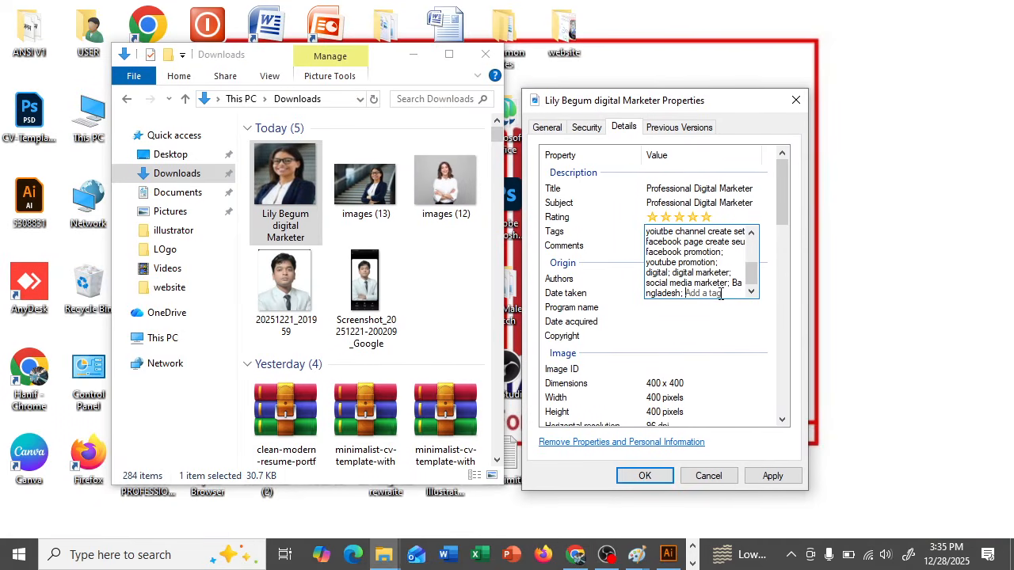
pyautogui.hotkey('ctrl', 'v')
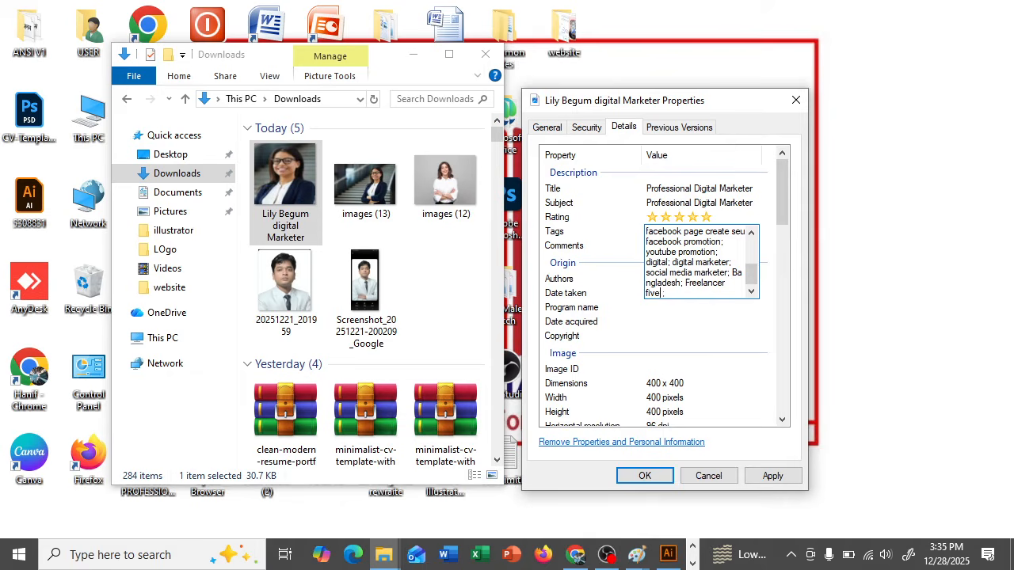
pyautogui.press('BackSpace')
pyautogui.press('BackSpace')
pyautogui.press('BackSpace')
pyautogui.click(735, 283)
# Check the "fiverr" line in the notes document and append the tag "fiverr" to the end of the picture's tag list.
pyautogui.click(574, 554)
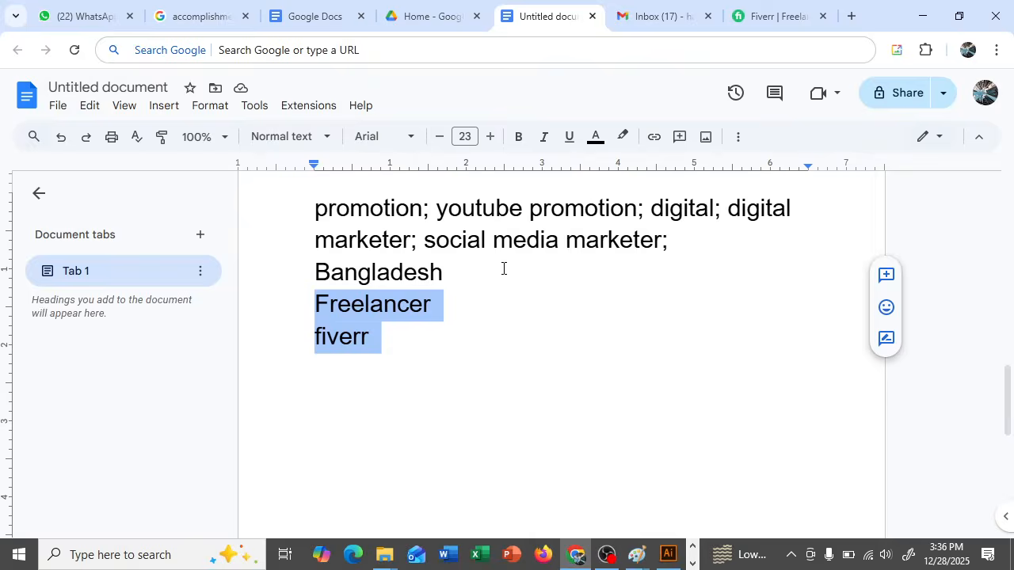
pyautogui.moveTo(381, 346); pyautogui.dragTo(315, 346)
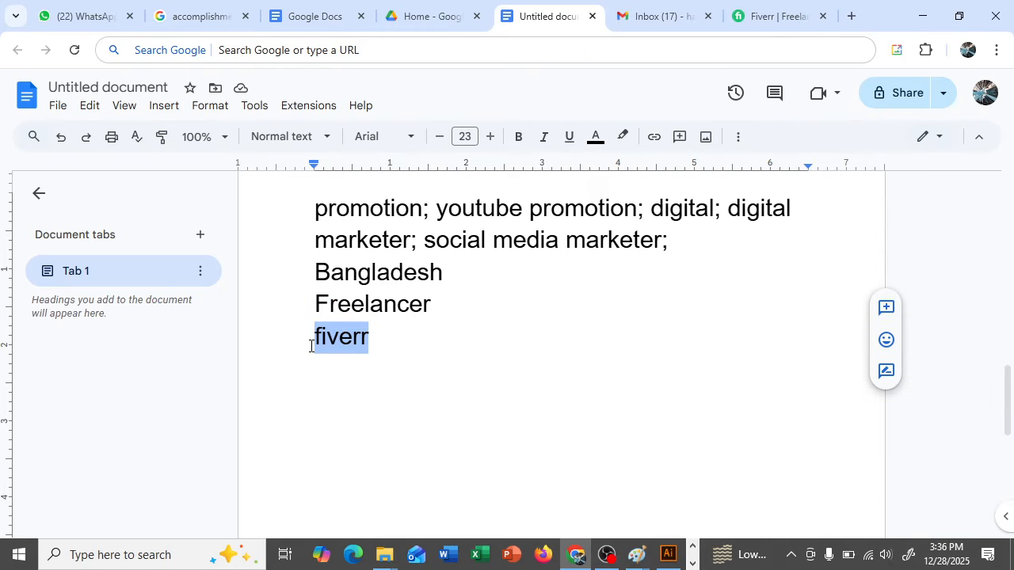
pyautogui.click(921, 16)
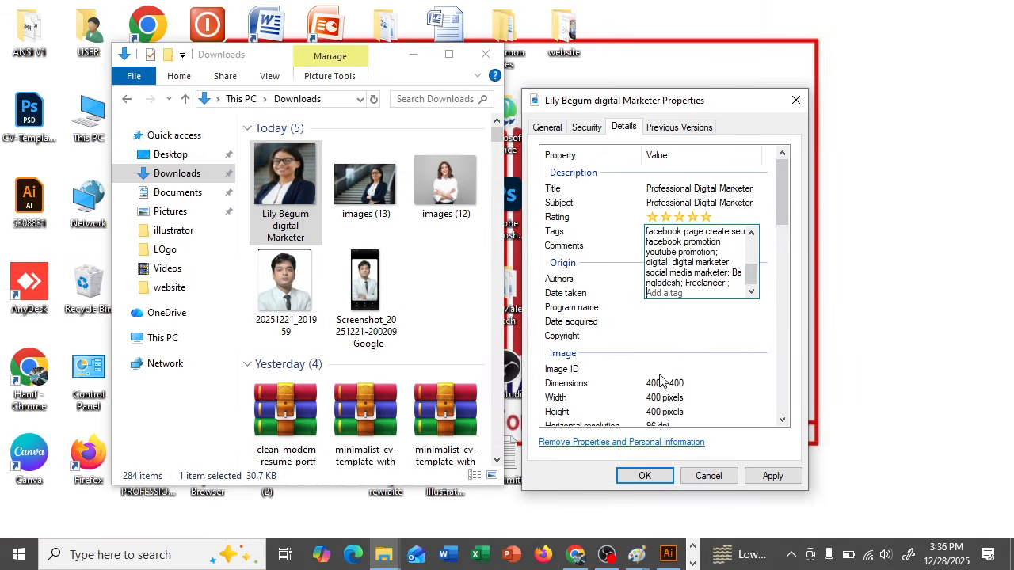
pyautogui.write('fiverr;')
pyautogui.click(707, 321)
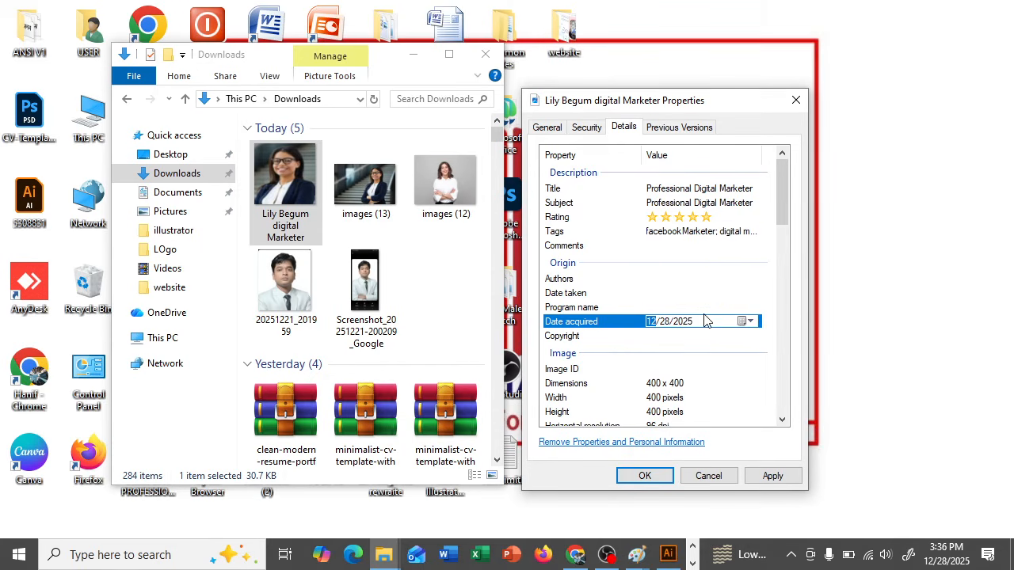
pyautogui.click(682, 248)
pyautogui.click(708, 231)
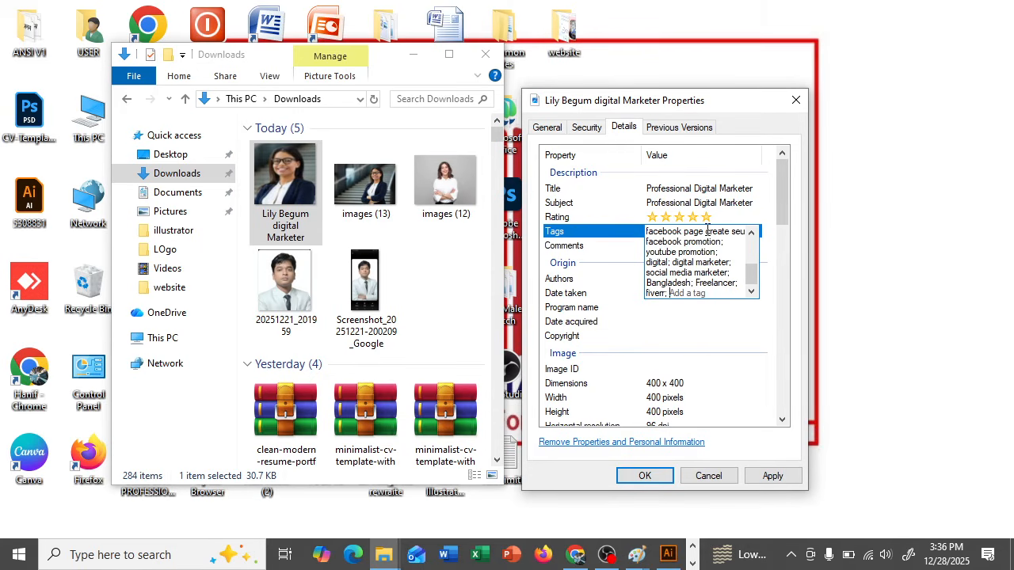
# Set the picture's Comments property to "Professional Digital Marketer".
pyautogui.click(582, 247)
pyautogui.click(698, 247)
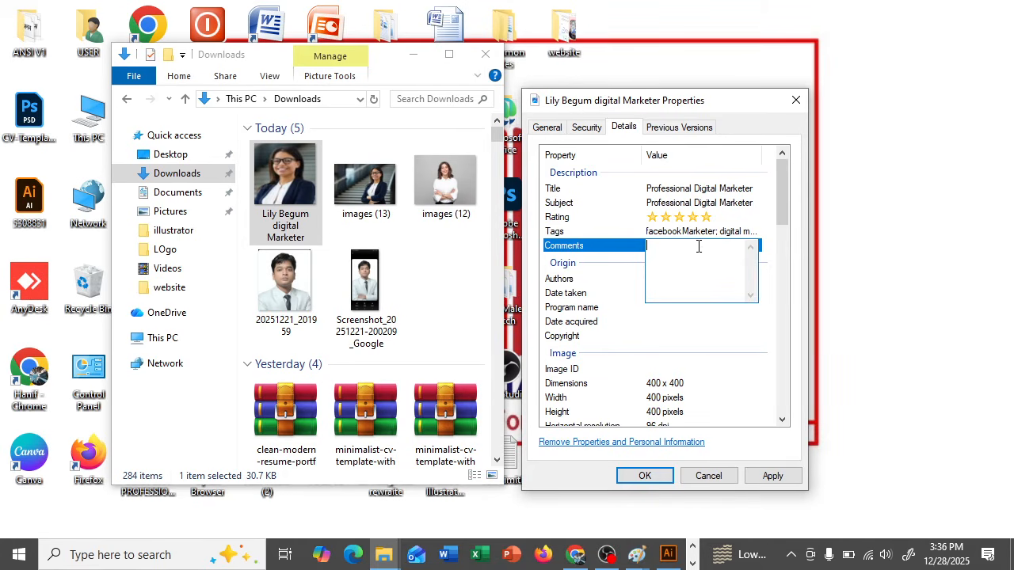
pyautogui.click(648, 190)
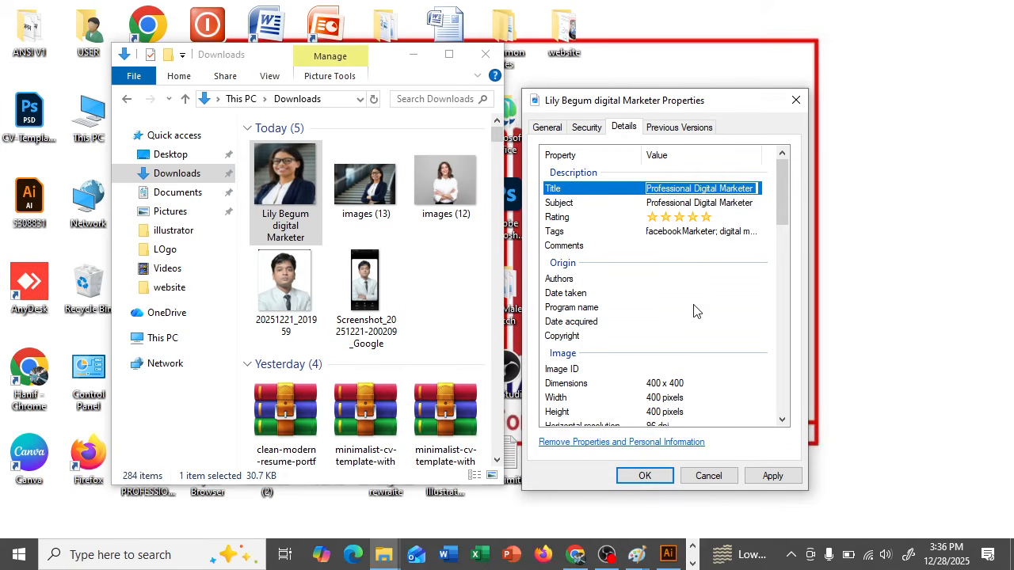
pyautogui.click(679, 246)
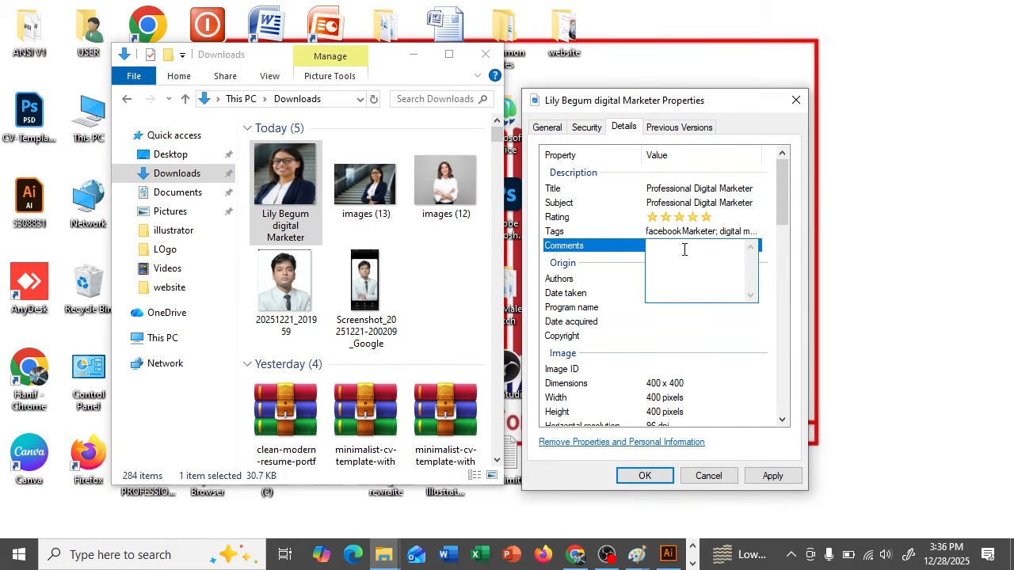
pyautogui.write('di')
pyautogui.write('Marketer')
pyautogui.click(609, 274)
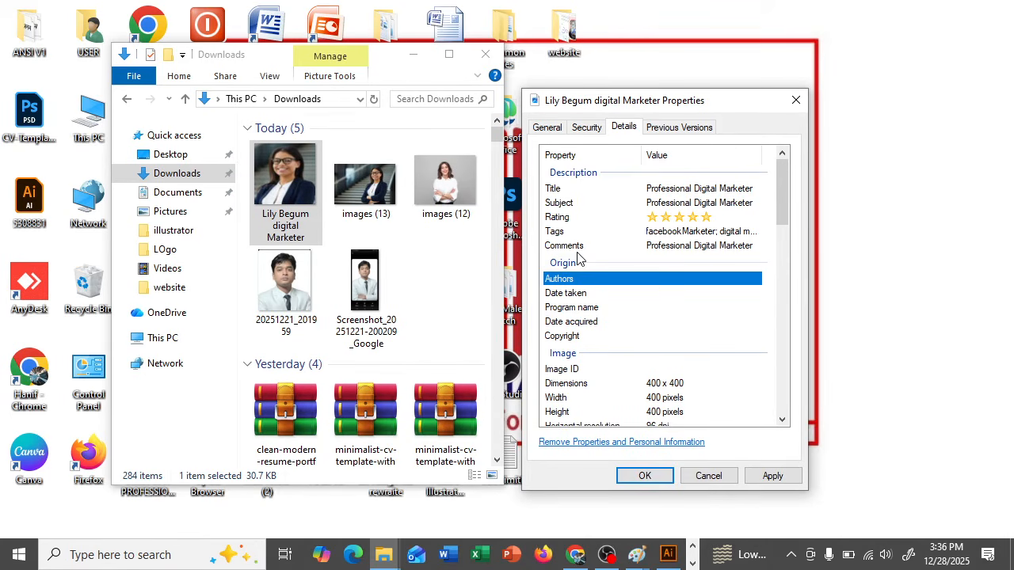
# Append the freelancer's full name in lowercase to the end of the picture's Title property.
pyautogui.scroll(-1, 582, 261)
pyautogui.click(694, 238)
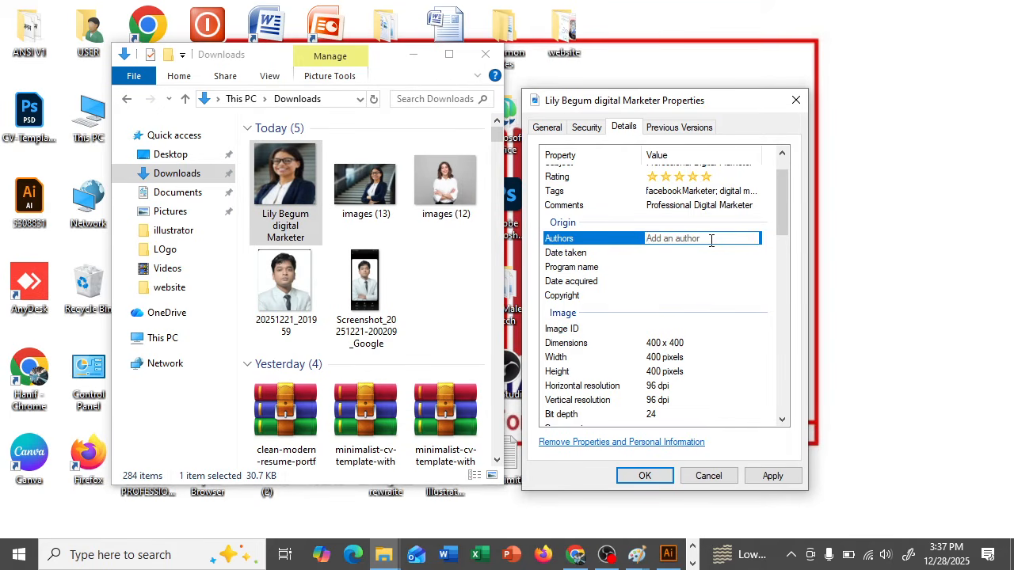
pyautogui.scroll(1, 707, 226)
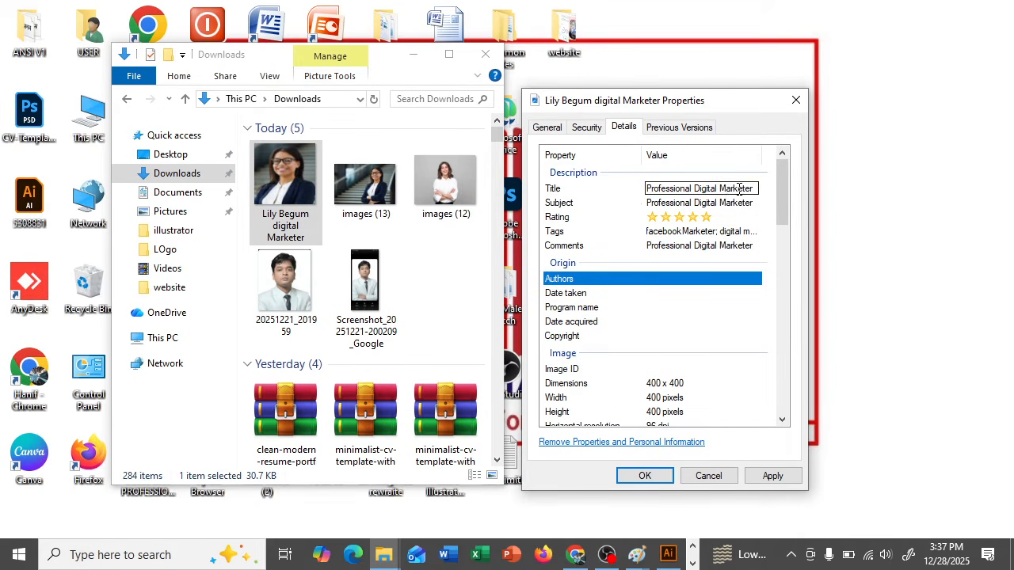
pyautogui.click(740, 188)
pyautogui.click(753, 189)
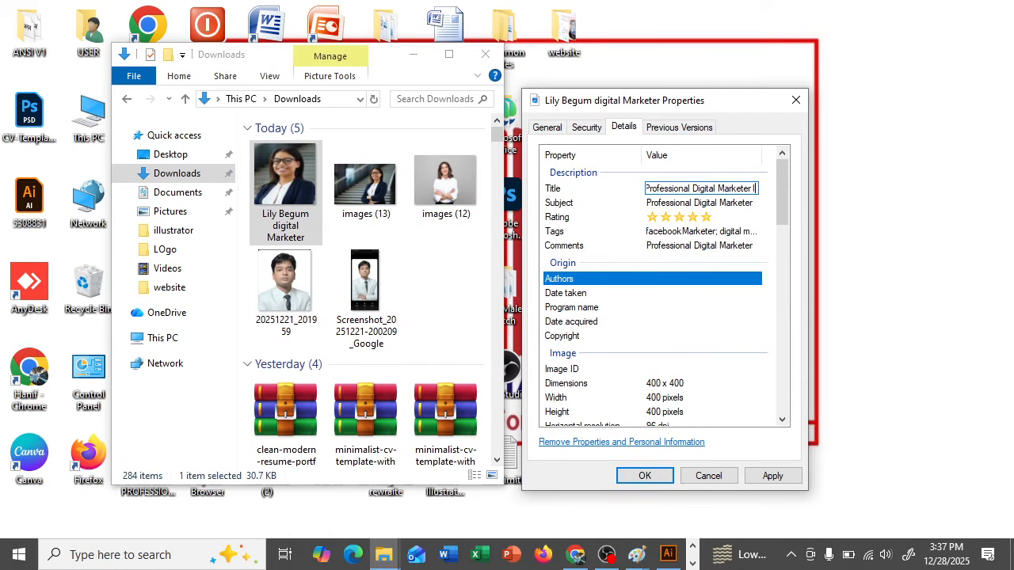
pyautogui.press('BackSpace')
pyautogui.press('BackSpace')
pyautogui.press('BackSpace')
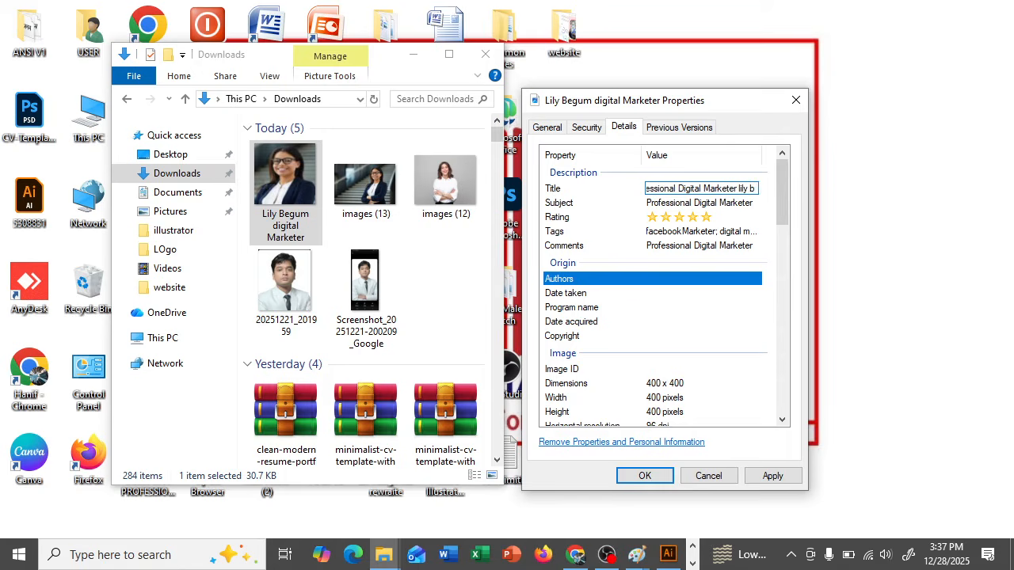
pyautogui.press('BackSpace')
pyautogui.press('BackSpace')
# Copy the picture's complete title text and paste it into the Authors property.
pyautogui.hotkey('shift', 'Home')
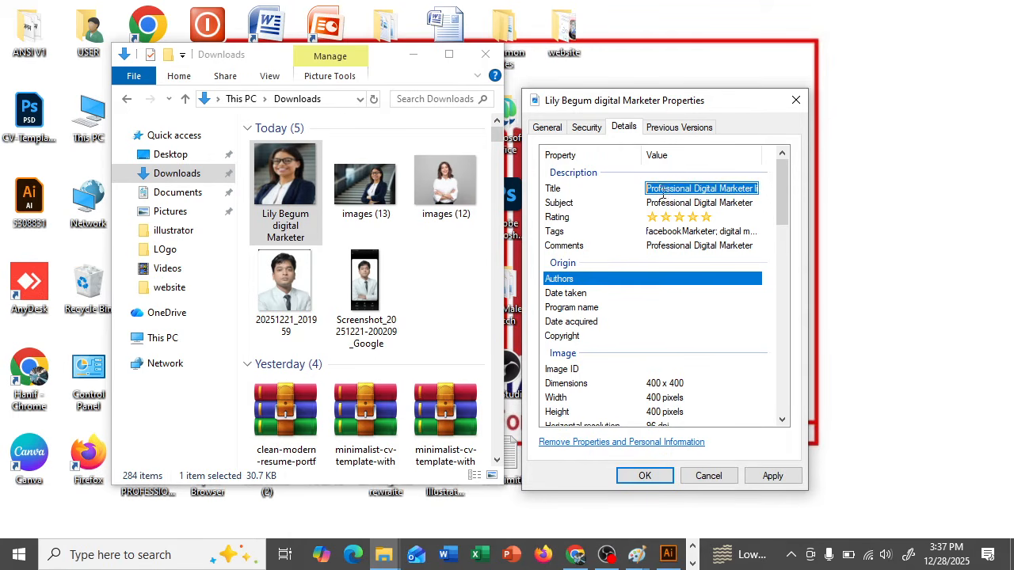
pyautogui.rightClick(664, 190)
pyautogui.click(695, 234)
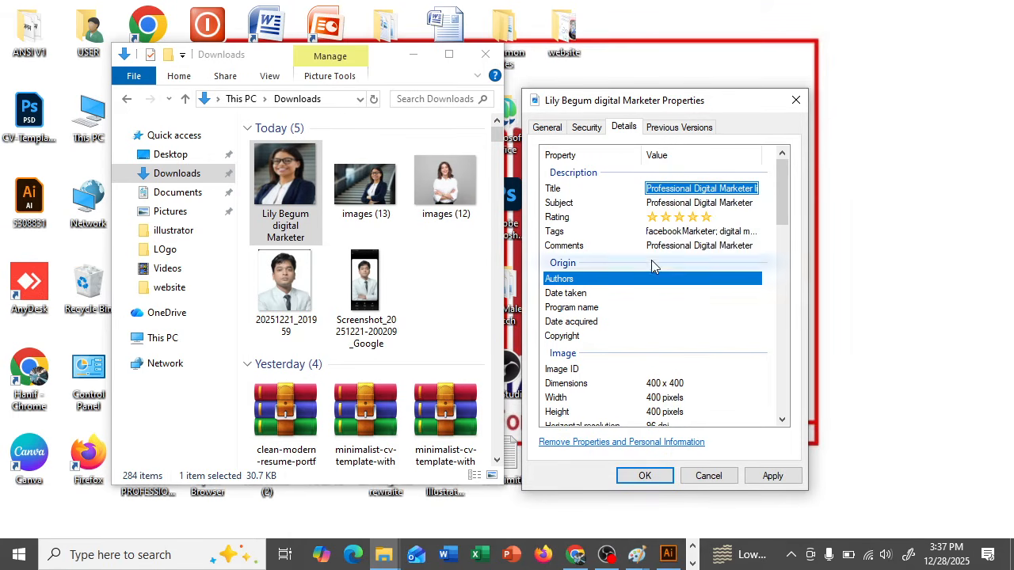
pyautogui.click(727, 279)
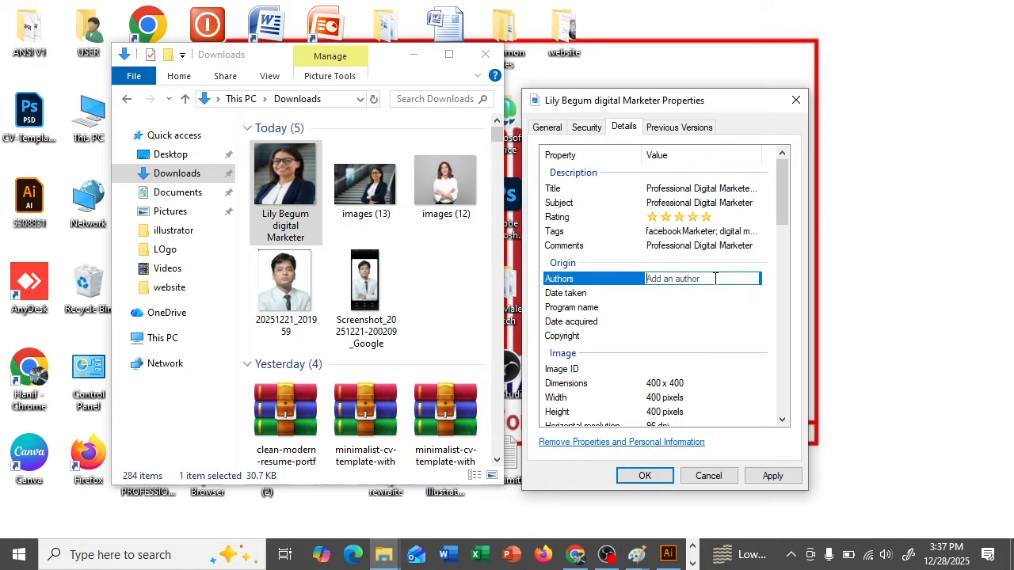
pyautogui.rightClick(714, 278)
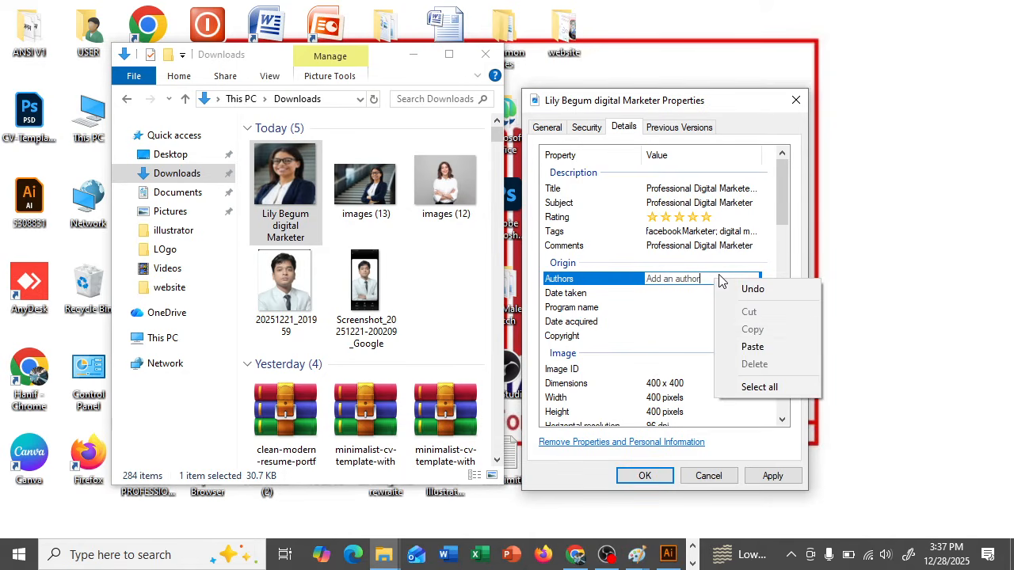
pyautogui.click(752, 346)
pyautogui.click(713, 322)
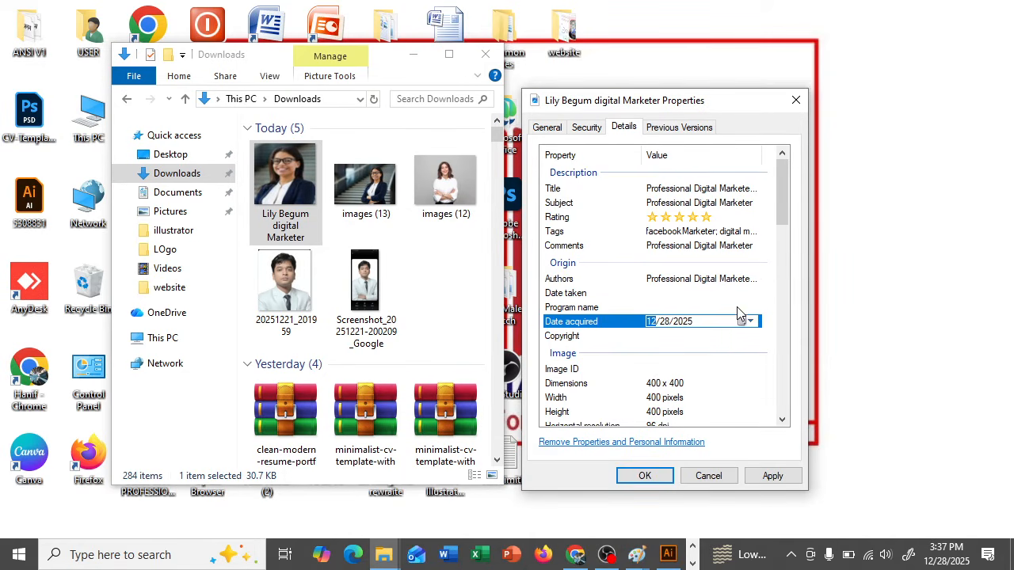
pyautogui.click(670, 293)
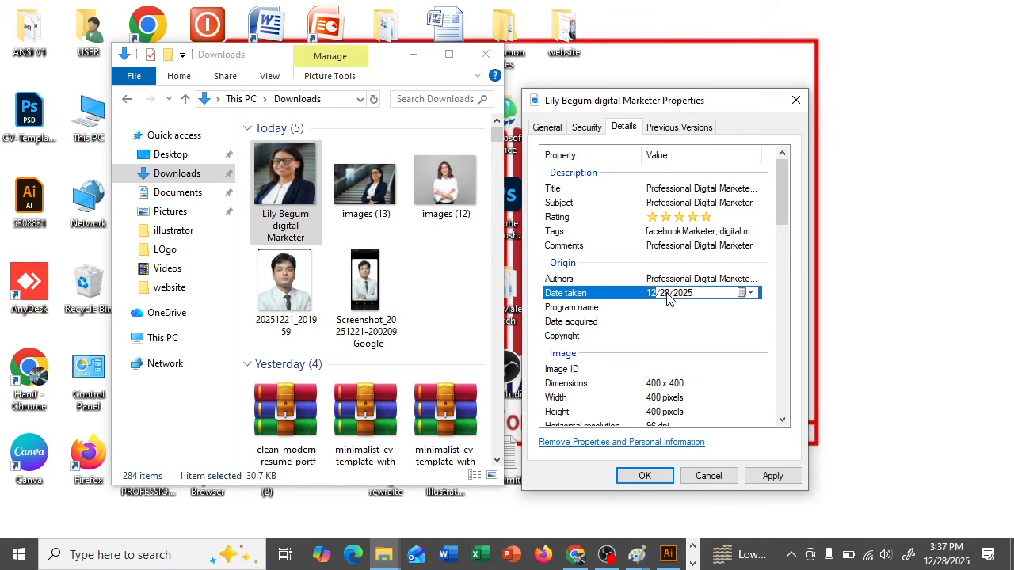
pyautogui.click(733, 322)
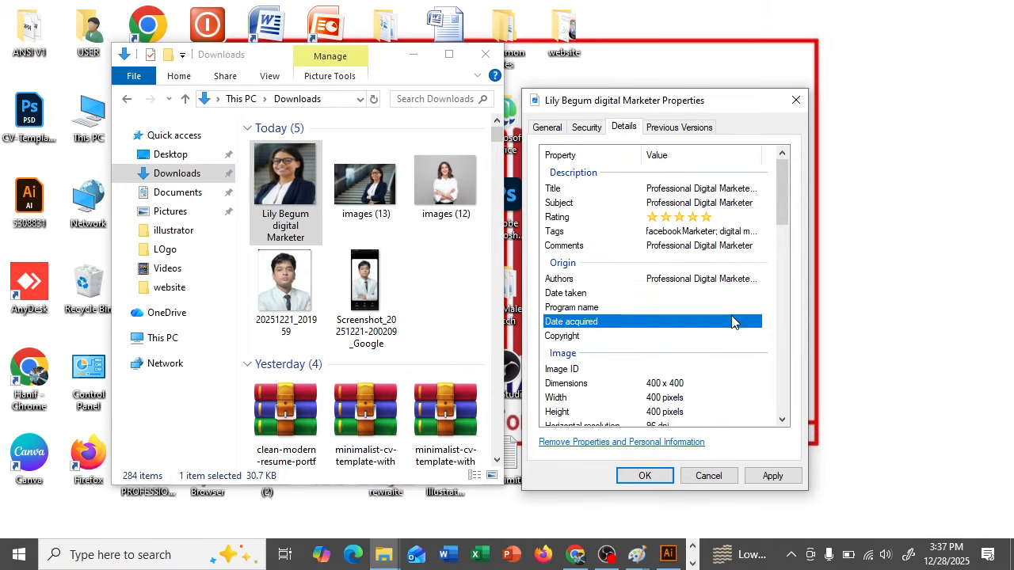
pyautogui.click(681, 308)
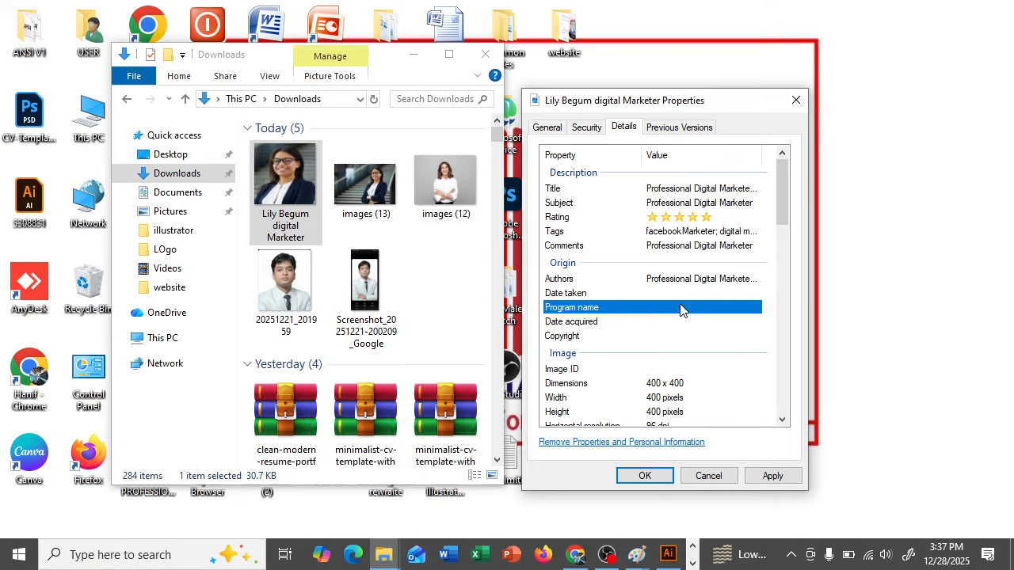
pyautogui.click(610, 322)
# Paste the copied title text into the picture's Copyright property.
pyautogui.click(645, 336)
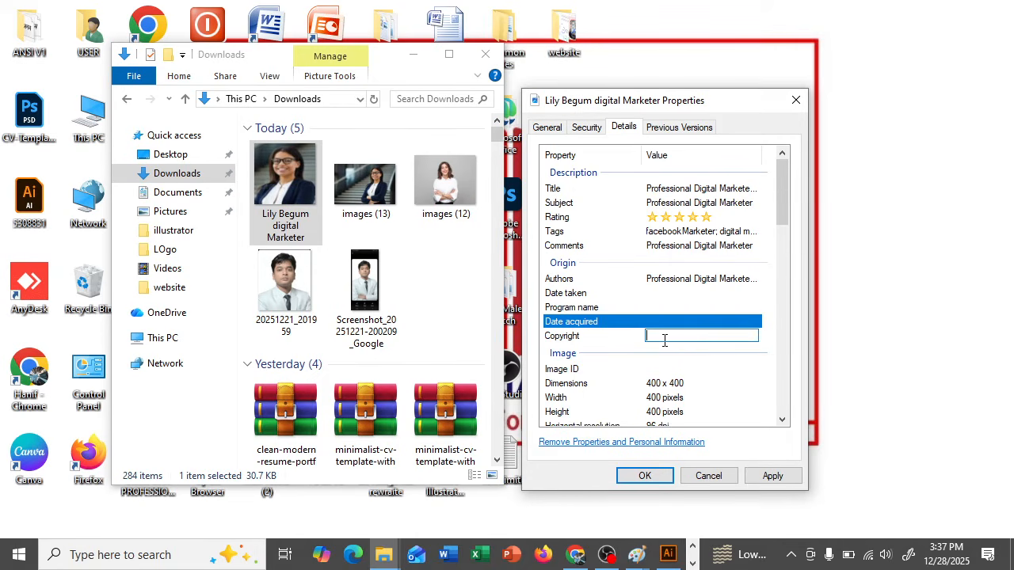
pyautogui.rightClick(681, 339)
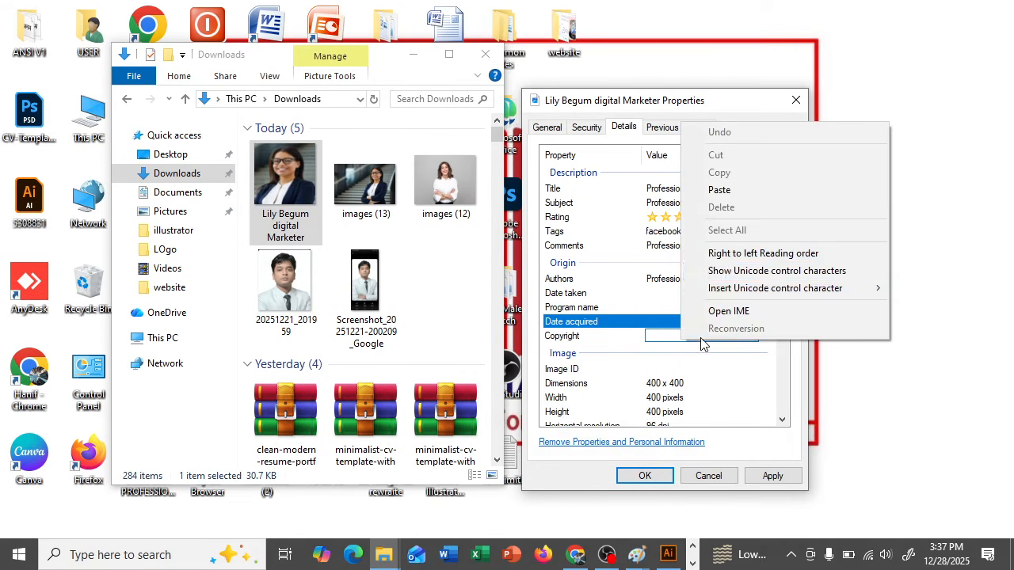
pyautogui.click(741, 193)
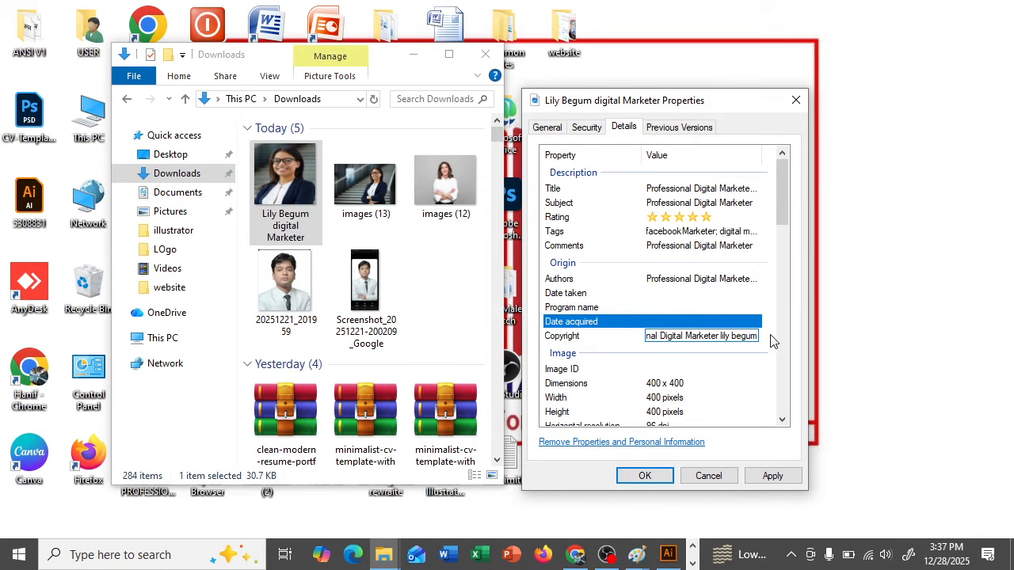
# Rewrite the freelancer's name in the Copyright text as one word without a space, directly followed by 2025.
pyautogui.press('BackSpace')
pyautogui.press('BackSpace')
pyautogui.press('BackSpace')
pyautogui.press('BackSpace')
pyautogui.press('BackSpace')
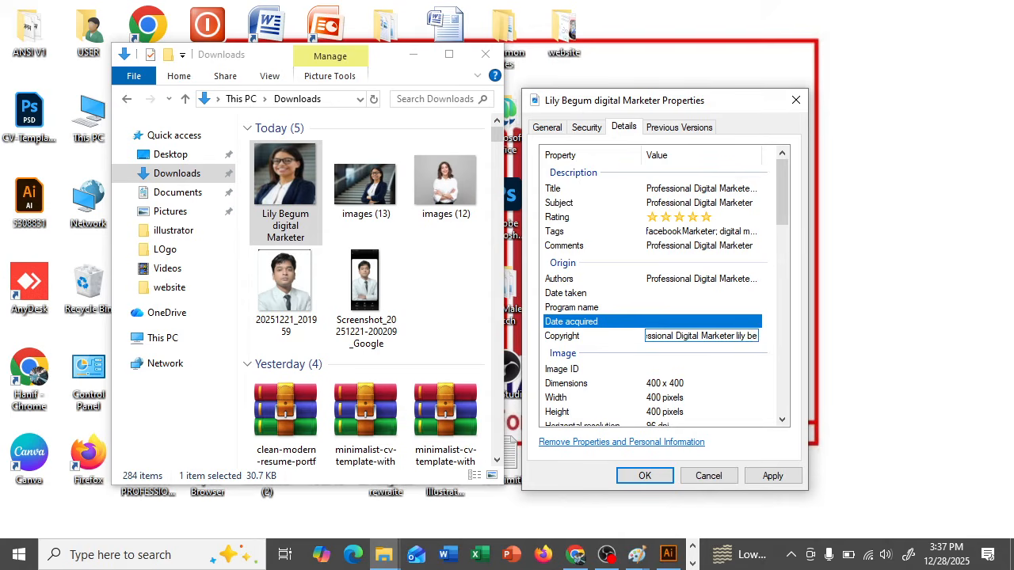
pyautogui.press('BackSpace')
pyautogui.press('BackSpace')
pyautogui.press('BackSpace')
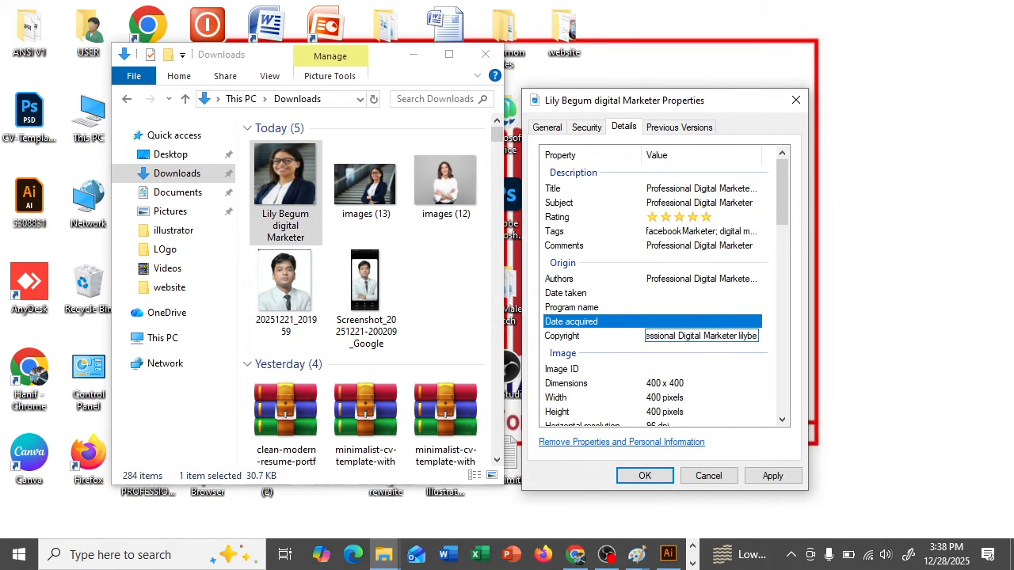
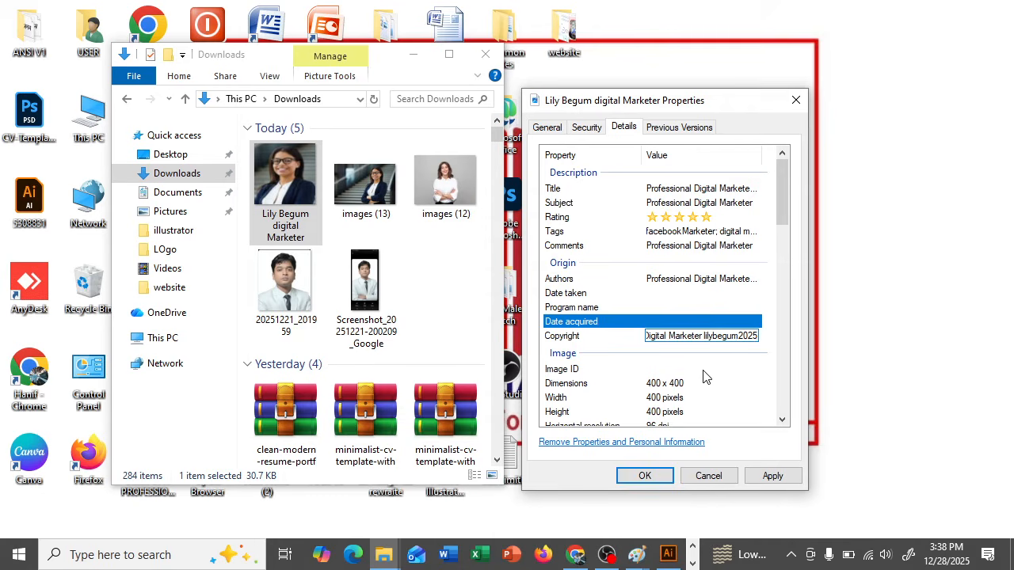
# Paste the copied title text into the picture's Camera model property.
pyautogui.scroll(-2, 706, 377)
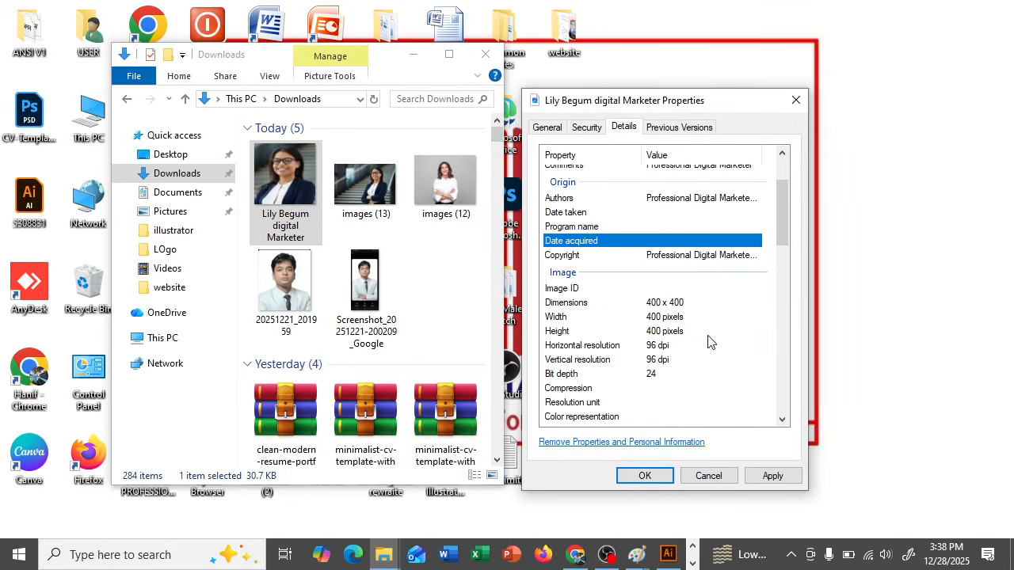
pyautogui.scroll(-5, 649, 364)
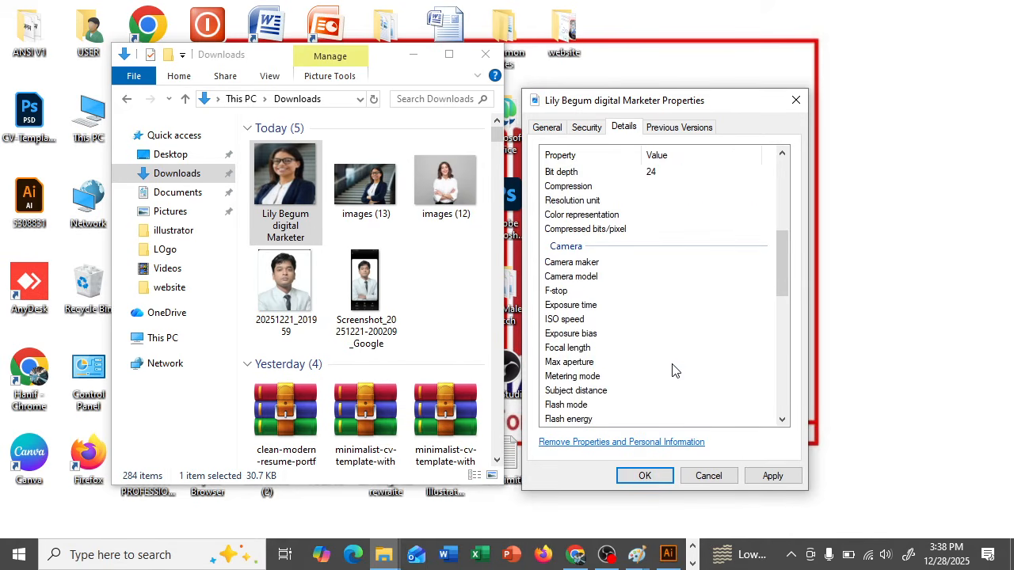
pyautogui.scroll(2, 672, 370)
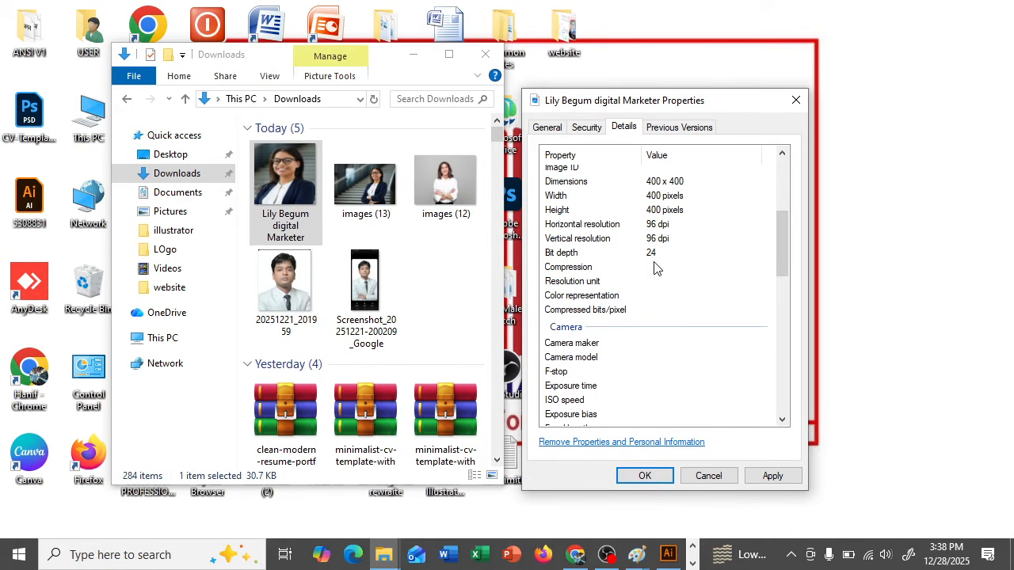
pyautogui.click(694, 358)
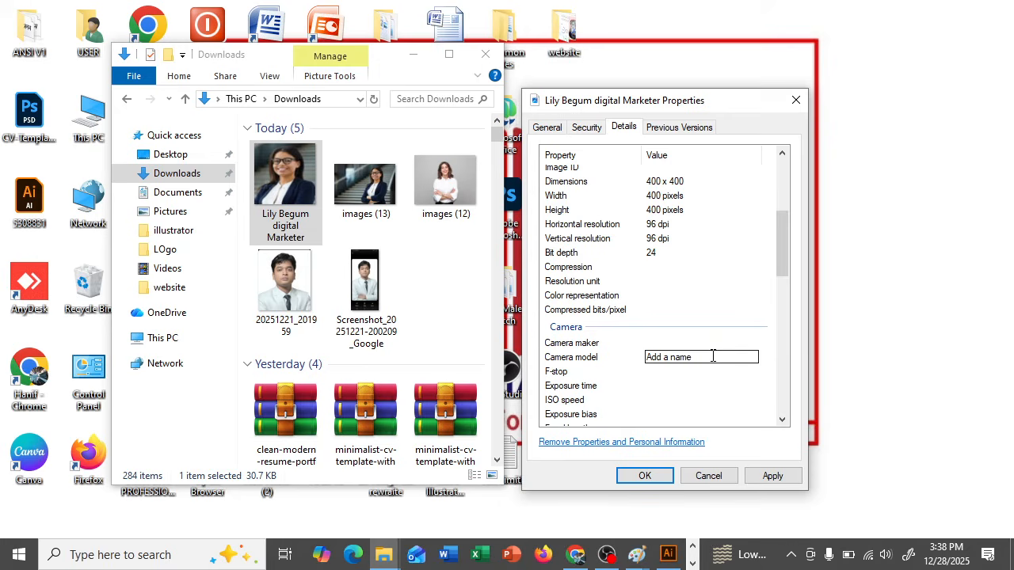
pyautogui.rightClick(706, 357)
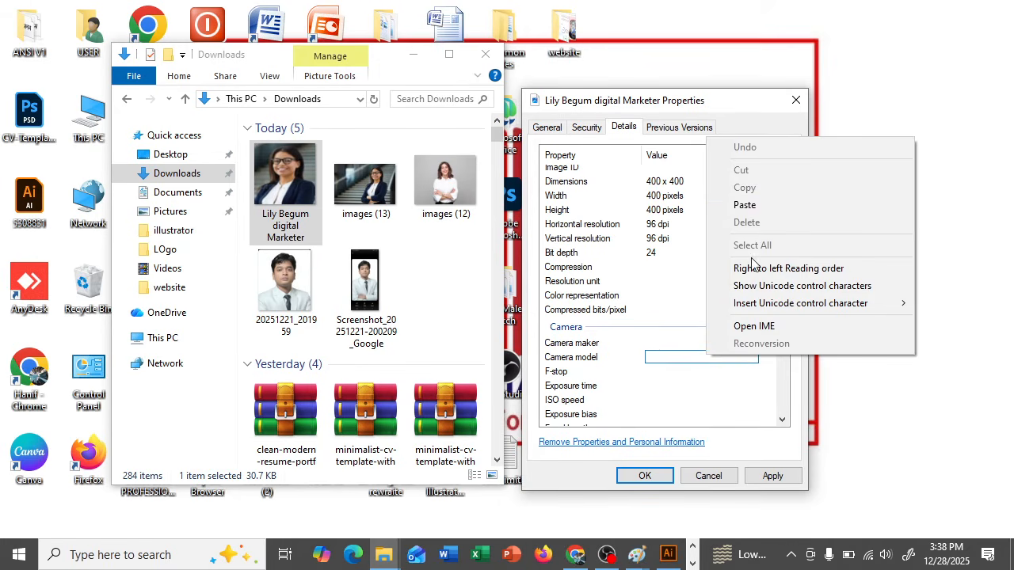
pyautogui.click(746, 205)
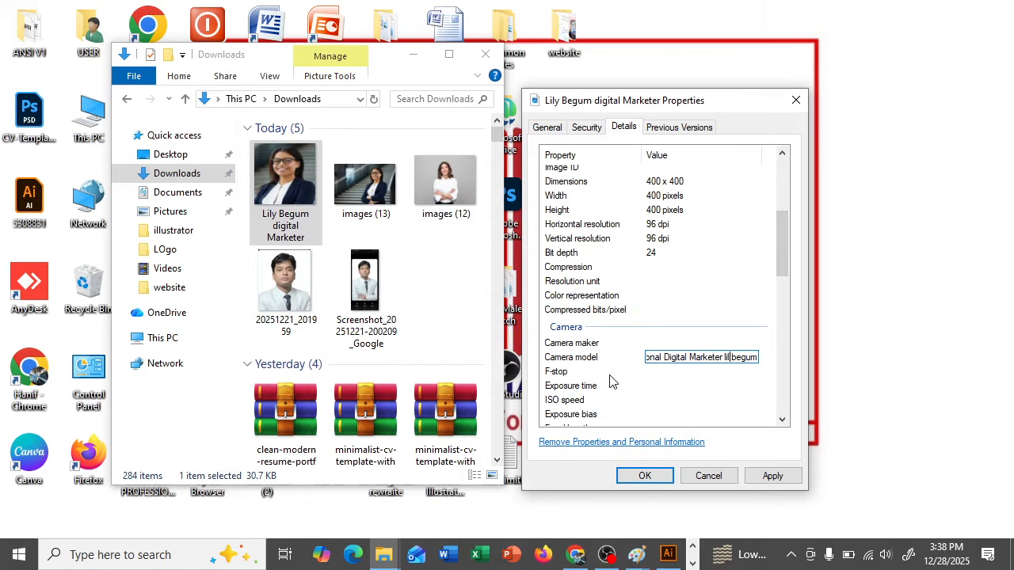
pyautogui.click(651, 373)
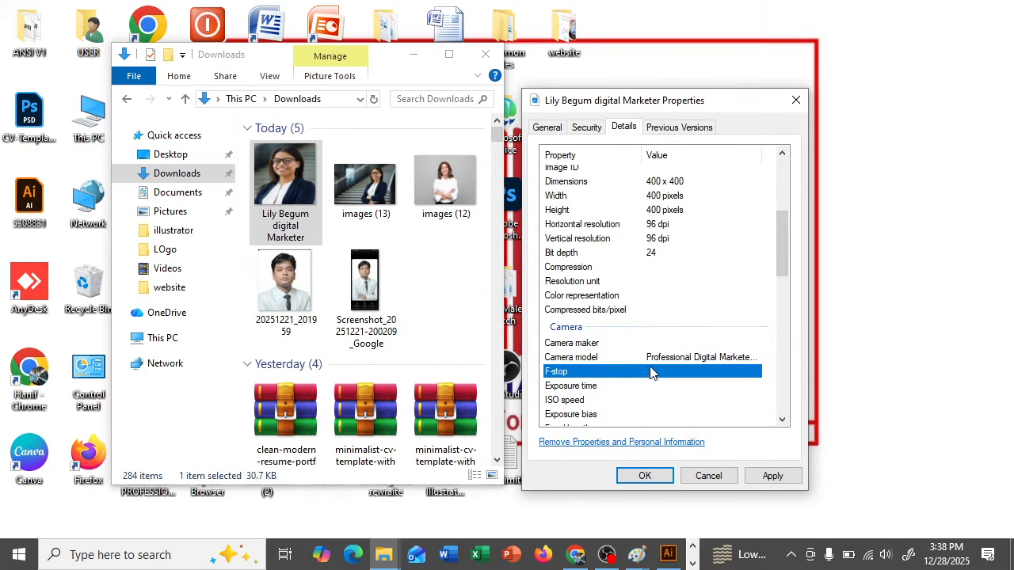
# Try to paste the copied title text into the picture's ISO speed property.
pyautogui.click(680, 399)
pyautogui.rightClick(680, 398)
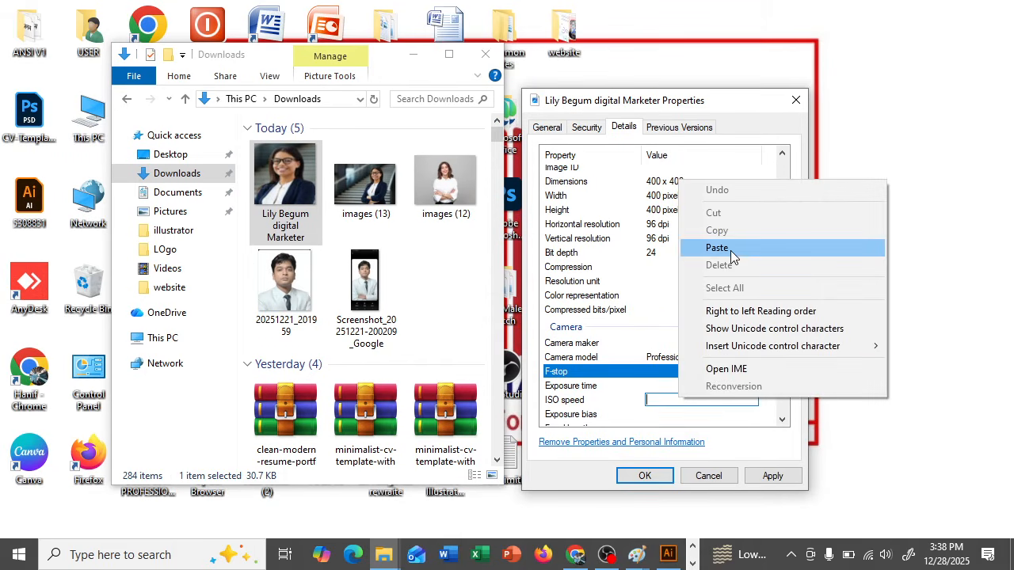
pyautogui.click(730, 250)
pyautogui.rightClick(691, 398)
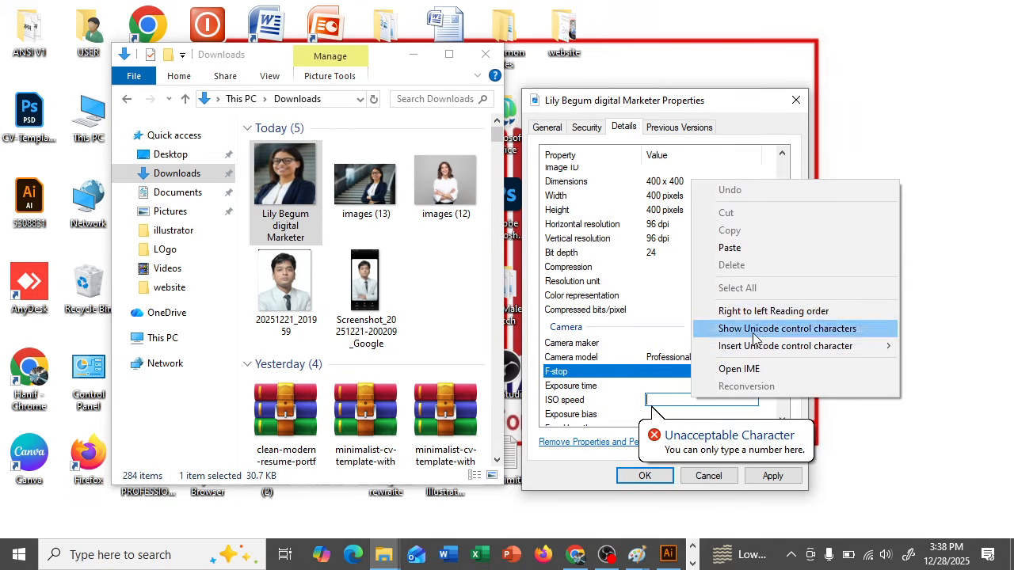
pyautogui.click(748, 250)
# Apply the metadata changes to the picture and close its properties.
pyautogui.scroll(5, 719, 348)
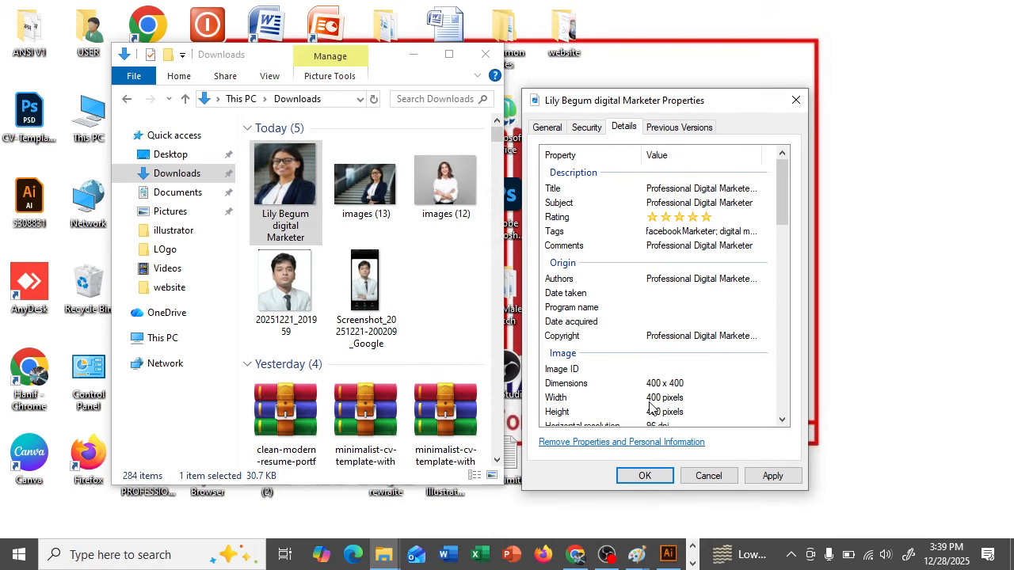
pyautogui.click(772, 476)
pyautogui.click(644, 476)
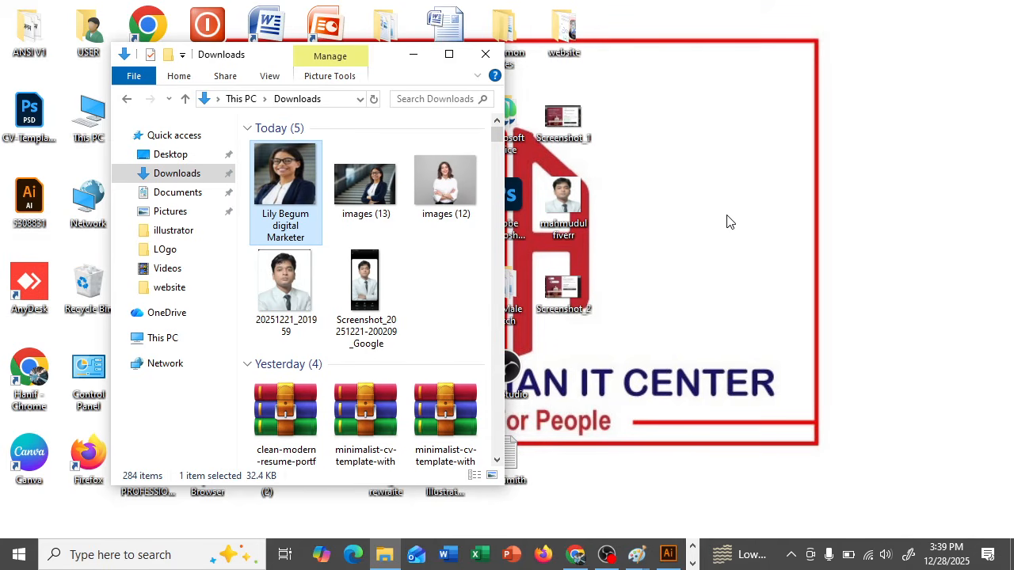
# Reopen the picture's detailed properties and check its Title, Rating, Tags and Comments entries.
pyautogui.doubleClick(281, 175)
pyautogui.rightClick(276, 172)
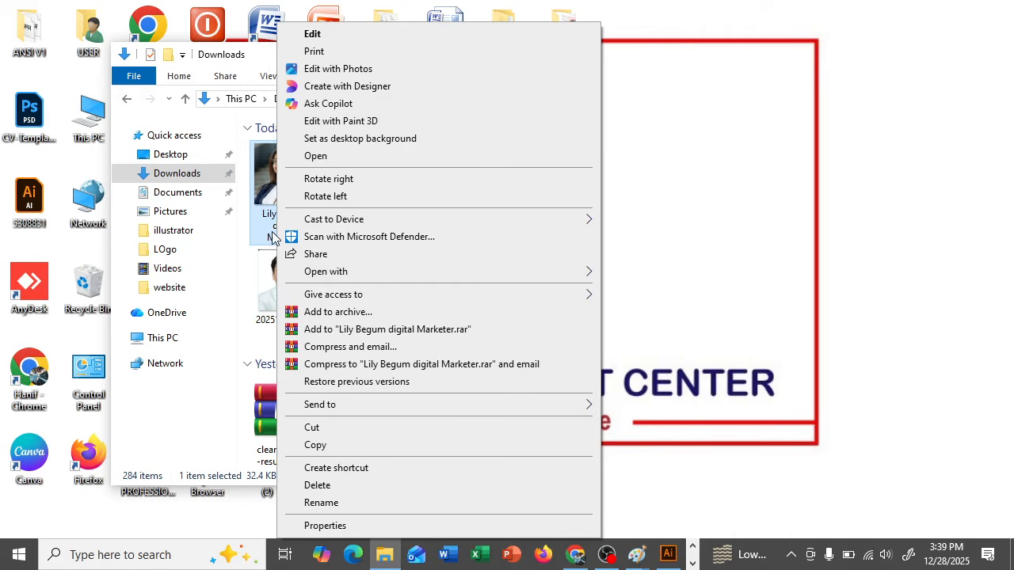
pyautogui.click(323, 526)
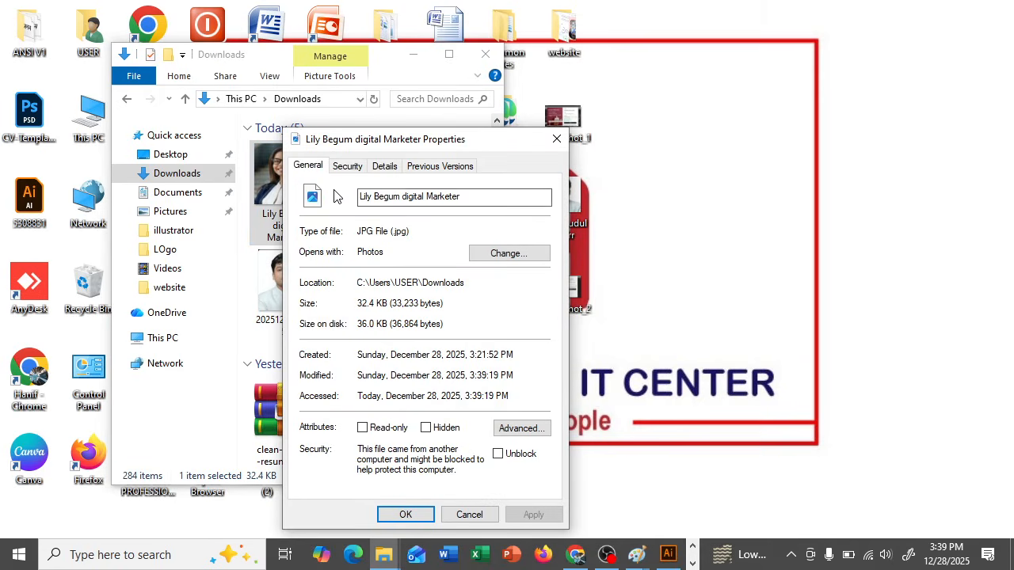
pyautogui.click(382, 169)
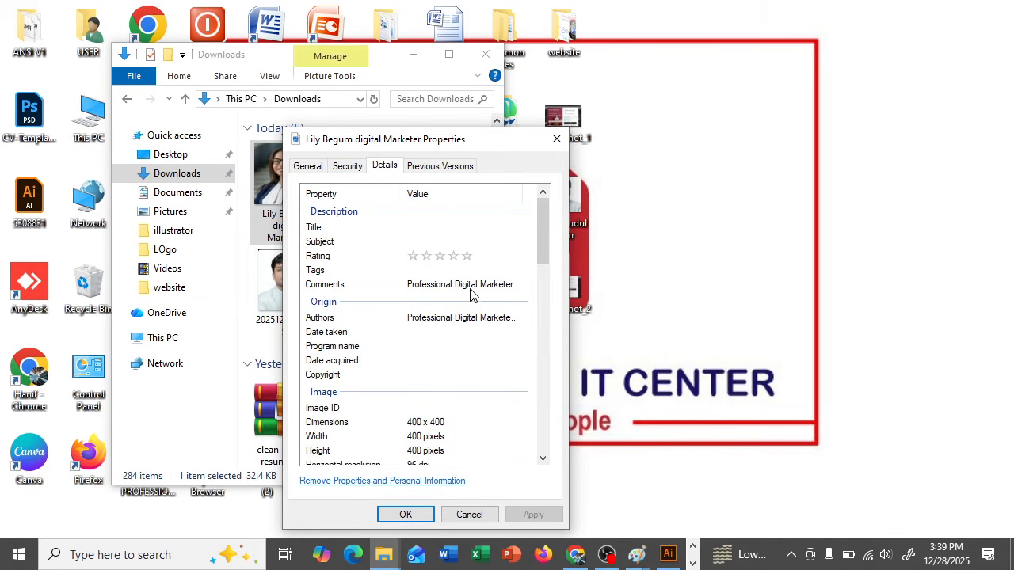
pyautogui.click(453, 227)
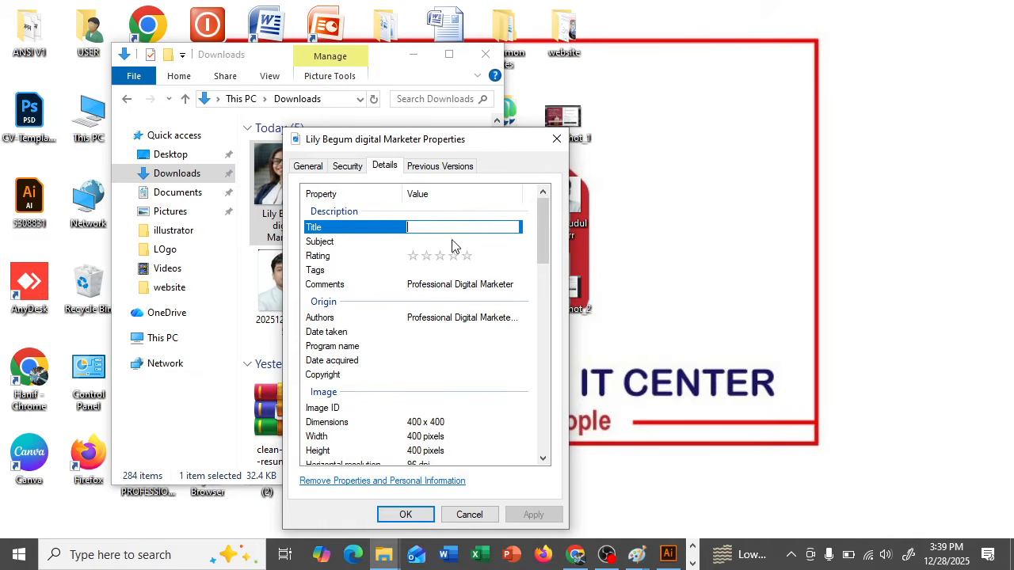
pyautogui.click(460, 259)
pyautogui.click(466, 285)
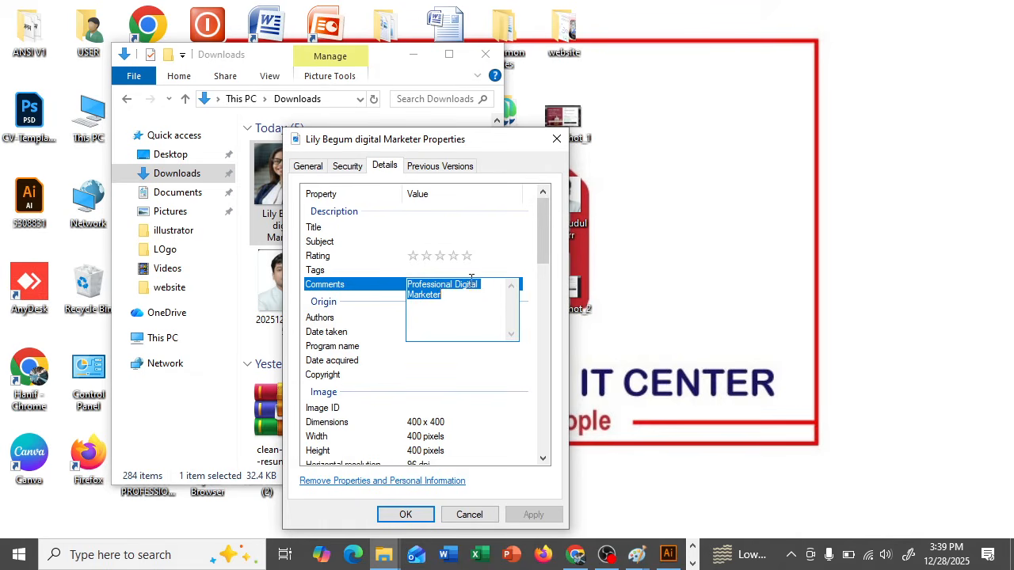
pyautogui.click(480, 268)
pyautogui.click(462, 266)
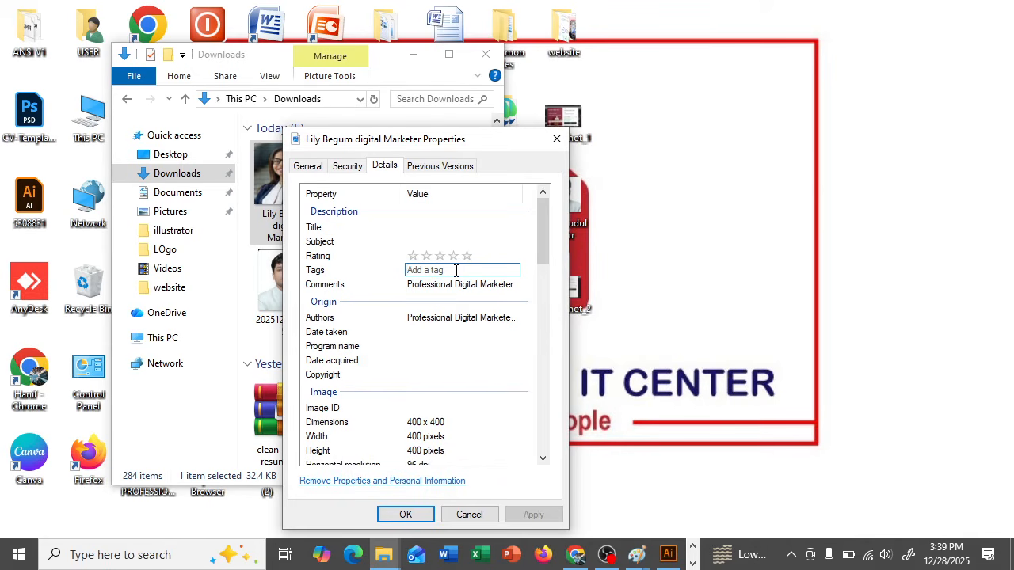
pyautogui.click(437, 213)
pyautogui.click(442, 225)
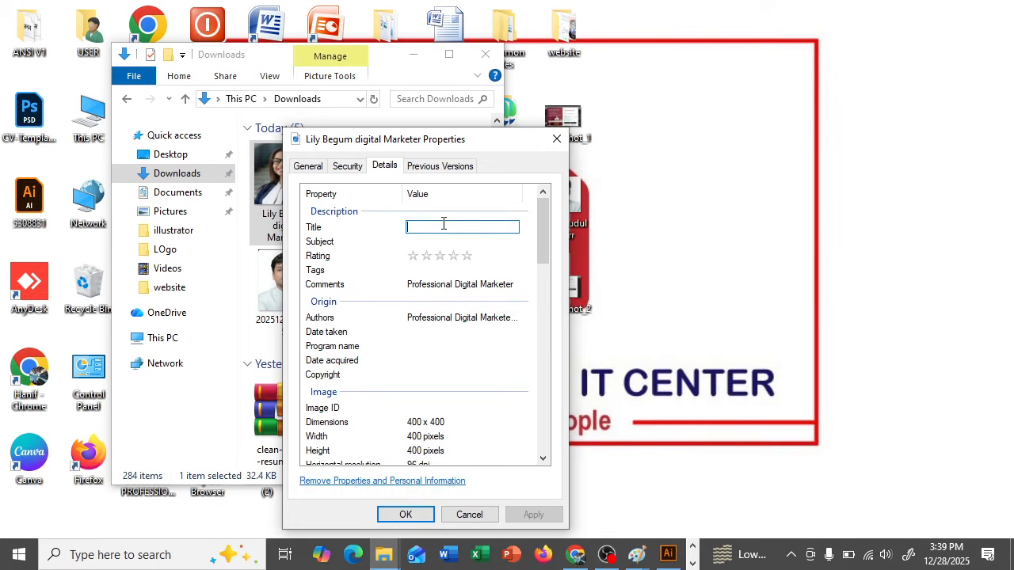
# Copy "Professional Digital Marketer" from the picture's Comments and paste it into the Title property.
pyautogui.click(413, 286)
pyautogui.hotkey('ctrl', 'c')
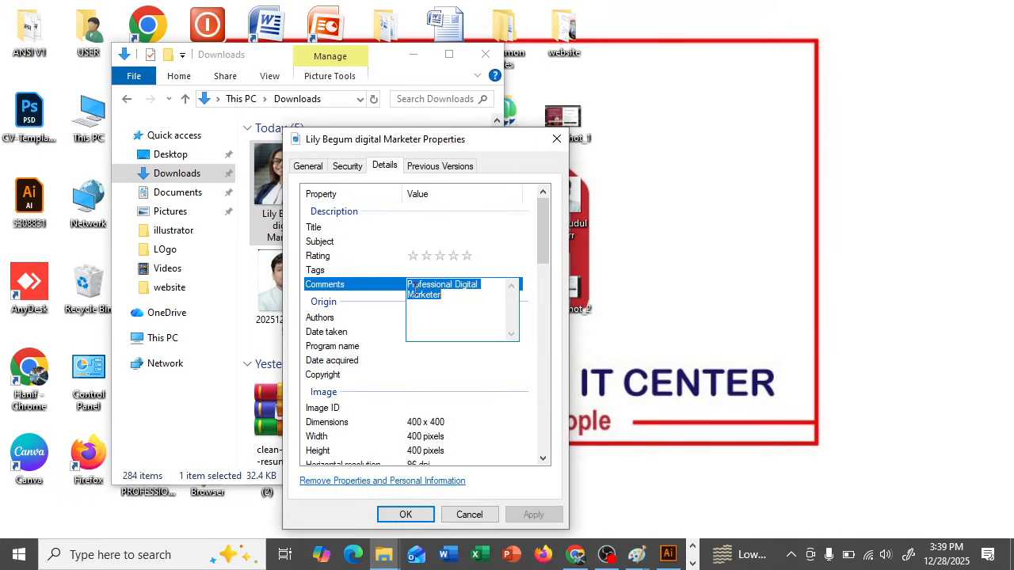
pyautogui.moveTo(447, 297); pyautogui.dragTo(421, 285)
pyautogui.click(430, 226)
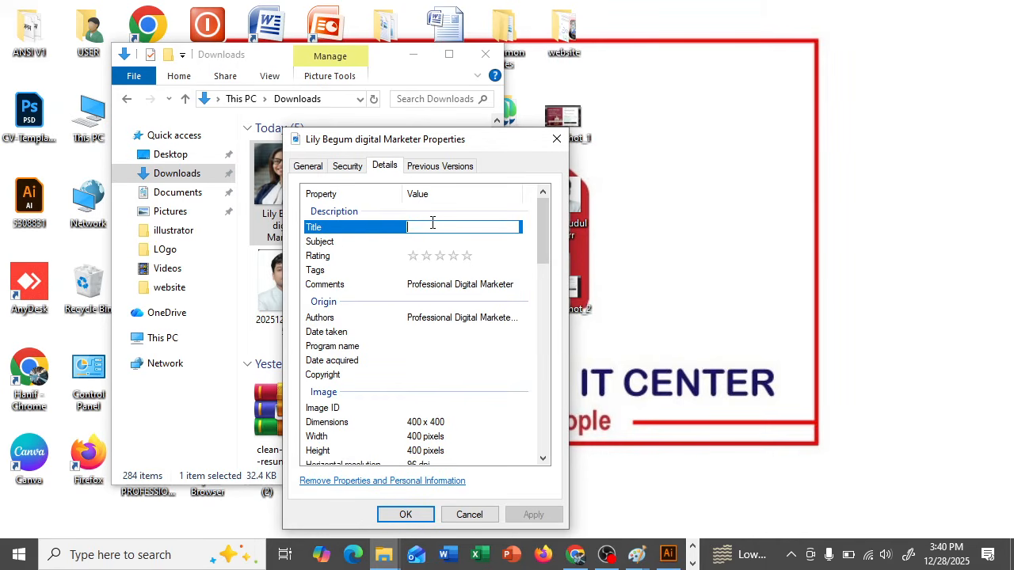
pyautogui.hotkey('ctrl', 'v')
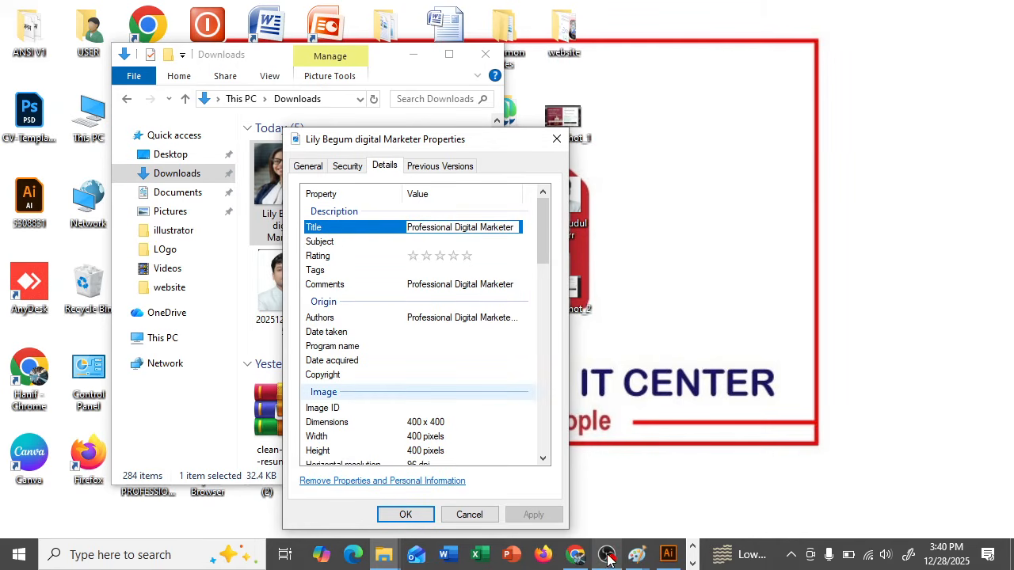
# Switch to the Google Docs document in Chrome and correct "markfeting" to "marketing" in the Image SEO keywords.
pyautogui.click(581, 557)
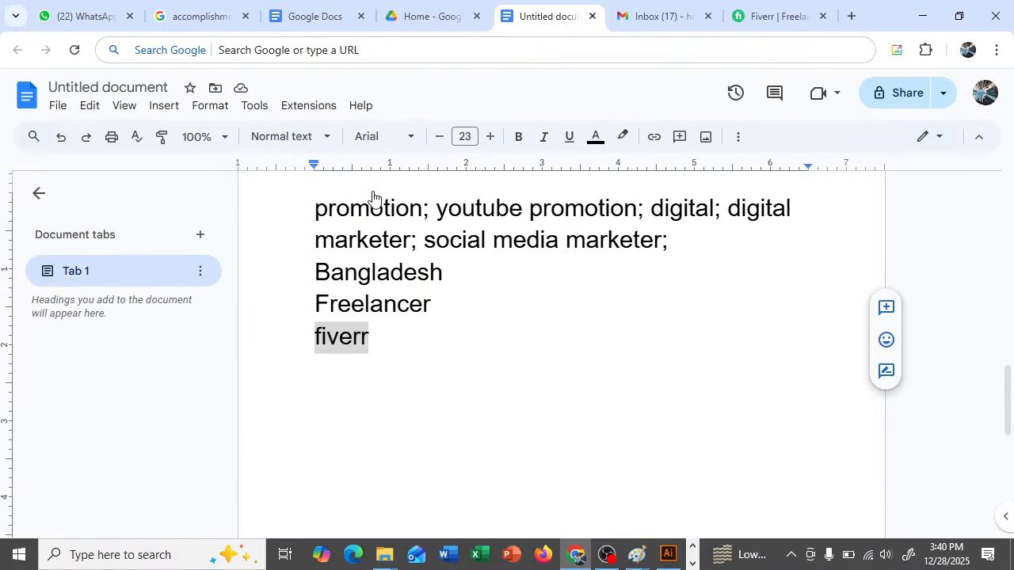
pyautogui.scroll(5, 391, 281)
pyautogui.scroll(5, 392, 283)
pyautogui.scroll(-8, 394, 285)
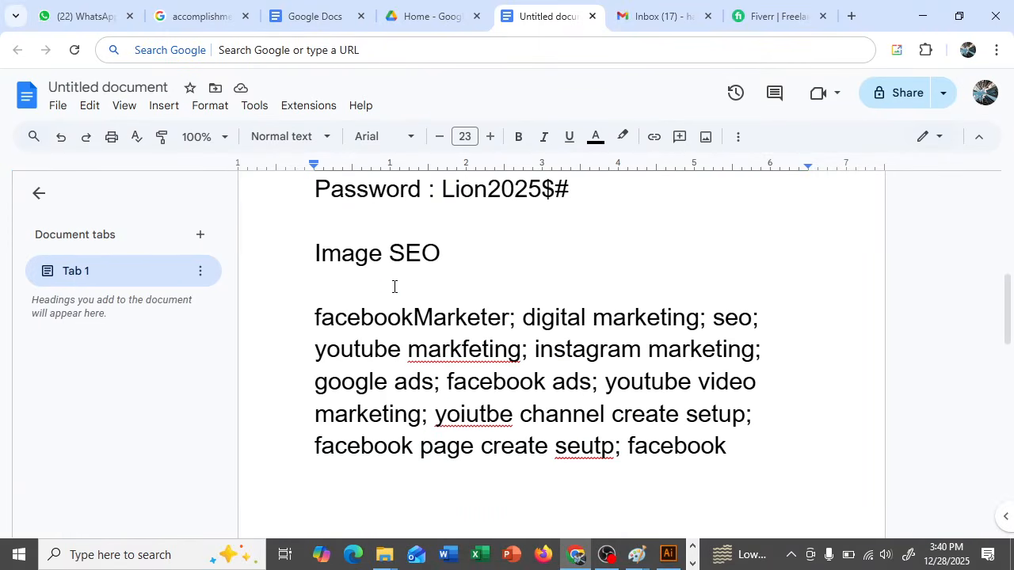
pyautogui.scroll(2, 510, 275)
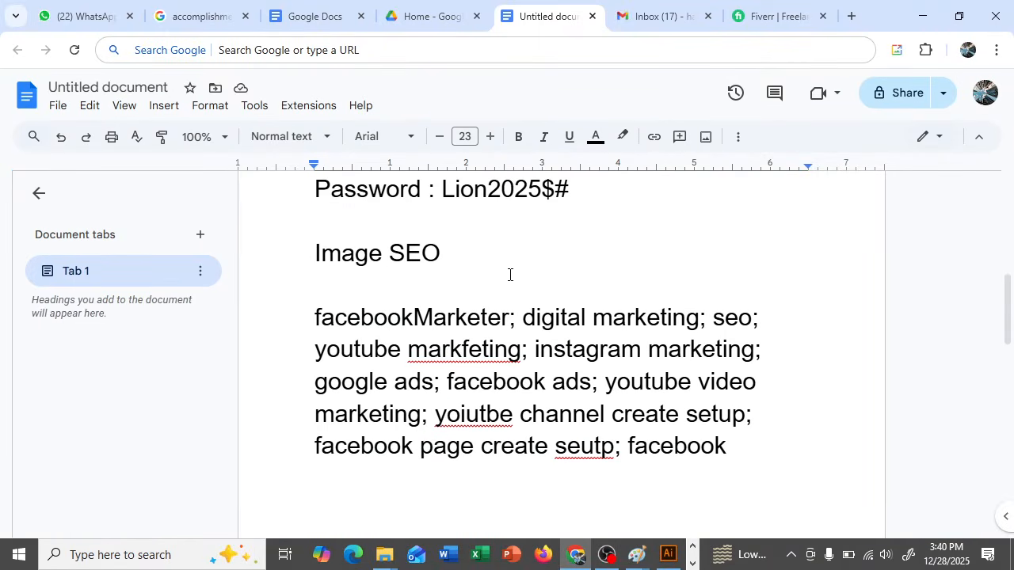
pyautogui.rightClick(466, 356)
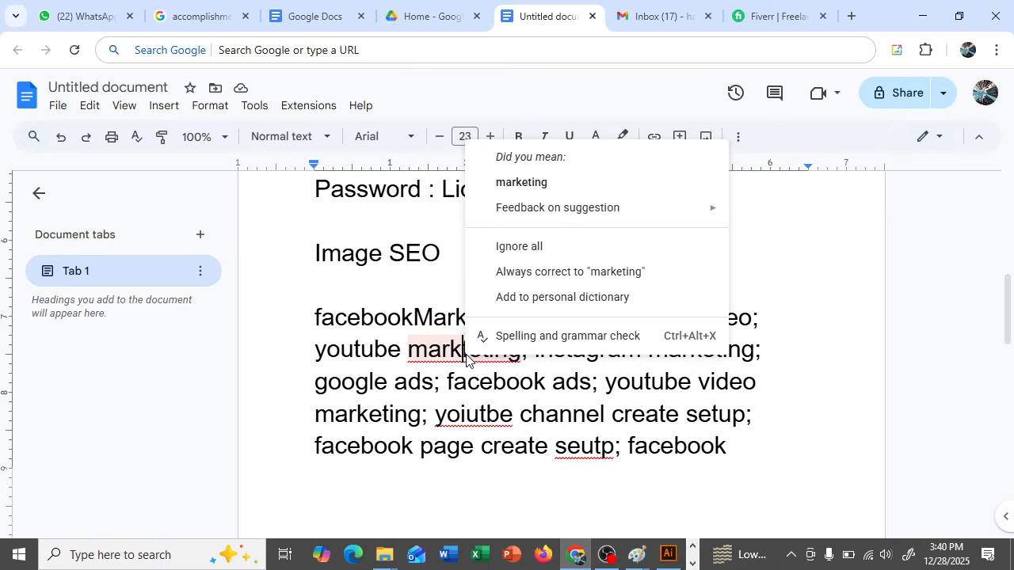
pyautogui.click(532, 183)
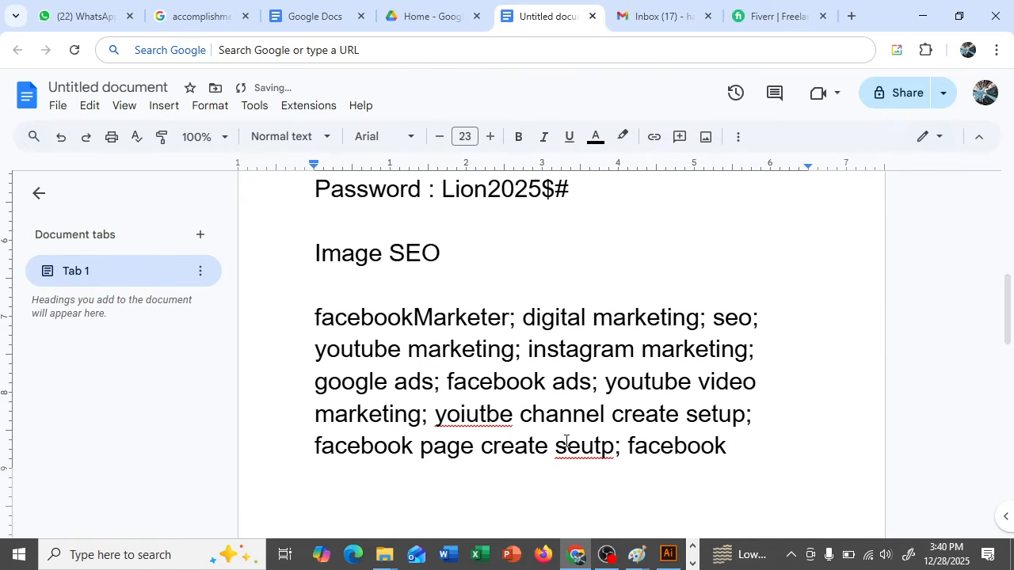
# Copy the Image SEO keyword list from "facebookMarketer;" through "social media marketer;".
pyautogui.scroll(-6, 516, 348)
pyautogui.scroll(5, 607, 435)
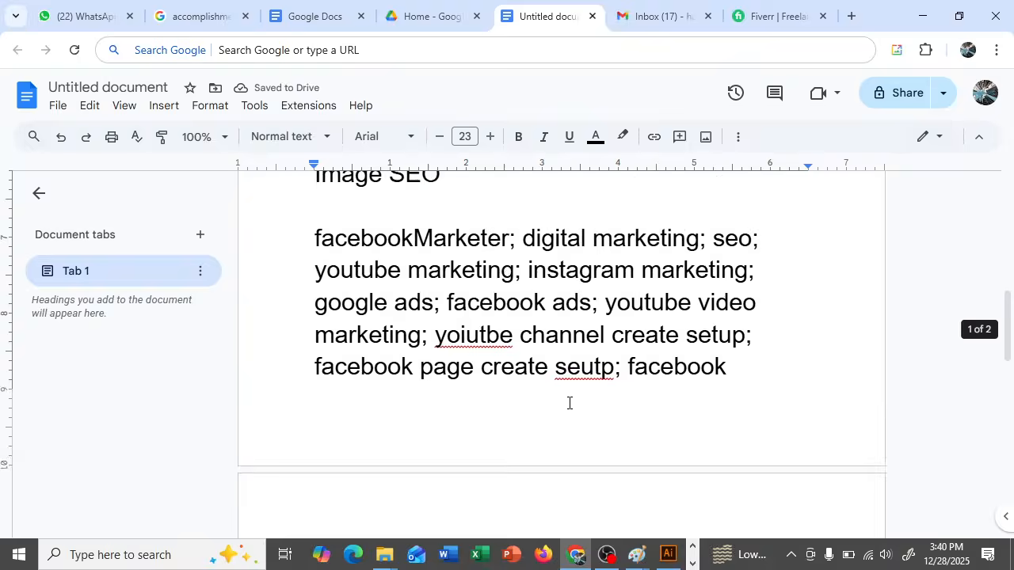
pyautogui.scroll(3, 568, 404)
pyautogui.scroll(-3, 568, 405)
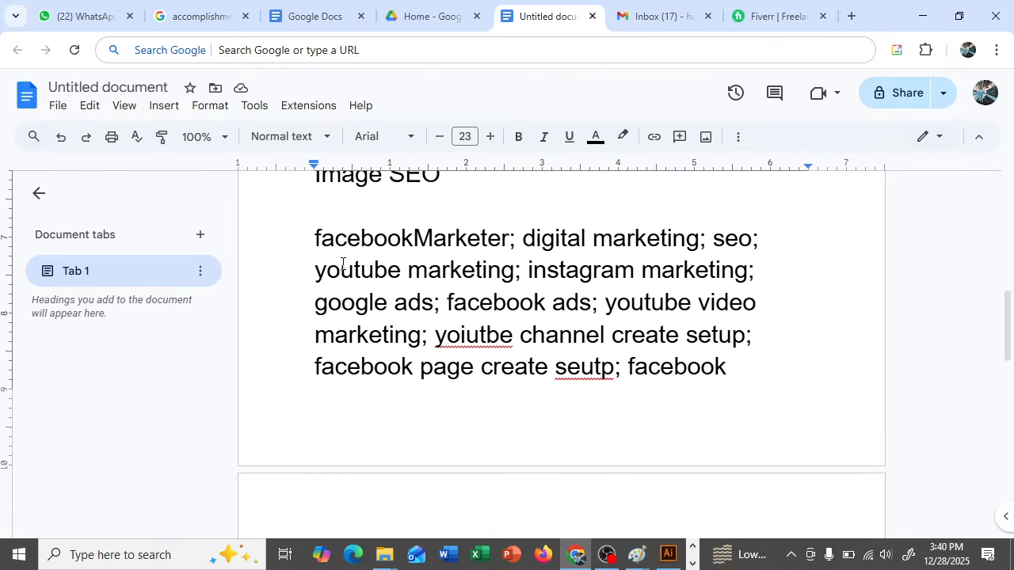
pyautogui.moveTo(316, 231); pyautogui.dragTo(749, 368)
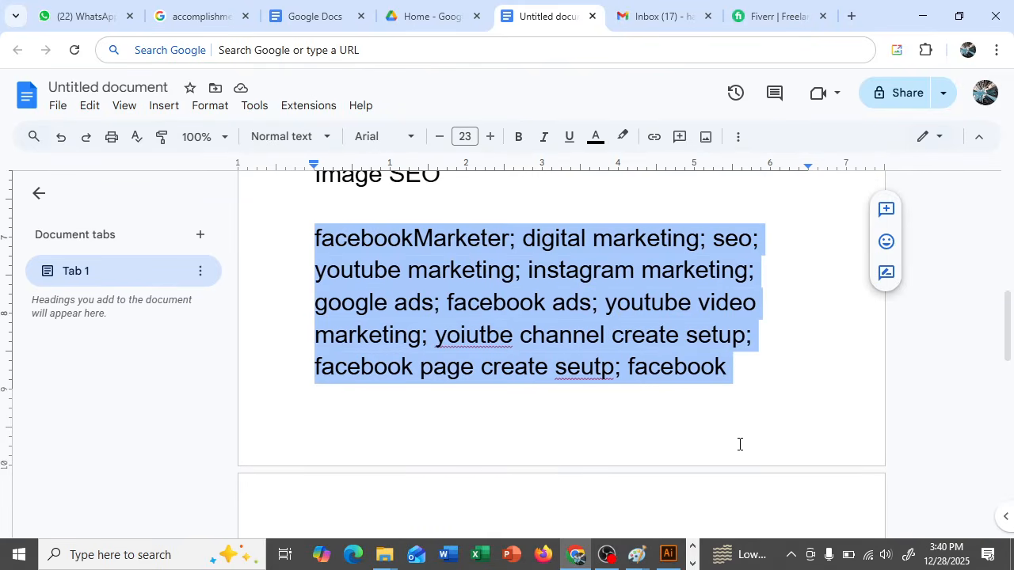
pyautogui.moveTo(739, 444); pyautogui.dragTo(667, 290)
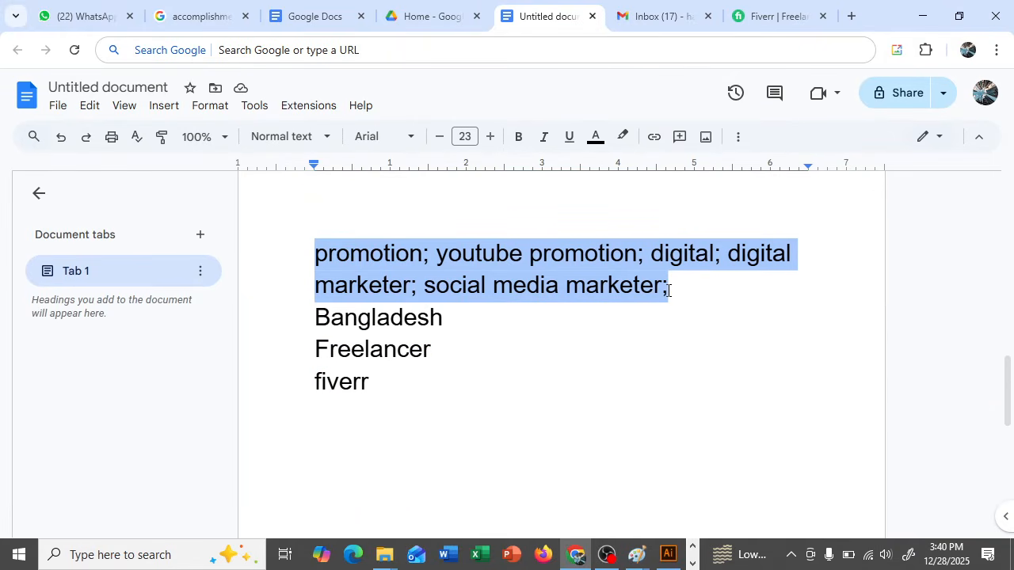
pyautogui.rightClick(618, 285)
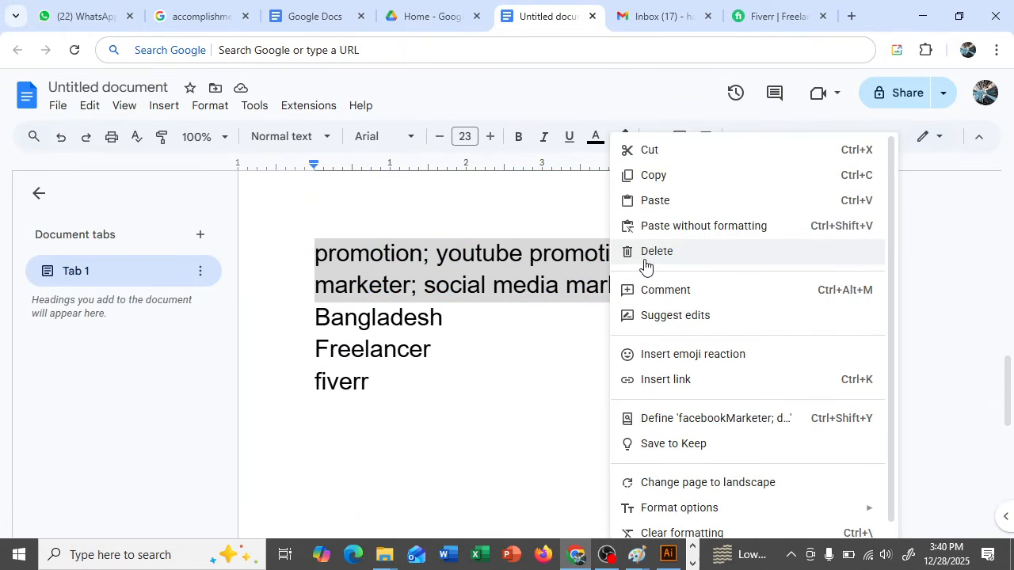
pyautogui.click(657, 175)
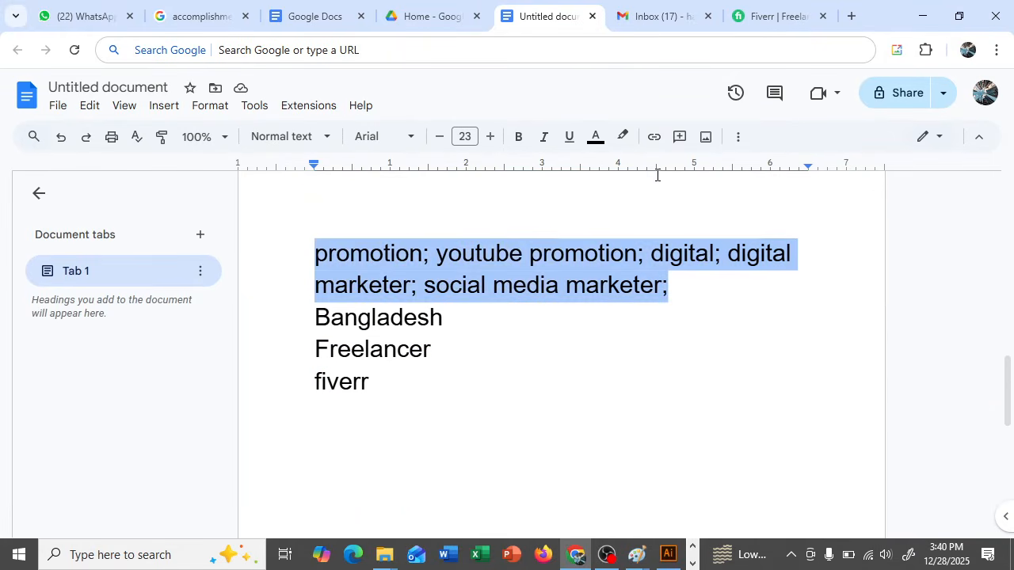
# Minimize the browser windows to return to the picture's properties in File Explorer.
pyautogui.click(777, 24)
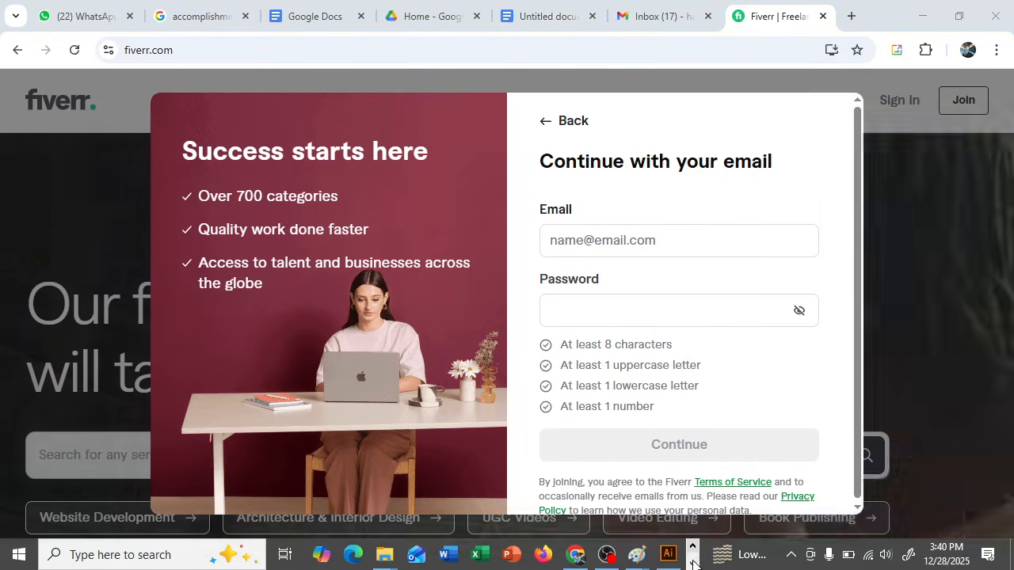
pyautogui.click(693, 564)
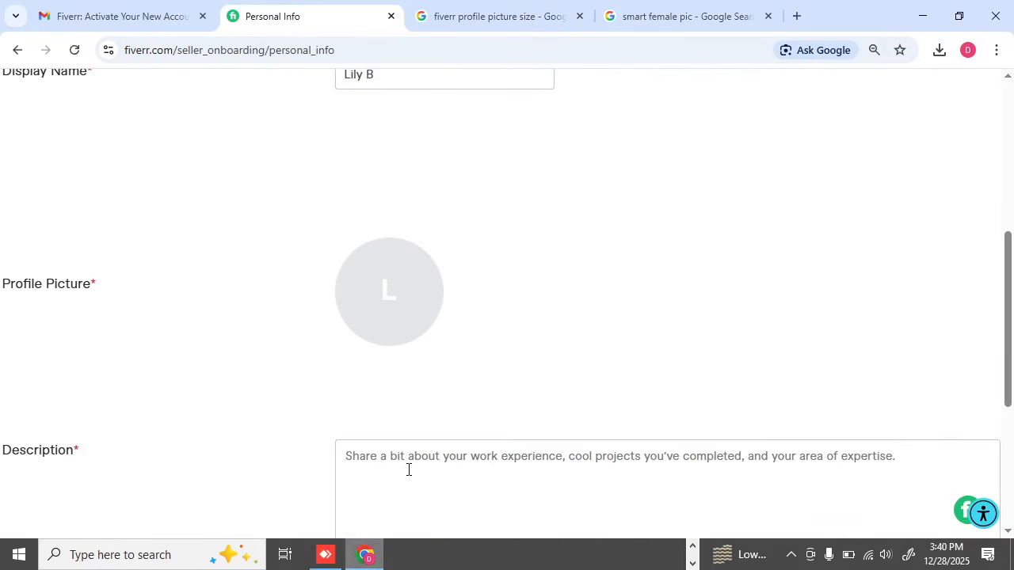
pyautogui.click(926, 14)
pyautogui.click(923, 15)
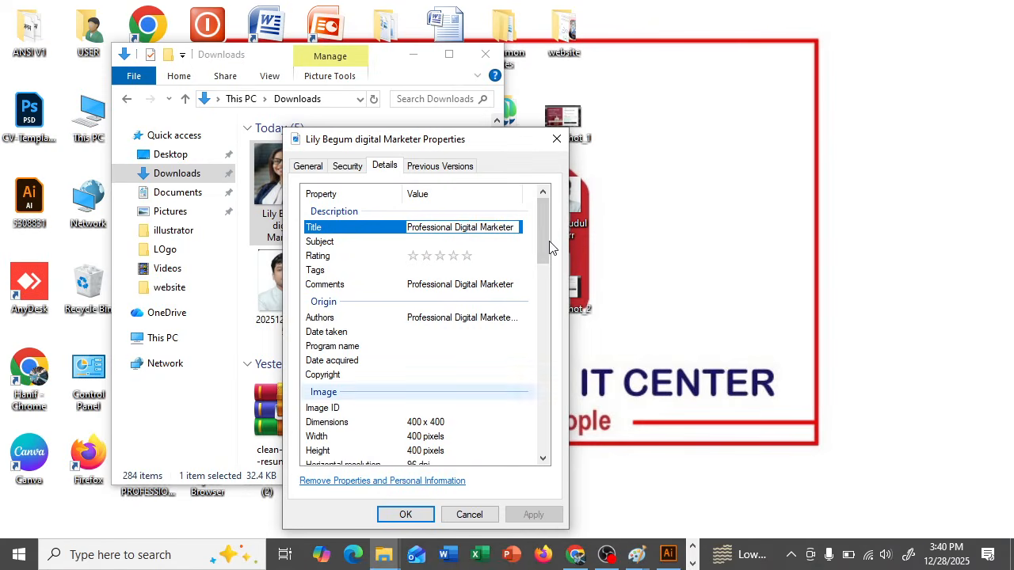
# Rate the picture four stars and paste the copied Image SEO keyword list into its Tags property.
pyautogui.click(458, 255)
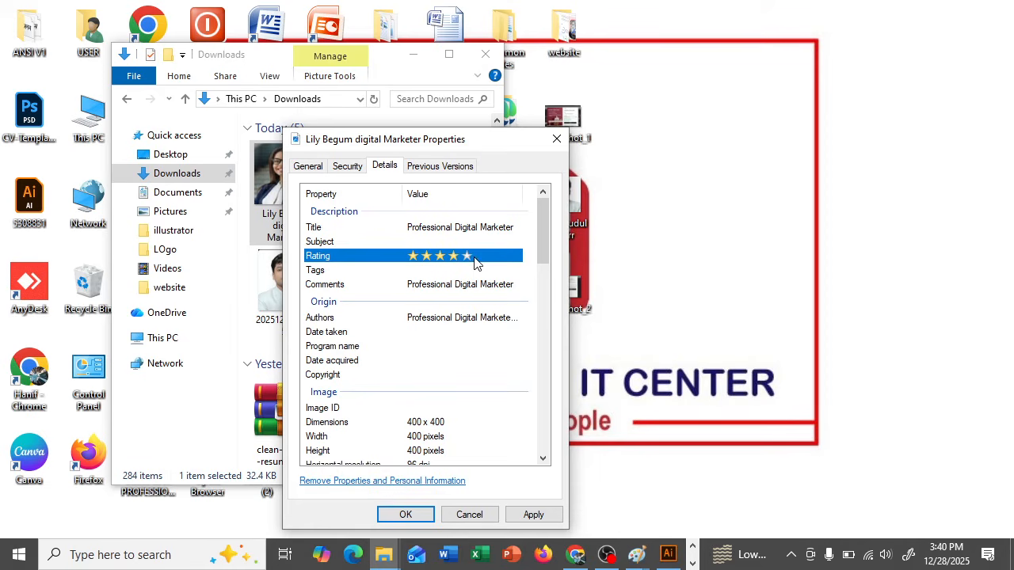
pyautogui.click(435, 271)
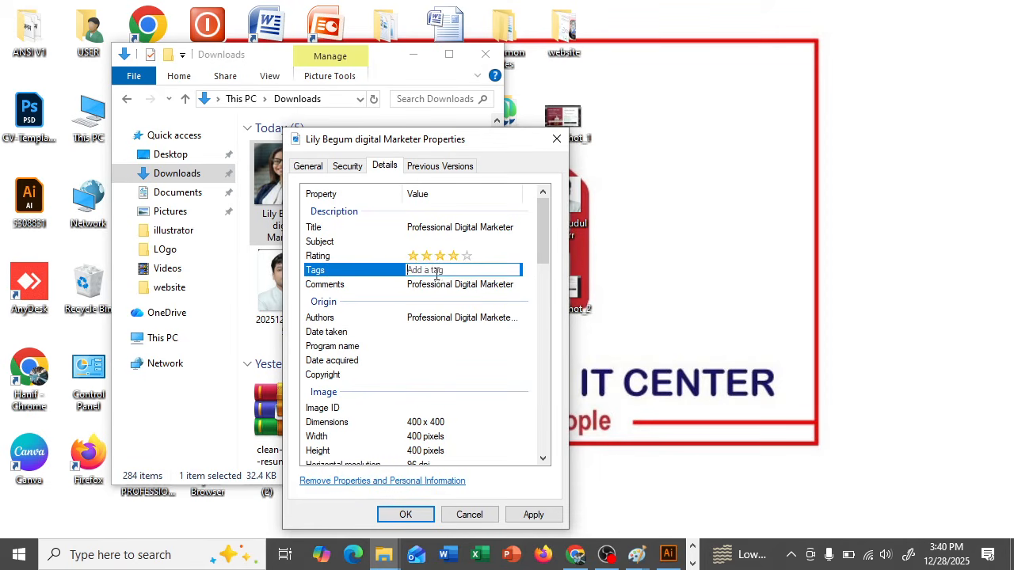
pyautogui.rightClick(438, 272)
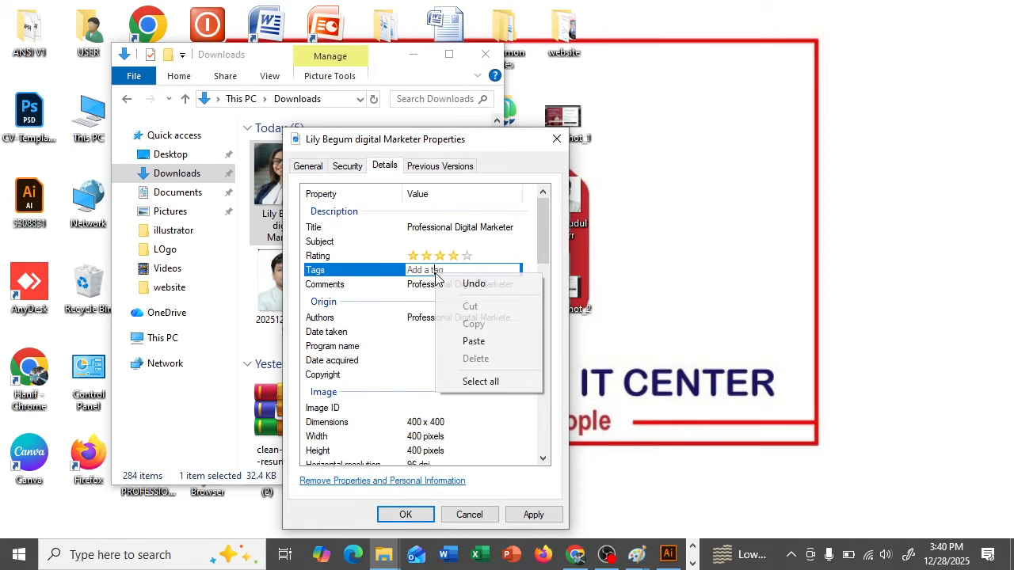
pyautogui.click(474, 340)
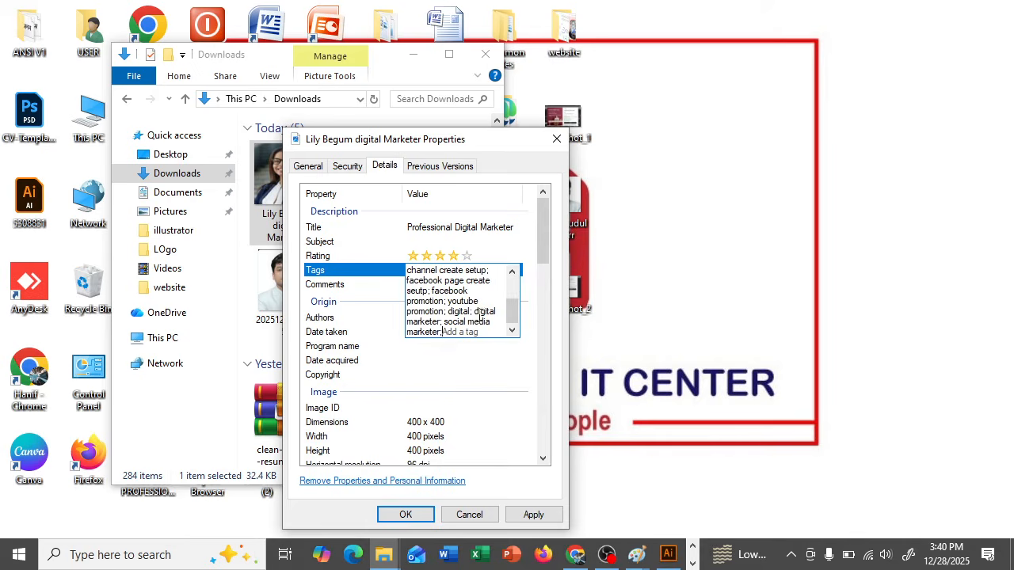
pyautogui.click(535, 316)
pyautogui.click(464, 286)
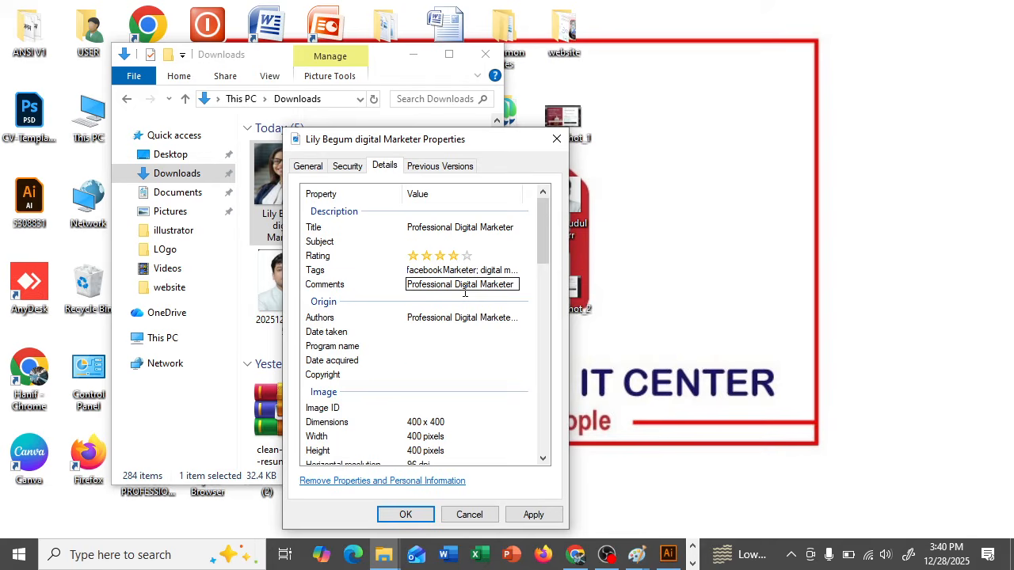
# Apply the edited metadata to the picture after looking through its remaining detail properties, and close the properties.
pyautogui.click(463, 361)
pyautogui.click(486, 333)
pyautogui.scroll(-6, 495, 358)
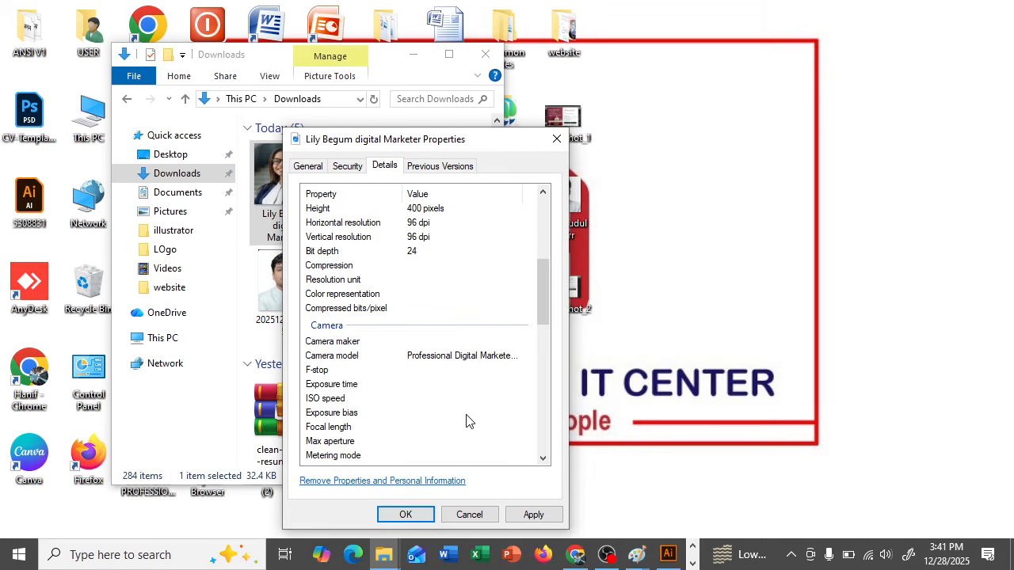
pyautogui.scroll(-4, 479, 370)
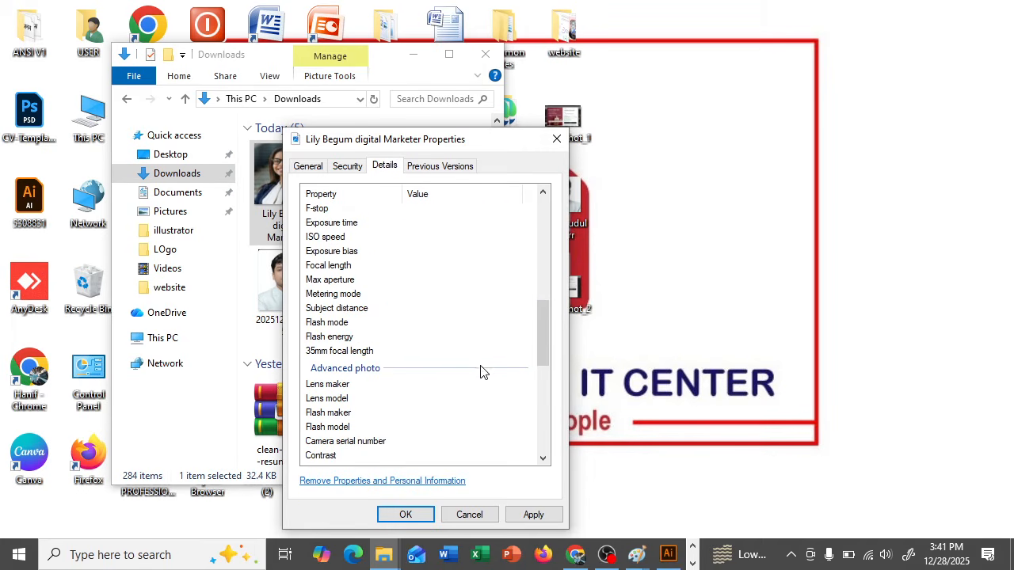
pyautogui.click(526, 516)
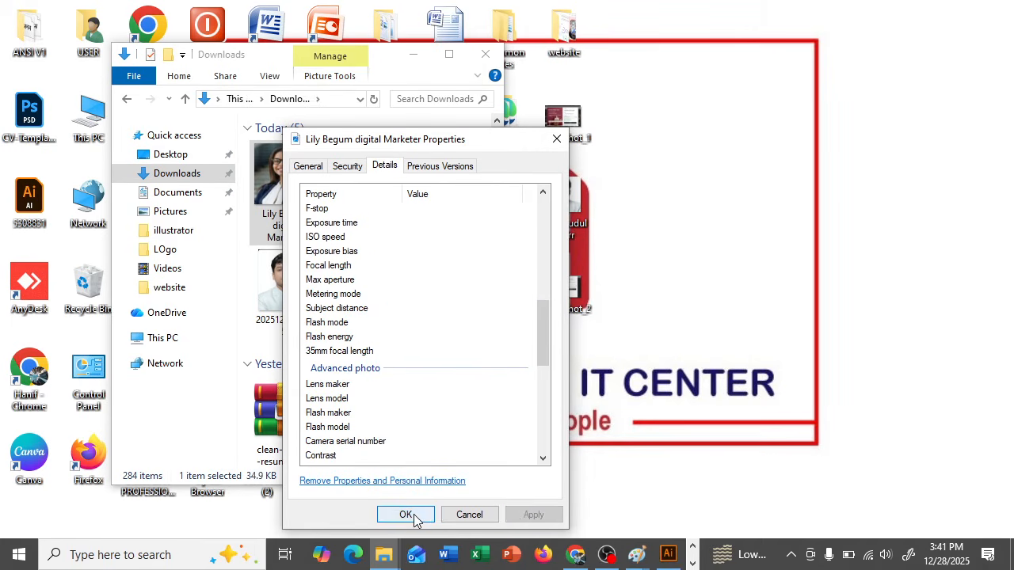
pyautogui.click(415, 518)
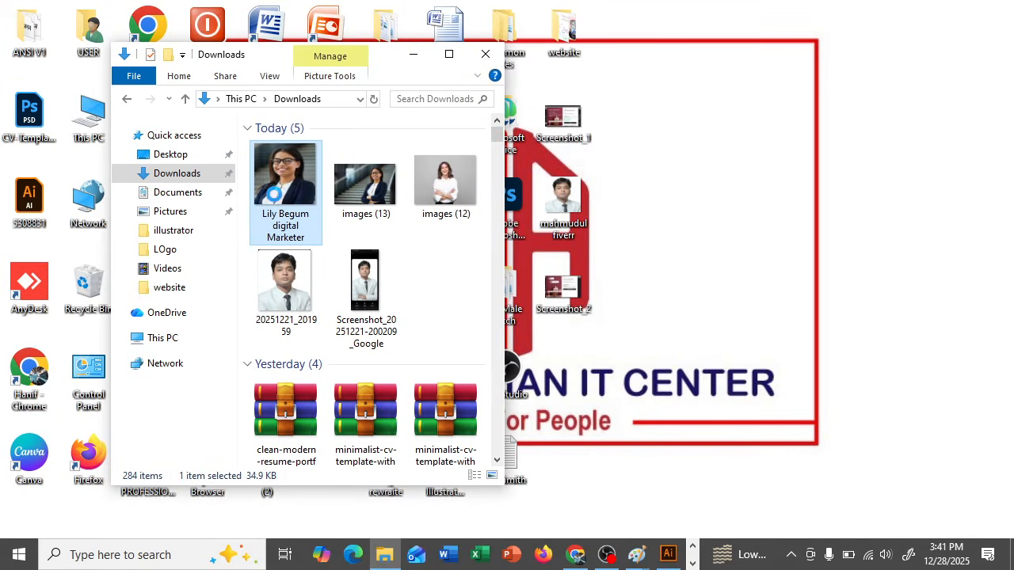
# Reopen the picture's detail properties and try to raise its rating to five stars.
pyautogui.rightClick(275, 198)
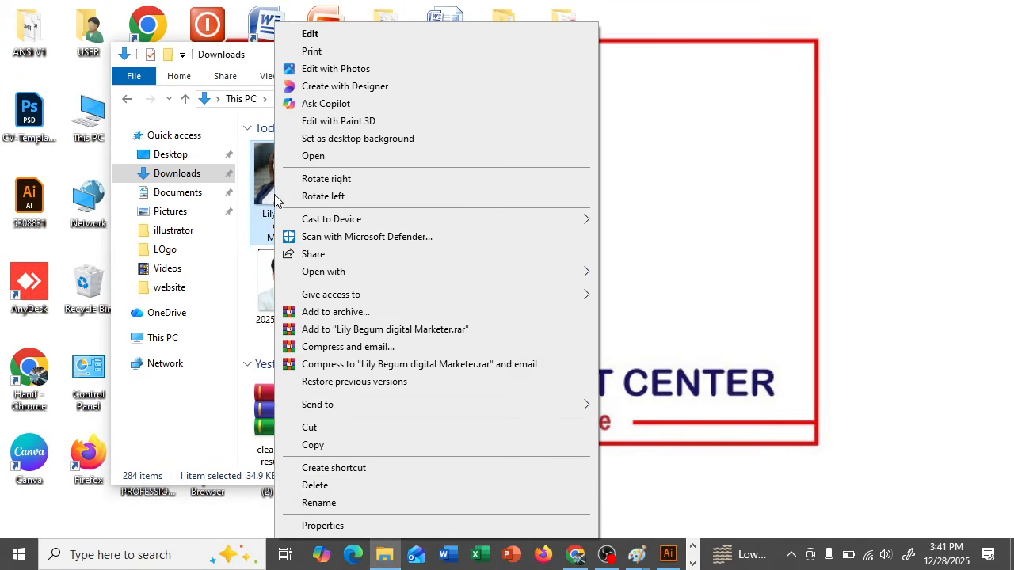
pyautogui.click(323, 526)
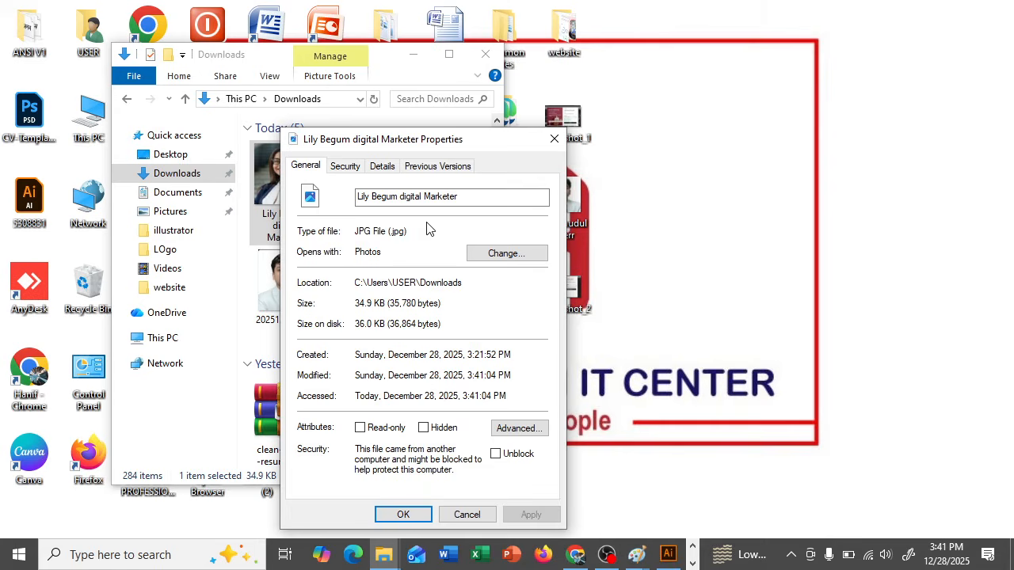
pyautogui.click(383, 168)
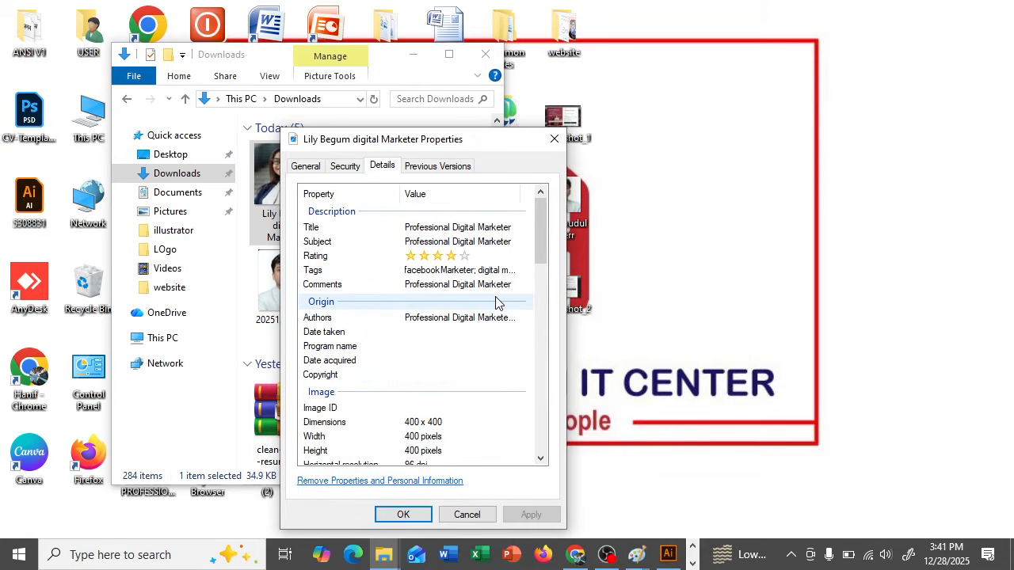
pyautogui.click(466, 257)
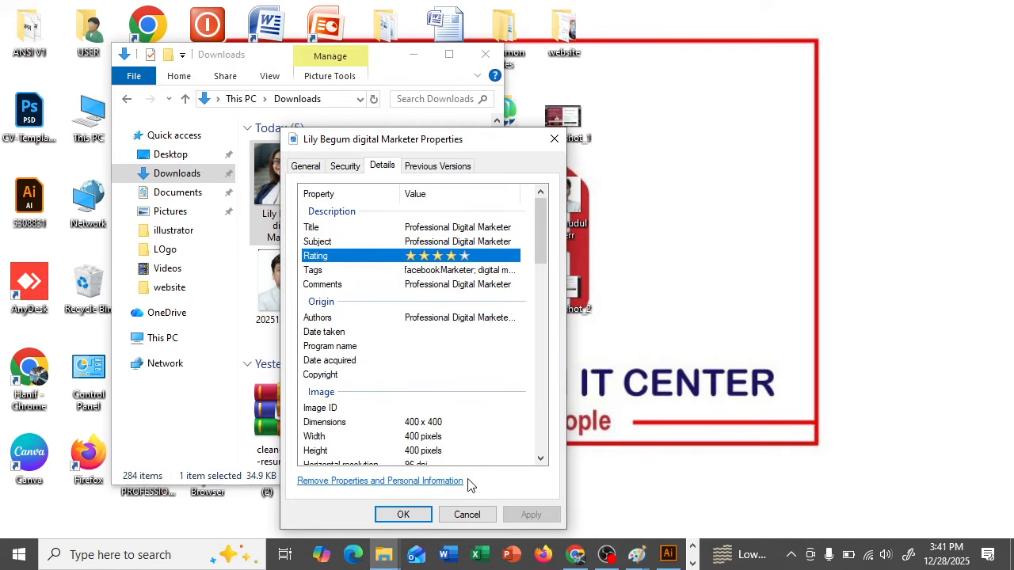
pyautogui.click(406, 515)
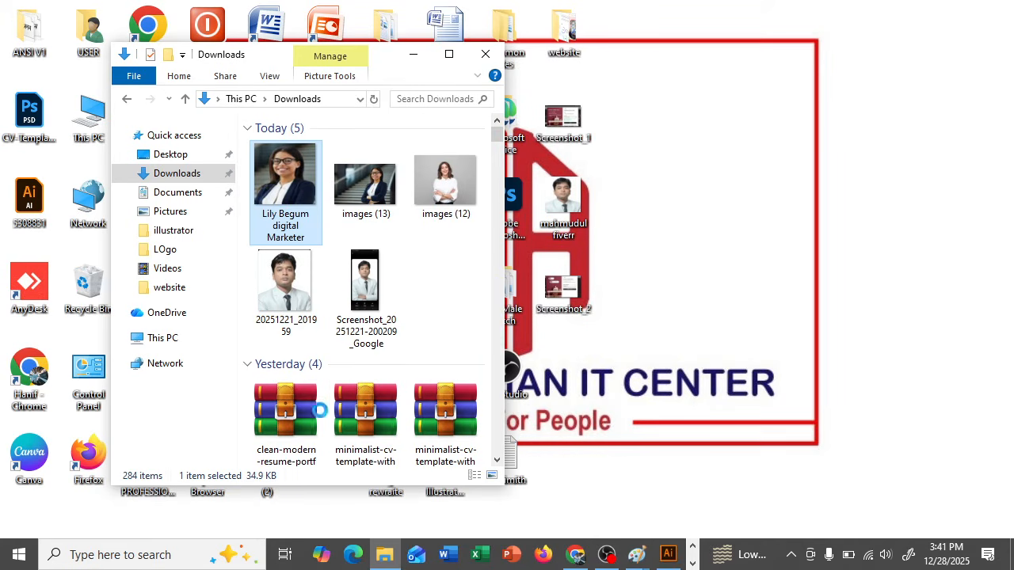
# Set the picture's rating to five stars in its detail properties, apply the change and close the properties.
pyautogui.rightClick(279, 192)
pyautogui.click(333, 527)
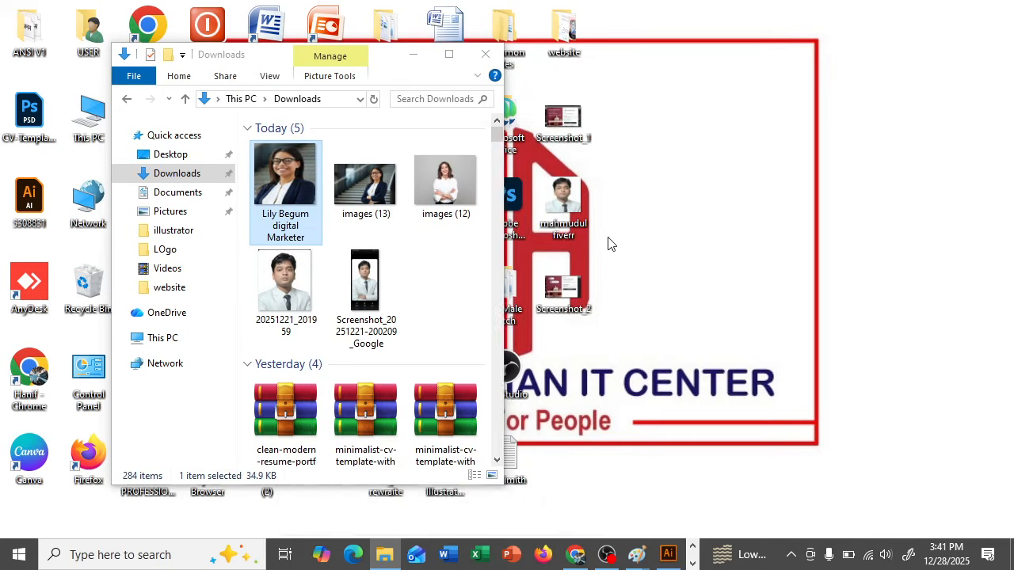
pyautogui.click(399, 168)
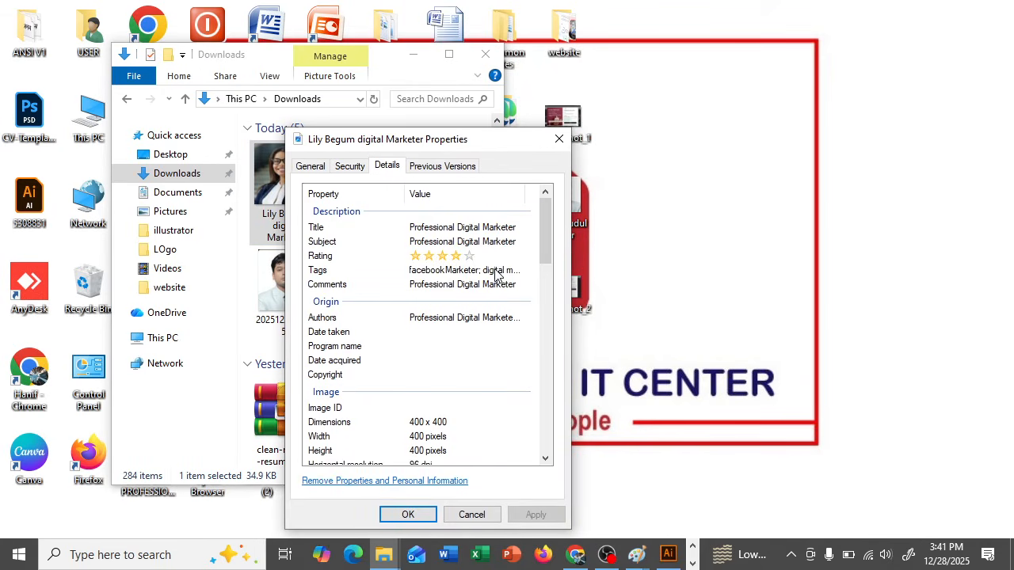
pyautogui.click(472, 261)
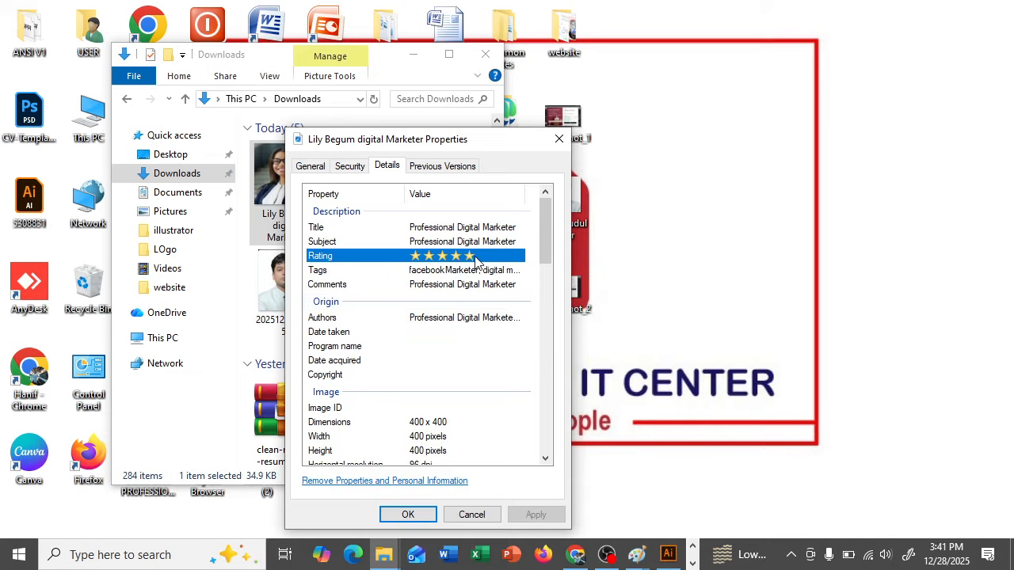
pyautogui.click(471, 256)
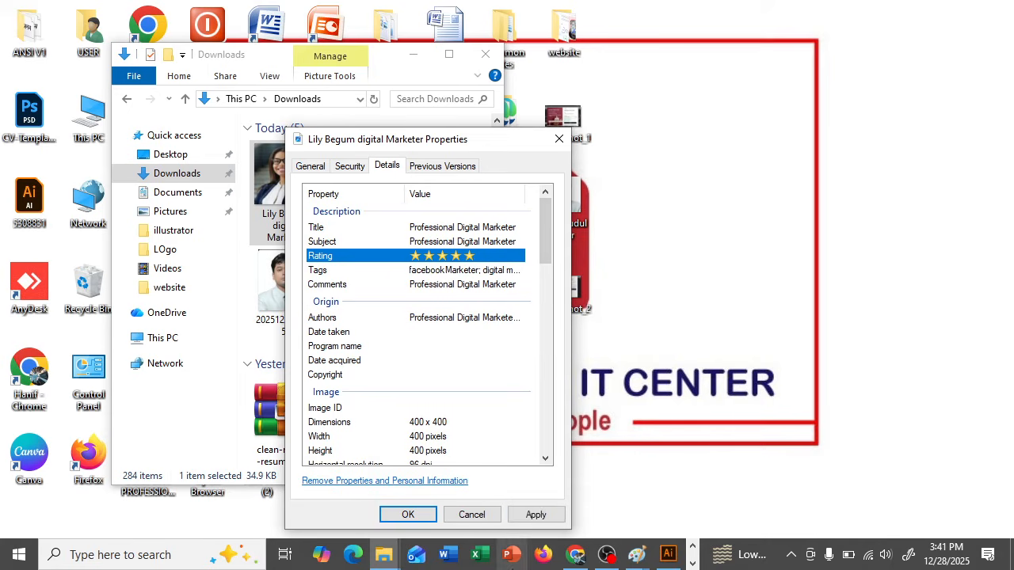
pyautogui.click(538, 518)
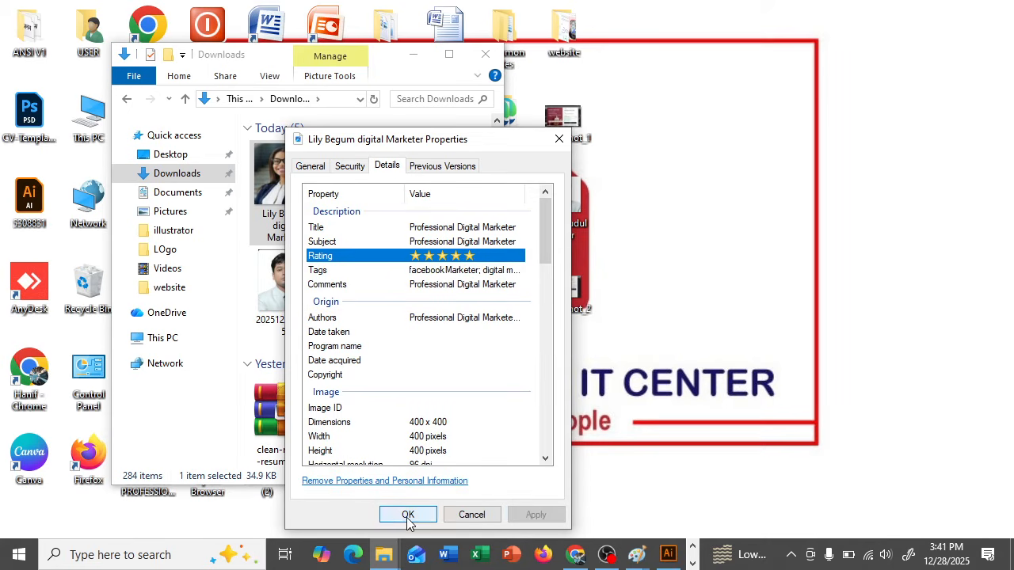
pyautogui.click(408, 516)
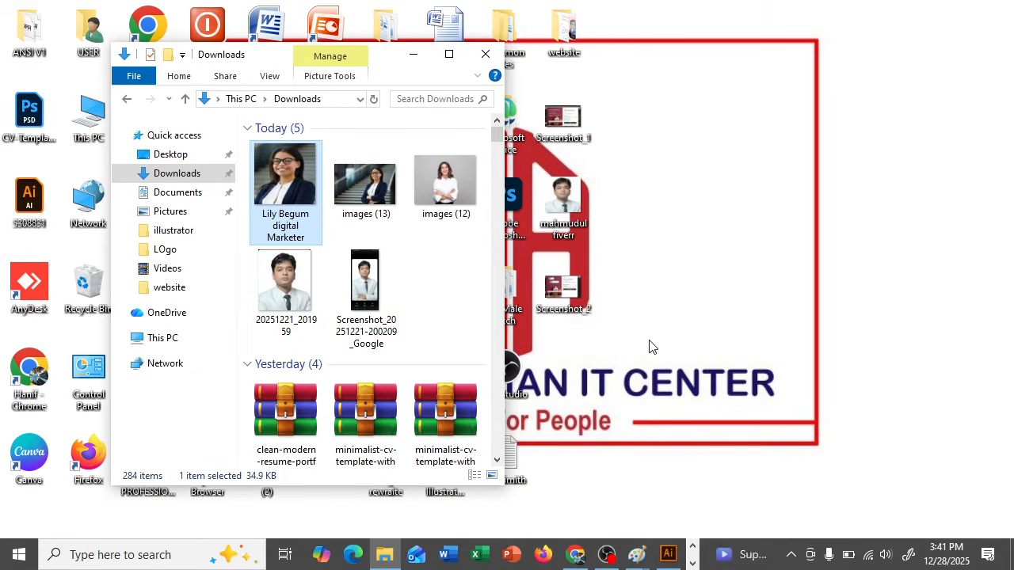
# Switch to Chrome and search Google in a new tab for the digital marketer's online username.
pyautogui.click(576, 557)
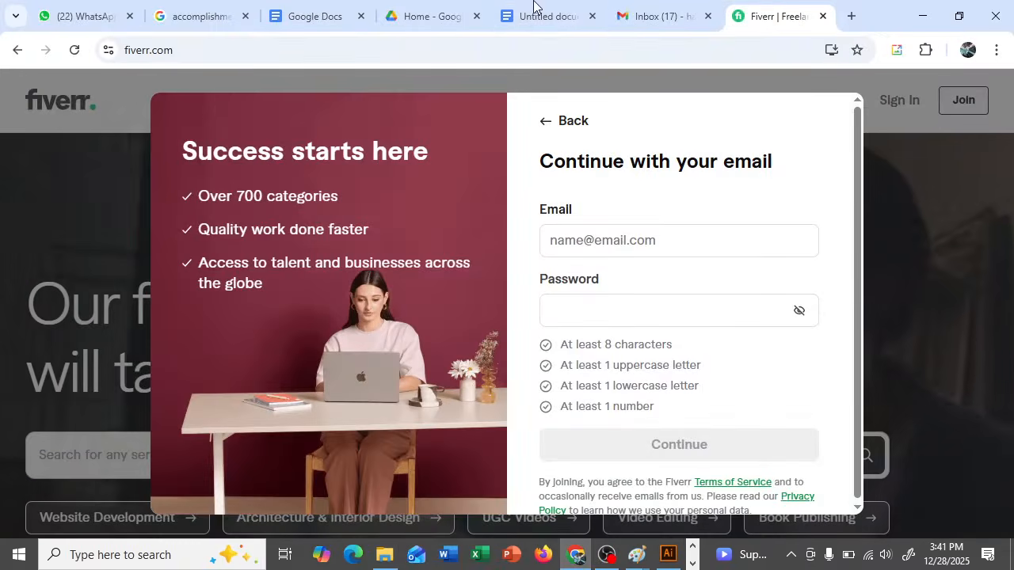
pyautogui.click(850, 17)
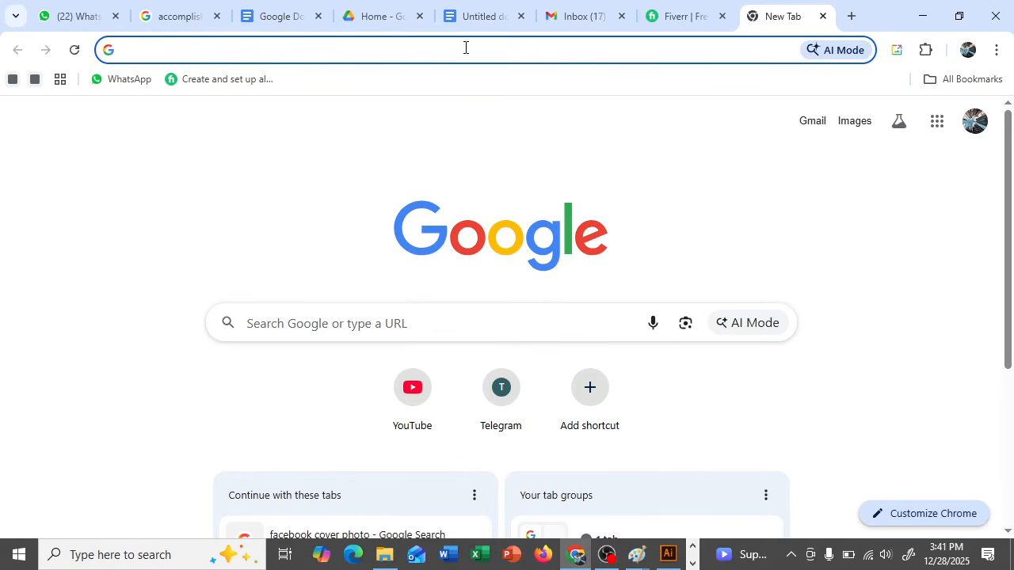
pyautogui.write('rip')
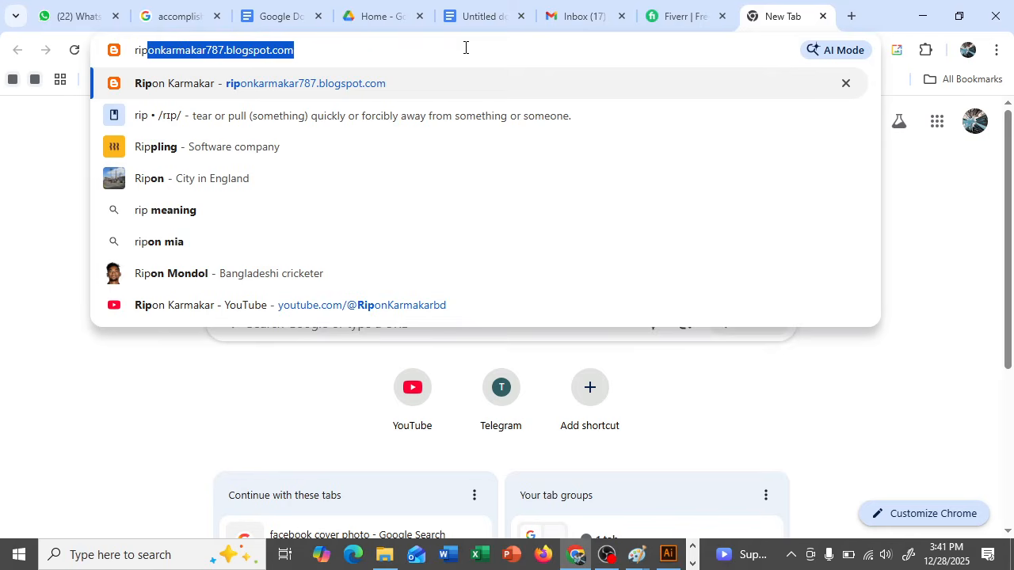
pyautogui.press('Right')
pyautogui.press('BackSpace')
pyautogui.press('BackSpace')
pyautogui.press('BackSpace')
pyautogui.press('BackSpace')
pyautogui.press('BackSpace')
pyautogui.press('BackSpace')
pyautogui.press('BackSpace')
pyautogui.press('BackSpace')
pyautogui.press('BackSpace')
pyautogui.press('BackSpace')
pyautogui.press('BackSpace')
pyautogui.press('BackSpace')
pyautogui.press('BackSpace')
pyautogui.press('BackSpace')
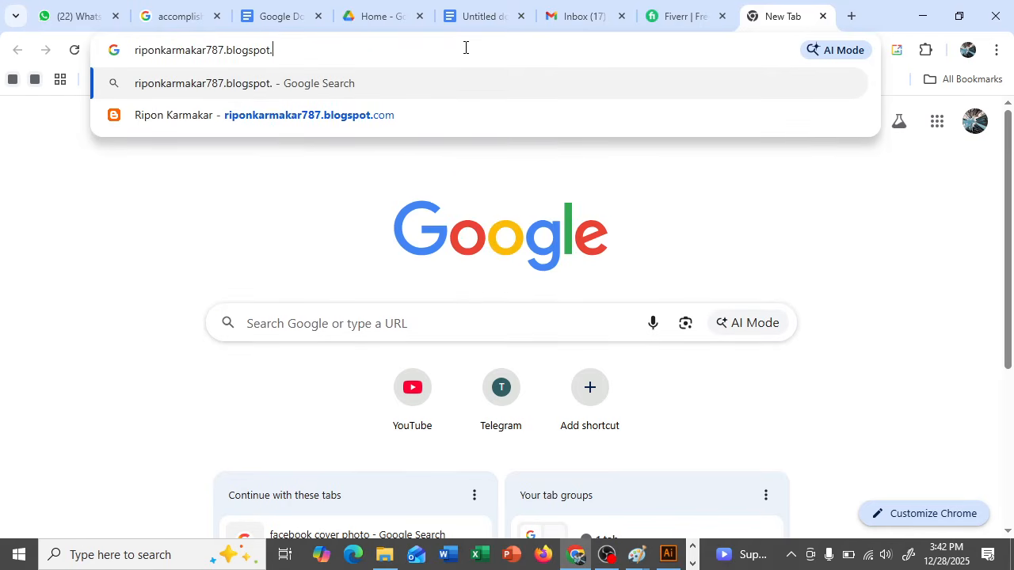
pyautogui.press('BackSpace')
pyautogui.press('BackSpace')
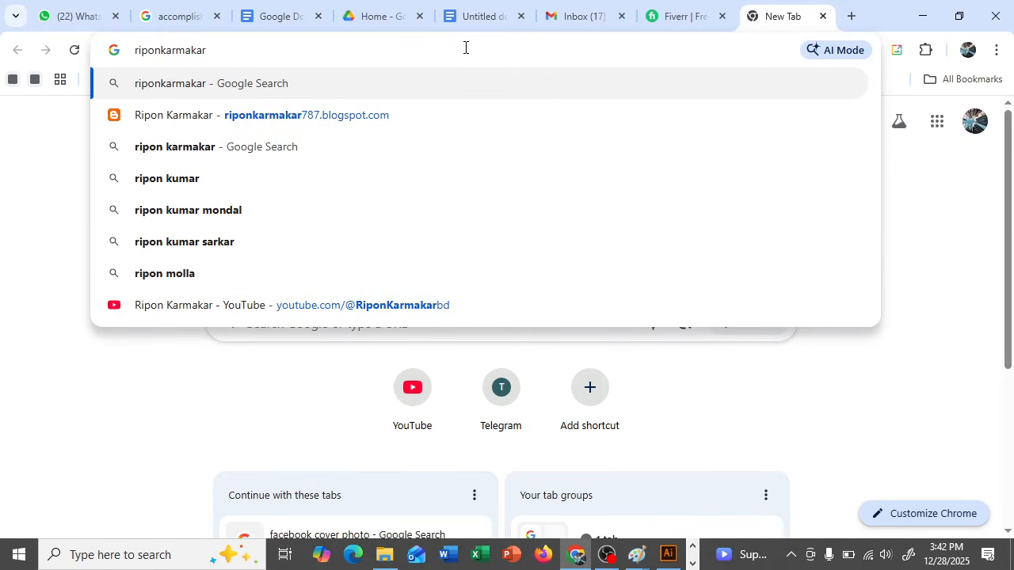
pyautogui.write('bd')
pyautogui.press('Return')
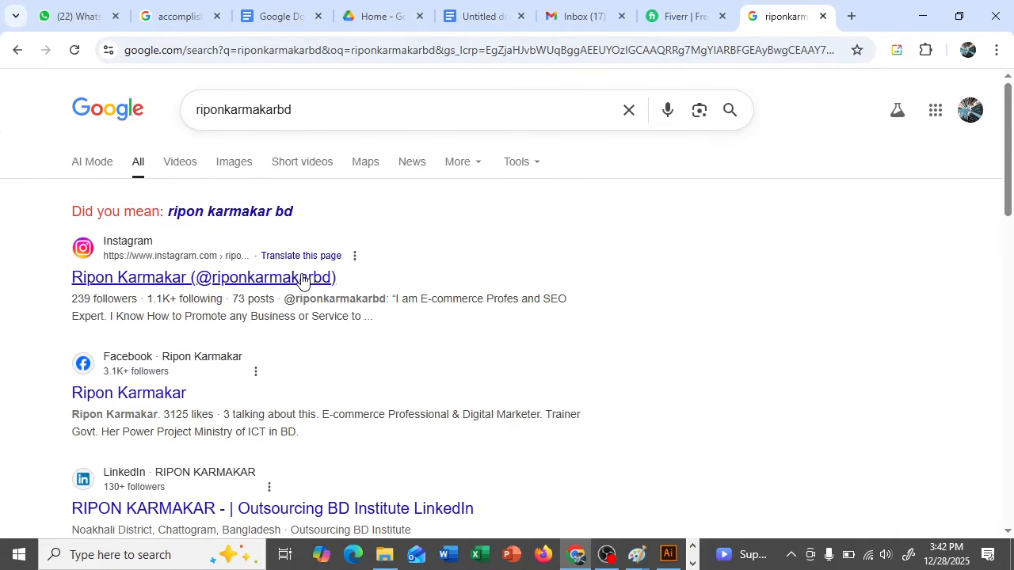
# Examine the web results for the username, including the social profiles, and browse the image results for the same search.
pyautogui.scroll(-1, 272, 297)
pyautogui.scroll(-6, 225, 332)
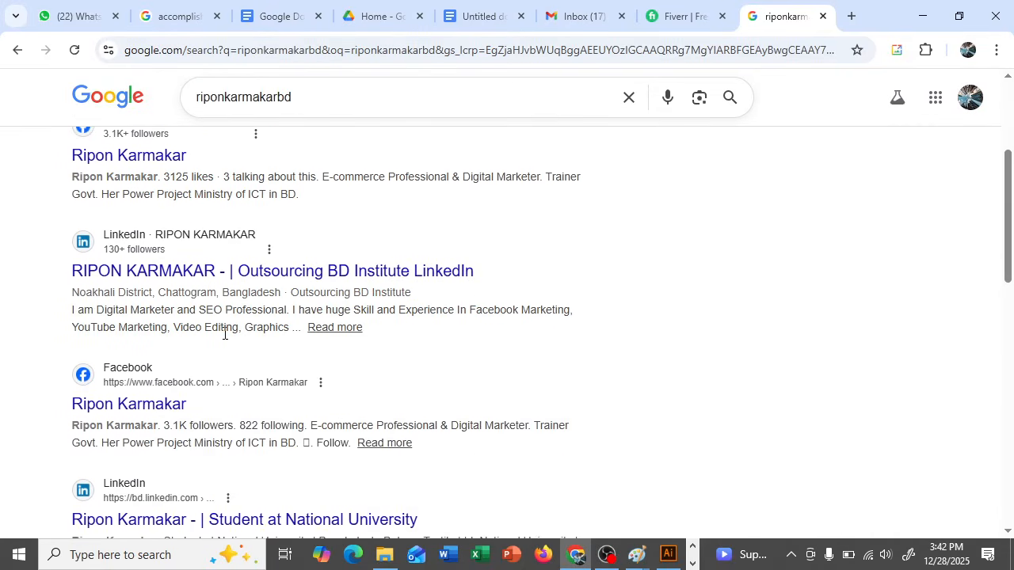
pyautogui.scroll(6, 259, 307)
pyautogui.scroll(2, 254, 302)
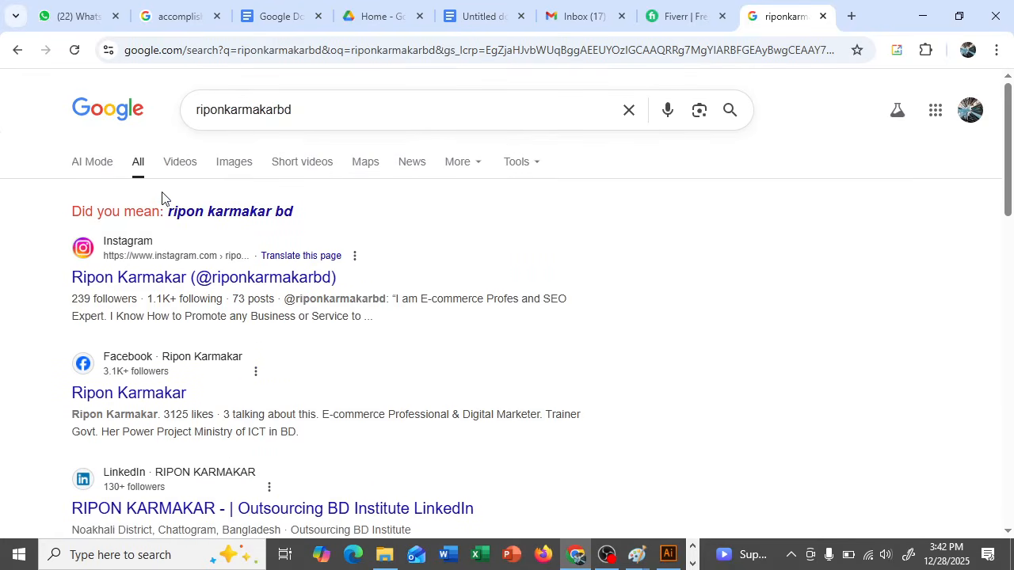
pyautogui.click(228, 165)
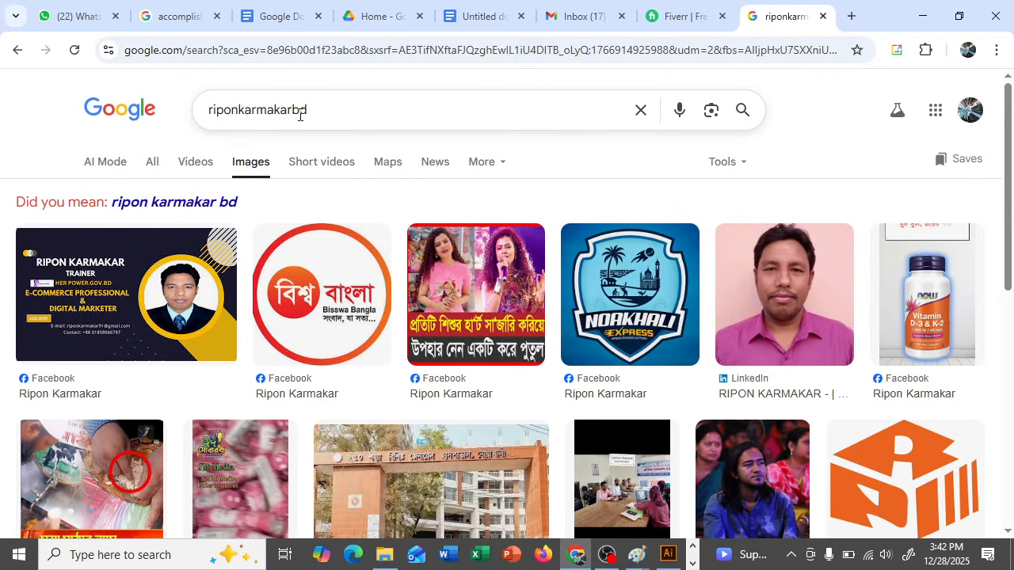
pyautogui.moveTo(310, 111); pyautogui.dragTo(164, 112)
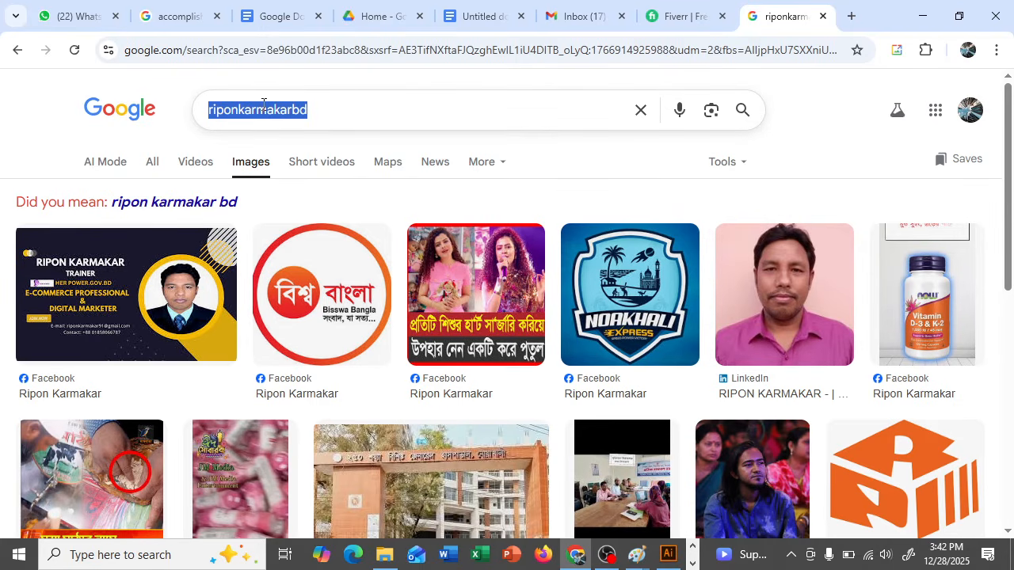
pyautogui.click(321, 112)
pyautogui.moveTo(319, 112); pyautogui.dragTo(171, 119)
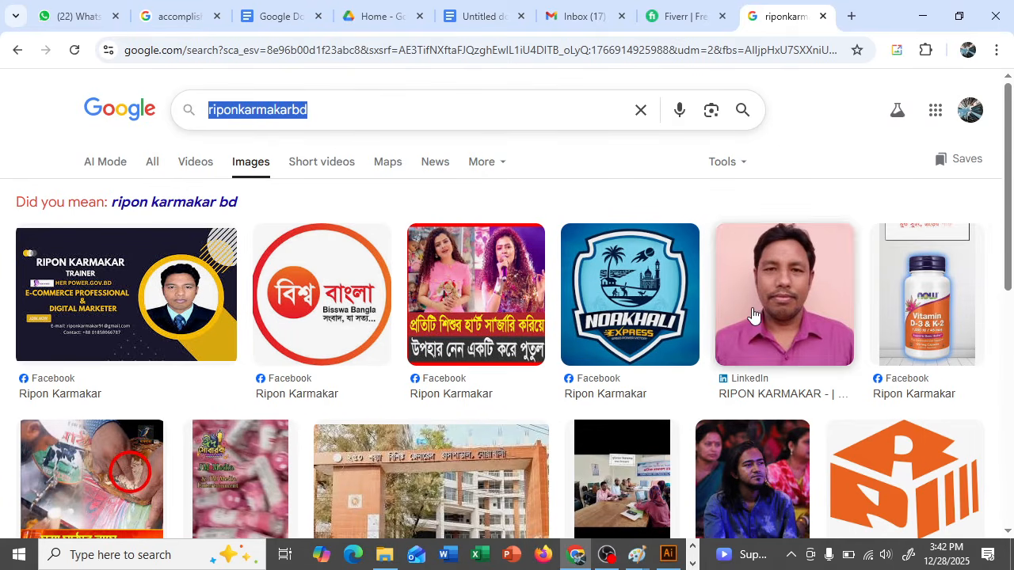
pyautogui.scroll(-3, 278, 276)
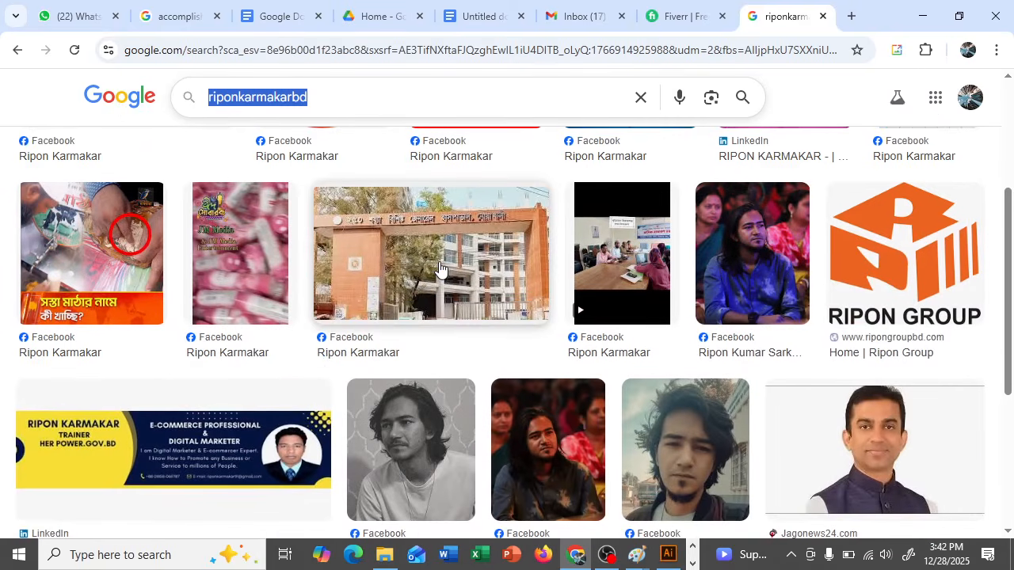
pyautogui.scroll(-3, 200, 373)
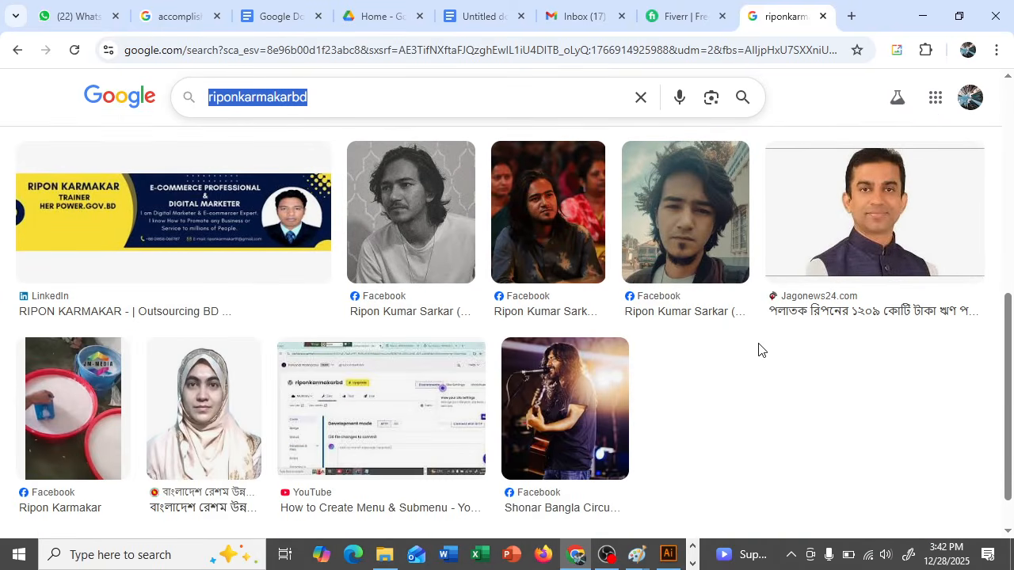
pyautogui.scroll(6, 754, 345)
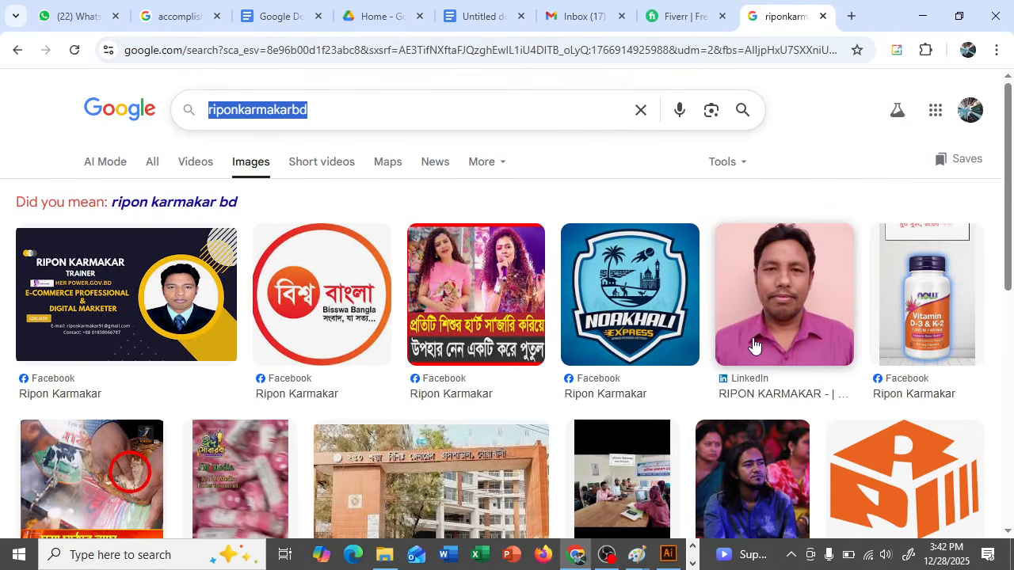
# Return to the Fiverr email sign-up form and show the remaining open applications.
pyautogui.click(697, 19)
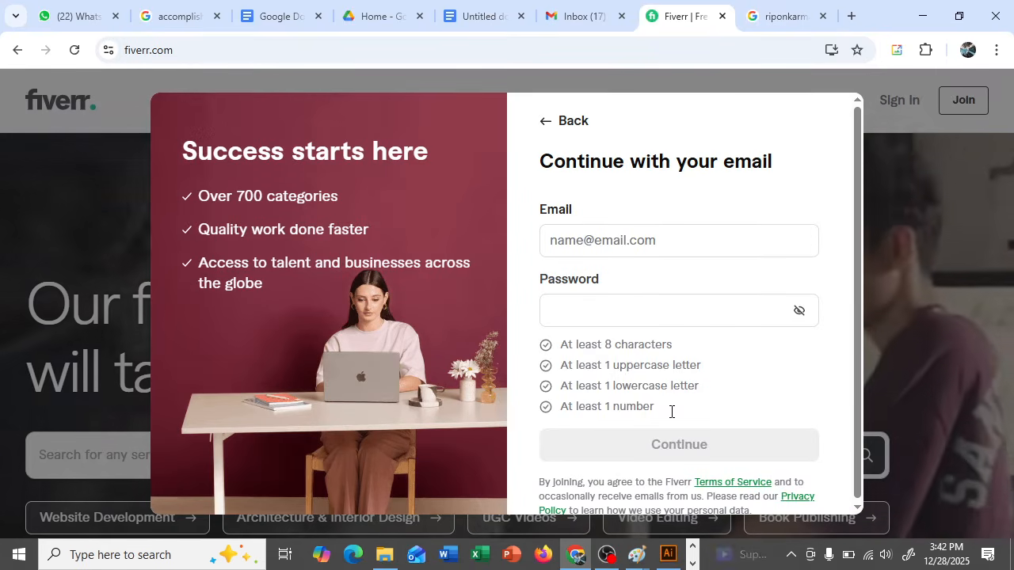
pyautogui.click(693, 564)
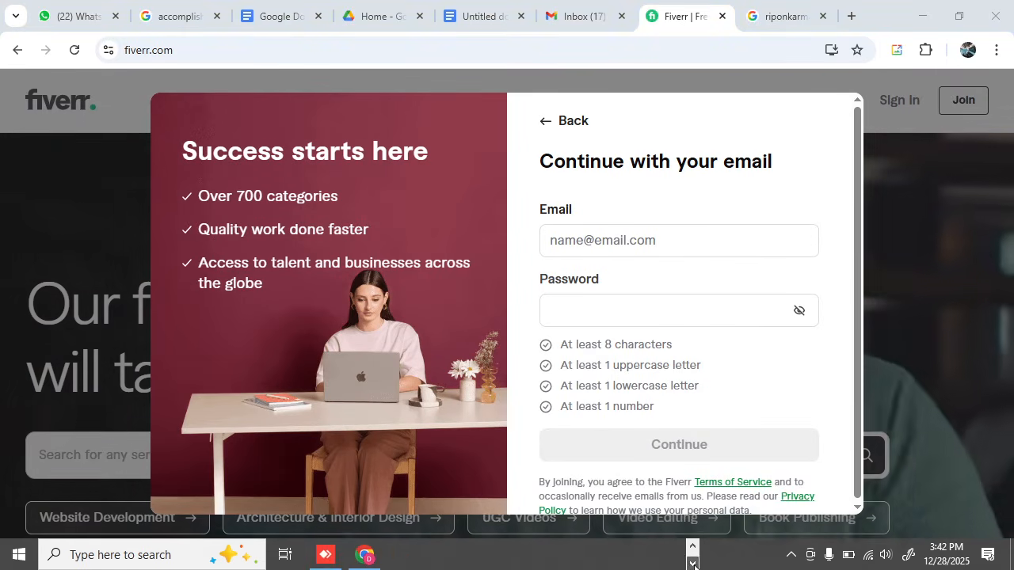
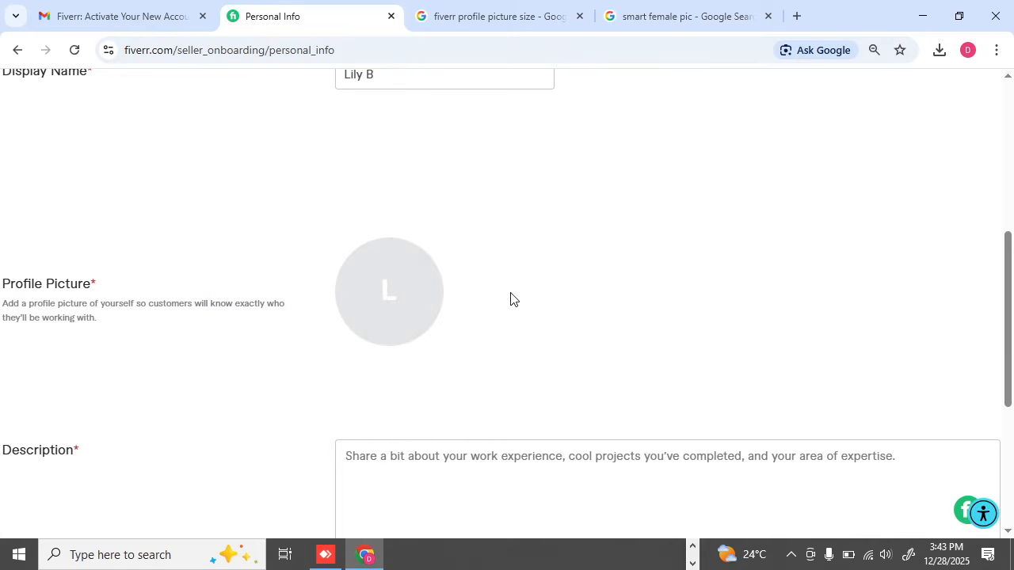
# Upload the digital marketer portrait from Downloads as the profile picture and go to the empty Description field.
pyautogui.click(403, 279)
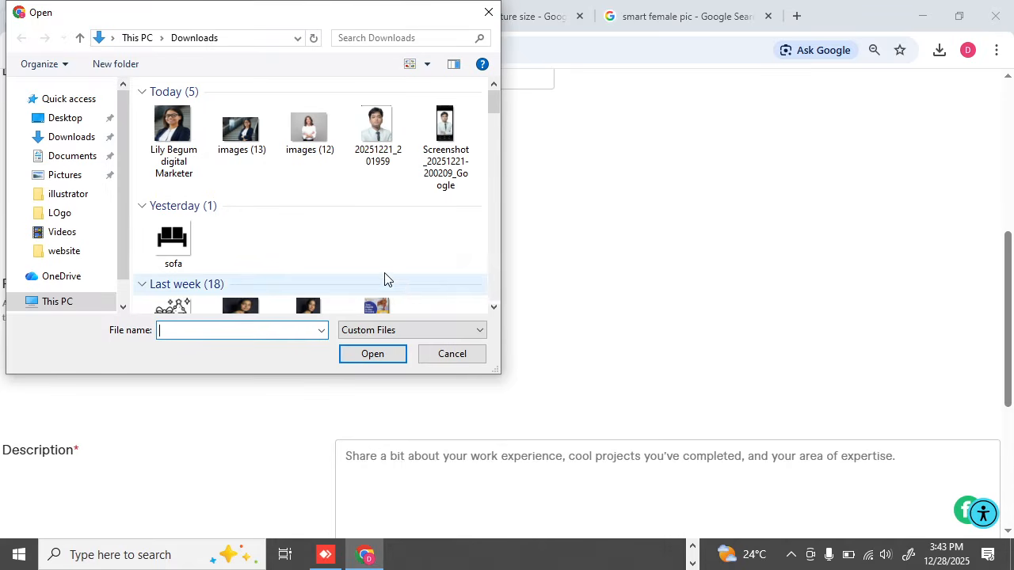
pyautogui.doubleClick(183, 143)
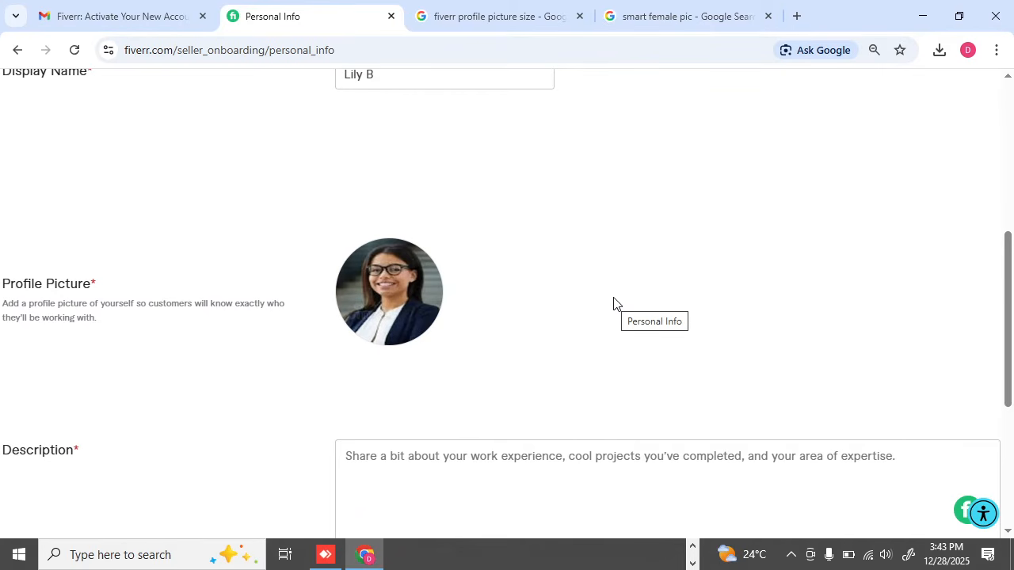
pyautogui.scroll(-2, 545, 301)
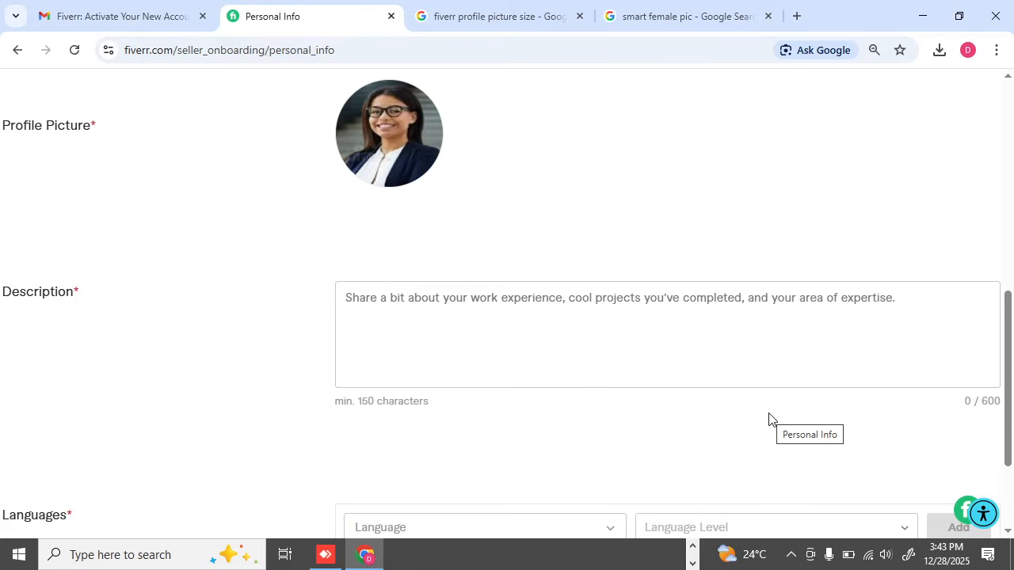
pyautogui.click(526, 326)
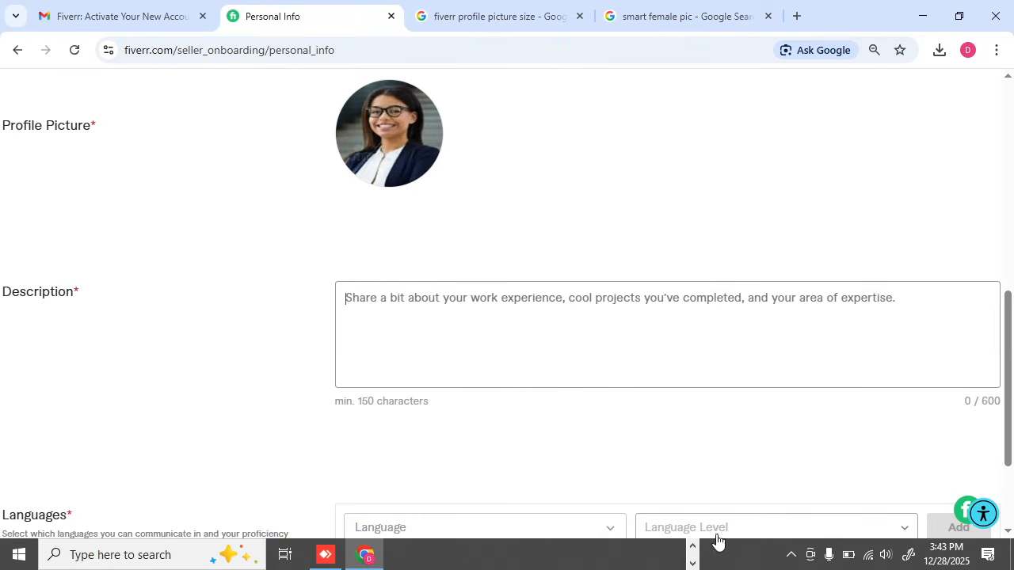
# Switch to WhatsApp in the other Chrome window and open the "Digital marketing male (2-4)" group chat.
pyautogui.click(692, 548)
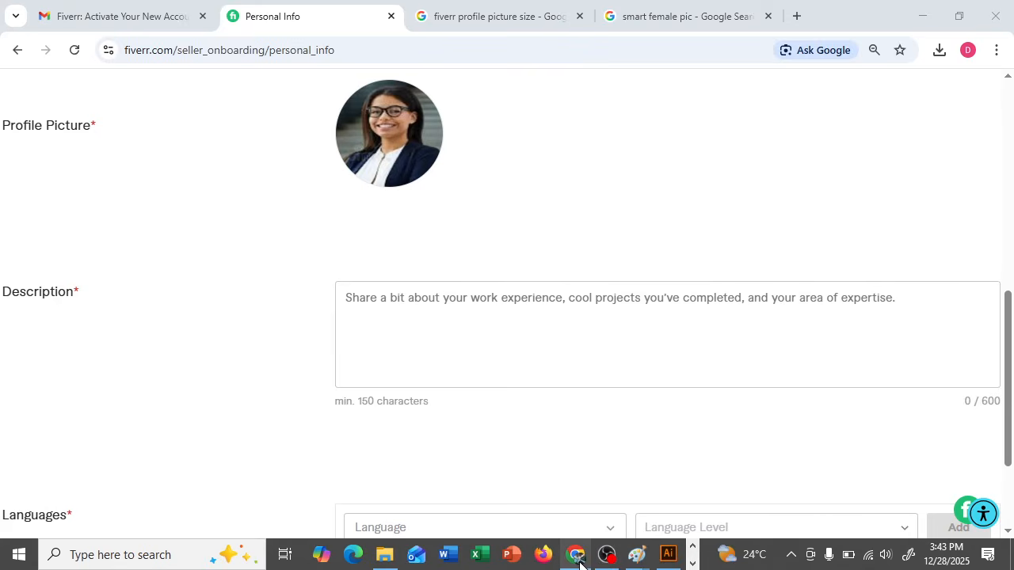
pyautogui.click(579, 556)
pyautogui.click(72, 18)
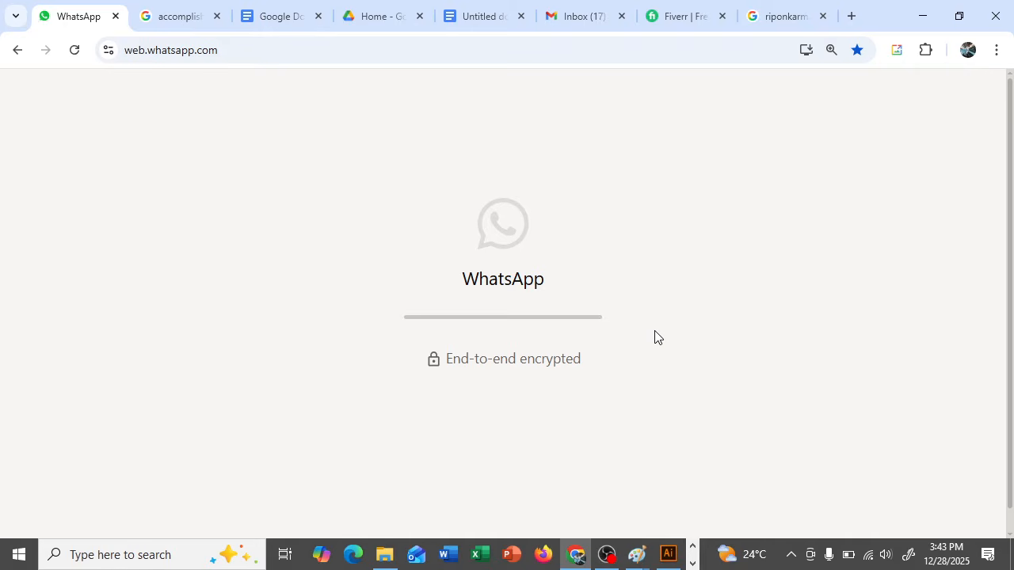
pyautogui.click(252, 18)
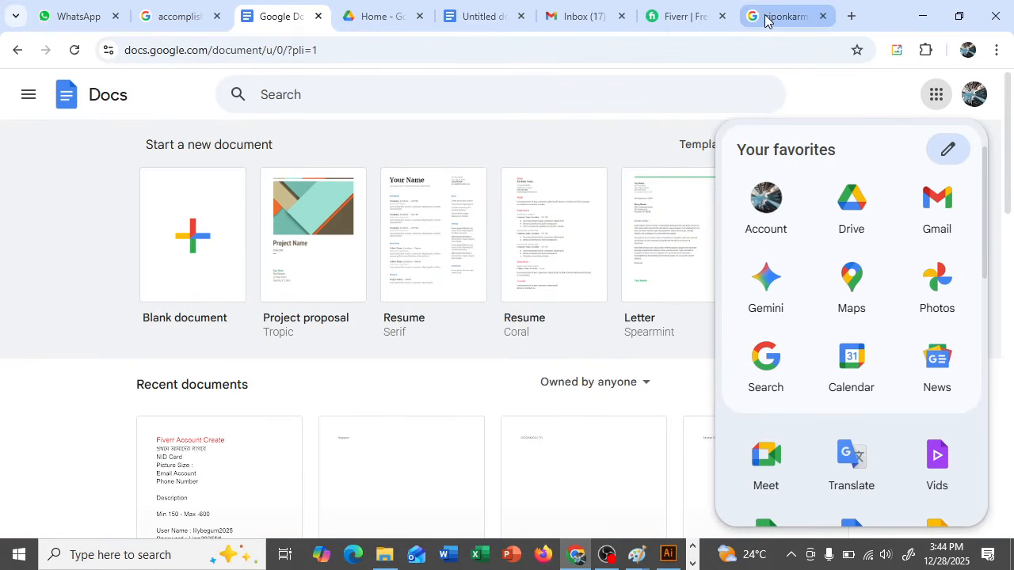
pyautogui.click(95, 24)
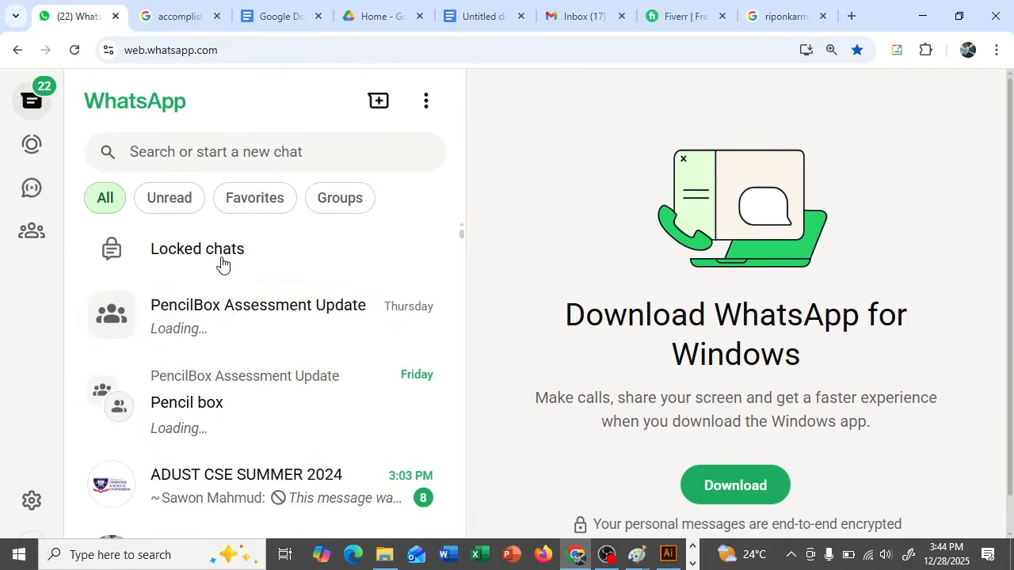
pyautogui.click(270, 337)
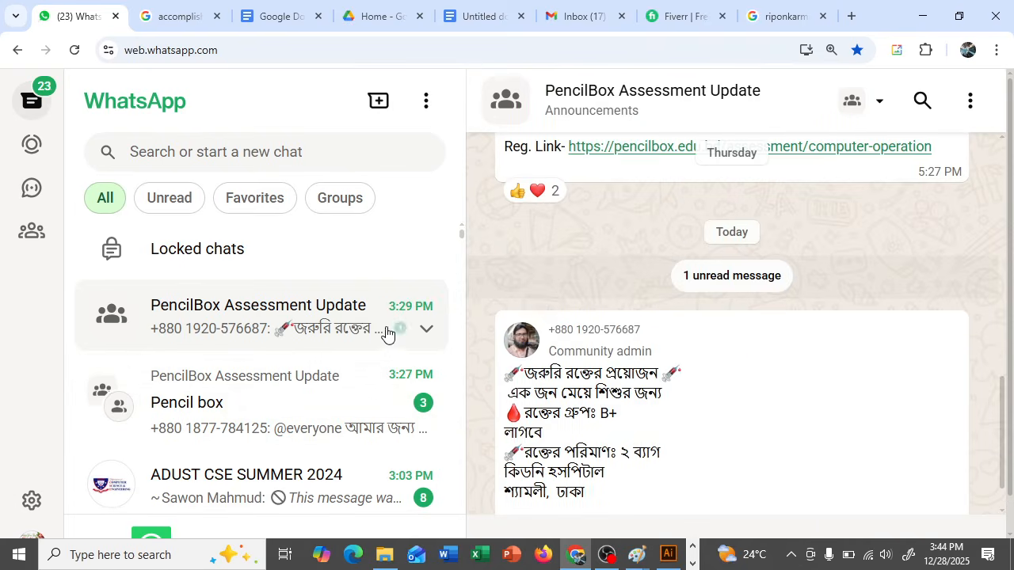
pyautogui.scroll(-3, 329, 372)
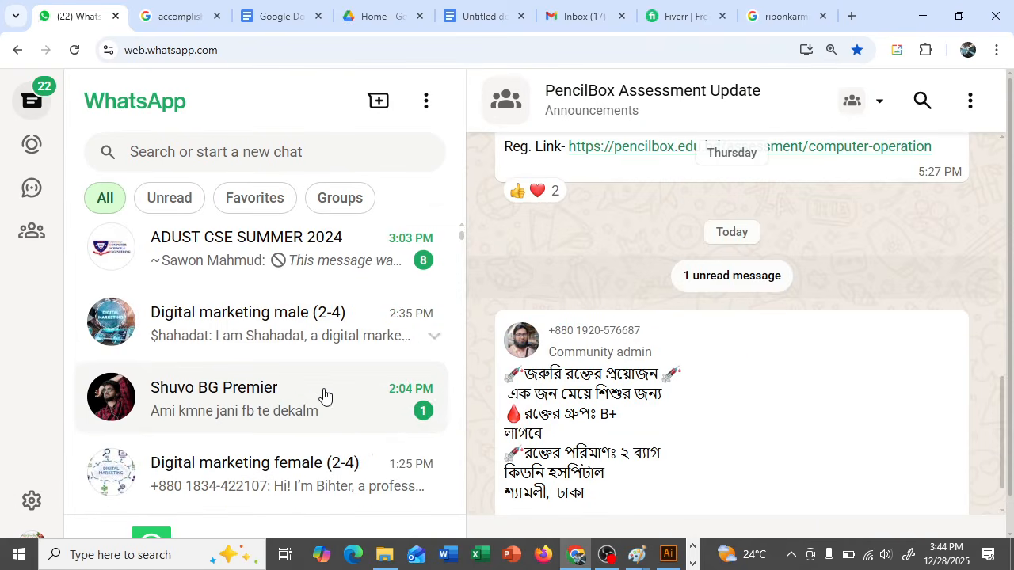
pyautogui.click(331, 336)
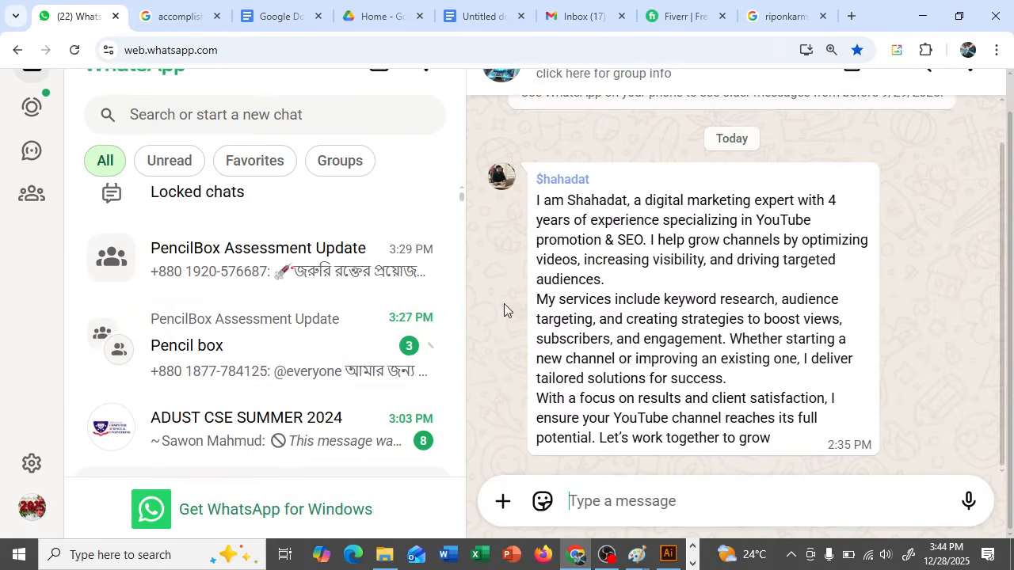
# Find the group message starting "Hi there, how are you?" from a digital marketer with five years of experience and copy its text.
pyautogui.scroll(2, 634, 215)
pyautogui.scroll(5, 634, 215)
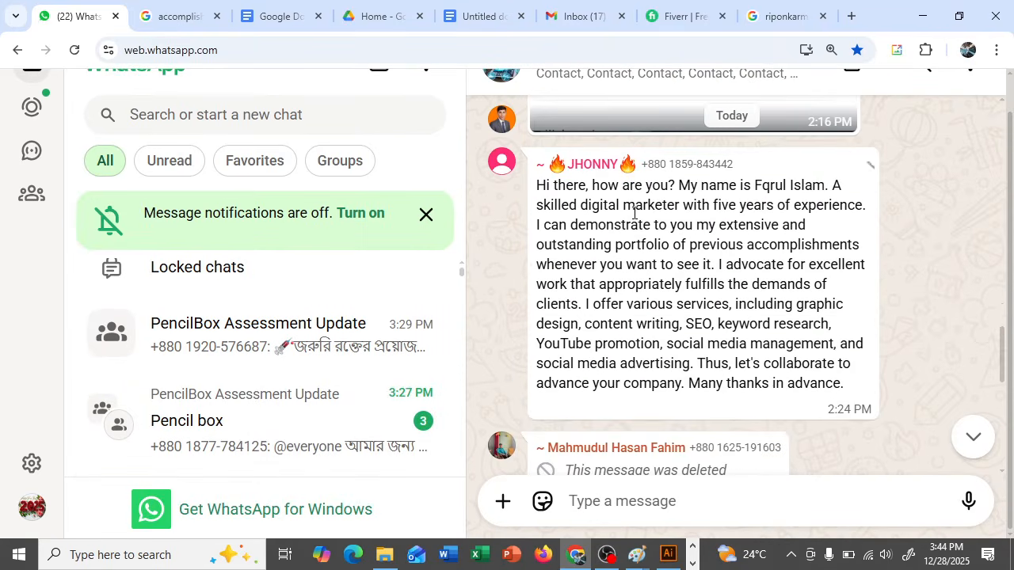
pyautogui.moveTo(536, 188); pyautogui.dragTo(841, 385)
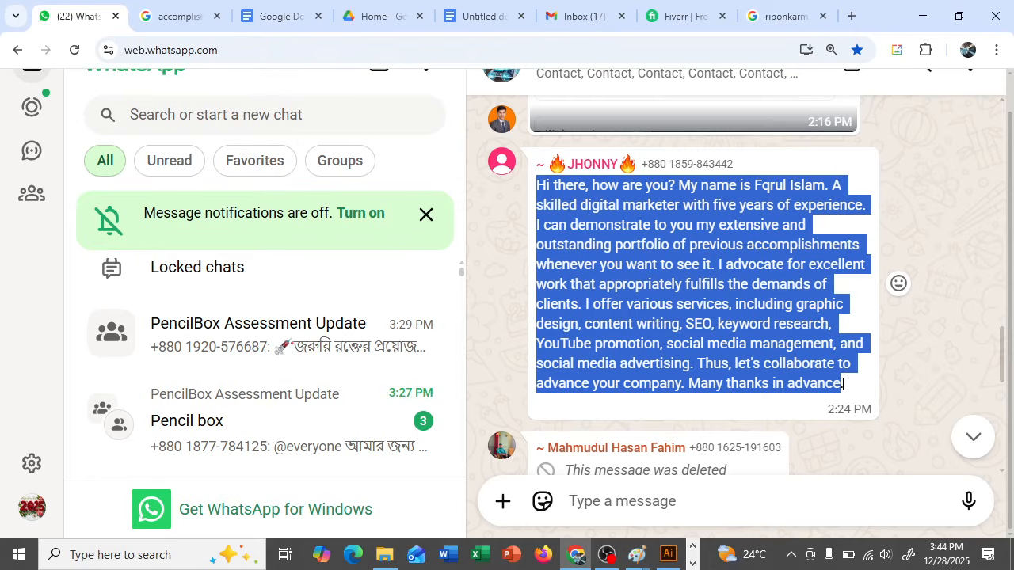
pyautogui.rightClick(658, 214)
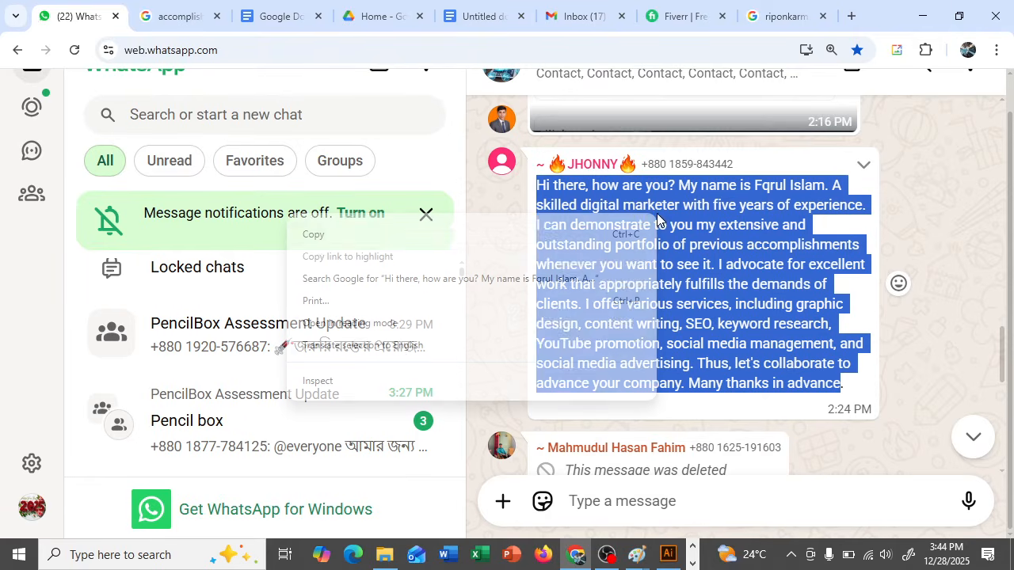
pyautogui.click(355, 233)
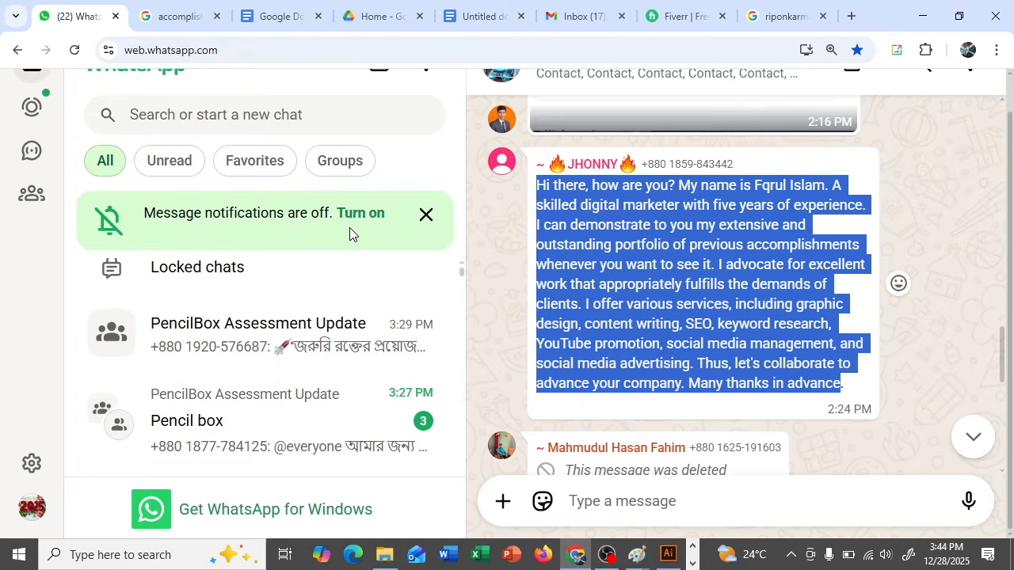
# Add the heading "Fiverr profile Description" below the last line "fiverr" in the untitled Google Docs document.
pyautogui.click(477, 11)
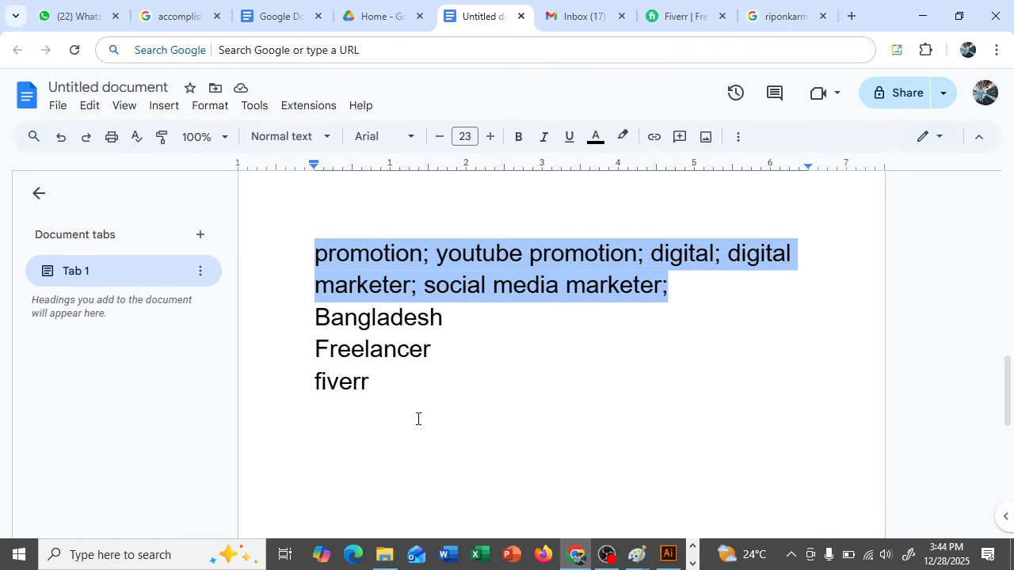
pyautogui.click(416, 415)
pyautogui.scroll(10, 438, 333)
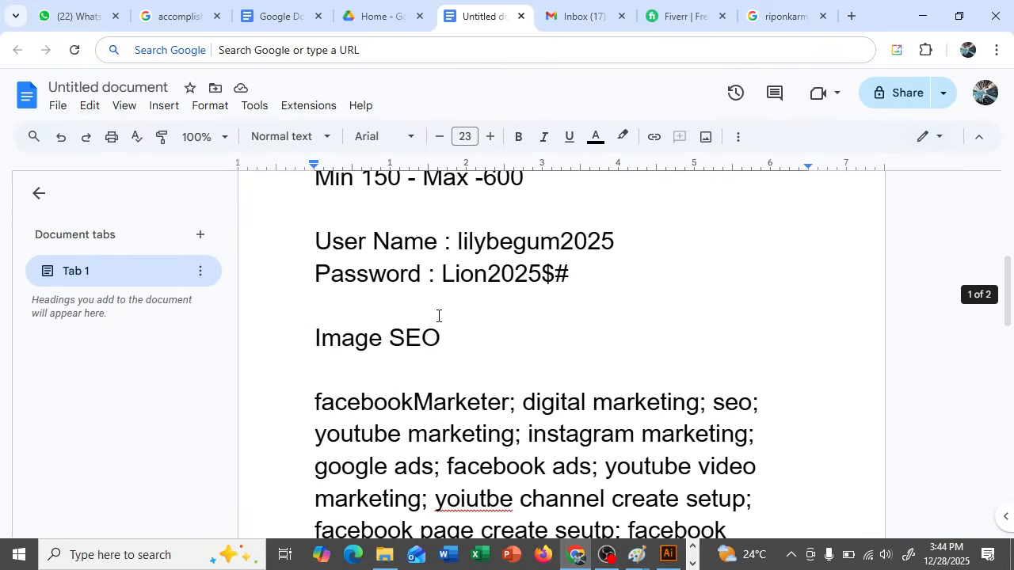
pyautogui.scroll(5, 438, 315)
pyautogui.scroll(-20, 407, 343)
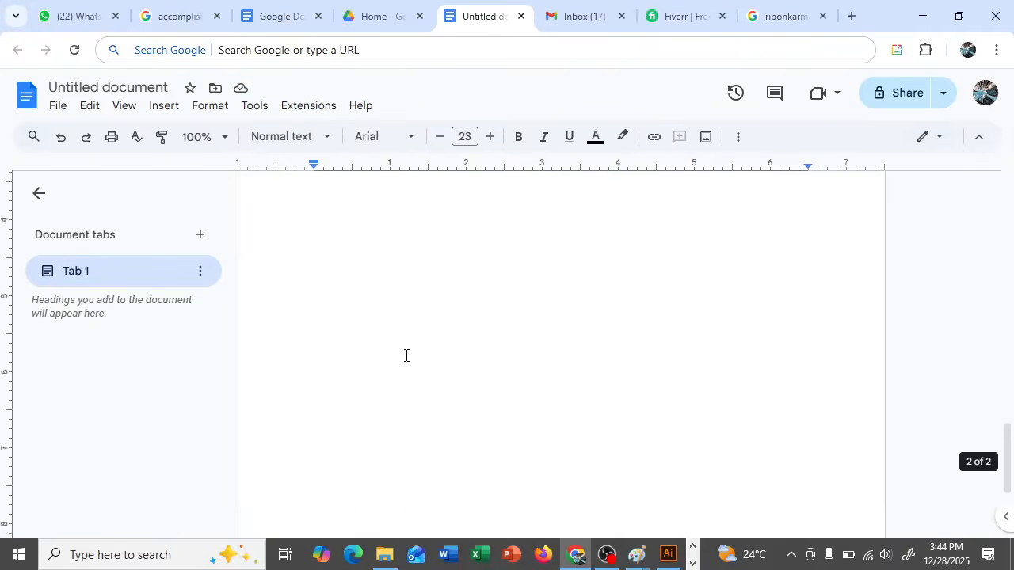
pyautogui.scroll(5, 389, 272)
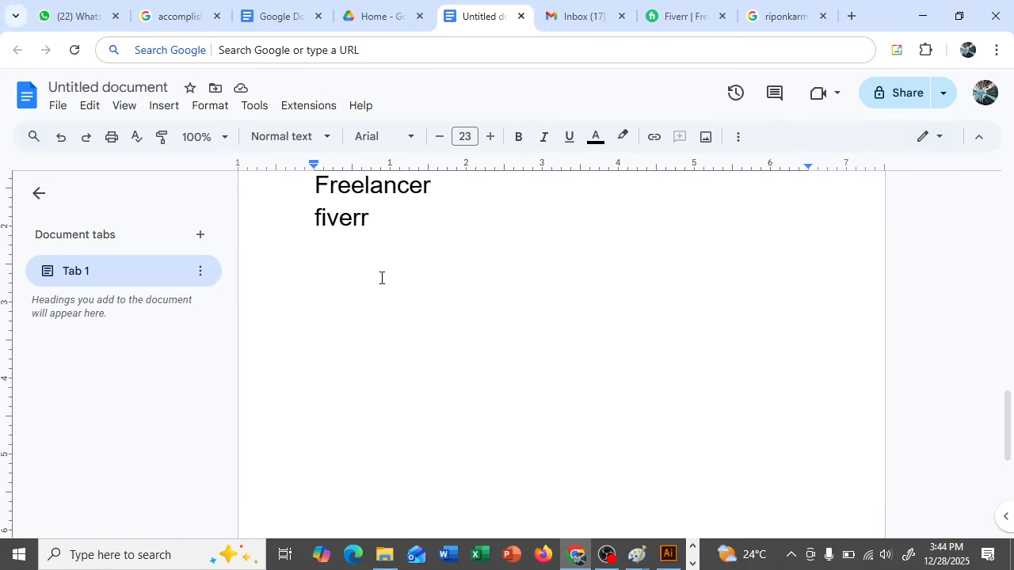
pyautogui.press('Return')
pyautogui.write('five')
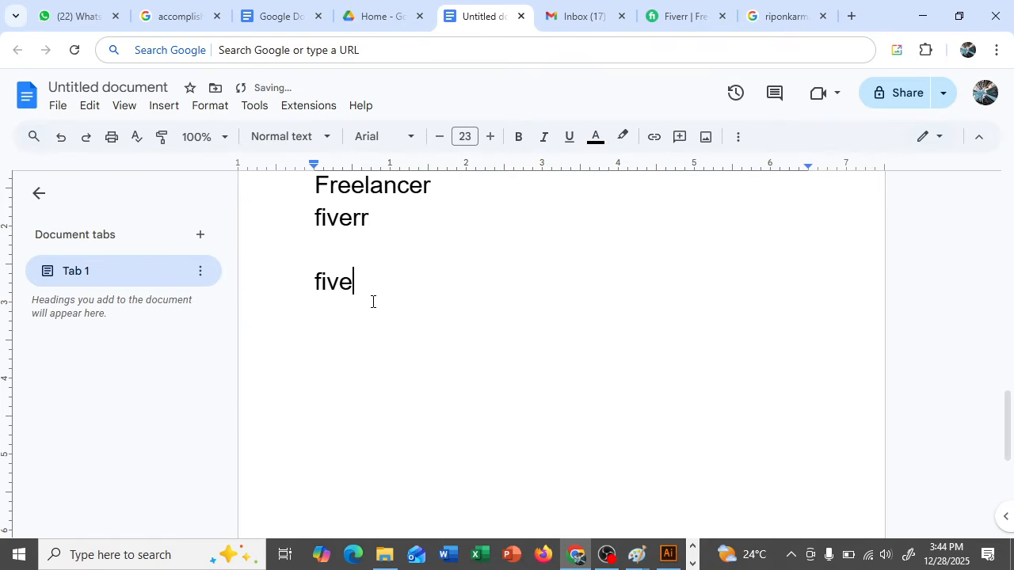
pyautogui.write('rr profile')
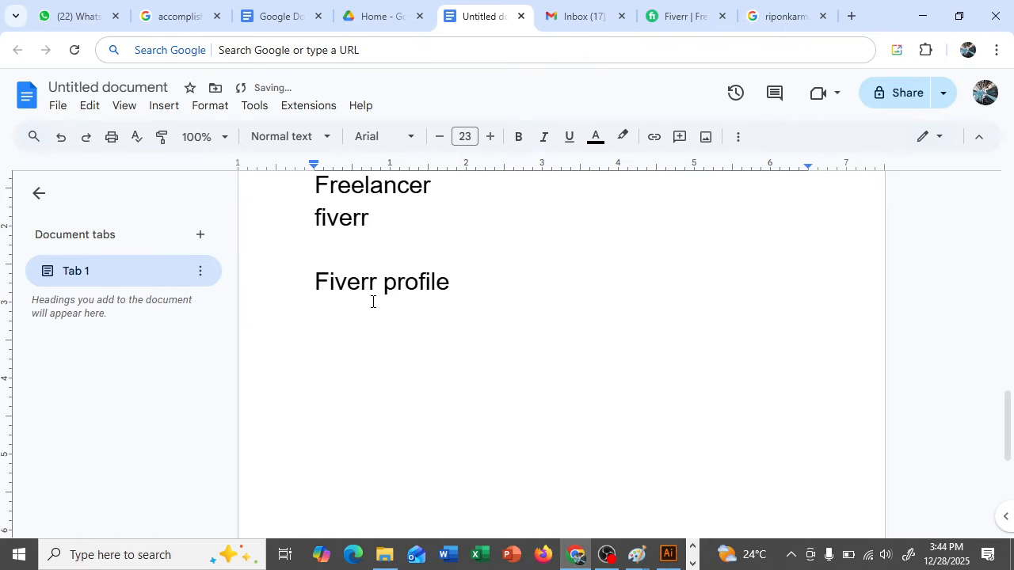
pyautogui.write(' Descri')
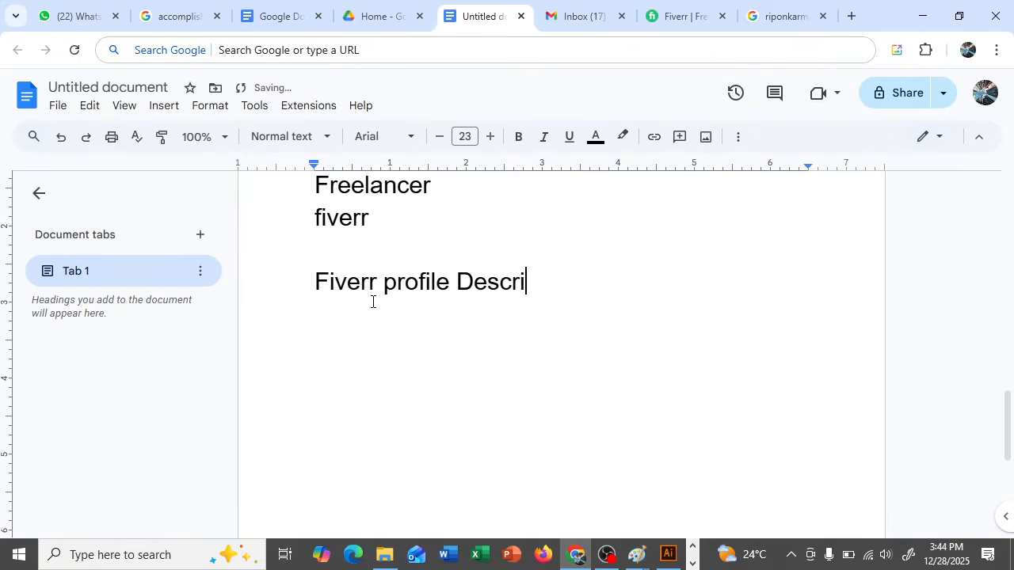
pyautogui.write('ption')
pyautogui.press('Return')
pyautogui.press('Return')
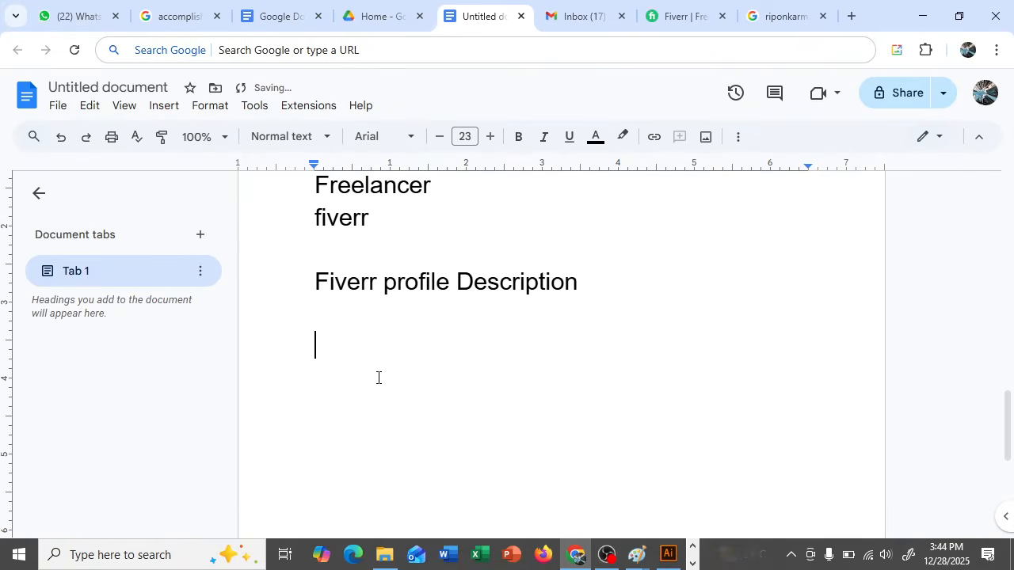
# Paste the copied marketer introduction under the "Fiverr profile Description" heading and review it.
pyautogui.hotkey('ctrl', 'v')
pyautogui.scroll(5, 379, 380)
pyautogui.scroll(-2, 356, 376)
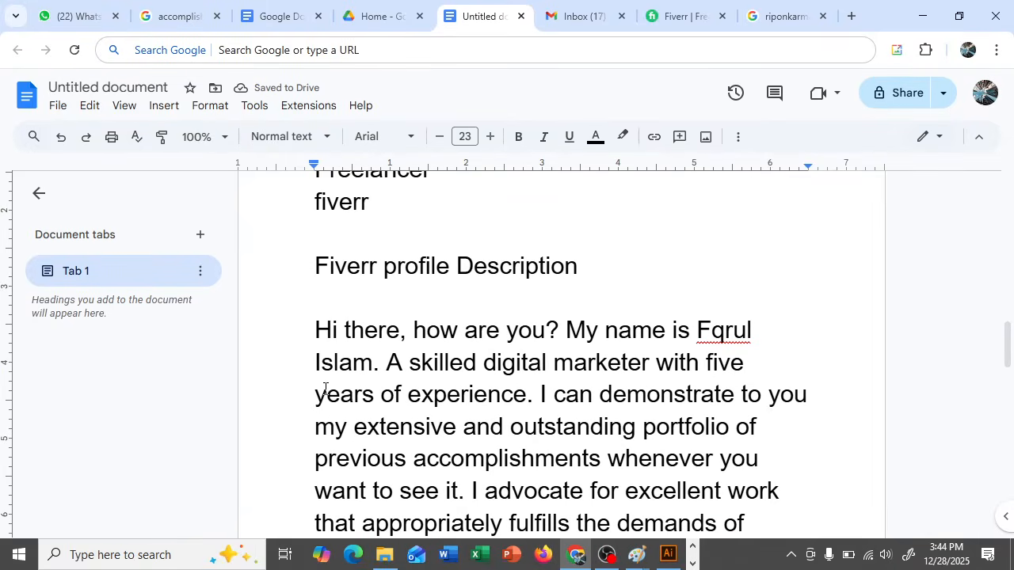
pyautogui.scroll(-1, 324, 389)
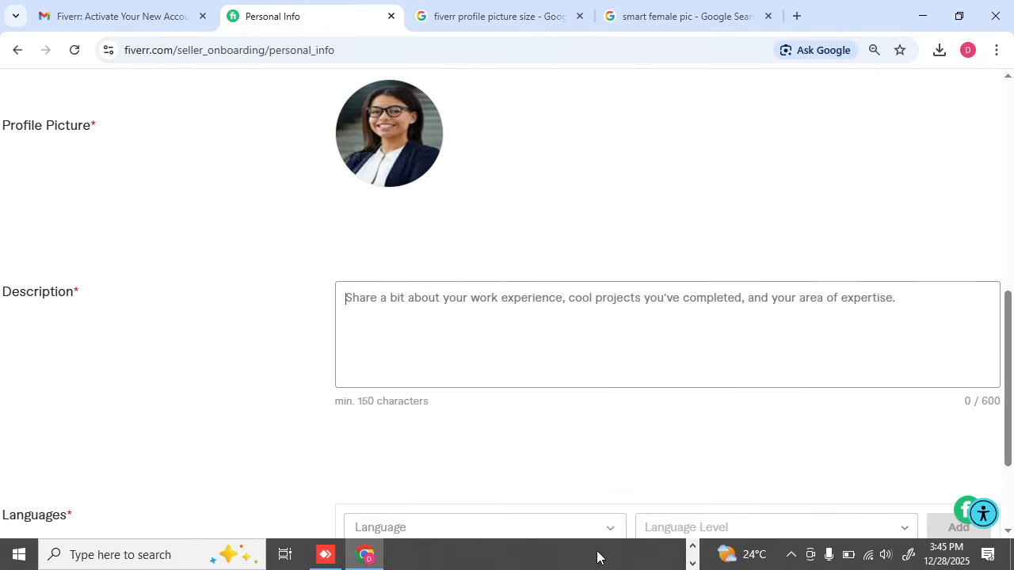
# Switch to the Fiverr window, take it out of full-screen size, narrow it and place it over the right part of the desktop.
pyautogui.doubleClick(829, 13)
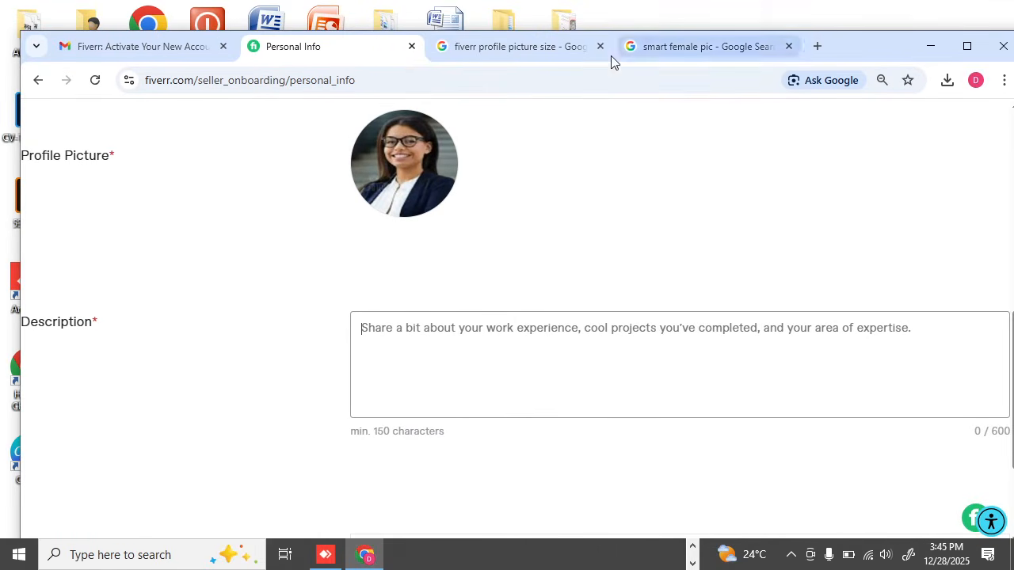
pyautogui.moveTo(911, 53); pyautogui.dragTo(800, 43)
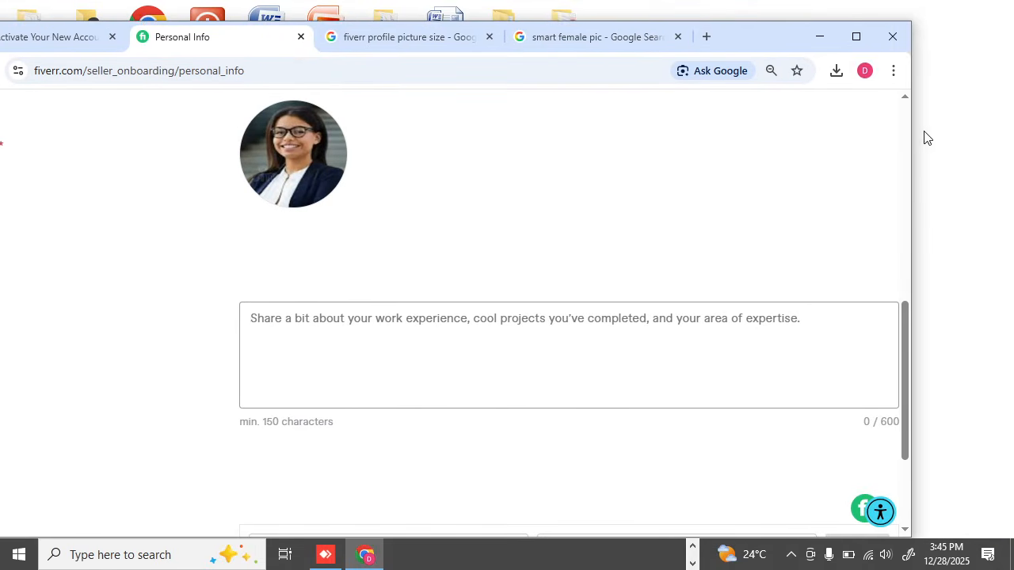
pyautogui.moveTo(912, 127); pyautogui.dragTo(582, 126)
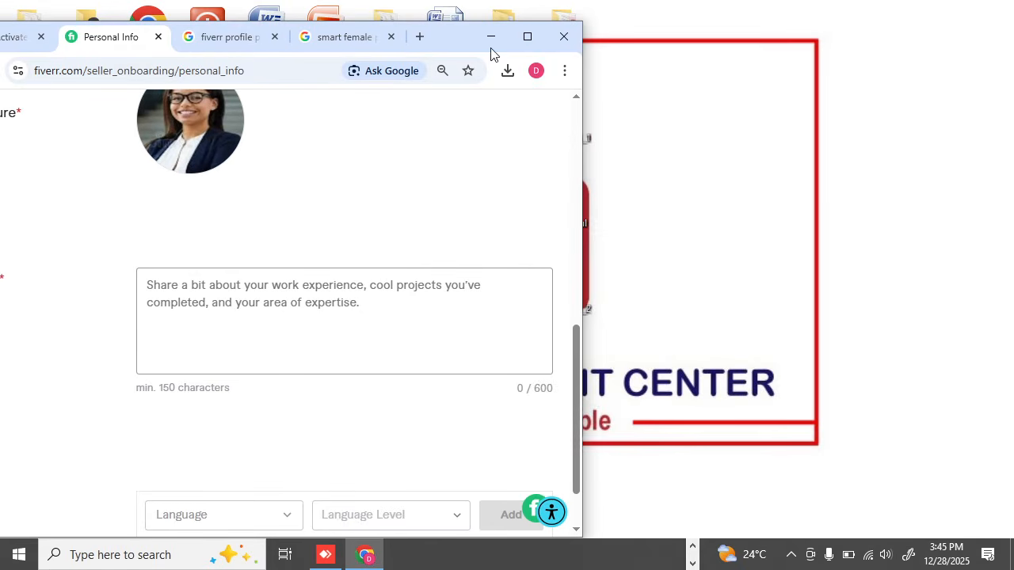
pyautogui.moveTo(444, 34); pyautogui.dragTo(883, 32)
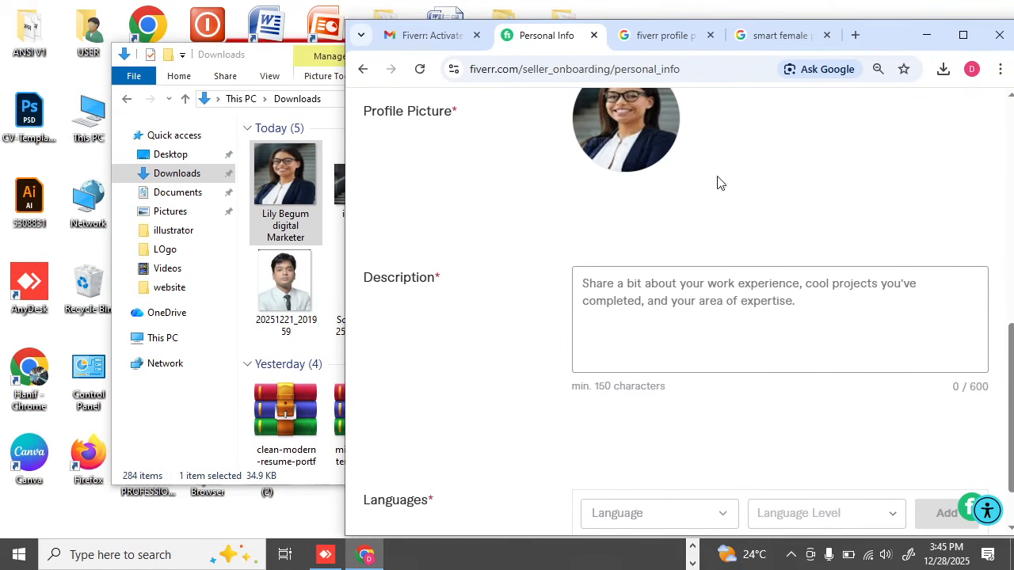
# Switch to the Google Docs window, take it out of full-screen size, narrow it and try to place it beside the Fiverr window.
pyautogui.click(695, 547)
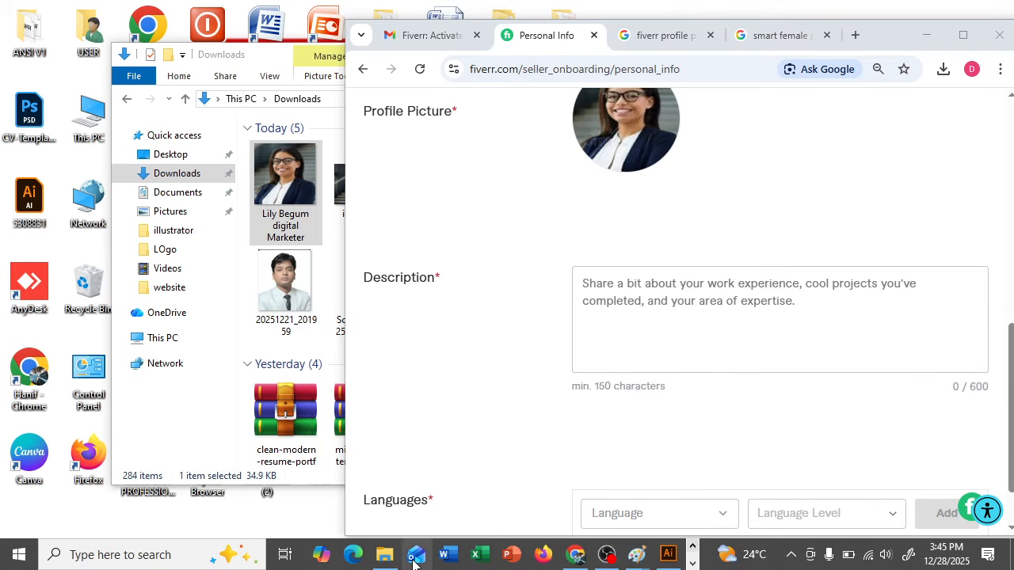
pyautogui.click(569, 557)
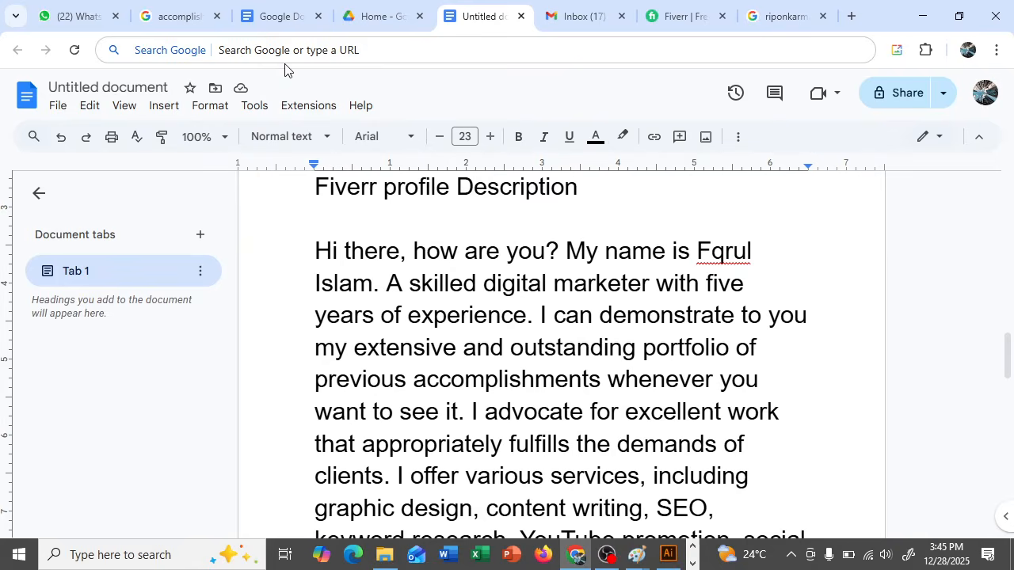
pyautogui.scroll(-3, 356, 290)
pyautogui.doubleClick(879, 18)
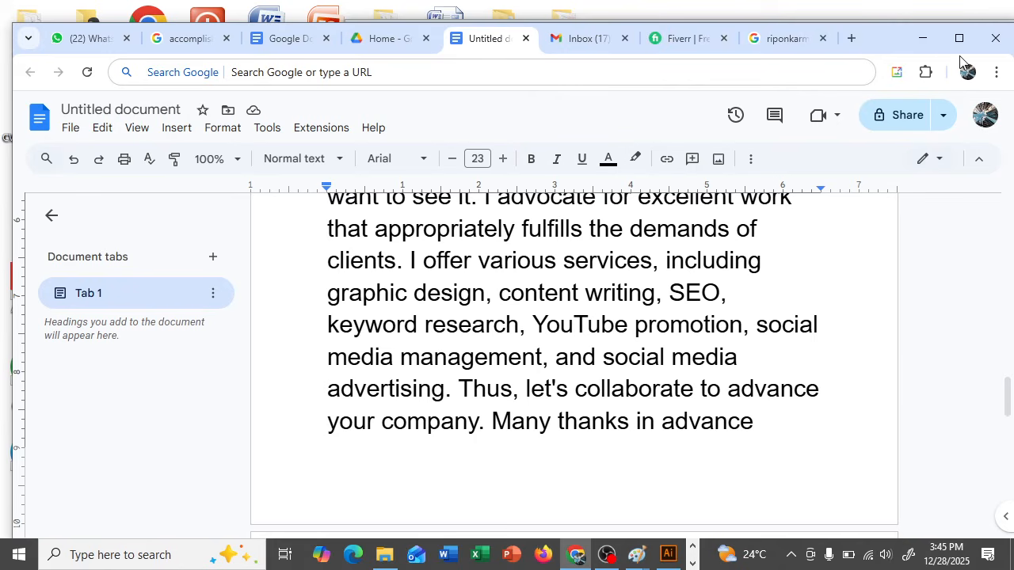
pyautogui.moveTo(869, 41); pyautogui.dragTo(788, 45)
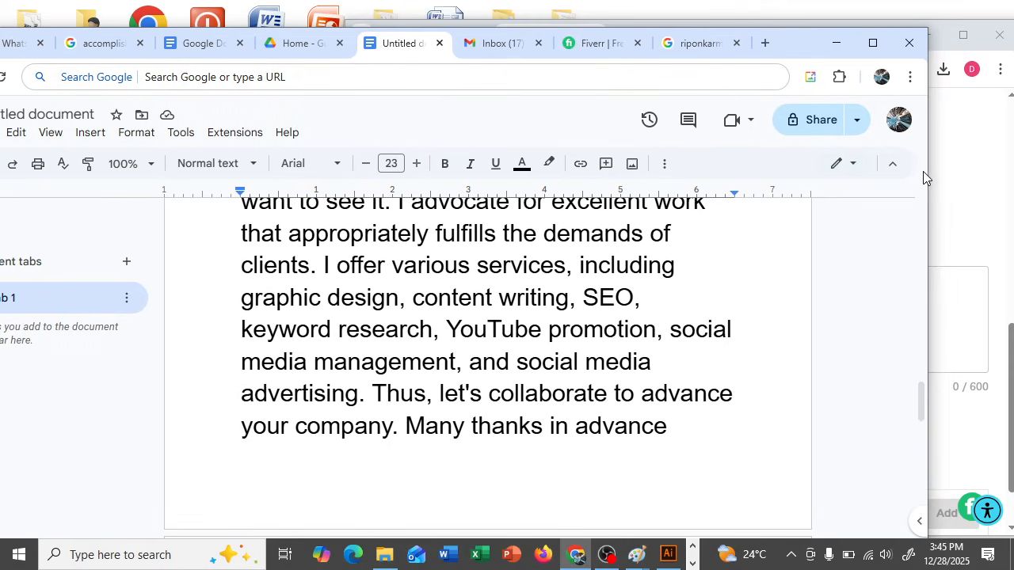
pyautogui.moveTo(930, 172); pyautogui.dragTo(469, 150)
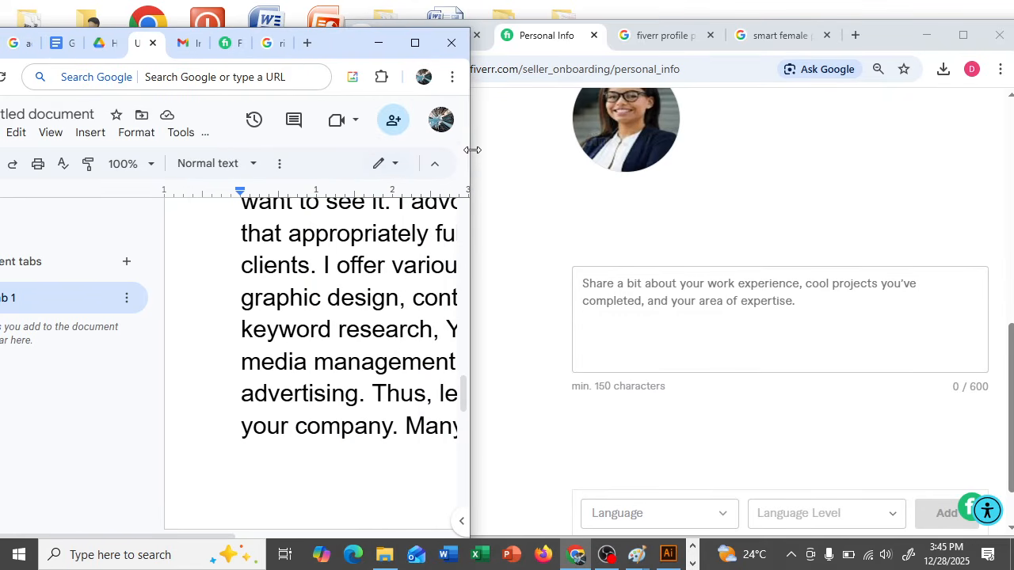
pyautogui.moveTo(334, 48); pyautogui.dragTo(469, 28)
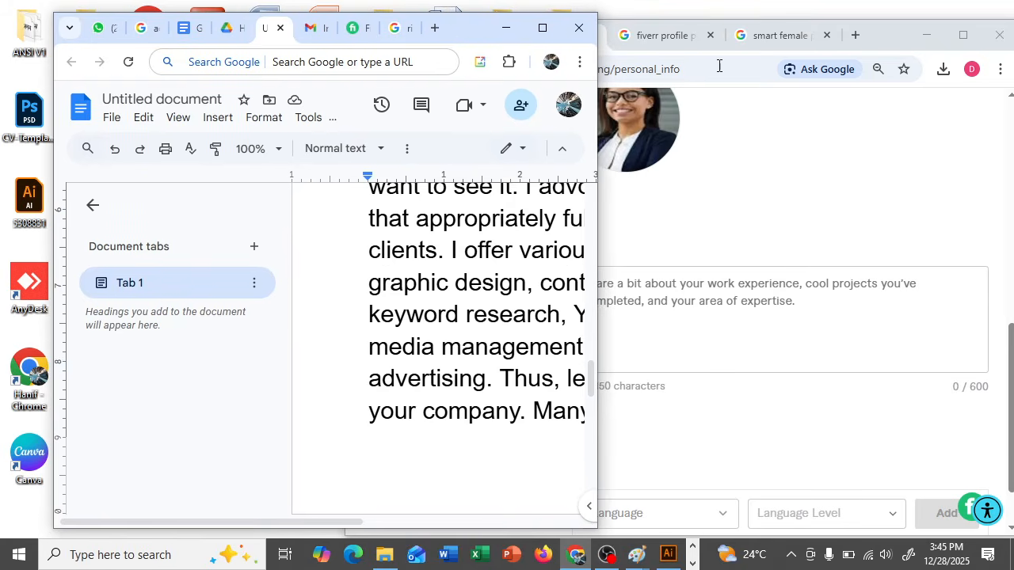
# Move the Fiverr window nearer the middle of the desktop and enlarge the Google Docs window to full size.
pyautogui.click(642, 290)
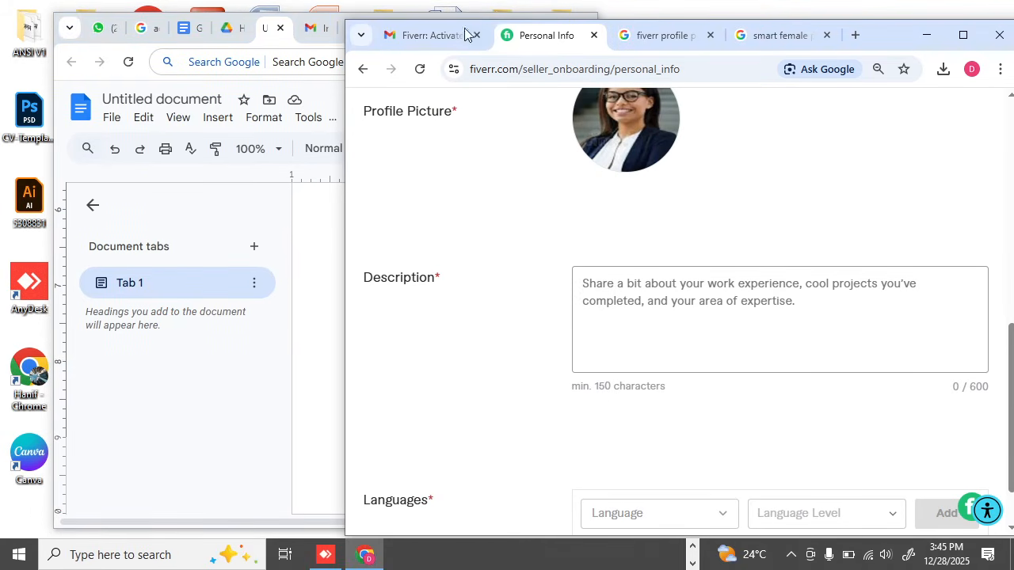
pyautogui.moveTo(891, 38); pyautogui.dragTo(792, 83)
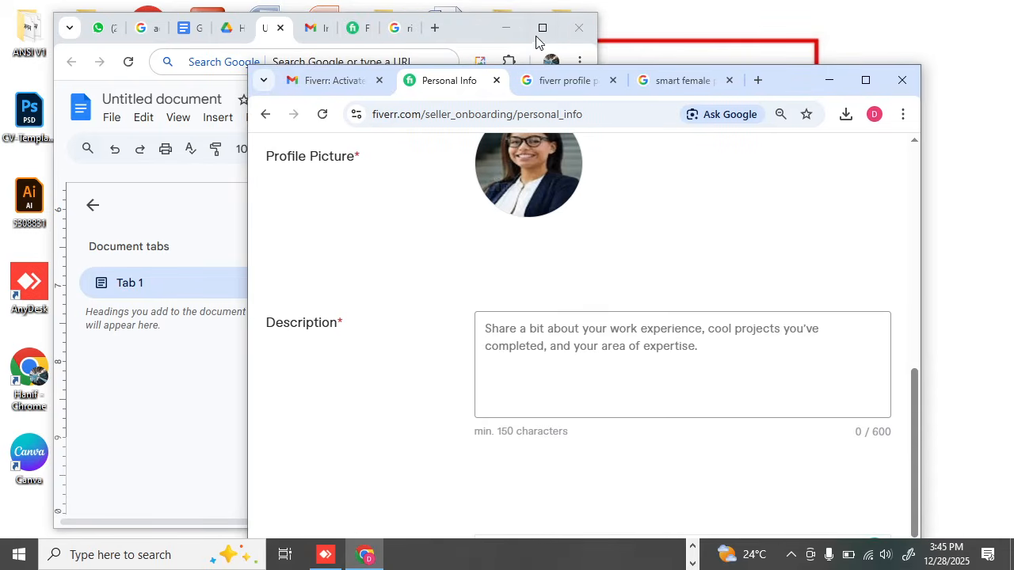
pyautogui.click(538, 32)
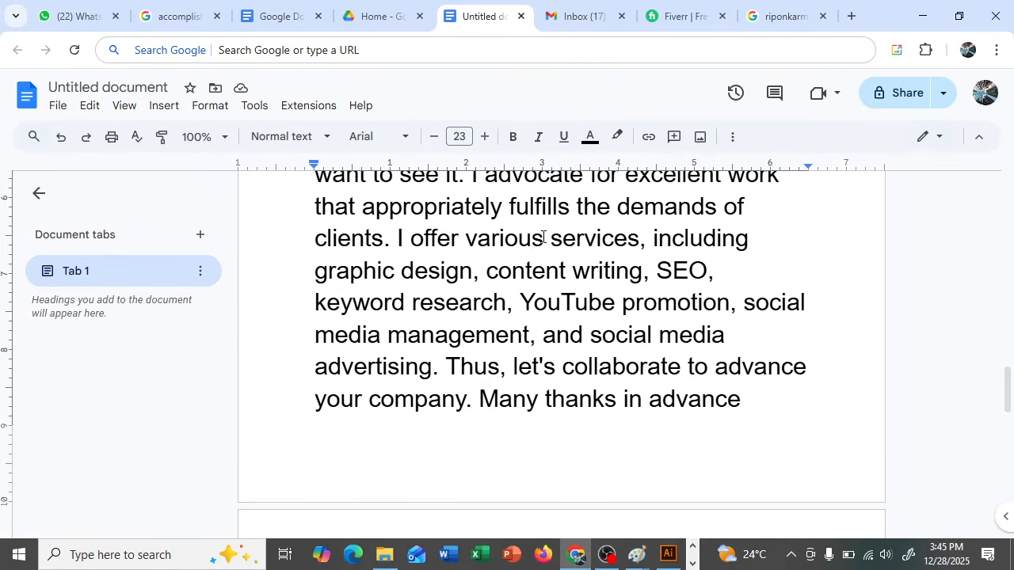
# Read through the marketer introduction under the "Fiverr profile Description" heading in the Google Docs document.
pyautogui.scroll(5, 542, 236)
pyautogui.scroll(-1, 542, 236)
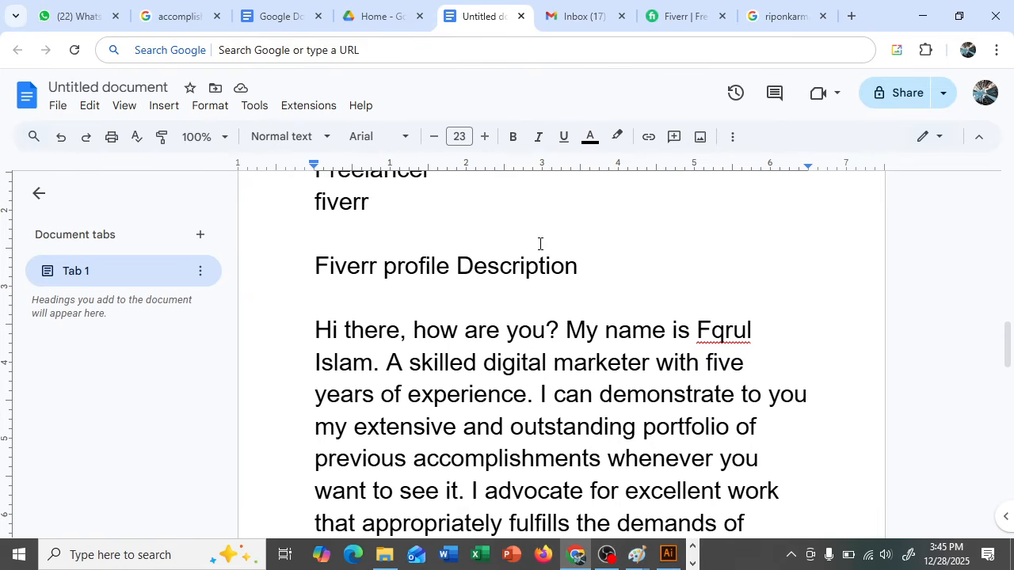
pyautogui.scroll(-2, 467, 265)
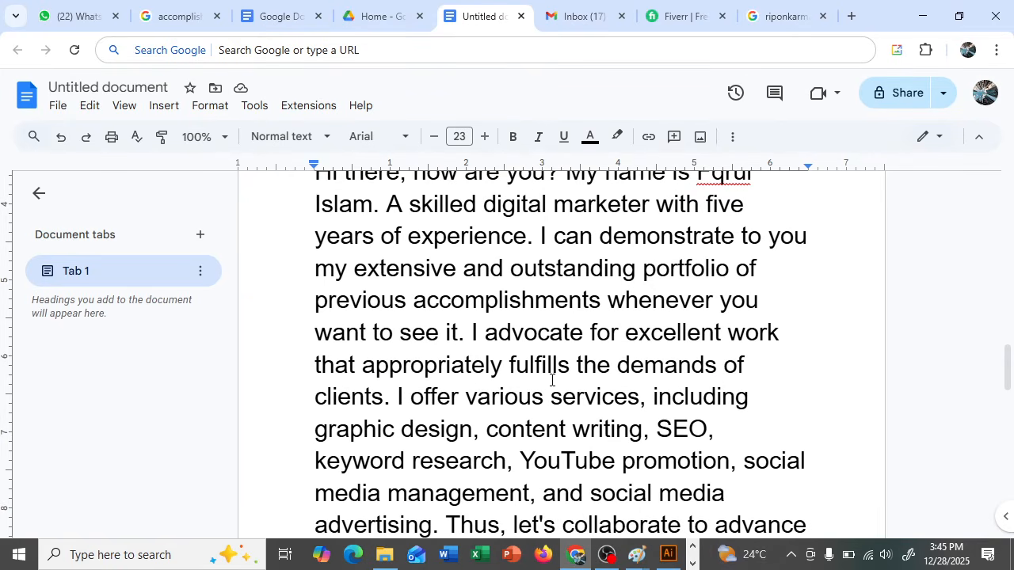
pyautogui.scroll(-3, 411, 378)
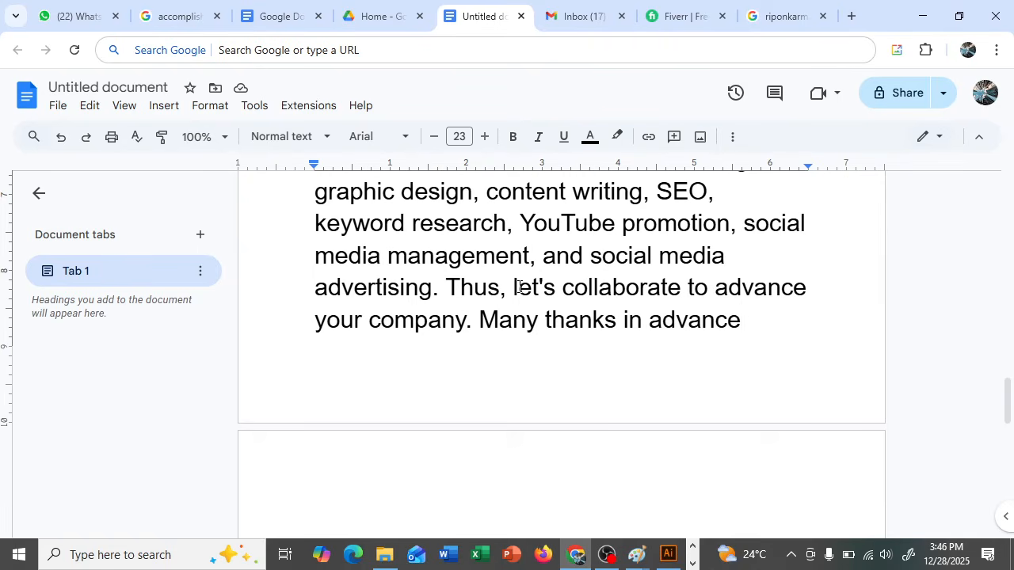
pyautogui.scroll(5, 520, 287)
pyautogui.scroll(3, 520, 287)
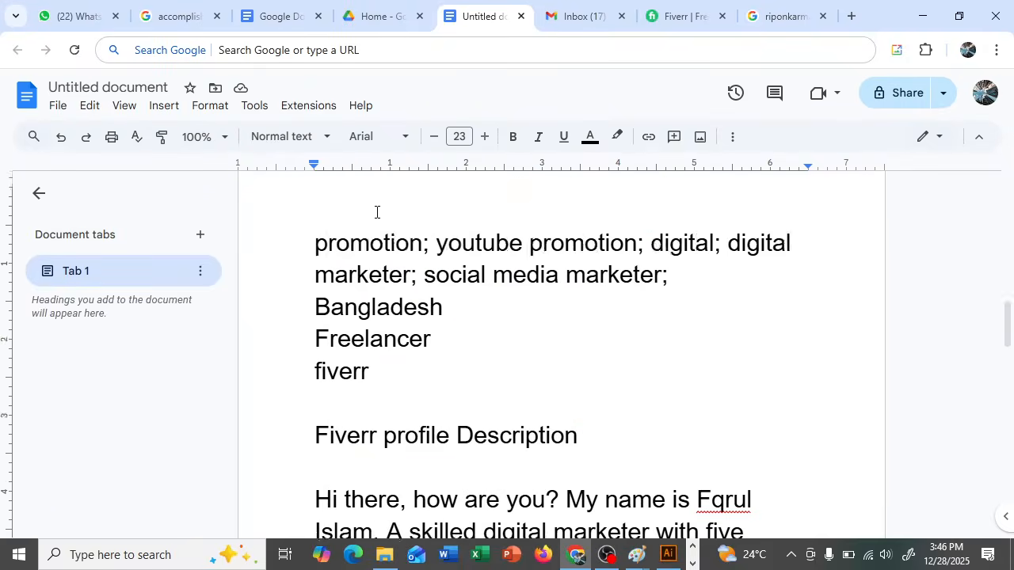
pyautogui.scroll(-3, 566, 358)
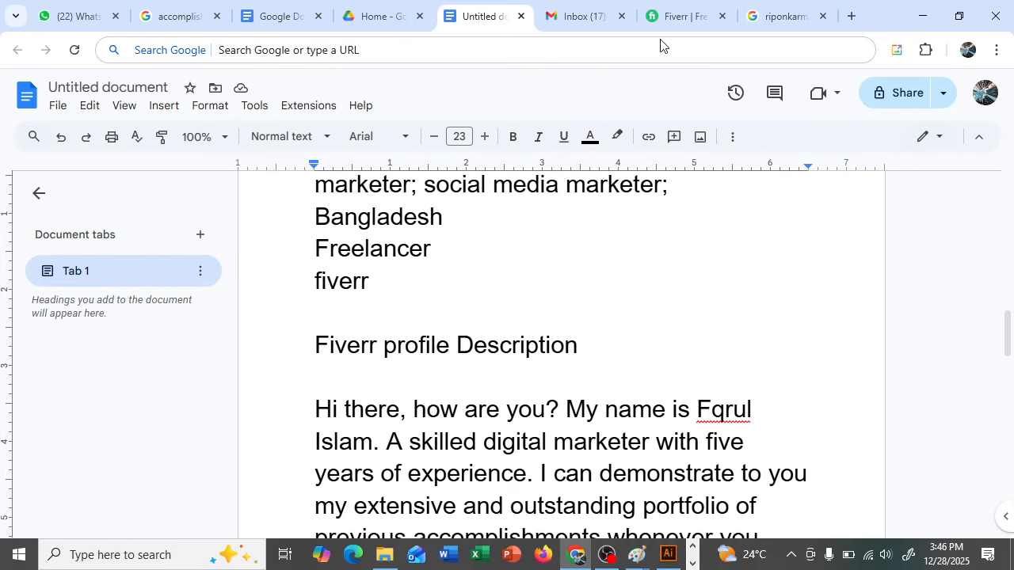
pyautogui.scroll(-1, 468, 317)
pyautogui.scroll(-1, 464, 315)
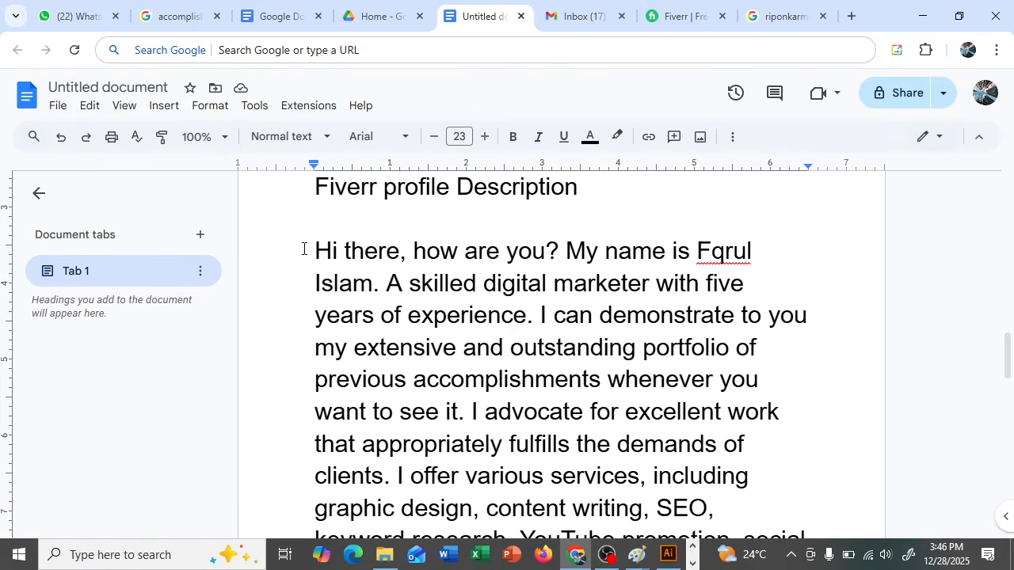
pyautogui.moveTo(314, 251); pyautogui.dragTo(661, 370)
pyautogui.click(748, 379)
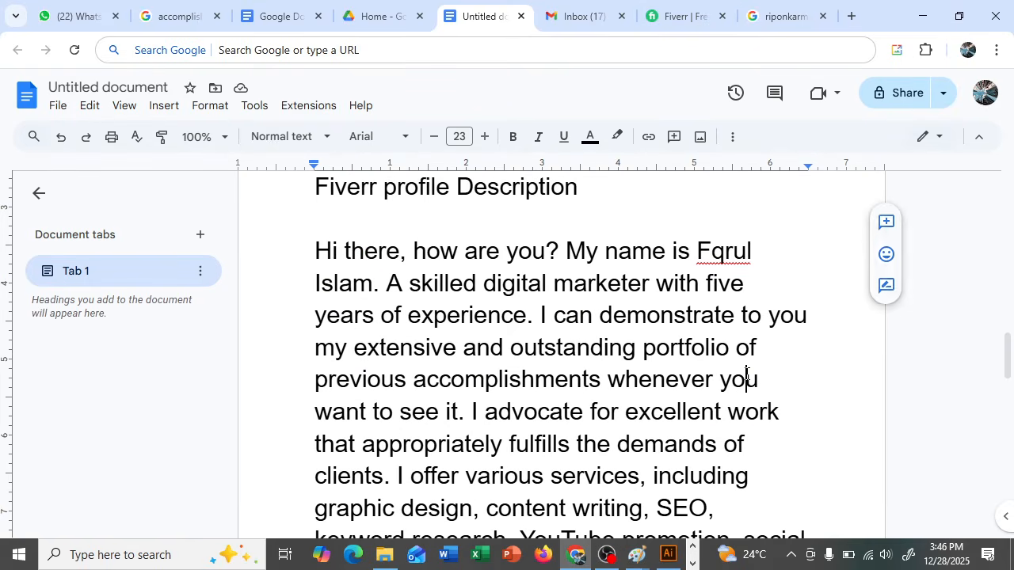
pyautogui.scroll(-2, 754, 378)
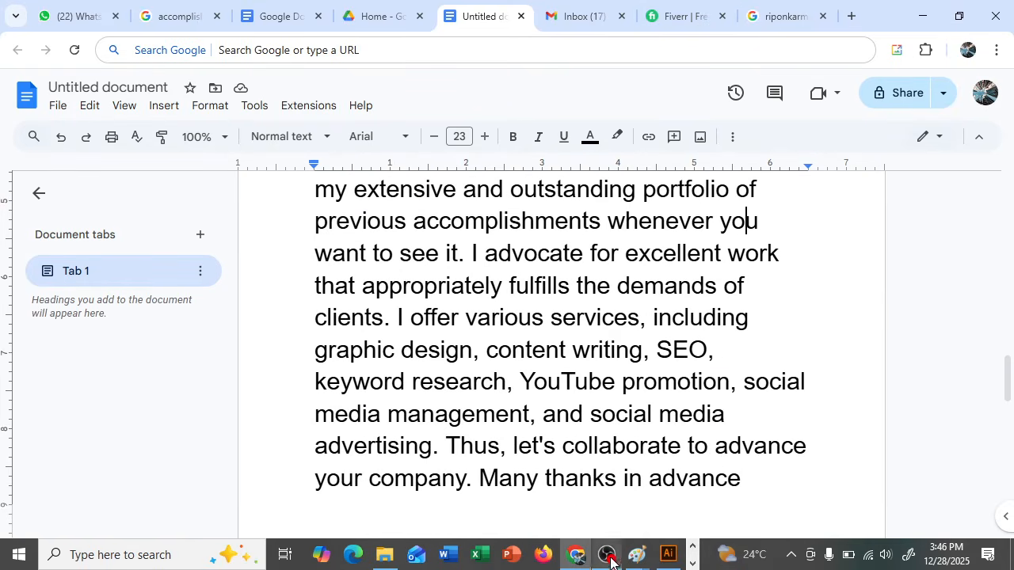
# Switch to the Fiverr window and begin the profile Description with "I am" followed by the seller's full name.
pyautogui.click(691, 549)
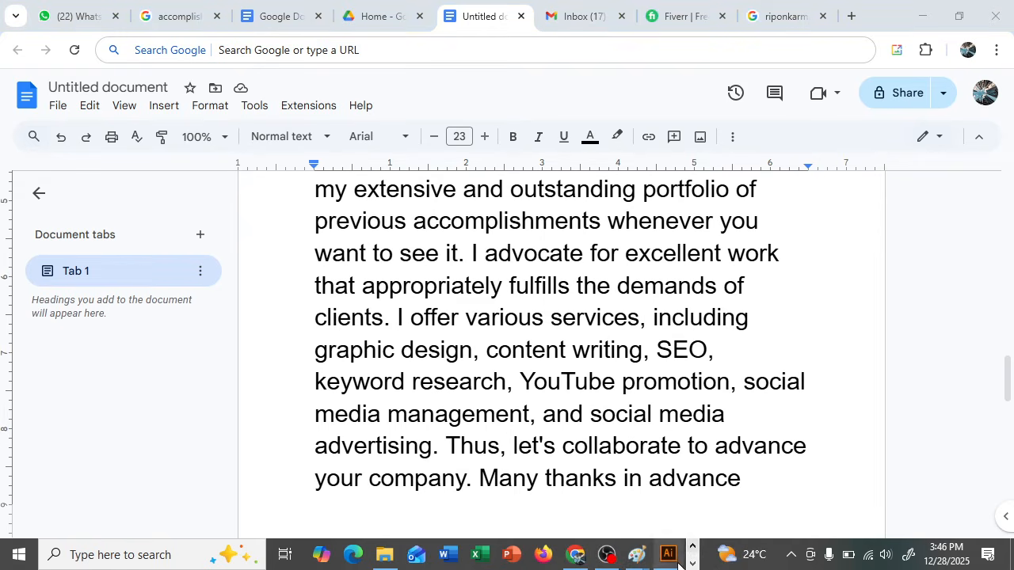
pyautogui.click(692, 563)
pyautogui.click(365, 557)
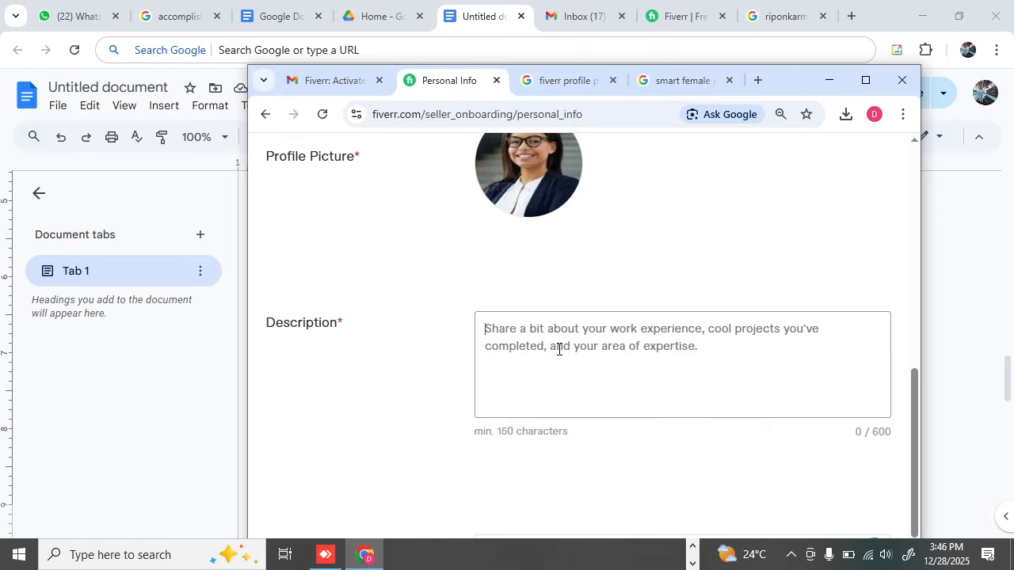
pyautogui.write('I a')
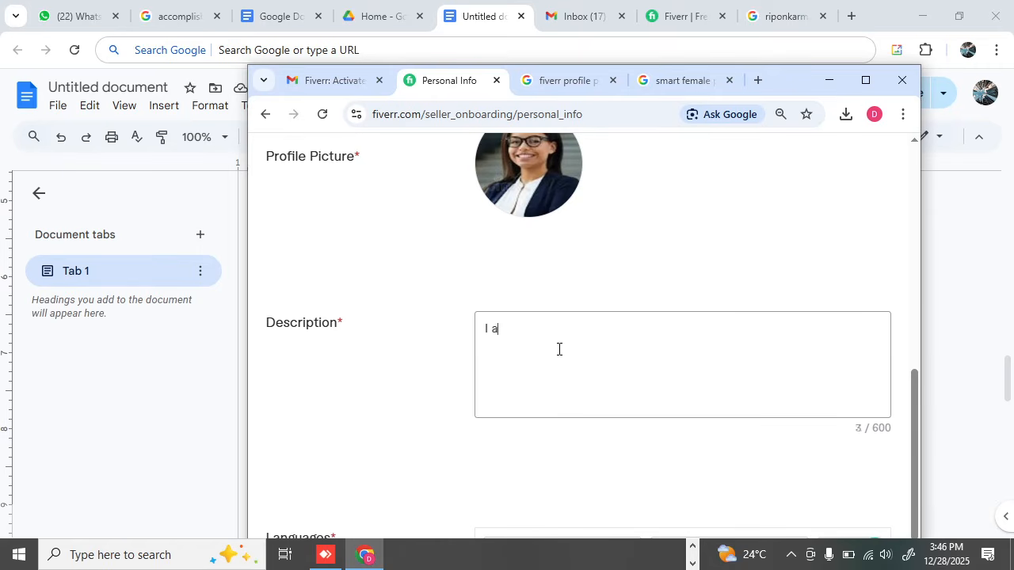
# Add the sentence "I am a Digital Marketer." after the seller's name in the Description.
pyautogui.press('BackSpace')
pyautogui.write('m a di')
pyautogui.press('BackSpace')
pyautogui.press('BackSpace')
pyautogui.write('Digital ')
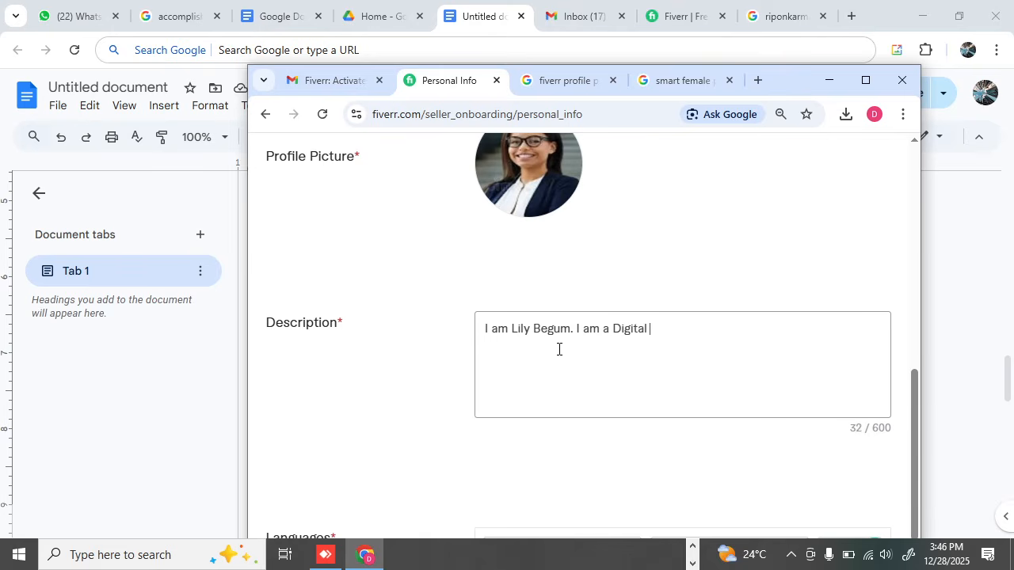
pyautogui.write('Market')
pyautogui.press('BackSpace')
pyautogui.write('eter')
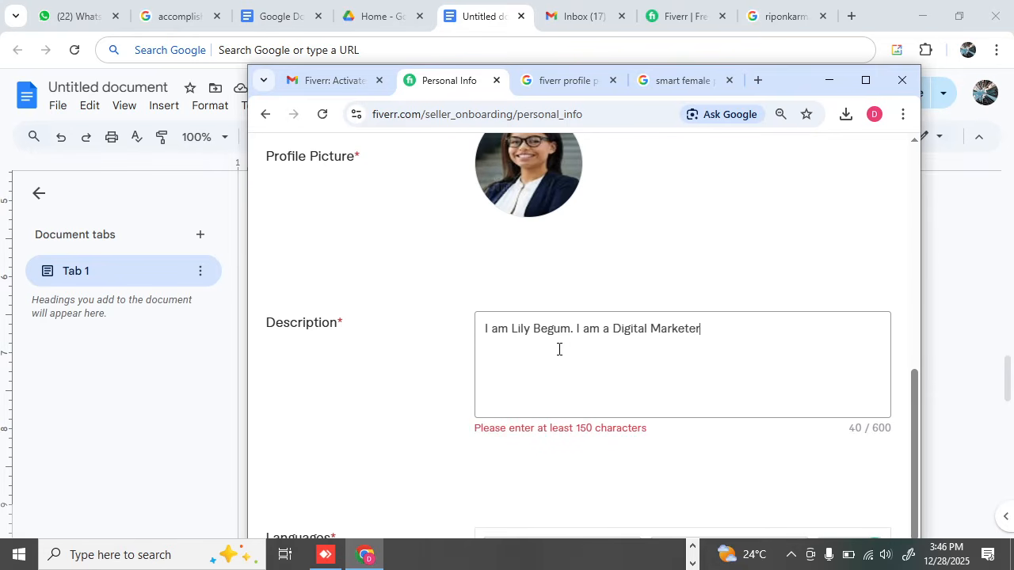
pyautogui.write(',')
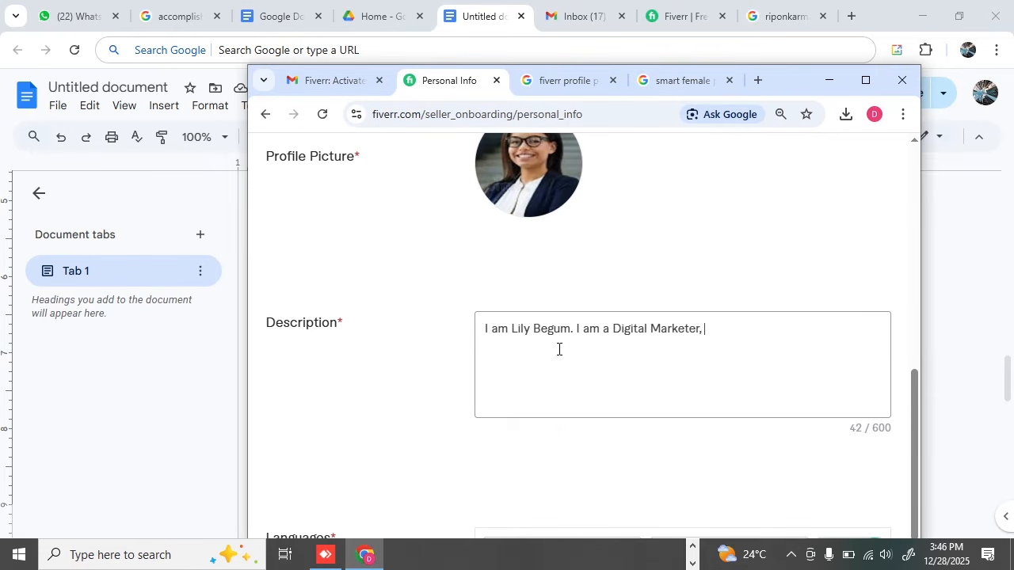
pyautogui.press('BackSpace')
pyautogui.write('.')
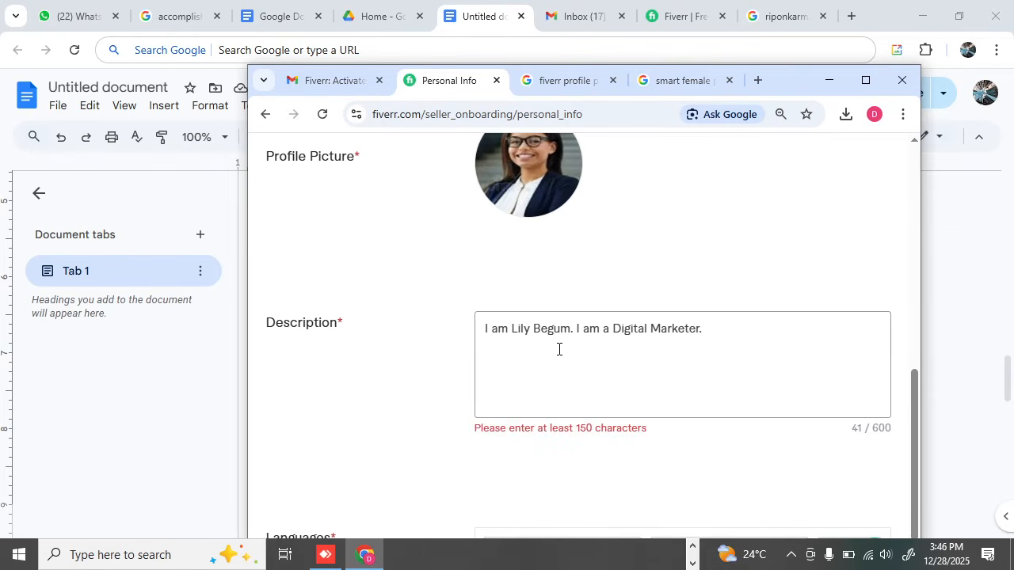
pyautogui.press('BackSpace')
pyautogui.write('.')
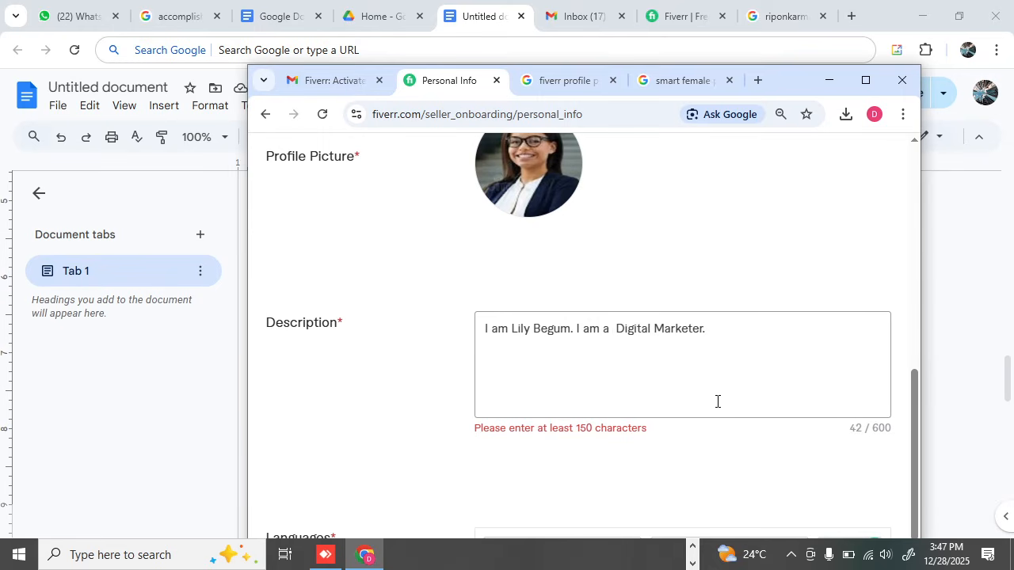
# Replace the "a" before "Digital Marketer" with "Professional" in the Description.
pyautogui.press('BackSpace')
pyautogui.press('BackSpace')
pyautogui.write('Prof')
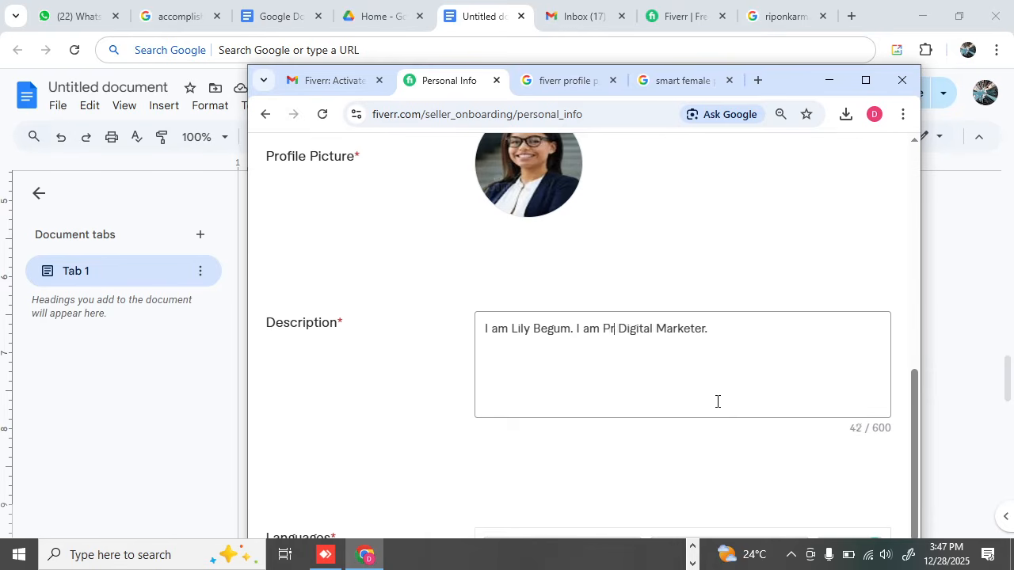
pyautogui.write('essiona')
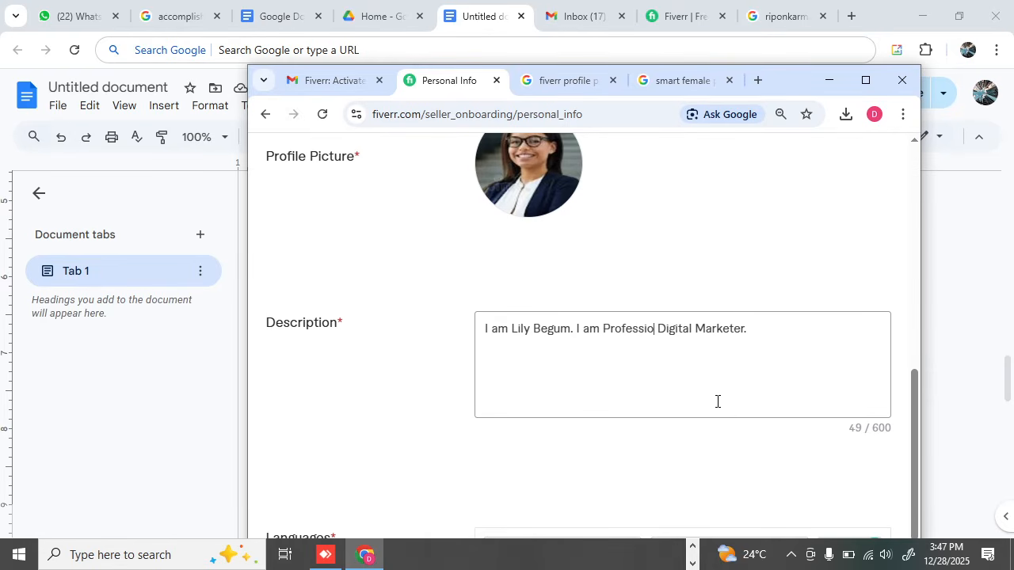
pyautogui.write('l')
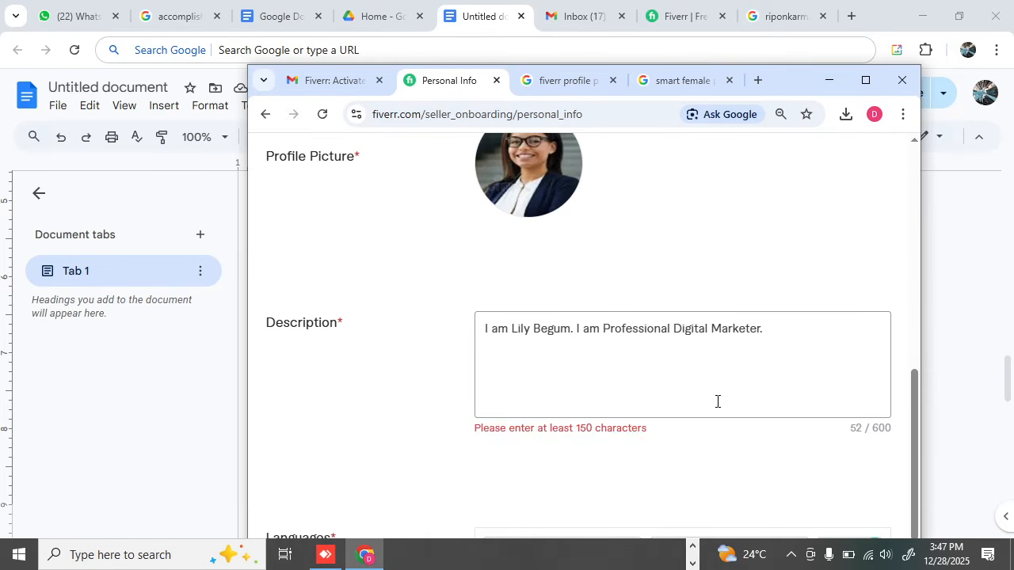
# Extend the second sentence of the Description after "Digital Marketer" with "and SEO Expert.".
pyautogui.click(758, 328)
pyautogui.write('SEO')
pyautogui.write(' and')
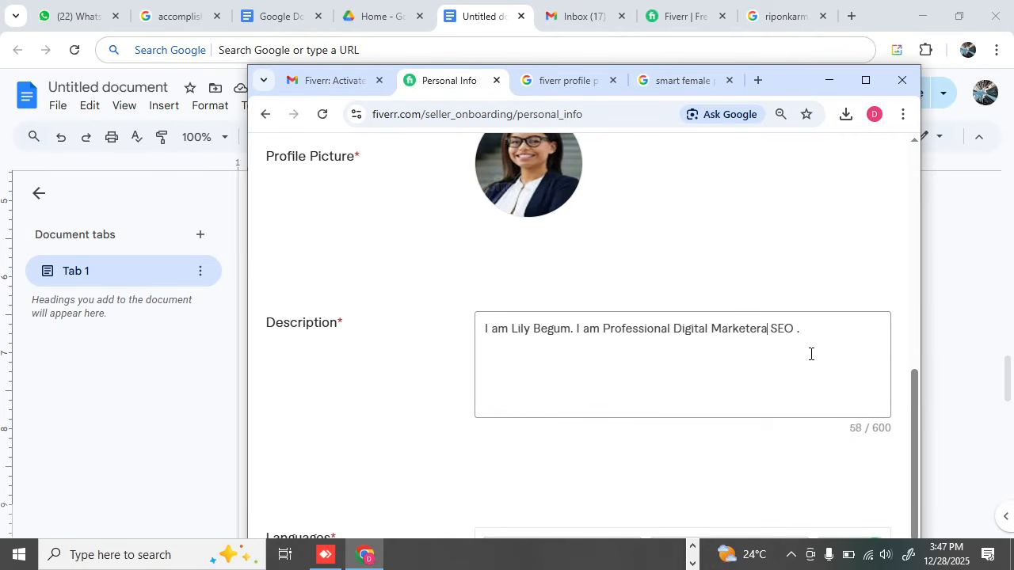
pyautogui.press('BackSpace')
pyautogui.press('BackSpace')
pyautogui.press('BackSpace')
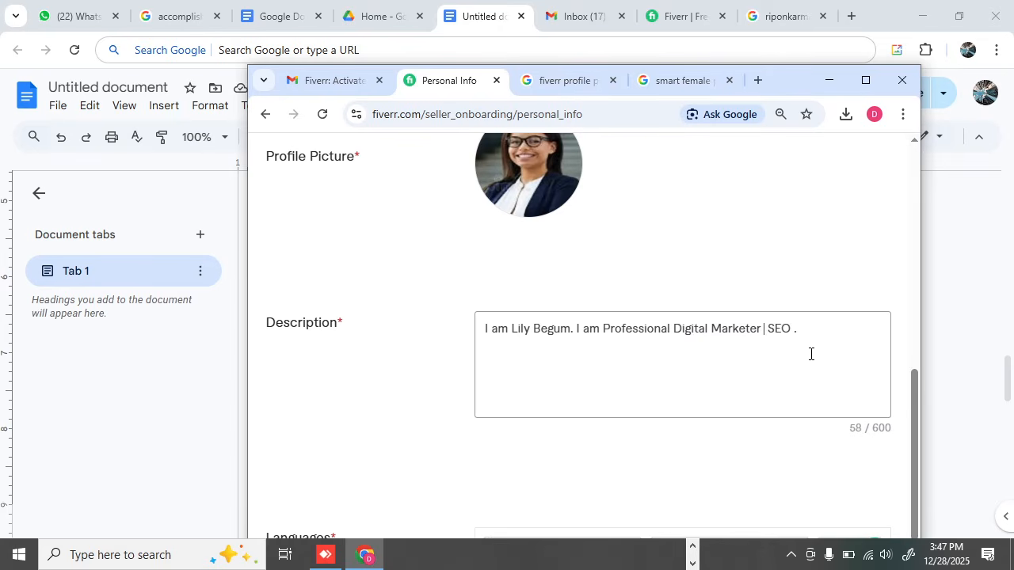
pyautogui.write('and')
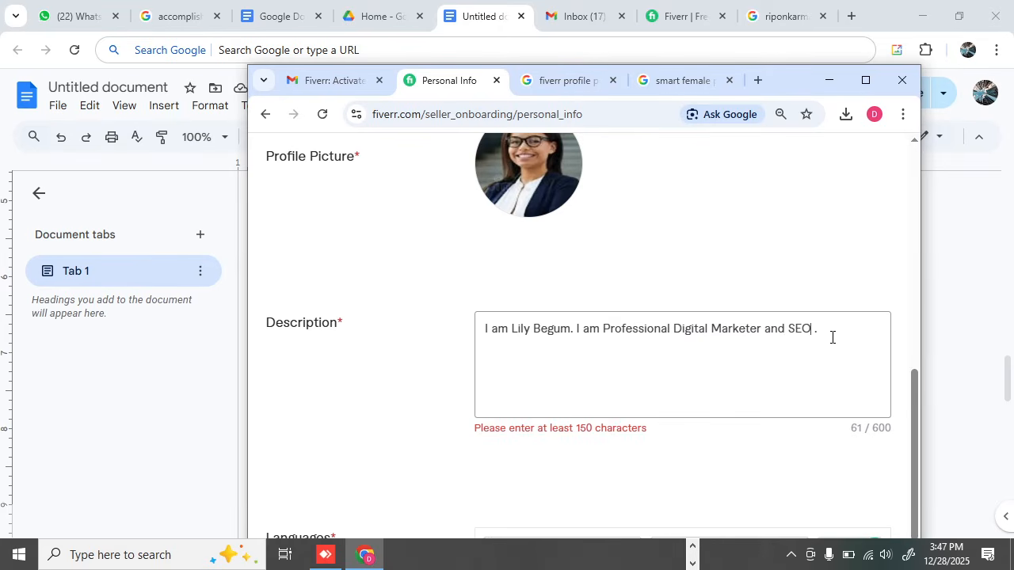
pyautogui.press('Delete')
pyautogui.write('Expert.')
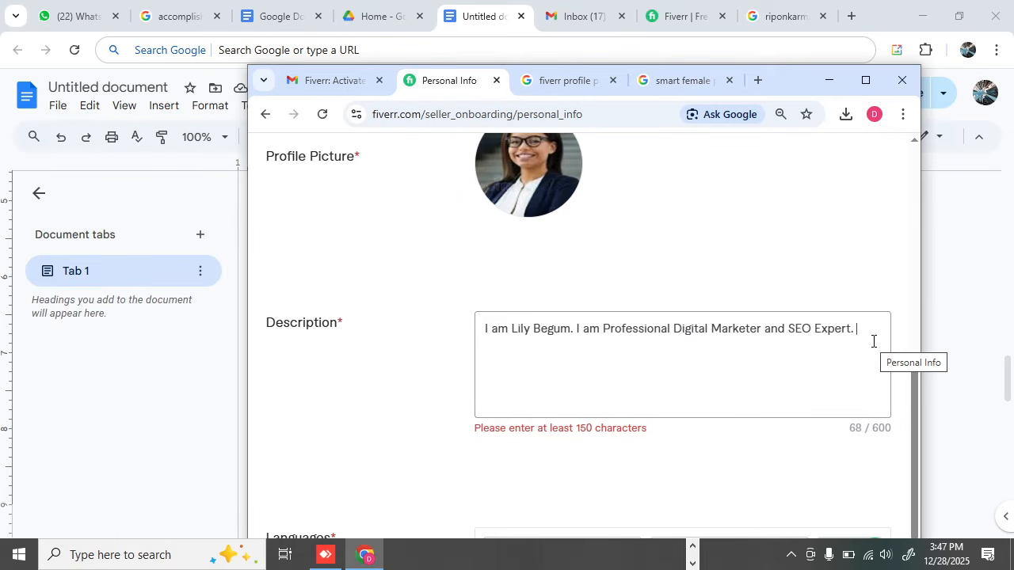
# Start a third sentence in the Description with "I have huge skill in Facebook".
pyautogui.write('I have')
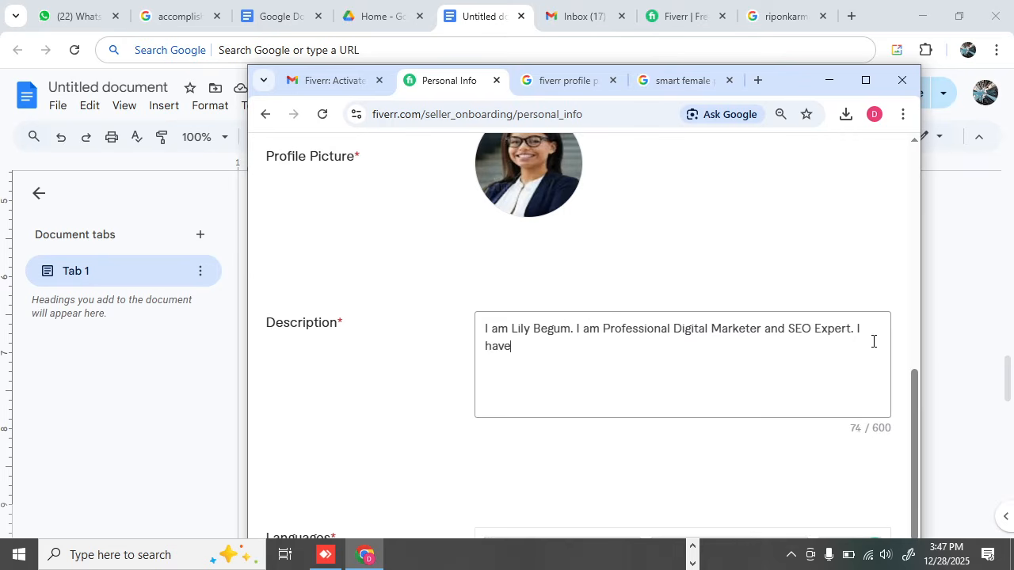
pyautogui.write(' huge skill ')
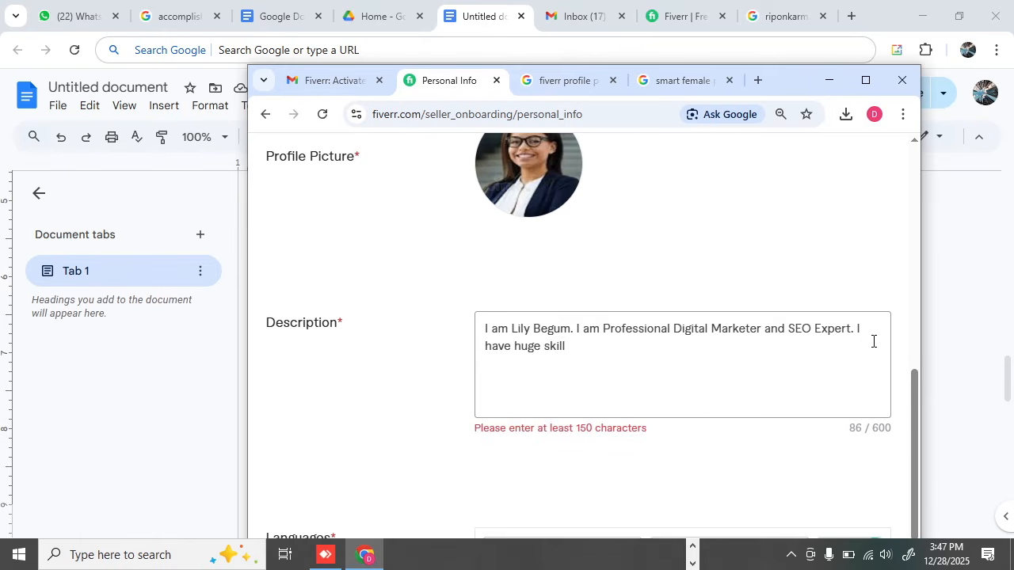
pyautogui.write('in D')
pyautogui.press('BackSpace')
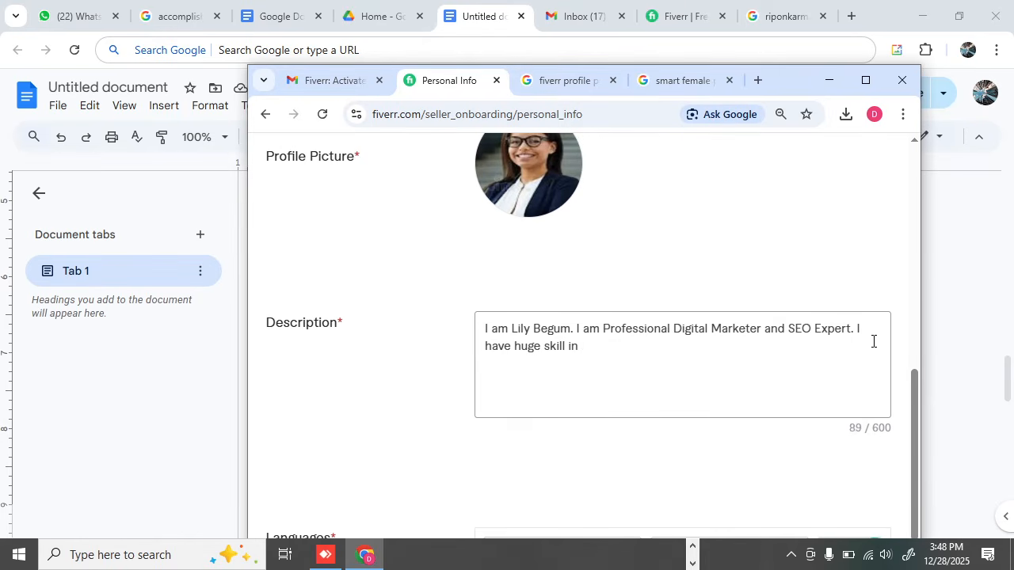
pyautogui.write('Facebook')
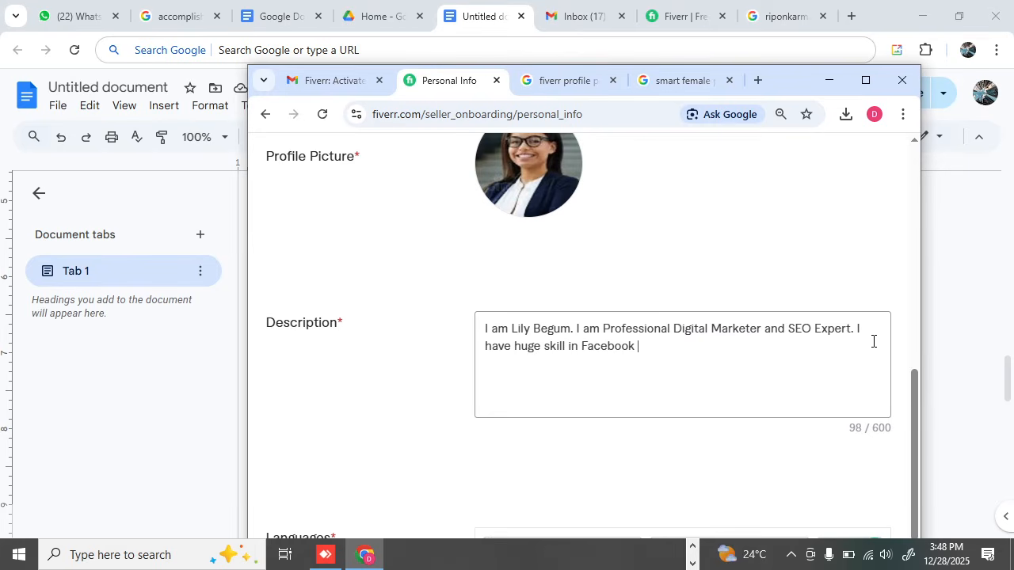
pyautogui.write(' page Creat')
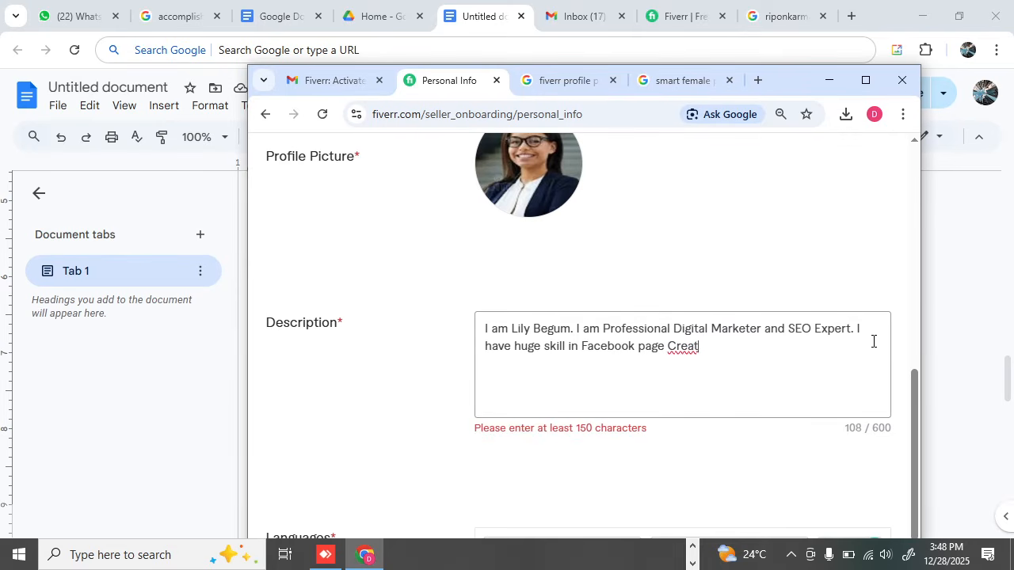
pyautogui.press('BackSpace')
pyautogui.press('BackSpace')
pyautogui.press('BackSpace')
pyautogui.press('BackSpace')
pyautogui.press('BackSpace')
pyautogui.press('BackSpace')
pyautogui.press('BackSpace')
pyautogui.press('BackSpace')
pyautogui.press('BackSpace')
# Complete the first skill in the Description as "Facebook Marketing".
pyautogui.write('Mark')
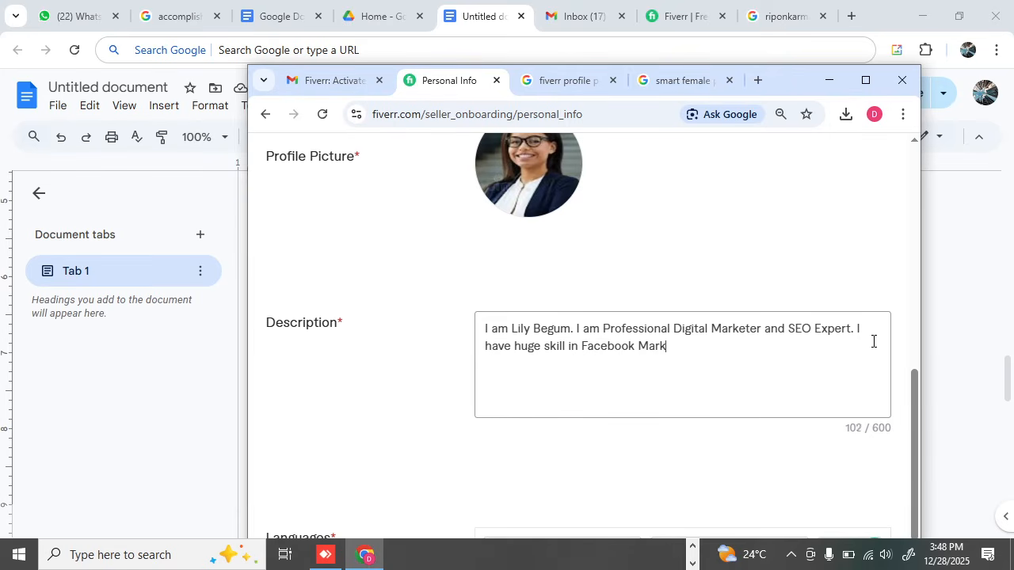
pyautogui.write('eter')
pyautogui.press('BackSpace')
pyautogui.press('BackSpace')
pyautogui.write('ing. yoiut')
# Continue the skill list after the Facebook Marketing entry with ", Youtube Ma".
pyautogui.press('BackSpace')
pyautogui.press('BackSpace')
pyautogui.press('BackSpace')
pyautogui.press('BackSpace')
pyautogui.press('BackSpace')
pyautogui.write('uyou')
pyautogui.press('BackSpace')
pyautogui.press('BackSpace')
pyautogui.press('BackSpace')
pyautogui.press('BackSpace')
pyautogui.write('Youtube Ma')
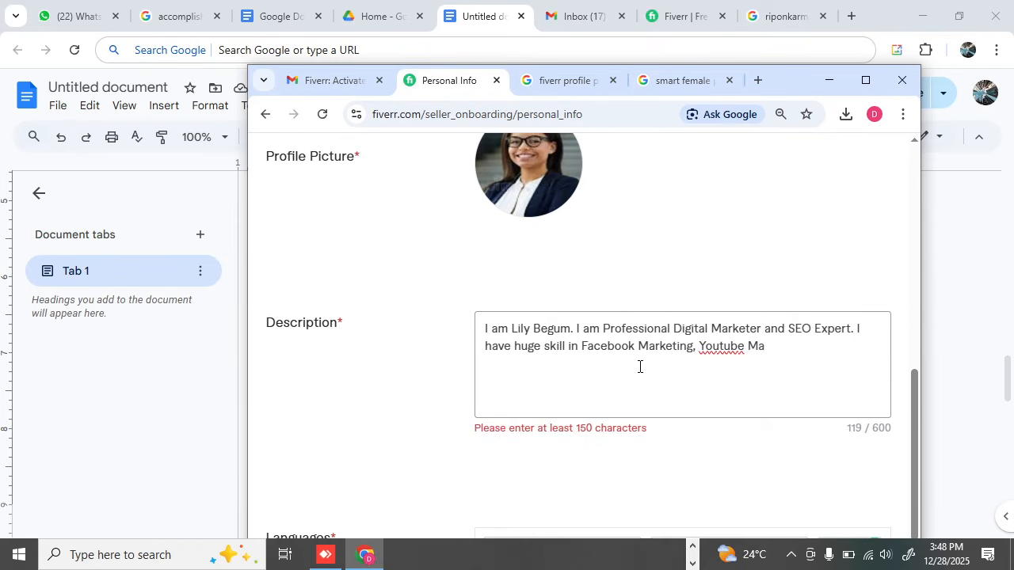
# Correct "Youtube" to the suggested spelling "YouTube" and complete the entry as "YouTube Marketing,".
pyautogui.doubleClick(726, 353)
pyautogui.rightClick(727, 354)
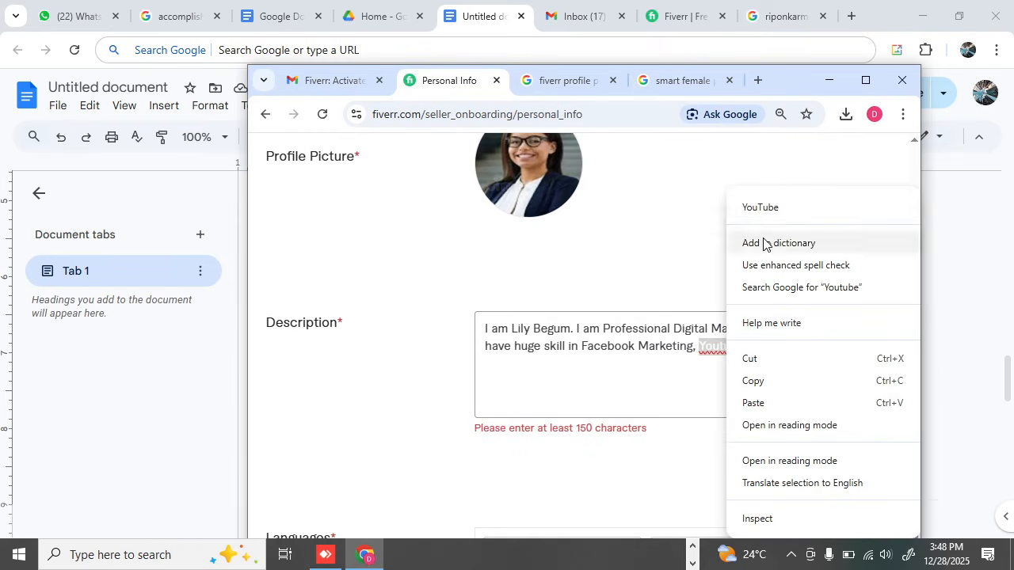
pyautogui.click(763, 207)
pyautogui.click(765, 354)
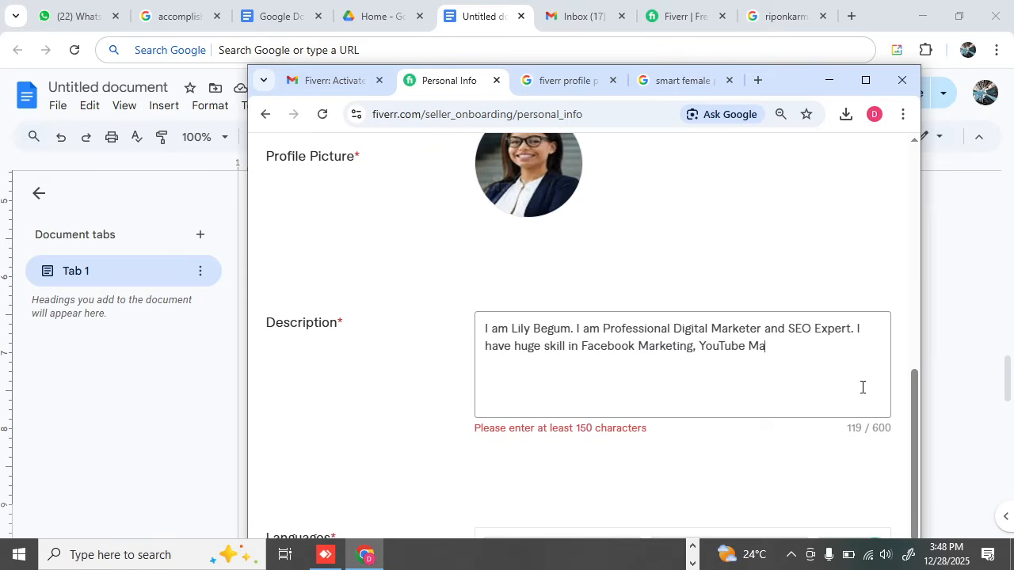
pyautogui.write('rketing')
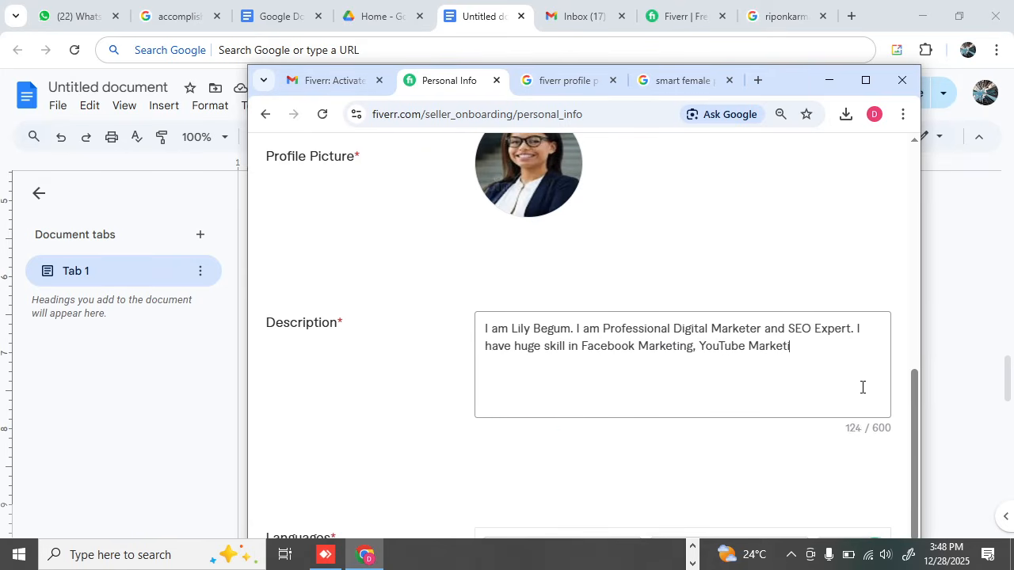
pyautogui.write(',')
pyautogui.write(' Insta')
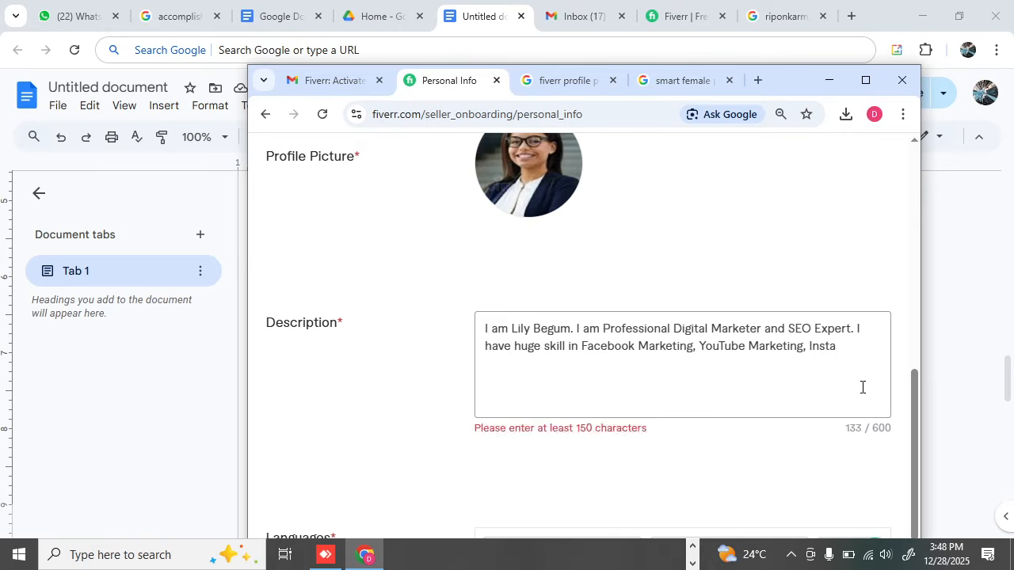
pyautogui.write('gram Markej')
# Add "Instagram Marketing," as the third skill in the Description.
pyautogui.press('BackSpace')
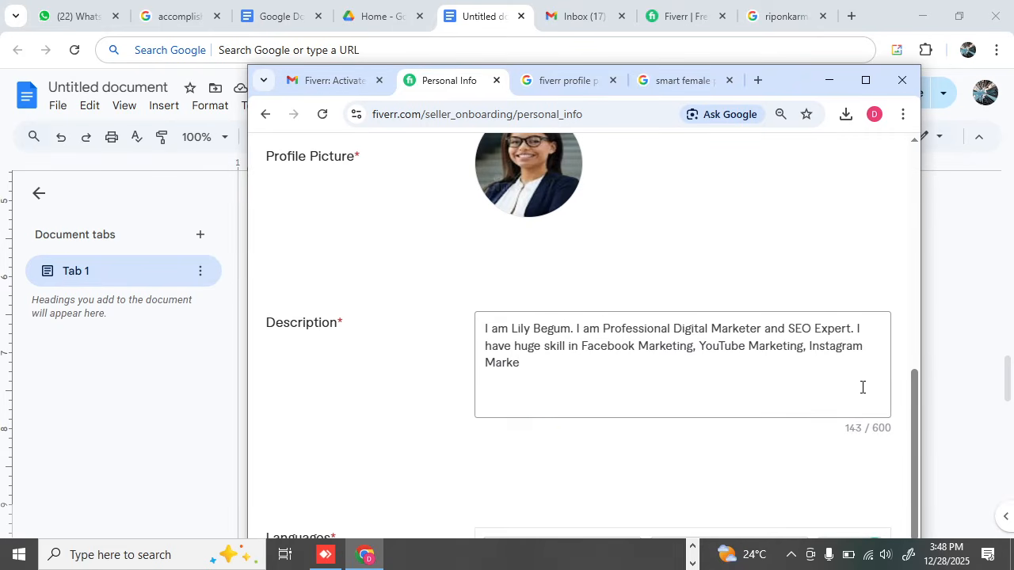
# Add "Twitter Marketing" as the fourth skill in the Description.
pyautogui.write('ting')
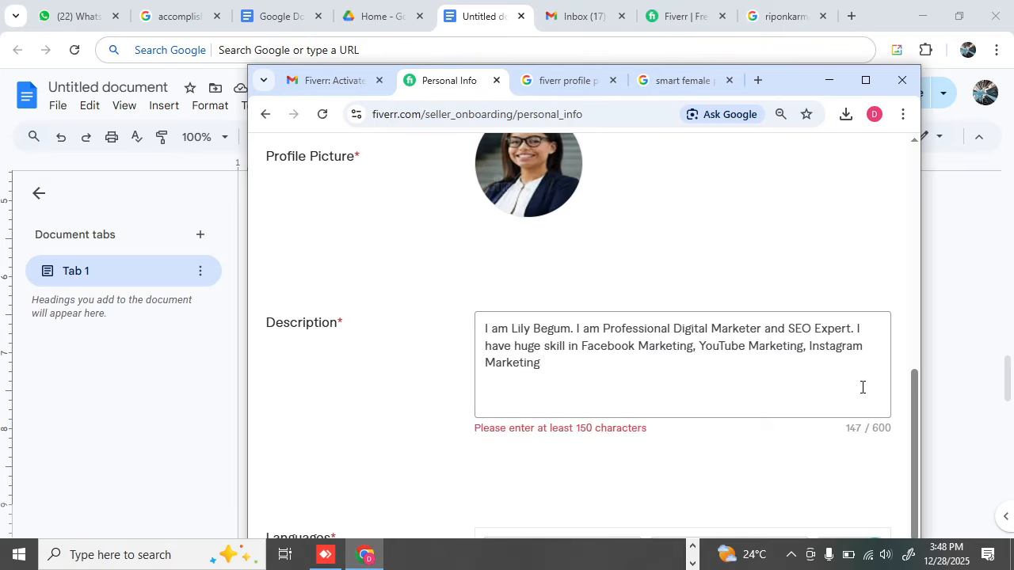
pyautogui.write(', t')
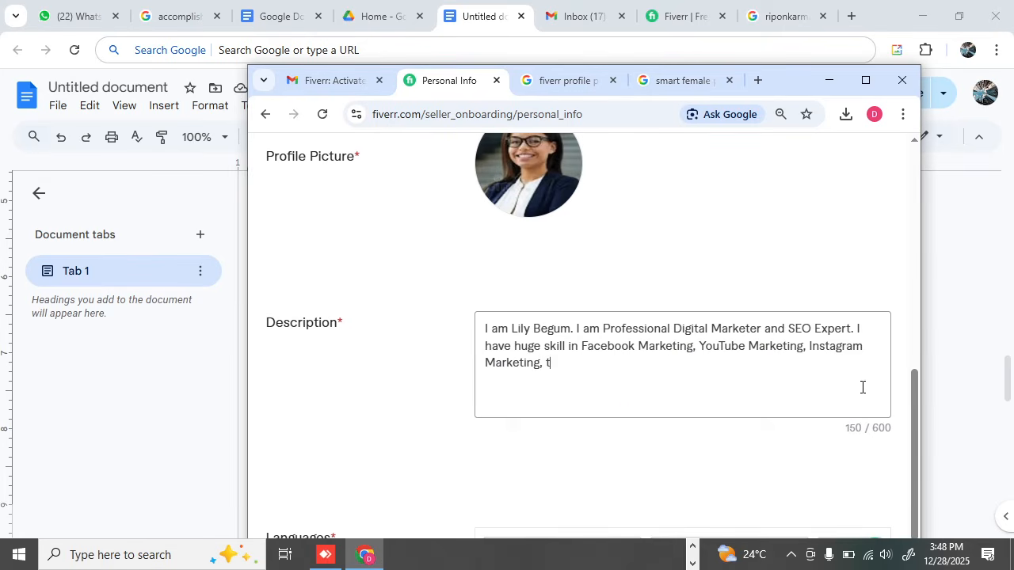
pyautogui.press('BackSpace')
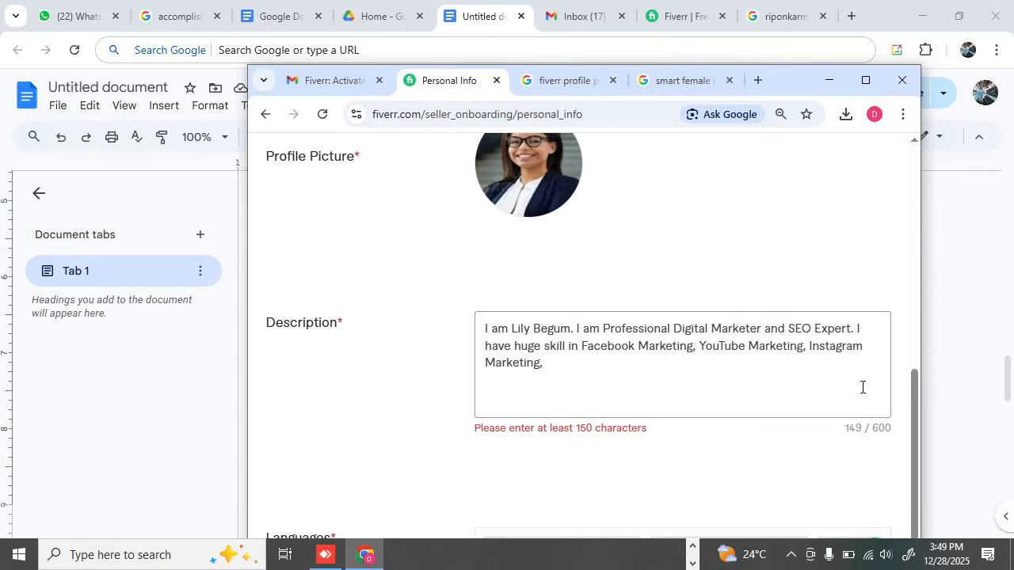
pyautogui.write('td')
pyautogui.press('BackSpace')
pyautogui.press('BackSpace')
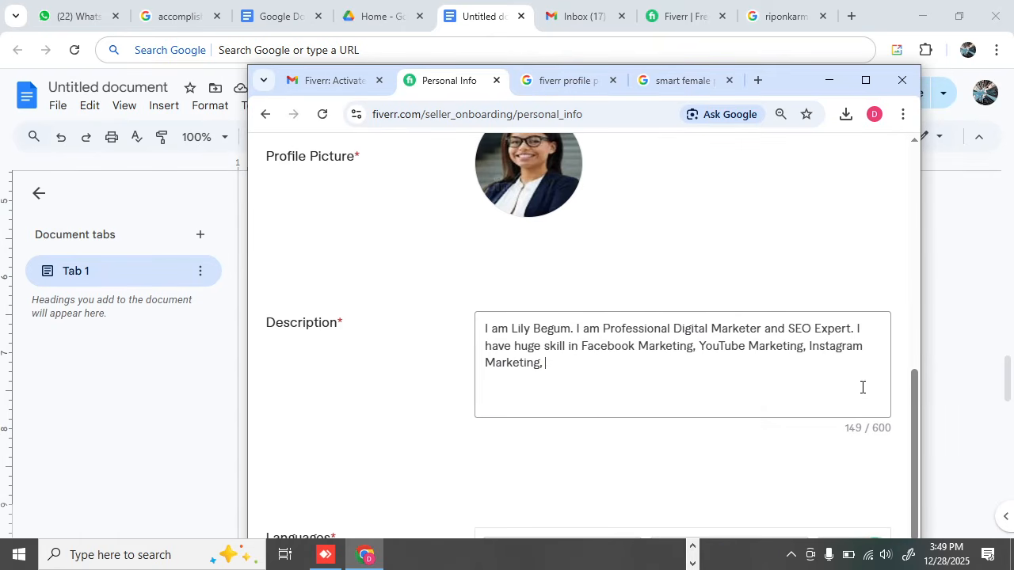
pyautogui.write('t')
pyautogui.press('BackSpace')
pyautogui.write('Twi')
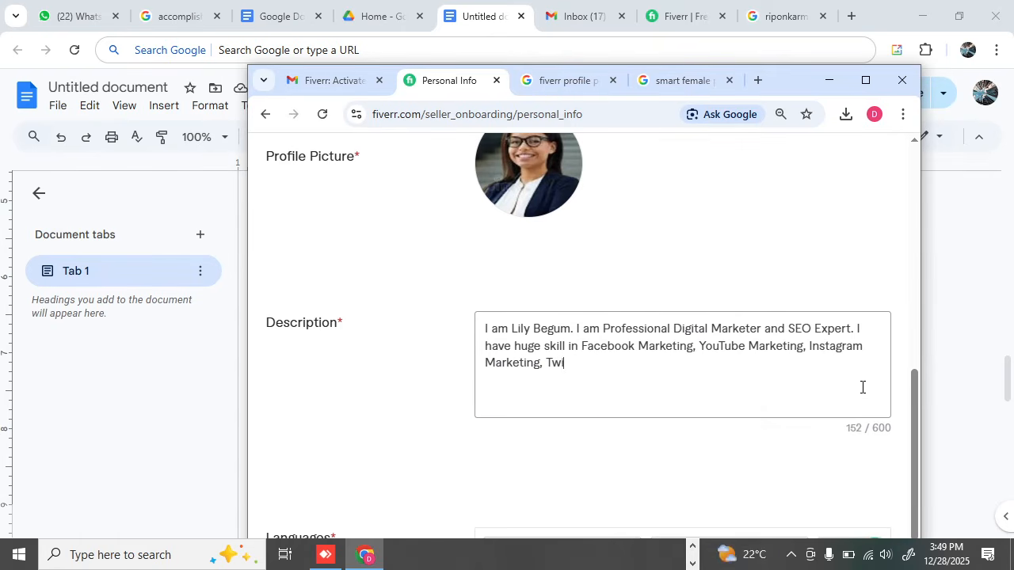
pyautogui.write('tter Marketing')
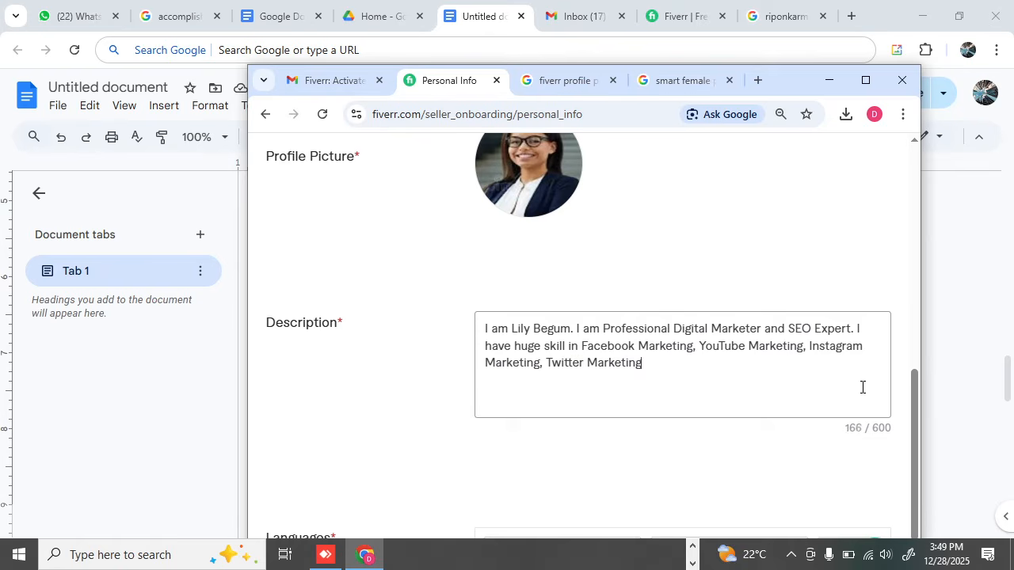
pyautogui.write(',')
# Add "Graphics Design" to the Description's skill list after "Twitter Marketing", separated by a comma.
pyautogui.press('BackSpace')
pyautogui.write('raphics Design')
pyautogui.press('BackSpace')
pyautogui.press('BackSpace')
pyautogui.press('BackSpace')
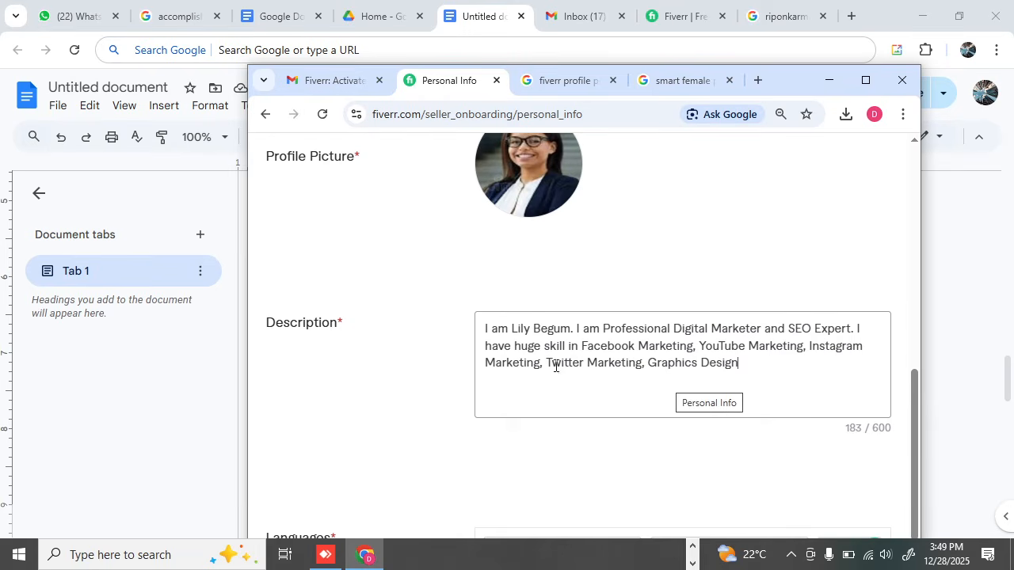
pyautogui.moveTo(540, 329); pyautogui.dragTo(757, 381)
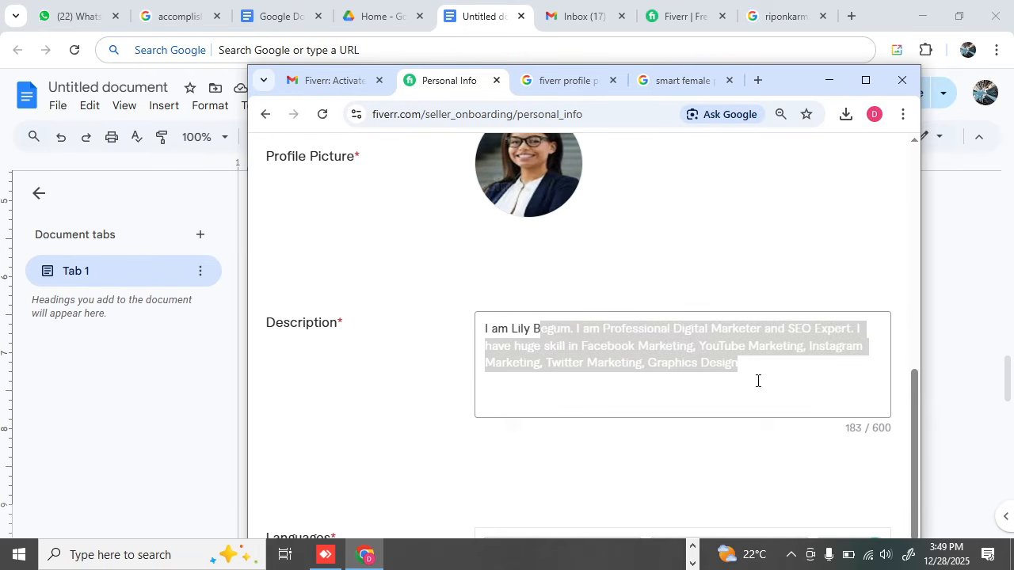
pyautogui.click(760, 387)
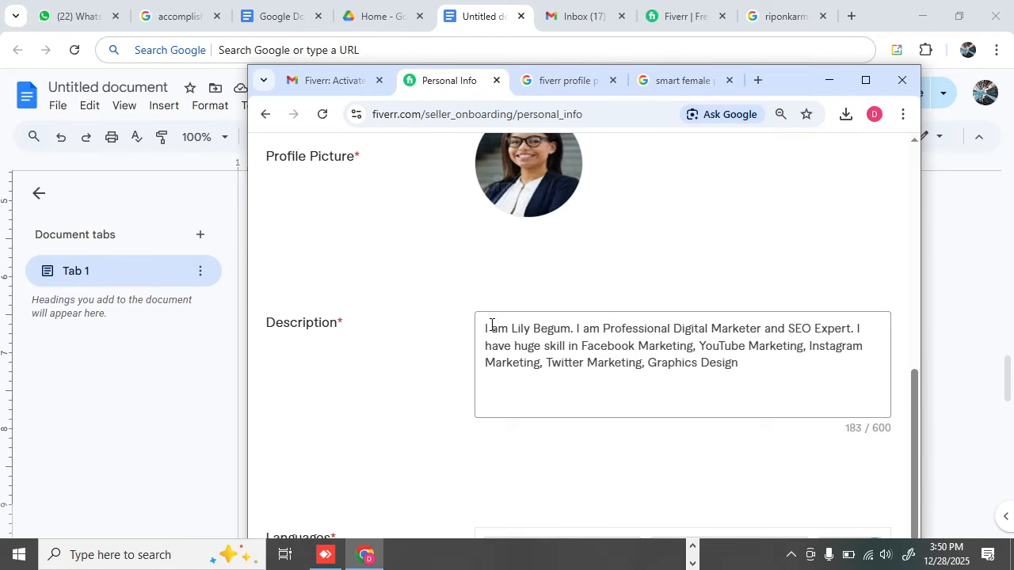
pyautogui.moveTo(743, 362); pyautogui.dragTo(482, 330)
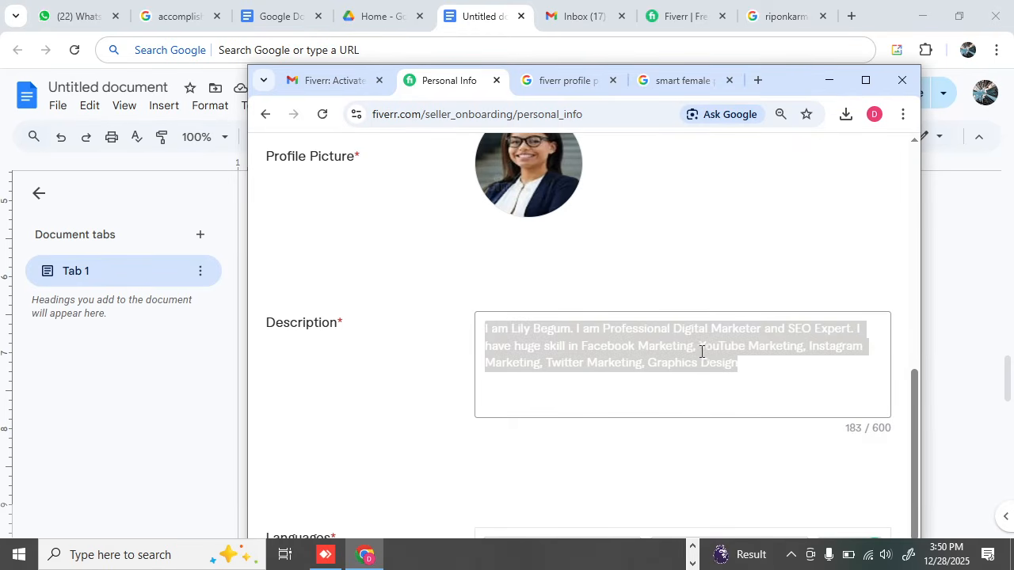
# Maximize the browser window and end the Description's skill sentence with a period and a line break.
pyautogui.click(747, 363)
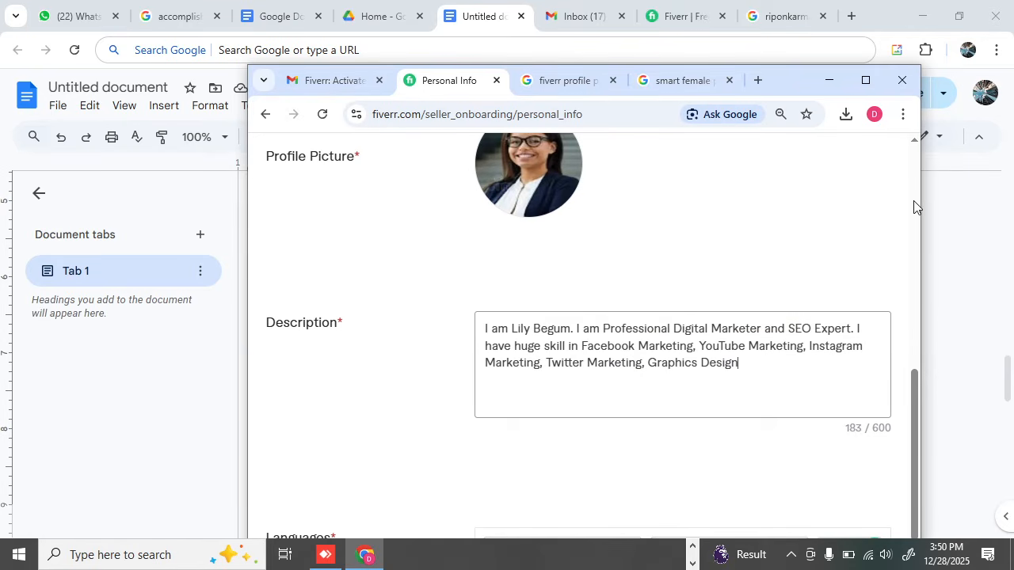
pyautogui.click(865, 82)
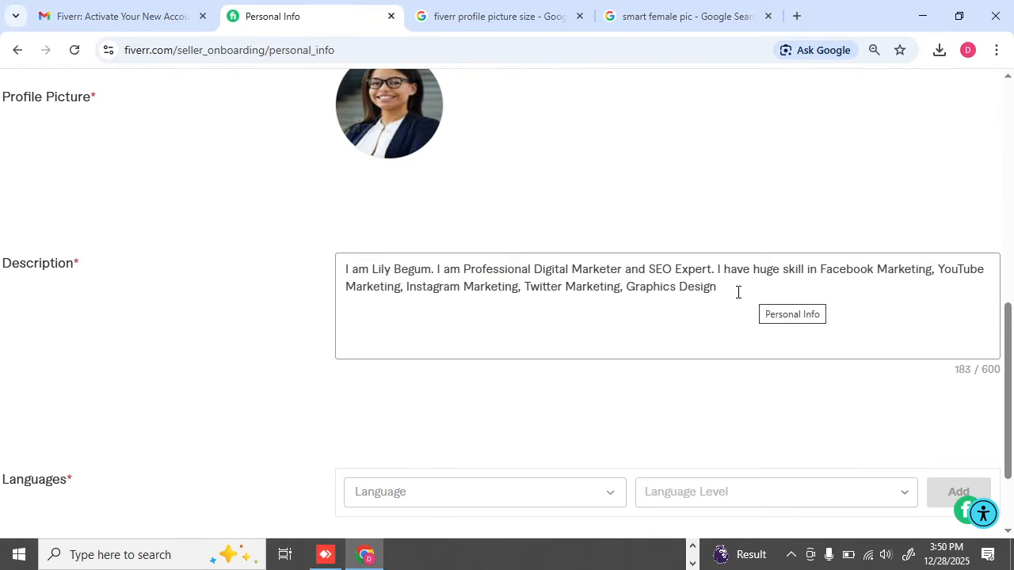
pyautogui.write('.')
pyautogui.press('Return')
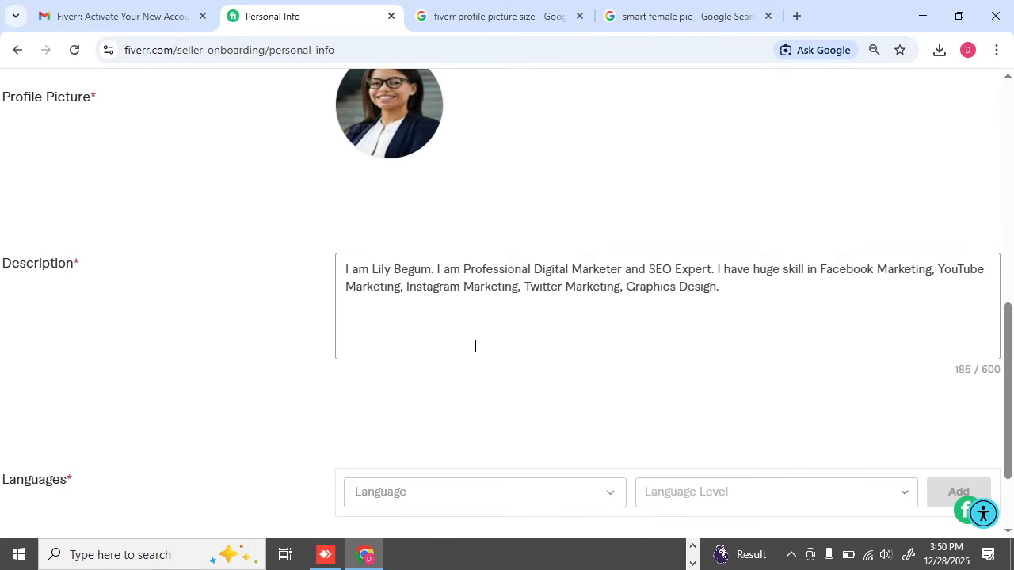
# Search the options of the profile's Language field for "ban" and clear the search text.
pyautogui.scroll(-1, 560, 339)
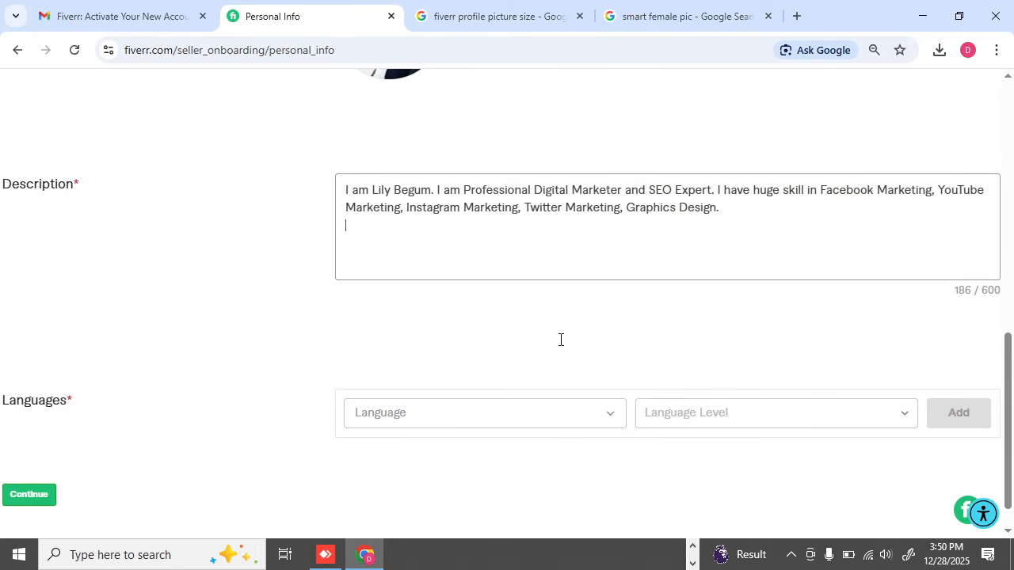
pyautogui.scroll(-1, 559, 342)
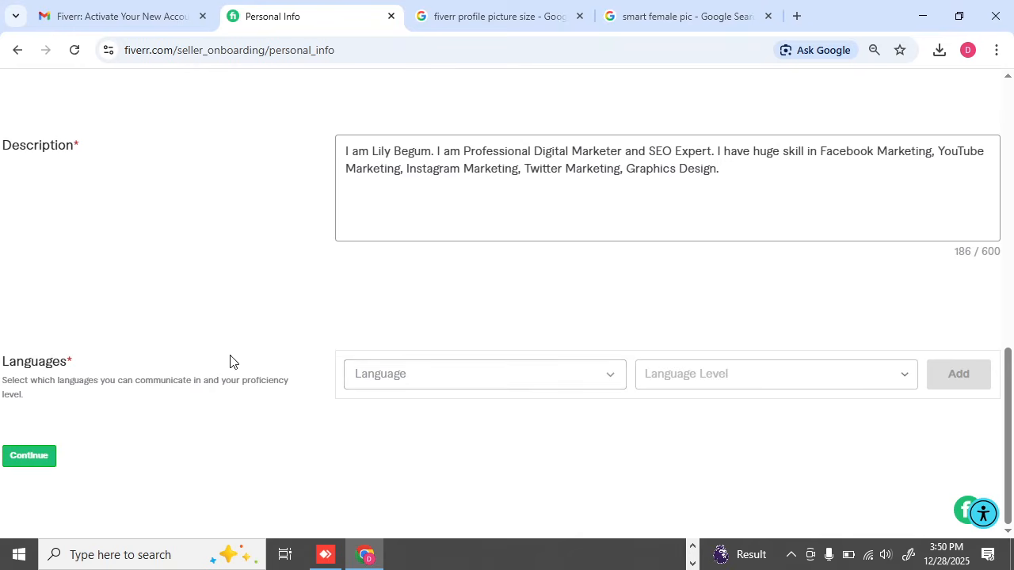
pyautogui.click(439, 383)
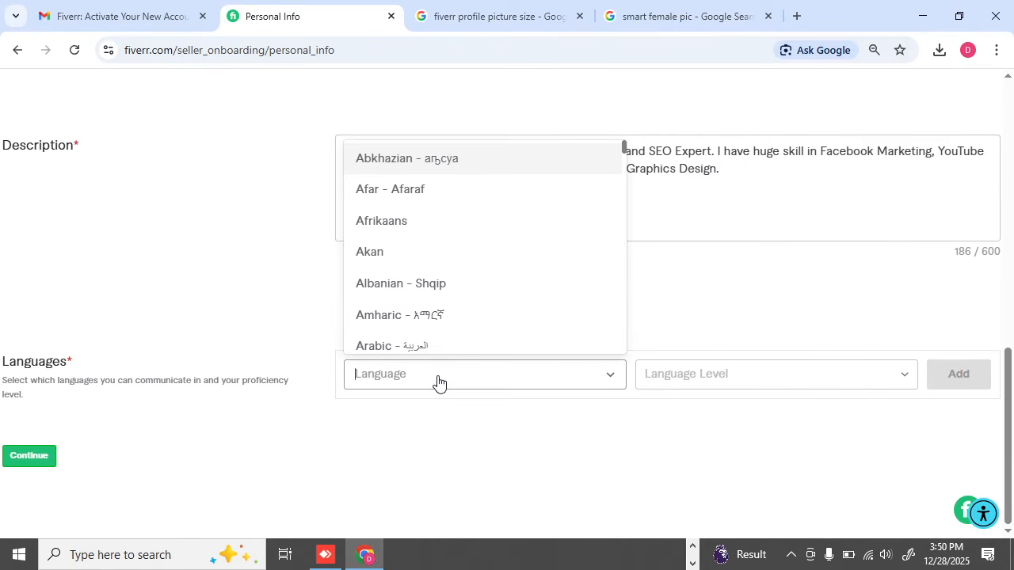
pyautogui.write('ba')
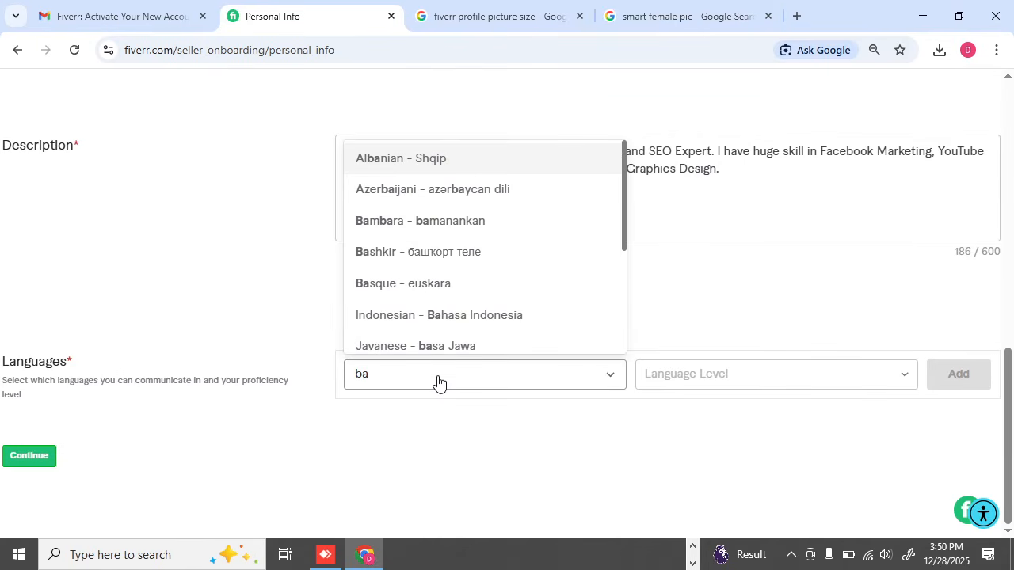
pyautogui.write('n')
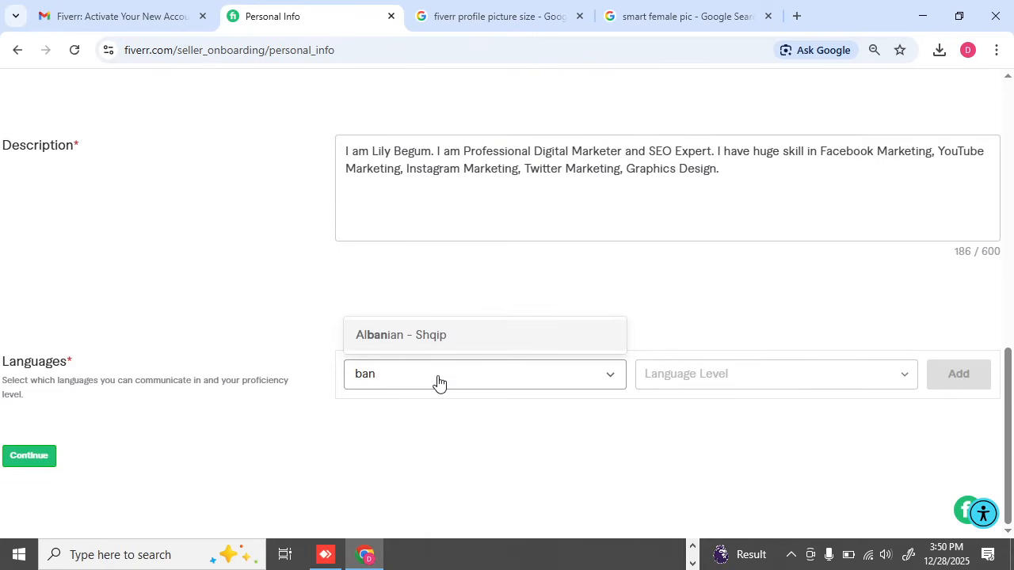
pyautogui.press('BackSpace')
pyautogui.press('BackSpace')
pyautogui.press('BackSpace')
pyautogui.write('Ha')
pyautogui.press('BackSpace')
pyautogui.press('BackSpace')
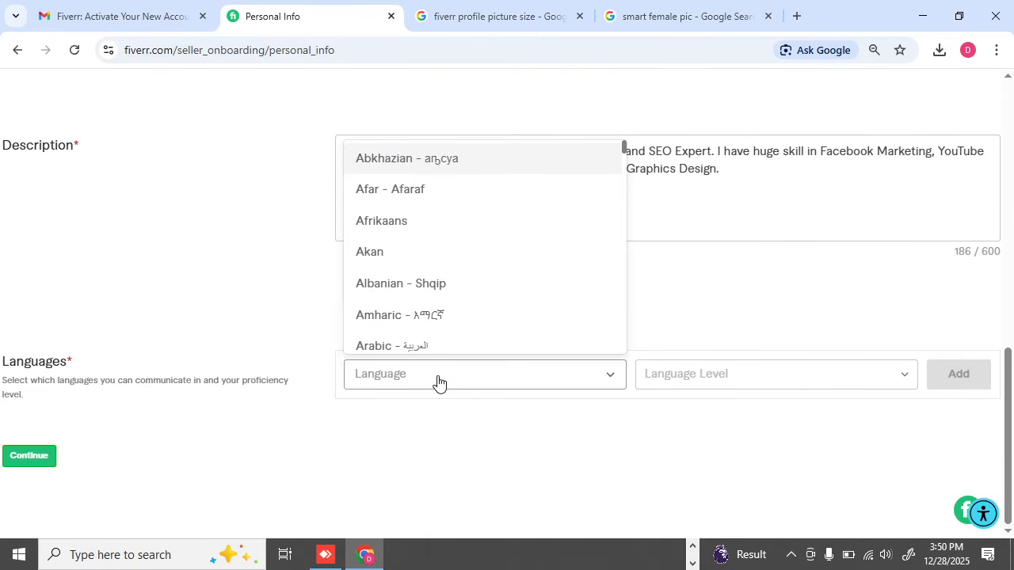
# Search the profile's language options for "Bangla".
pyautogui.write('Ban')
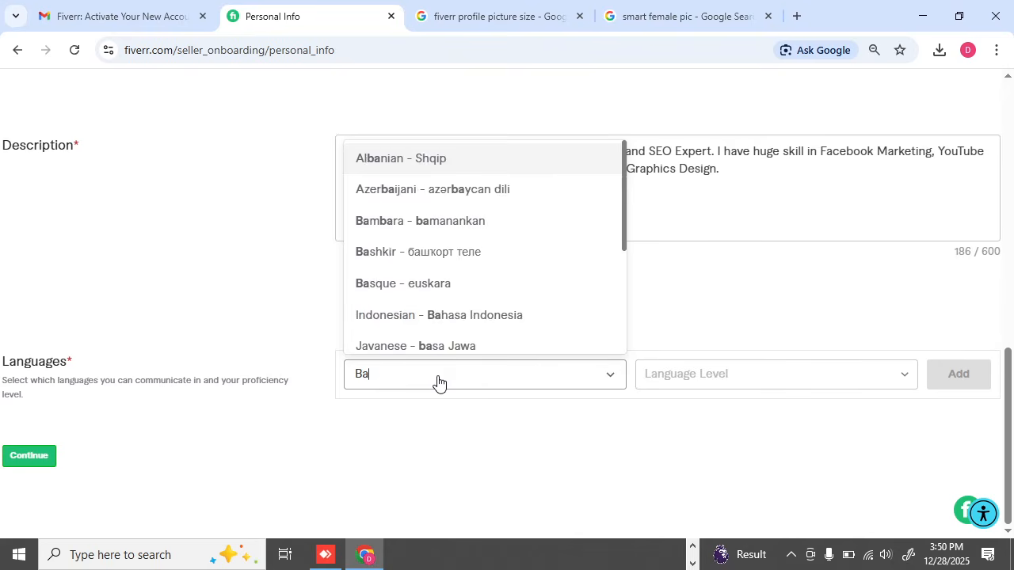
pyautogui.press('BackSpace')
pyautogui.press('BackSpace')
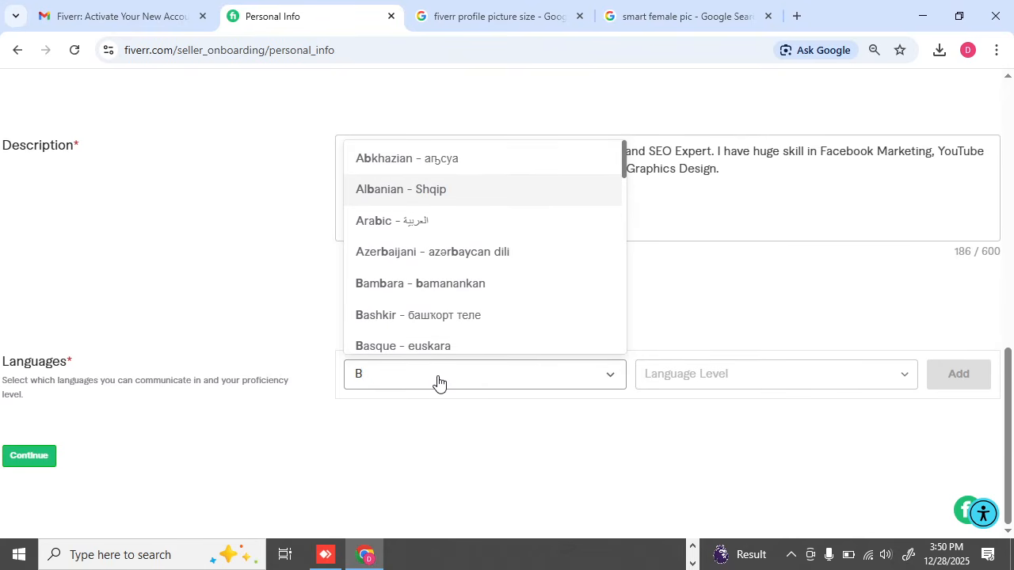
pyautogui.write('angl')
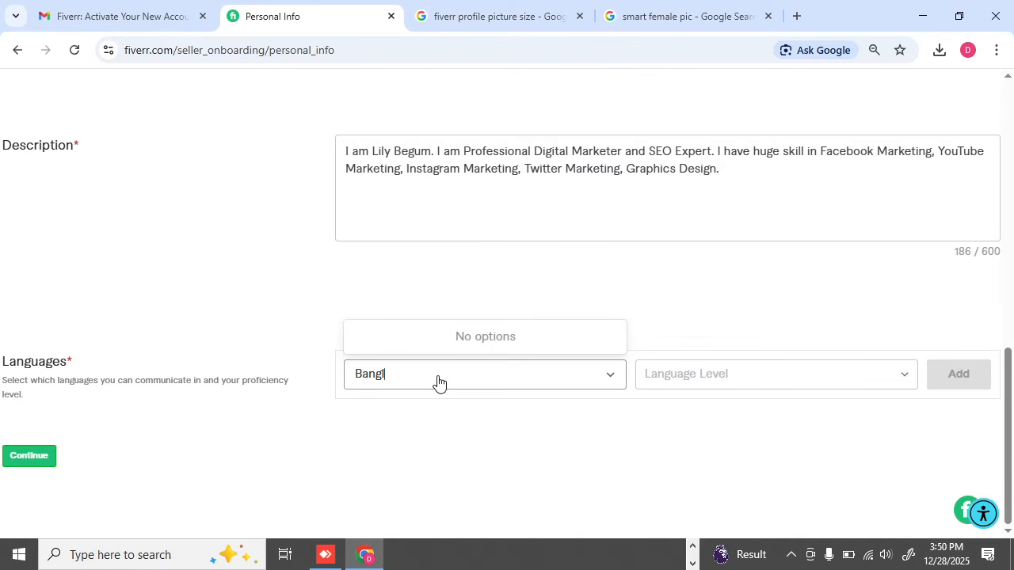
pyautogui.write('adesh')
pyautogui.click(489, 377)
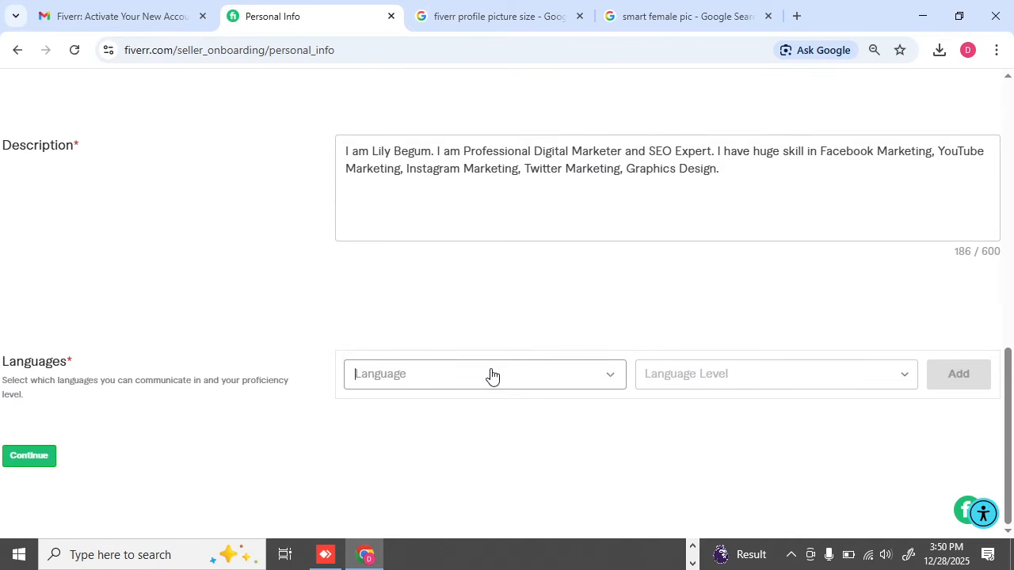
# Look through the profile's language options under A and B for the Bangla entry.
pyautogui.click(535, 377)
pyautogui.scroll(-7, 414, 221)
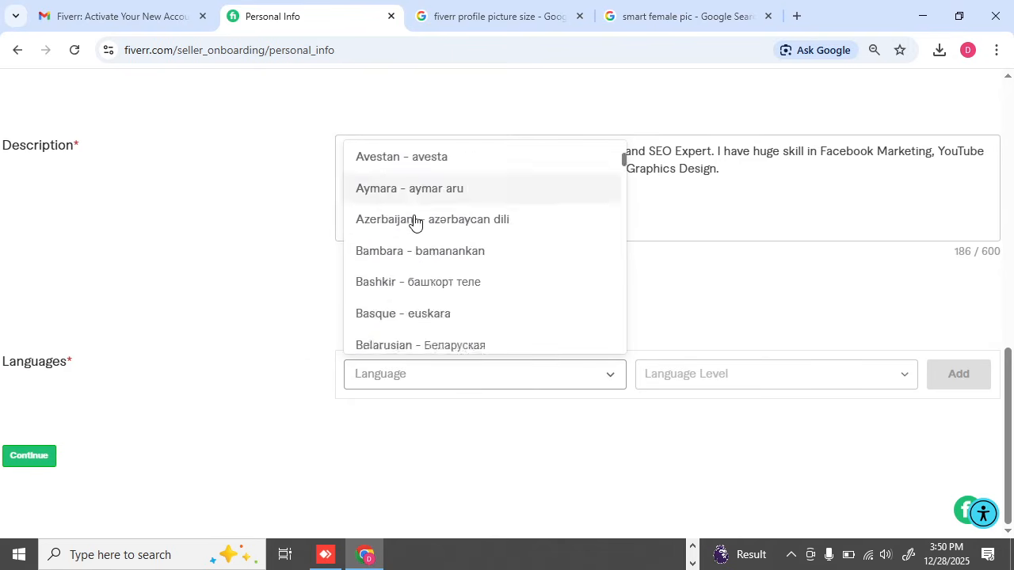
pyautogui.scroll(3, 414, 222)
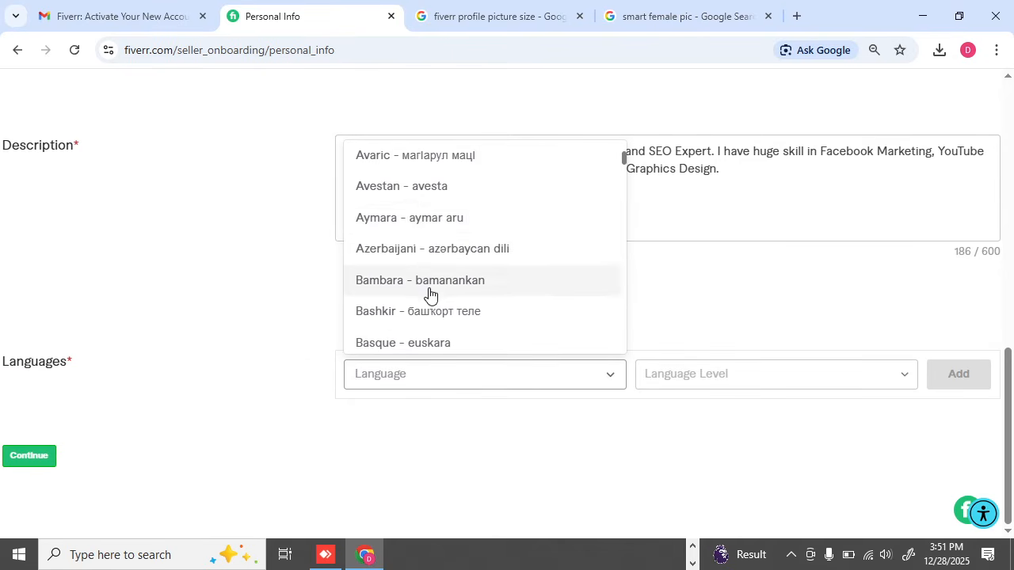
pyautogui.scroll(-1, 429, 294)
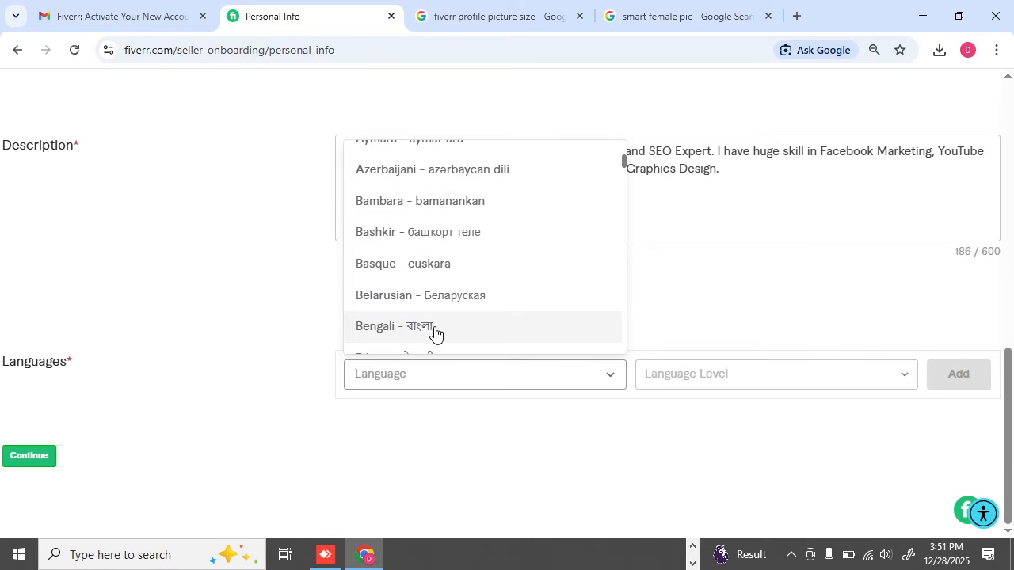
pyautogui.scroll(-2, 435, 333)
pyautogui.scroll(-2, 437, 323)
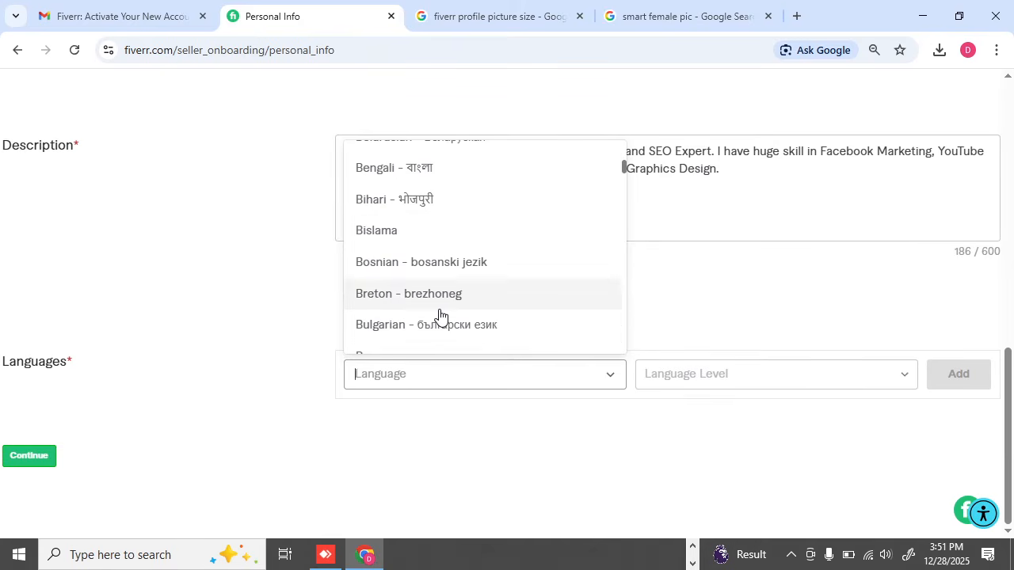
pyautogui.scroll(-1, 441, 331)
pyautogui.scroll(5, 441, 331)
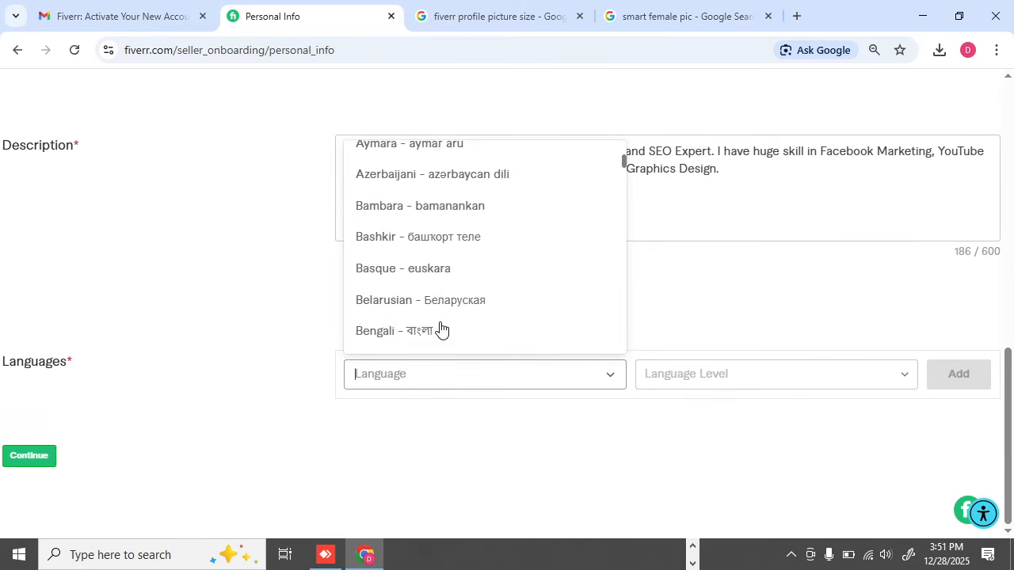
pyautogui.scroll(3, 438, 331)
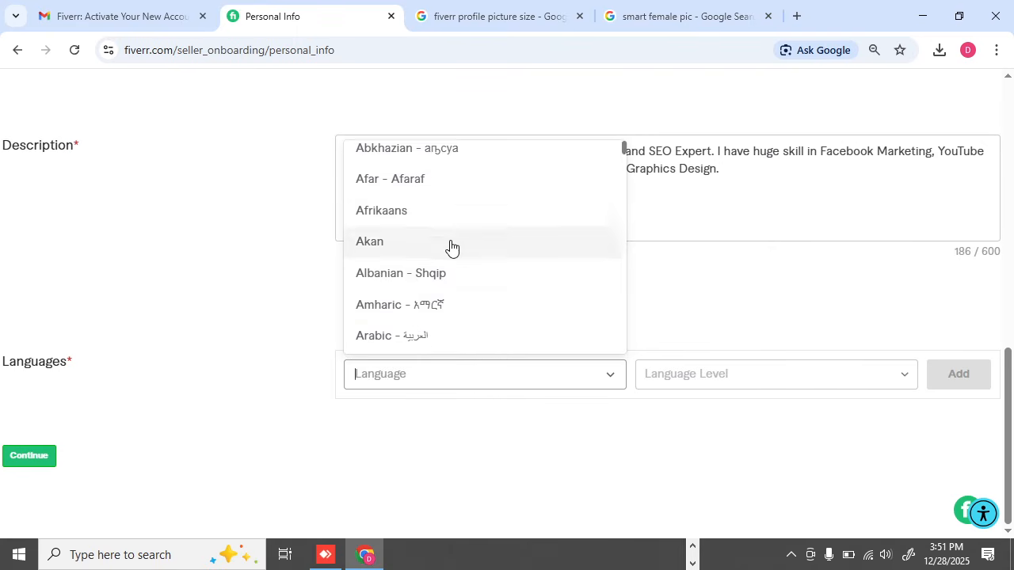
pyautogui.scroll(-2, 449, 249)
pyautogui.scroll(-2, 434, 291)
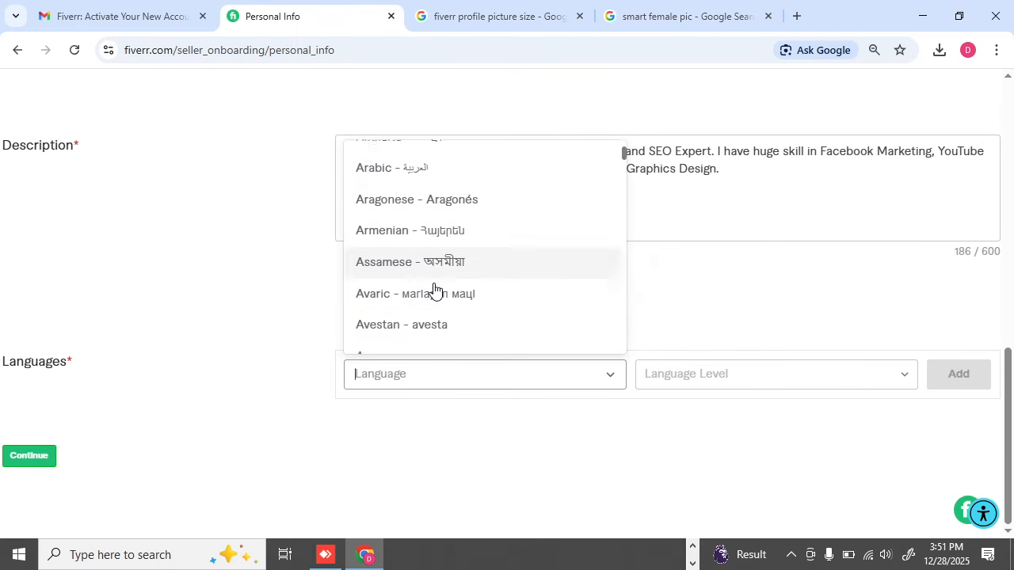
pyautogui.scroll(5, 422, 313)
pyautogui.scroll(2, 411, 349)
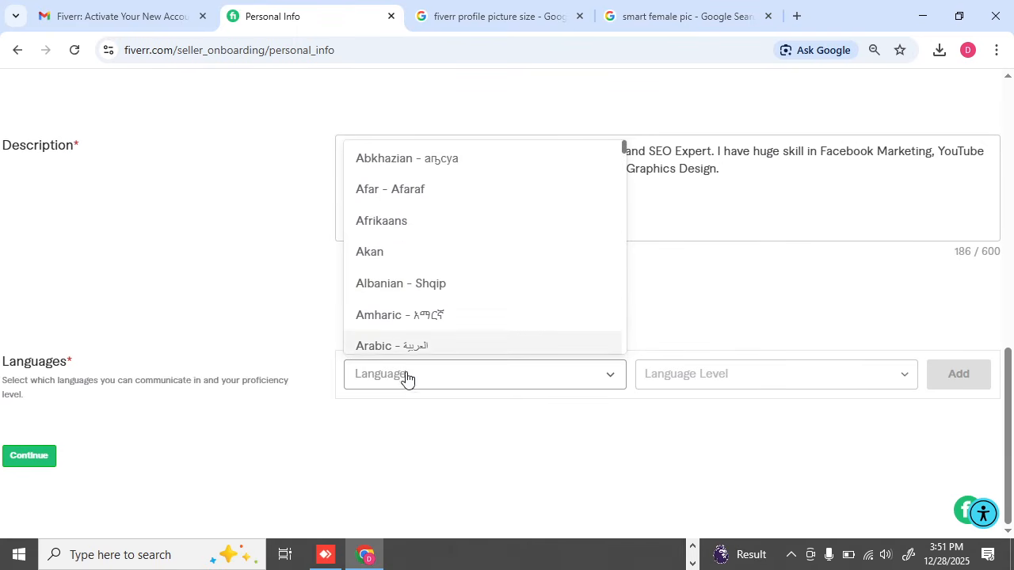
# Search the language options for "bangla", shorten the search to "ba" and look through the matches.
pyautogui.click(406, 385)
pyautogui.write('bangla')
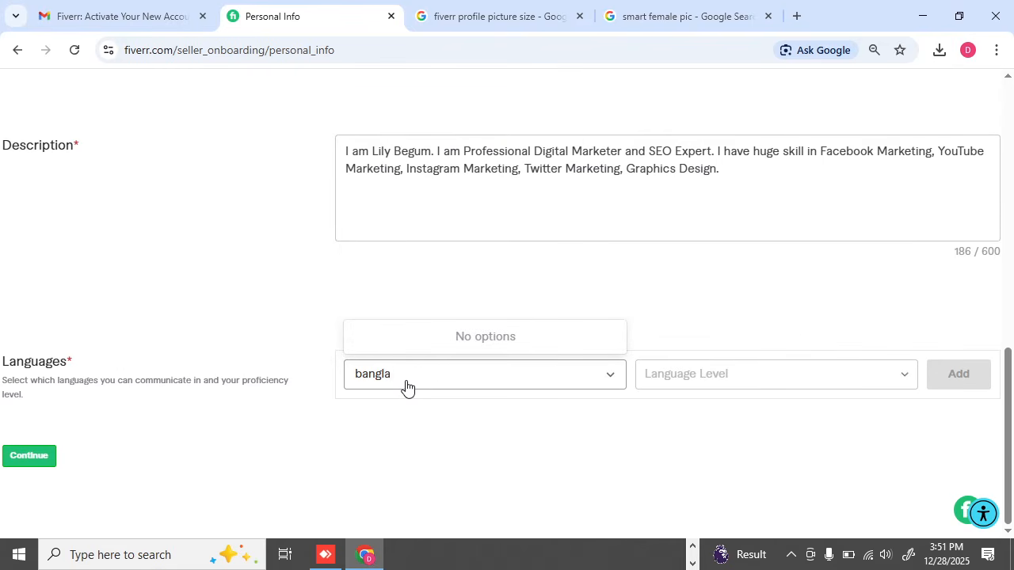
pyautogui.press('BackSpace')
pyautogui.press('BackSpace')
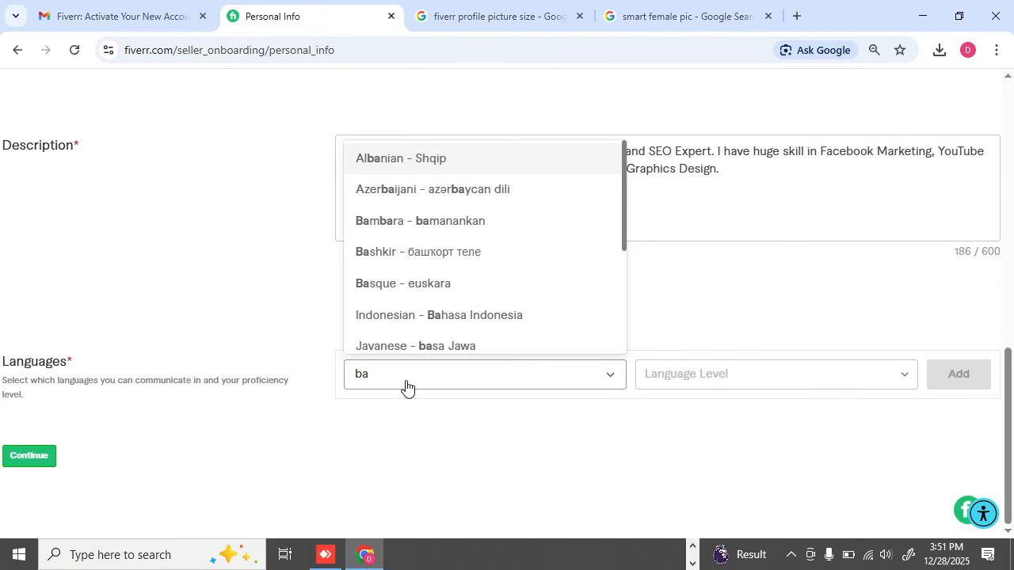
pyautogui.scroll(-1, 400, 294)
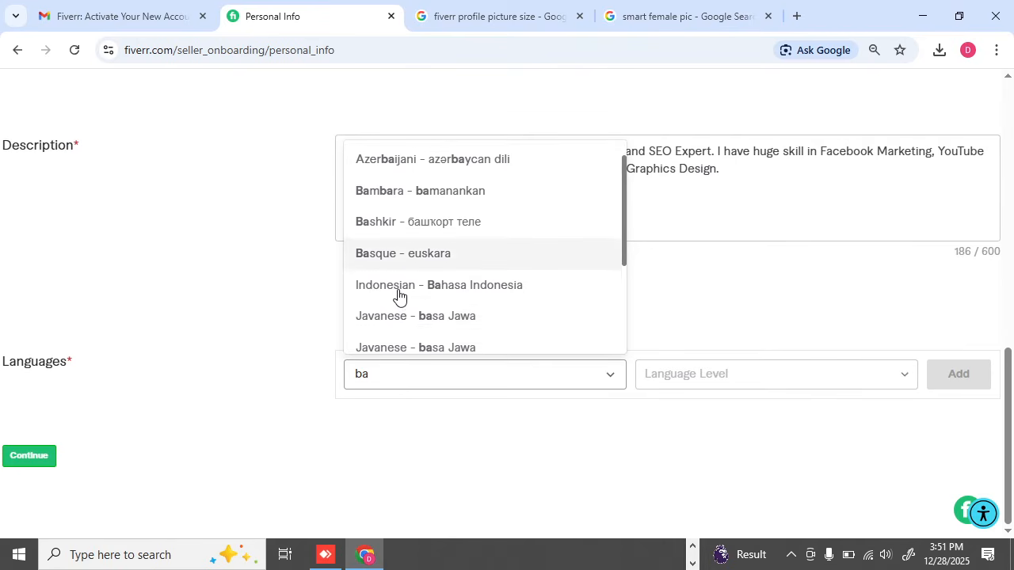
pyautogui.scroll(1, 408, 295)
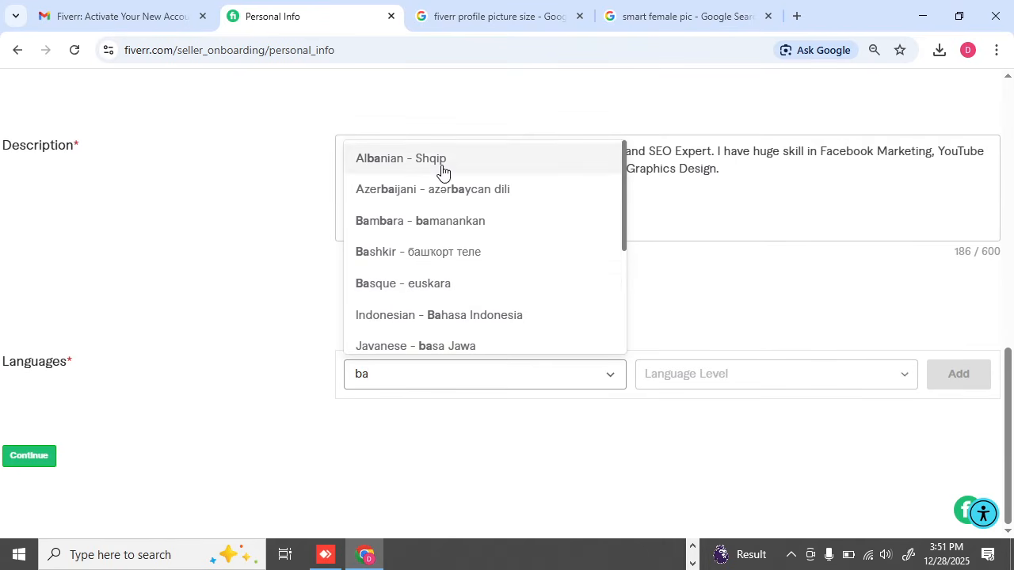
# Filter the language options by "b" and select Bengali - বাংলা as the profile language.
pyautogui.press('BackSpace')
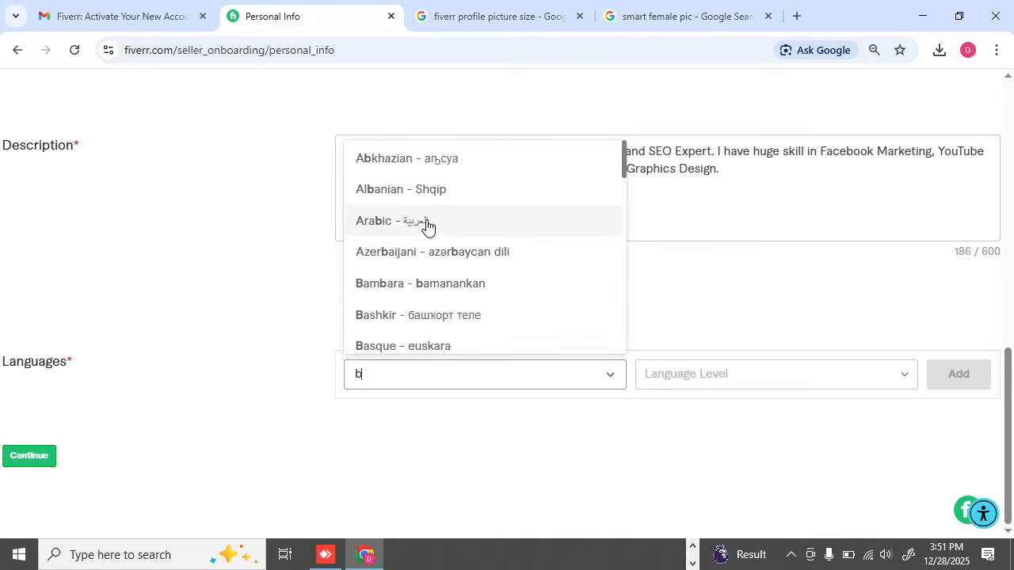
pyautogui.scroll(-2, 426, 230)
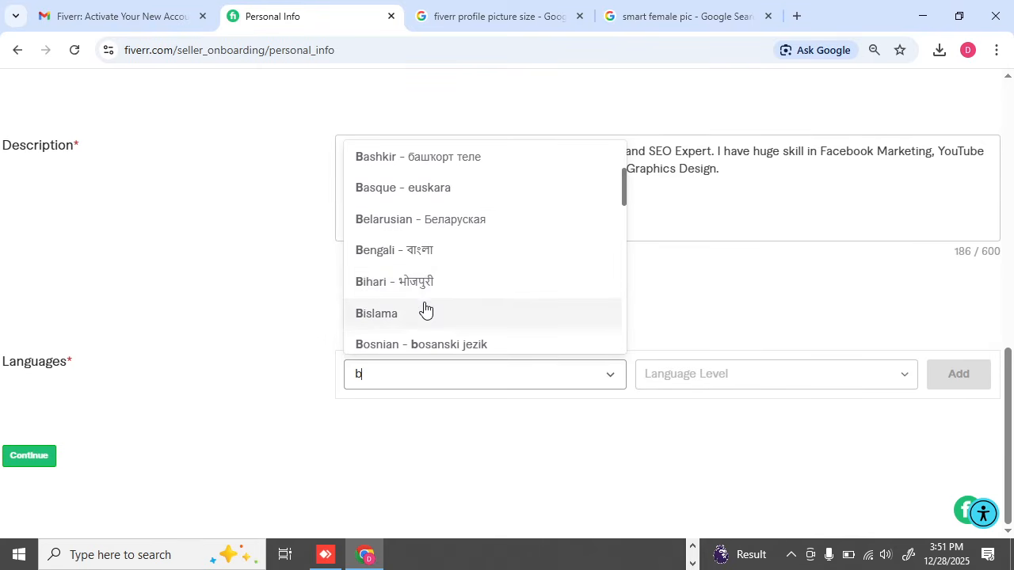
pyautogui.scroll(1, 425, 309)
pyautogui.scroll(1, 425, 309)
pyautogui.scroll(-2, 425, 308)
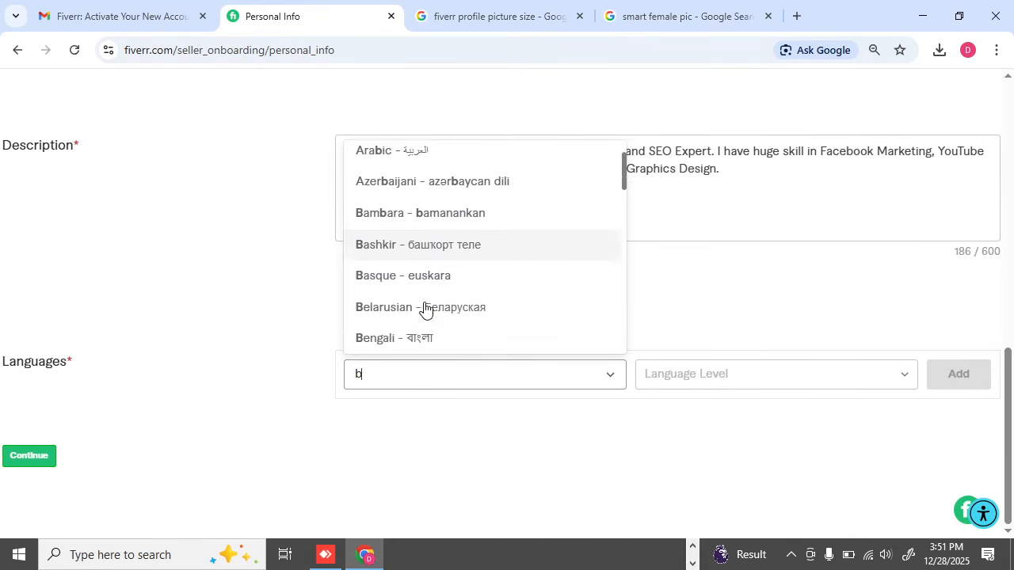
pyautogui.click(443, 247)
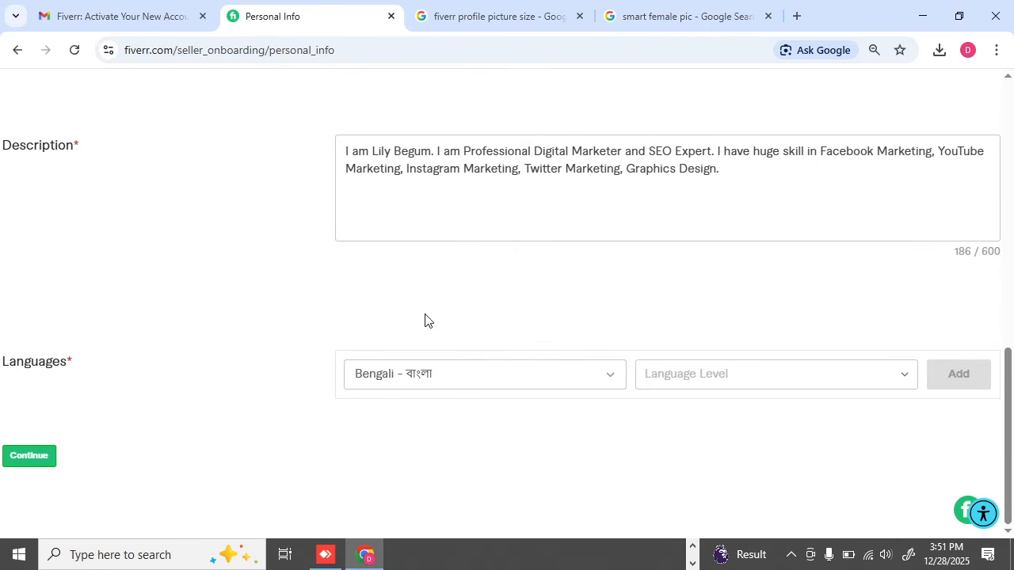
# Set the Bengali language level to Native/Bilingual and add the entry to the profile's languages.
pyautogui.click(780, 377)
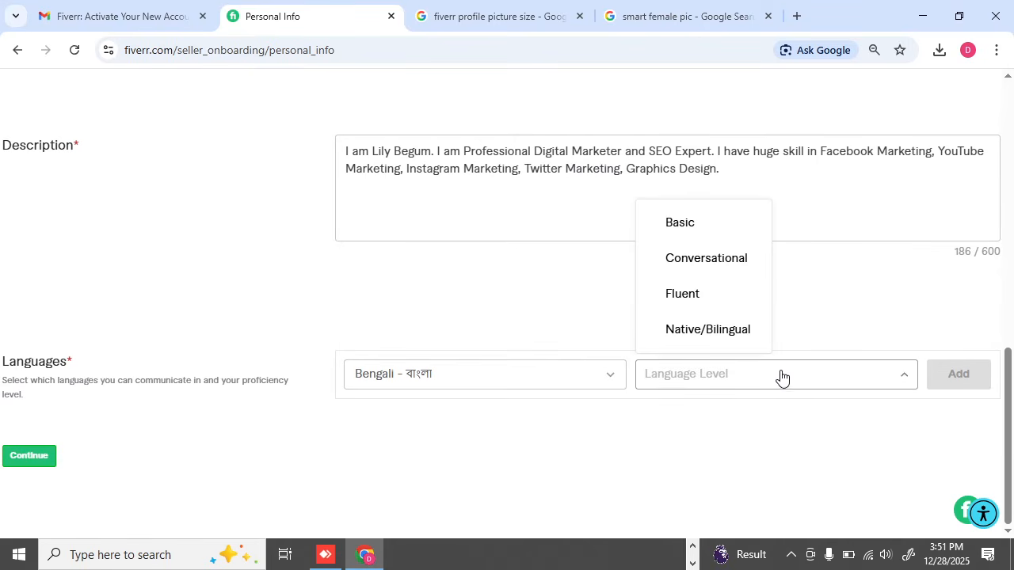
pyautogui.click(724, 343)
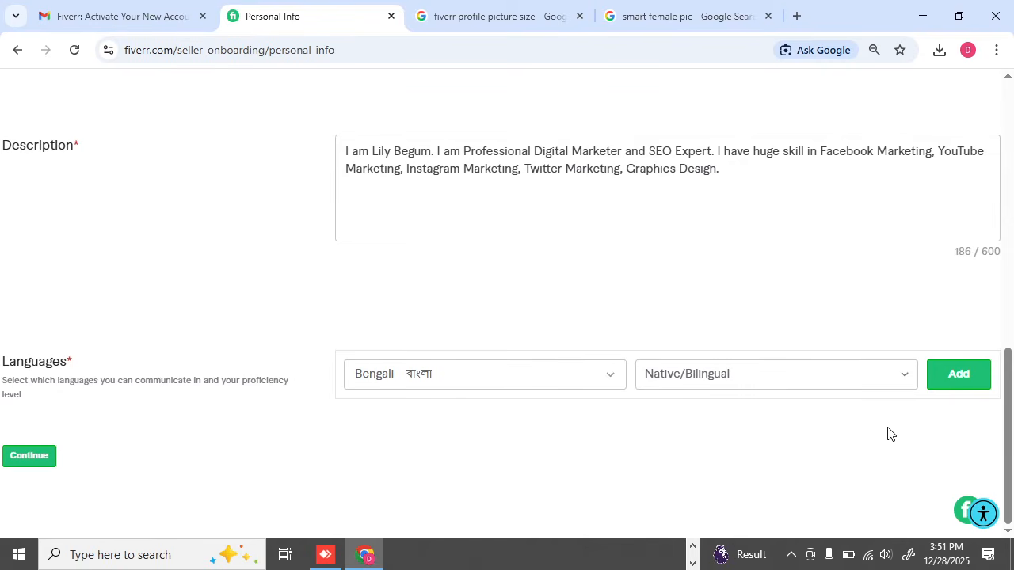
pyautogui.click(957, 388)
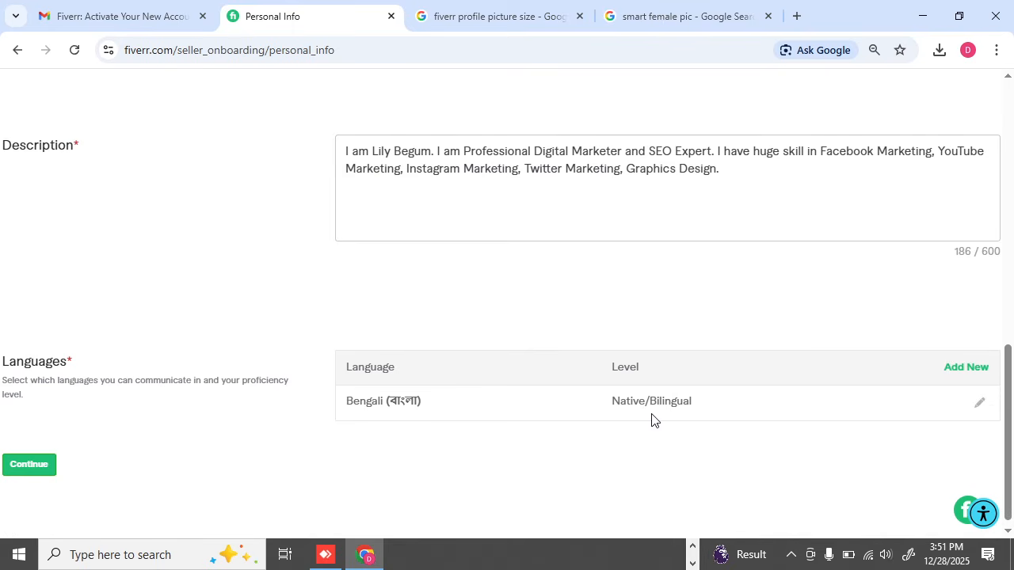
# Add English with the level Fluent as a second language on the profile.
pyautogui.scroll(2, 124, 265)
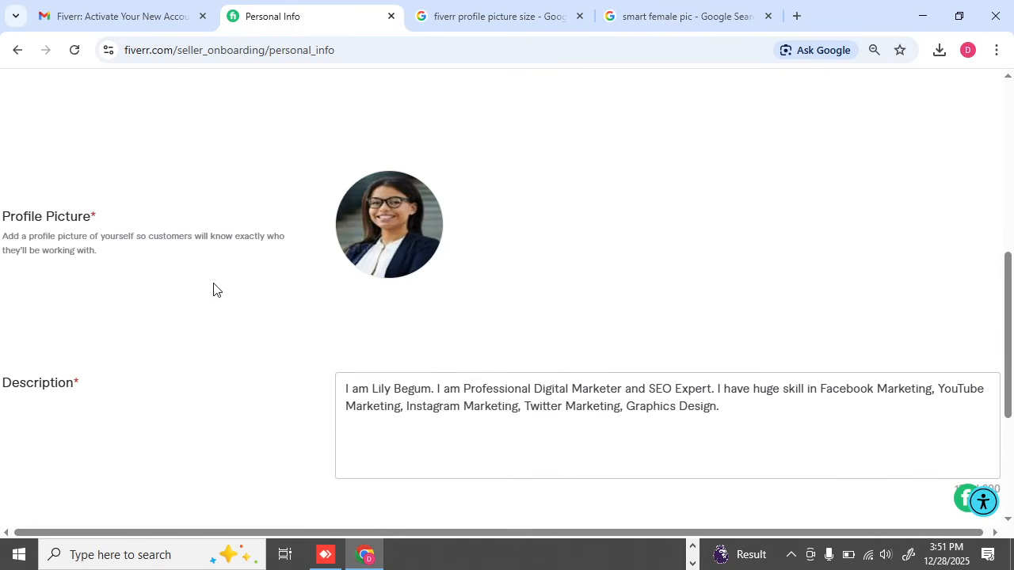
pyautogui.scroll(-2, 544, 347)
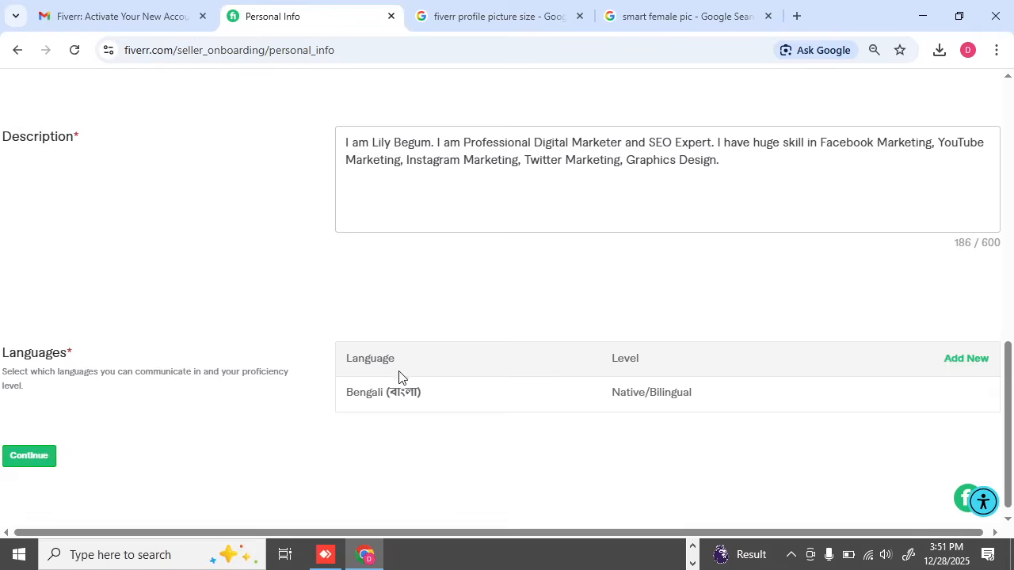
pyautogui.click(953, 366)
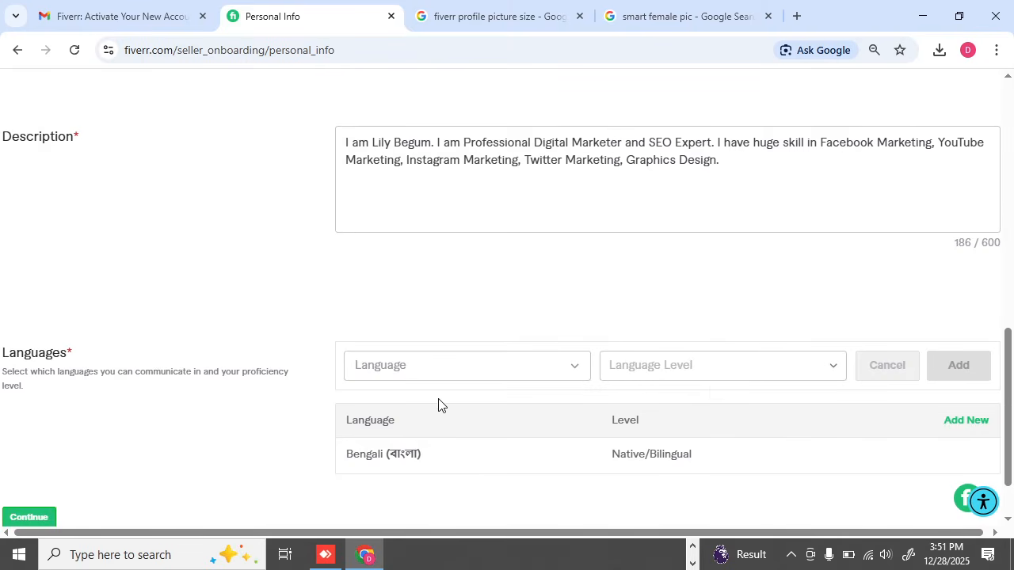
pyautogui.click(442, 370)
pyautogui.write('engl')
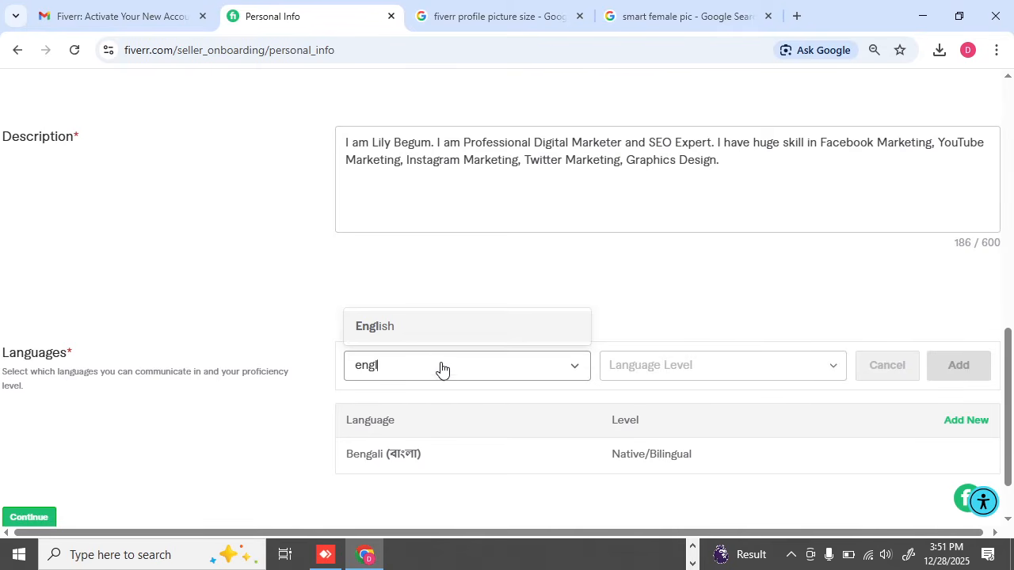
pyautogui.click(430, 331)
pyautogui.click(687, 368)
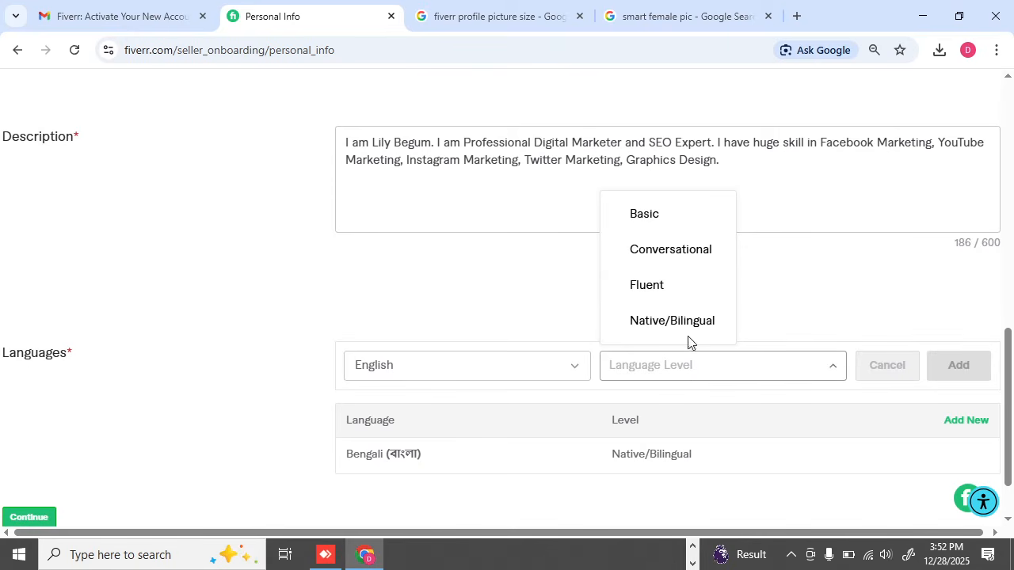
pyautogui.click(644, 289)
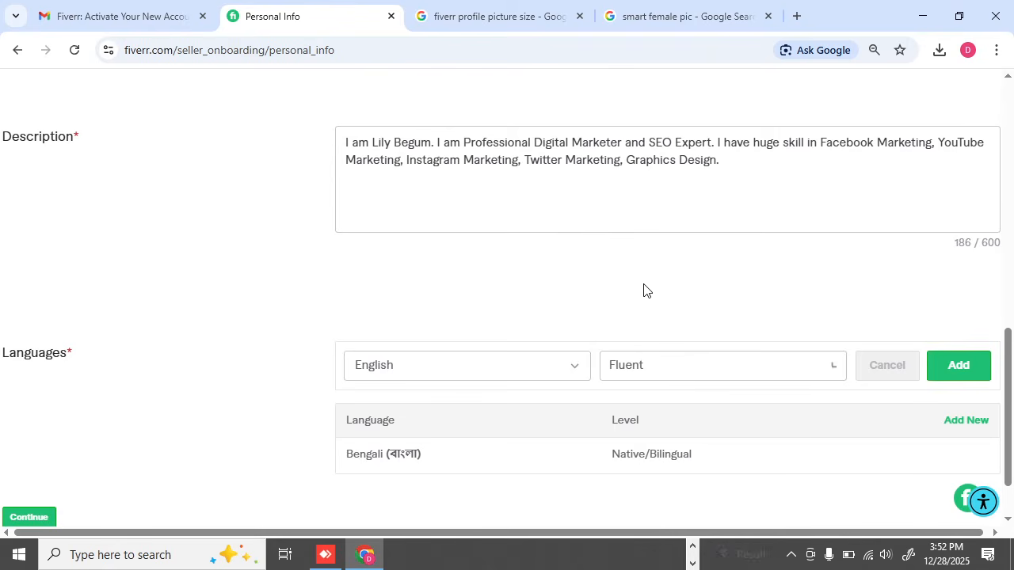
pyautogui.click(953, 369)
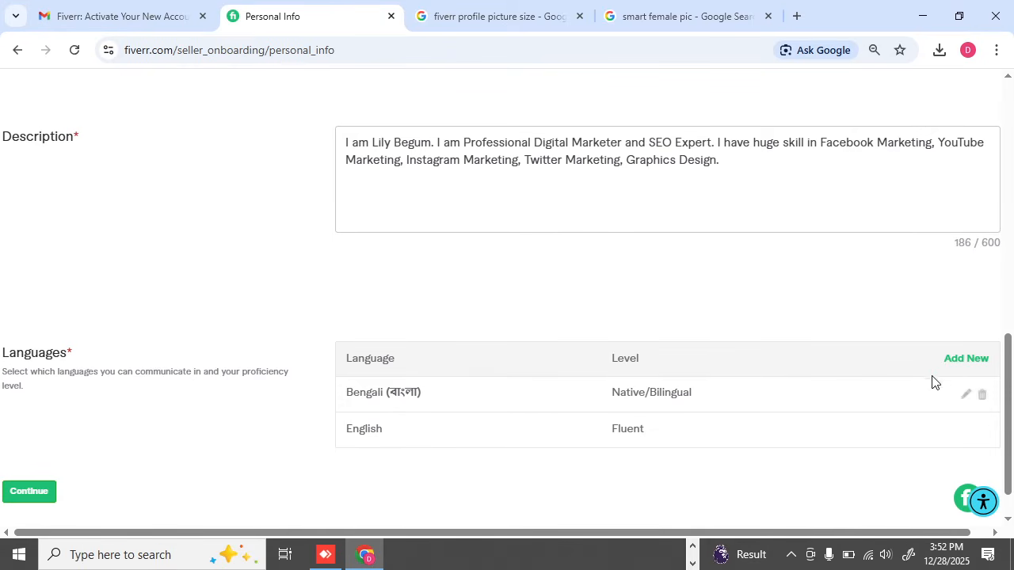
# Start a third language entry on the profile and search its options for "spa".
pyautogui.click(965, 368)
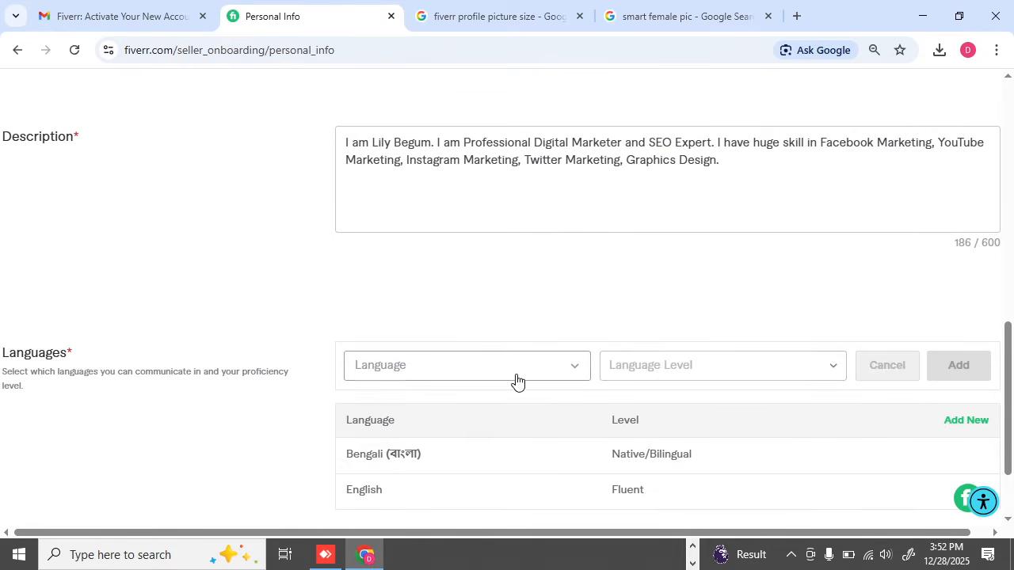
pyautogui.click(498, 379)
pyautogui.write('spa')
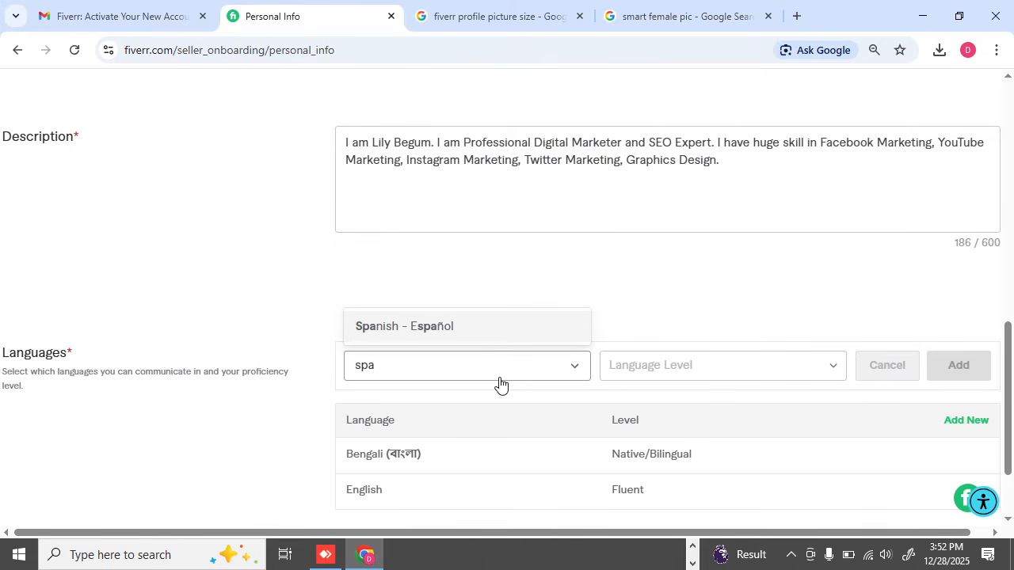
# Select Spanish - Español as the third profile language and set its level to Conversational.
pyautogui.press('BackSpace')
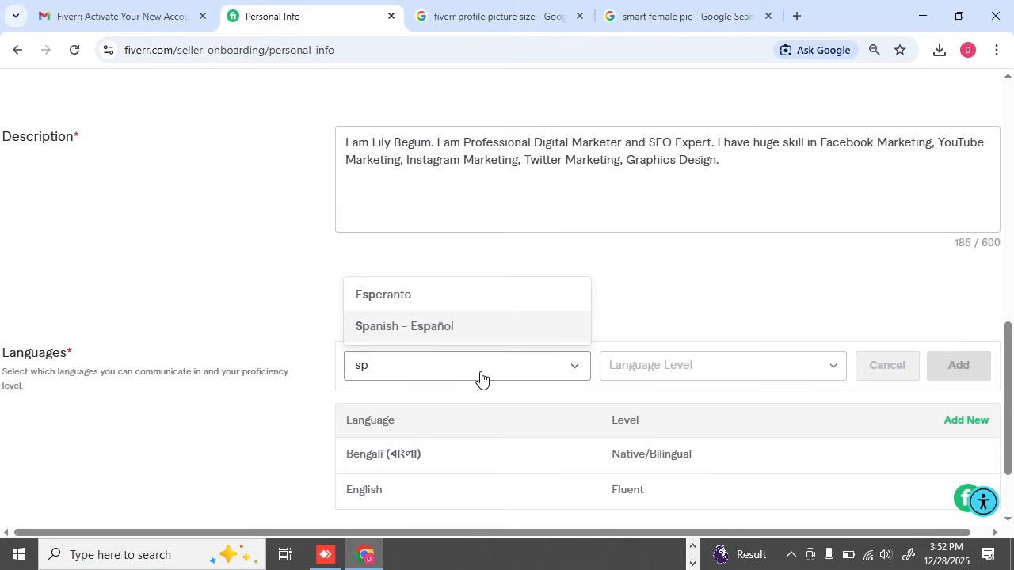
pyautogui.press('BackSpace')
pyautogui.scroll(-6, 425, 234)
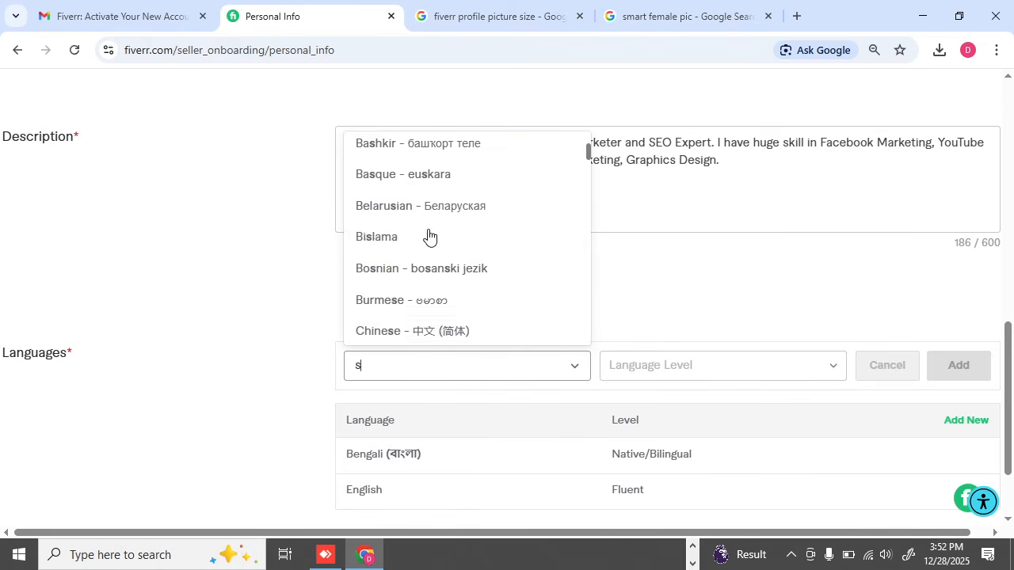
pyautogui.scroll(-7, 428, 234)
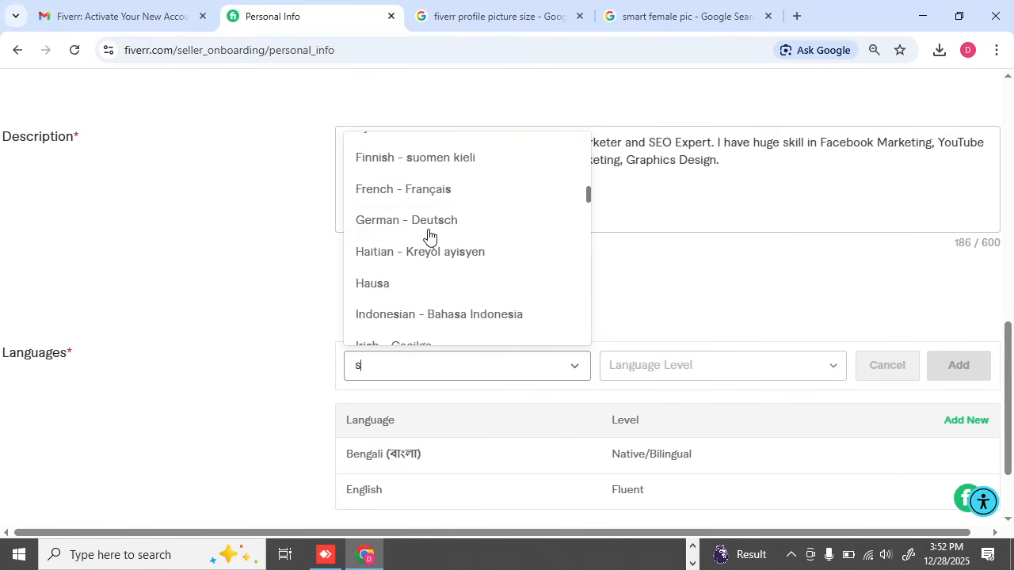
pyautogui.scroll(-10, 428, 235)
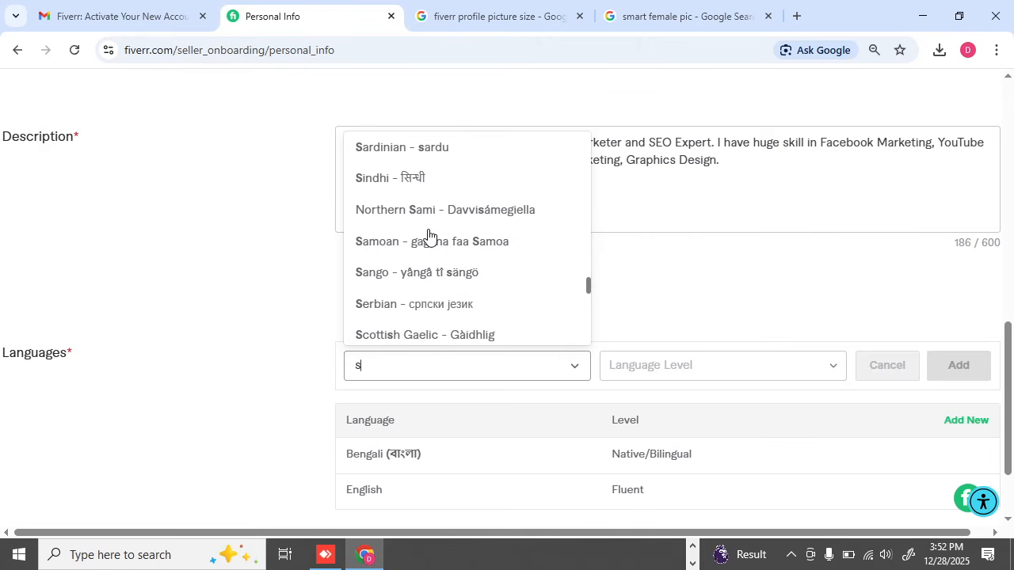
pyautogui.scroll(1, 426, 238)
pyautogui.scroll(-3, 425, 238)
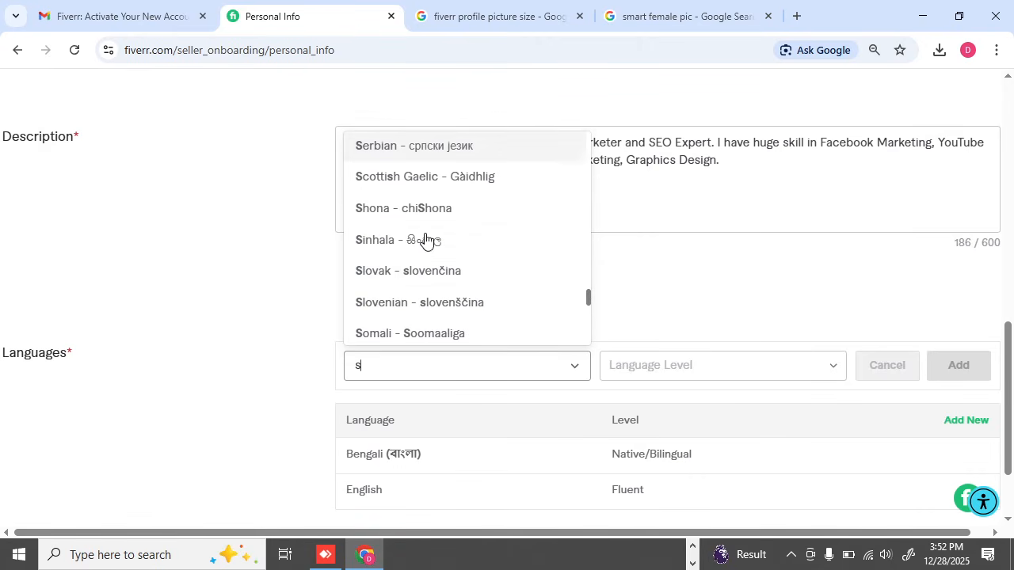
pyautogui.scroll(-2, 416, 281)
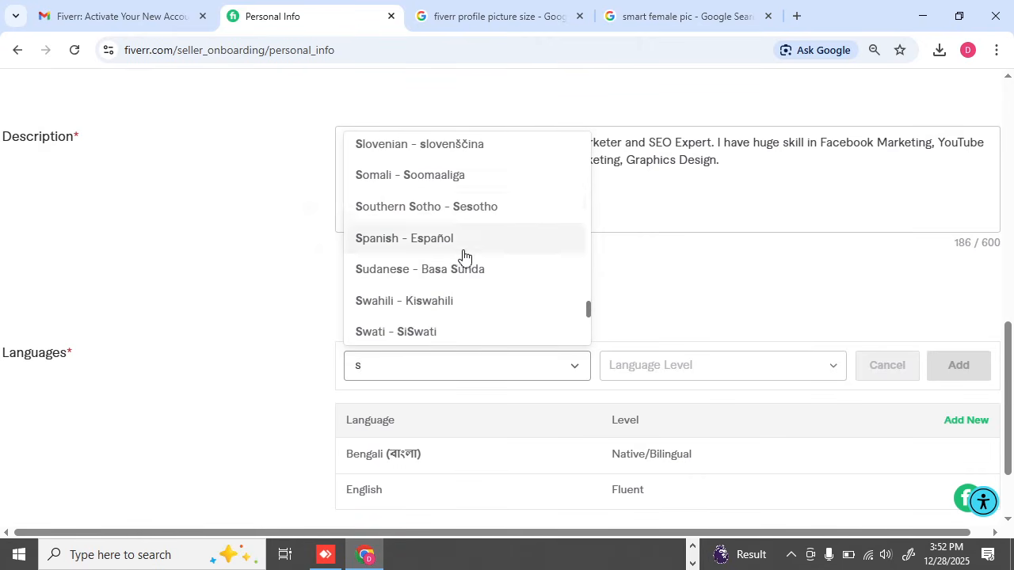
pyautogui.scroll(-3, 469, 242)
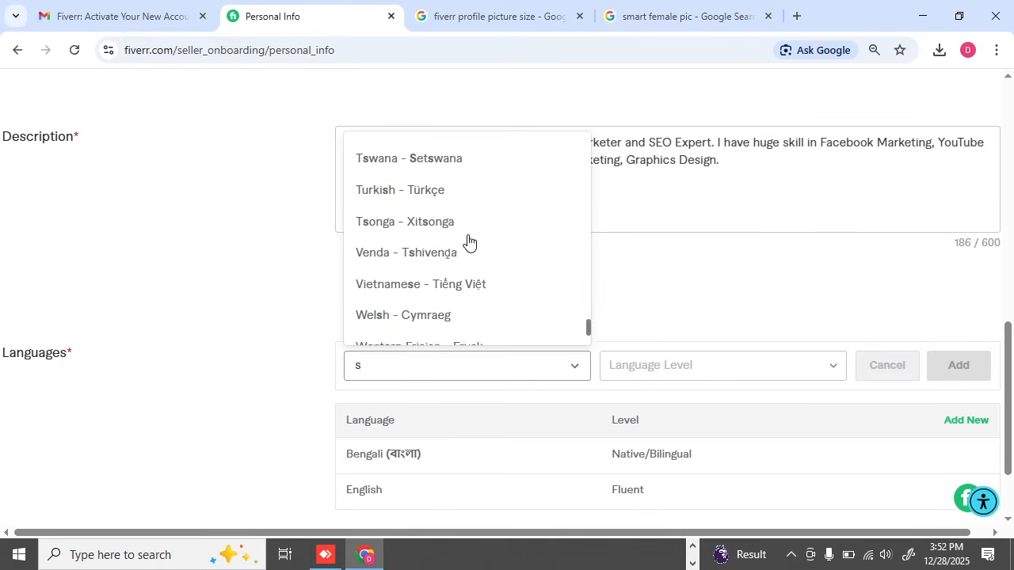
pyautogui.scroll(2, 469, 241)
pyautogui.scroll(1, 467, 242)
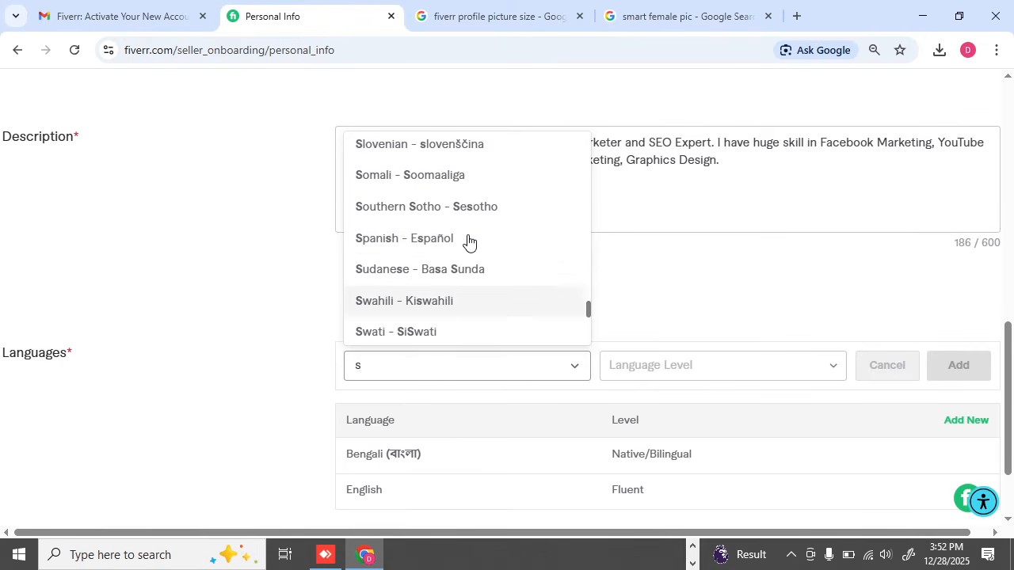
pyautogui.click(433, 239)
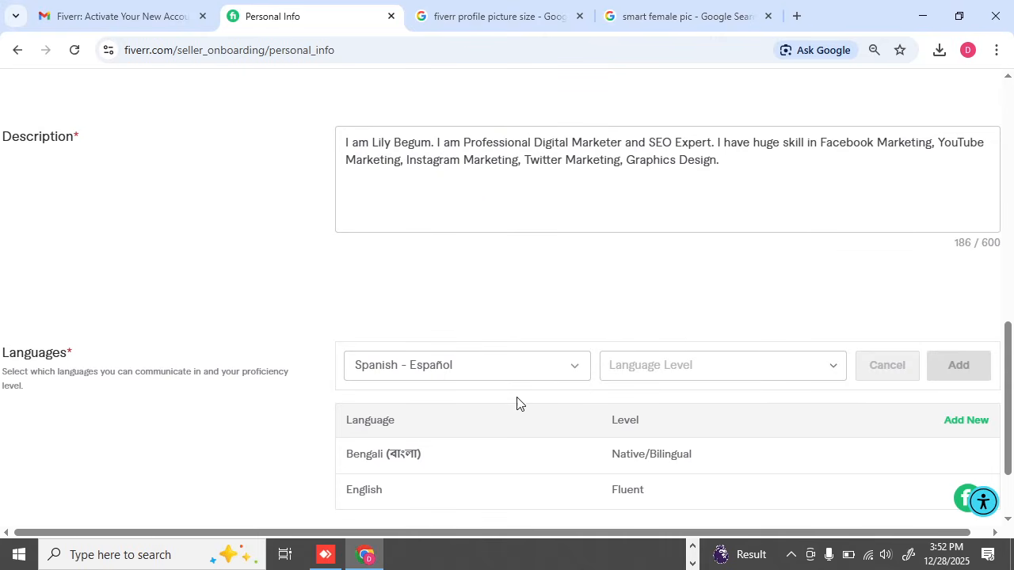
pyautogui.click(713, 370)
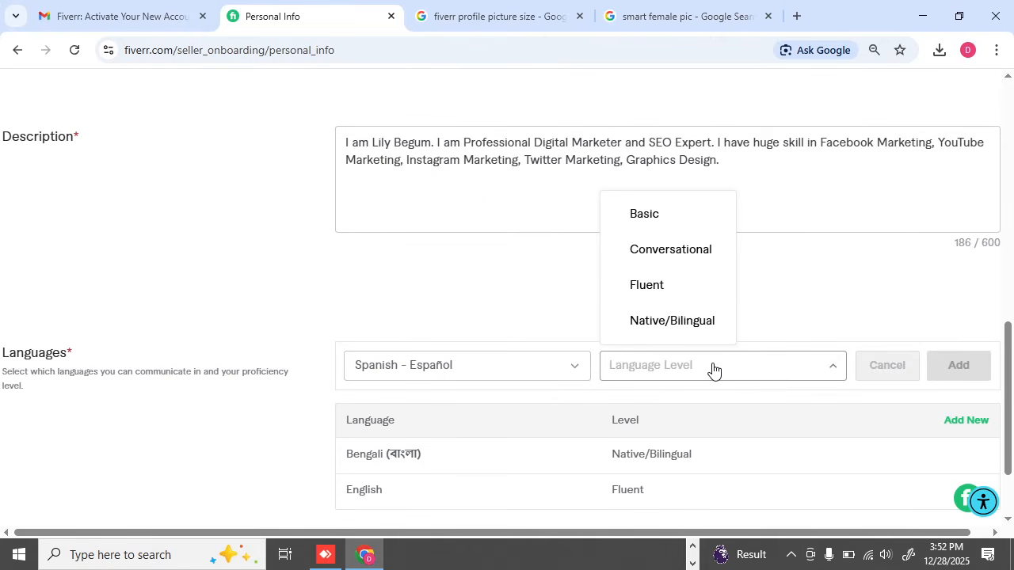
pyautogui.click(679, 256)
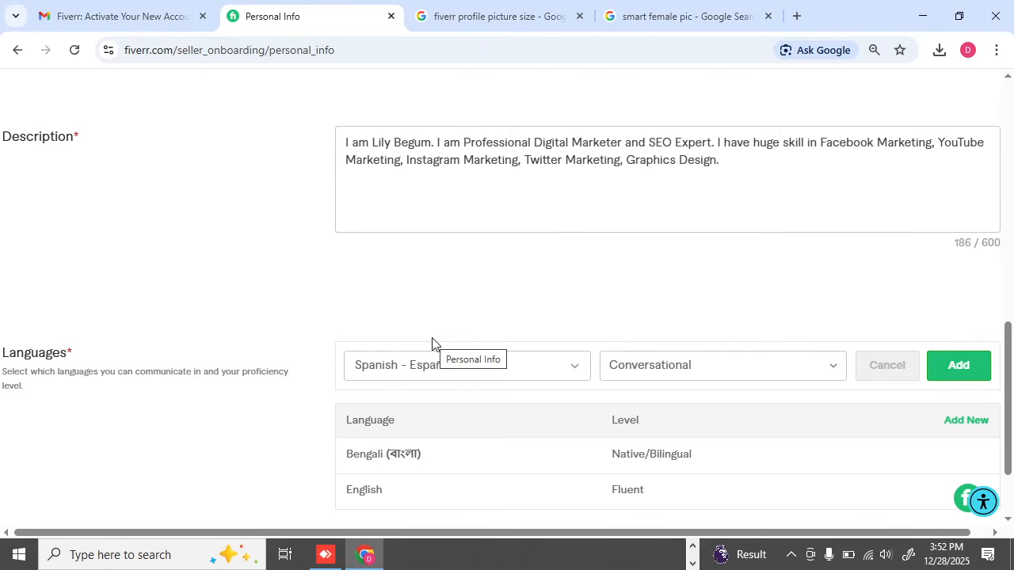
# Search Google for "google translate" in a new browser tab.
pyautogui.click(794, 16)
pyautogui.click(499, 44)
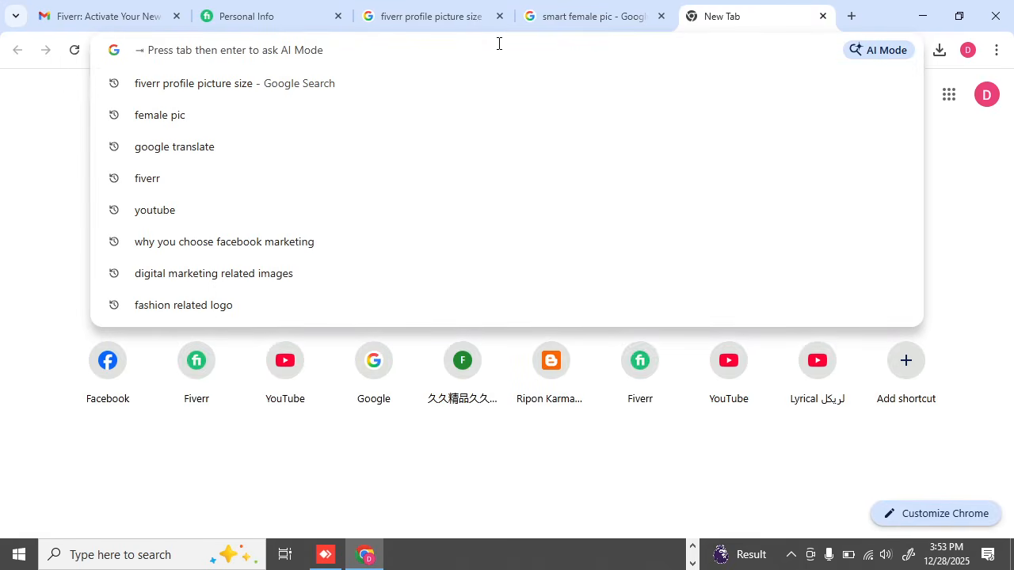
pyautogui.write('goo')
pyautogui.press('Right')
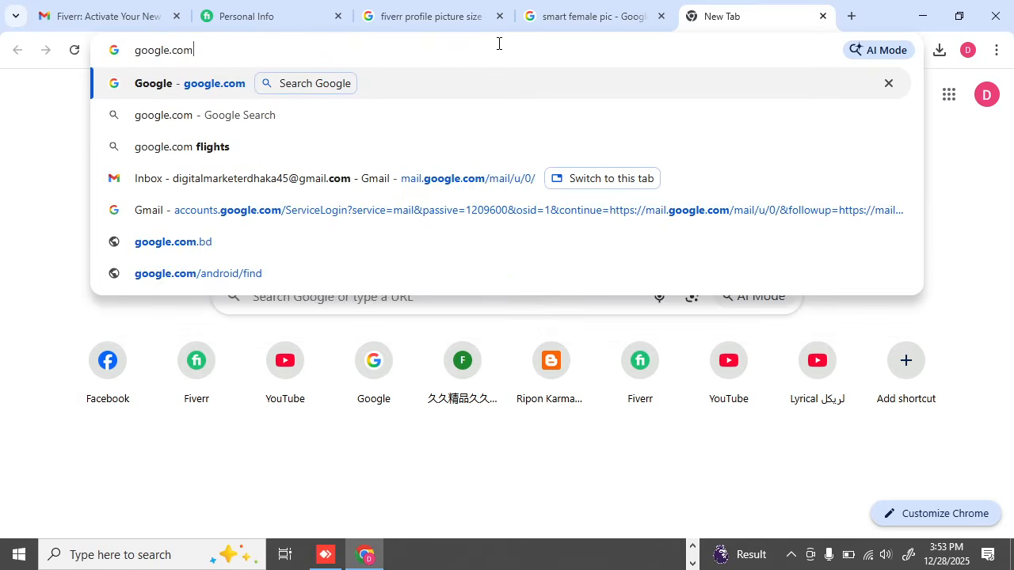
pyautogui.press('BackSpace')
pyautogui.press('BackSpace')
pyautogui.press('BackSpace')
pyautogui.press('BackSpace')
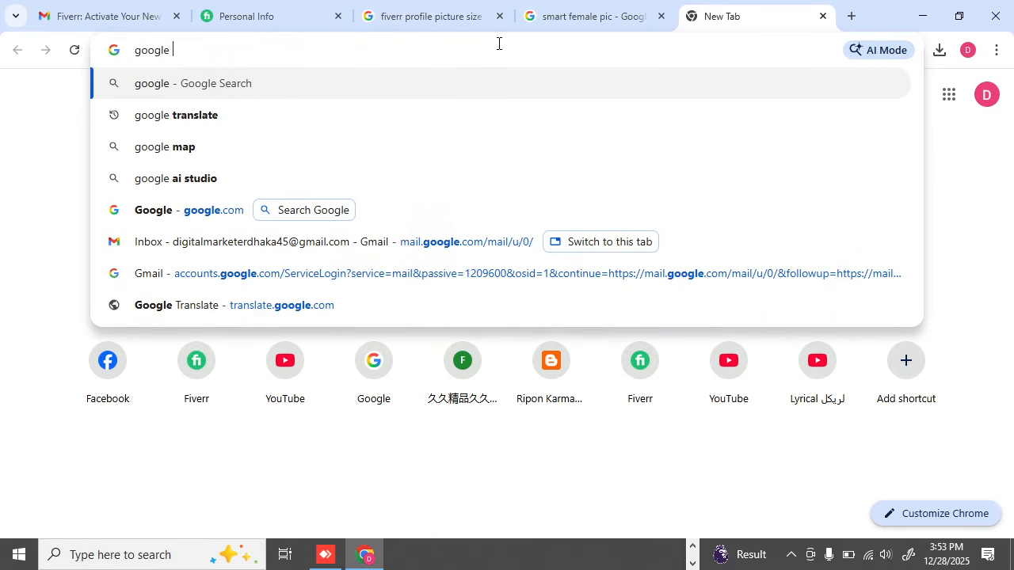
pyautogui.press('Down')
pyautogui.press('Return')
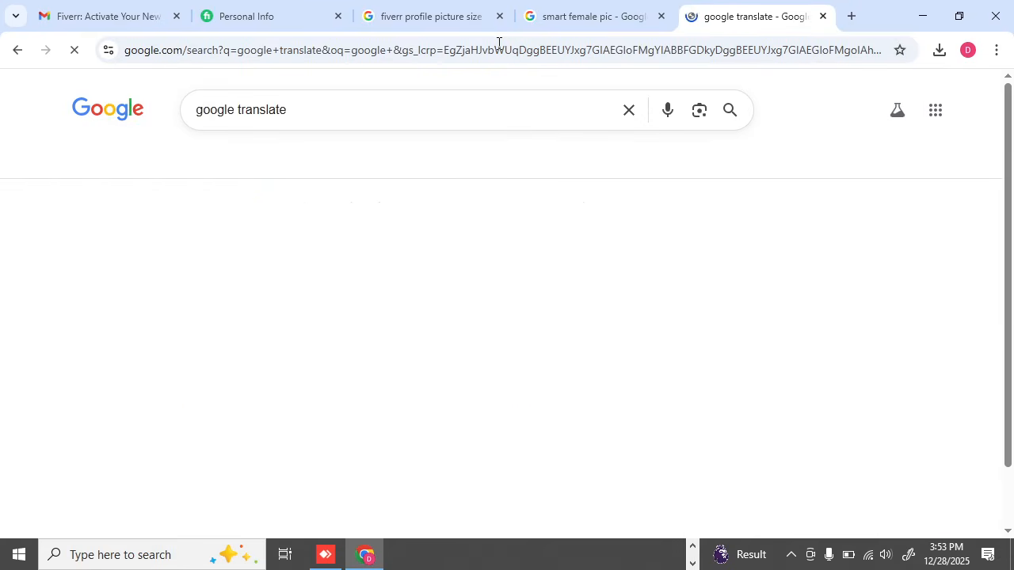
# Enter "how are you" as the text to translate.
pyautogui.click(184, 267)
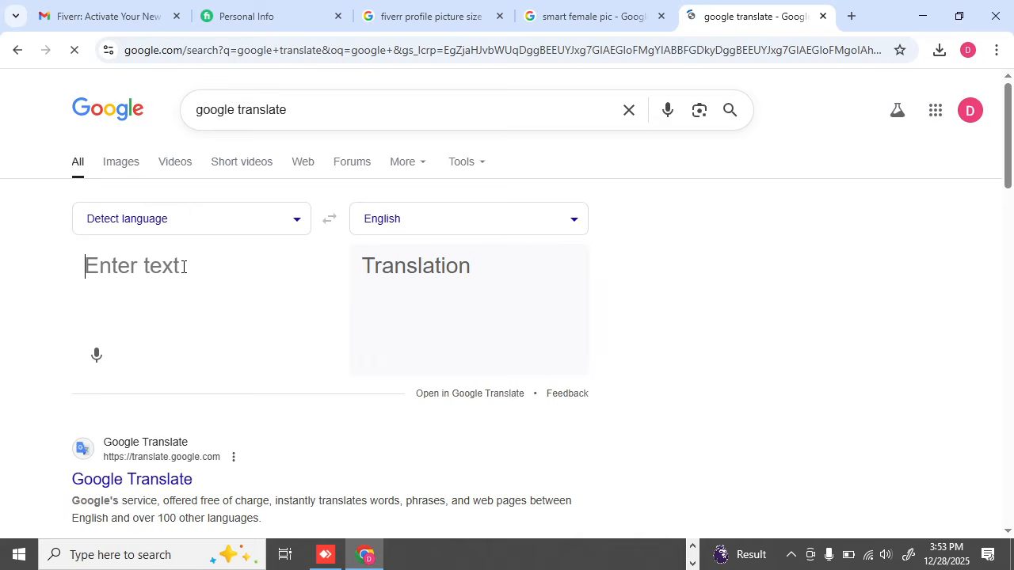
pyautogui.write('ho')
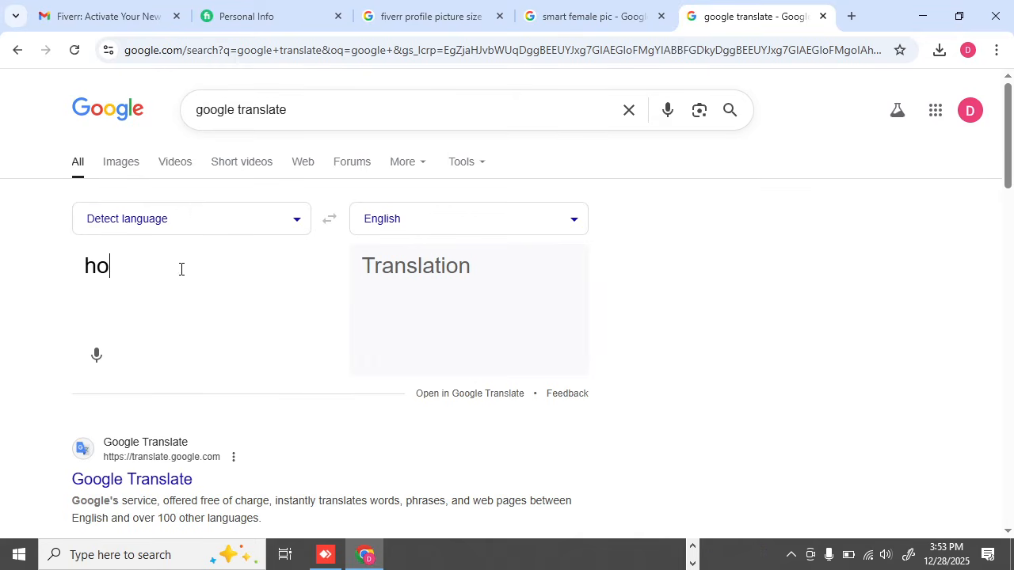
pyautogui.write('w a')
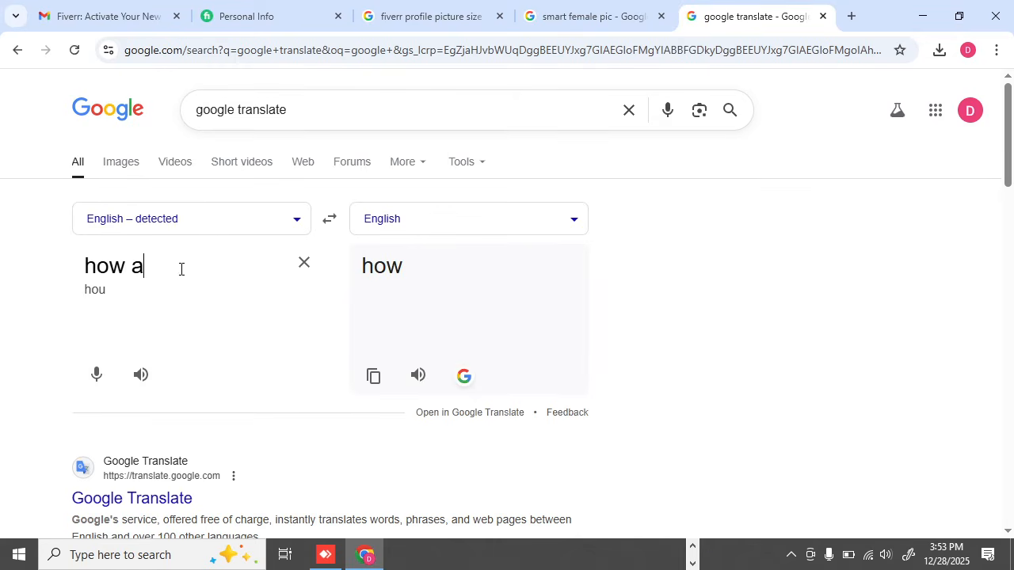
pyautogui.press('BackSpace')
pyautogui.press('BackSpace')
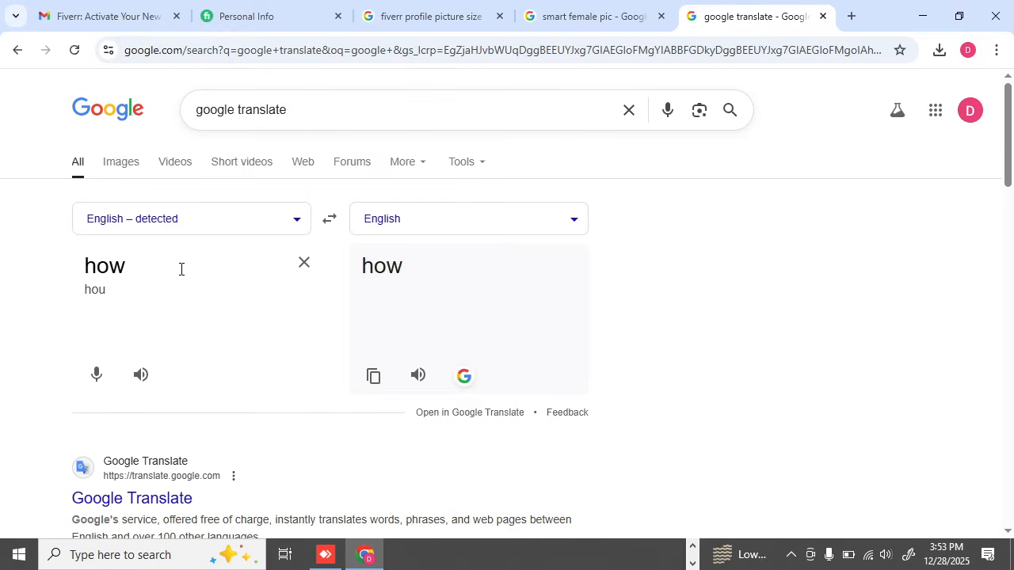
pyautogui.write('are you')
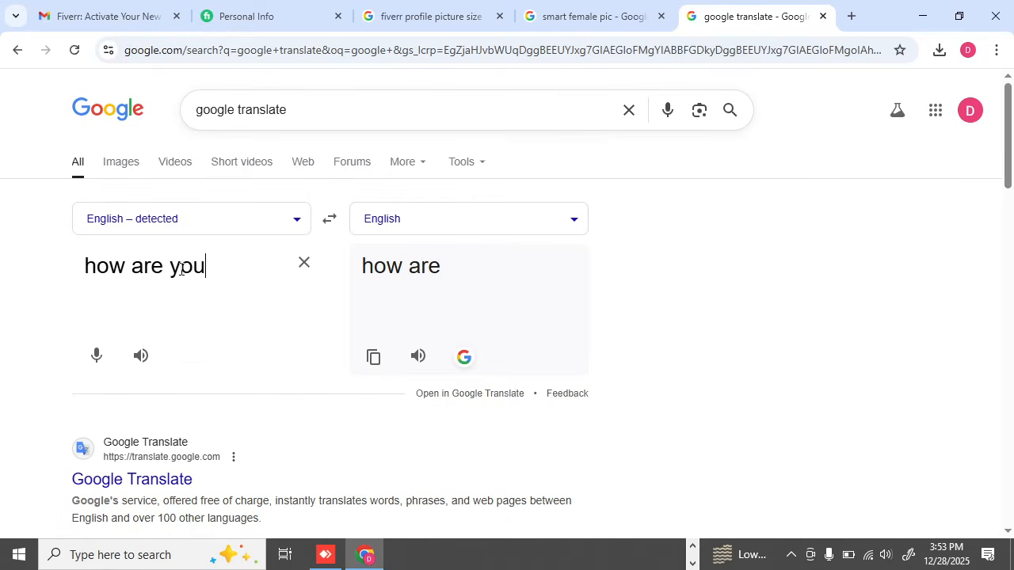
# Set the translation's target language to Spanish.
pyautogui.click(489, 232)
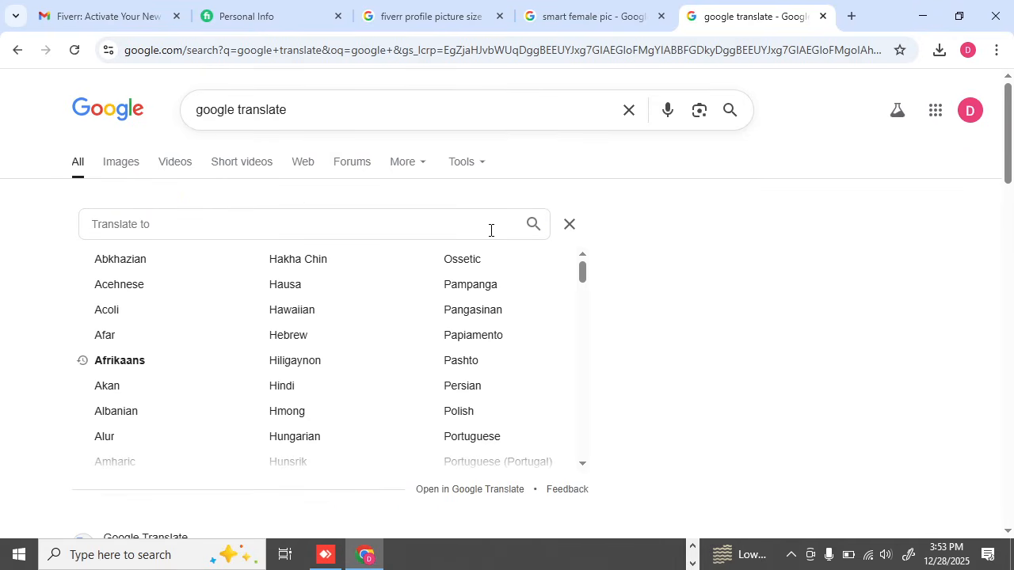
pyautogui.click(272, 225)
pyautogui.write('s')
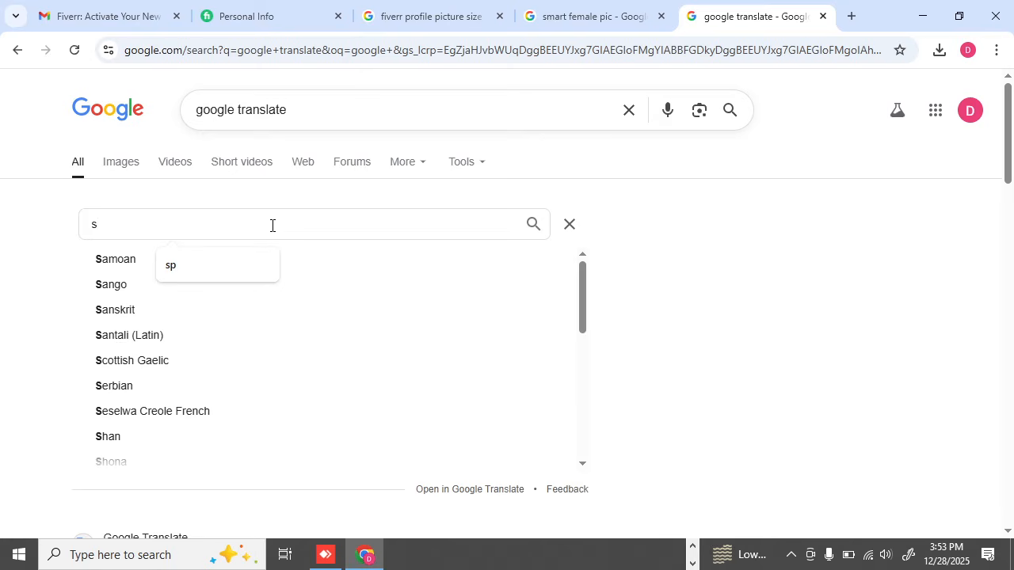
pyautogui.write('p')
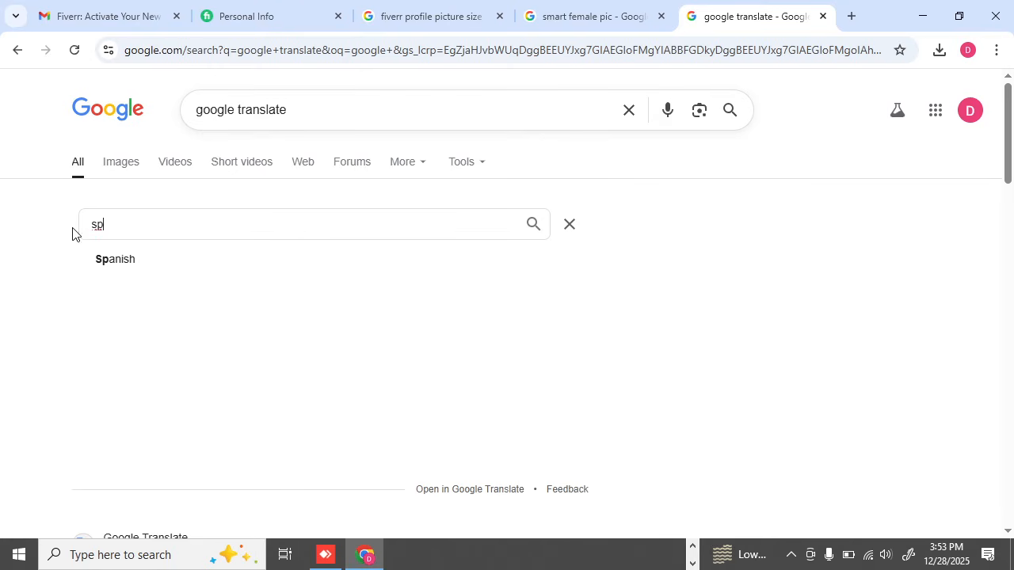
pyautogui.click(129, 265)
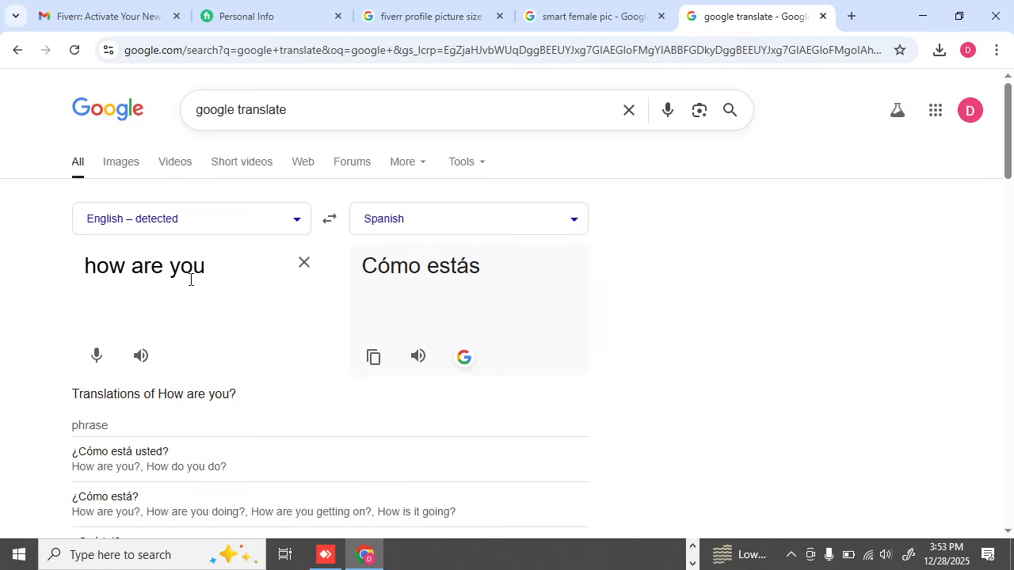
# Copy the Spanish translation and paste it as the source text in place of the English phrase.
pyautogui.moveTo(493, 277); pyautogui.dragTo(345, 276)
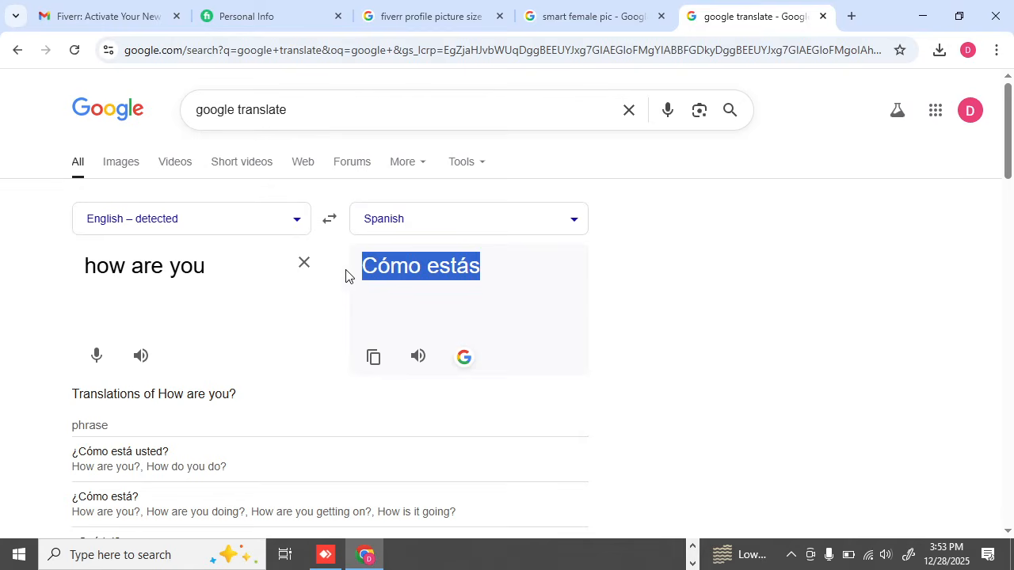
pyautogui.rightClick(395, 273)
pyautogui.click(418, 290)
pyautogui.rightClick(392, 261)
pyautogui.click(412, 279)
pyautogui.click(483, 276)
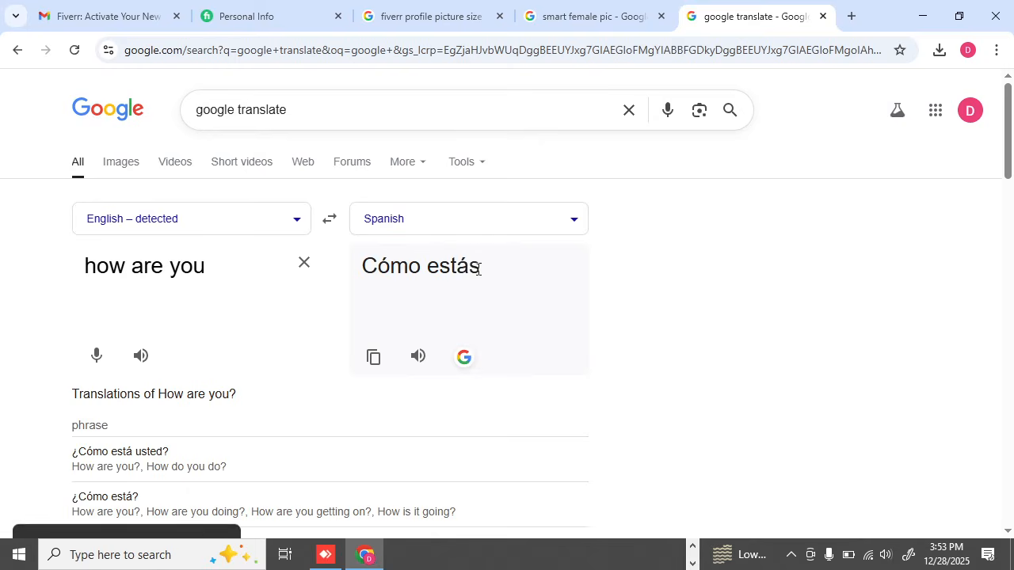
pyautogui.click(308, 266)
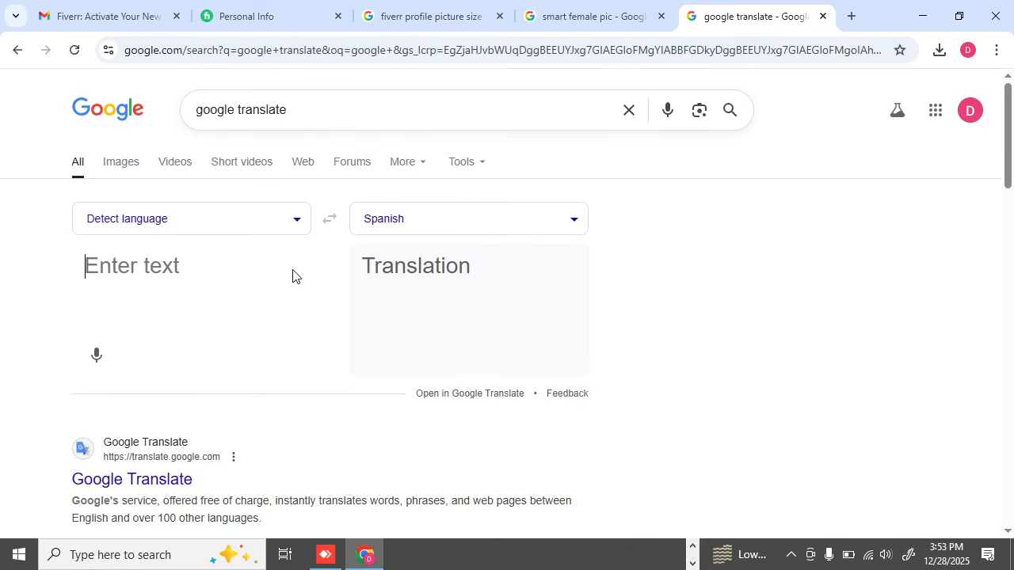
pyautogui.rightClick(115, 266)
pyautogui.click(208, 356)
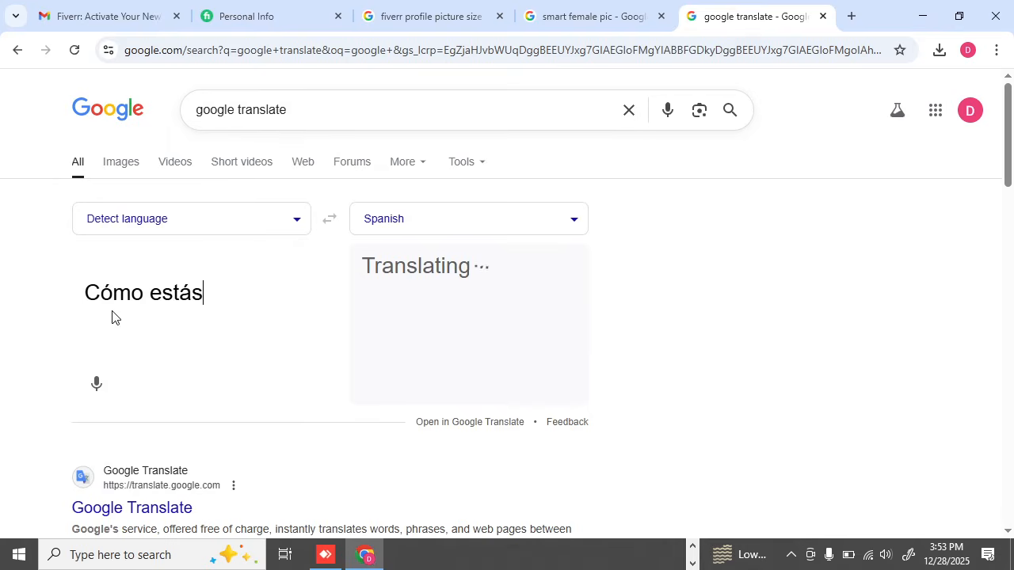
# Change the translation's target language to English.
pyautogui.click(385, 219)
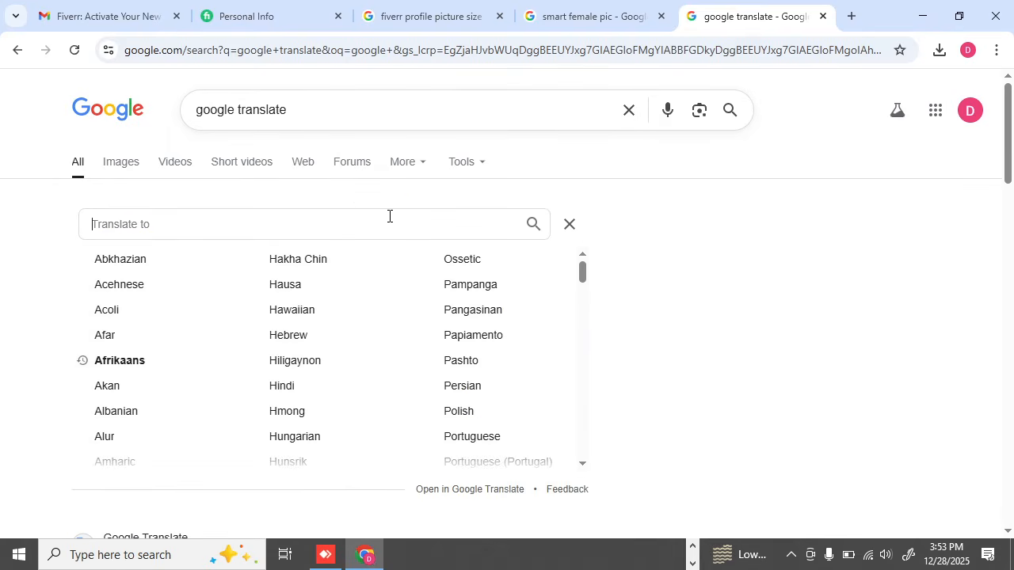
pyautogui.write('enh')
pyautogui.press('BackSpace')
pyautogui.press('BackSpace')
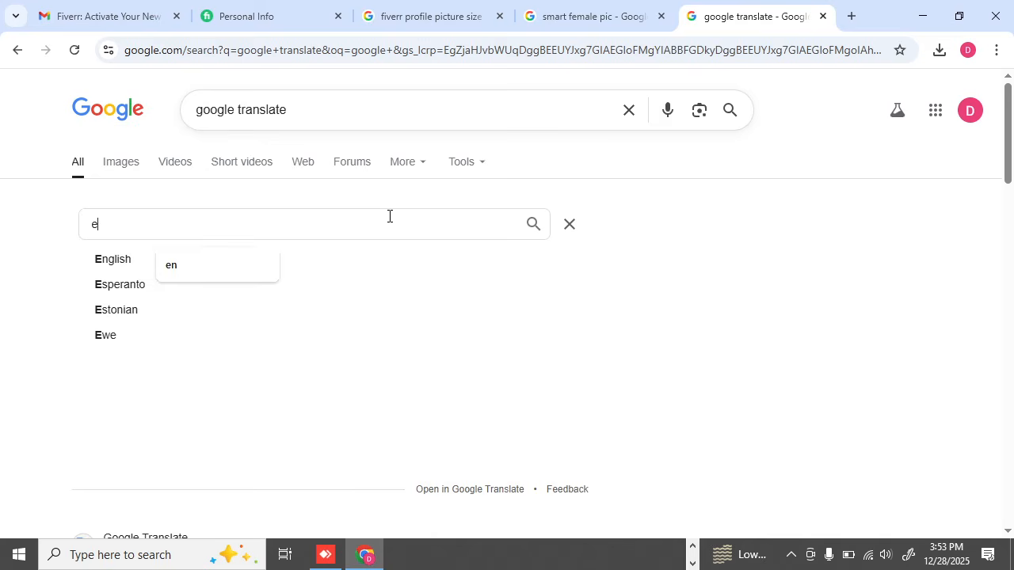
pyautogui.click(115, 261)
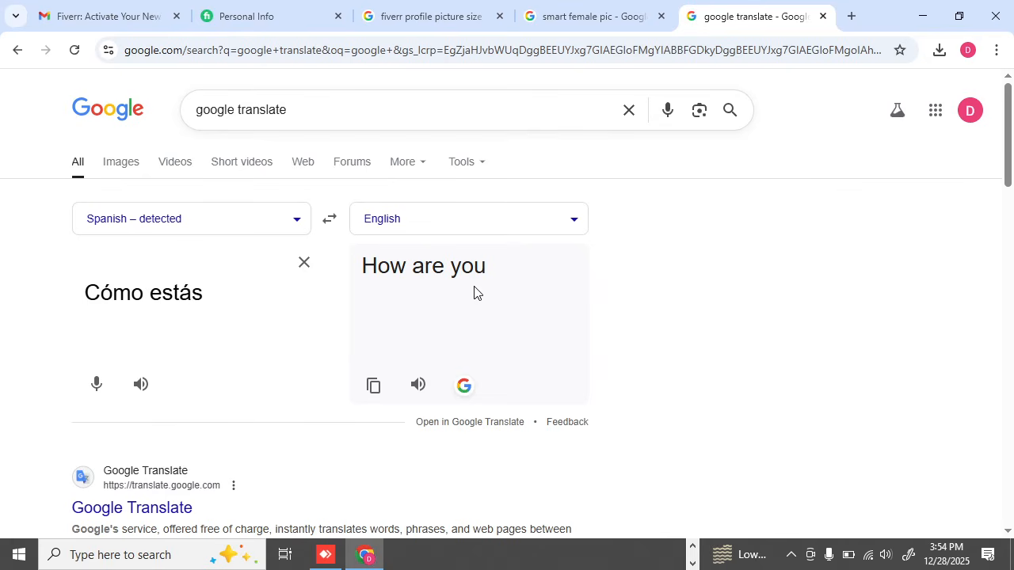
# Copy the English translation and paste it as the source text in place of the Spanish phrase.
pyautogui.moveTo(486, 267); pyautogui.dragTo(363, 270)
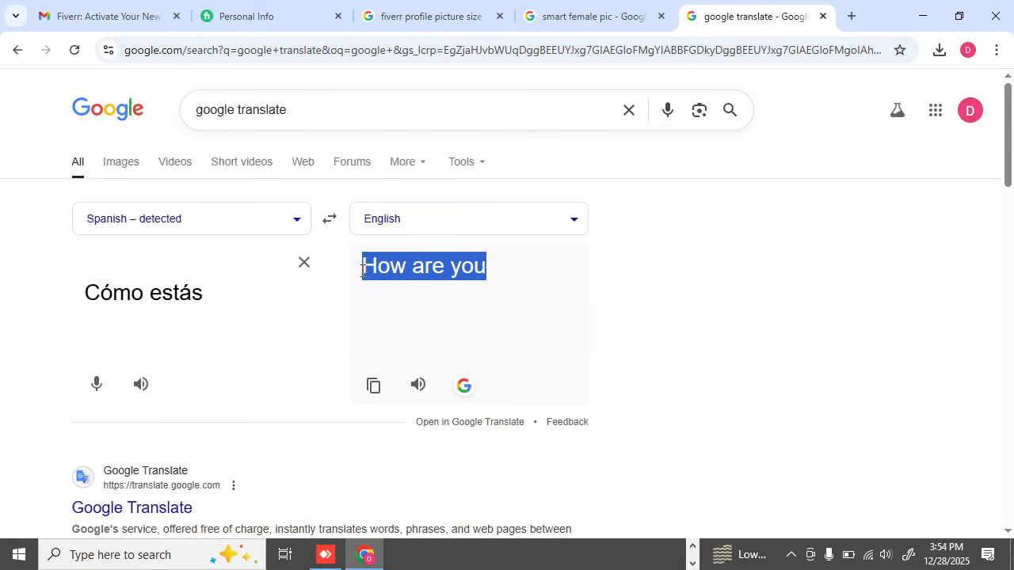
pyautogui.rightClick(386, 266)
pyautogui.click(400, 284)
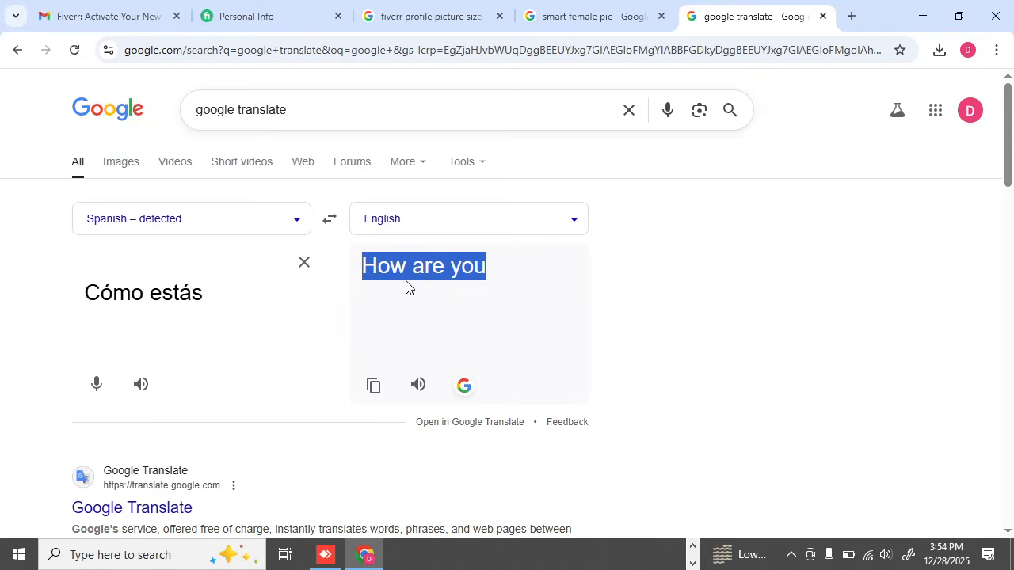
pyautogui.click(304, 262)
pyautogui.rightClick(176, 267)
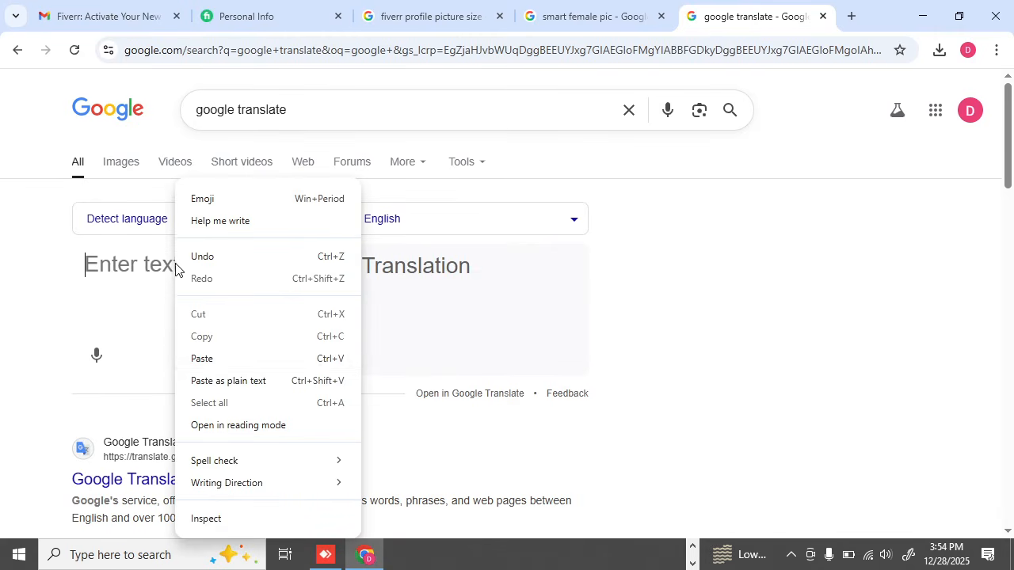
pyautogui.click(208, 357)
# Set the translation's target language to Bangla and have the phrase "How are you" translated.
pyautogui.click(507, 220)
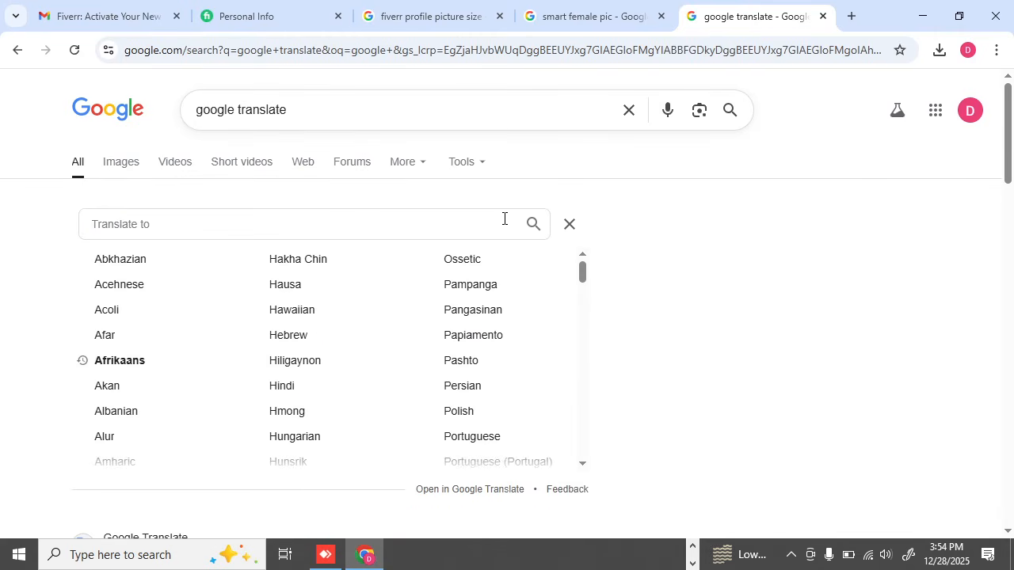
pyautogui.write('ban')
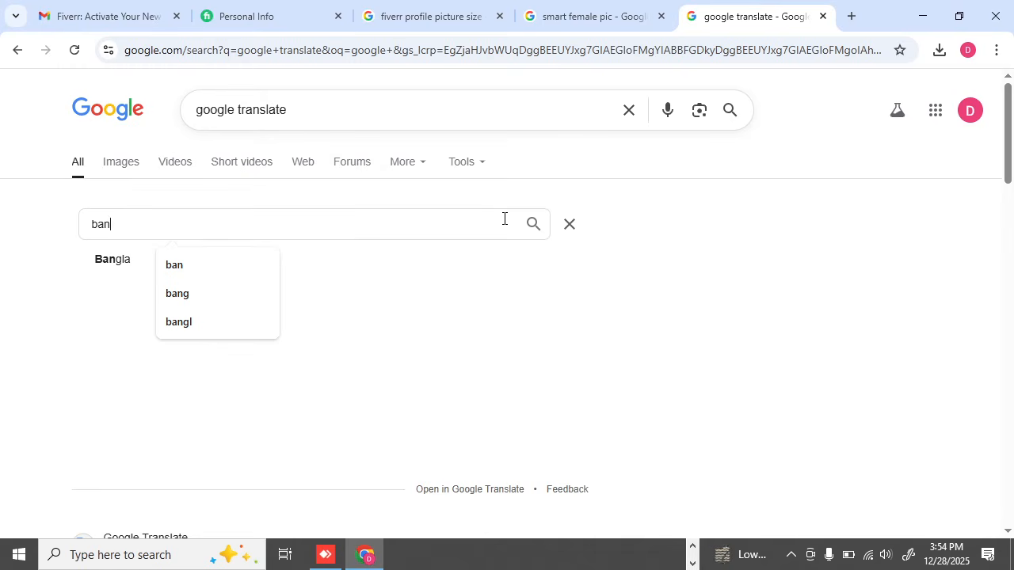
pyautogui.click(114, 262)
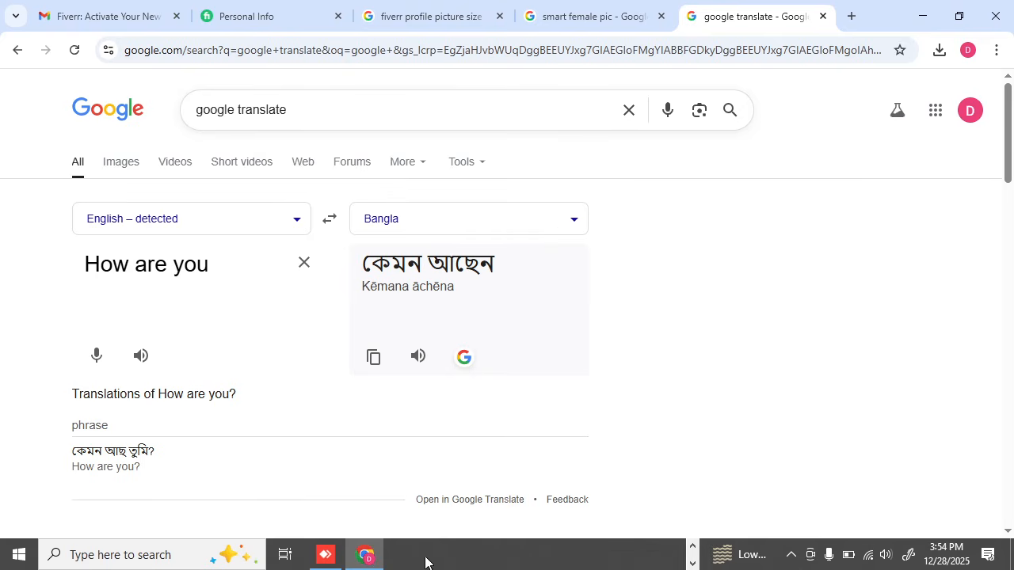
# Return to the Fiverr personal info form and add Spanish at Conversational level to the languages.
pyautogui.click(285, 18)
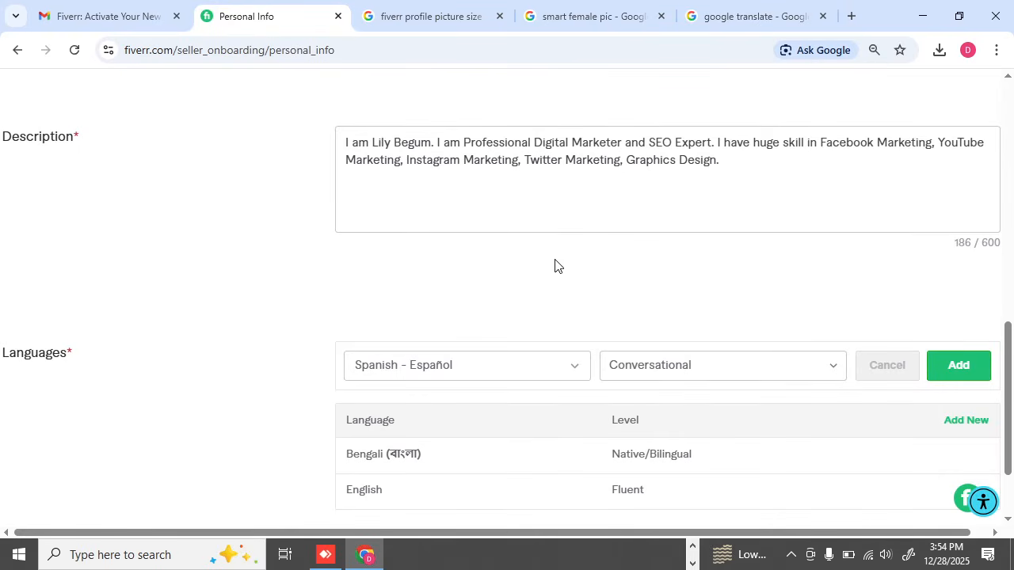
pyautogui.scroll(-1, 580, 283)
pyautogui.scroll(-1, 579, 283)
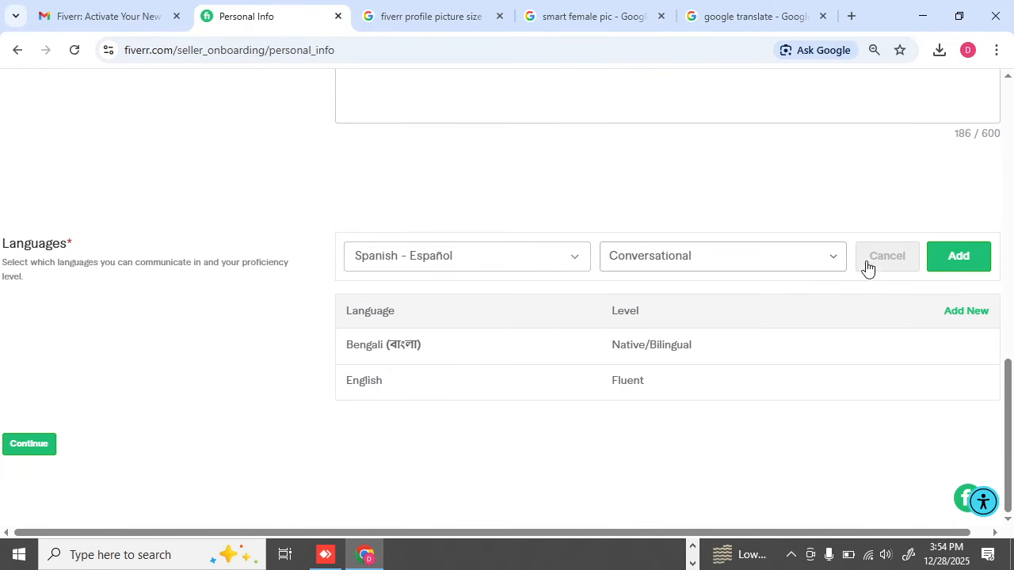
pyautogui.click(950, 260)
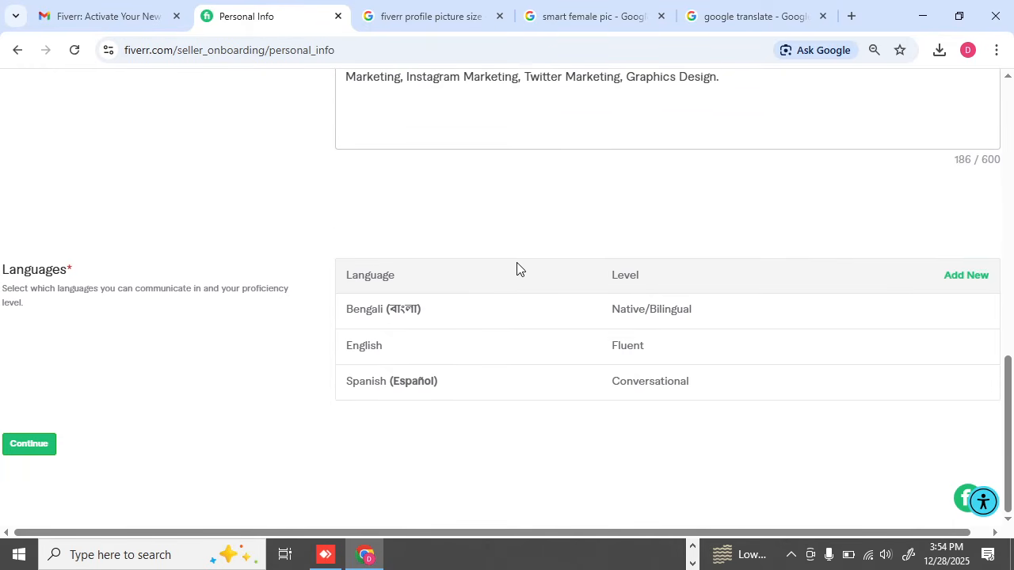
# Add German at Conversational level to the languages and continue to the professional info form.
pyautogui.click(960, 278)
pyautogui.click(480, 286)
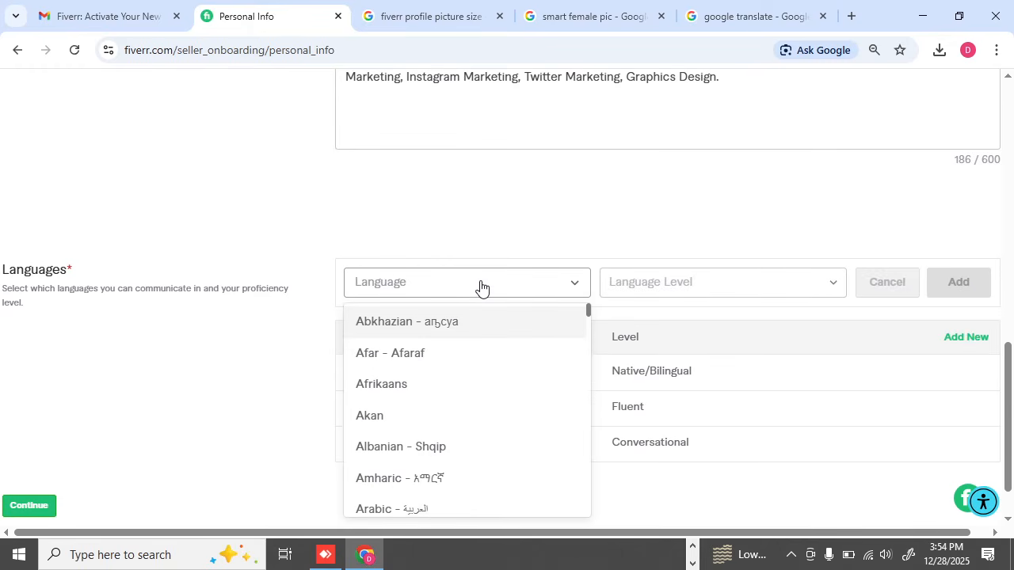
pyautogui.write('g')
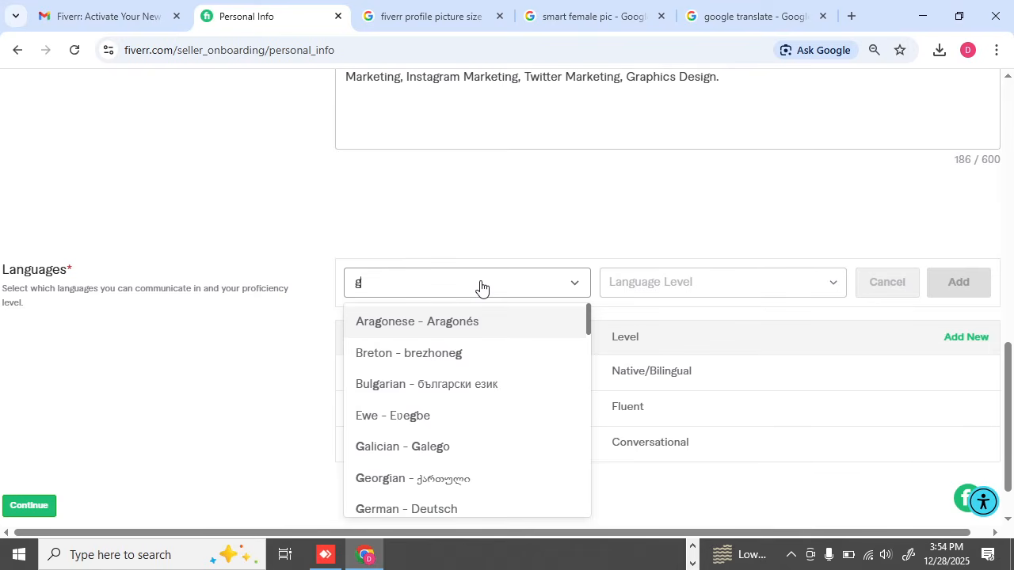
pyautogui.write('er')
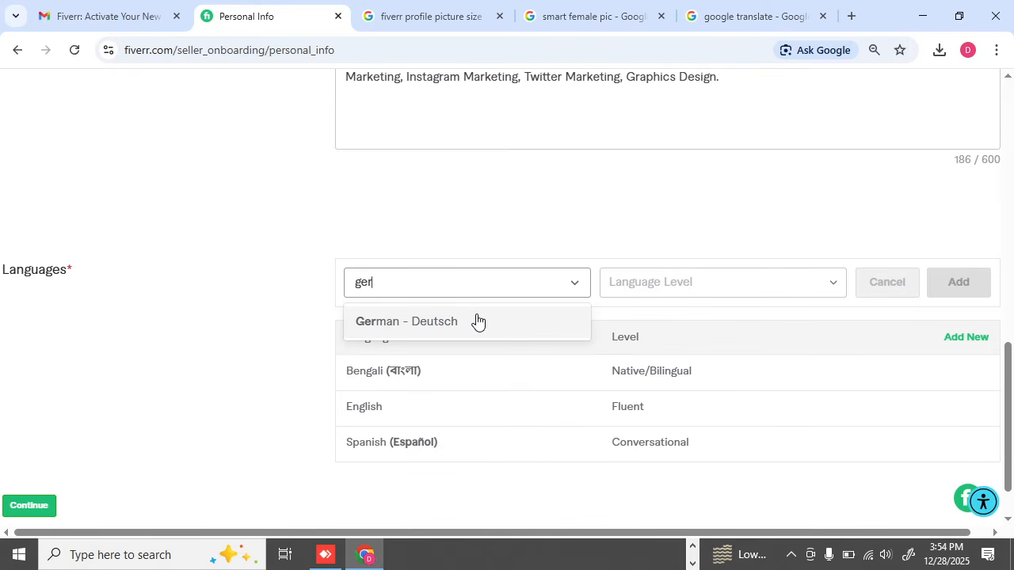
pyautogui.click(475, 321)
pyautogui.click(689, 292)
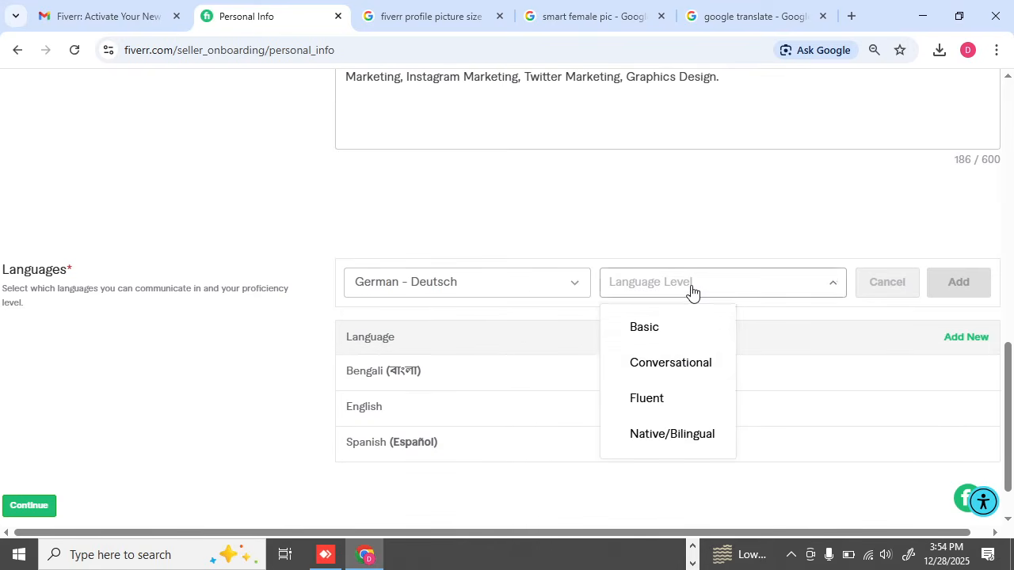
pyautogui.click(665, 362)
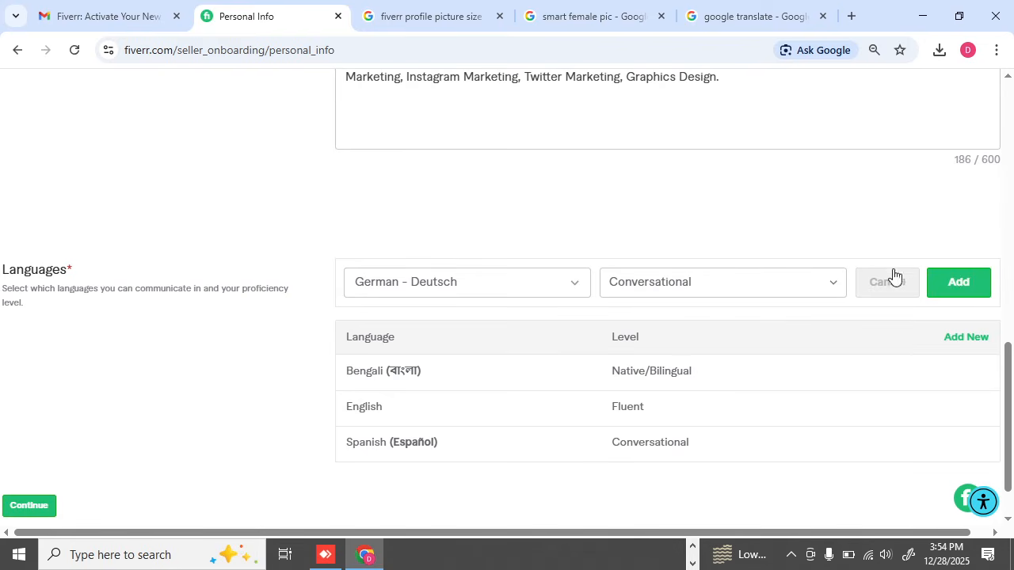
pyautogui.click(960, 283)
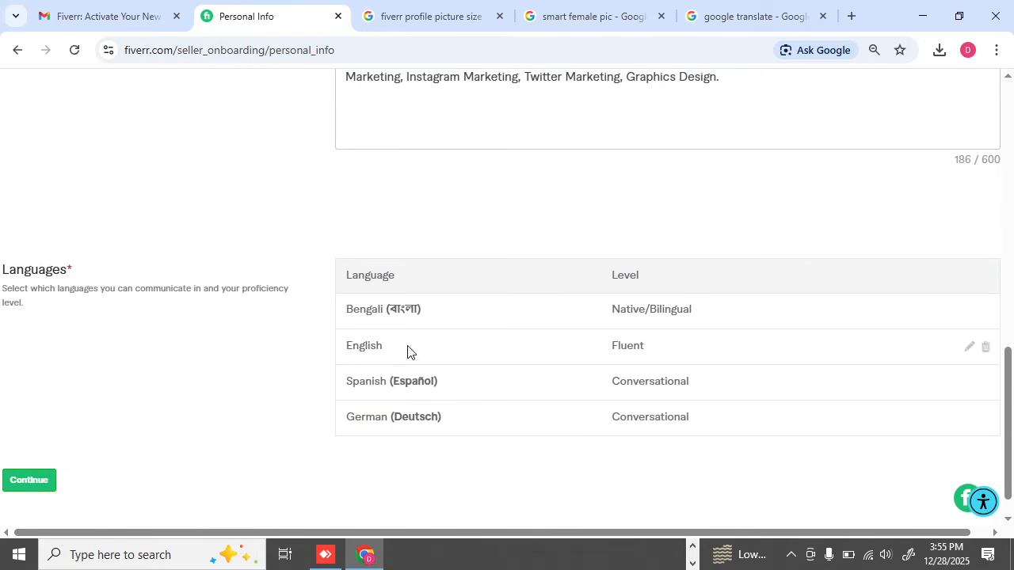
pyautogui.scroll(-1, 400, 354)
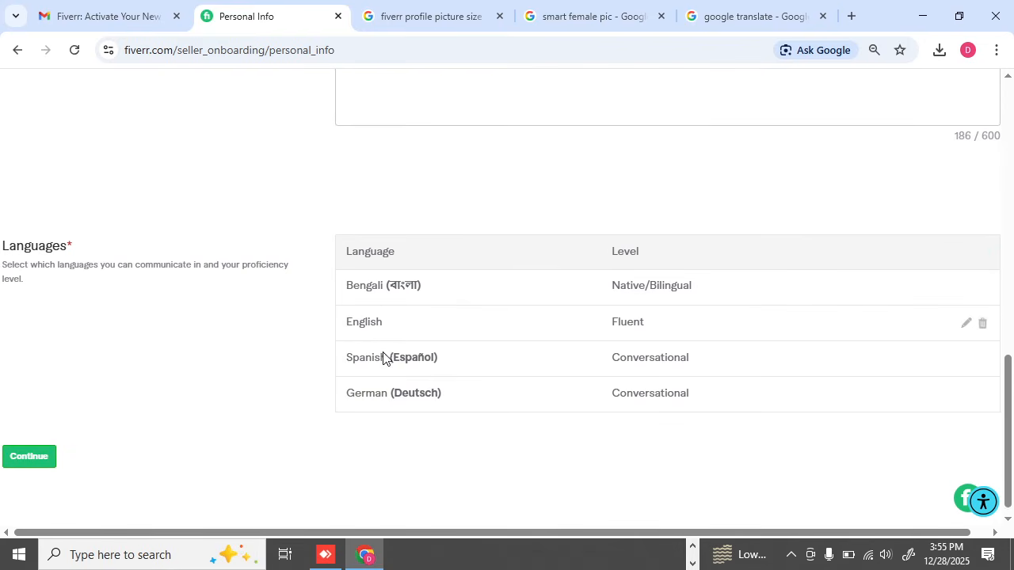
pyautogui.click(38, 449)
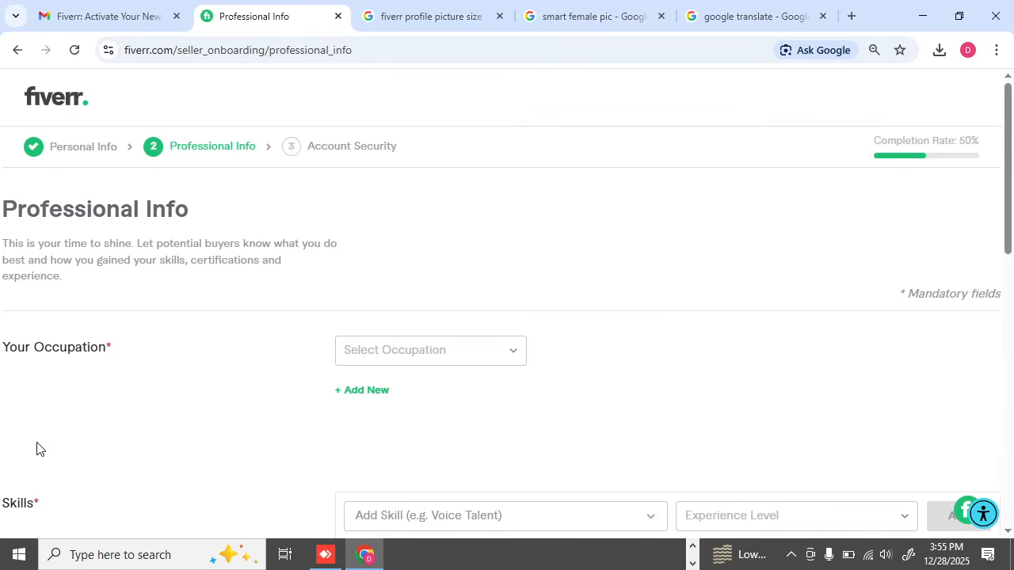
# Look through the available occupations and choose Digital Marketing as the occupation.
pyautogui.scroll(-2, 182, 208)
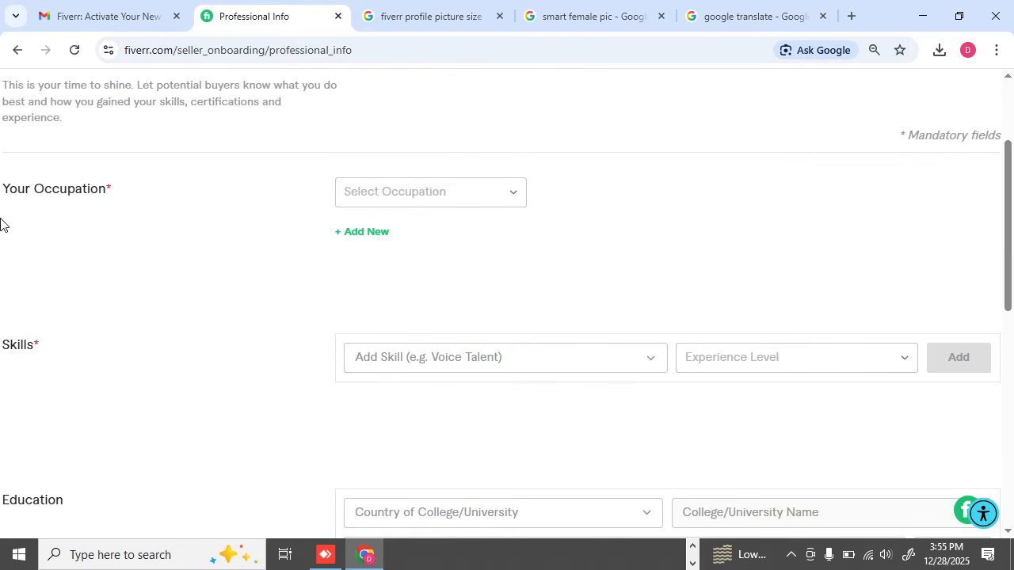
pyautogui.click(474, 202)
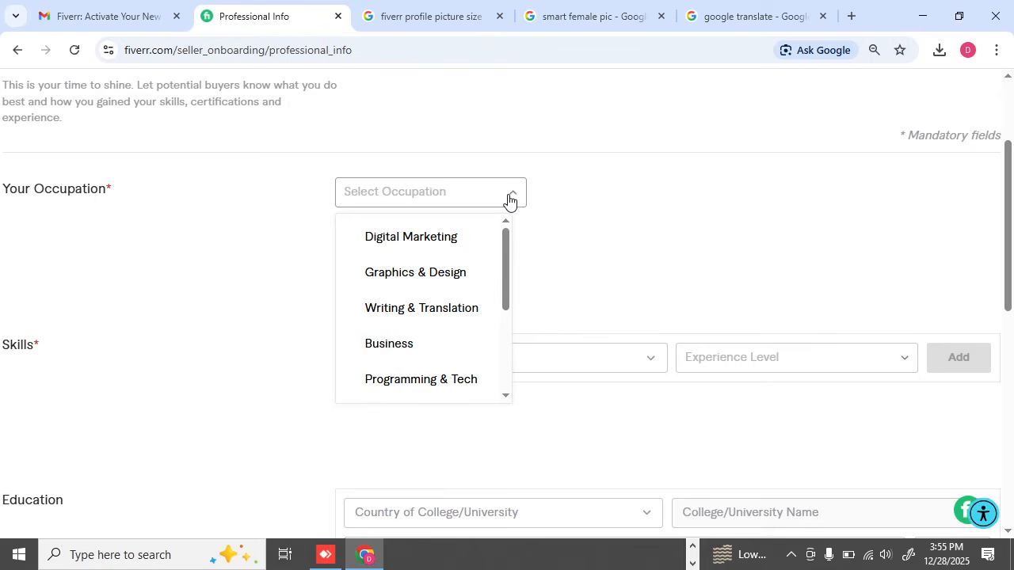
pyautogui.click(462, 206)
pyautogui.click(461, 206)
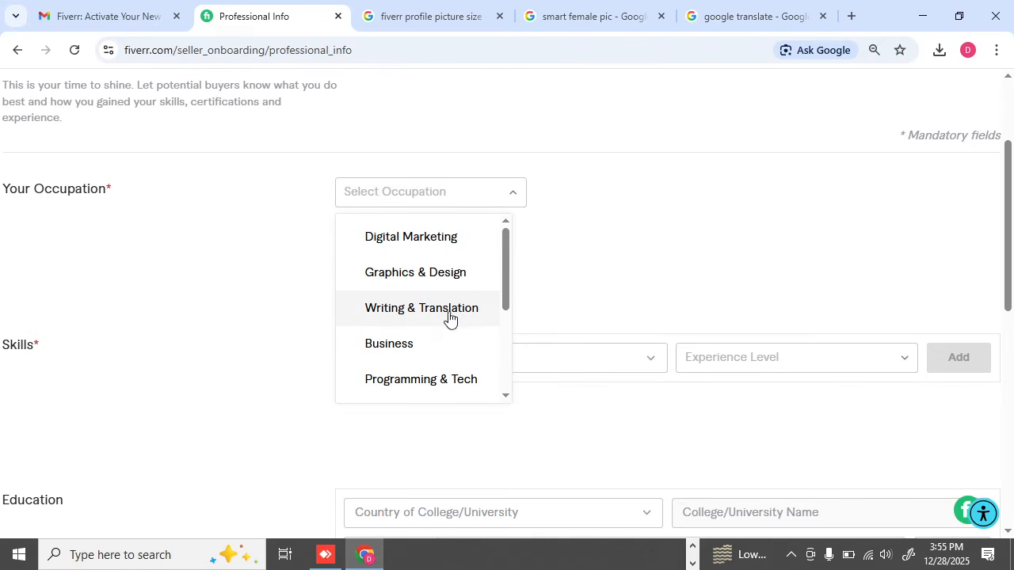
pyautogui.scroll(-1, 441, 385)
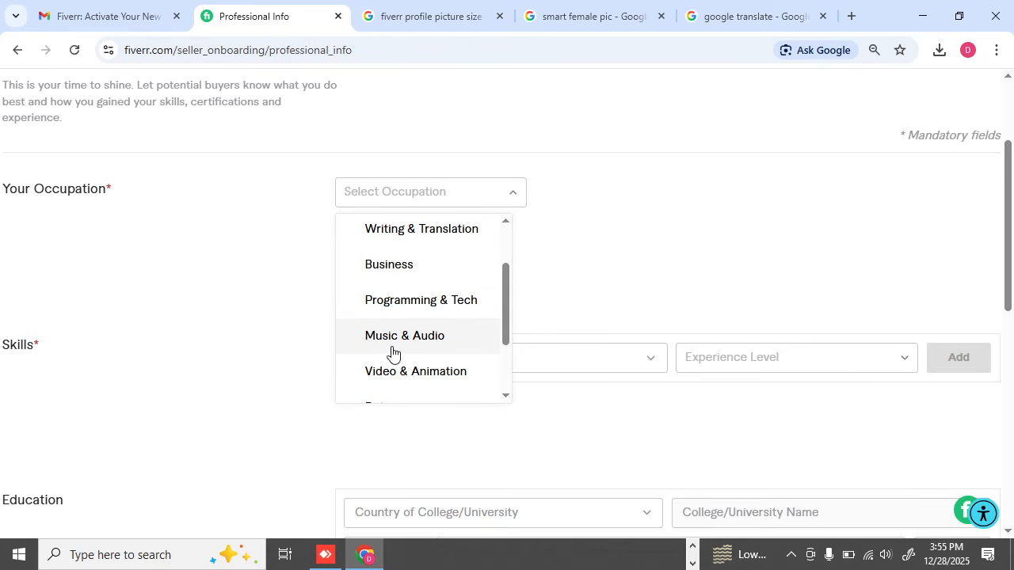
pyautogui.scroll(-1, 435, 350)
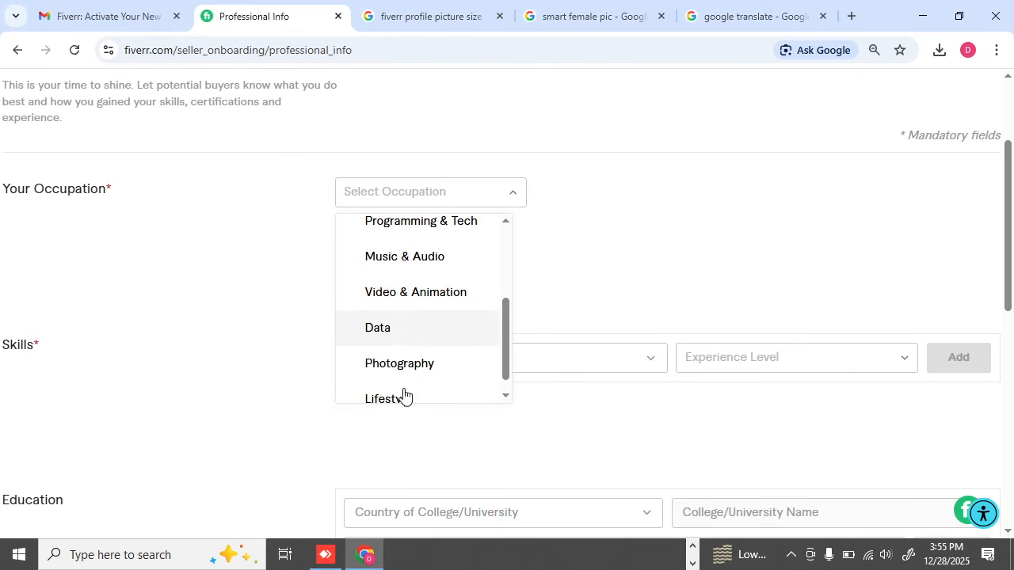
pyautogui.scroll(-1, 412, 361)
pyautogui.scroll(2, 422, 341)
pyautogui.scroll(2, 422, 341)
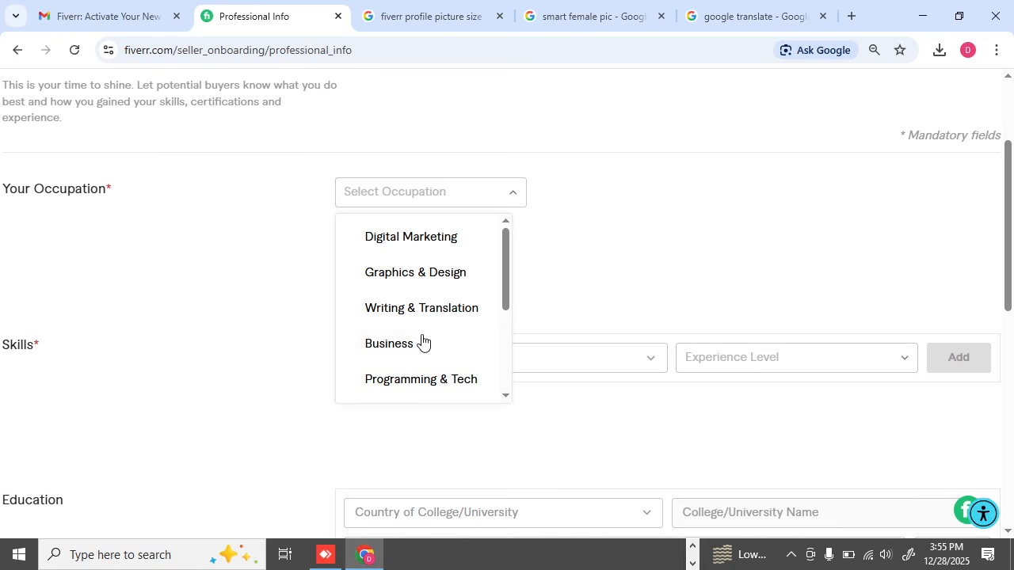
pyautogui.click(435, 246)
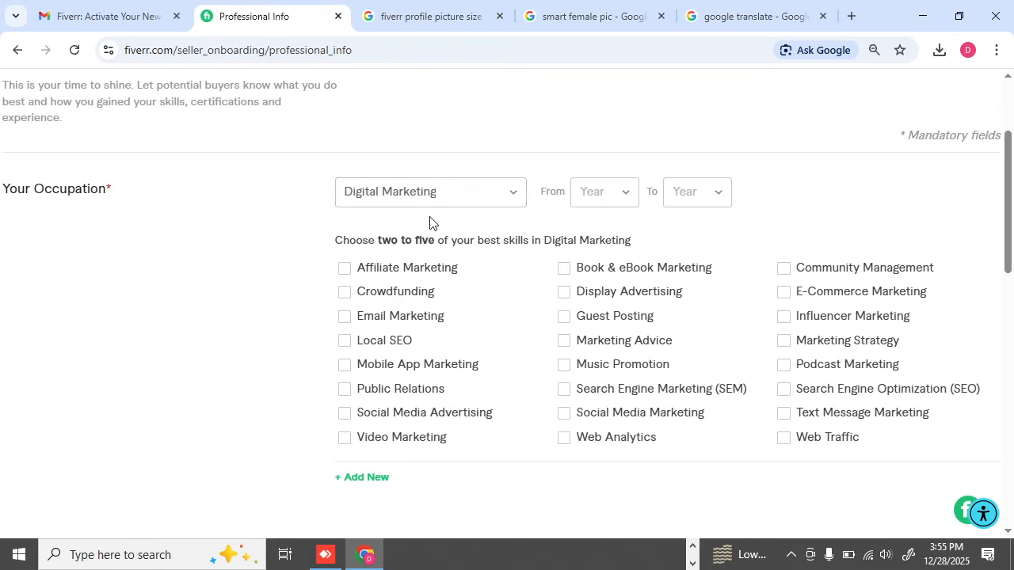
# Set the Digital Marketing occupation's period from 2024 to 2025.
pyautogui.click(594, 197)
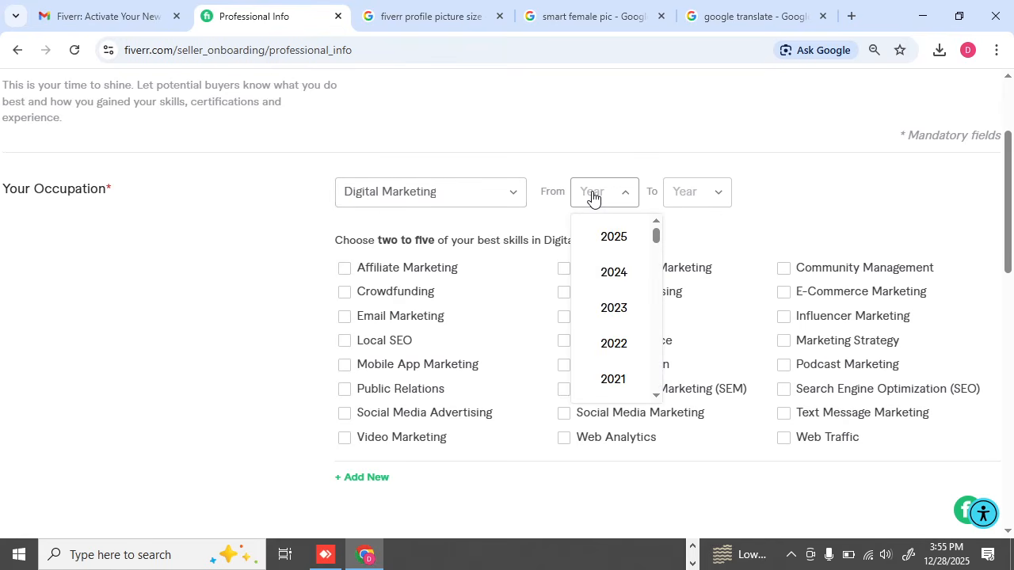
pyautogui.click(609, 274)
pyautogui.click(698, 199)
pyautogui.click(704, 240)
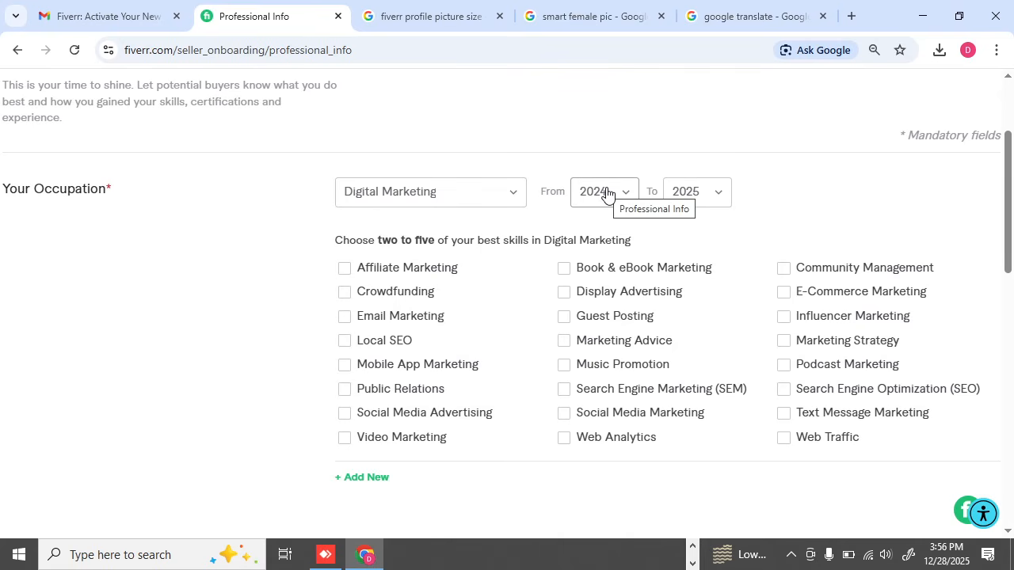
# Select Email Marketing, Search Engine Optimization (SEO), Social Media Advertising, Social Media Marketing and Video Marketing as the Digital Marketing skills.
pyautogui.scroll(-1, 614, 196)
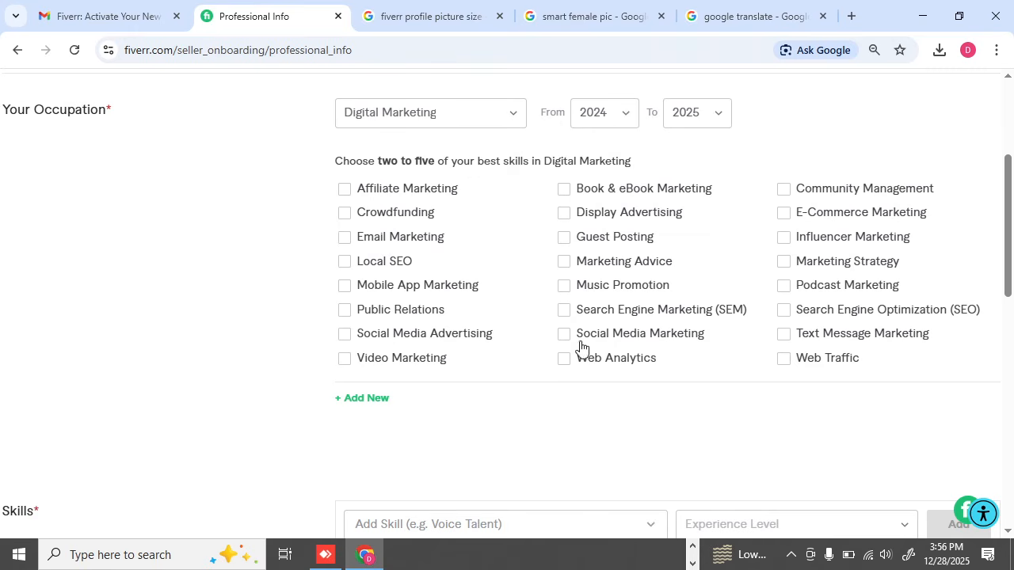
pyautogui.click(343, 337)
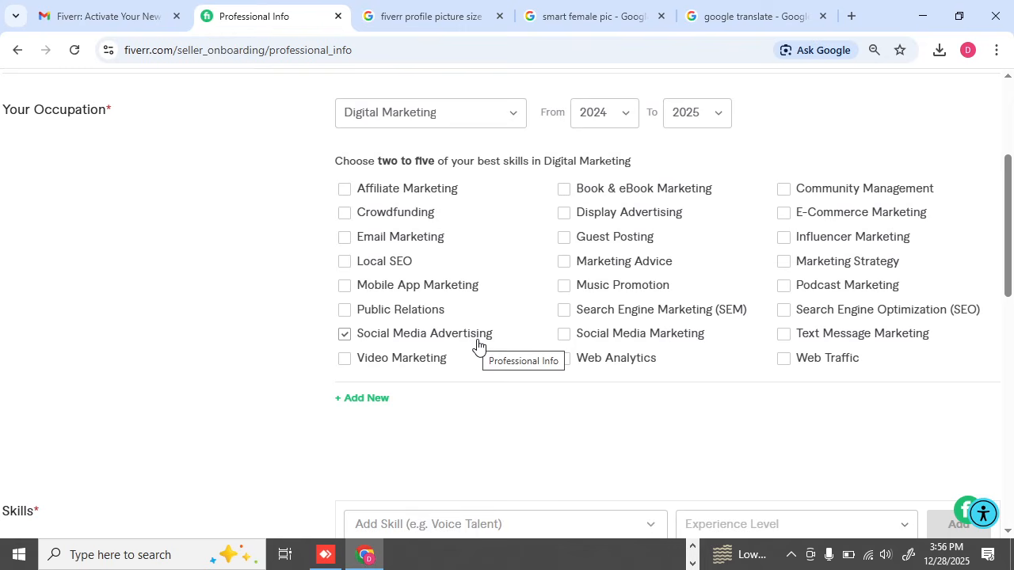
pyautogui.click(565, 336)
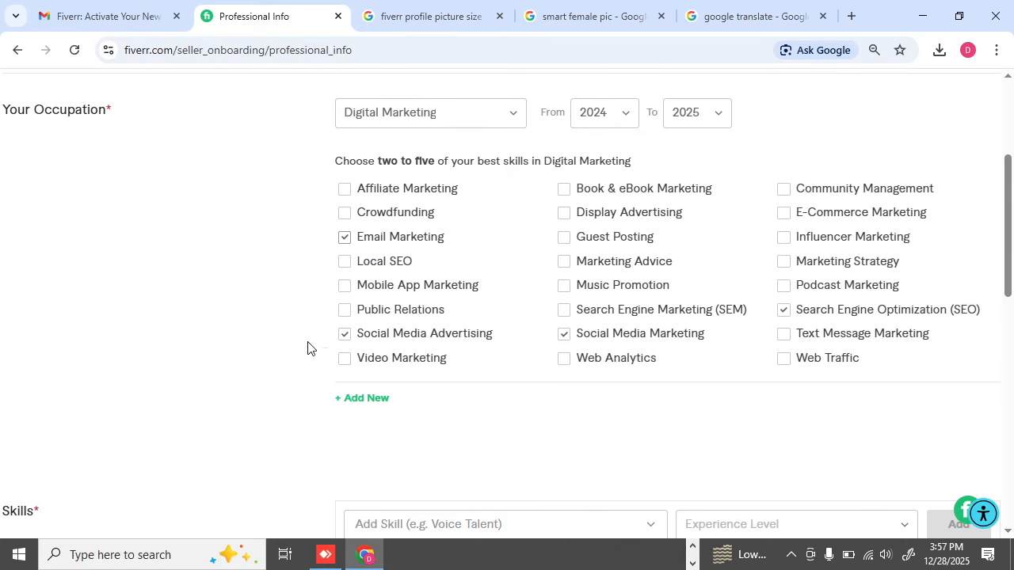
pyautogui.click(345, 358)
# Add a second occupation entry and set it to Graphics & Design.
pyautogui.scroll(-2, 266, 306)
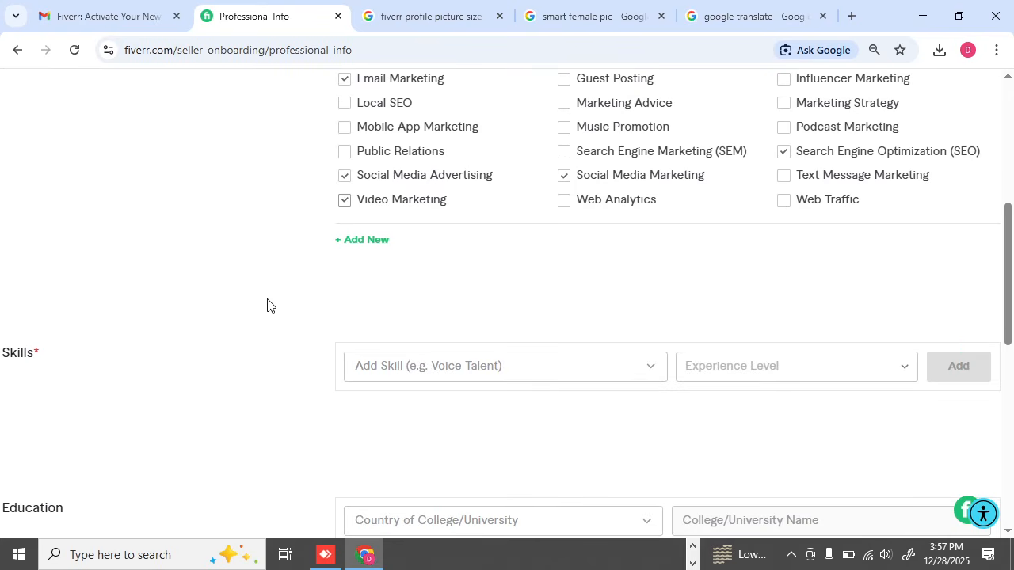
pyautogui.click(369, 247)
pyautogui.click(477, 258)
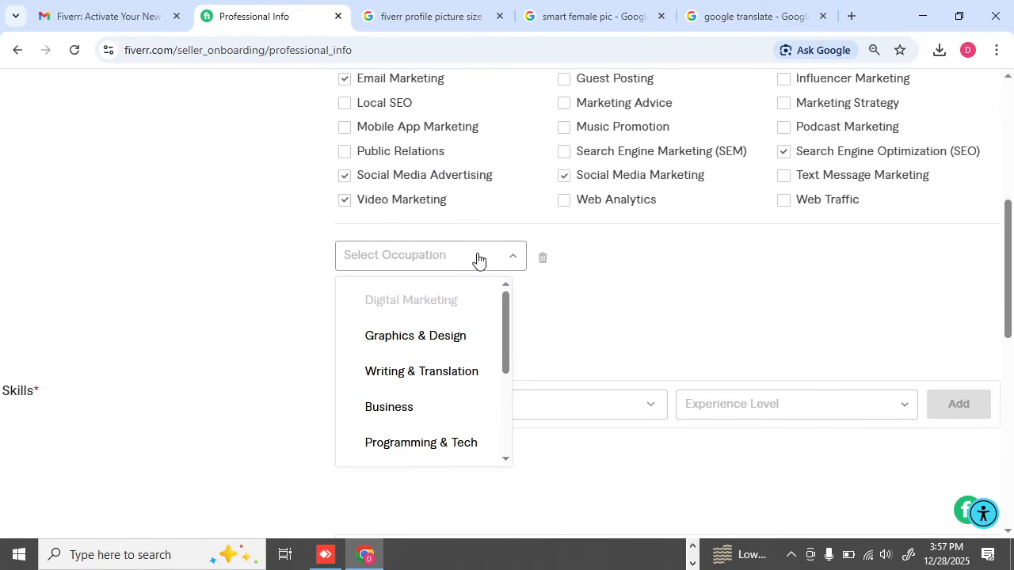
pyautogui.click(435, 340)
pyautogui.scroll(-1, 468, 275)
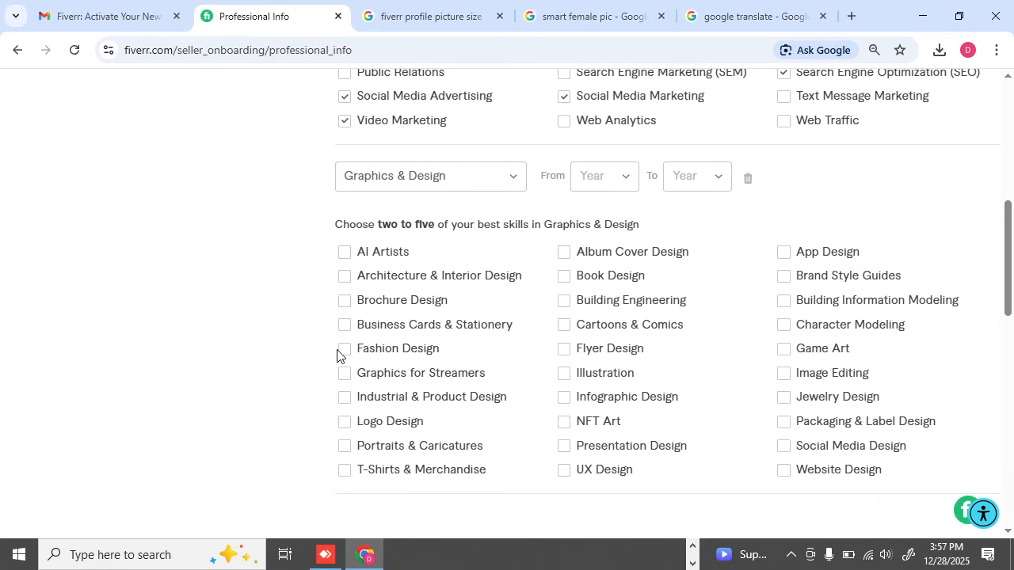
# Change the second occupation to Programming & Tech, and remove that occupation entry.
pyautogui.click(451, 176)
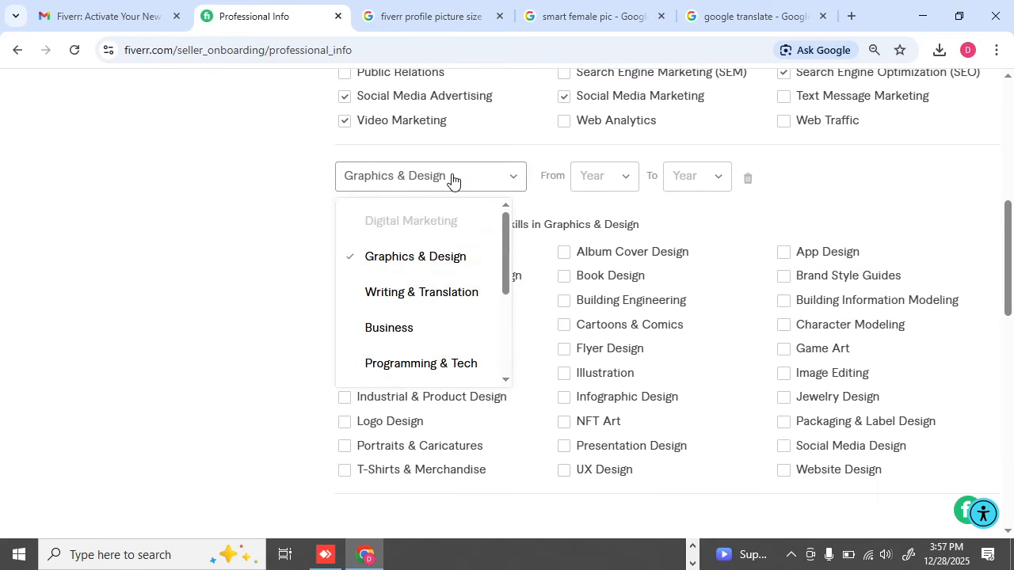
pyautogui.scroll(-1, 413, 325)
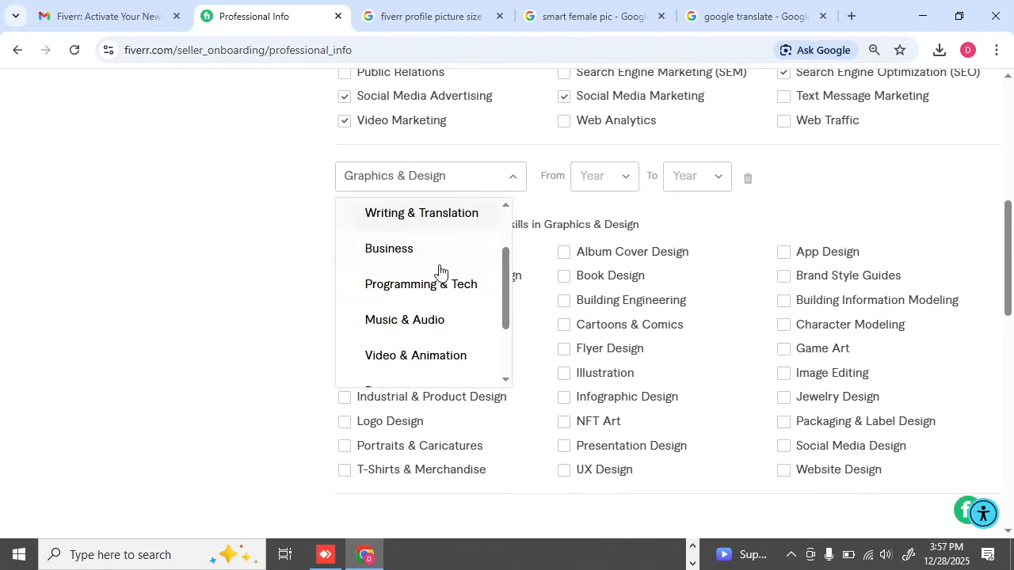
pyautogui.click(439, 285)
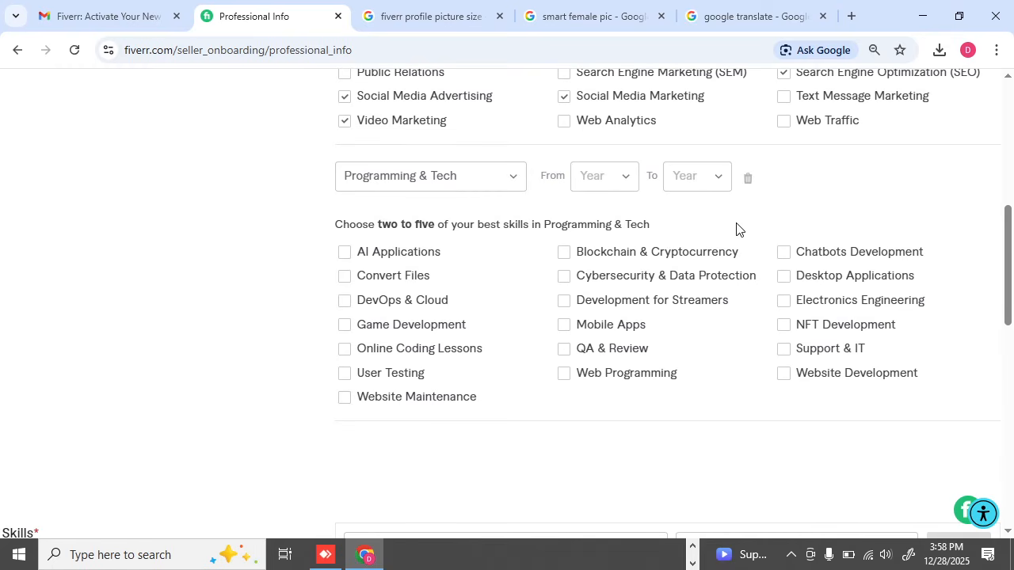
pyautogui.scroll(1, 741, 234)
pyautogui.click(749, 259)
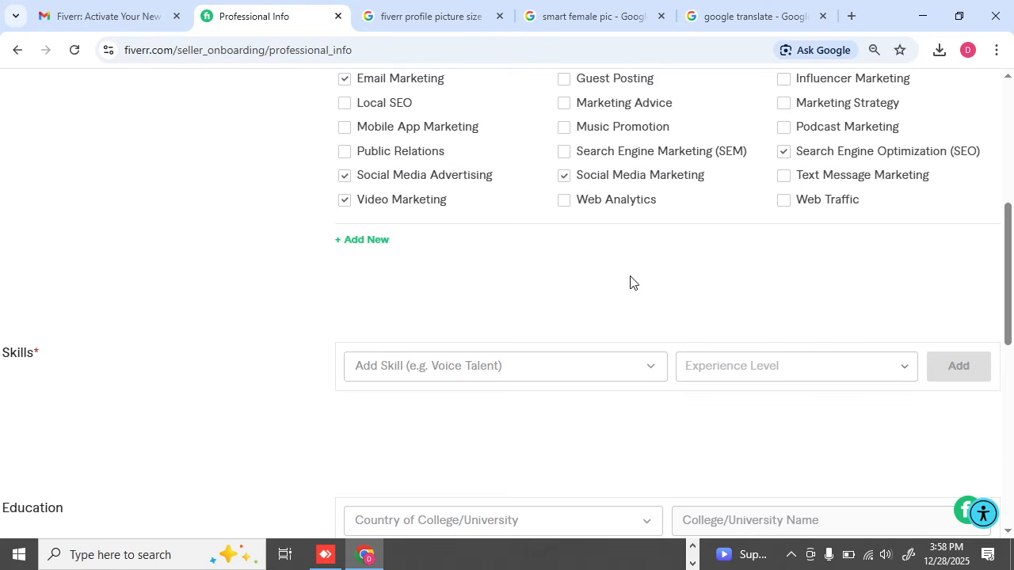
# Add Digital marketing to the profile's skills with the Expert experience level.
pyautogui.scroll(-1, 625, 281)
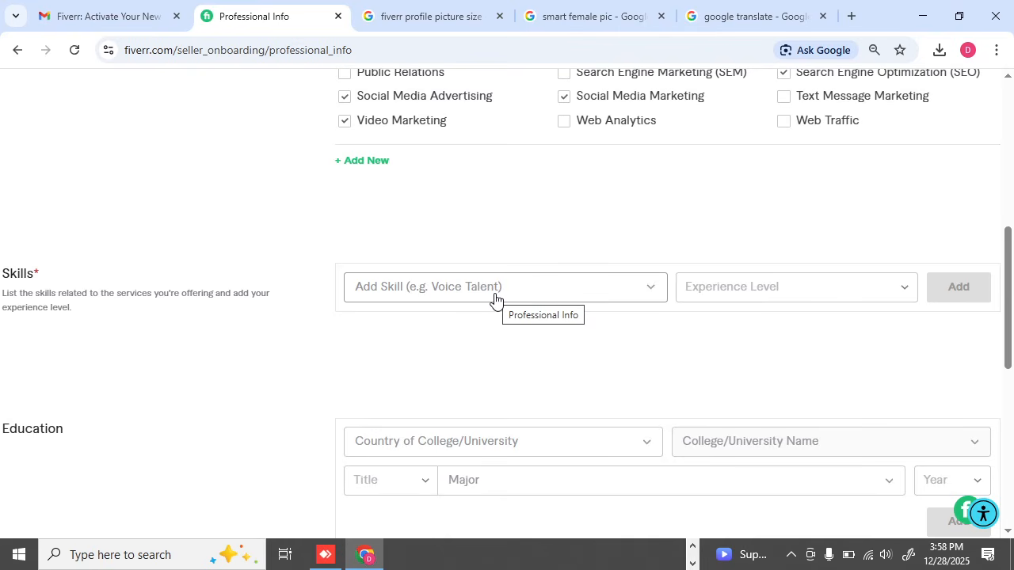
pyautogui.scroll(2, 495, 300)
pyautogui.scroll(-1, 497, 332)
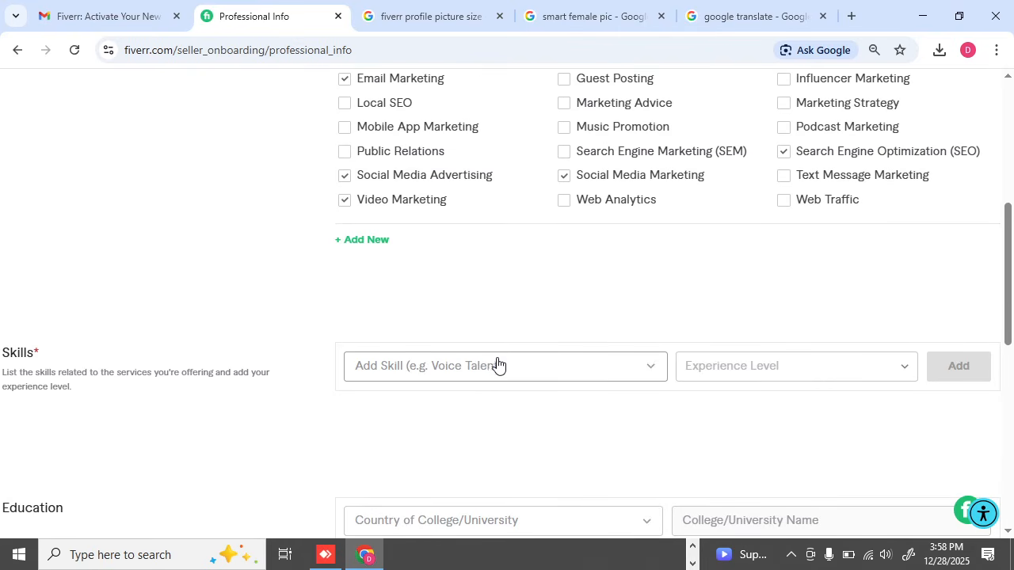
pyautogui.click(498, 369)
pyautogui.write('di')
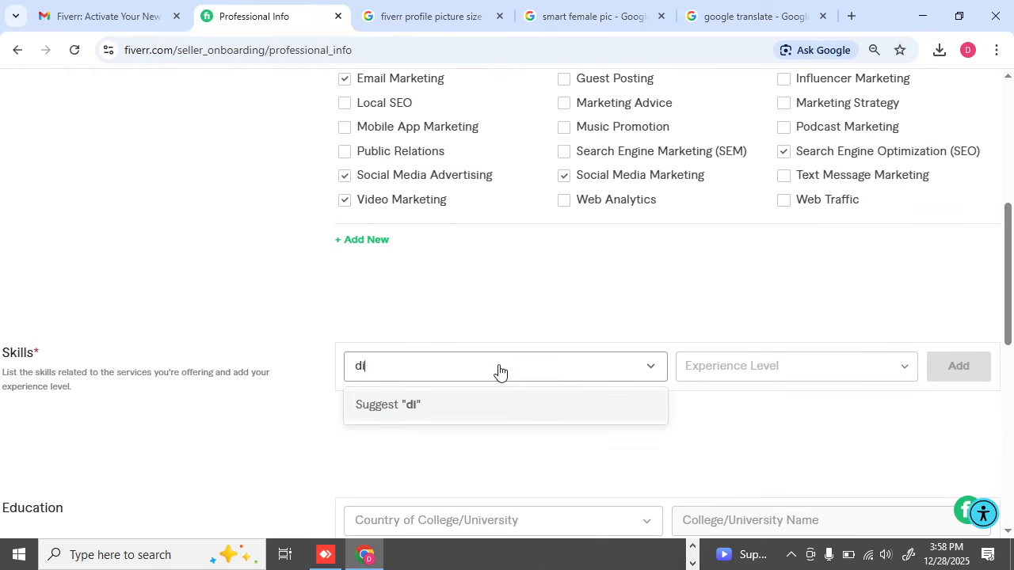
pyautogui.write('gital ')
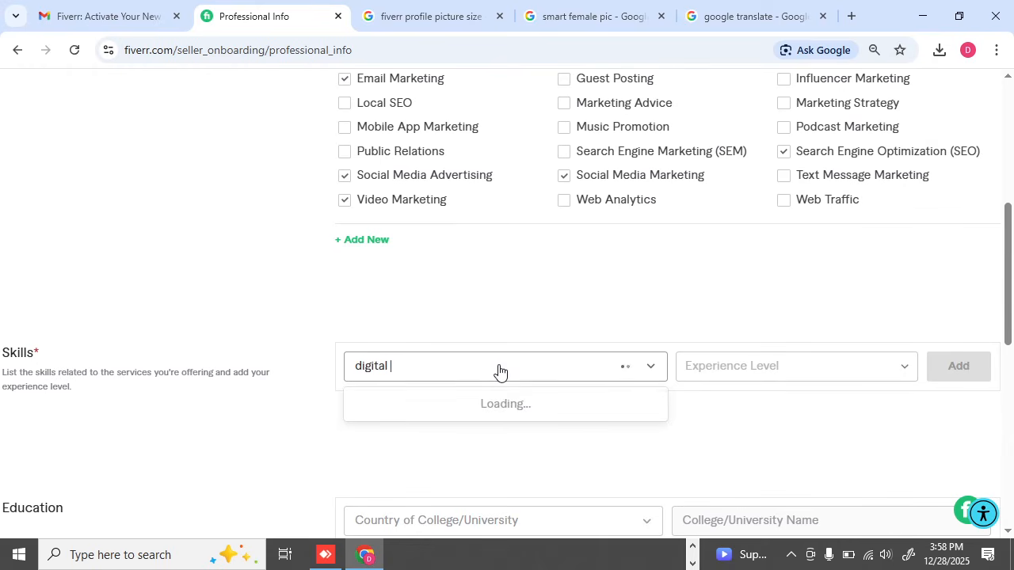
pyautogui.write('mare')
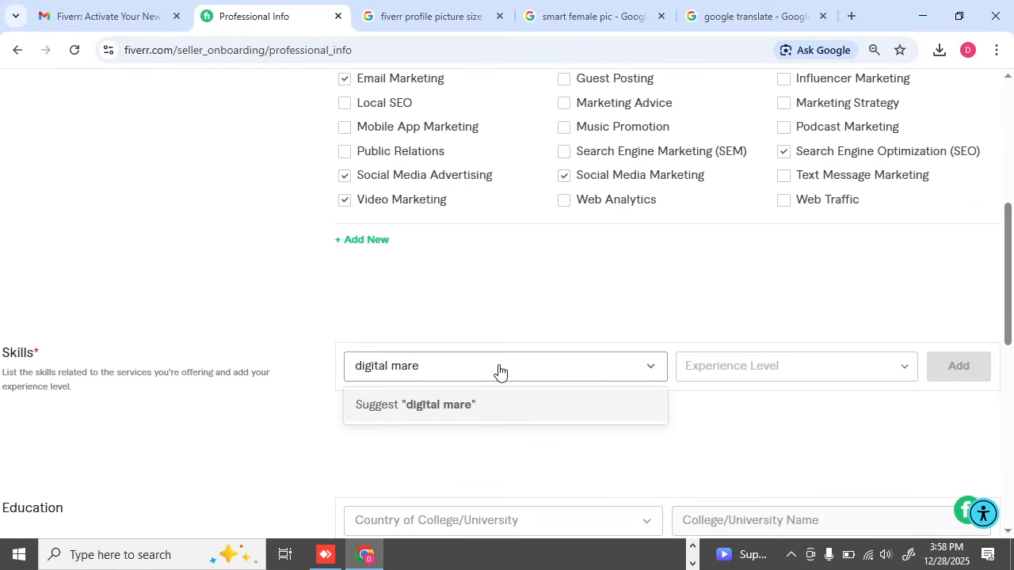
pyautogui.press('BackSpace')
pyautogui.write('keti')
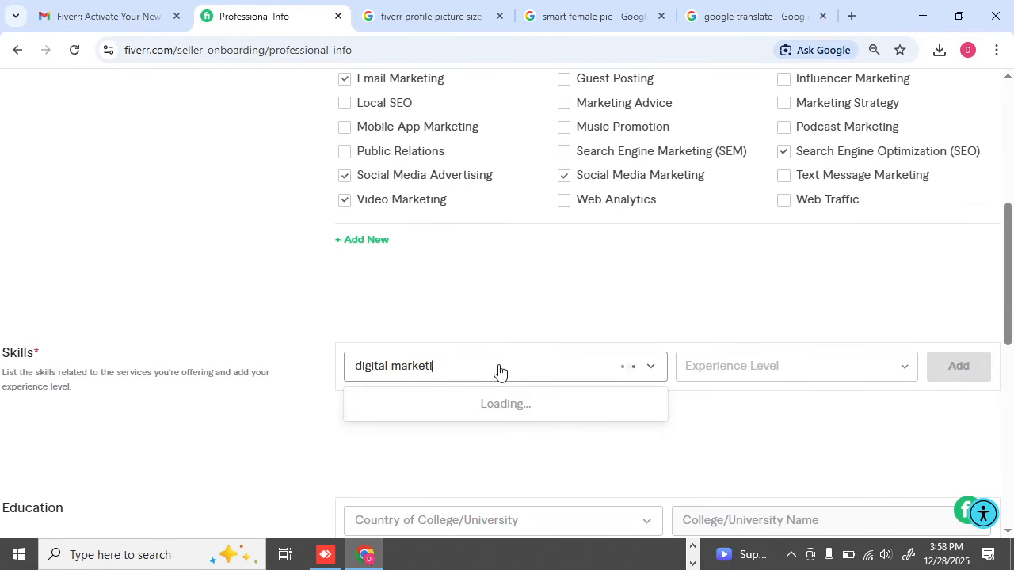
pyautogui.write('ting')
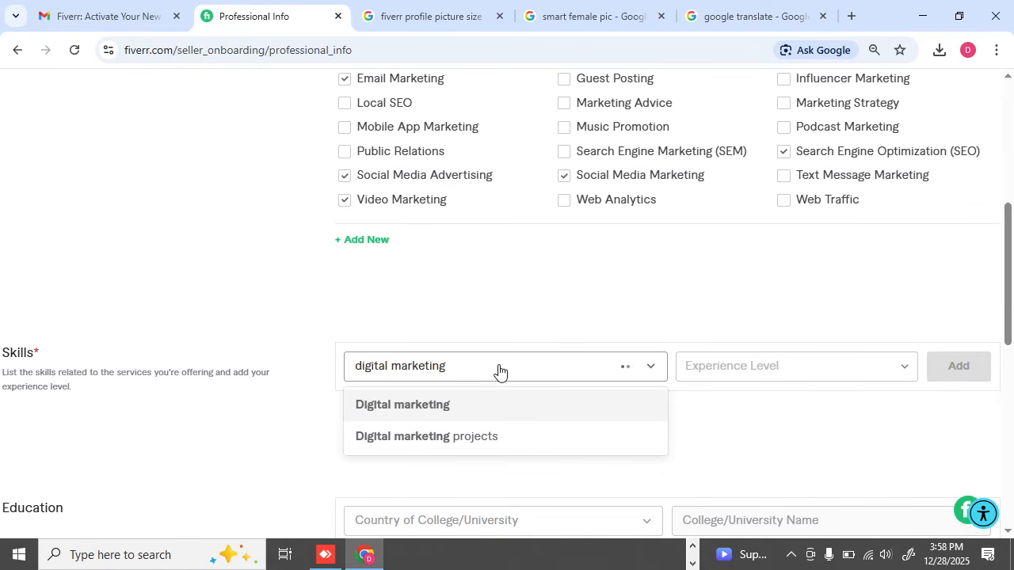
pyautogui.click(448, 410)
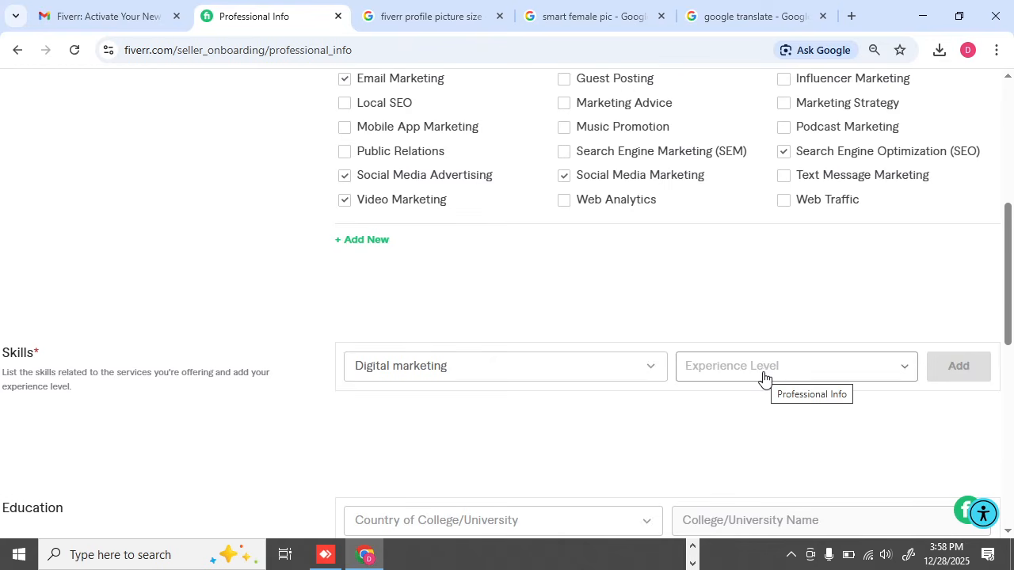
pyautogui.click(698, 376)
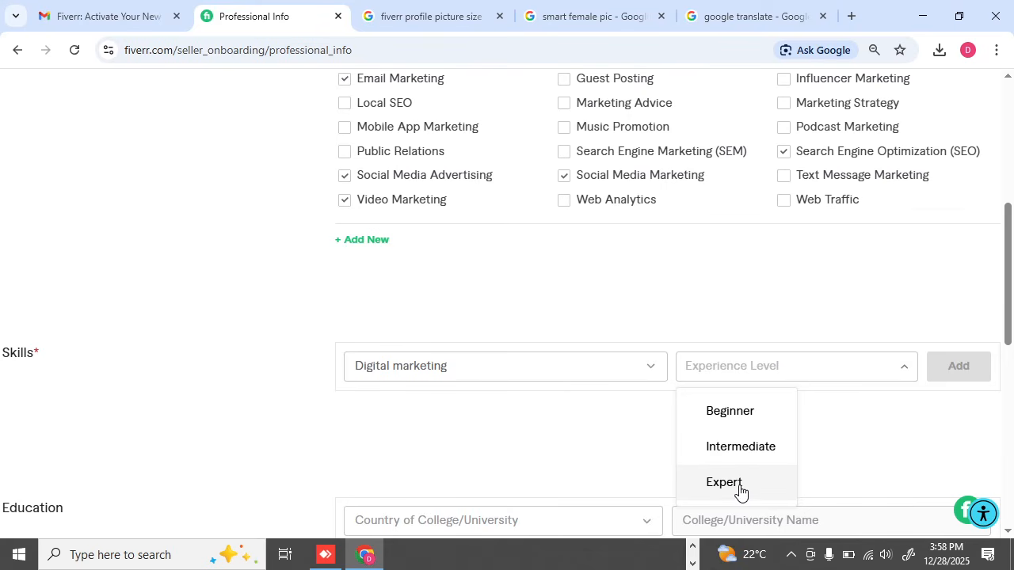
pyautogui.click(739, 487)
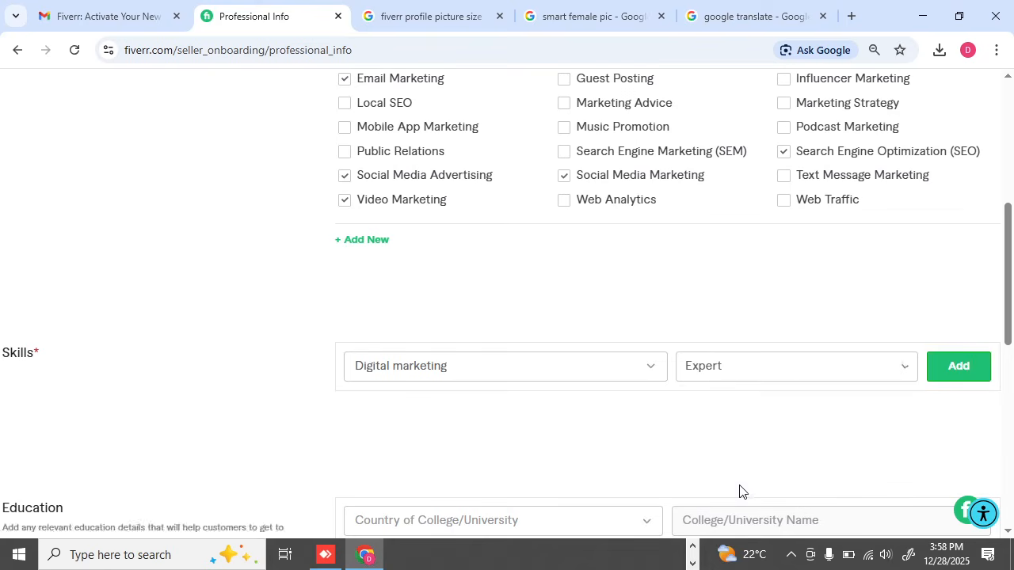
pyautogui.click(968, 372)
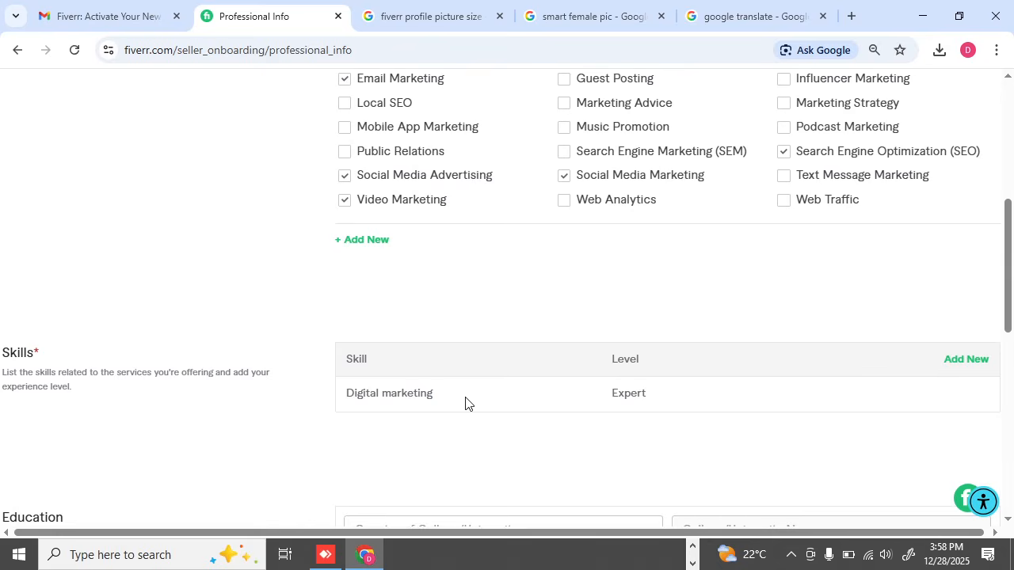
# Add Social media branding as another profile skill at the Expert level.
pyautogui.click(966, 359)
pyautogui.click(515, 374)
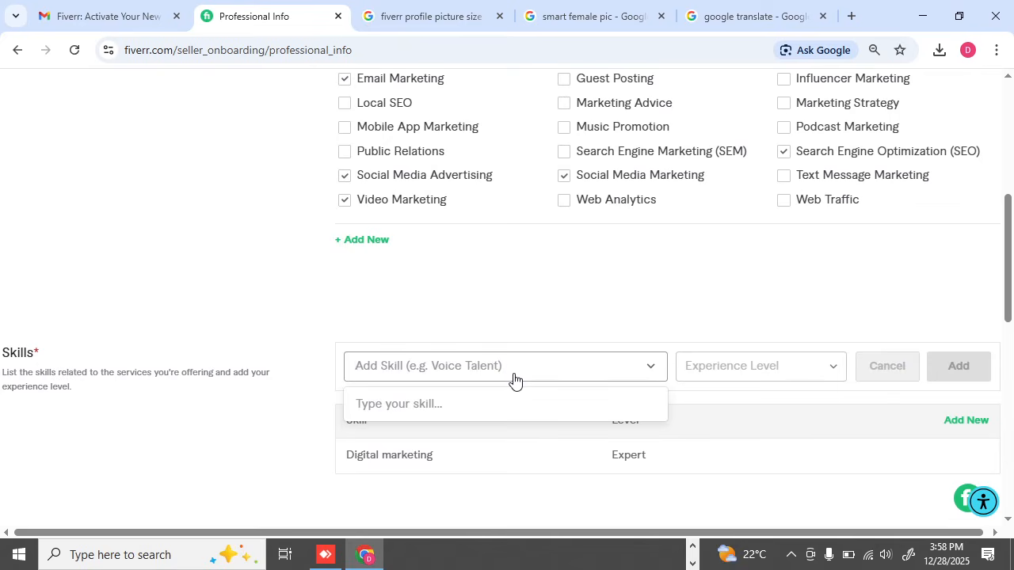
pyautogui.write('so')
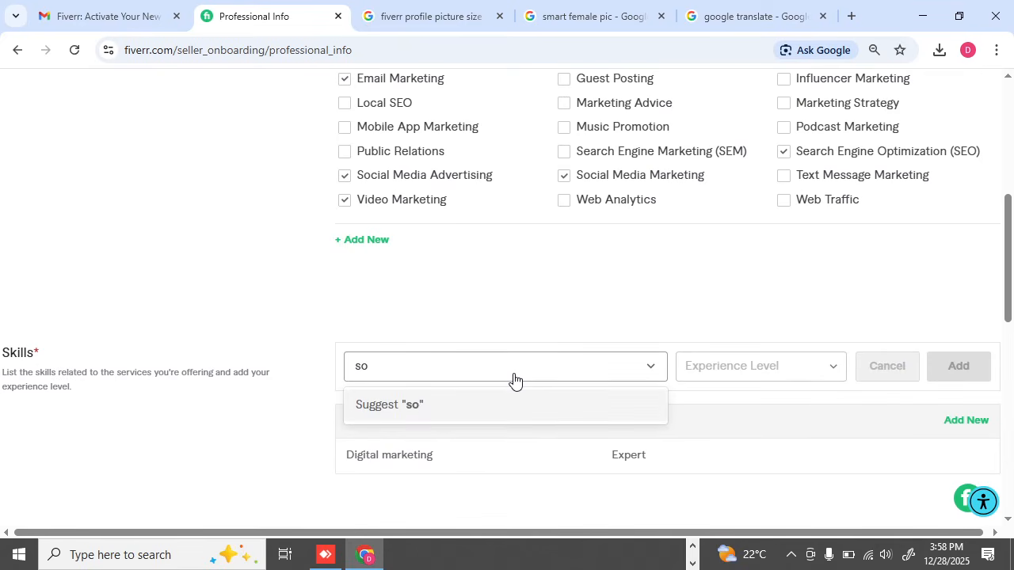
pyautogui.write('cial ')
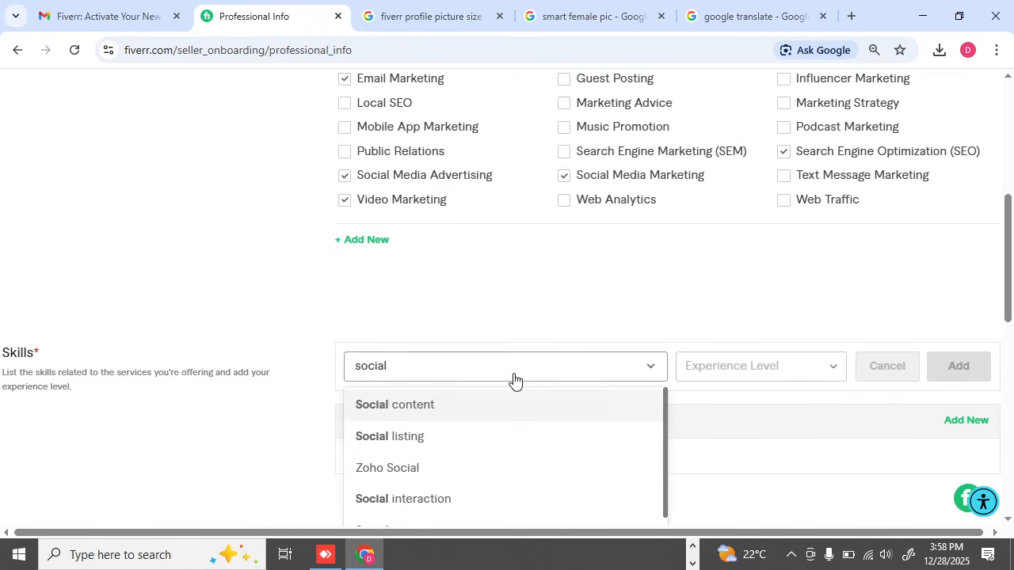
pyautogui.write('me')
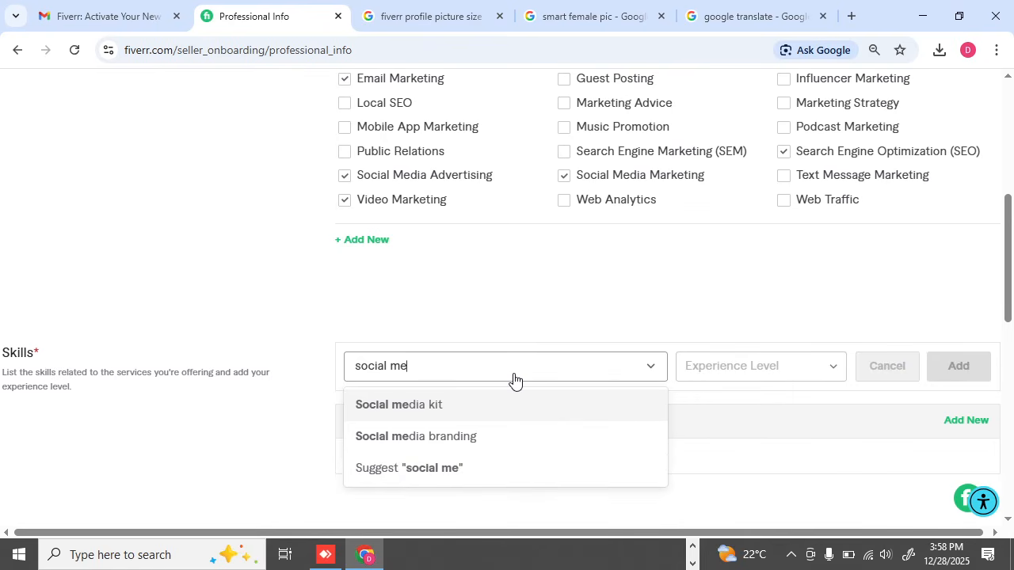
pyautogui.click(474, 442)
pyautogui.click(770, 372)
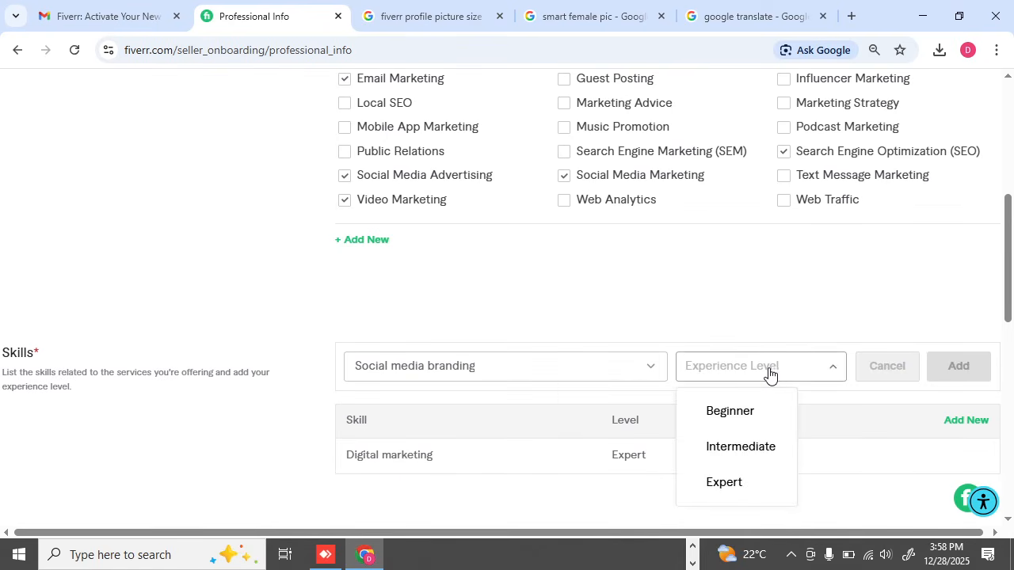
pyautogui.click(724, 483)
pyautogui.click(959, 366)
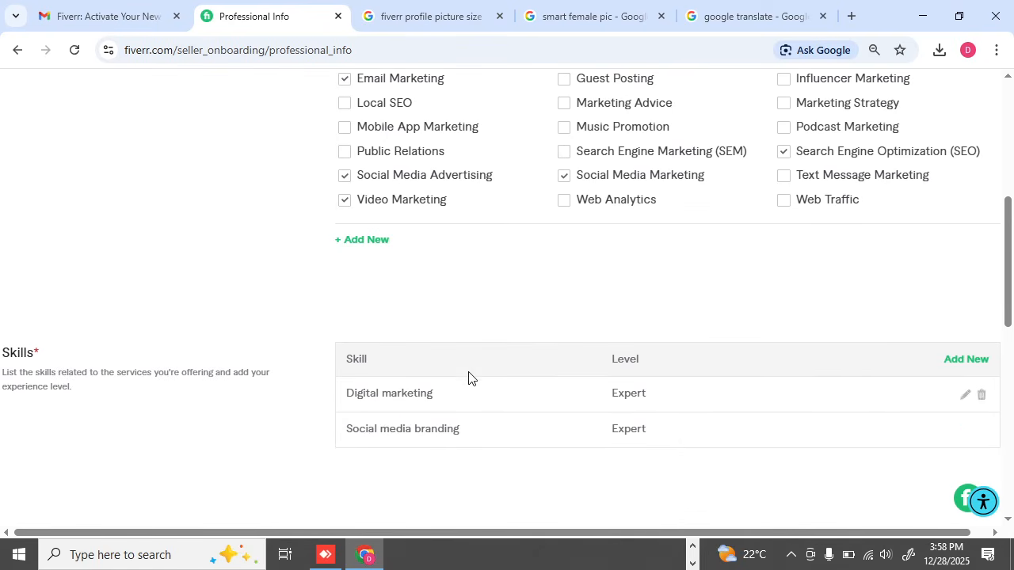
# Add Social media management to the skills list at the Expert level.
pyautogui.click(959, 361)
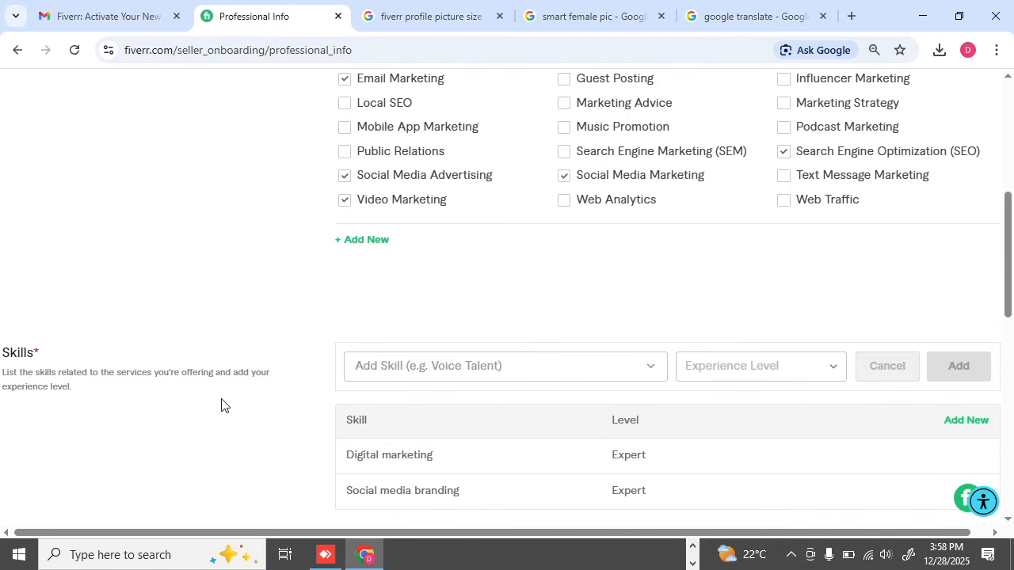
pyautogui.click(468, 370)
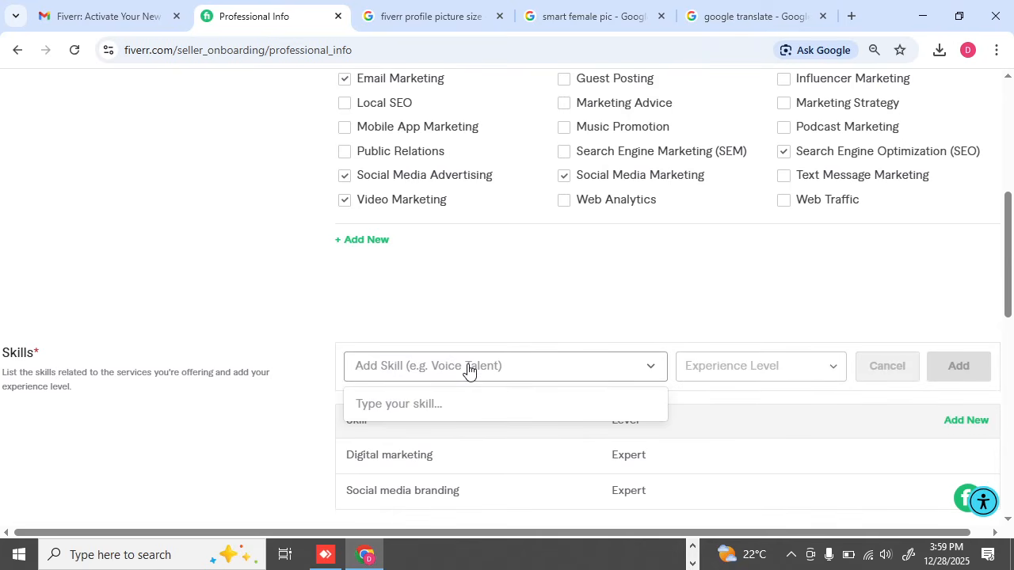
pyautogui.write('so')
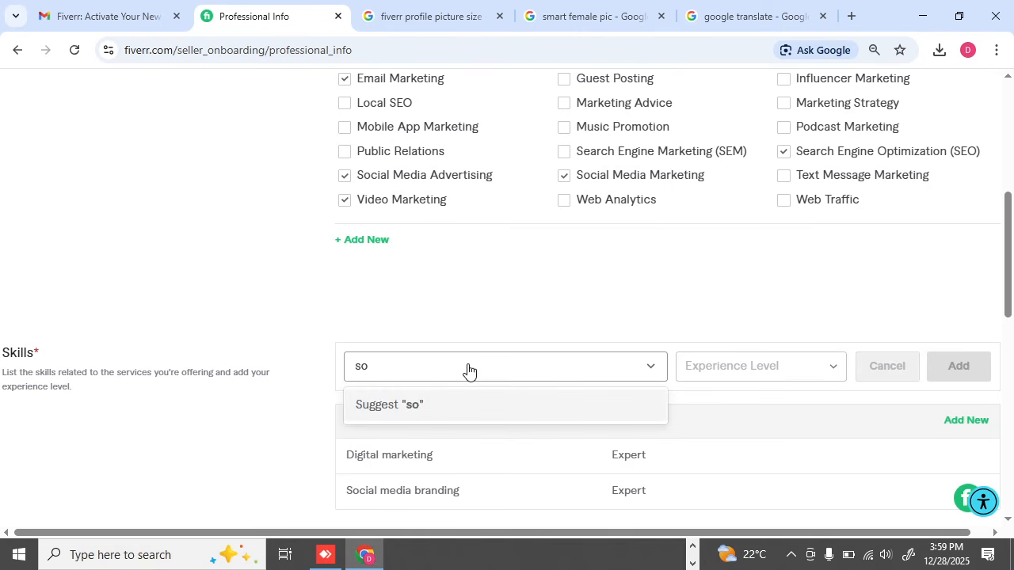
pyautogui.write('cial me')
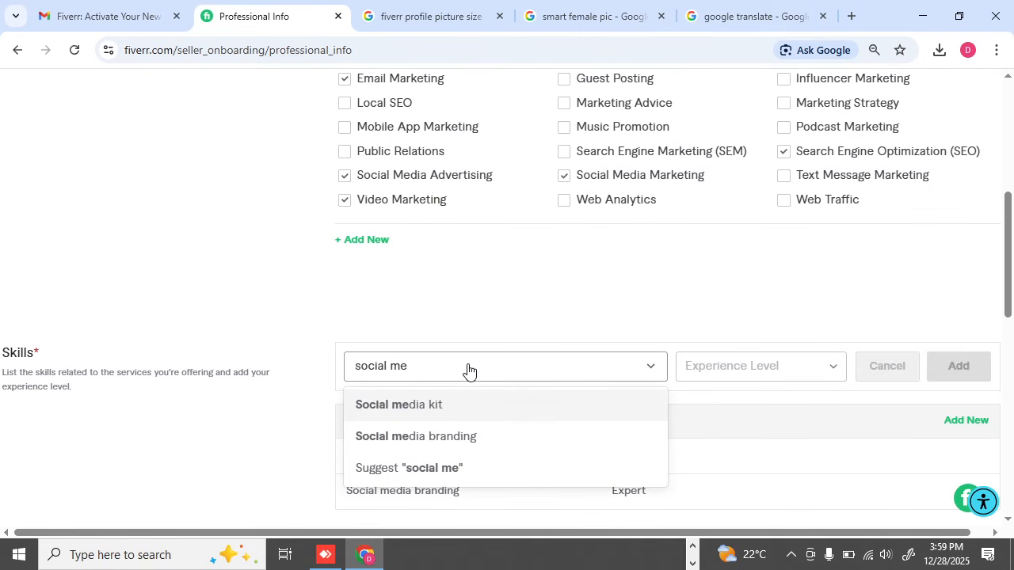
pyautogui.write('dia')
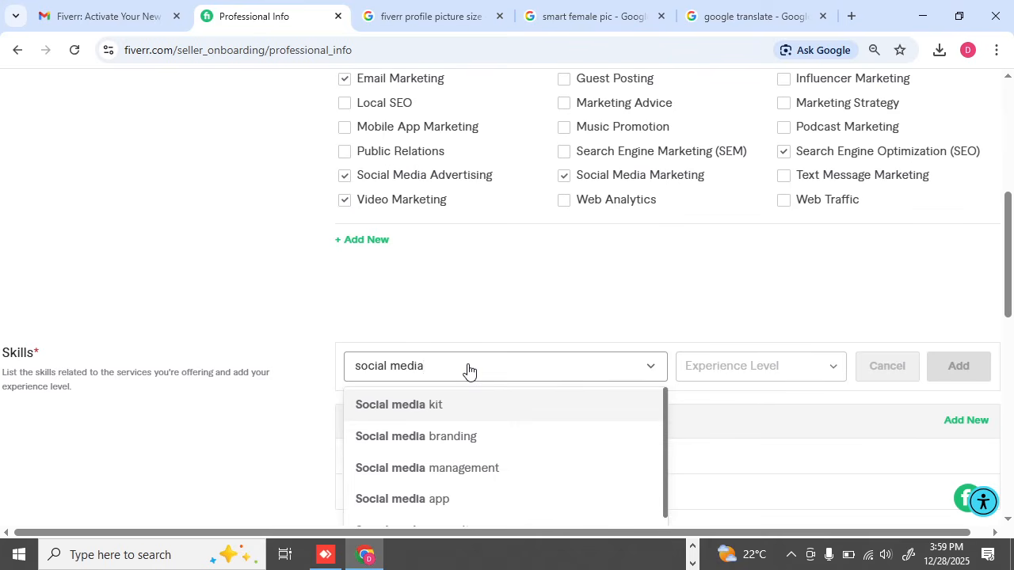
pyautogui.click(448, 476)
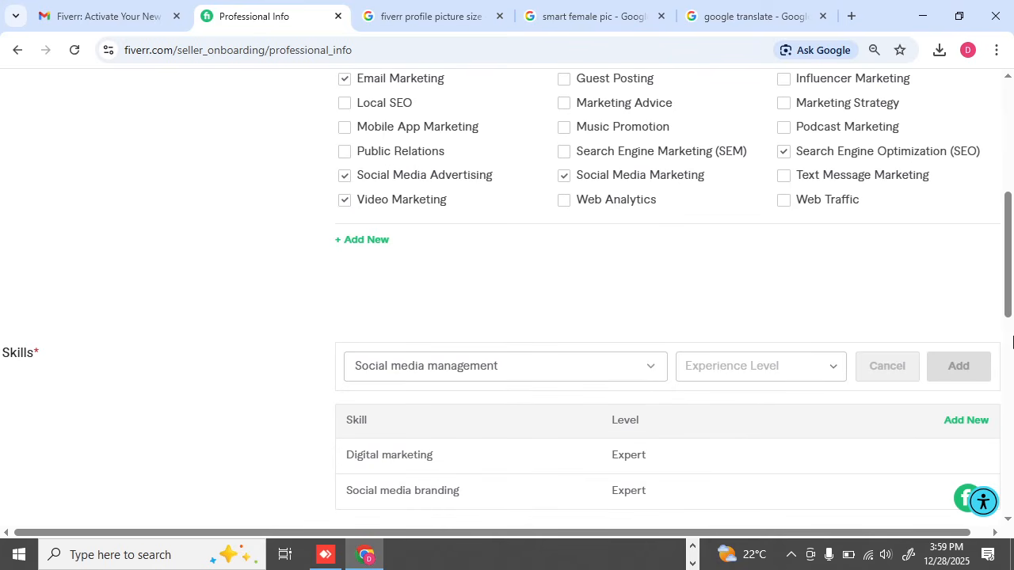
pyautogui.click(814, 379)
pyautogui.click(744, 485)
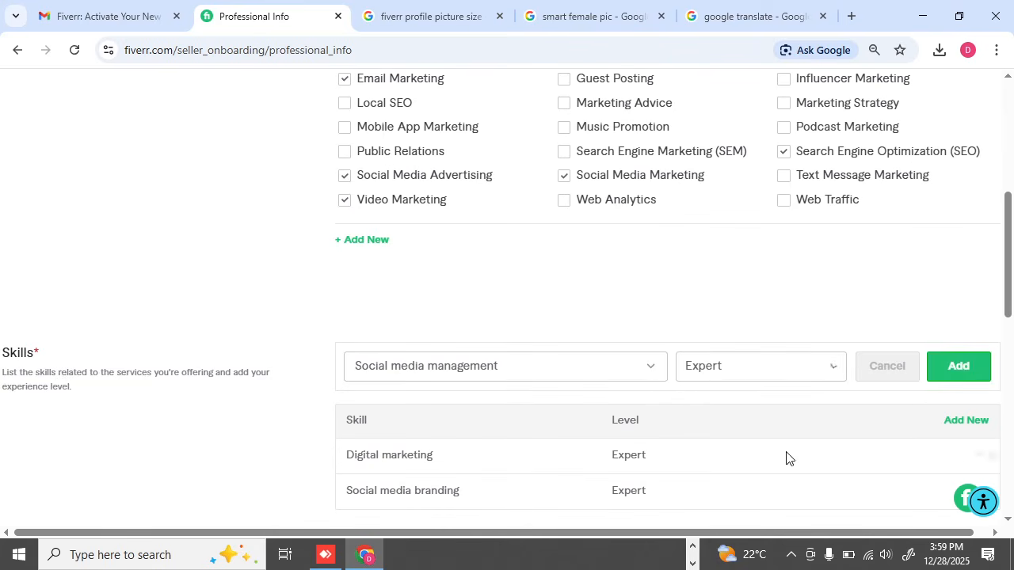
pyautogui.click(960, 374)
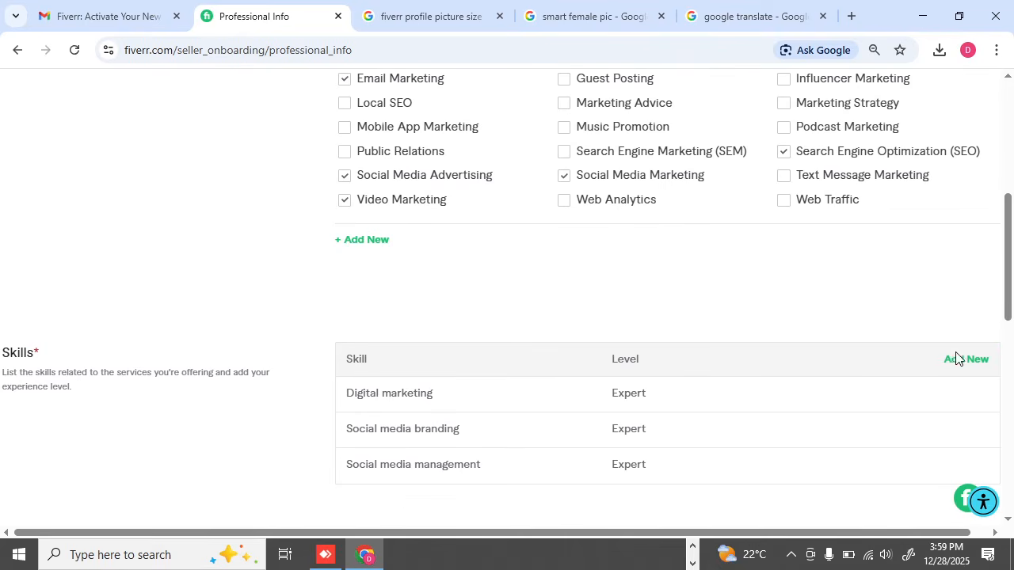
# Add Facebook management to the skills list at the Expert level.
pyautogui.click(956, 358)
pyautogui.click(428, 366)
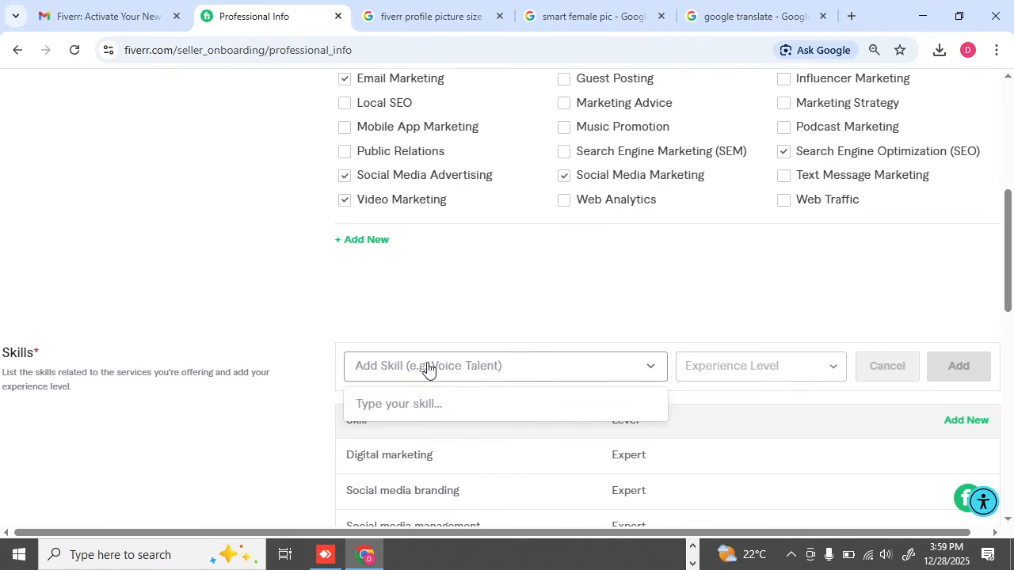
pyautogui.write('facebook')
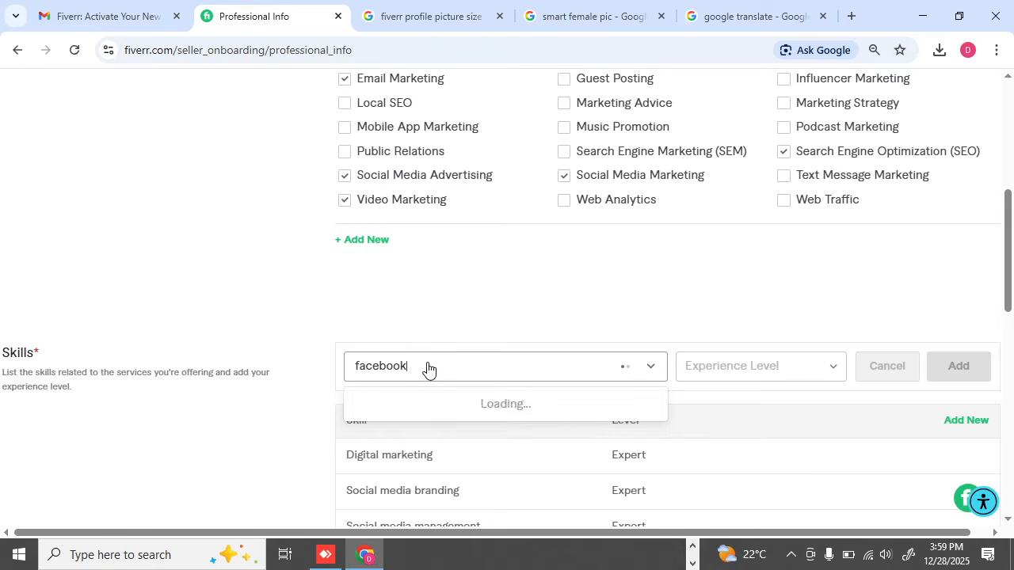
pyautogui.write(' ma')
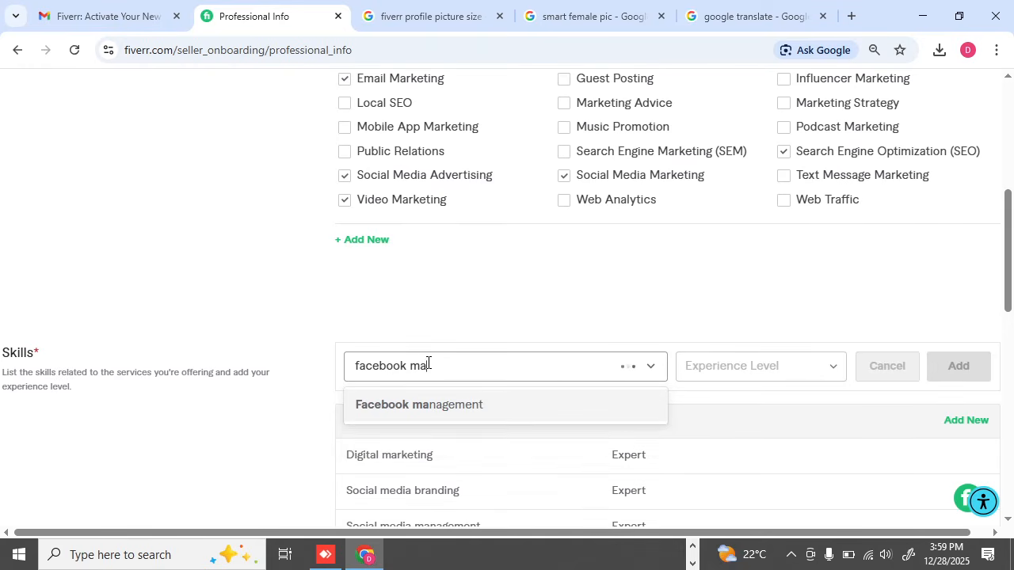
pyautogui.click(448, 405)
pyautogui.click(796, 381)
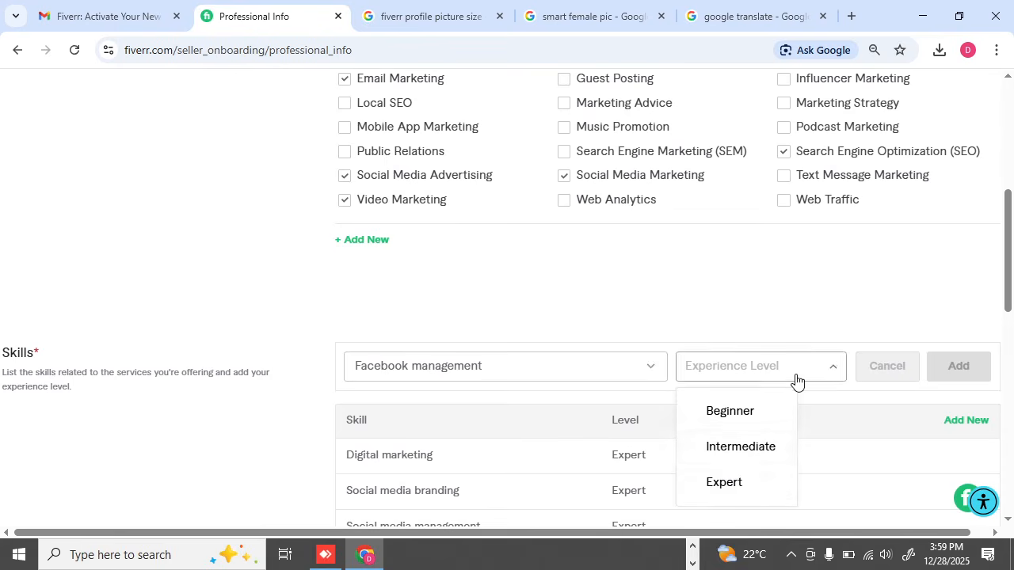
pyautogui.click(745, 481)
# Add Facebook ads to the profile's skills list with the Expert experience level.
pyautogui.scroll(-2, 637, 390)
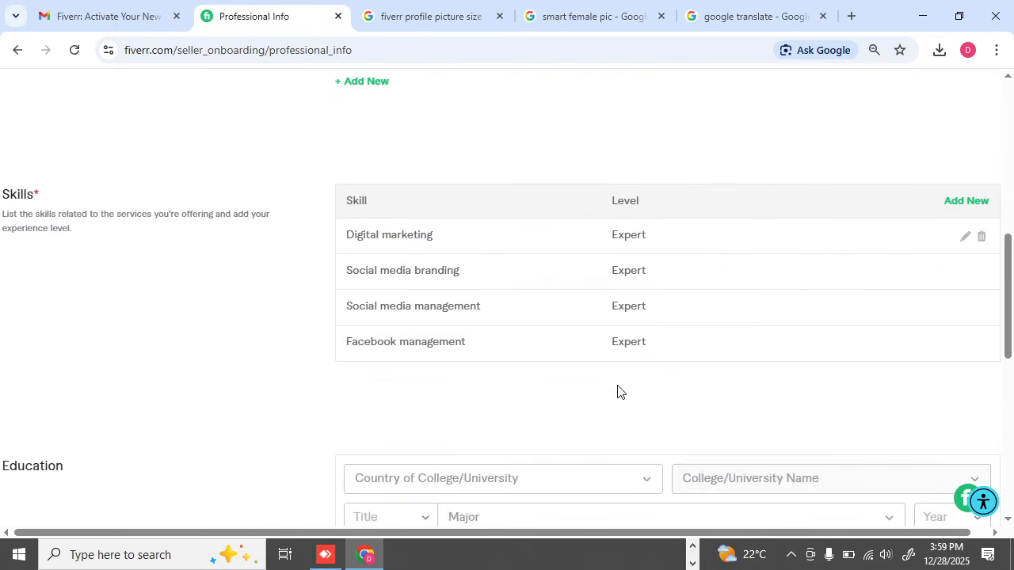
pyautogui.scroll(2, 510, 378)
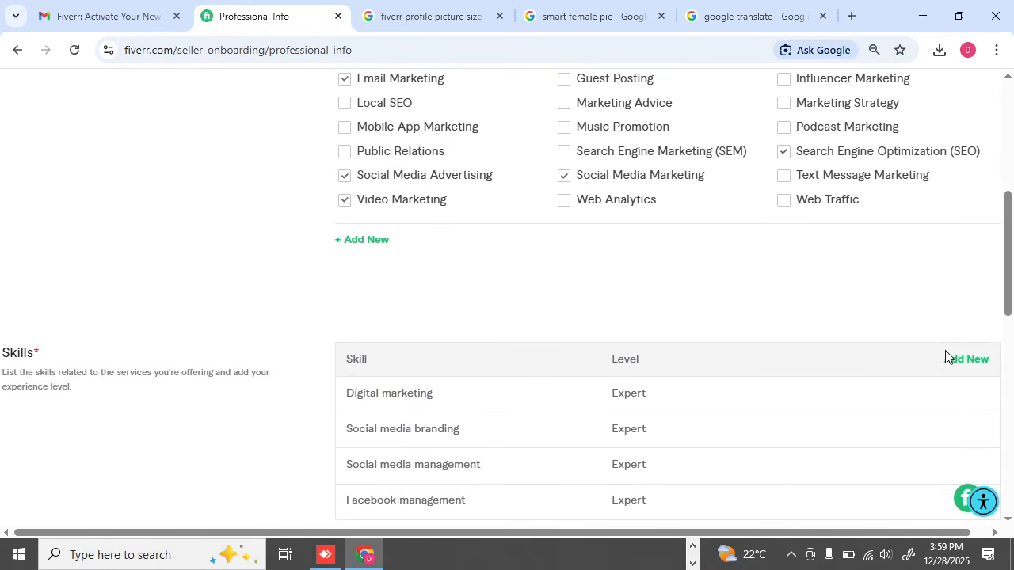
pyautogui.click(965, 360)
pyautogui.click(556, 372)
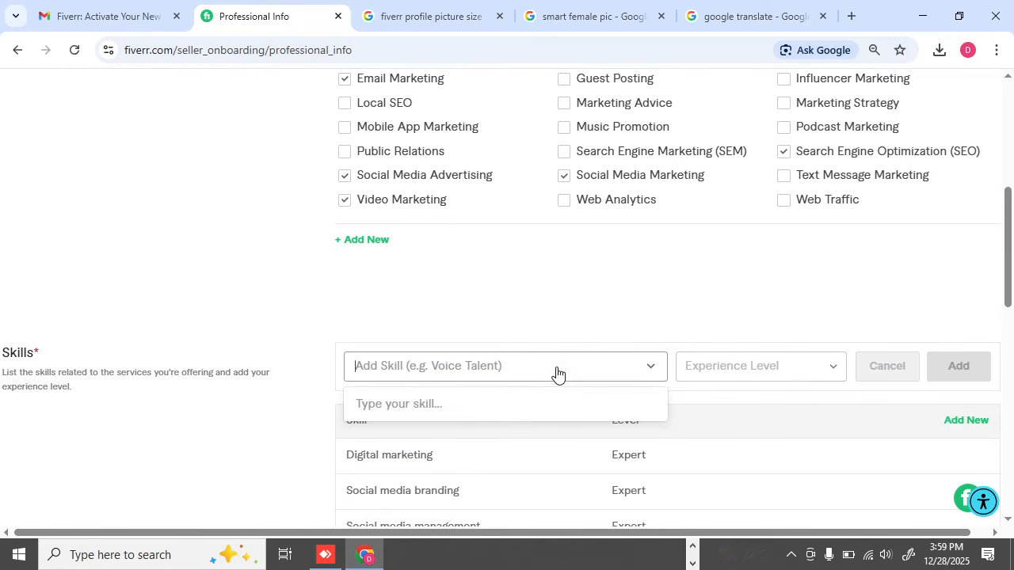
pyautogui.write('fac')
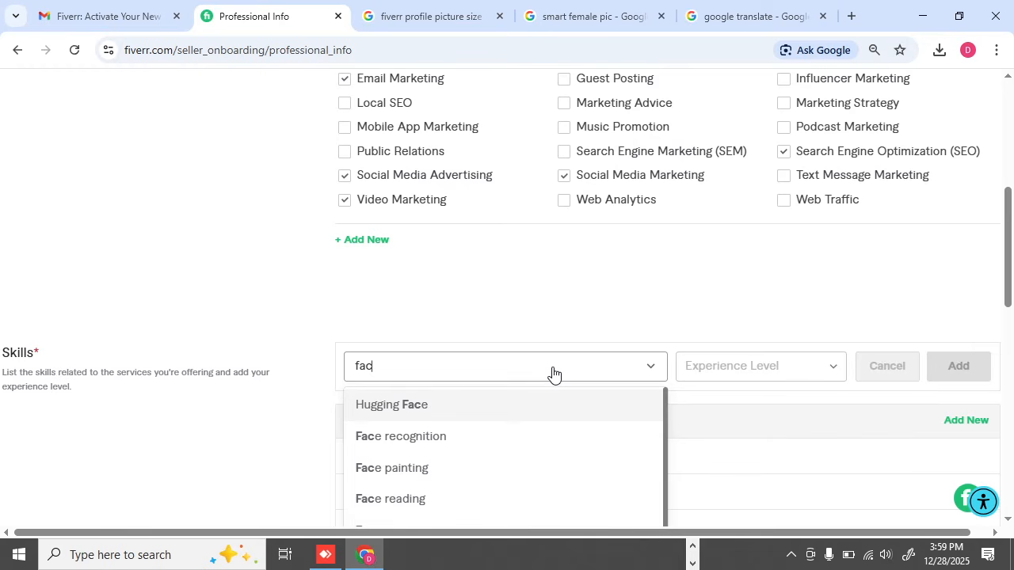
pyautogui.write('eboo')
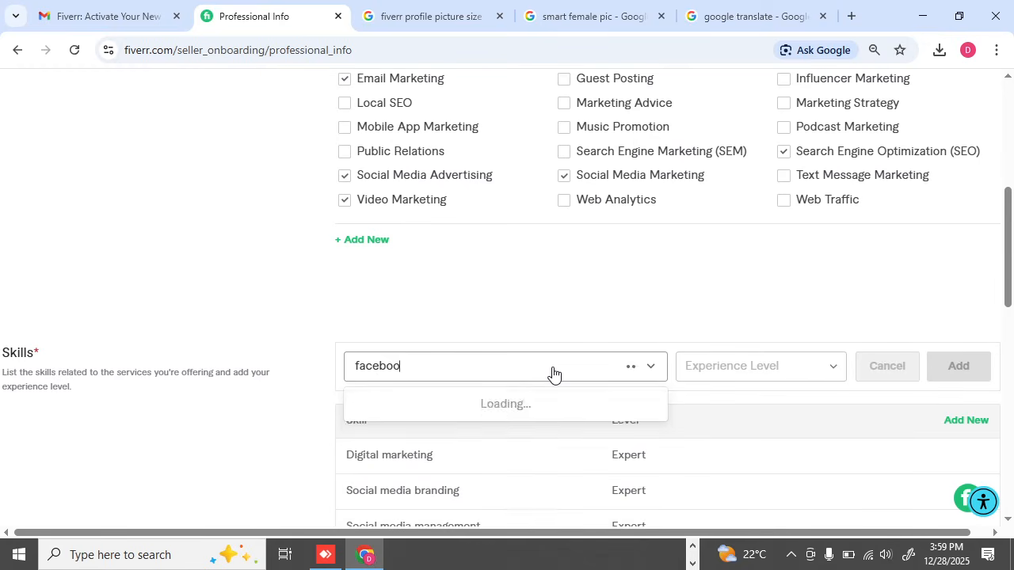
pyautogui.write('k ad')
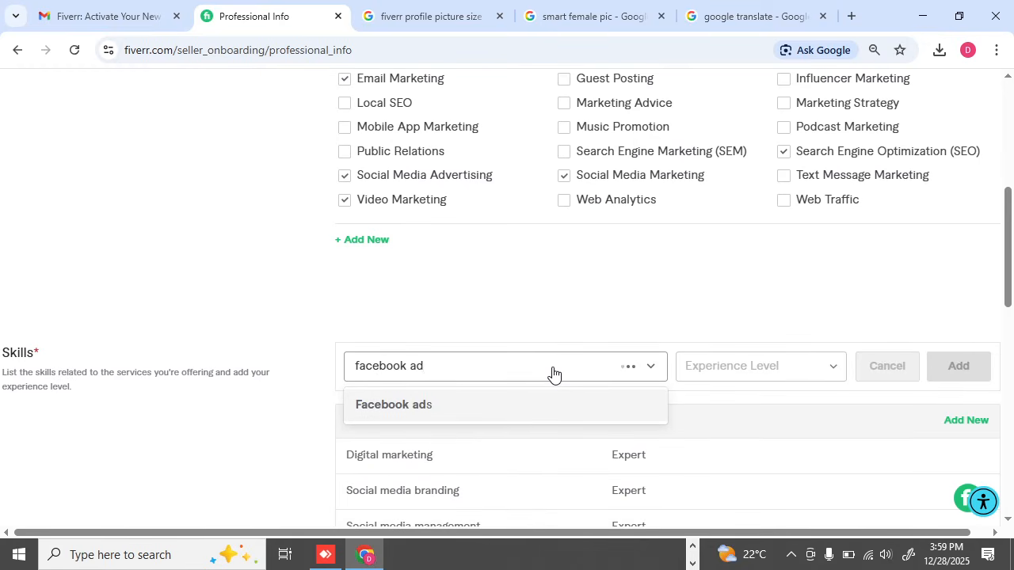
pyautogui.click(475, 407)
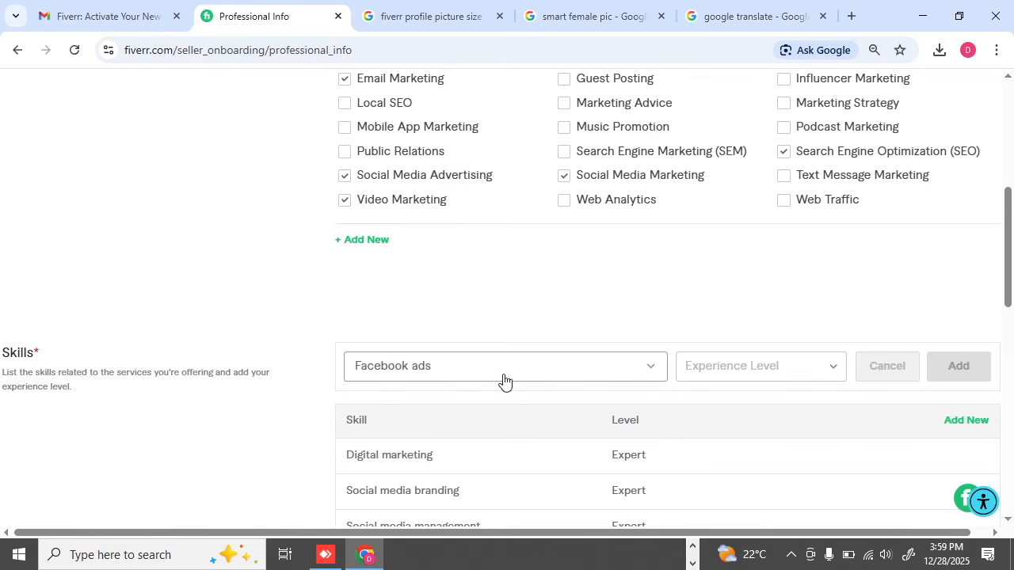
pyautogui.click(765, 369)
pyautogui.click(724, 486)
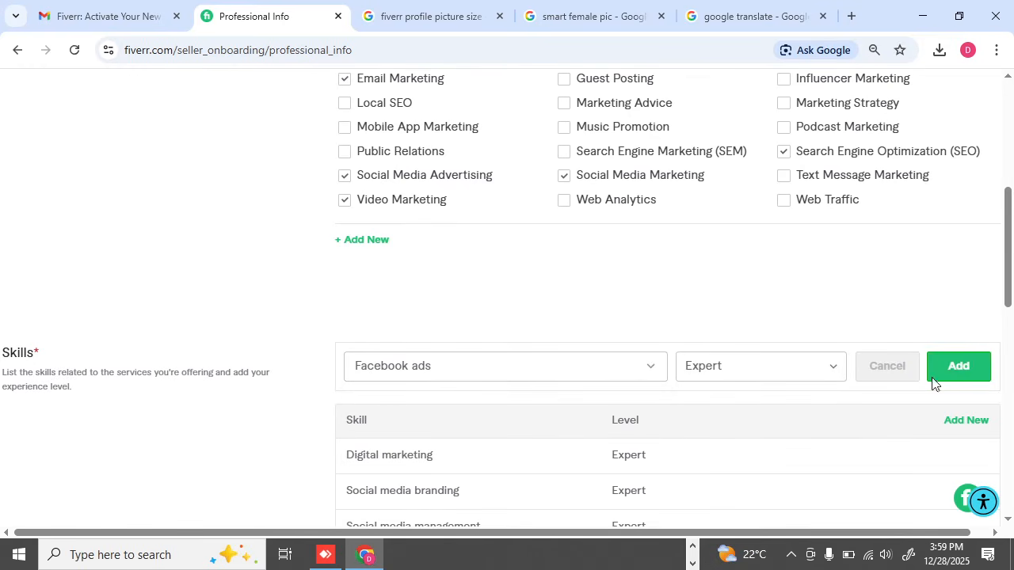
pyautogui.click(958, 371)
# Add YouTube SEO as another profile skill at the Expert experience level.
pyautogui.scroll(-2, 475, 398)
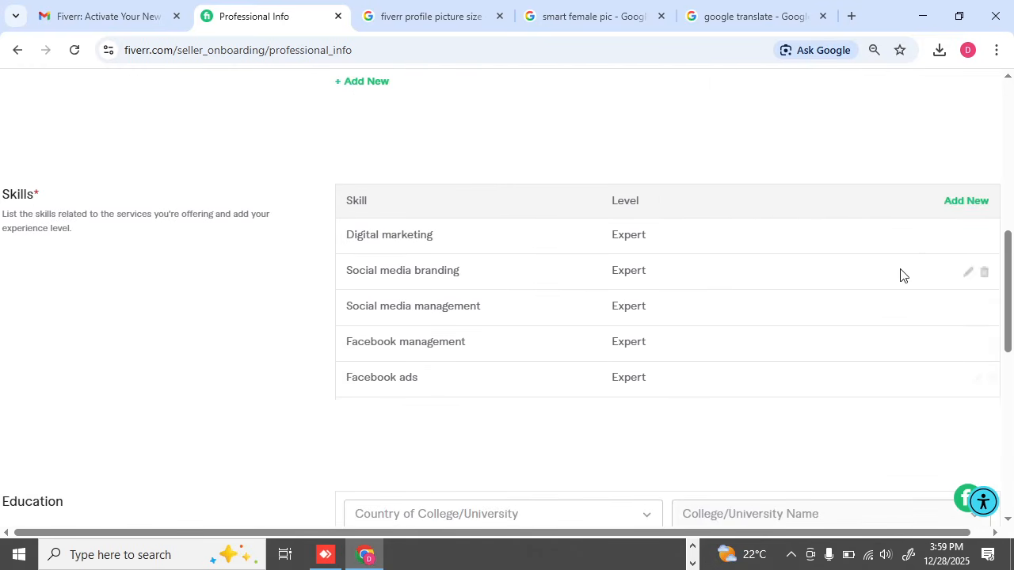
pyautogui.click(957, 202)
pyautogui.click(425, 213)
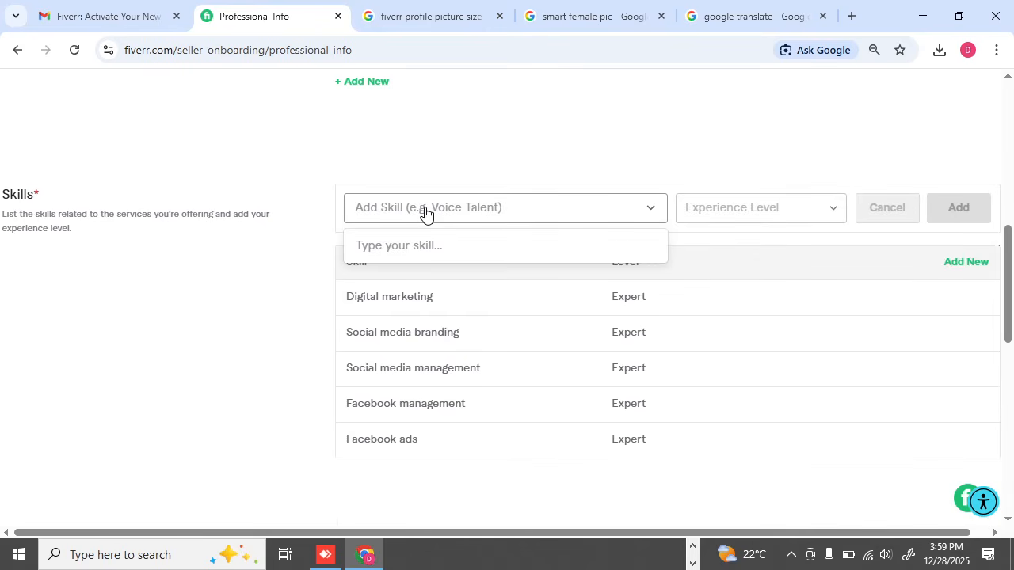
pyautogui.write('yout')
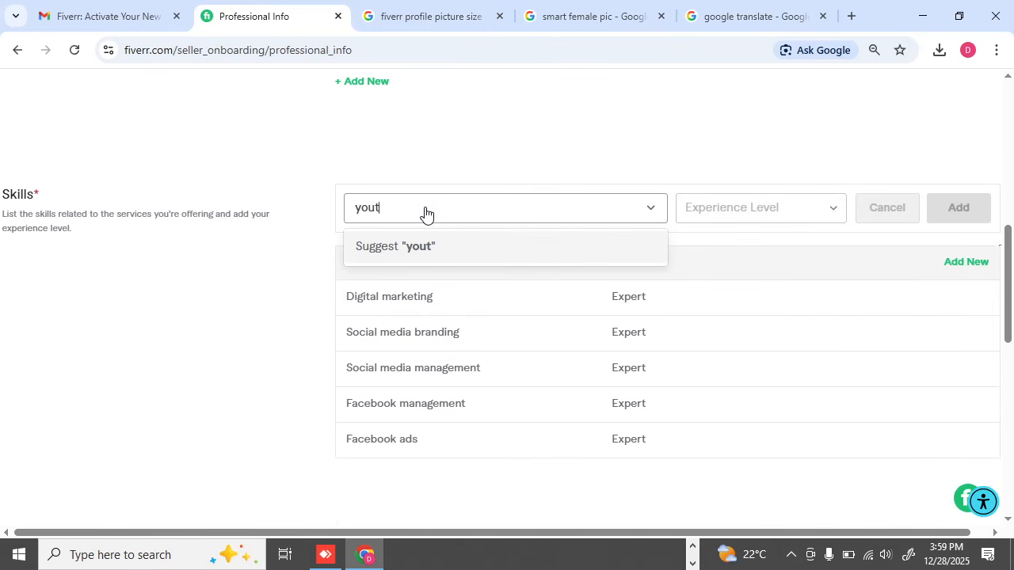
pyautogui.press('BackSpace')
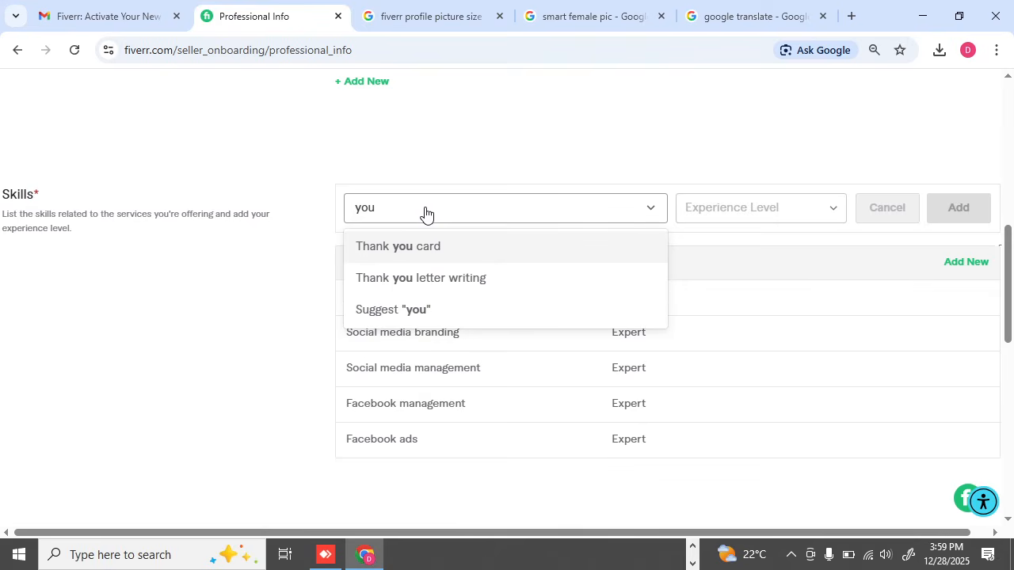
pyautogui.write('tube')
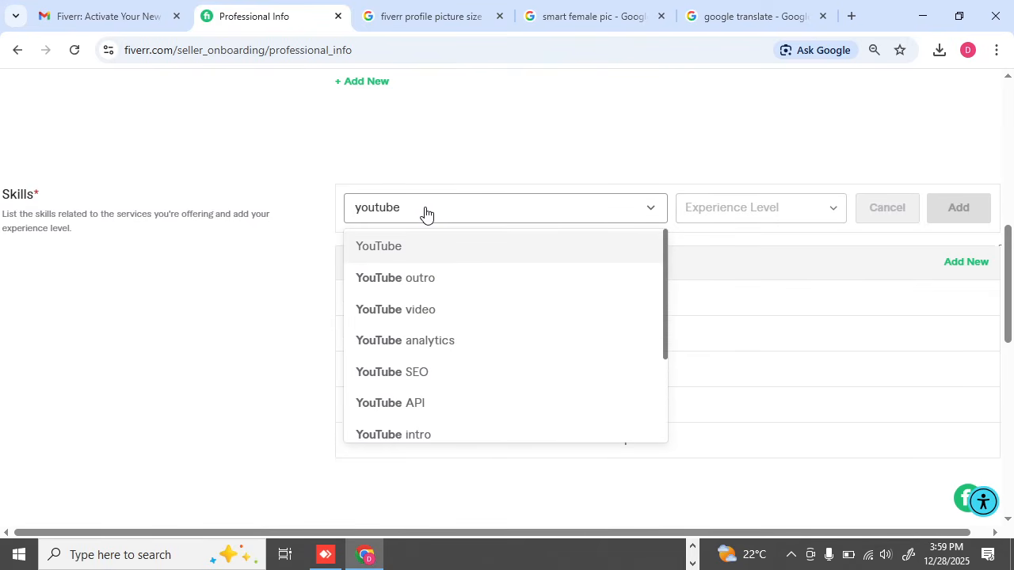
pyautogui.click(408, 373)
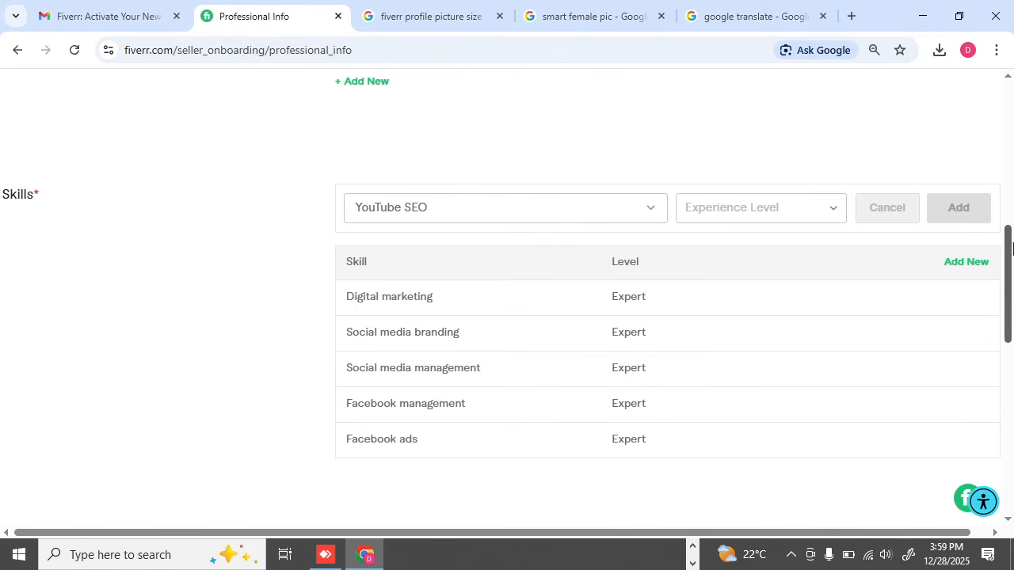
pyautogui.click(797, 215)
pyautogui.click(736, 329)
pyautogui.click(963, 214)
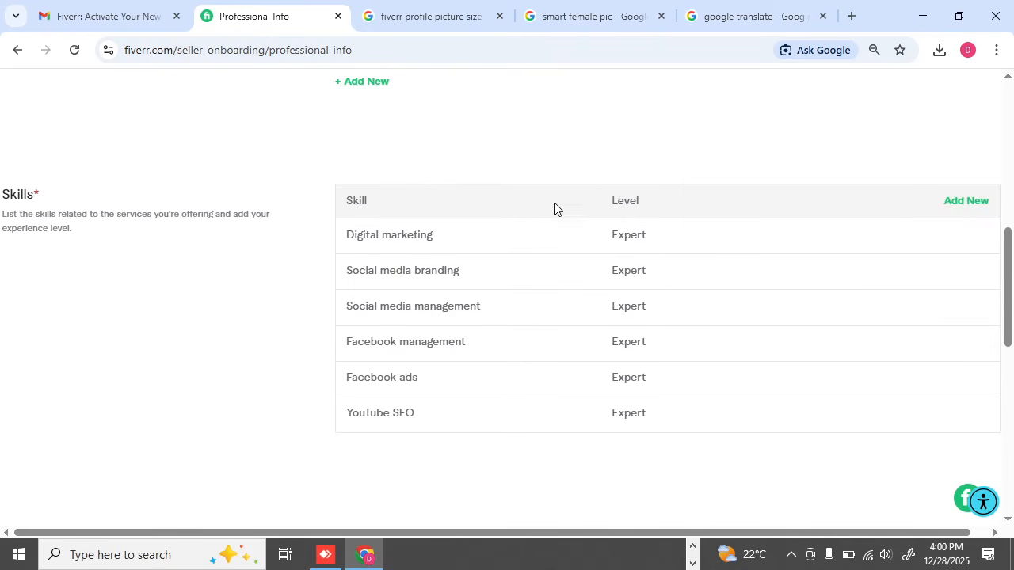
# Add YouTube marketing to the skills list with the Expert experience level.
pyautogui.click(956, 204)
pyautogui.click(498, 208)
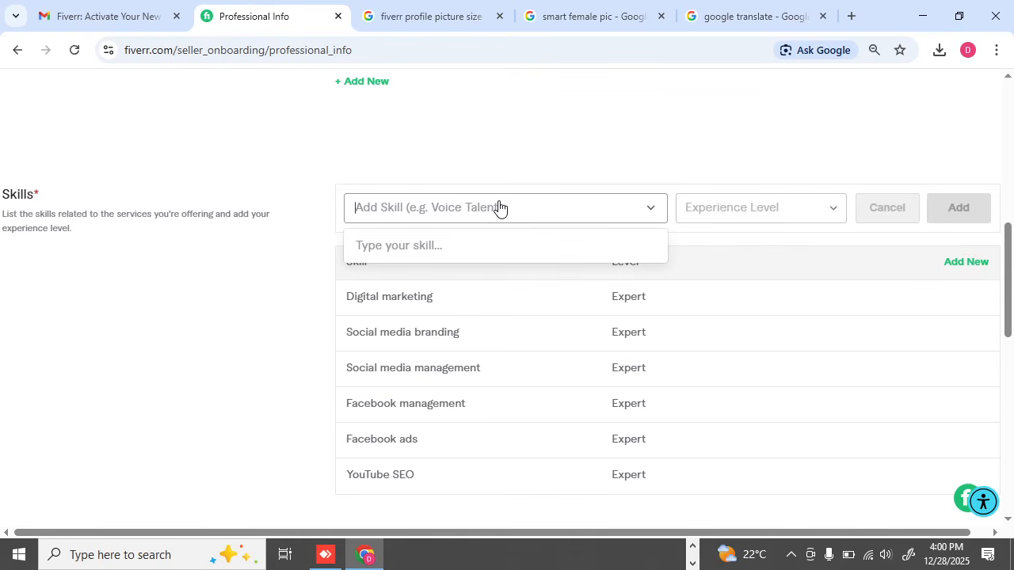
pyautogui.write('yout')
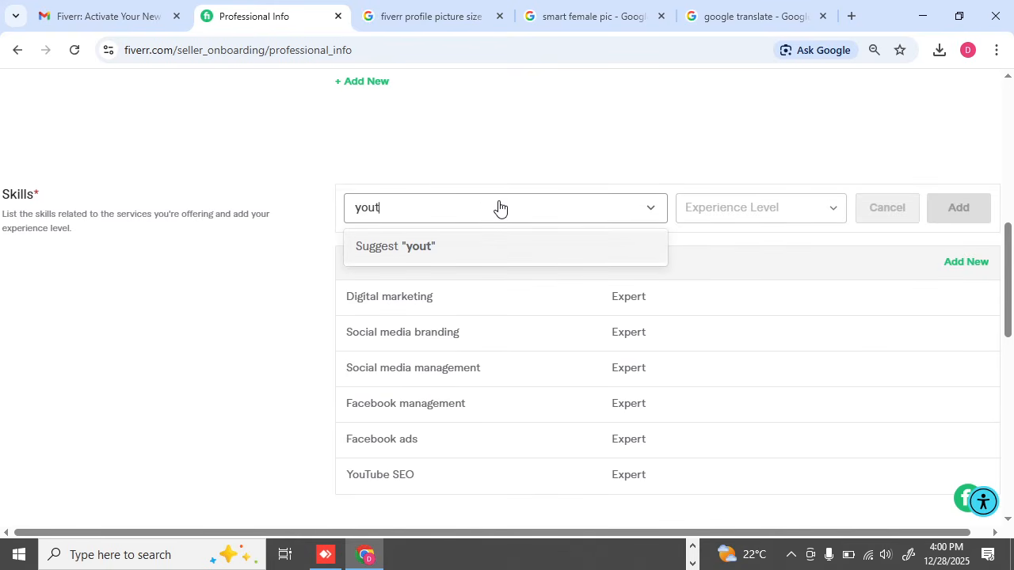
pyautogui.write('ube mar')
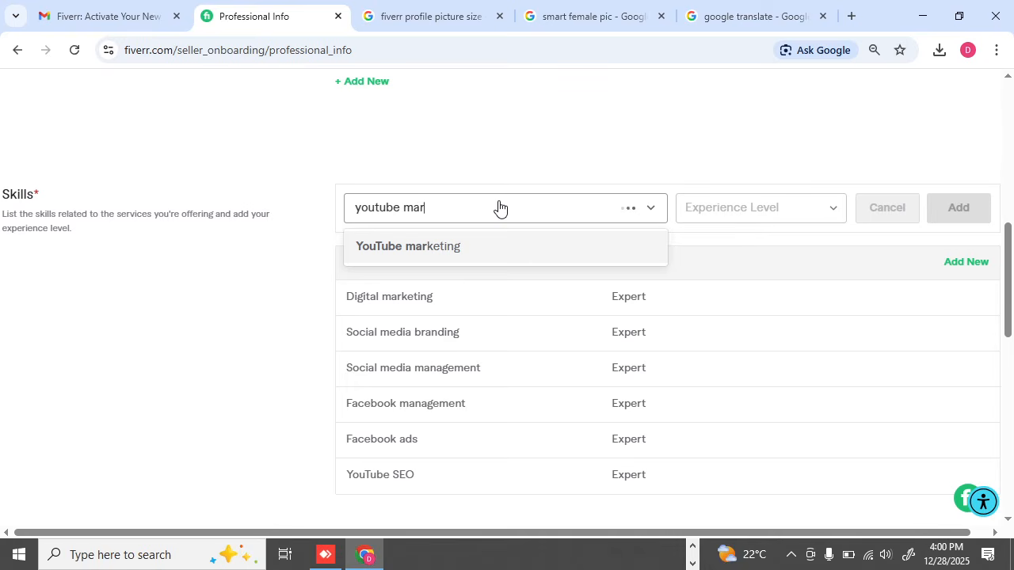
pyautogui.write('k')
pyautogui.click(483, 250)
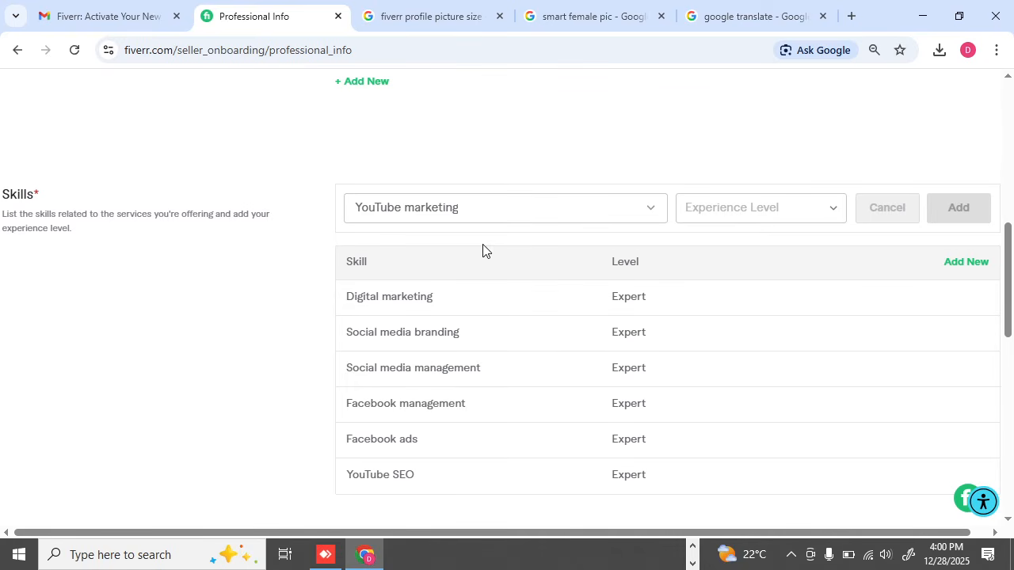
pyautogui.click(789, 213)
pyautogui.click(740, 327)
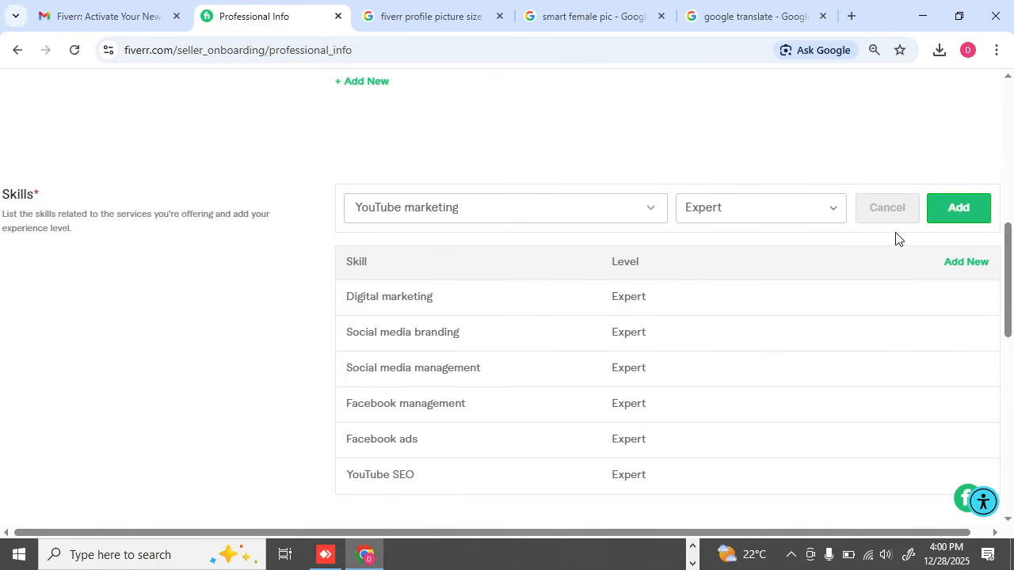
pyautogui.click(948, 213)
# Start another skill entry and search the skill suggestions for "email mar".
pyautogui.scroll(4, 451, 291)
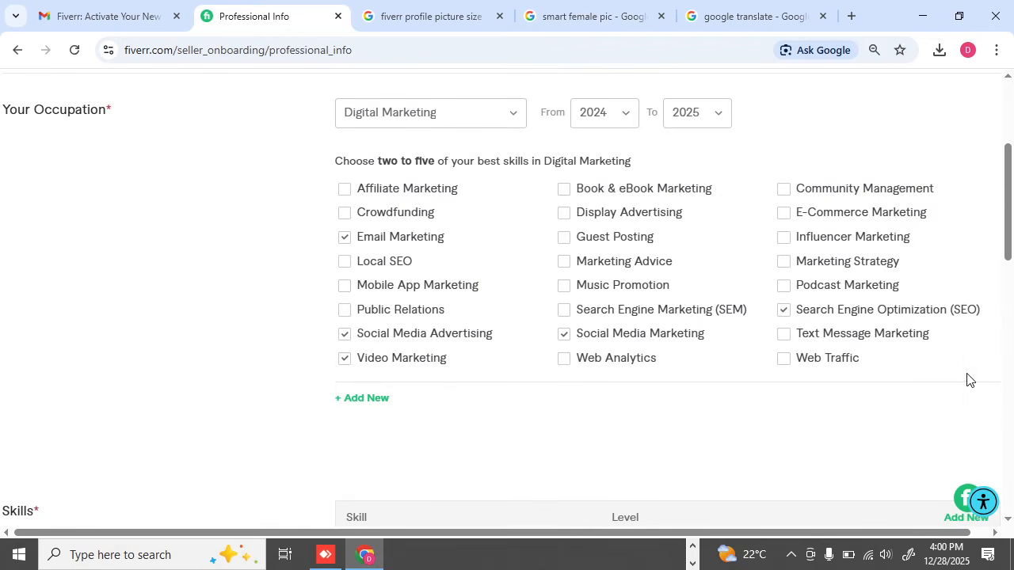
pyautogui.scroll(-3, 959, 360)
pyautogui.click(966, 279)
pyautogui.scroll(-1, 491, 349)
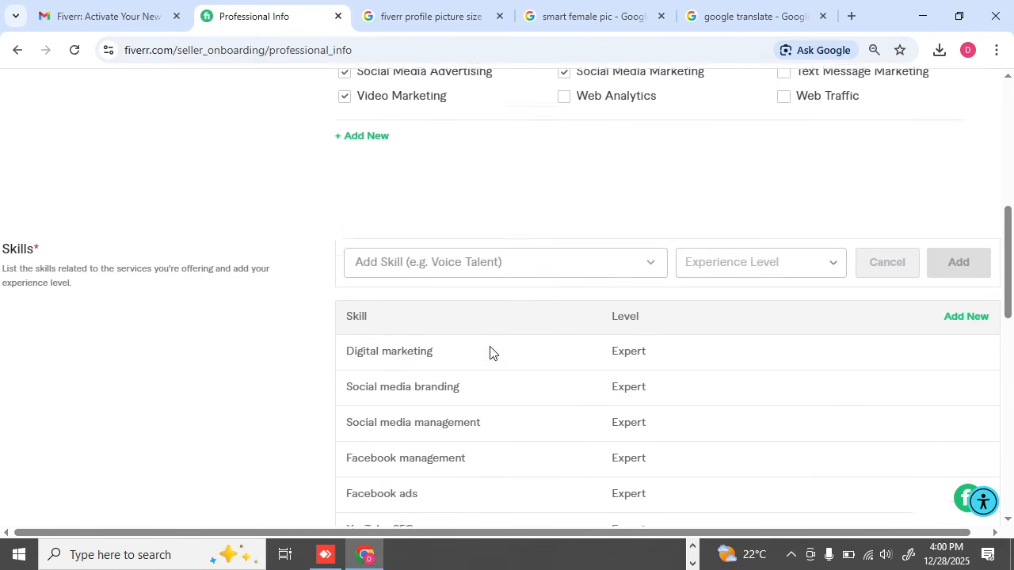
pyautogui.scroll(-3, 490, 352)
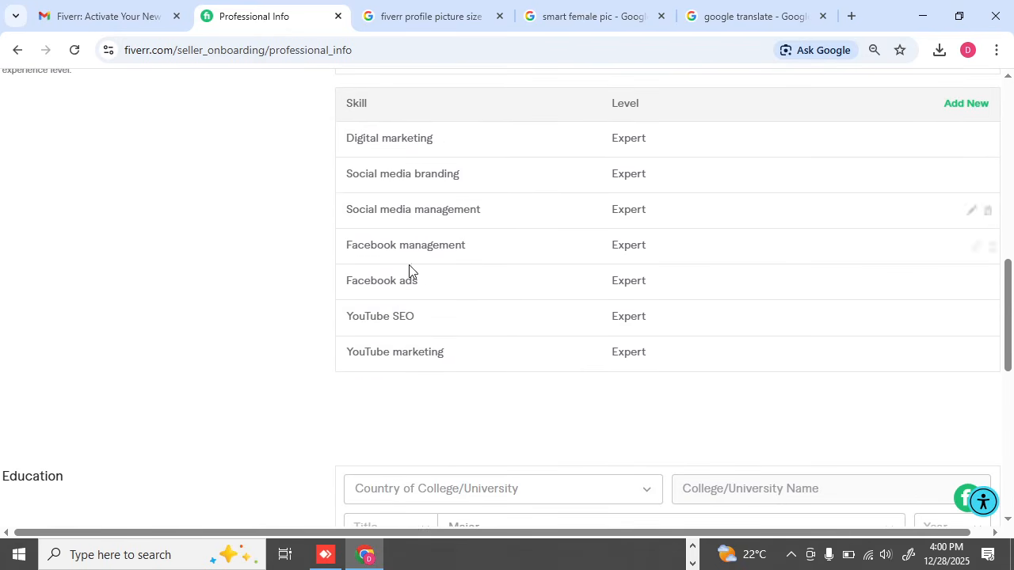
pyautogui.scroll(3, 982, 174)
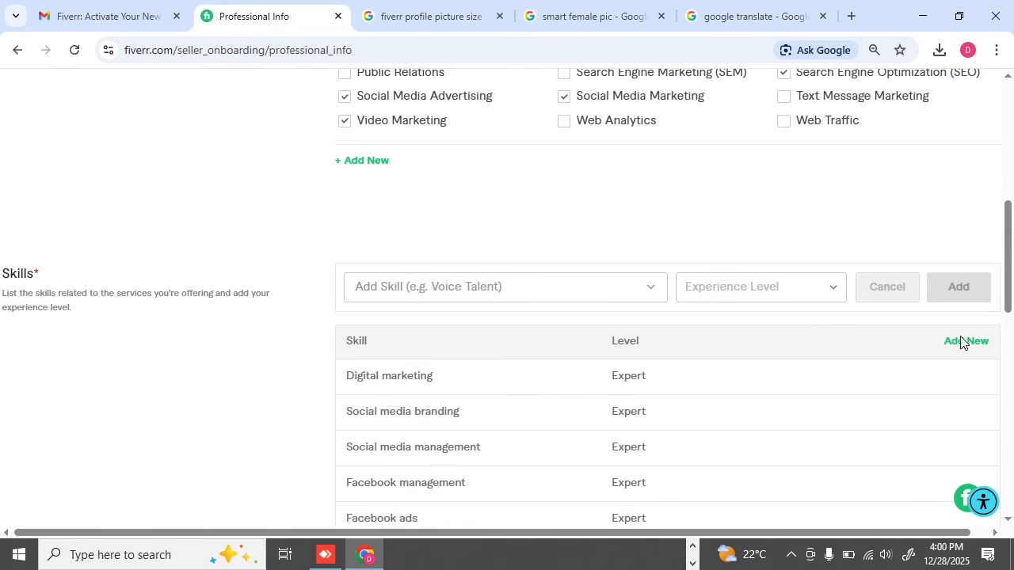
pyautogui.click(496, 288)
pyautogui.write('email')
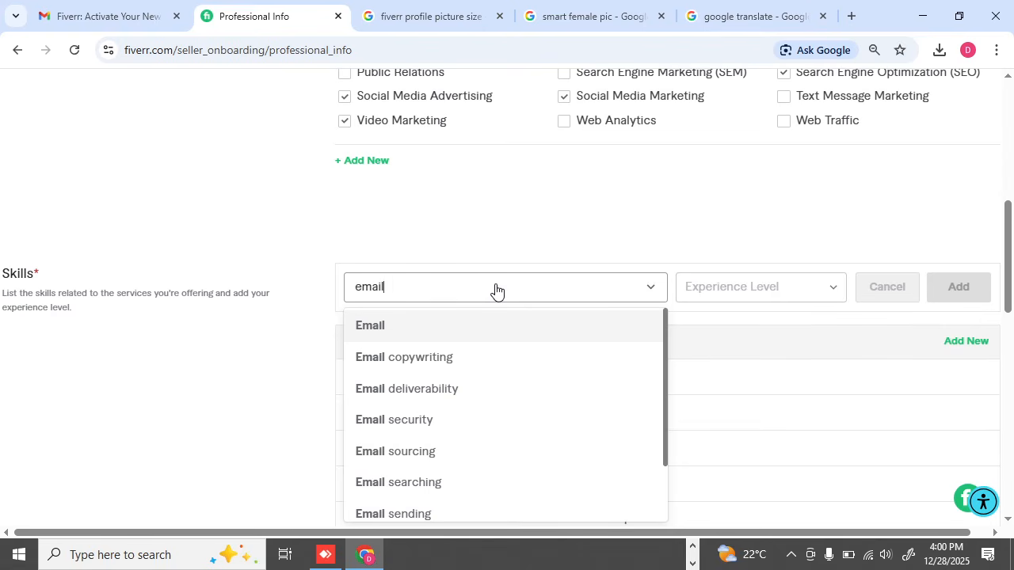
pyautogui.write(' ma')
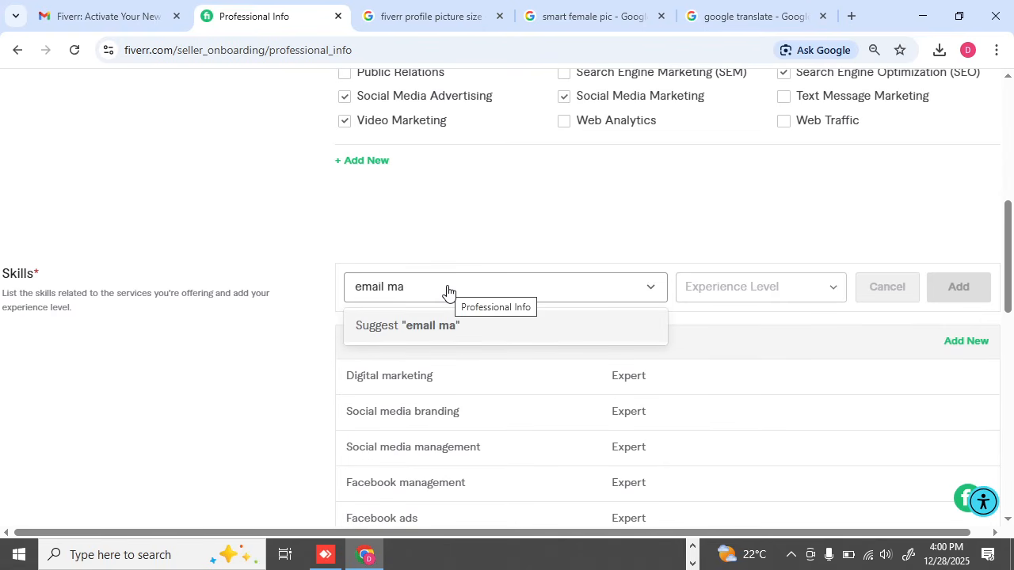
pyautogui.write('rein')
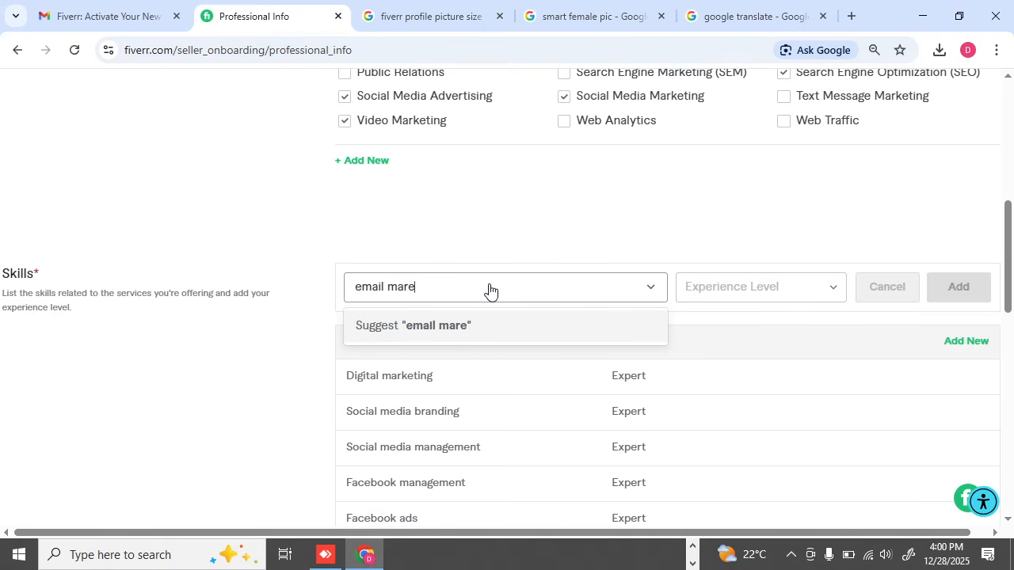
# Add Email marketing to the skills list with the Expert experience level.
pyautogui.press('BackSpace')
pyautogui.write('keting')
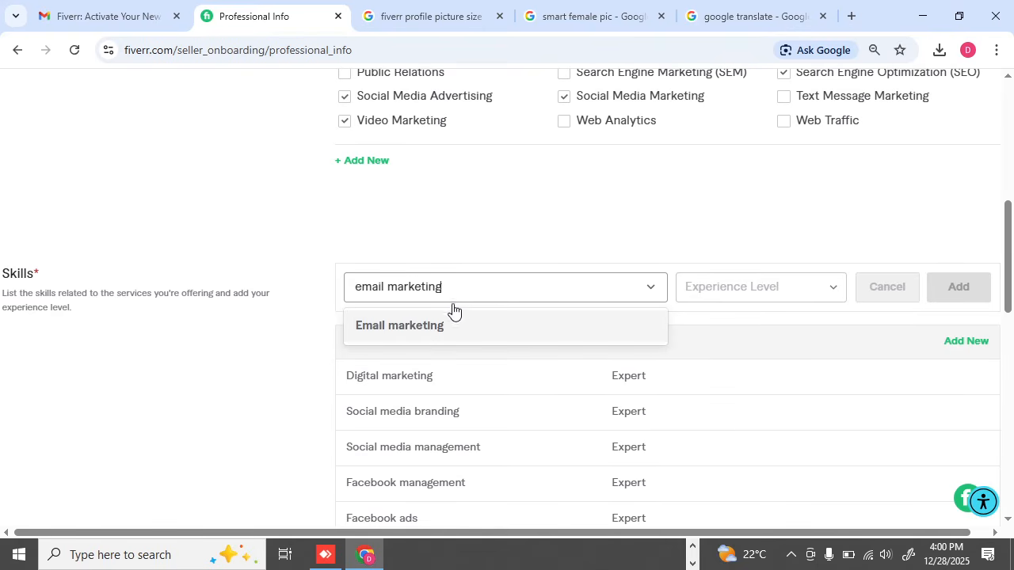
pyautogui.click(406, 323)
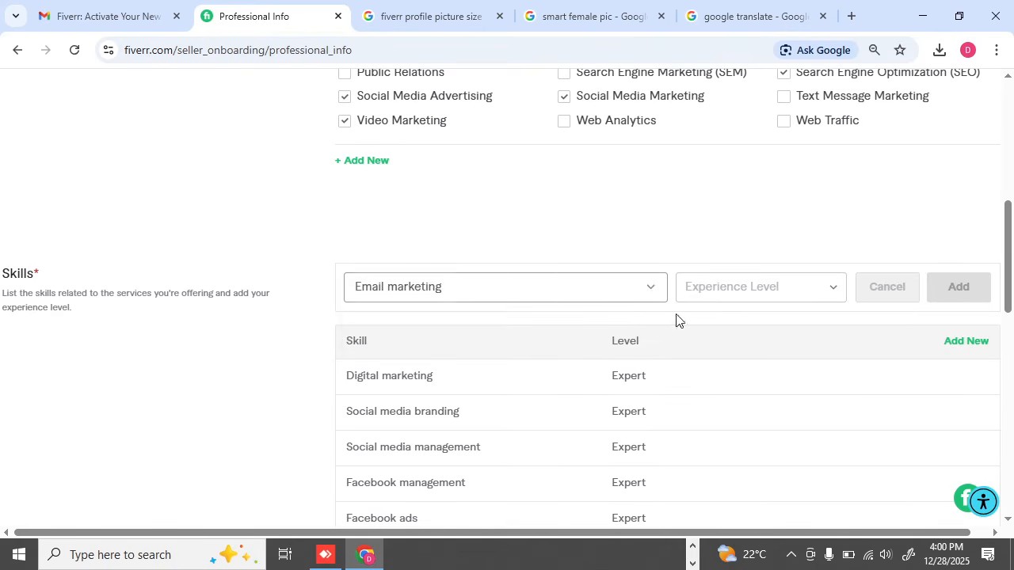
pyautogui.click(812, 286)
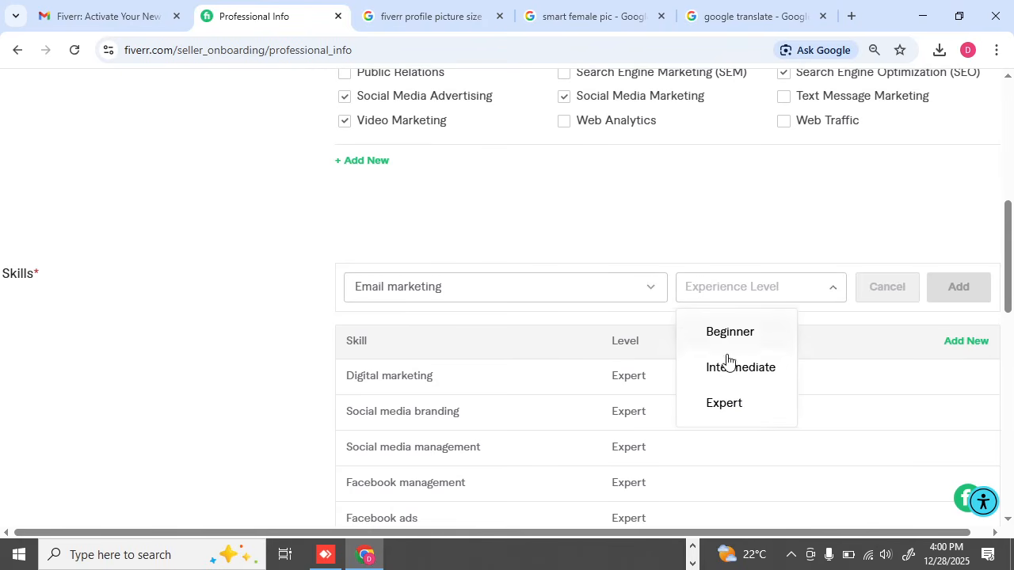
pyautogui.click(719, 403)
pyautogui.click(951, 291)
# Start a new skill entry and choose the custom suggestion "youtube video seo" as the skill name.
pyautogui.scroll(-2, 792, 309)
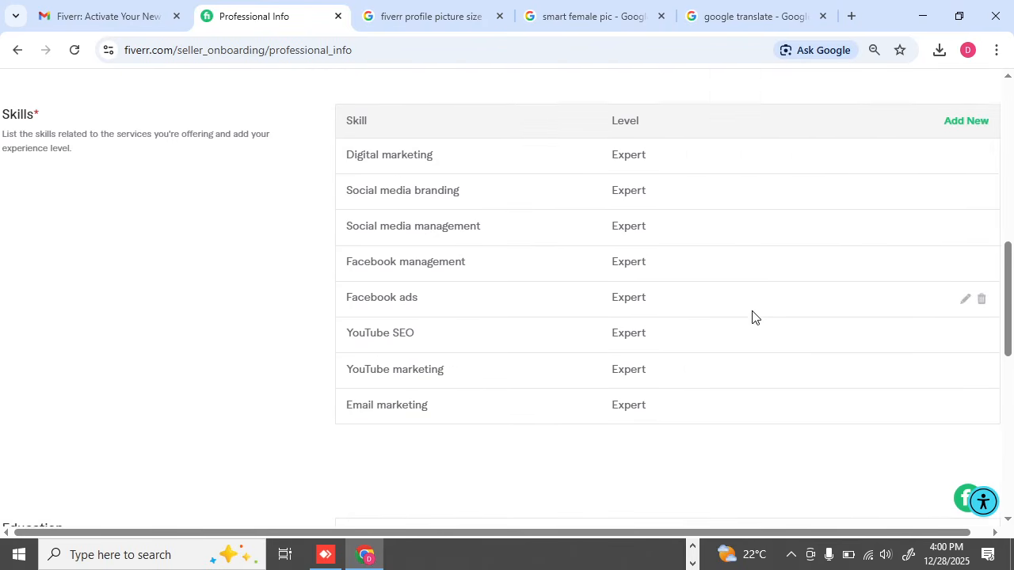
pyautogui.scroll(-1, 754, 315)
pyautogui.scroll(5, 727, 290)
pyautogui.scroll(-2, 736, 285)
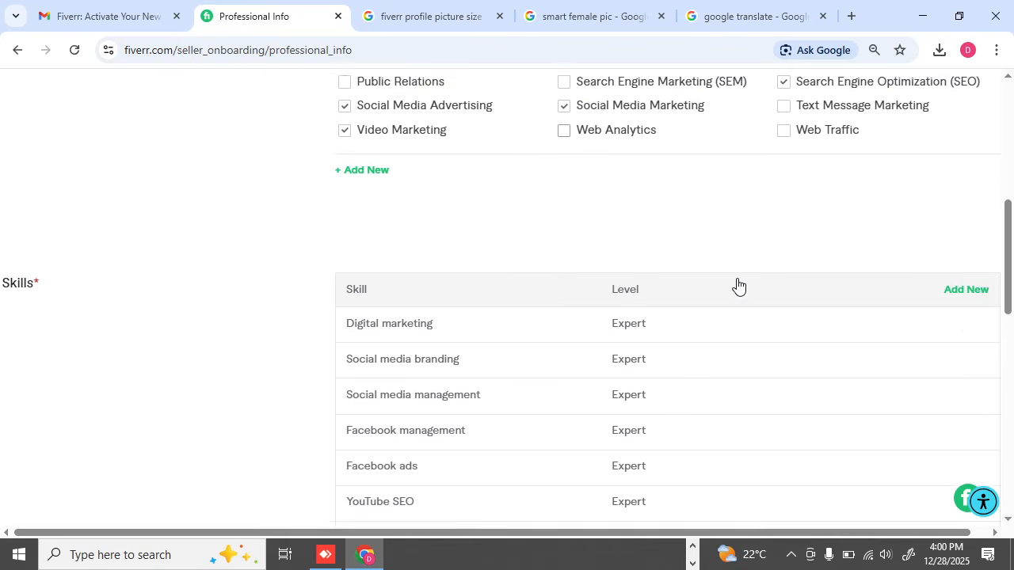
pyautogui.click(970, 279)
pyautogui.click(492, 291)
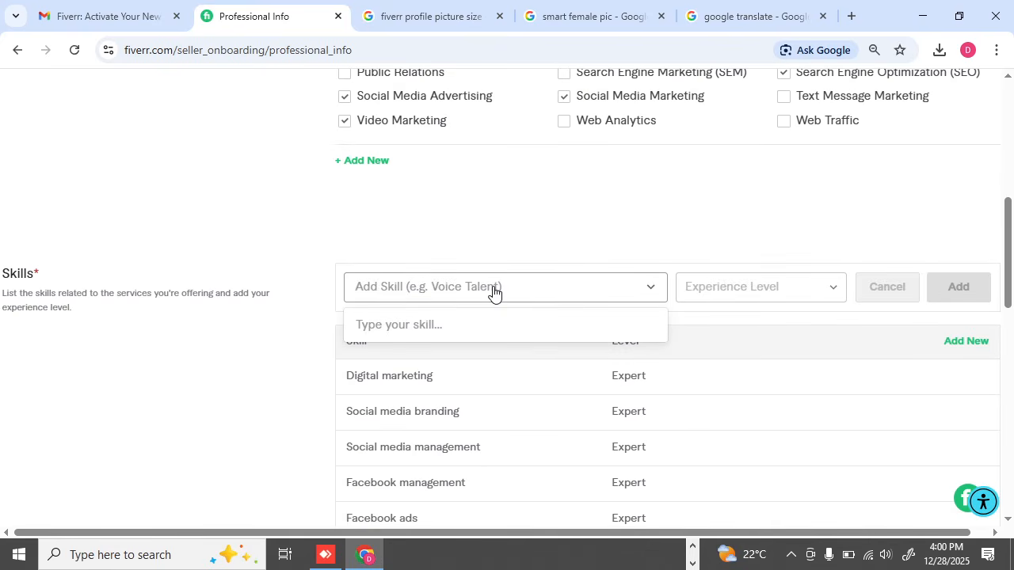
pyautogui.write('ytou')
pyautogui.press('BackSpace')
pyautogui.press('BackSpace')
pyautogui.press('BackSpace')
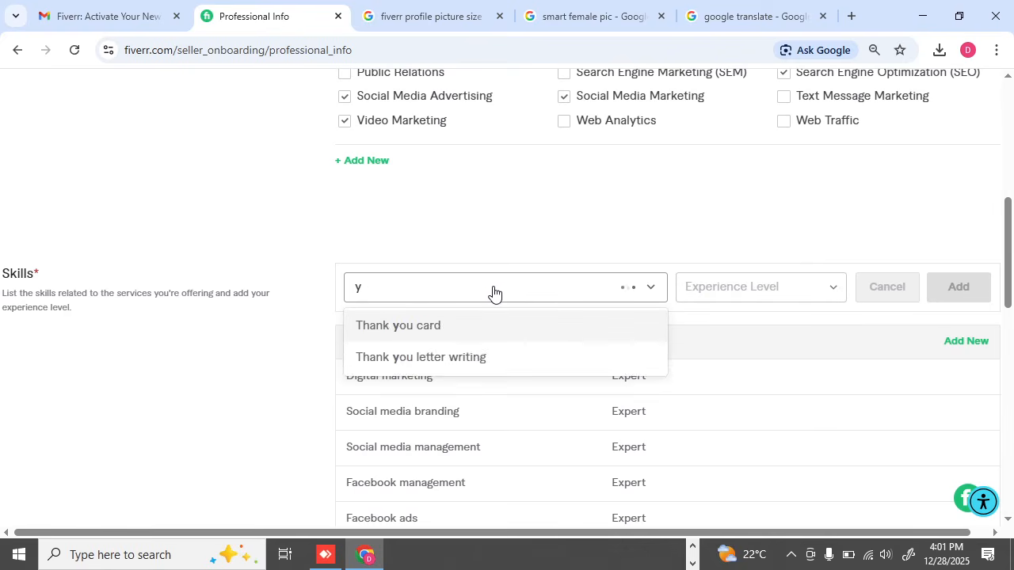
pyautogui.write('otu')
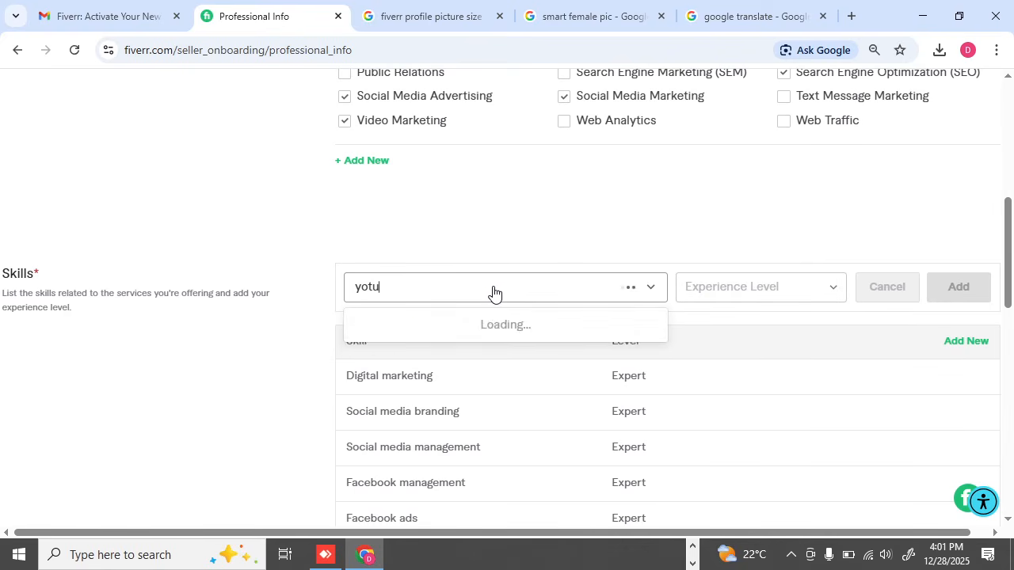
pyautogui.write('be')
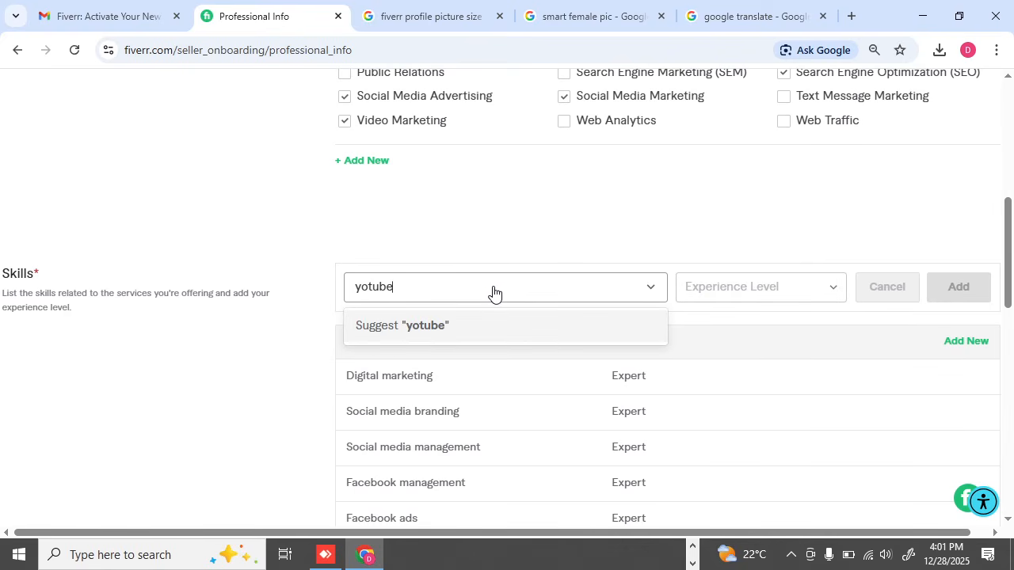
pyautogui.press('BackSpace')
pyautogui.press('BackSpace')
pyautogui.press('BackSpace')
pyautogui.press('BackSpace')
pyautogui.write('utube ')
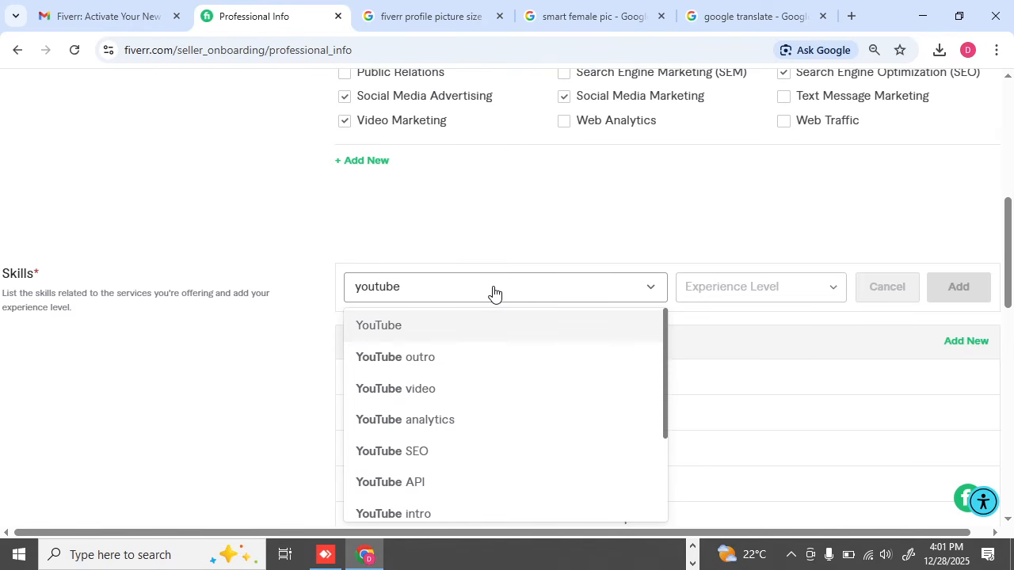
pyautogui.write('v')
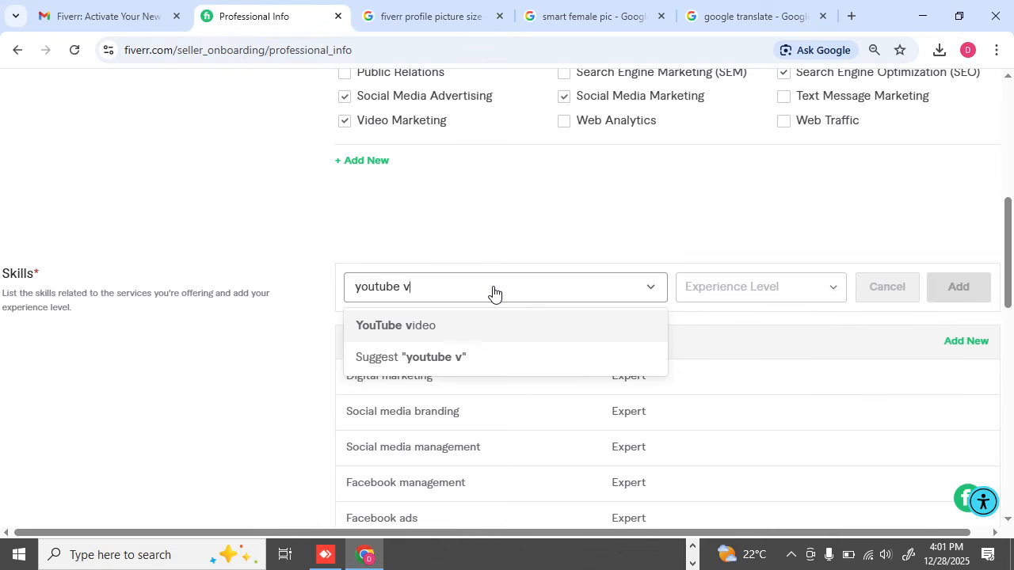
pyautogui.write('id')
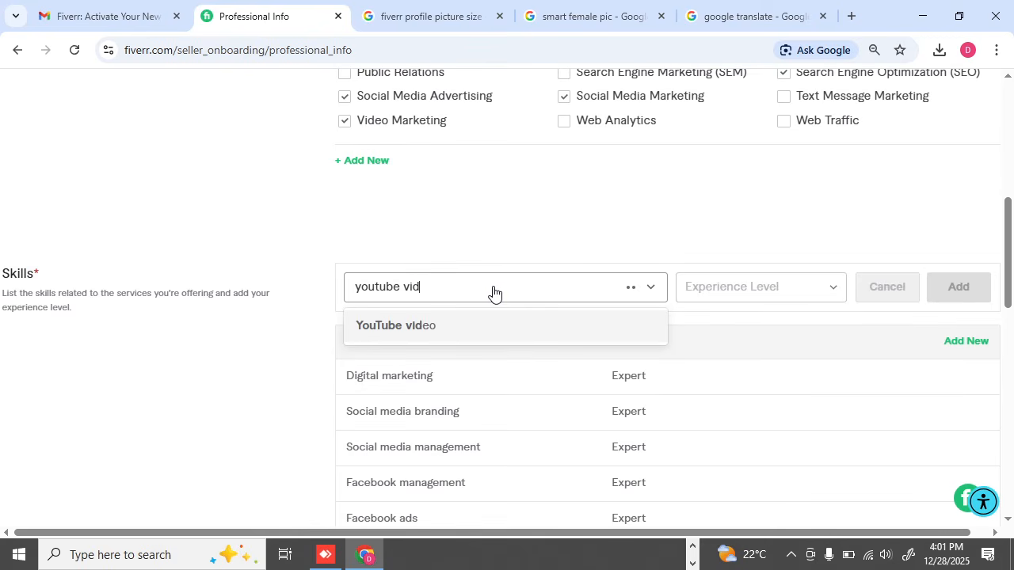
pyautogui.write('eo seo')
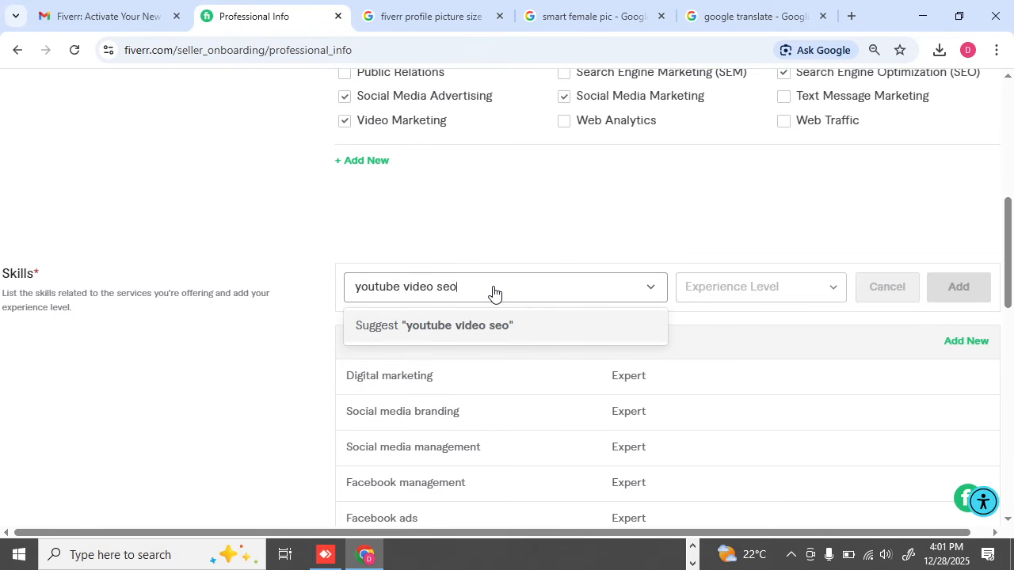
pyautogui.click(498, 326)
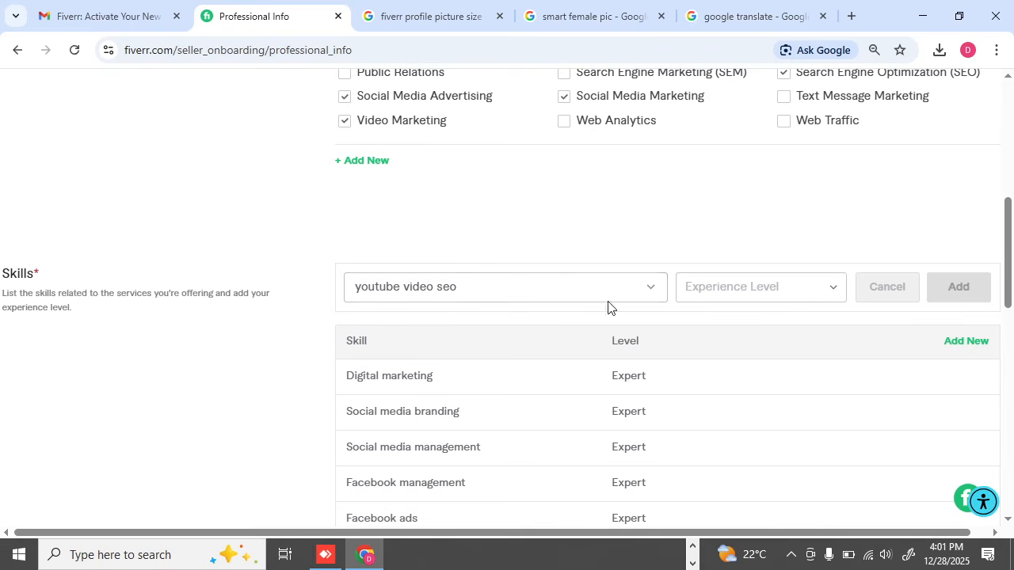
# Set the experience level of "youtube video seo" to Expert and add it to the skills list.
pyautogui.click(747, 294)
pyautogui.click(740, 408)
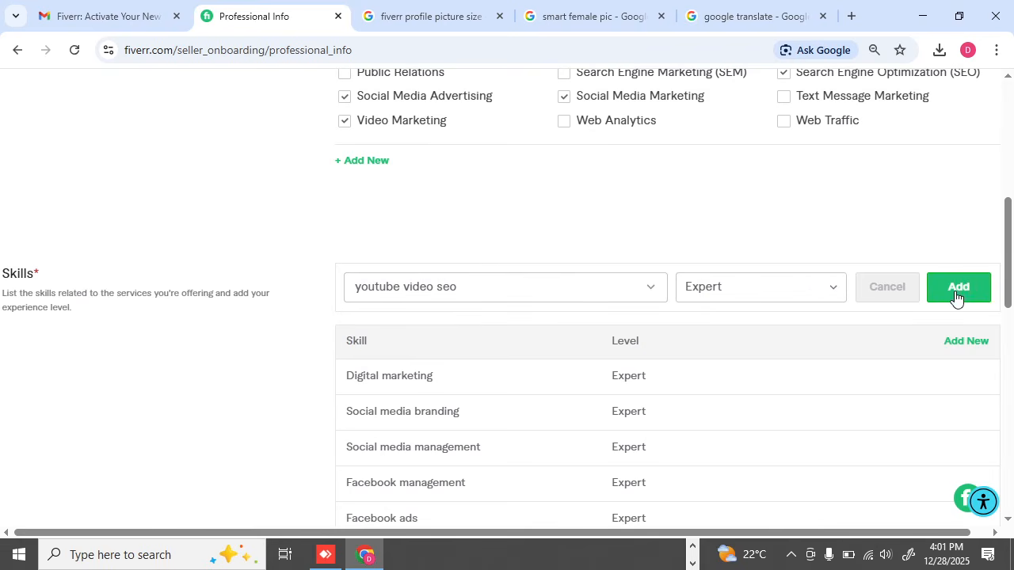
pyautogui.click(958, 295)
# Delete the pending "youtube video seo" entry from the skills list.
pyautogui.scroll(-4, 657, 360)
pyautogui.moveTo(497, 297)
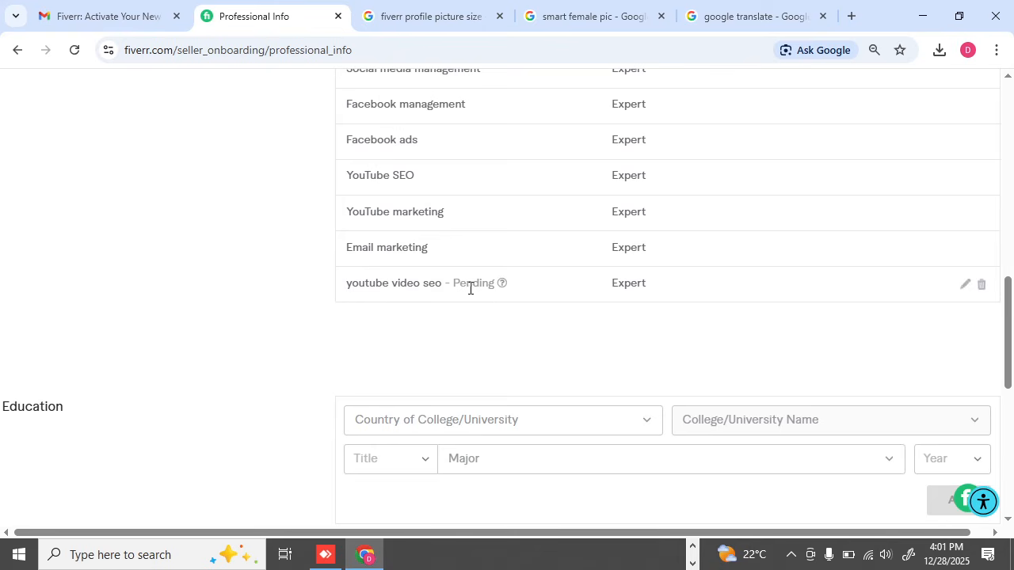
pyautogui.click(984, 290)
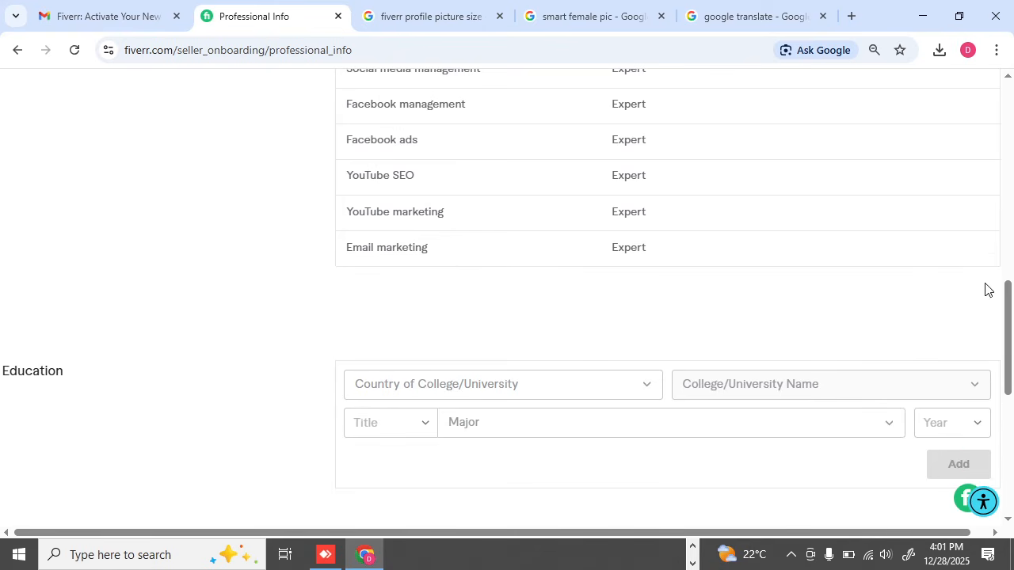
# Add SEO to the skills list with the Expert experience level.
pyautogui.scroll(4, 428, 270)
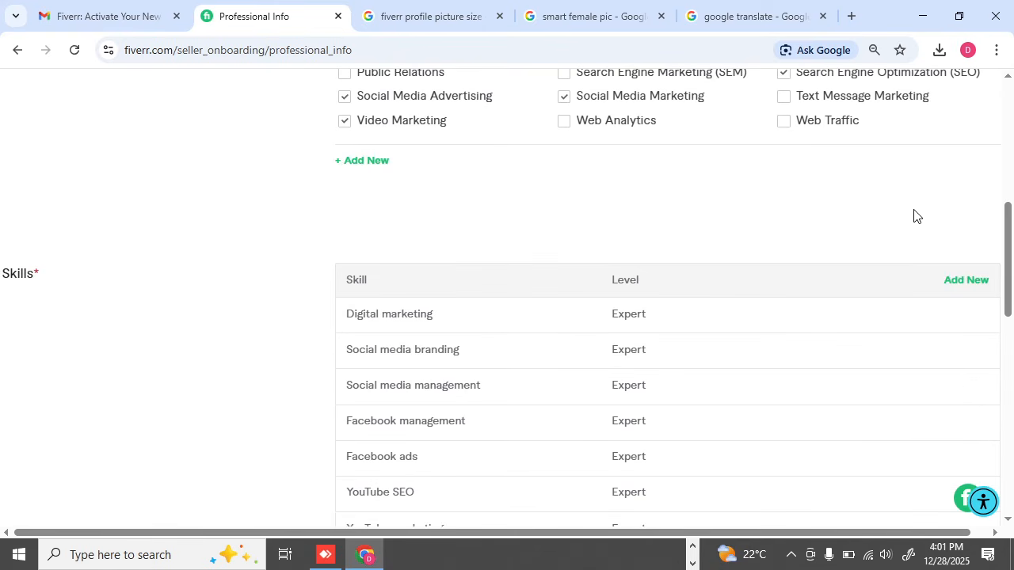
pyautogui.scroll(-1, 394, 427)
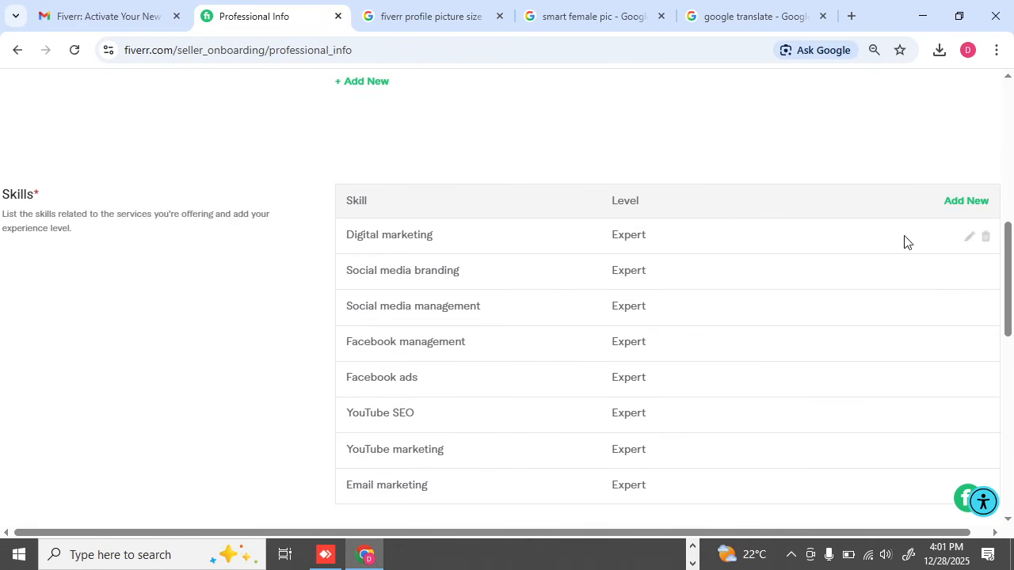
pyautogui.click(963, 205)
pyautogui.click(496, 209)
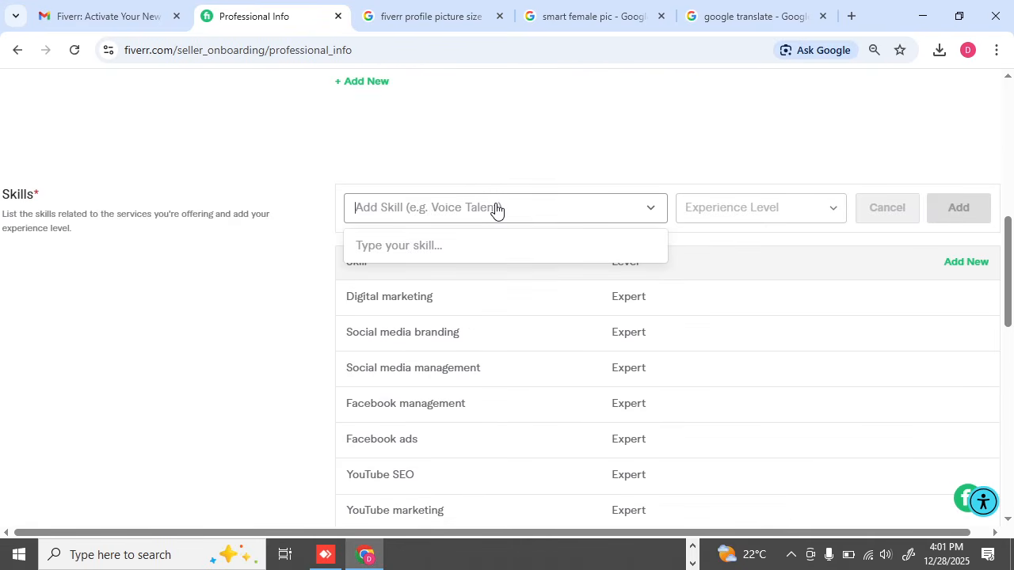
pyautogui.write('seo')
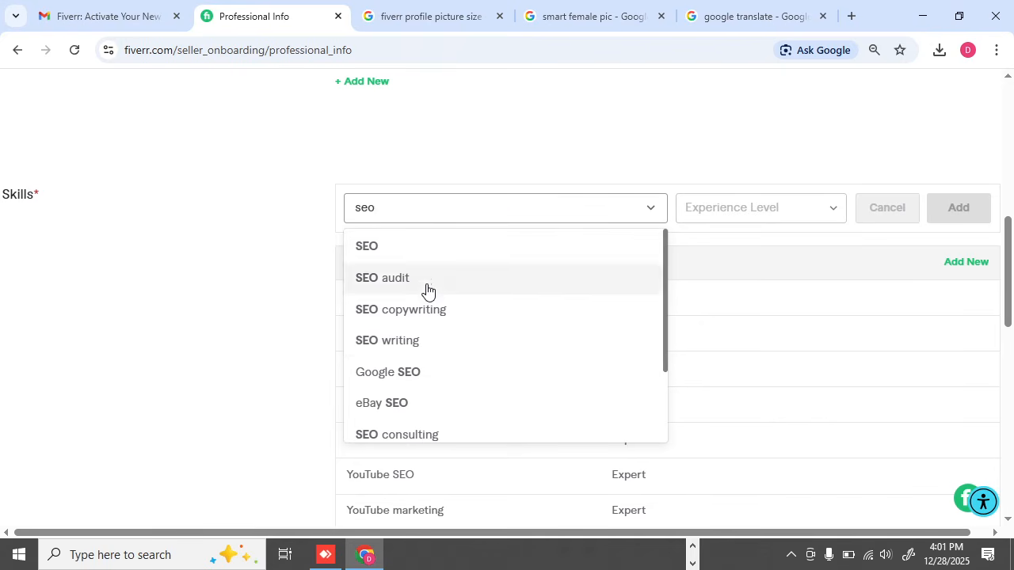
pyautogui.scroll(-3, 420, 384)
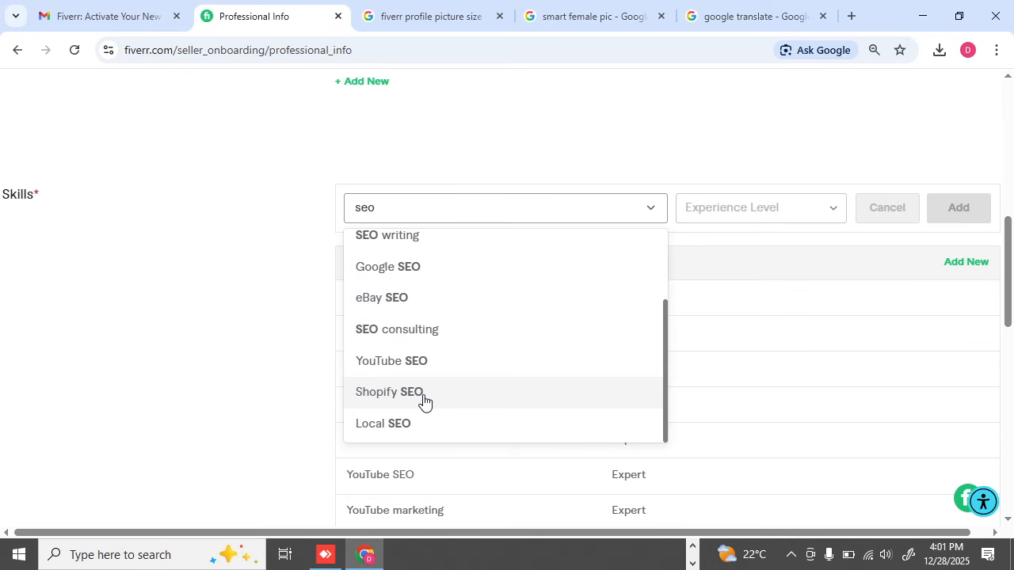
pyautogui.scroll(3, 404, 317)
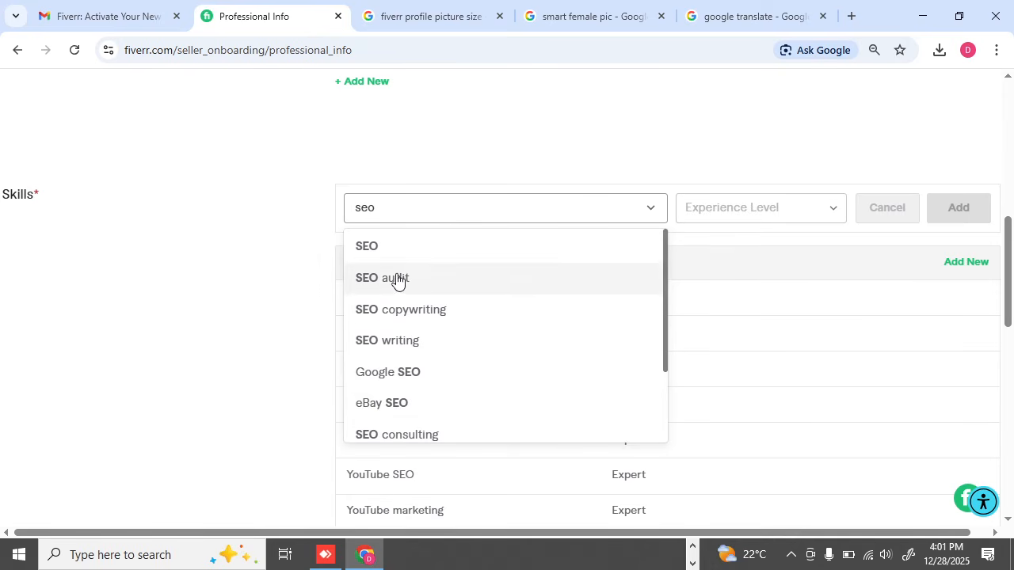
pyautogui.click(393, 252)
pyautogui.click(763, 219)
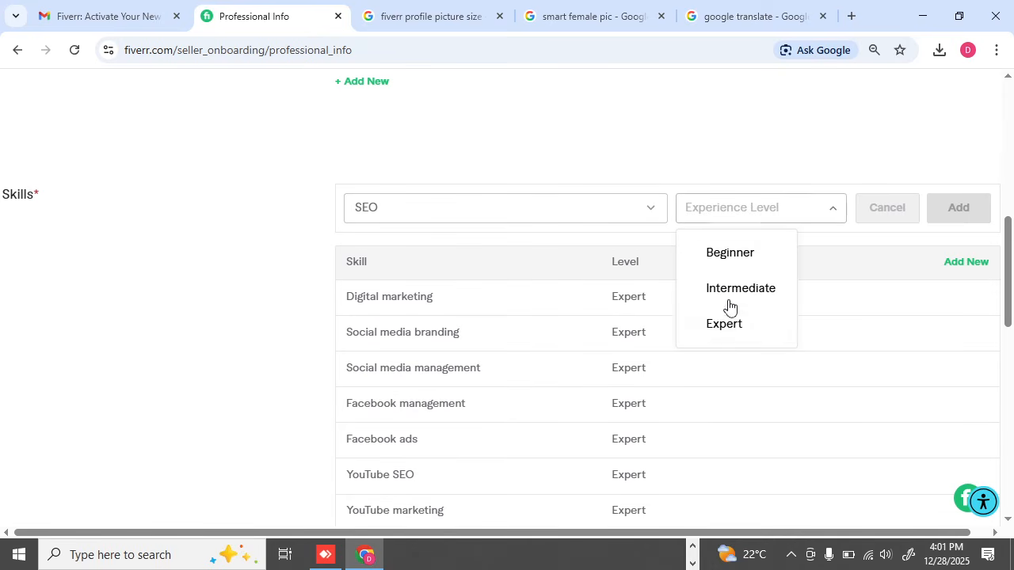
pyautogui.click(727, 325)
pyautogui.click(945, 212)
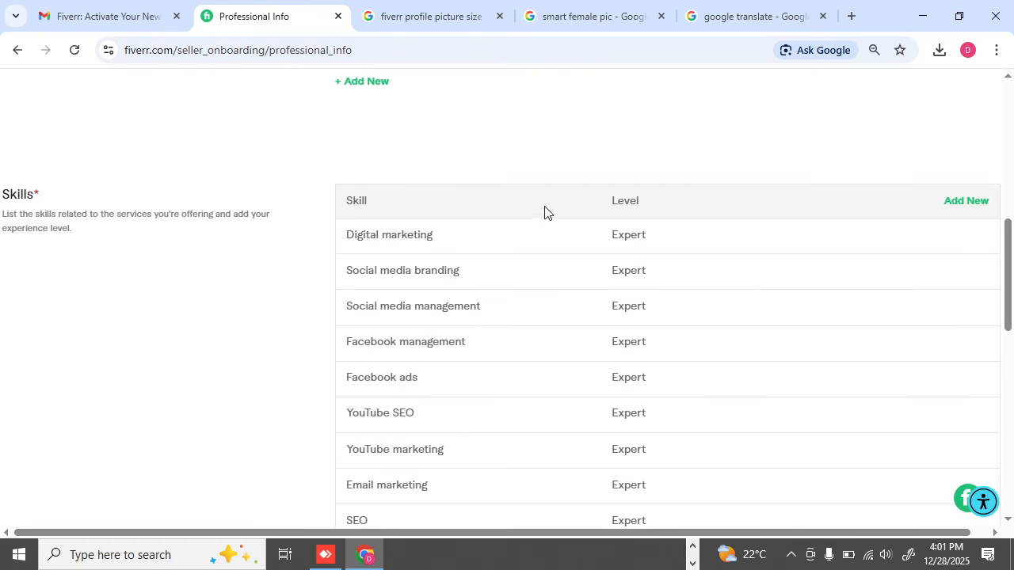
# Start another skill entry and search the skill suggestions for "graphics design".
pyautogui.click(955, 203)
pyautogui.click(540, 218)
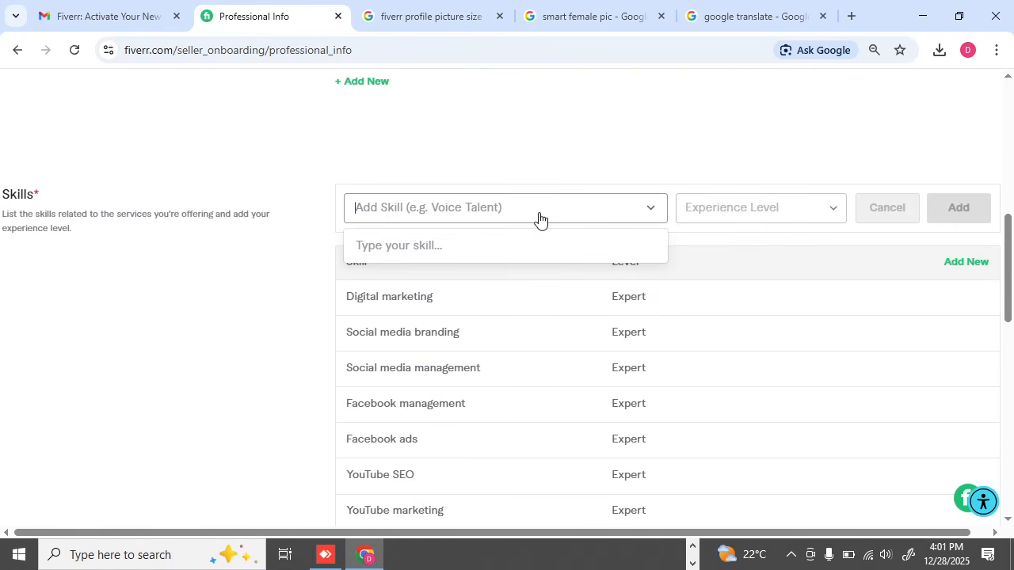
pyautogui.write('gra')
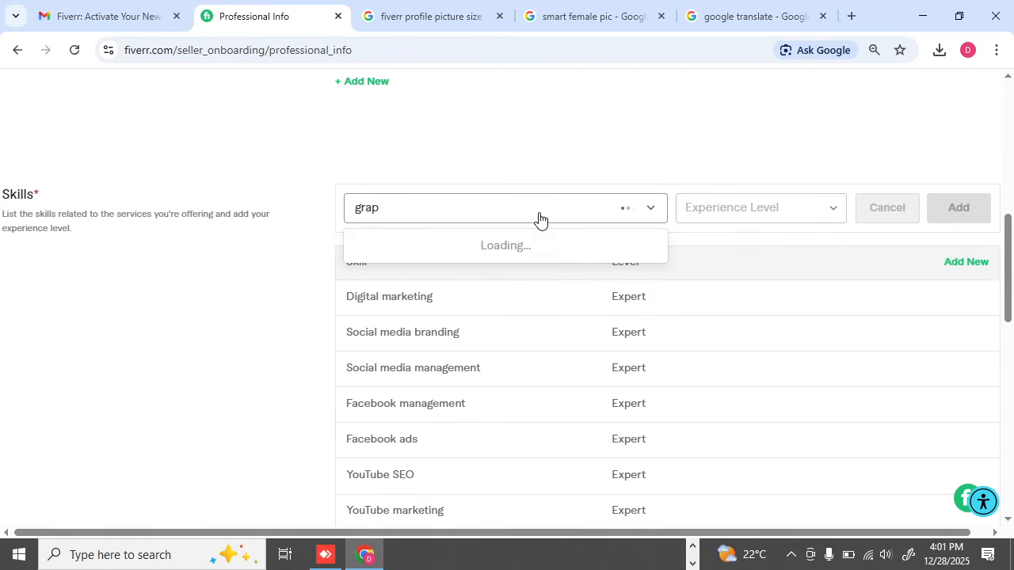
pyautogui.press('BackSpace')
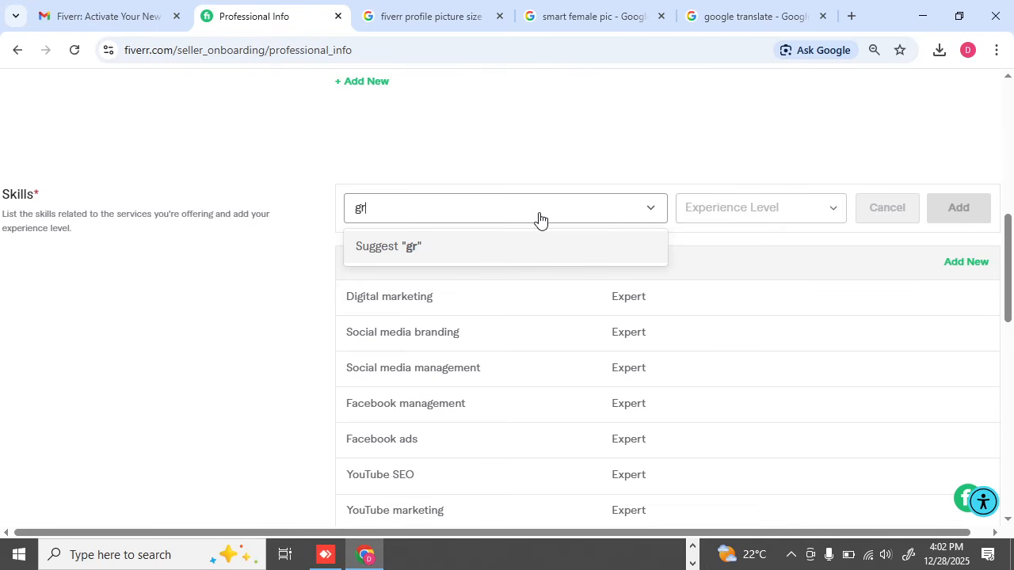
pyautogui.write('hi')
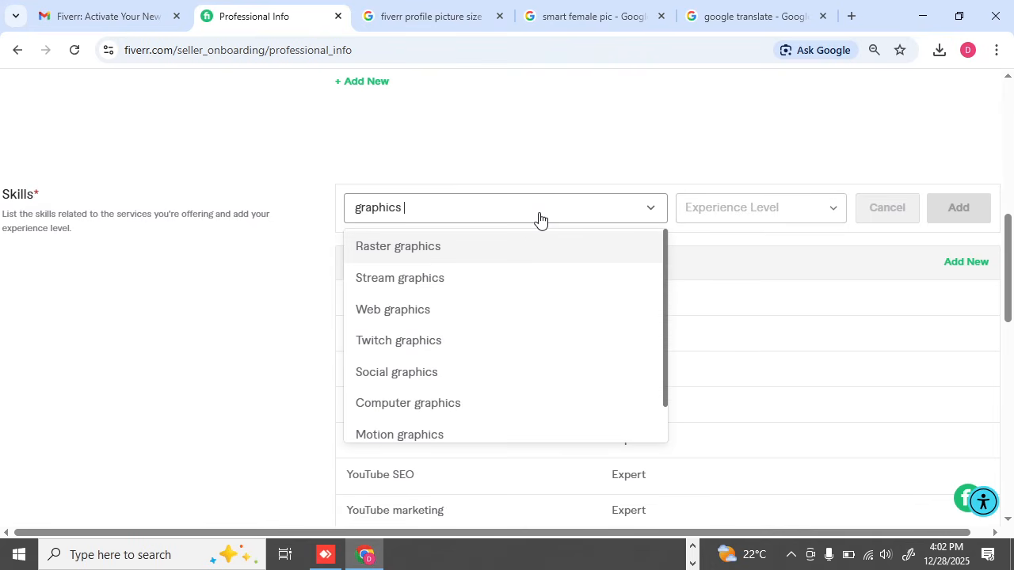
pyautogui.write('cs des')
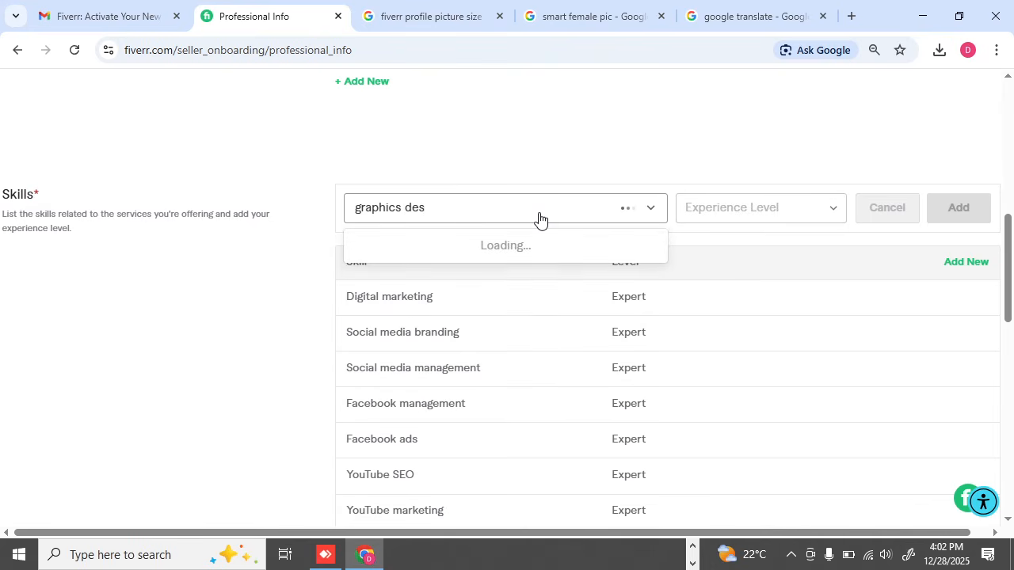
pyautogui.write('ign')
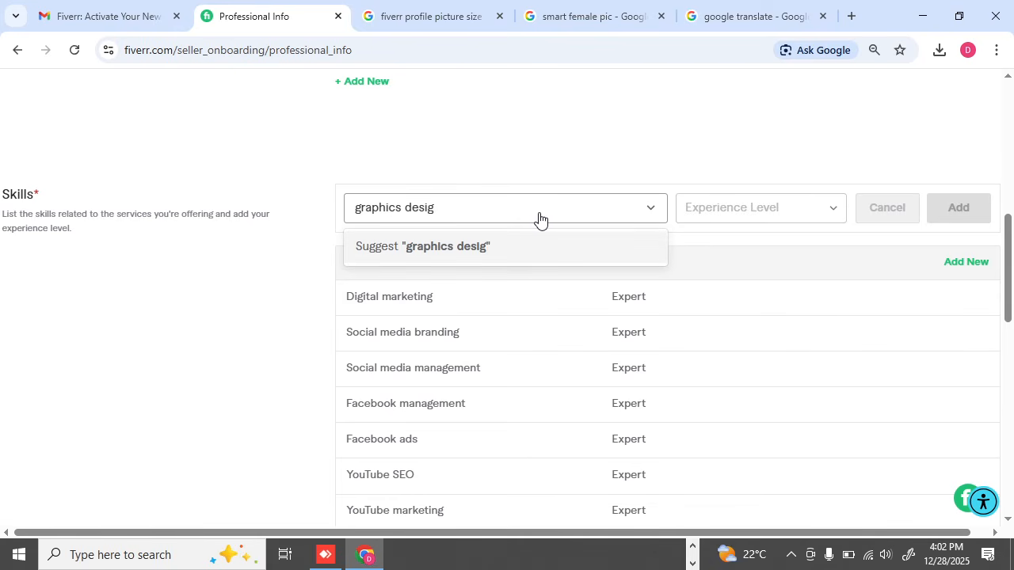
# Replace the skill search text with "Graphic" and choose Graphic as the skill name.
pyautogui.press('BackSpace')
pyautogui.press('BackSpace')
pyautogui.press('BackSpace')
pyautogui.press('BackSpace')
pyautogui.press('BackSpace')
pyautogui.press('BackSpace')
pyautogui.press('BackSpace')
pyautogui.press('BackSpace')
pyautogui.press('BackSpace')
pyautogui.press('BackSpace')
pyautogui.press('BackSpace')
pyautogui.press('BackSpace')
pyautogui.press('BackSpace')
pyautogui.press('BackSpace')
pyautogui.write('IG')
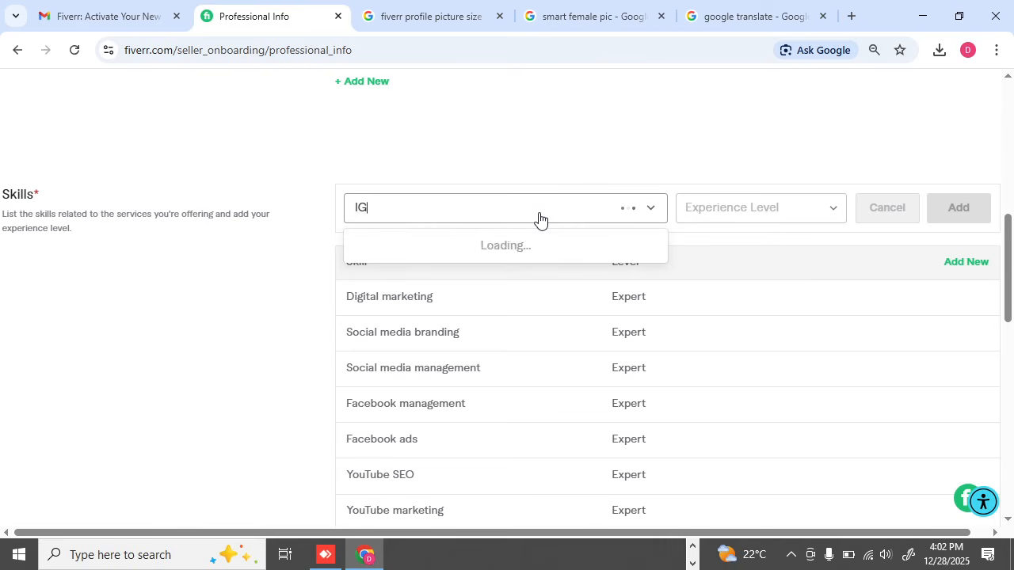
pyautogui.press('BackSpace')
pyautogui.press('BackSpace')
pyautogui.write('Graphic')
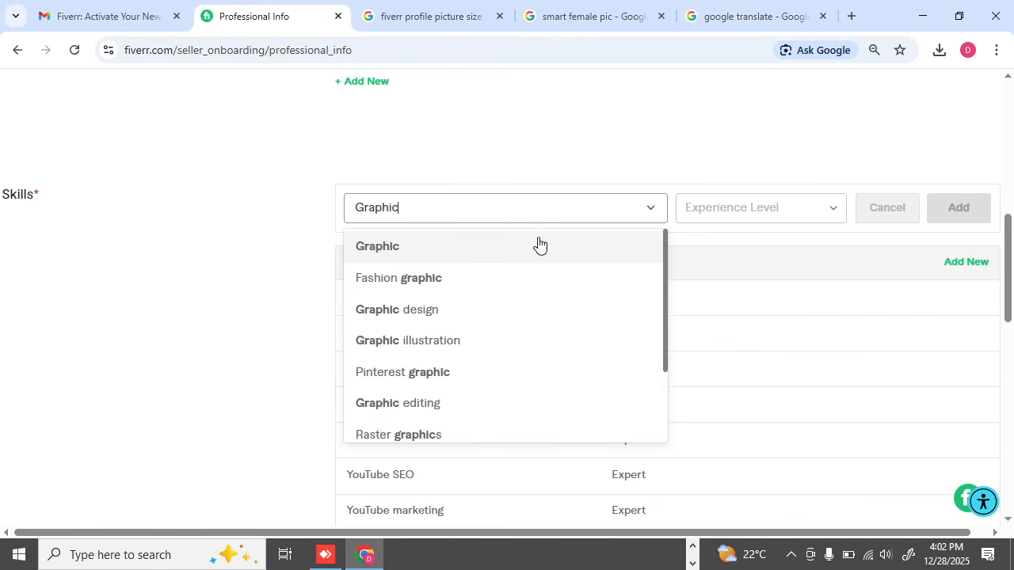
pyautogui.scroll(-2, 398, 262)
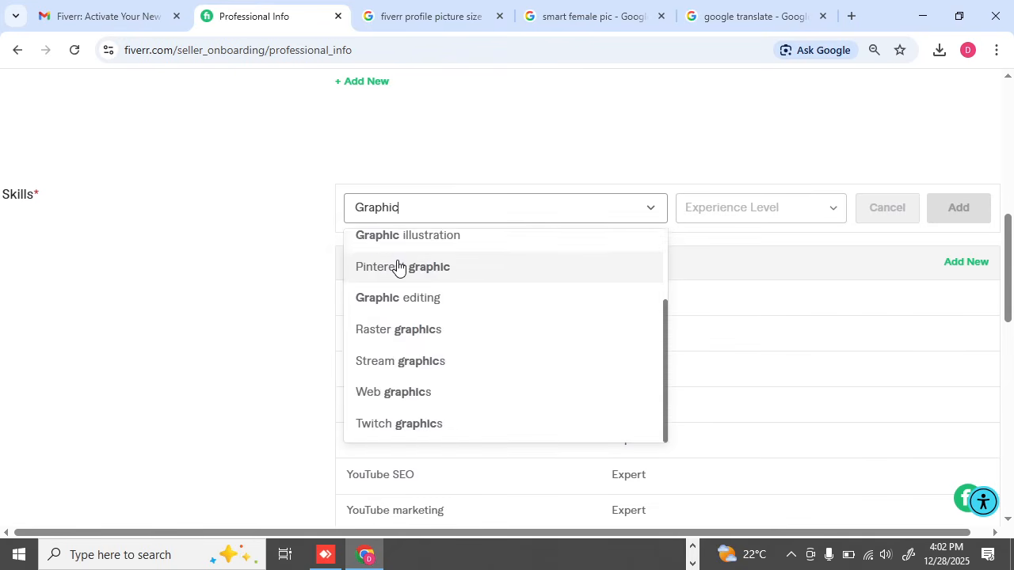
pyautogui.scroll(2, 396, 266)
pyautogui.click(390, 252)
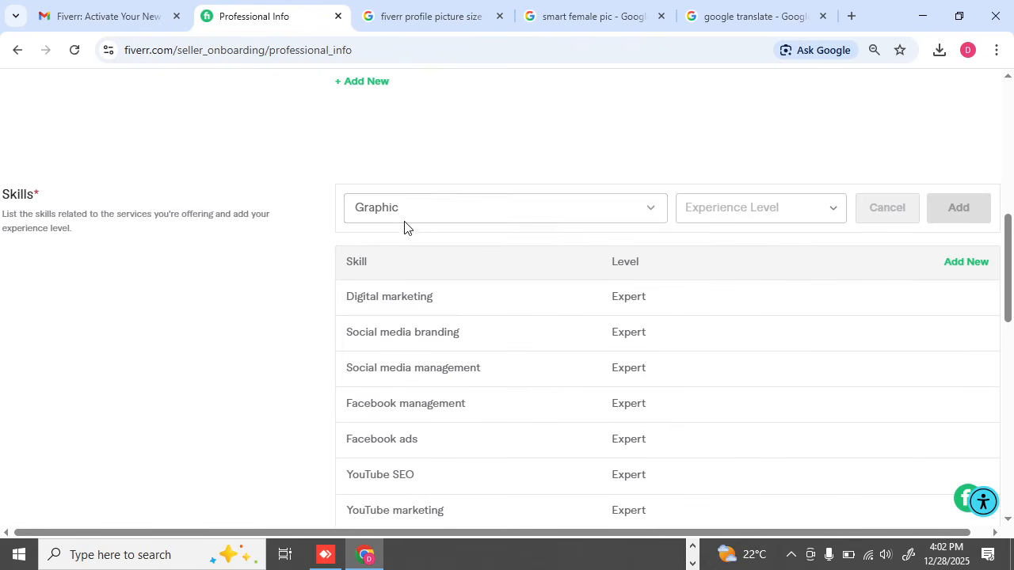
# Set the experience level of the Graphic skill to Intermediate and add it to the skills list.
pyautogui.click(751, 206)
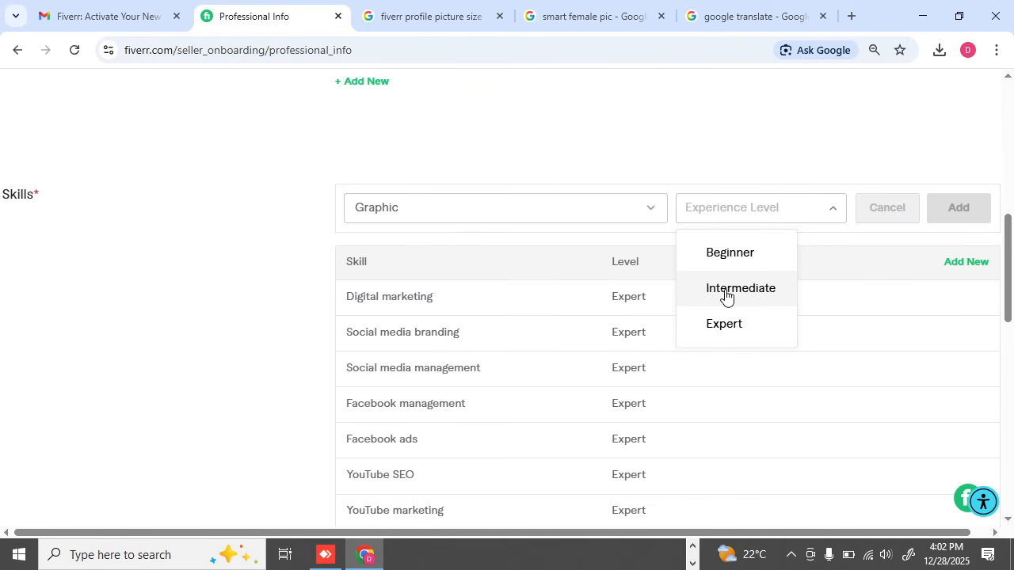
pyautogui.click(728, 294)
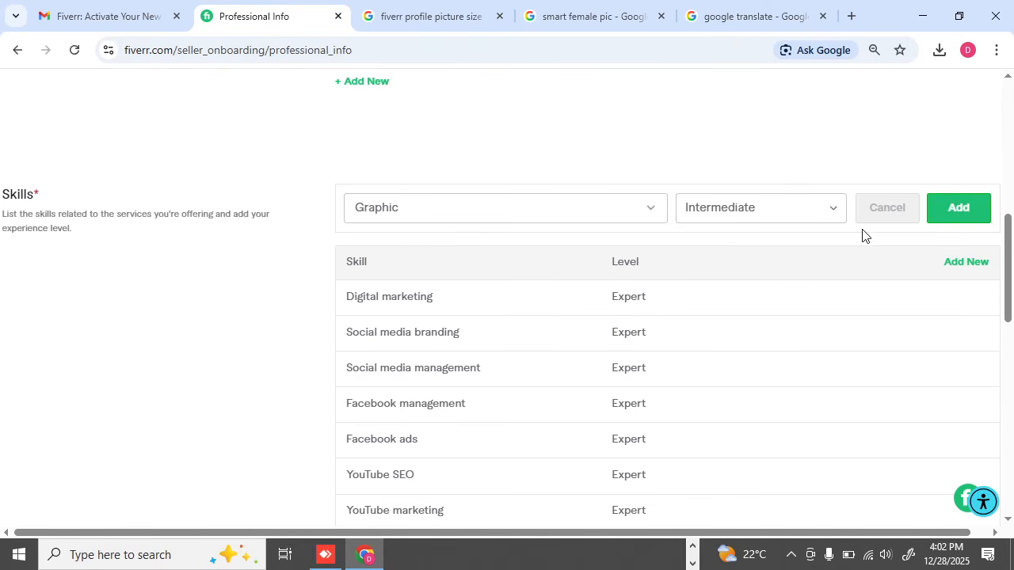
pyautogui.click(953, 215)
# Review the added skills and their experience levels in the skills list.
pyautogui.scroll(-3, 768, 281)
pyautogui.scroll(4, 528, 271)
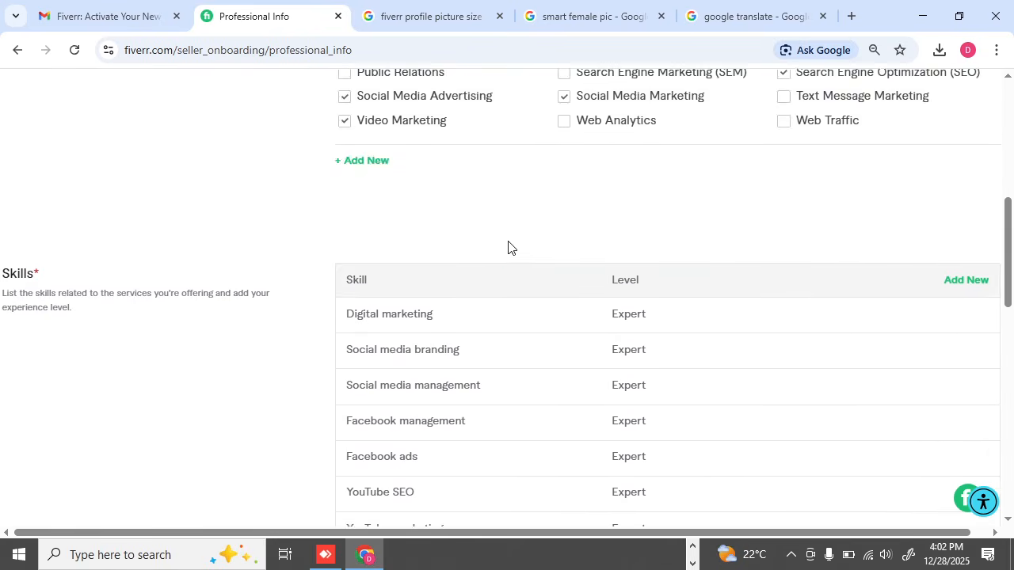
pyautogui.scroll(-5, 507, 248)
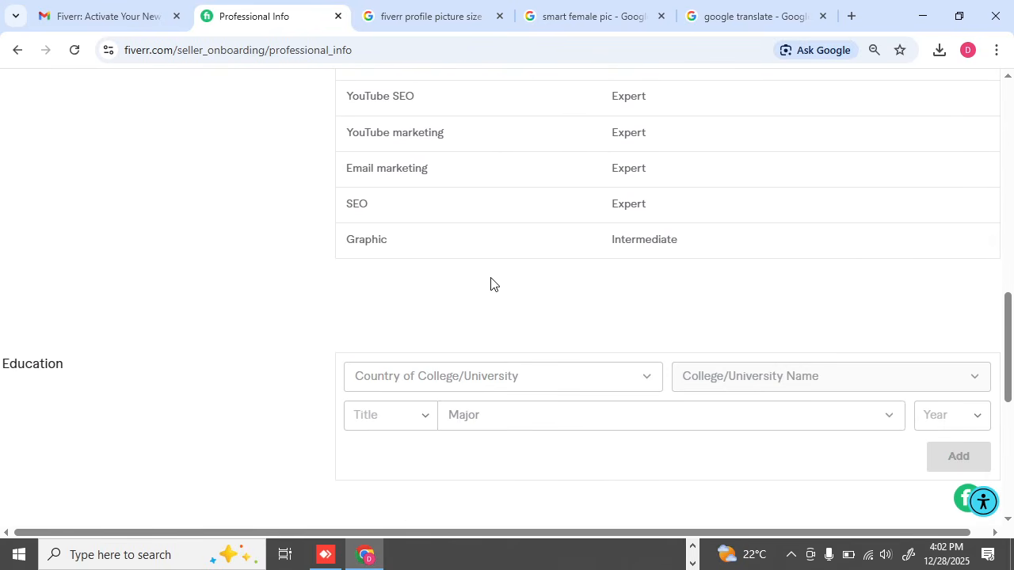
pyautogui.scroll(4, 491, 284)
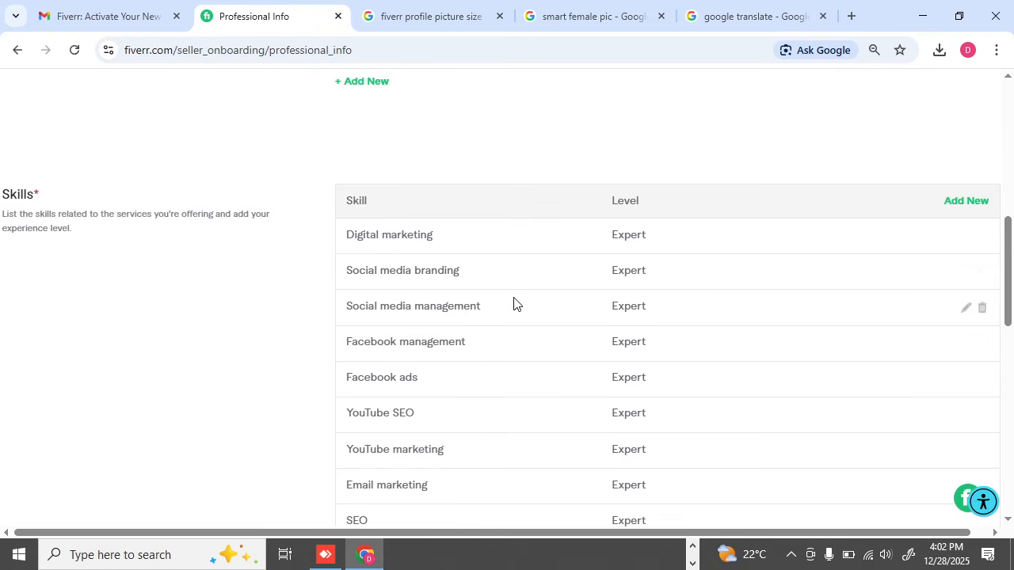
pyautogui.scroll(-3, 516, 301)
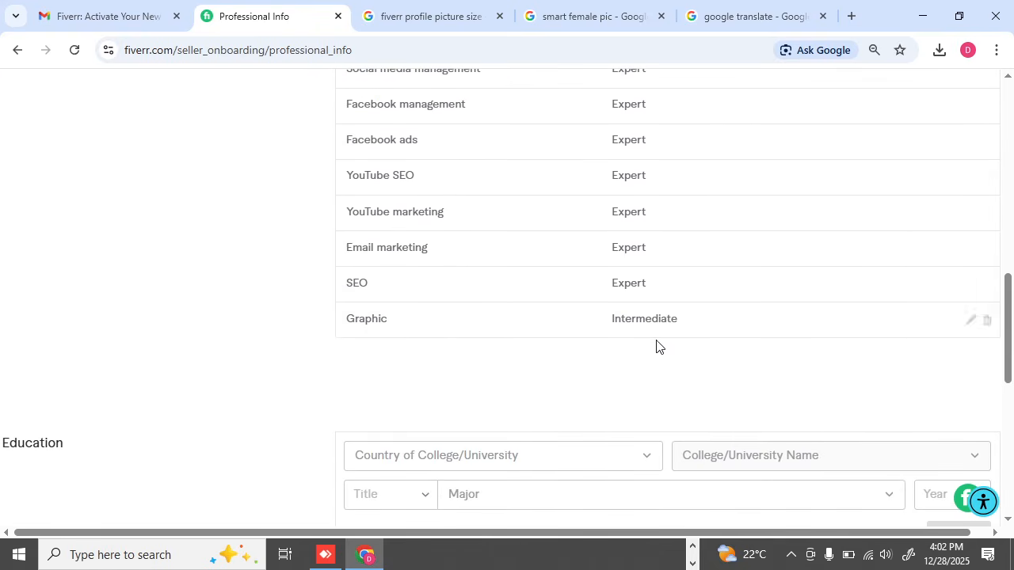
pyautogui.scroll(4, 656, 321)
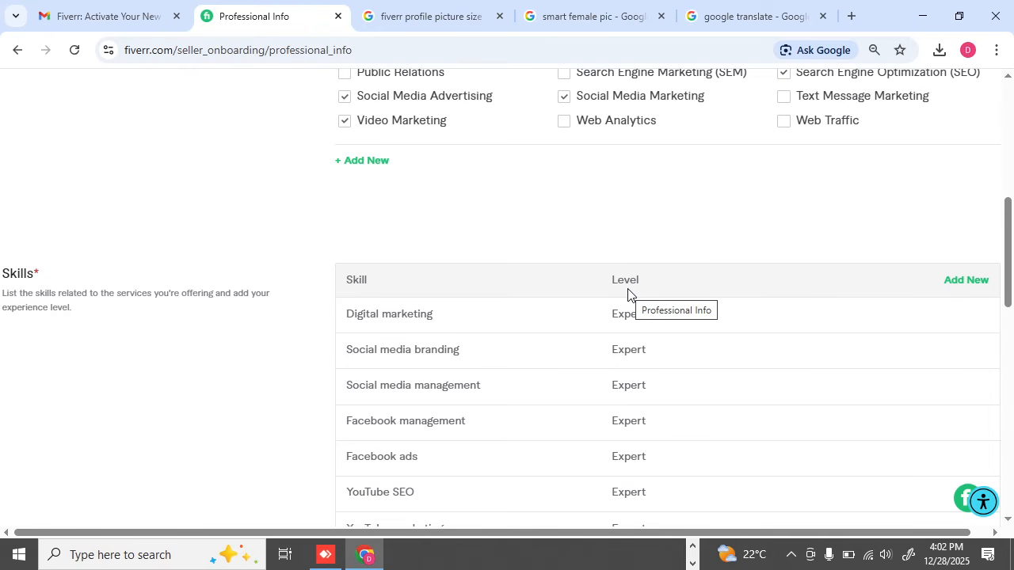
# Set the country of the college/university in the Education section to Bangladesh.
pyautogui.scroll(-7, 625, 292)
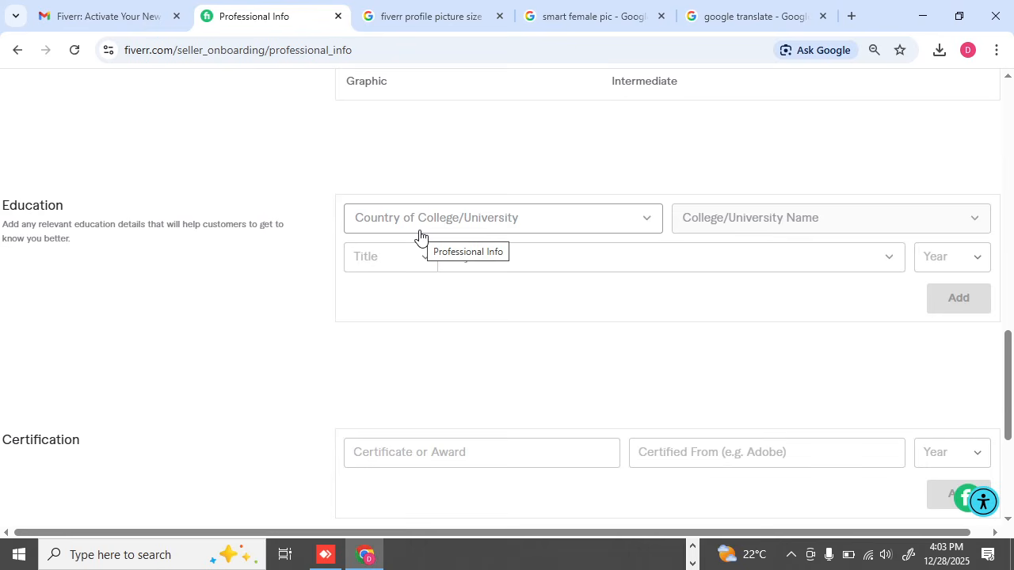
pyautogui.click(497, 225)
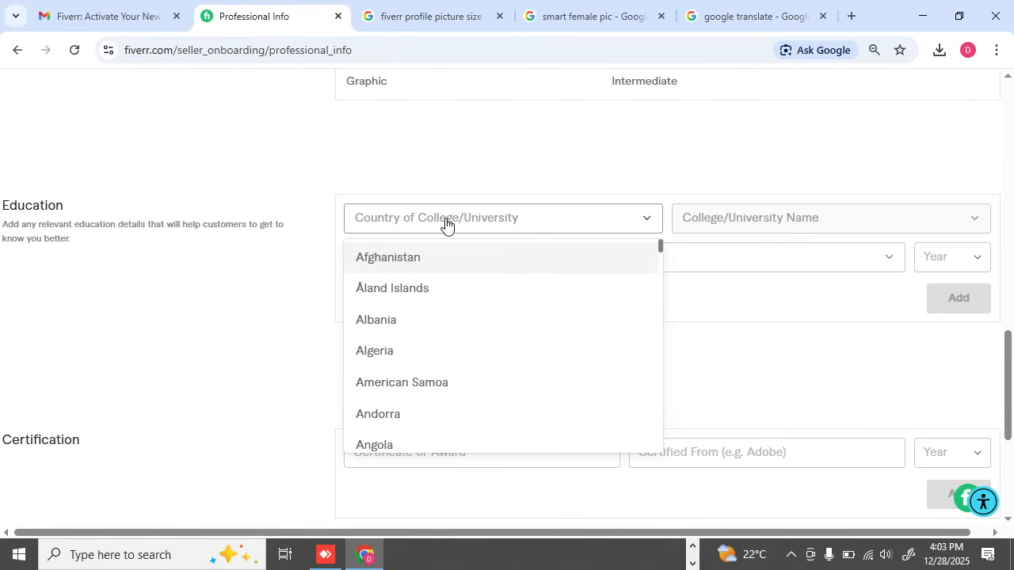
pyautogui.click(446, 225)
pyautogui.click(512, 220)
pyautogui.write('ba')
pyautogui.press('BackSpace')
pyautogui.press('BackSpace')
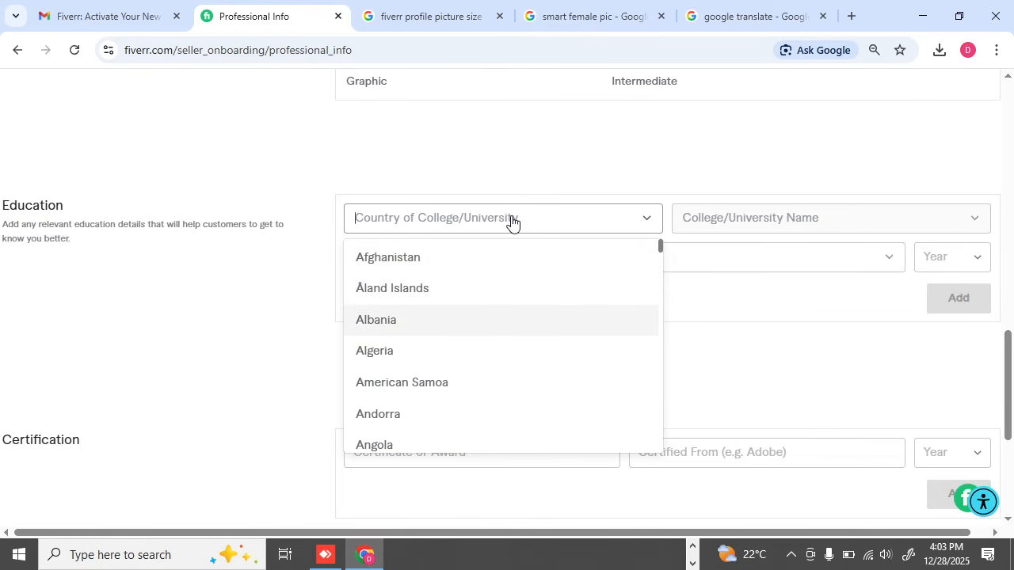
pyautogui.click(499, 228)
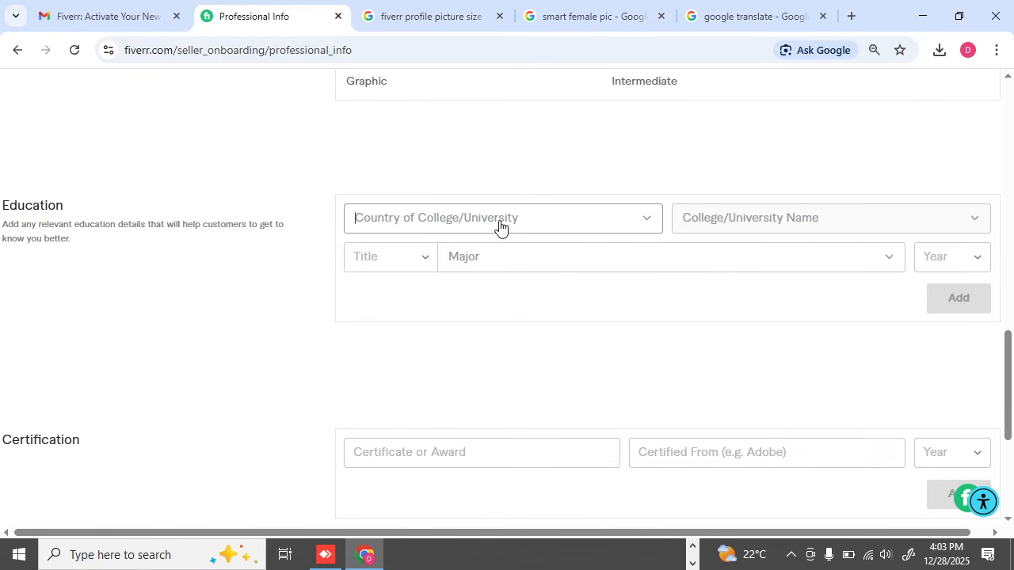
pyautogui.write('bang')
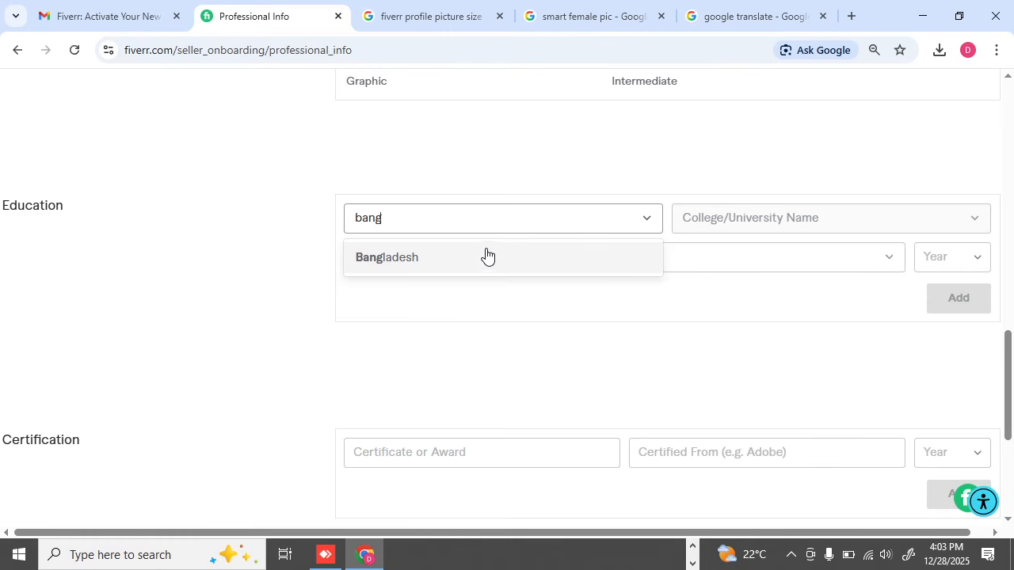
pyautogui.click(484, 256)
# Search the college names for "national university" and choose the second National University suggestion.
pyautogui.click(847, 222)
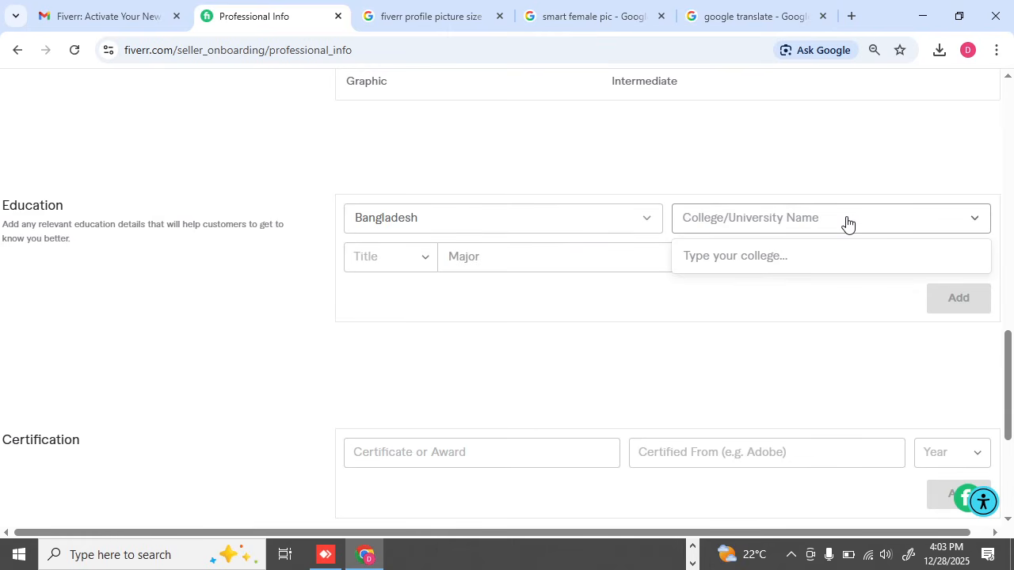
pyautogui.write('nati')
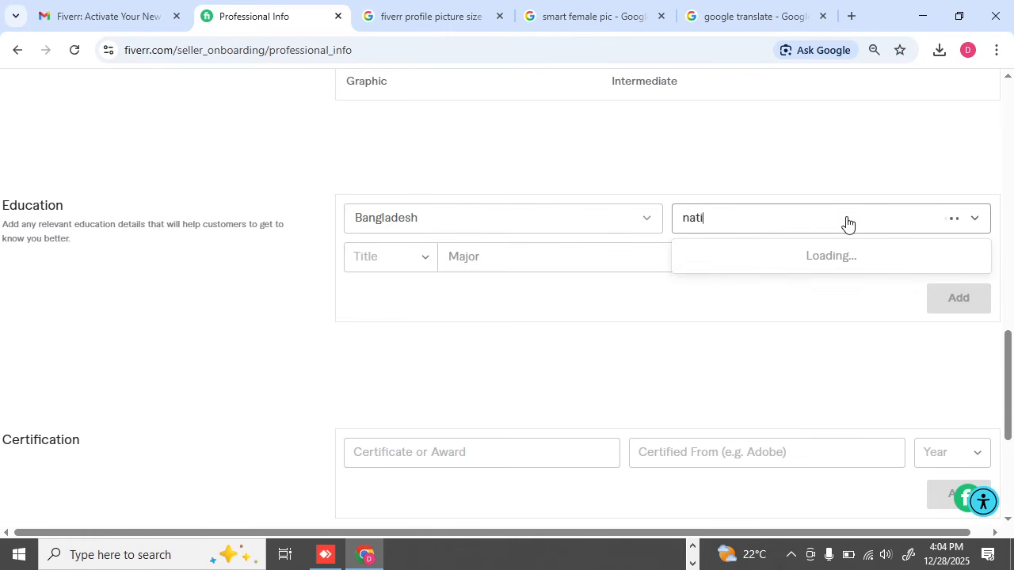
pyautogui.write('onal')
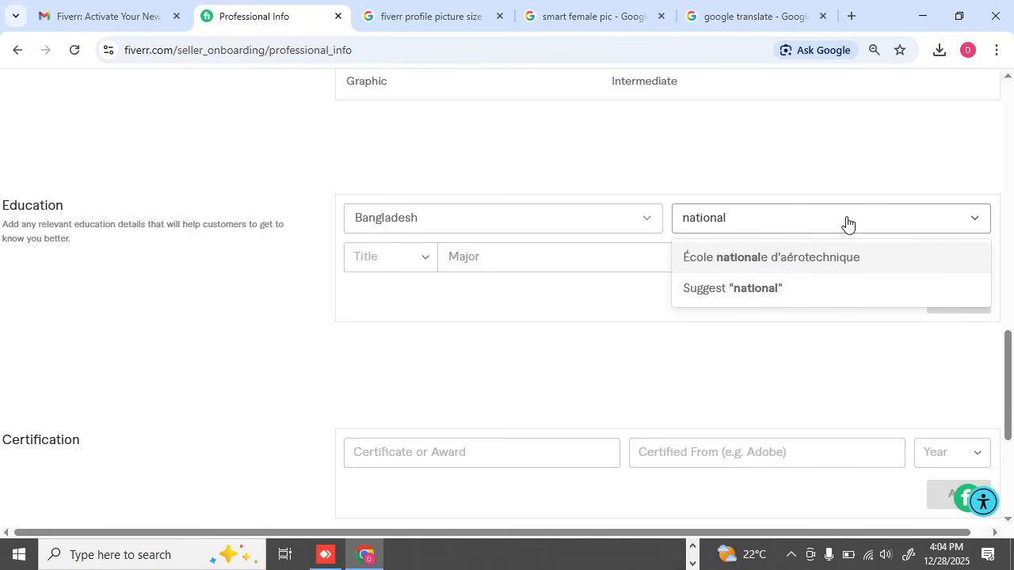
pyautogui.write(' un')
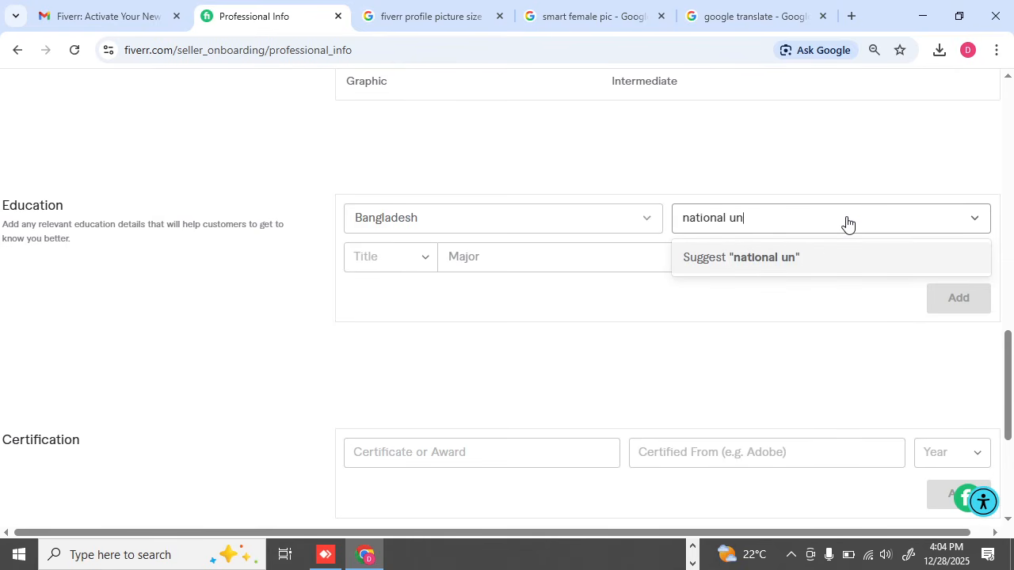
pyautogui.write('versity')
pyautogui.click(743, 217)
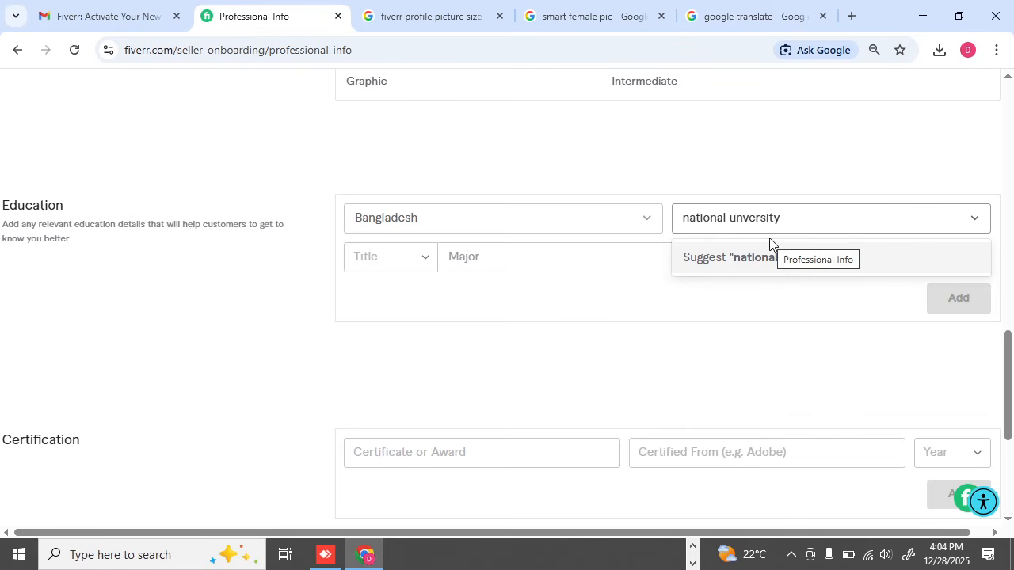
pyautogui.write('i')
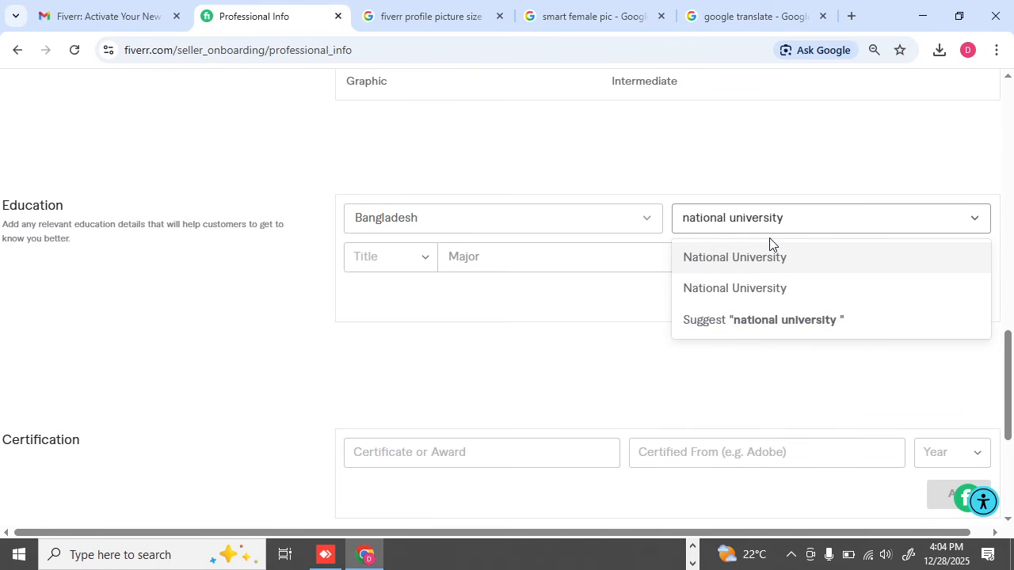
pyautogui.click(740, 292)
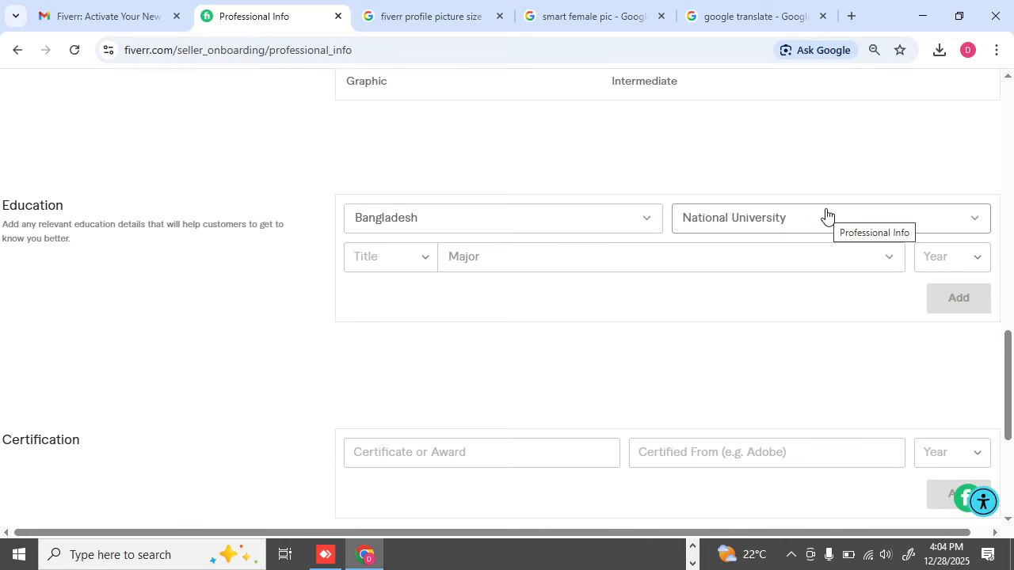
# Set the education title to B.Sc. and open the major for entry.
pyautogui.click(423, 267)
pyautogui.click(394, 381)
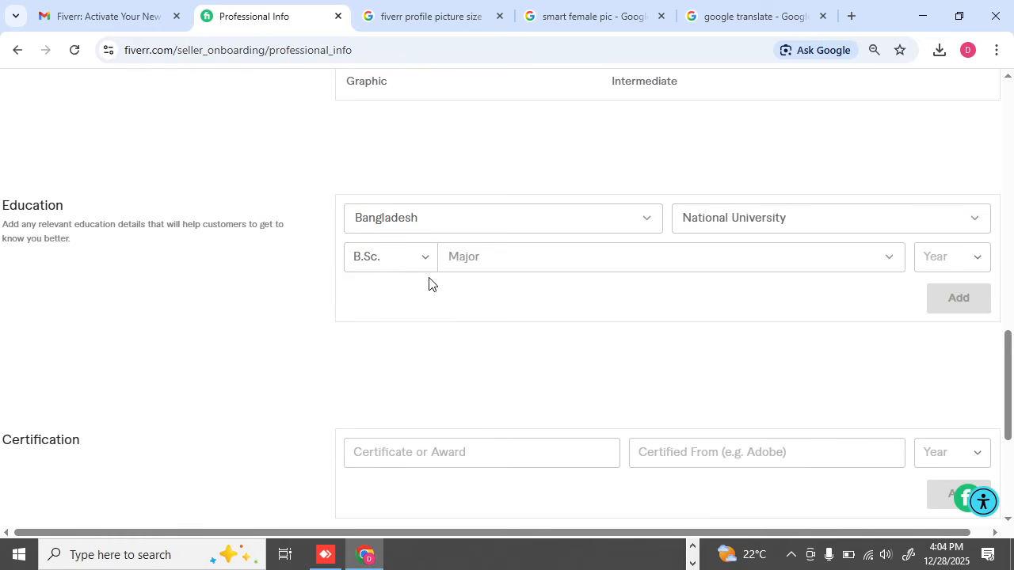
pyautogui.click(504, 269)
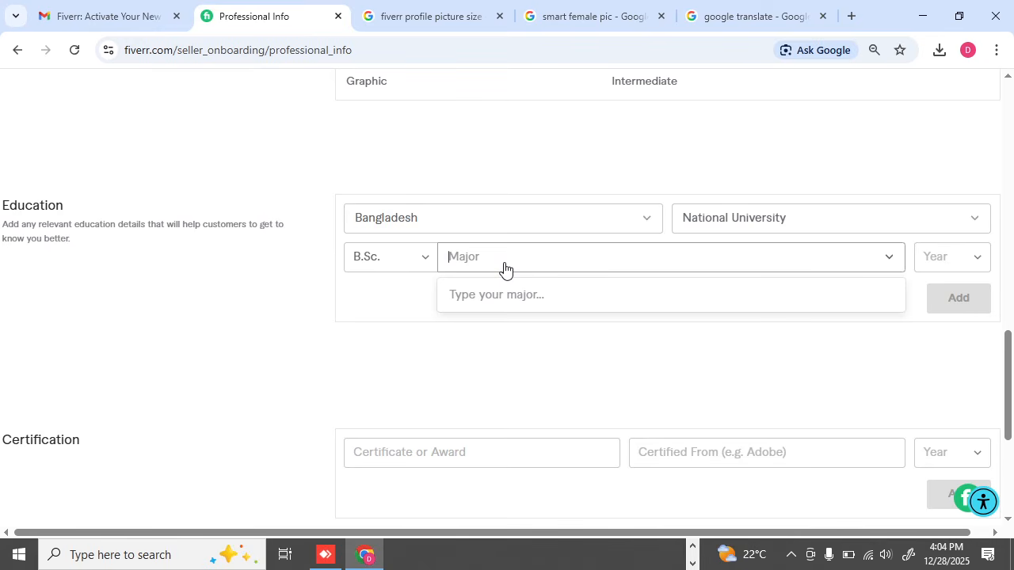
pyautogui.write('ma')
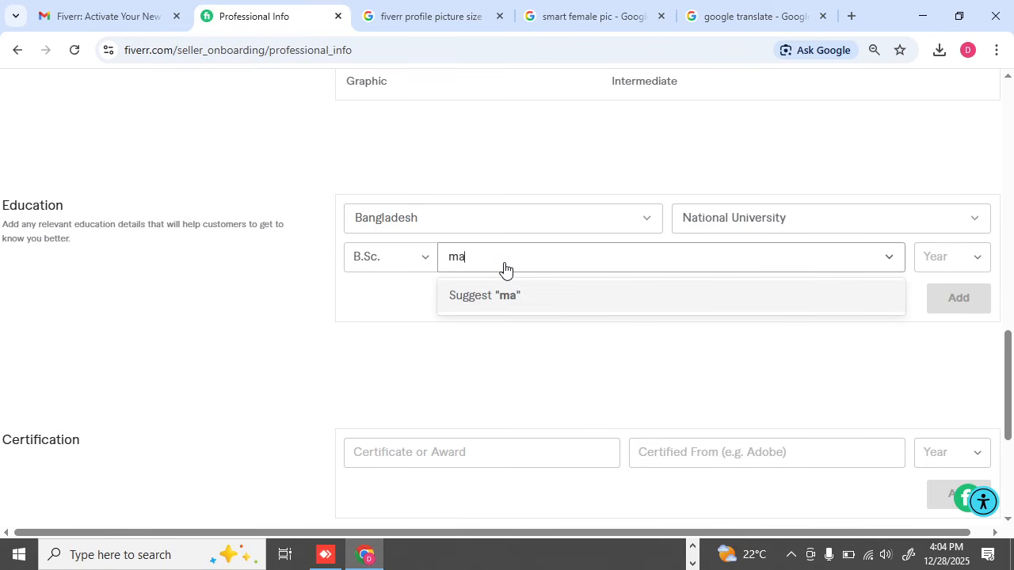
pyautogui.write('tch')
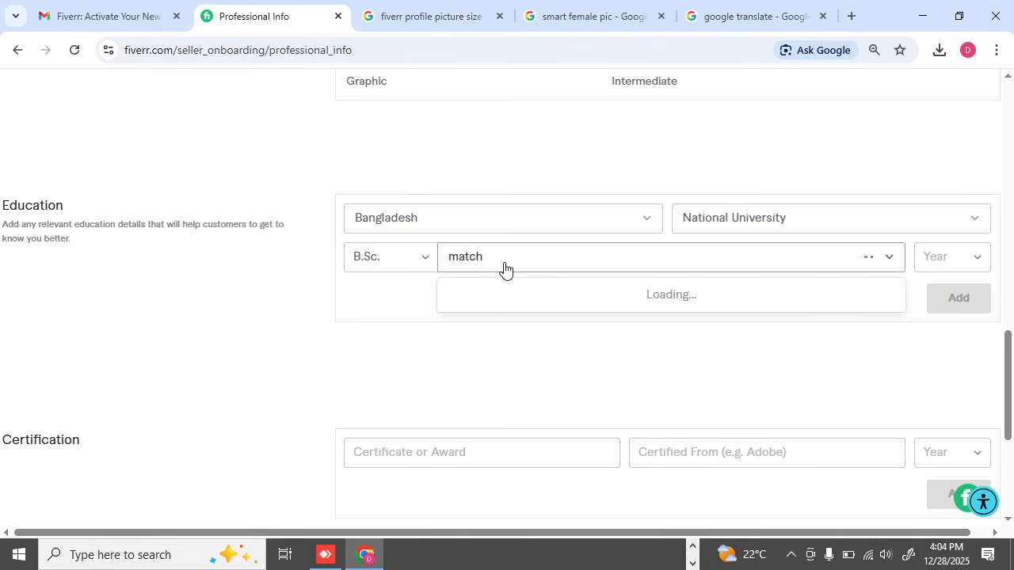
pyautogui.write('matics')
pyautogui.press('BackSpace')
pyautogui.press('BackSpace')
pyautogui.press('BackSpace')
pyautogui.press('BackSpace')
pyautogui.press('BackSpace')
pyautogui.press('BackSpace')
pyautogui.press('BackSpace')
pyautogui.press('BackSpace')
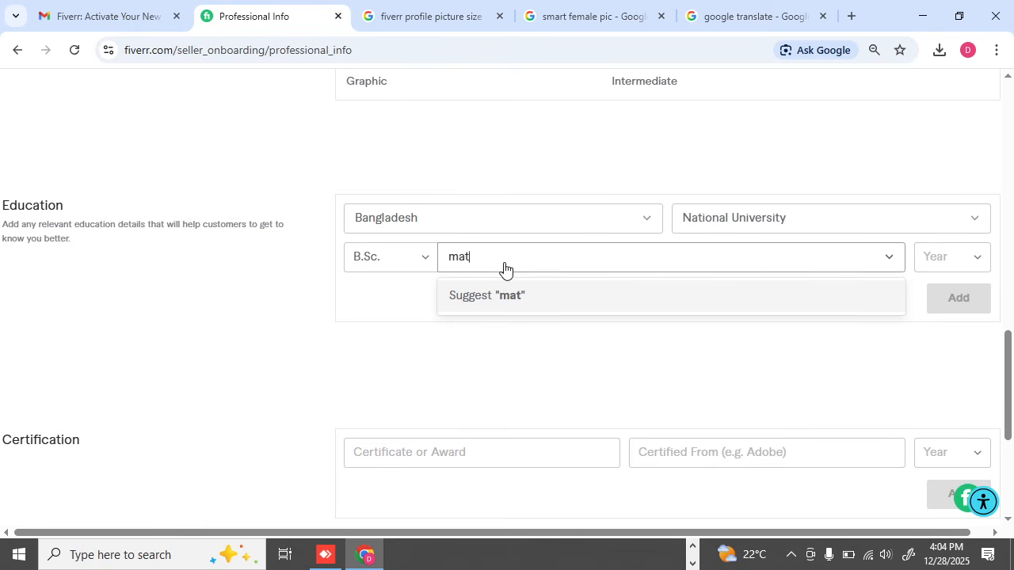
pyautogui.press('BackSpace')
pyautogui.press('BackSpace')
pyautogui.press('BackSpace')
# Search the major suggestions for "mathma" and choose "mathmatics" as the major.
pyautogui.write('mathmetics')
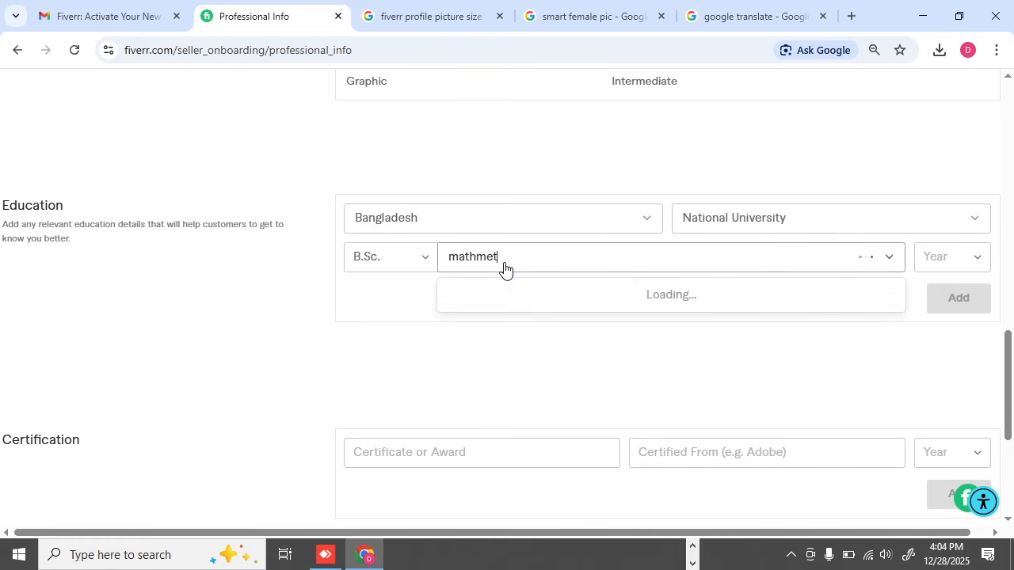
pyautogui.press('BackSpace')
pyautogui.press('BackSpace')
pyautogui.press('BackSpace')
pyautogui.press('BackSpace')
pyautogui.press('BackSpace')
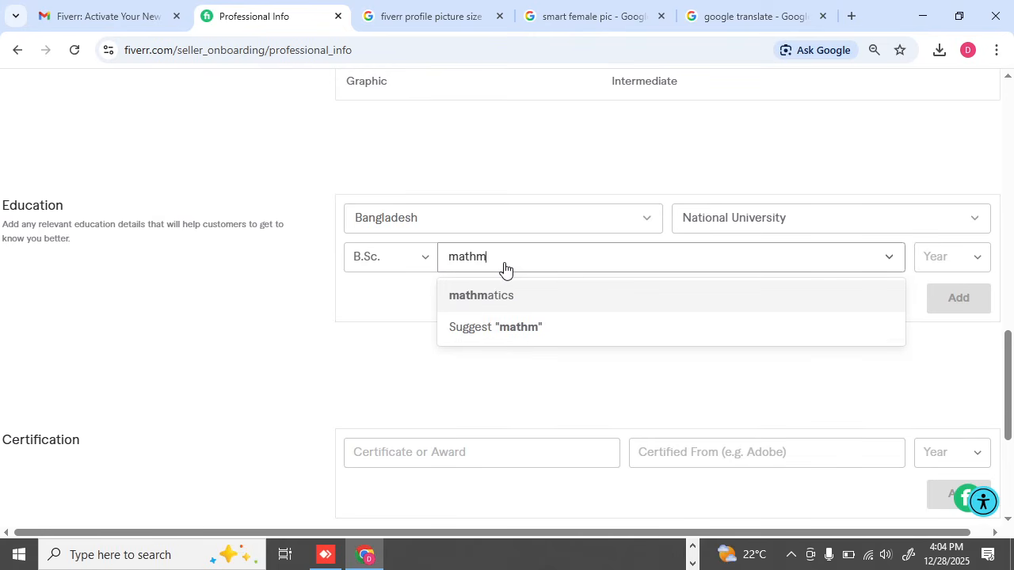
pyautogui.write('a')
pyautogui.click(512, 301)
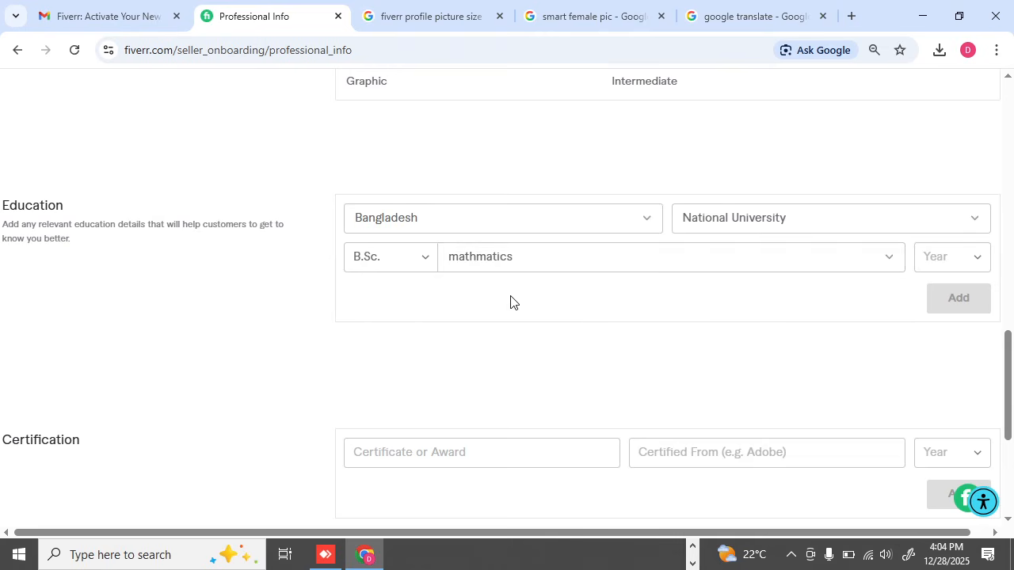
# Set the graduation year to 2023 and add the degree to the education list.
pyautogui.click(956, 263)
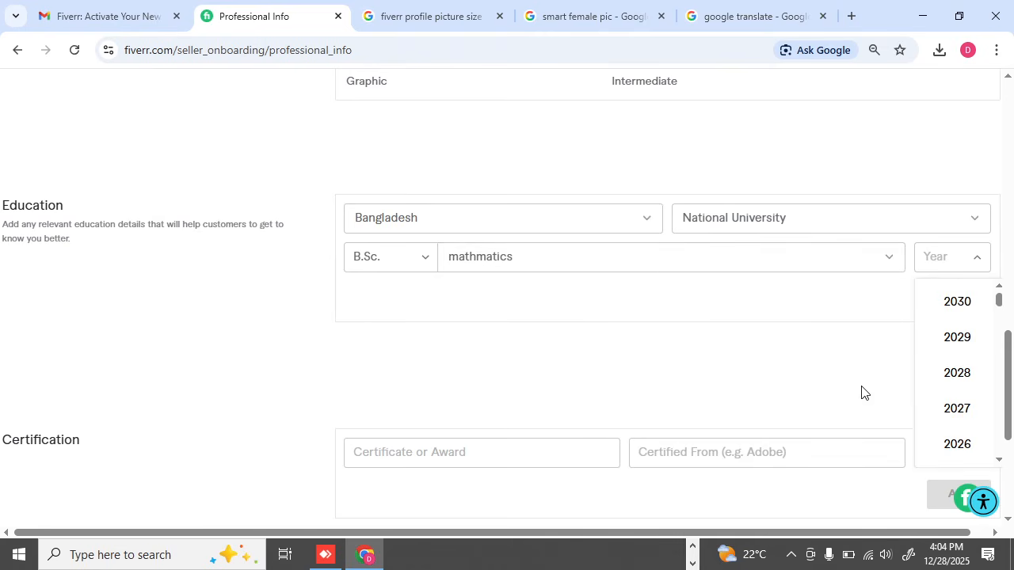
pyautogui.scroll(-2, 964, 418)
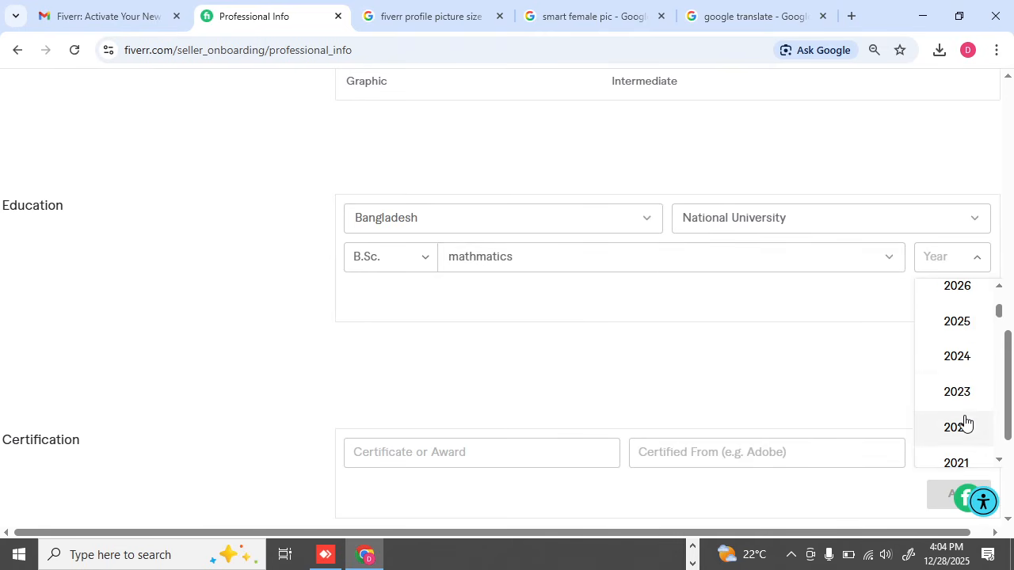
pyautogui.click(968, 396)
pyautogui.click(952, 305)
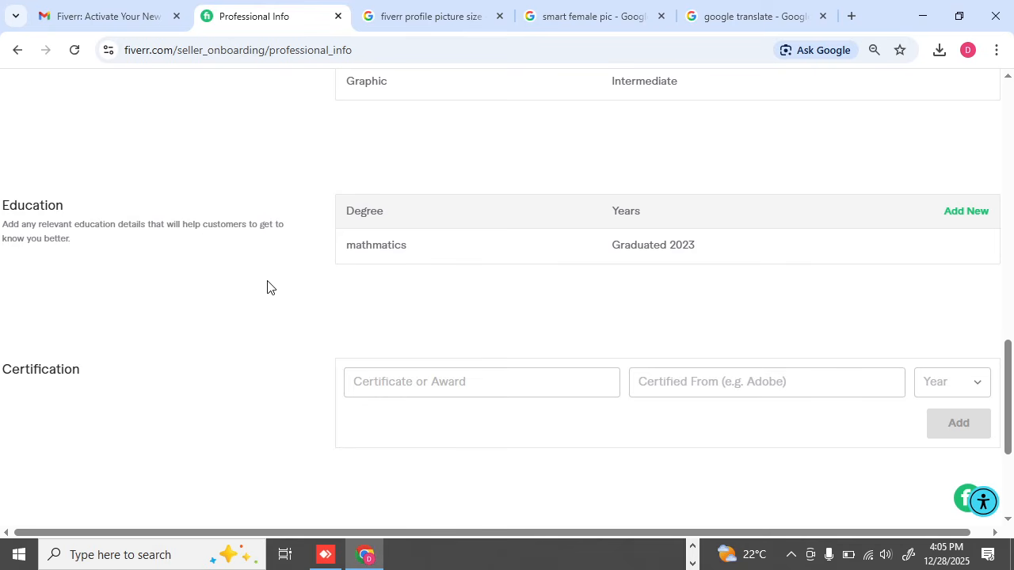
# Start another education entry and set its college/university country to Bangladesh.
pyautogui.click(956, 212)
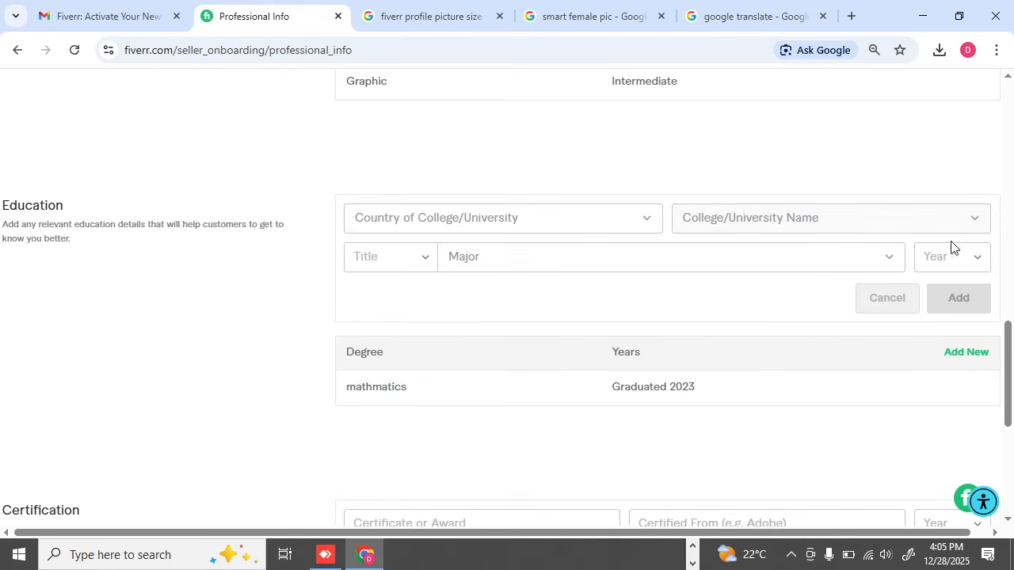
pyautogui.click(436, 221)
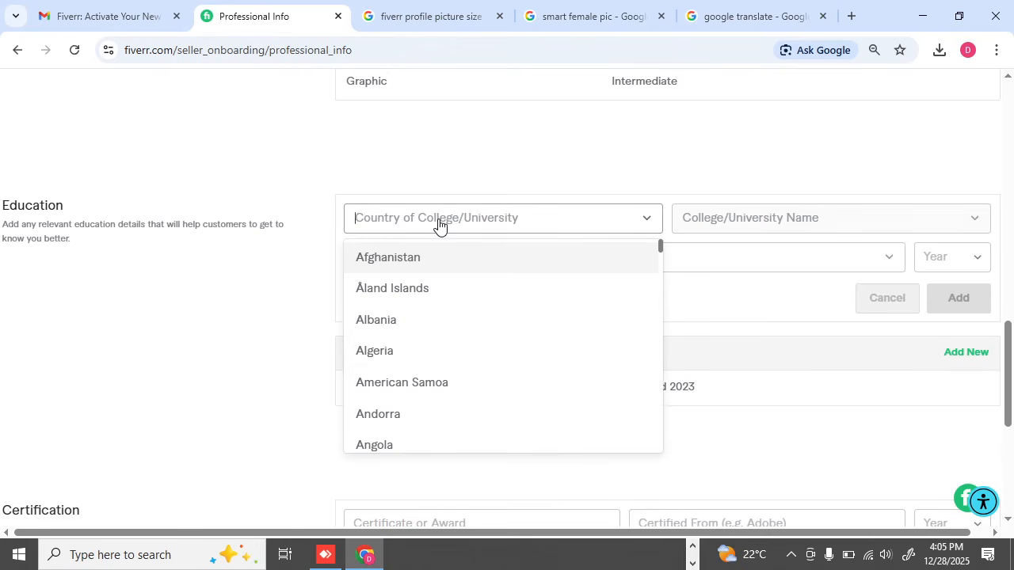
pyautogui.click(507, 220)
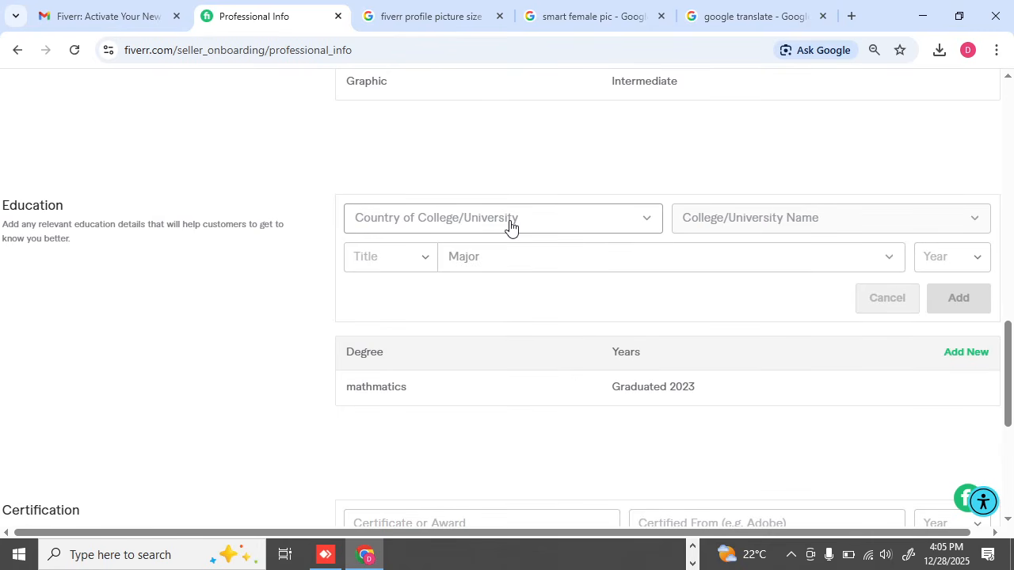
pyautogui.click(511, 225)
pyautogui.write('bangla')
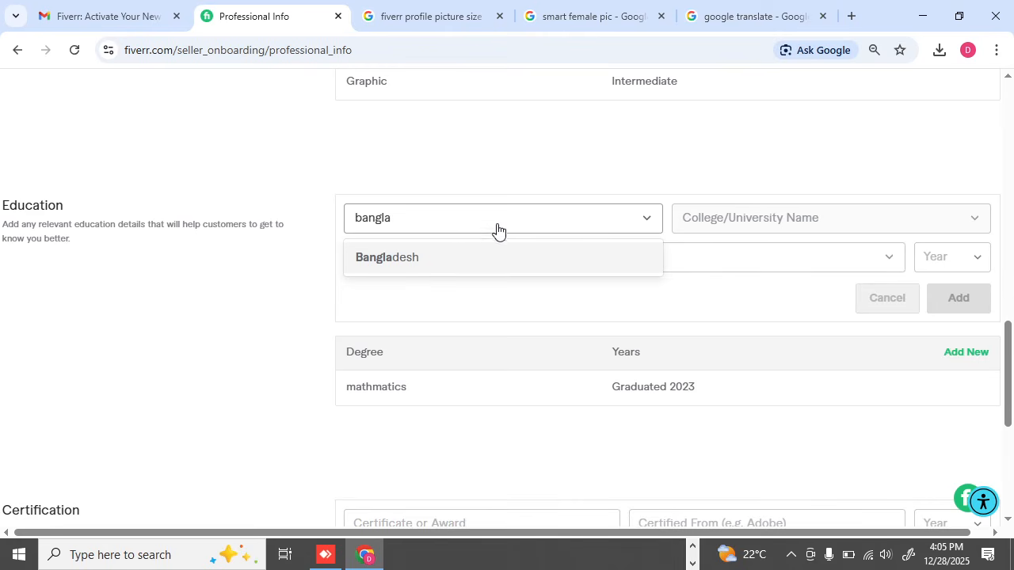
pyautogui.click(438, 266)
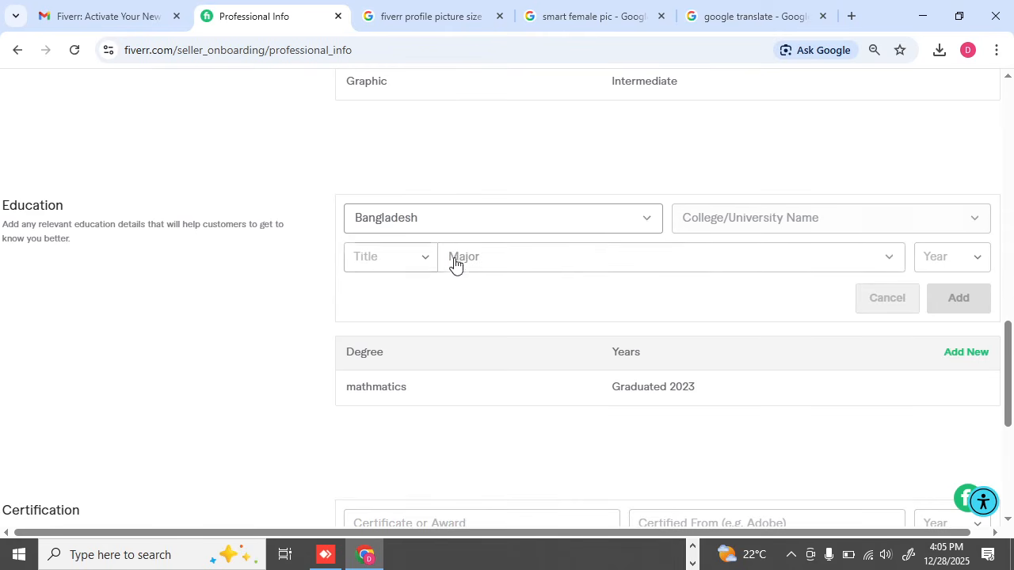
# Set the college/university name of the new education entry to "Hanif American IT Institute" using the suggested entry.
pyautogui.click(704, 220)
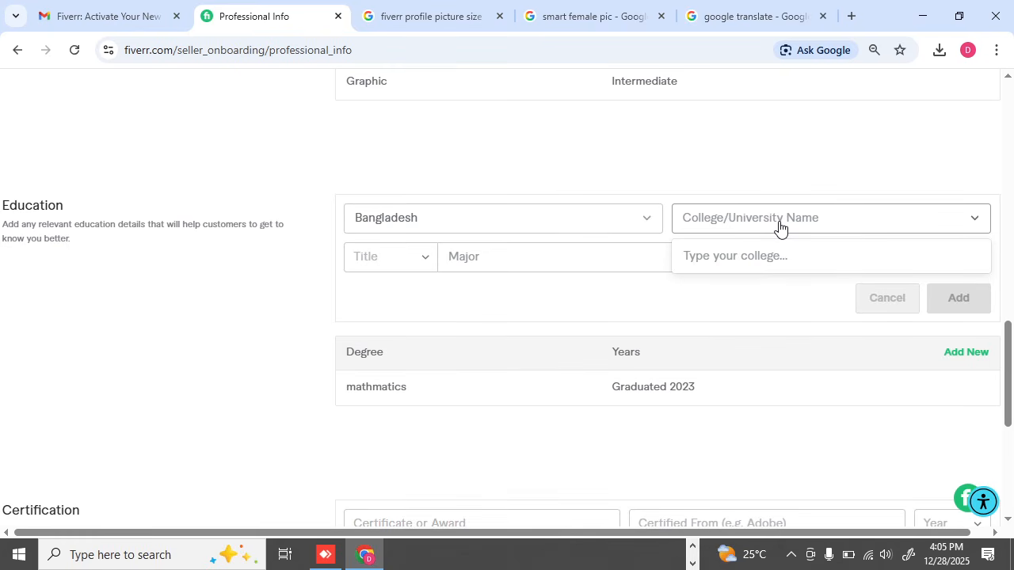
pyautogui.write('Han')
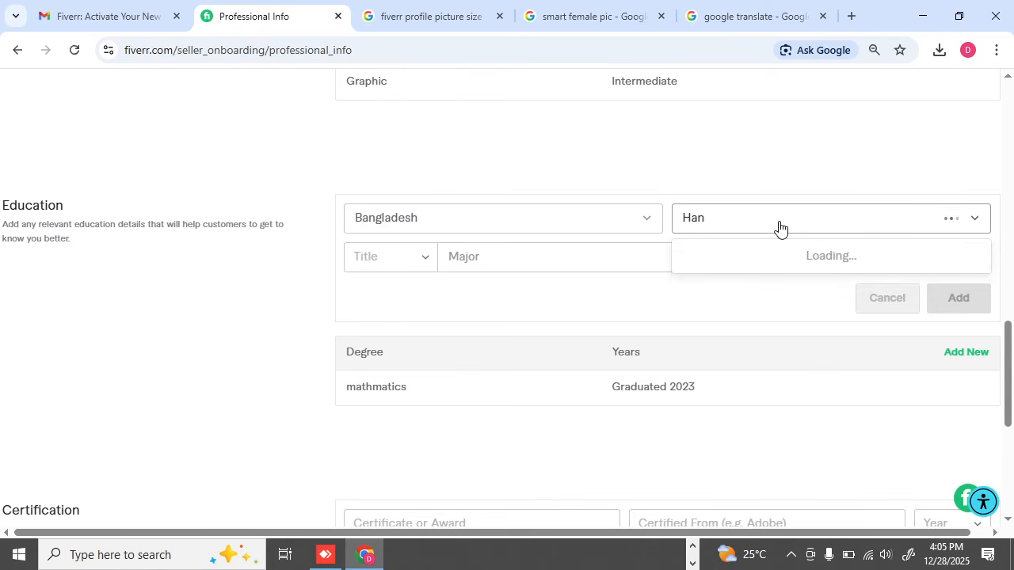
pyautogui.write('if American IT i')
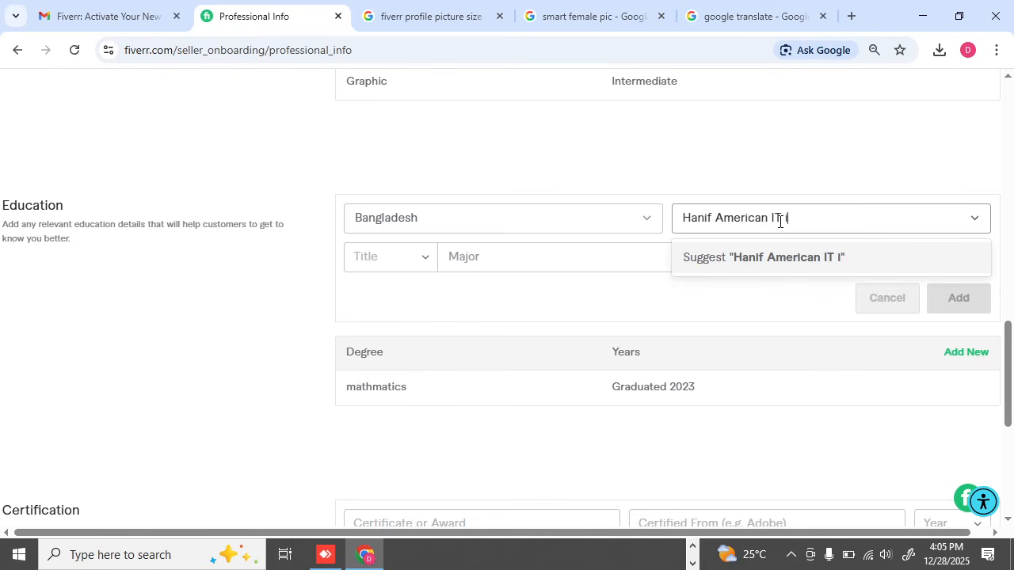
pyautogui.write('In')
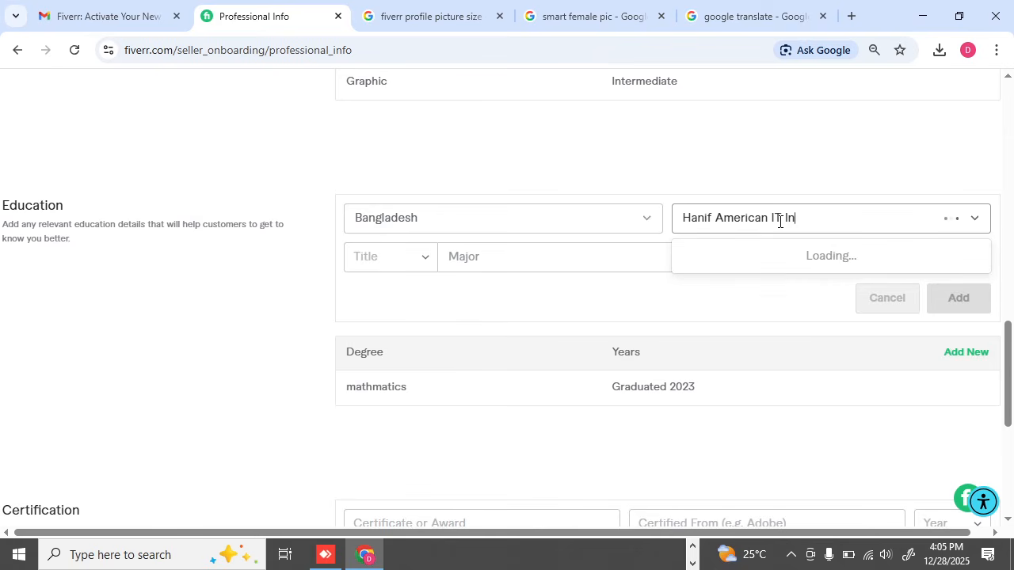
pyautogui.write('stitute')
pyautogui.click(832, 258)
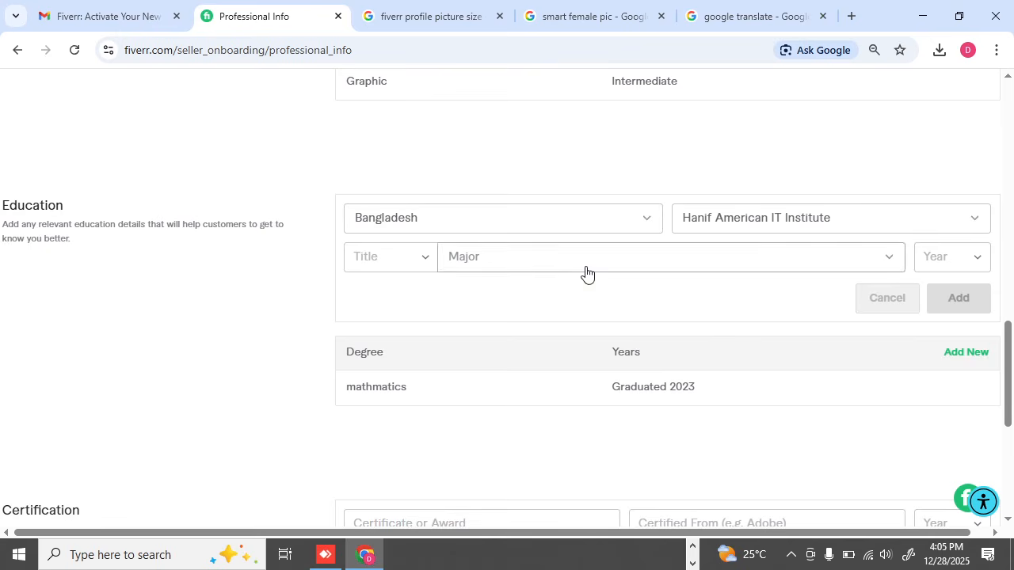
# Set the title of the new education entry to Associate.
pyautogui.click(418, 263)
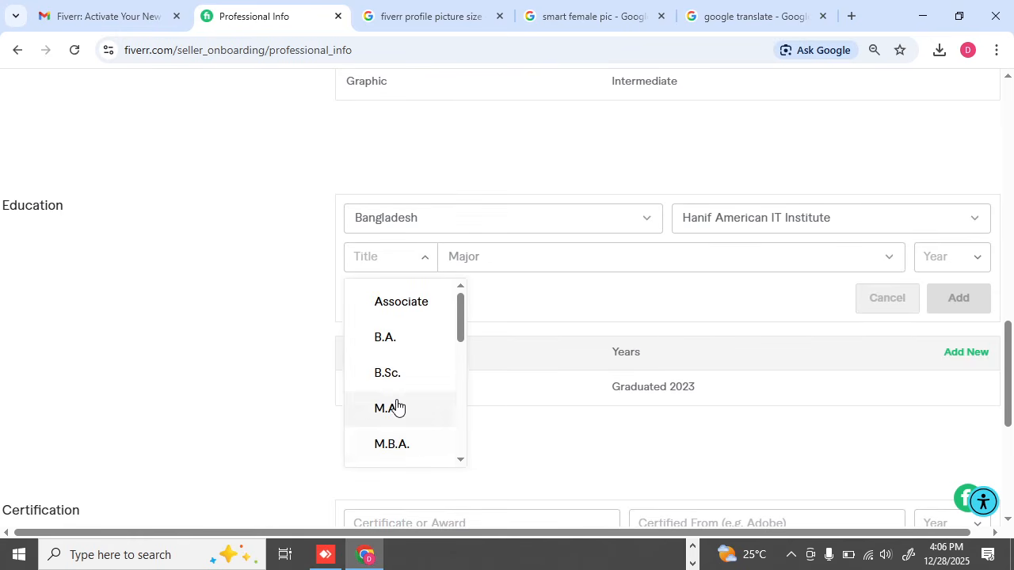
pyautogui.scroll(-5, 396, 408)
pyautogui.scroll(5, 396, 408)
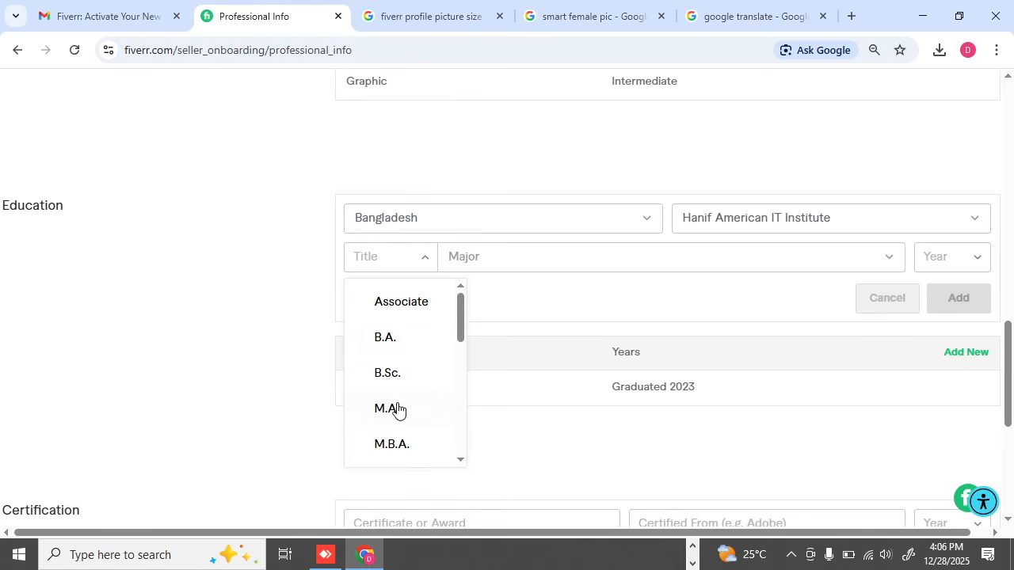
pyautogui.click(411, 303)
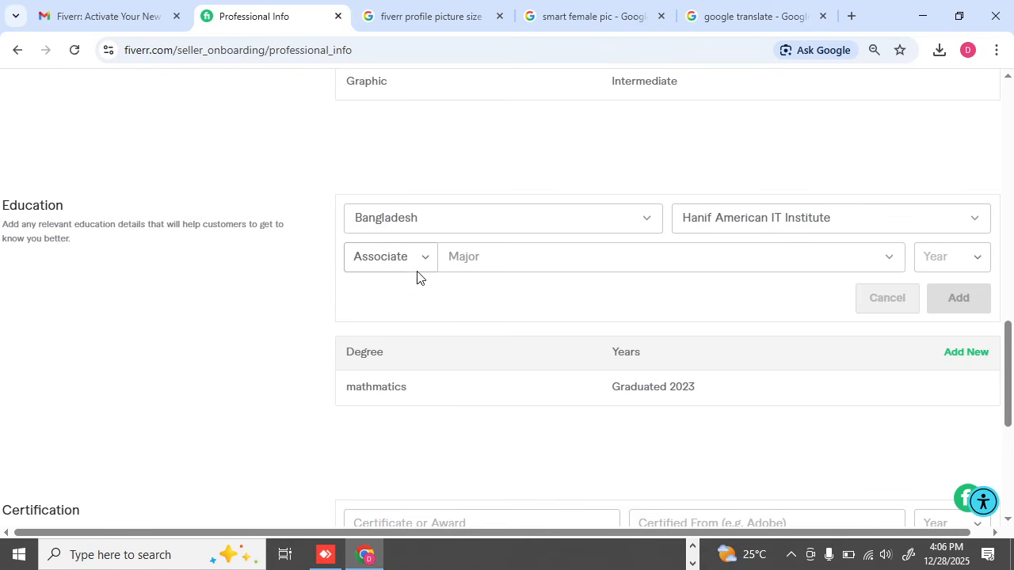
# Search the major suggestions for "Professional Diplo" and choose "professional diploma in digital marketing" as the major.
pyautogui.click(488, 266)
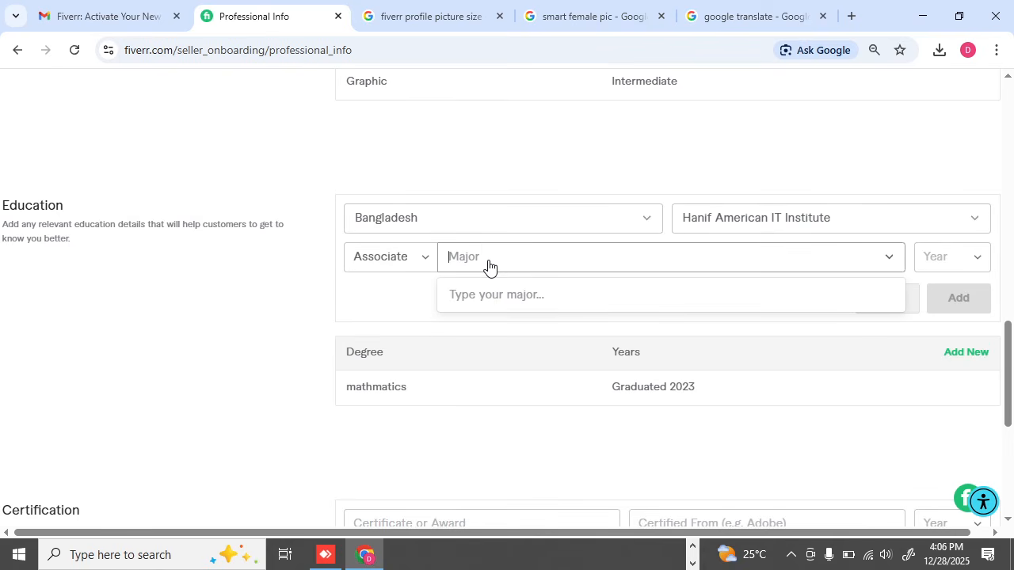
pyautogui.write('pi')
pyautogui.press('BackSpace')
pyautogui.press('BackSpace')
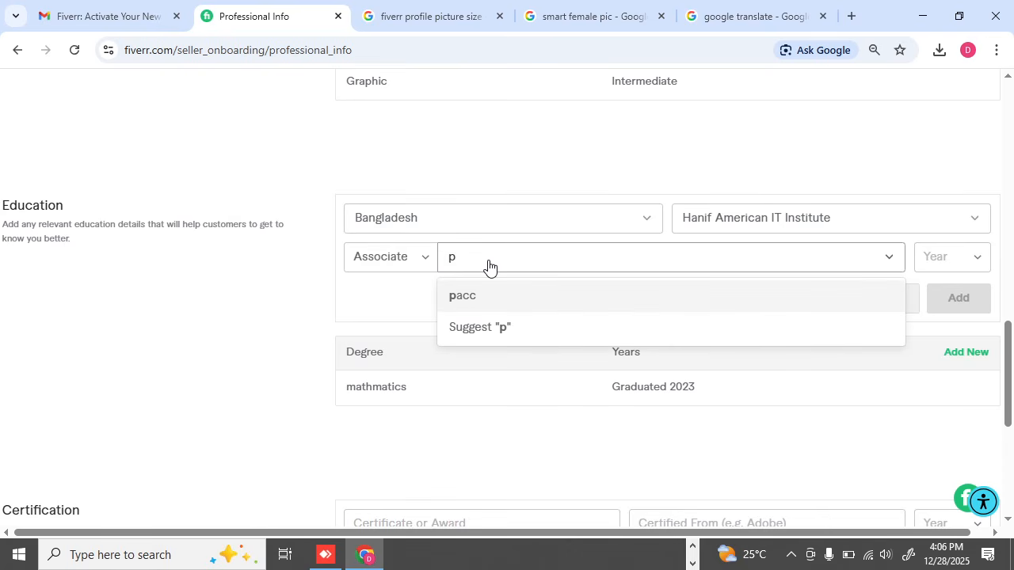
pyautogui.write('Pro')
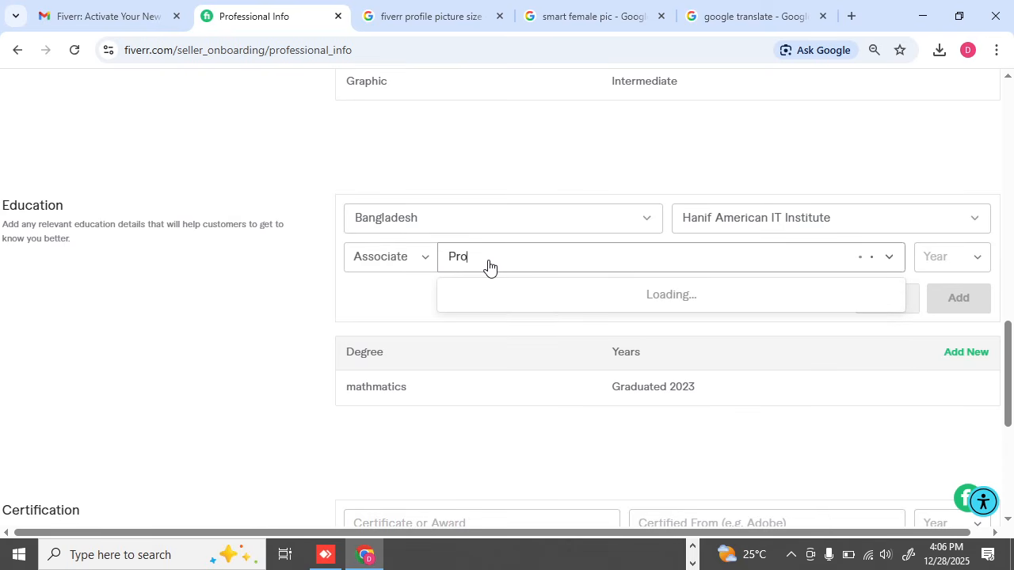
pyautogui.write('fessional Dipo')
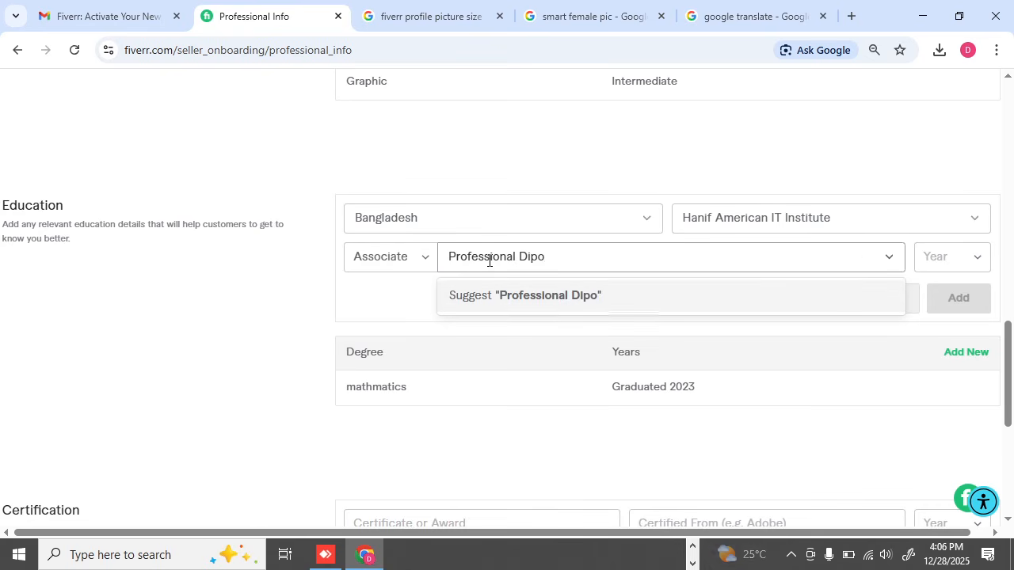
pyautogui.press('BackSpace')
pyautogui.write('lo')
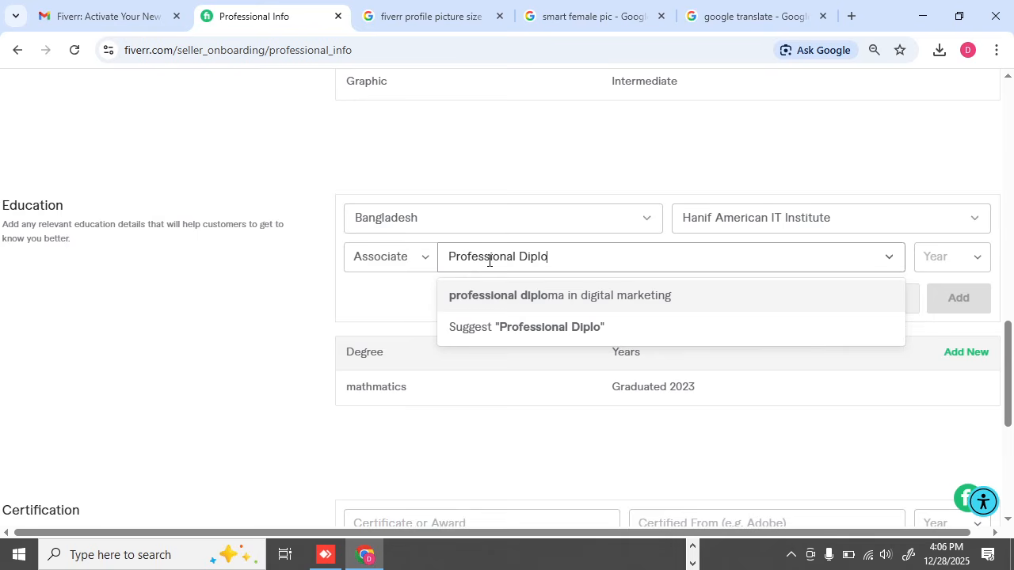
pyautogui.click(656, 298)
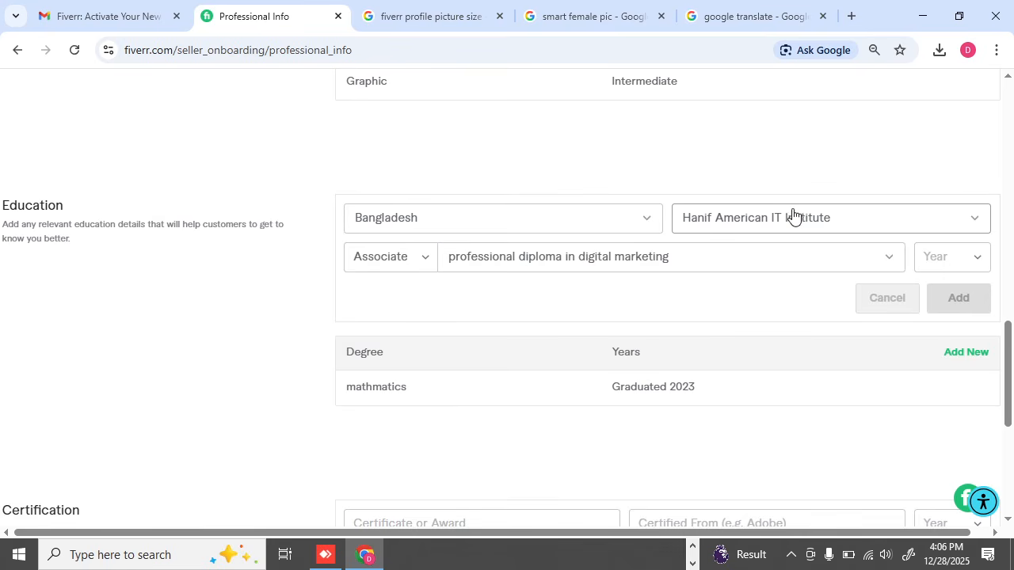
# Set the graduation year to 2024 and add the diploma to the education list.
pyautogui.click(958, 259)
pyautogui.scroll(-3, 964, 357)
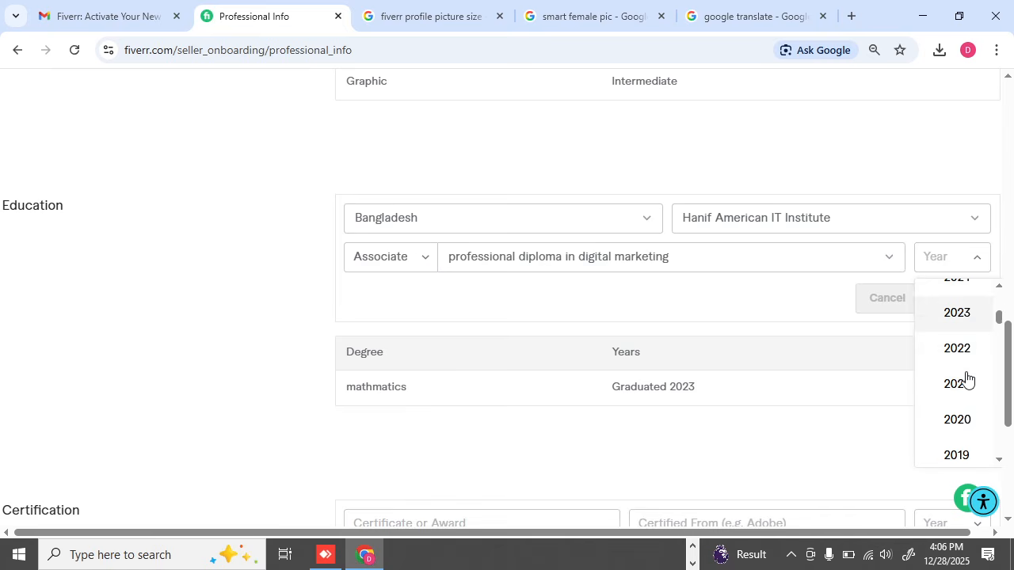
pyautogui.scroll(2, 966, 379)
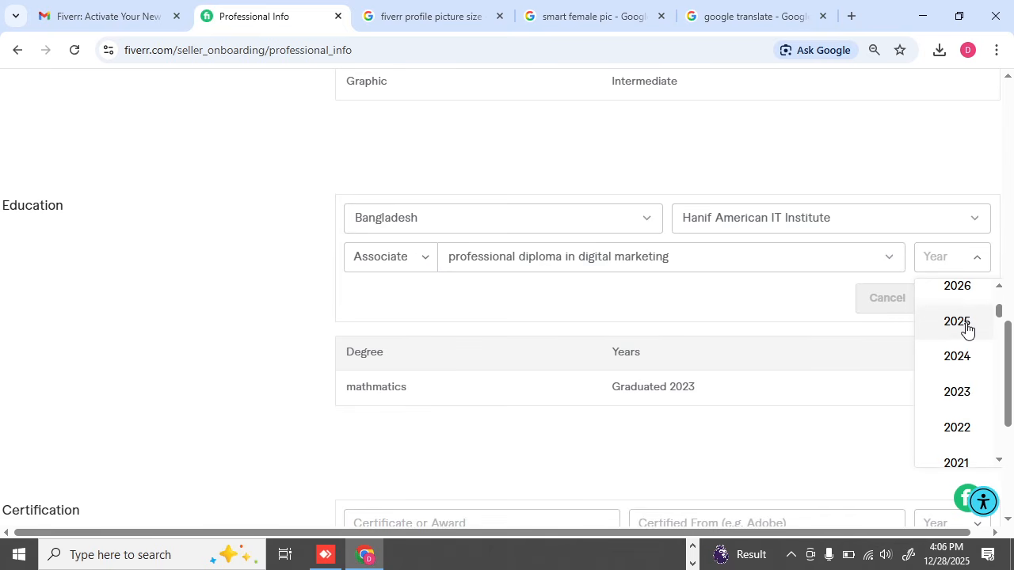
pyautogui.click(962, 361)
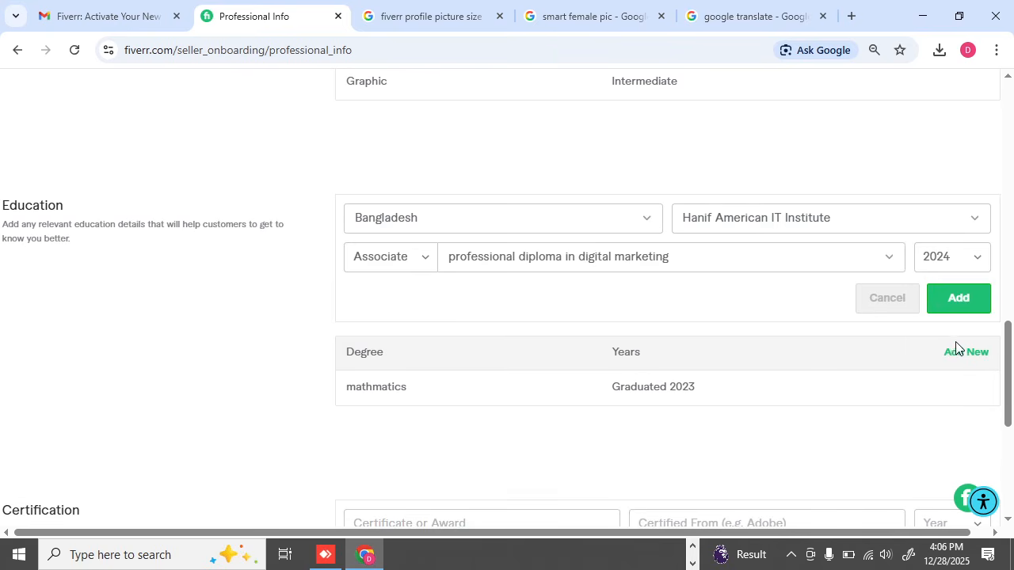
pyautogui.click(956, 305)
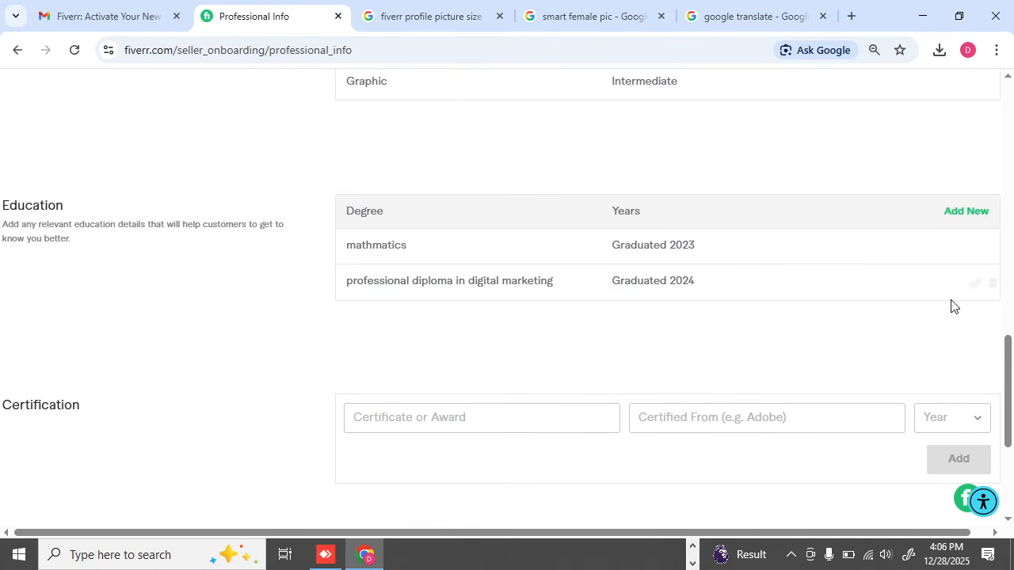
pyautogui.moveTo(340, 288); pyautogui.dragTo(693, 295)
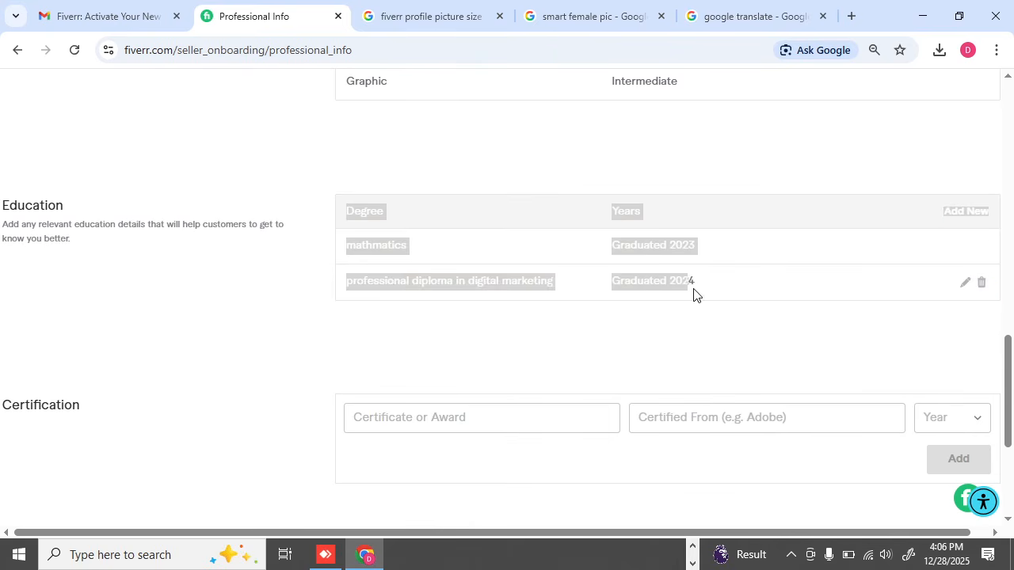
pyautogui.click(703, 320)
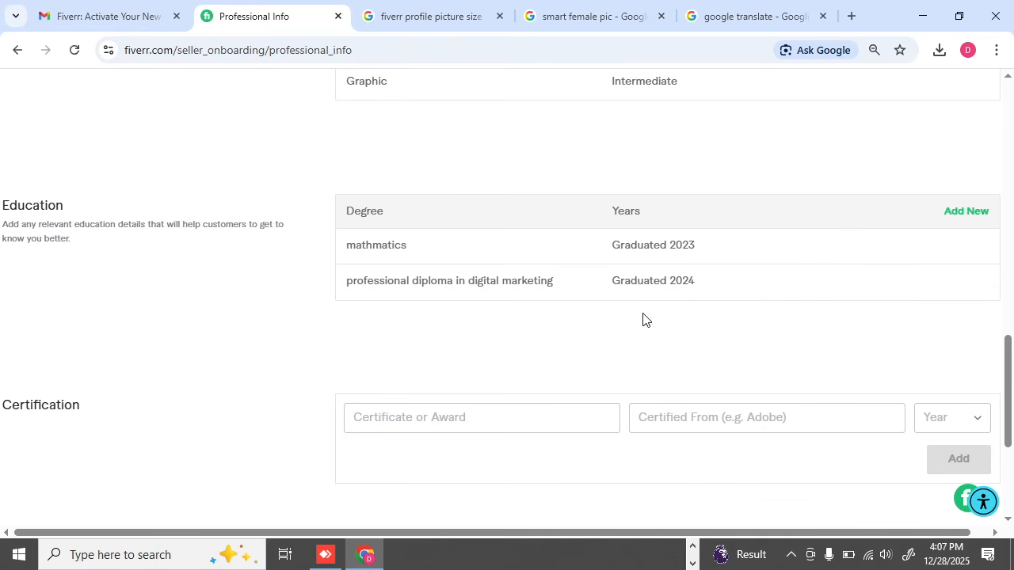
# Leave the certification and personal website sections empty and continue to the Account Security page.
pyautogui.scroll(-3, 643, 319)
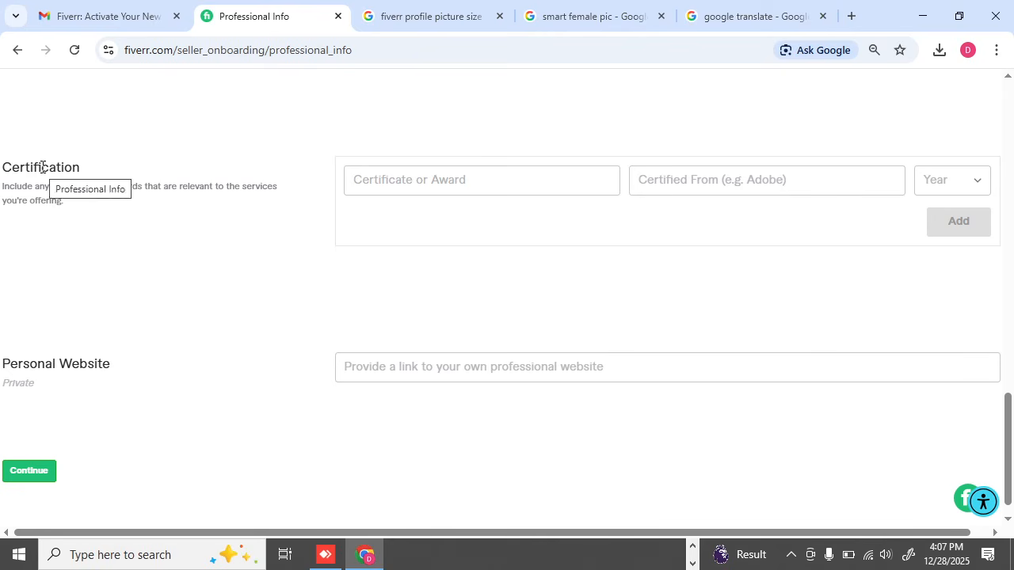
pyautogui.scroll(1, 147, 198)
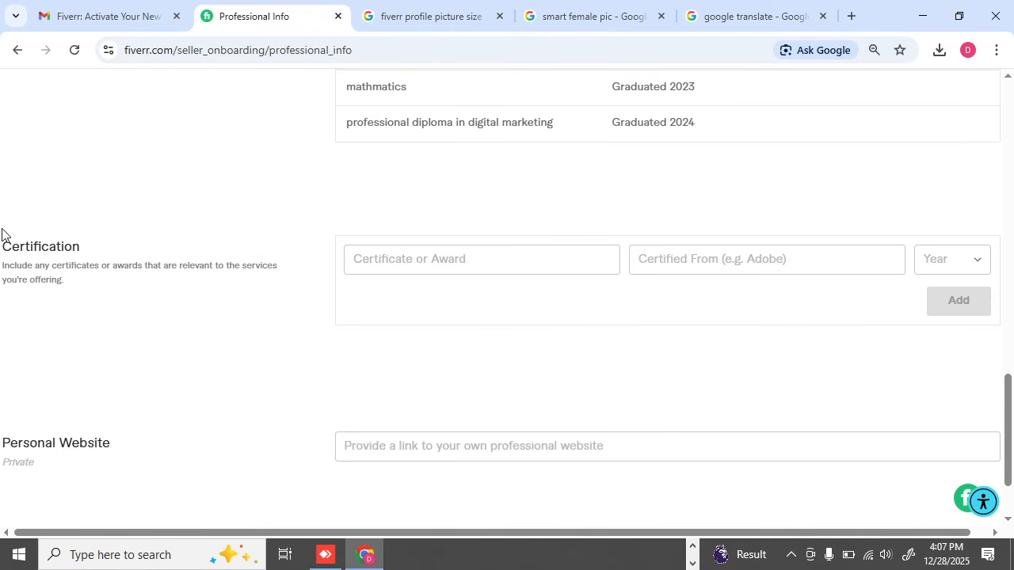
pyautogui.click(473, 260)
pyautogui.scroll(-2, 459, 388)
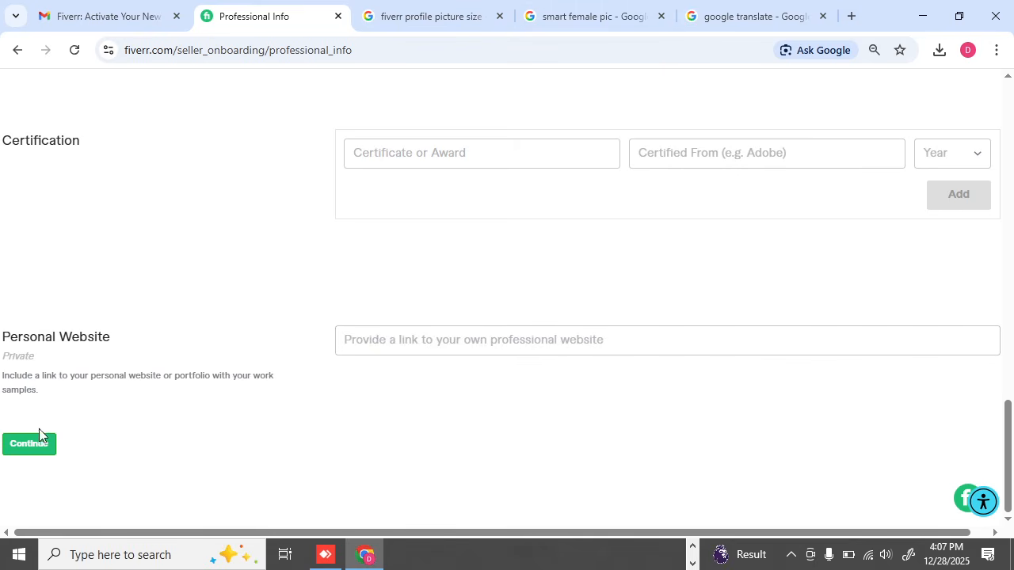
pyautogui.click(17, 445)
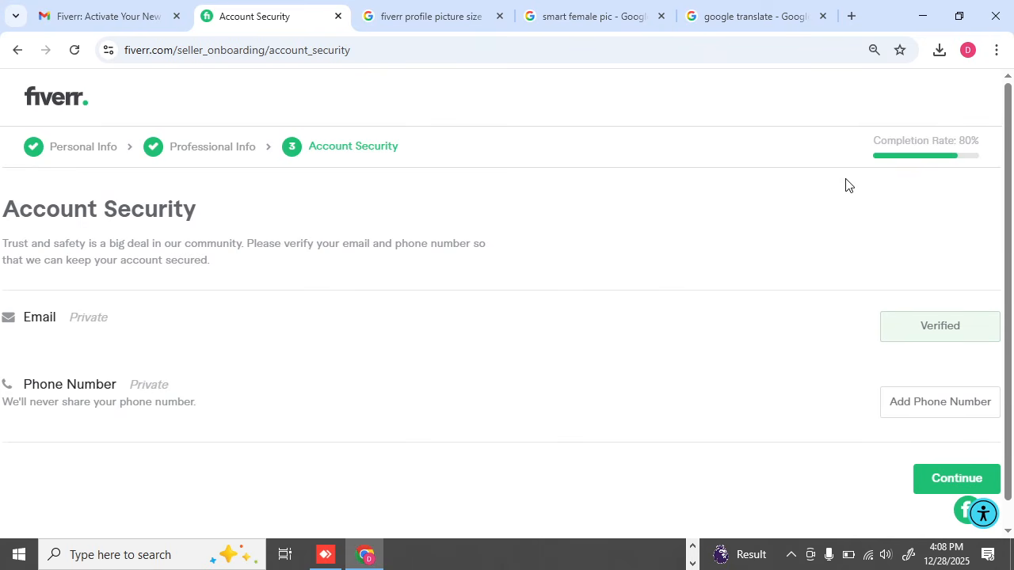
# Frame the completion rate with a red rectangle in a screen capture and discard the capture.
pyautogui.press('super+shift+s')
pyautogui.moveTo(721, 82); pyautogui.dragTo(1007, 187)
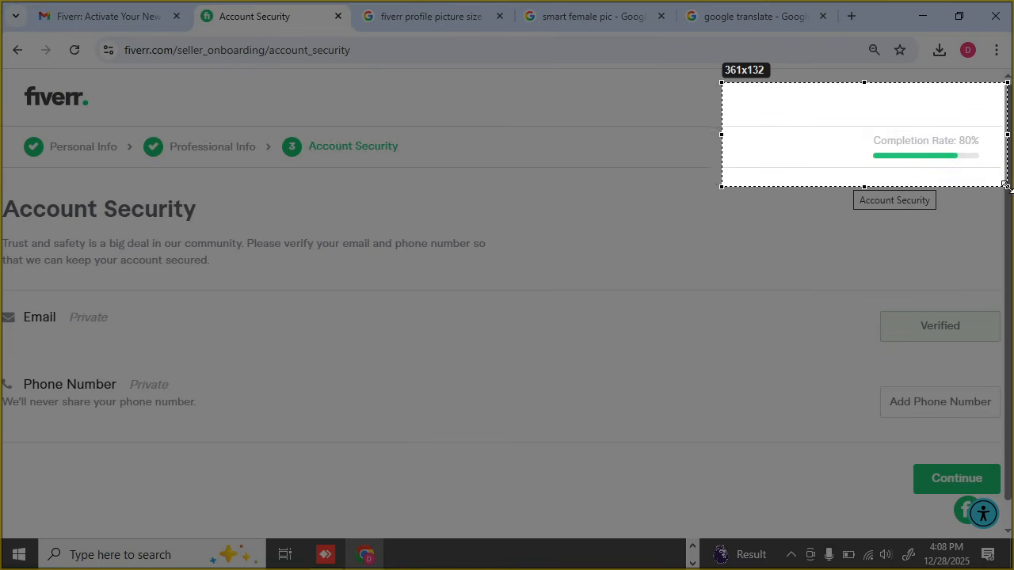
pyautogui.click(706, 98)
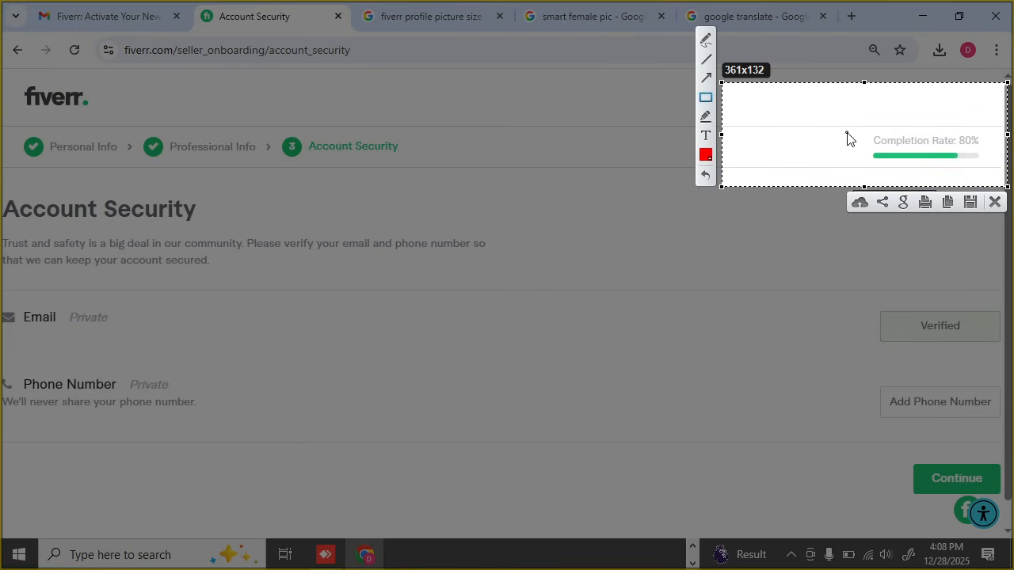
pyautogui.moveTo(845, 121)
pyautogui.mouseDown()
pyautogui.moveTo(912, 160)
pyautogui.moveTo(1002, 169)
pyautogui.moveTo(993, 169)
pyautogui.mouseUp()
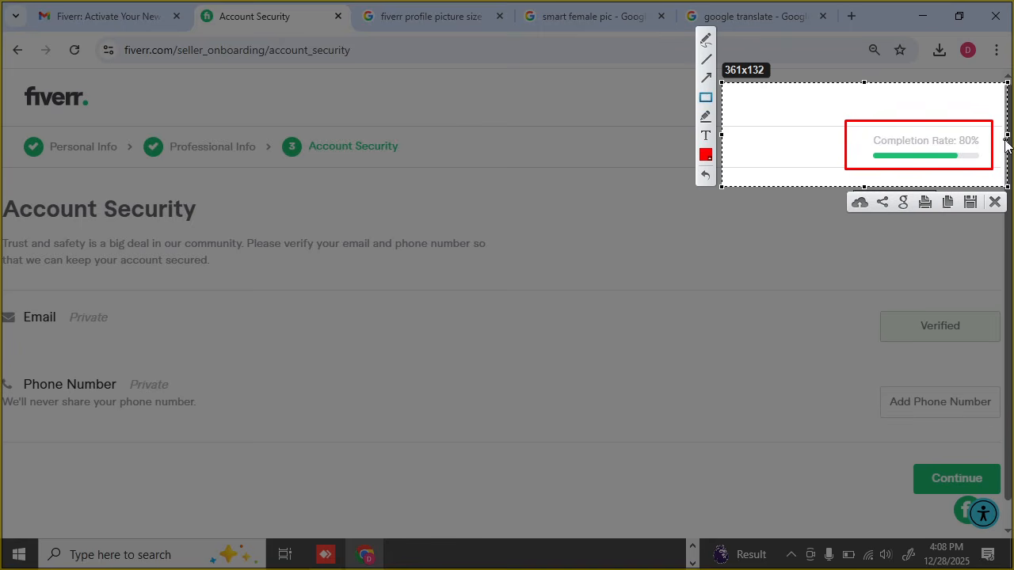
pyautogui.click(995, 203)
# Enter the seller's phone number for verification and request the verification code by text.
pyautogui.scroll(-1, 207, 221)
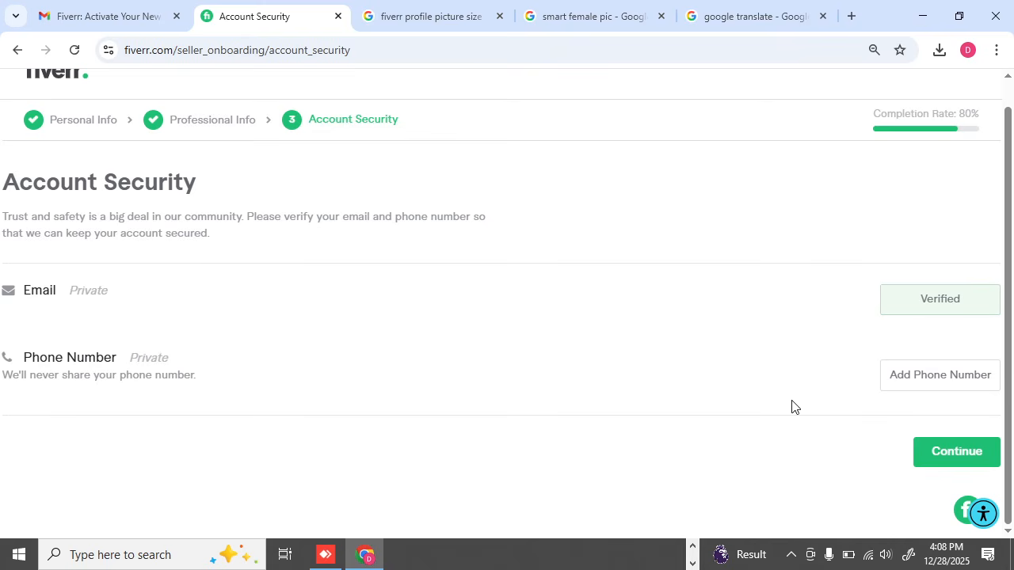
pyautogui.click(950, 379)
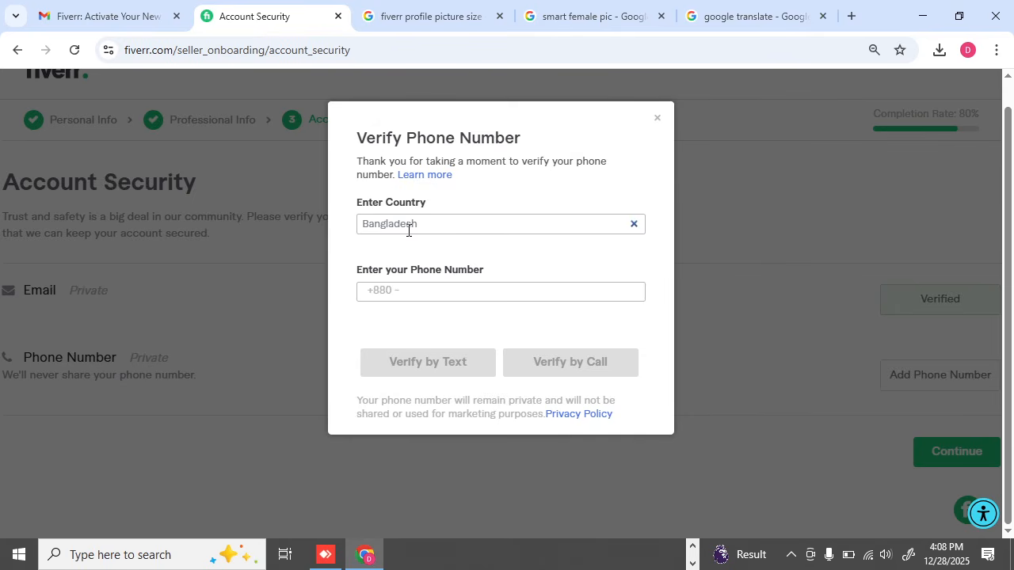
pyautogui.click(405, 290)
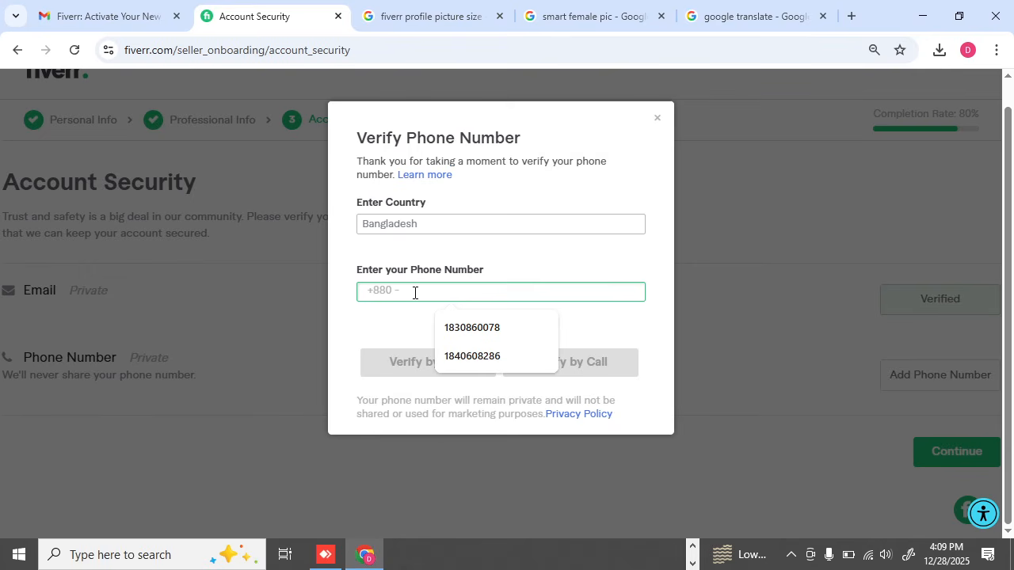
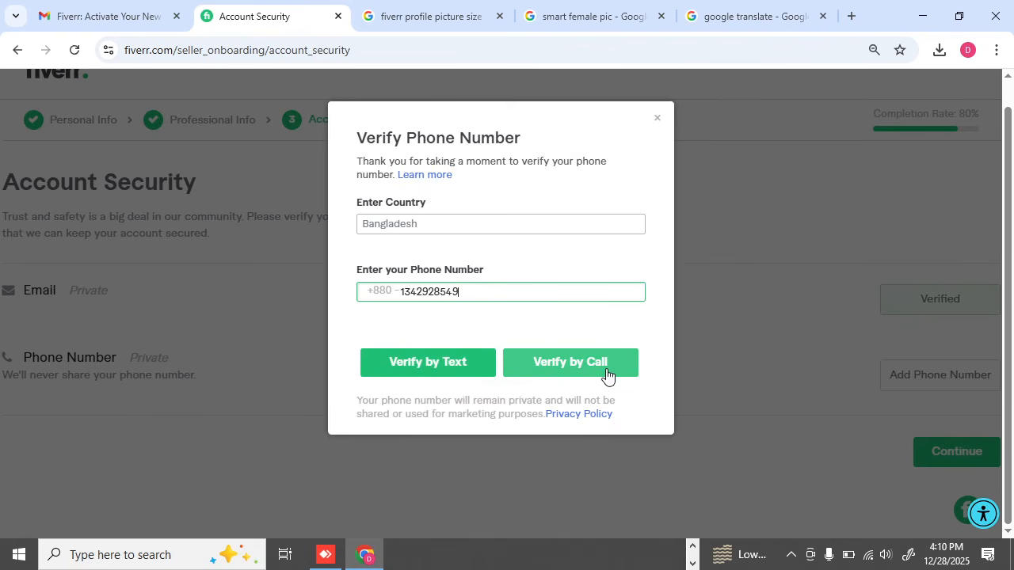
pyautogui.click(421, 367)
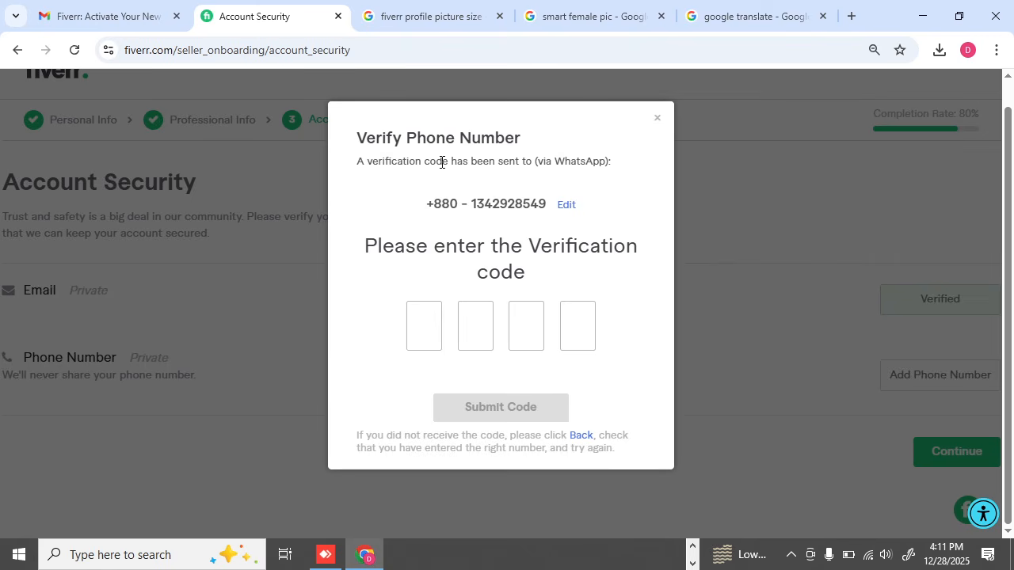
# Try to request another verification code by text for the seller's phone number and dismiss the attempt-limit notice.
pyautogui.click(657, 119)
pyautogui.click(892, 375)
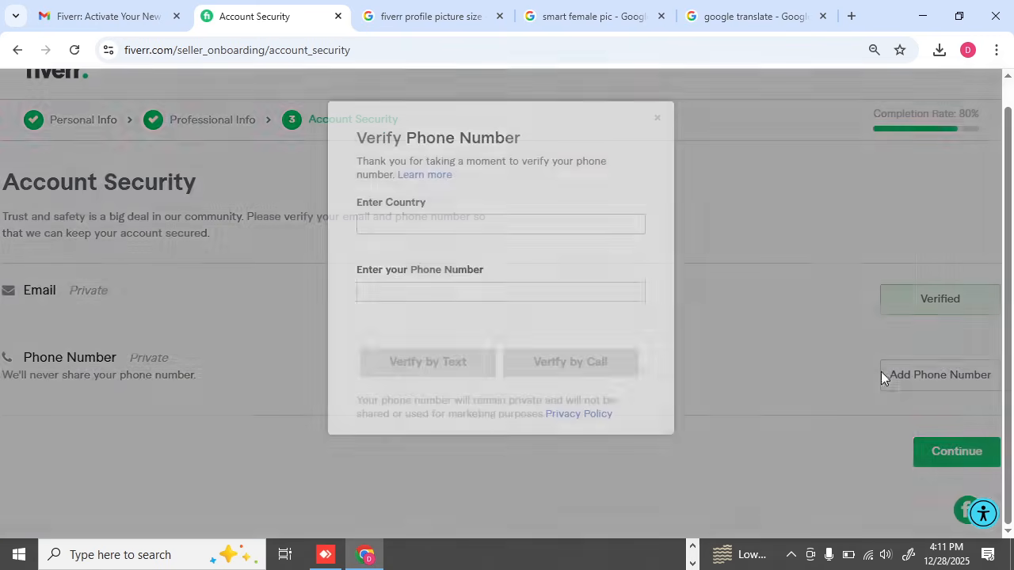
pyautogui.click(438, 290)
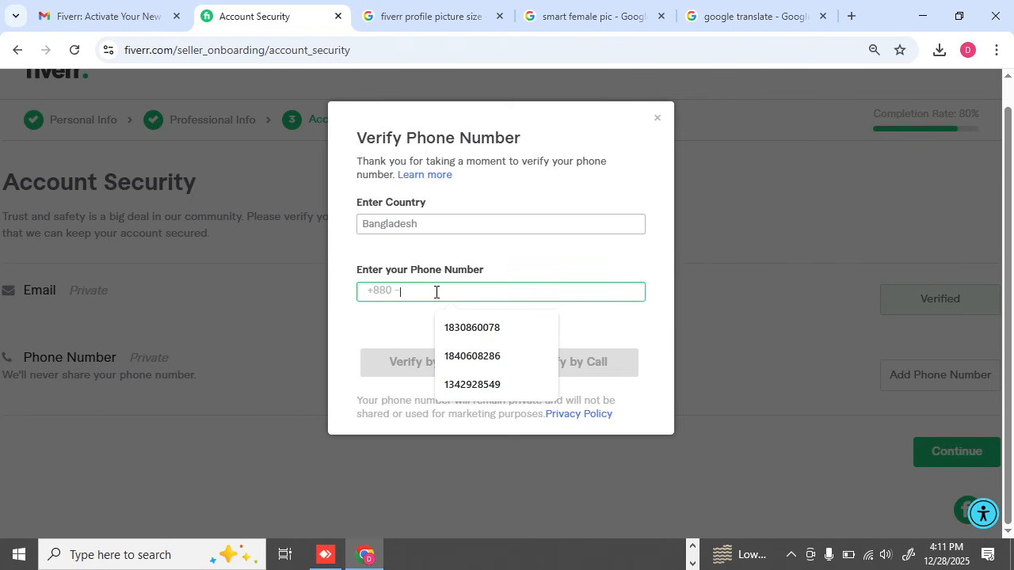
pyautogui.click(474, 385)
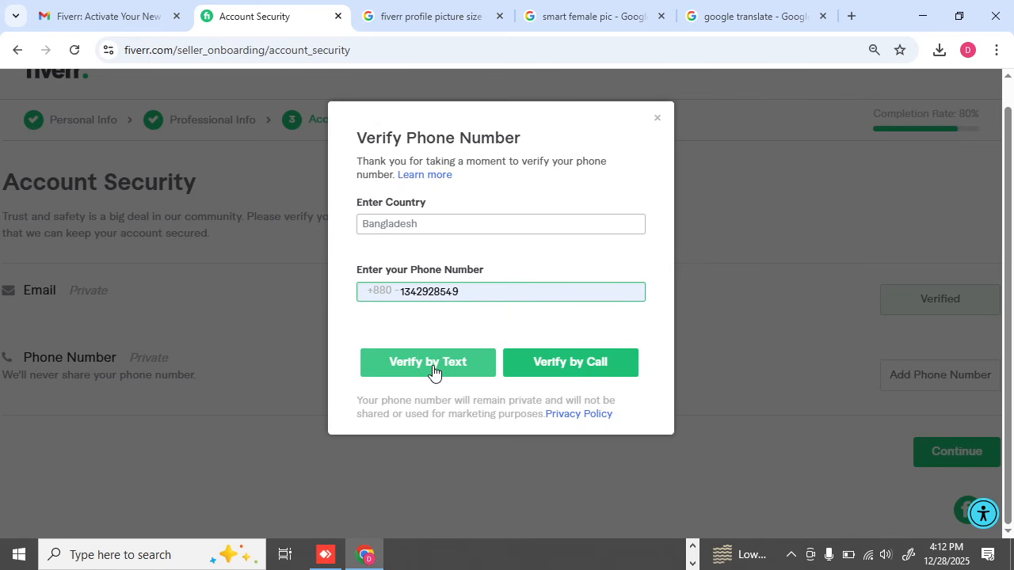
pyautogui.click(408, 371)
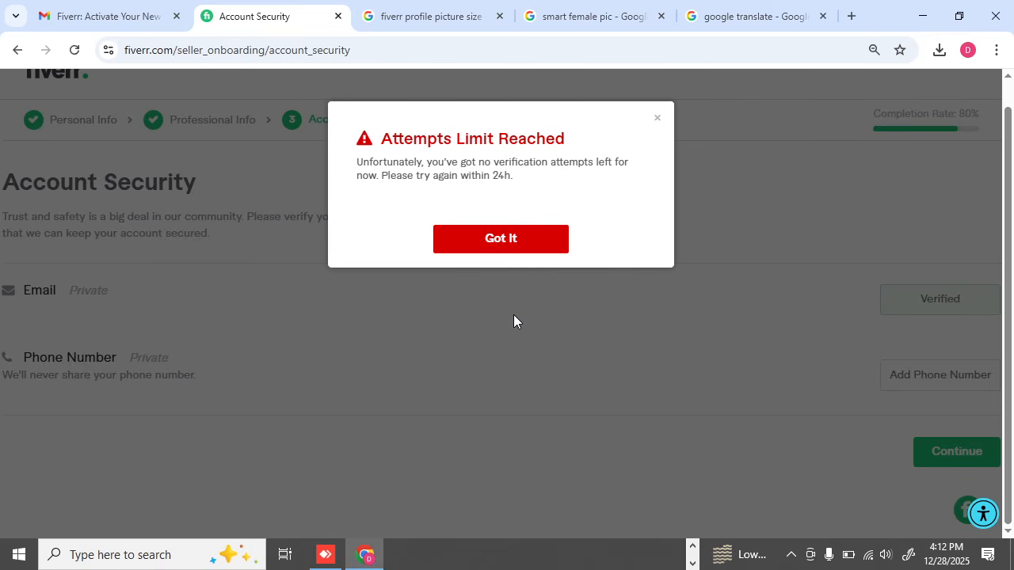
pyautogui.click(523, 245)
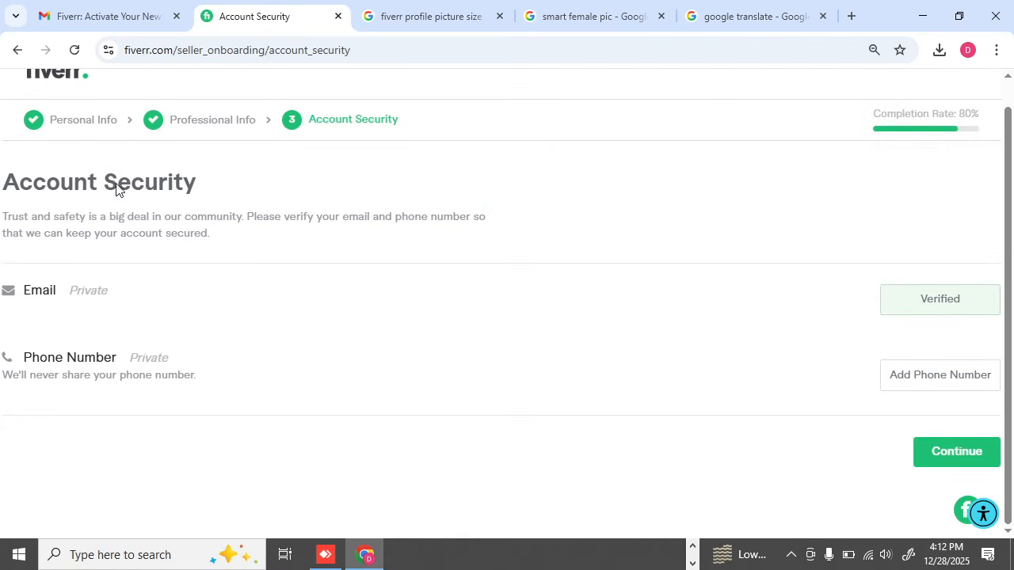
# Reload the Account Security page, try to add the phone number again and dismiss the notice.
pyautogui.click(75, 51)
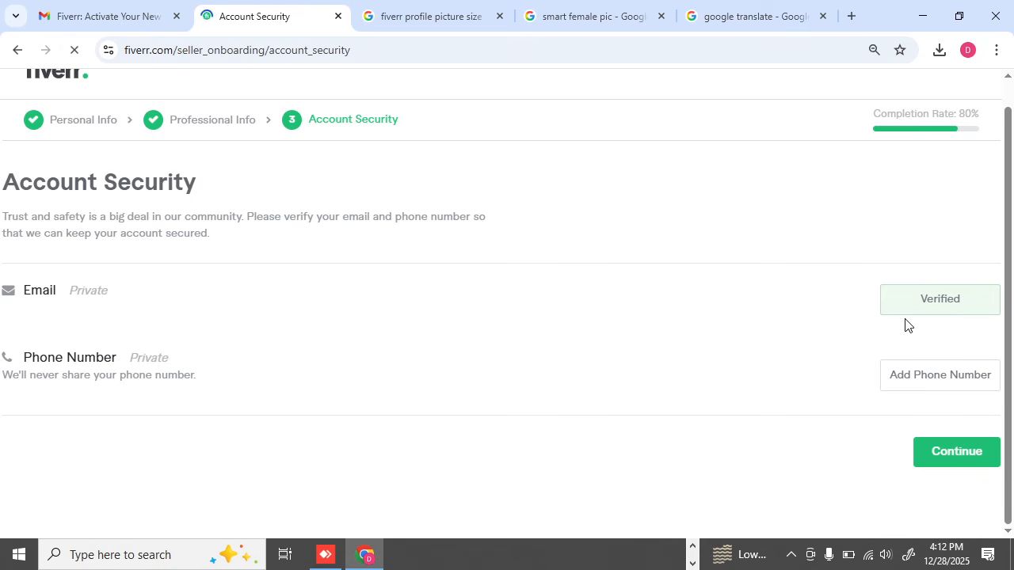
pyautogui.click(922, 383)
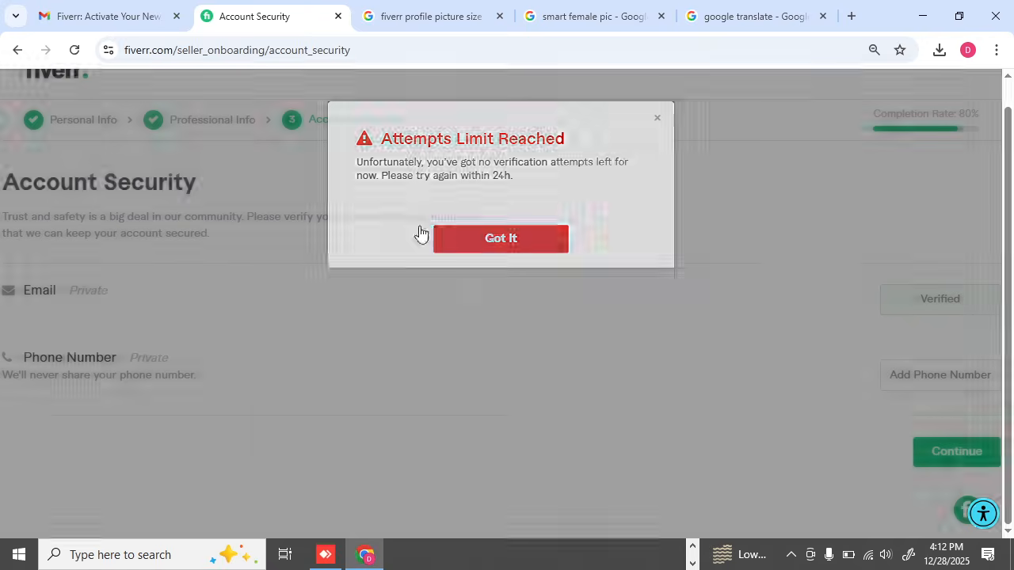
pyautogui.click(420, 233)
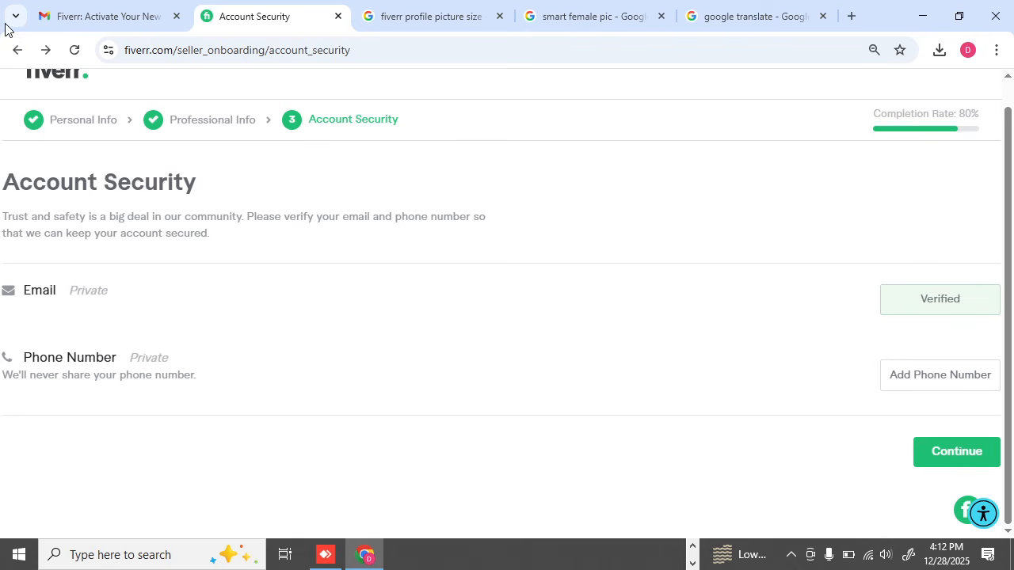
# Return to the Professional Info page and check the Fiverr activation email in Gmail.
pyautogui.click(17, 50)
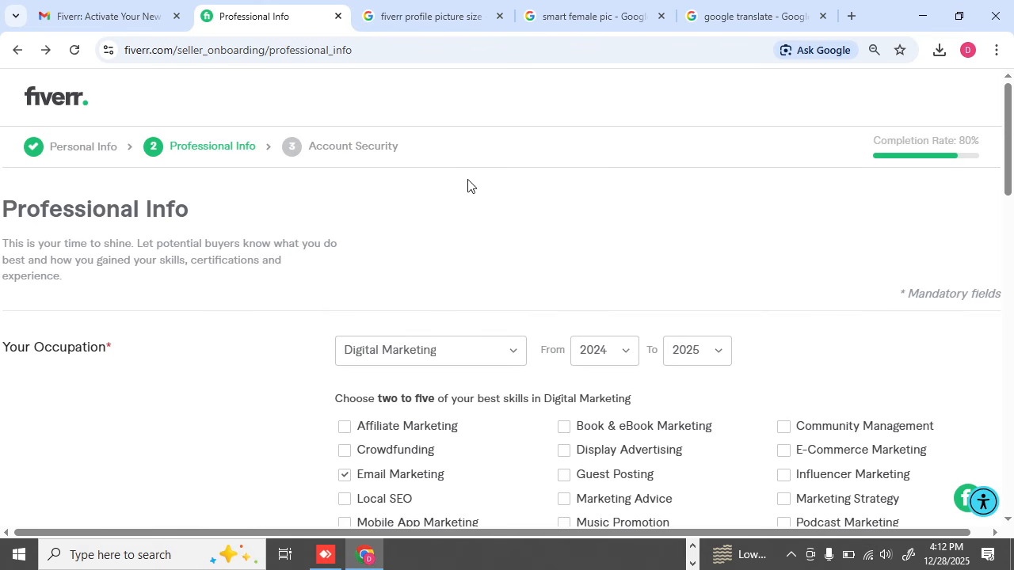
pyautogui.scroll(-5, 837, 299)
pyautogui.scroll(5, 837, 317)
pyautogui.click(66, 22)
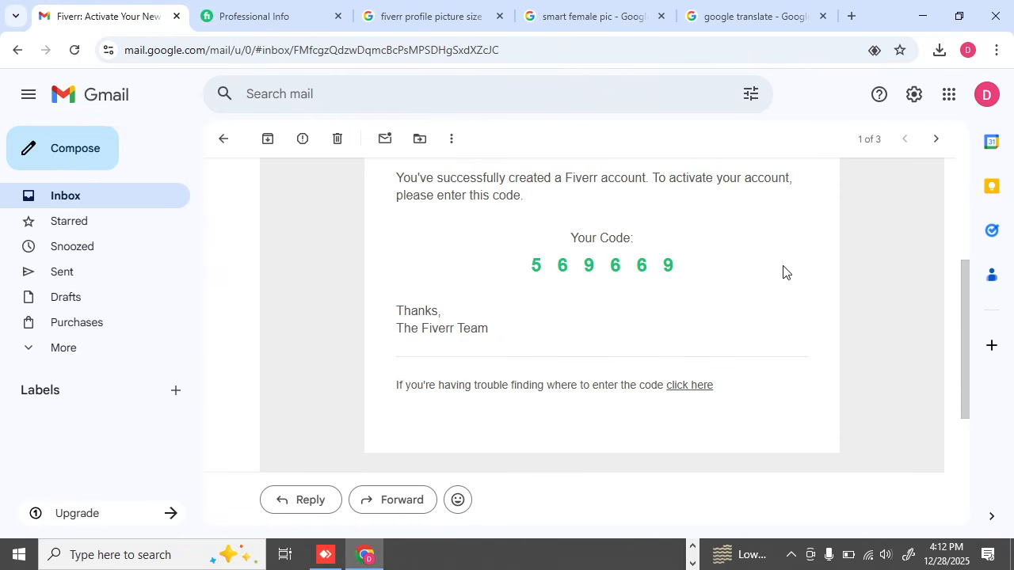
pyautogui.scroll(3, 605, 244)
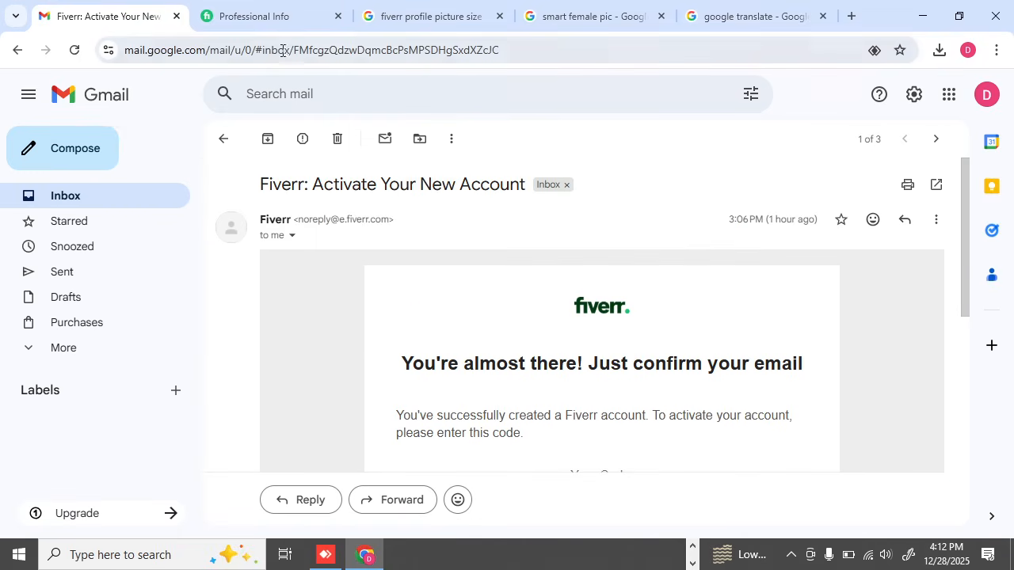
# Go back to Fiverr, continue from Professional Info to Account Security and try once more to add the phone number.
pyautogui.click(275, 16)
pyautogui.scroll(-1, 794, 256)
pyautogui.scroll(-15, 795, 256)
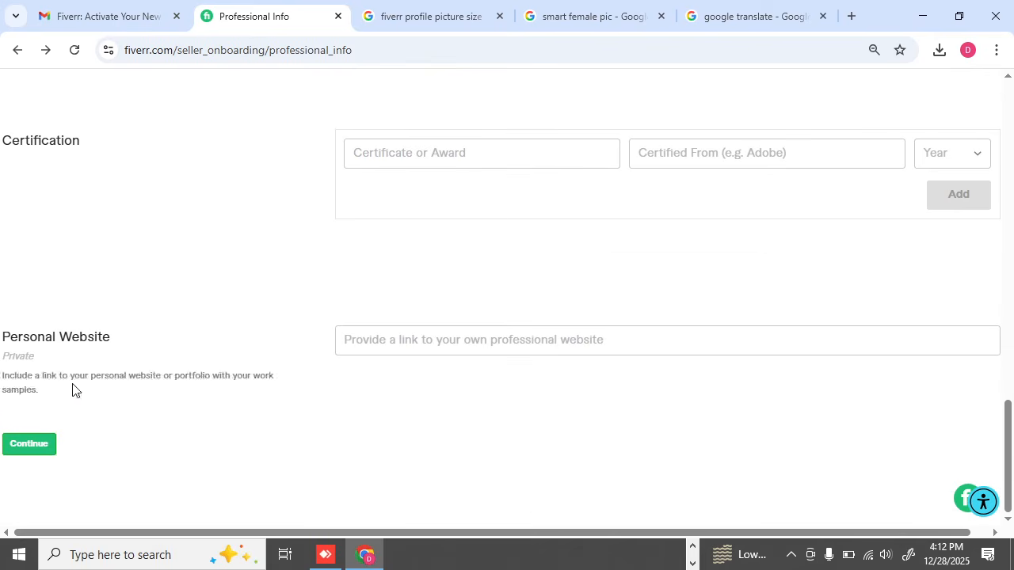
pyautogui.click(37, 450)
pyautogui.scroll(-1, 875, 467)
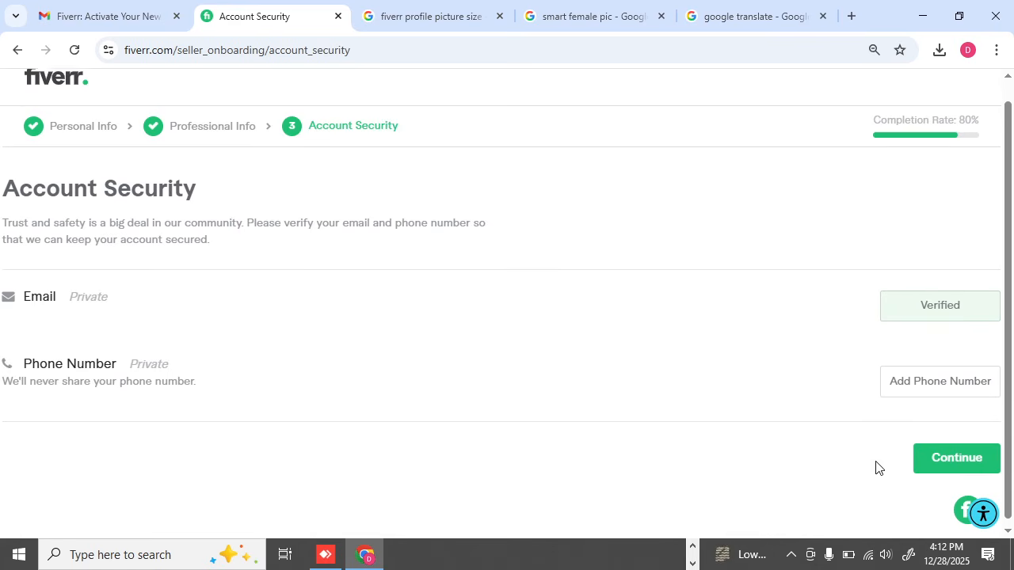
pyautogui.click(934, 381)
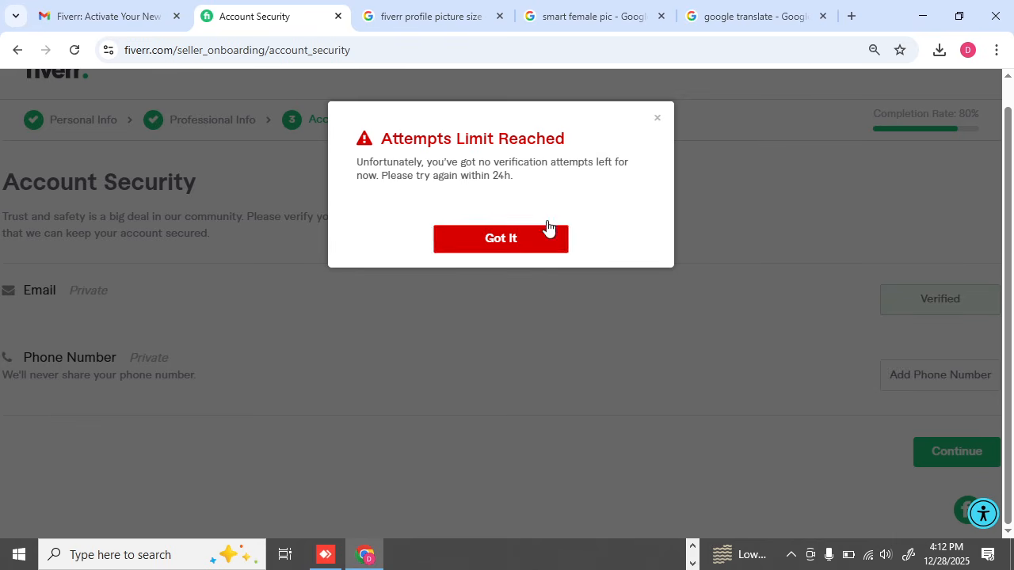
pyautogui.click(657, 120)
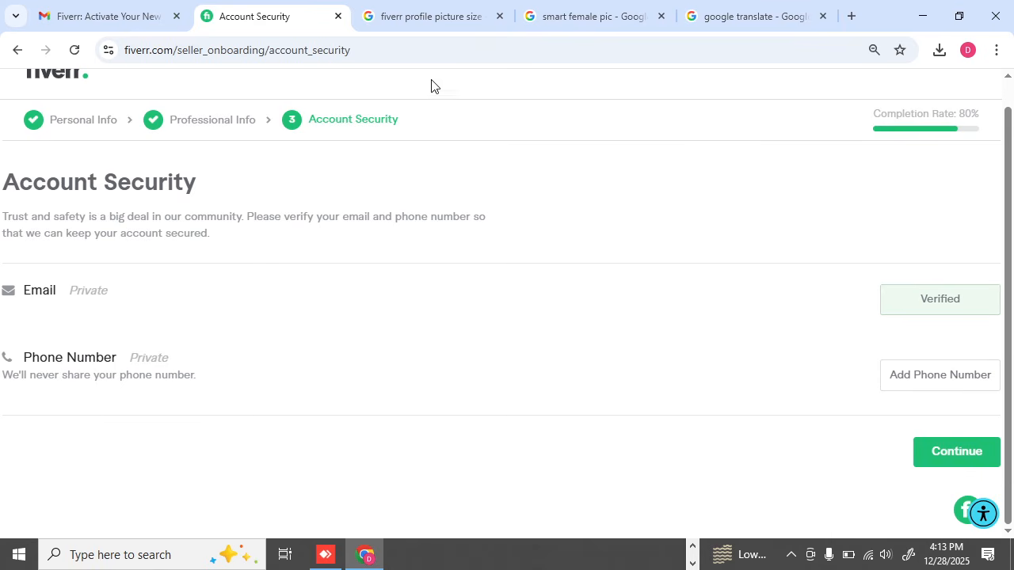
# Finish the onboarding without a verified phone number and choose to create a Gig instead of joining Seller Plus Kickstart.
pyautogui.click(968, 457)
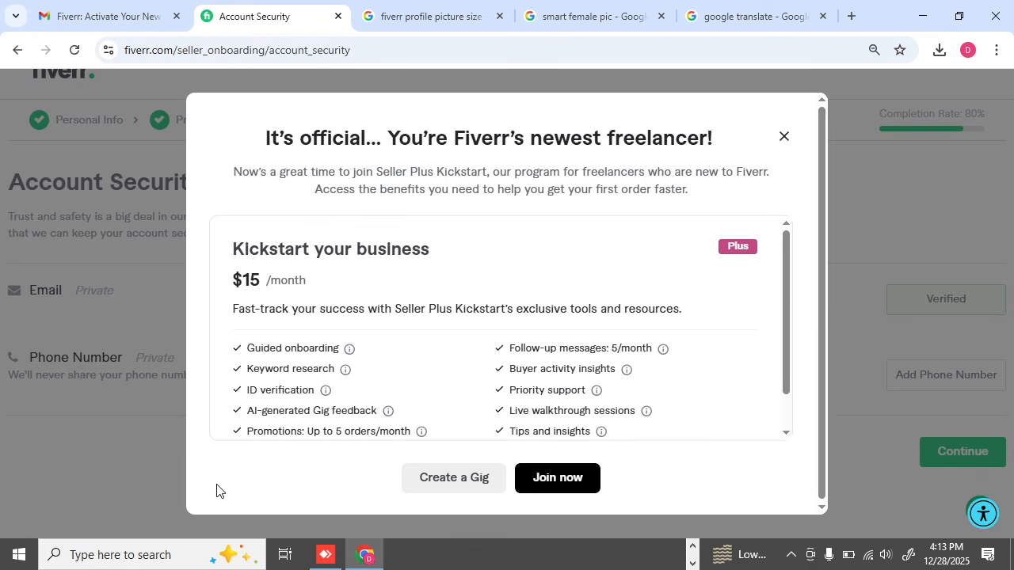
pyautogui.click(446, 482)
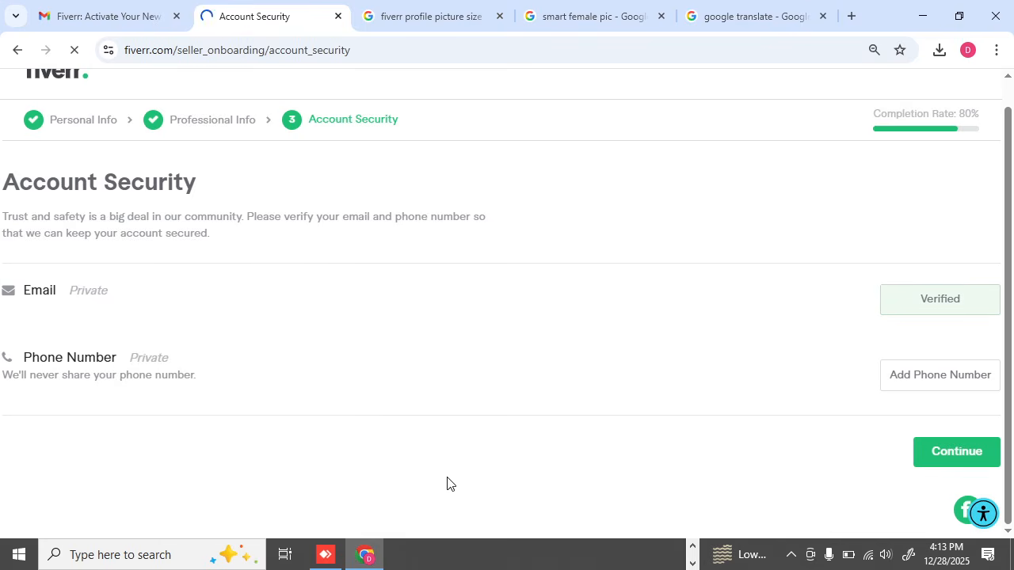
# Look over the new Gig's Overview form, including the title, category and search tag fields.
pyautogui.scroll(-3, 430, 361)
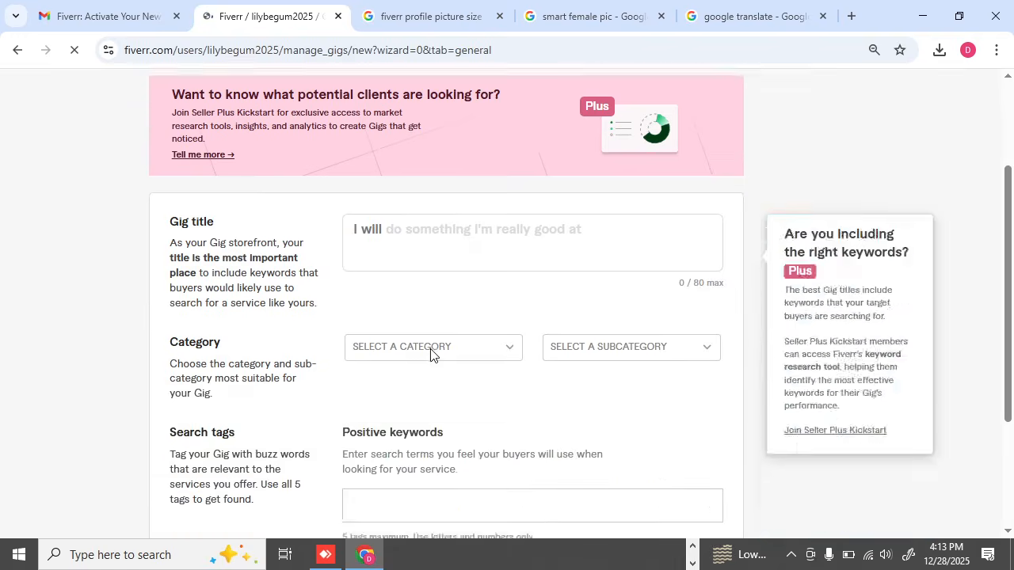
pyautogui.scroll(-1, 470, 339)
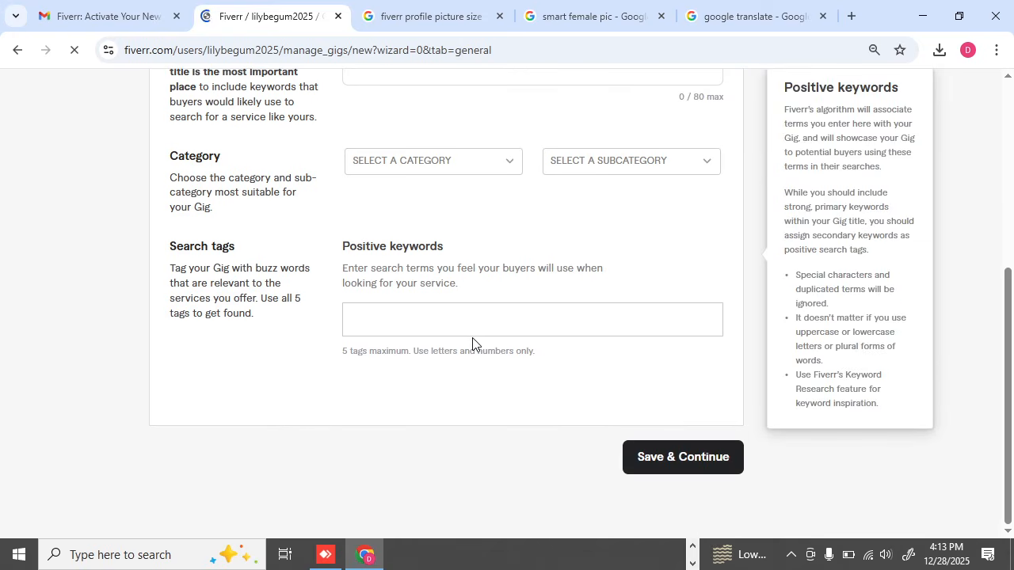
pyautogui.scroll(4, 476, 345)
pyautogui.scroll(-4, 476, 348)
pyautogui.scroll(4, 475, 348)
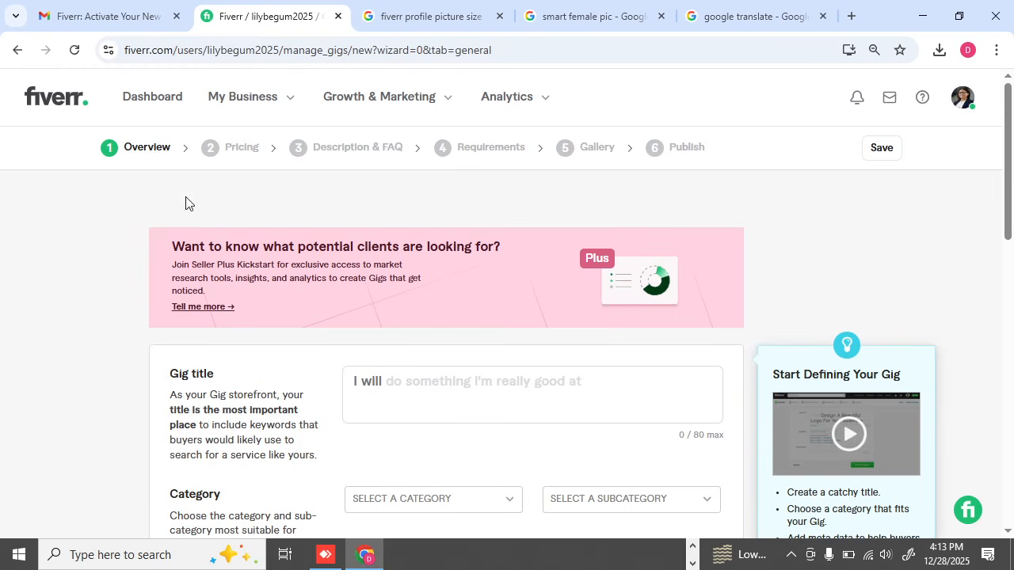
pyautogui.scroll(-8, 439, 398)
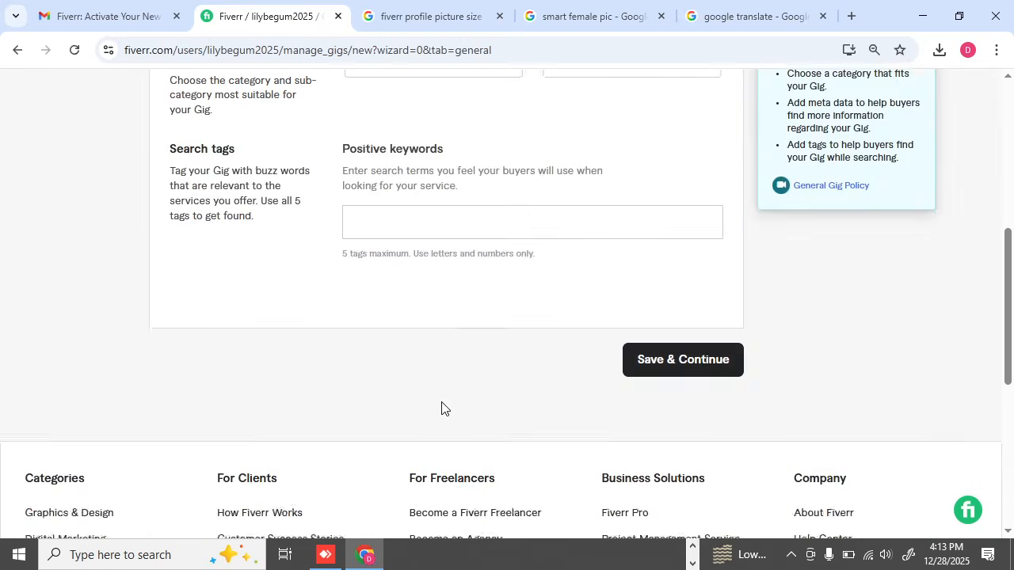
pyautogui.scroll(4, 445, 422)
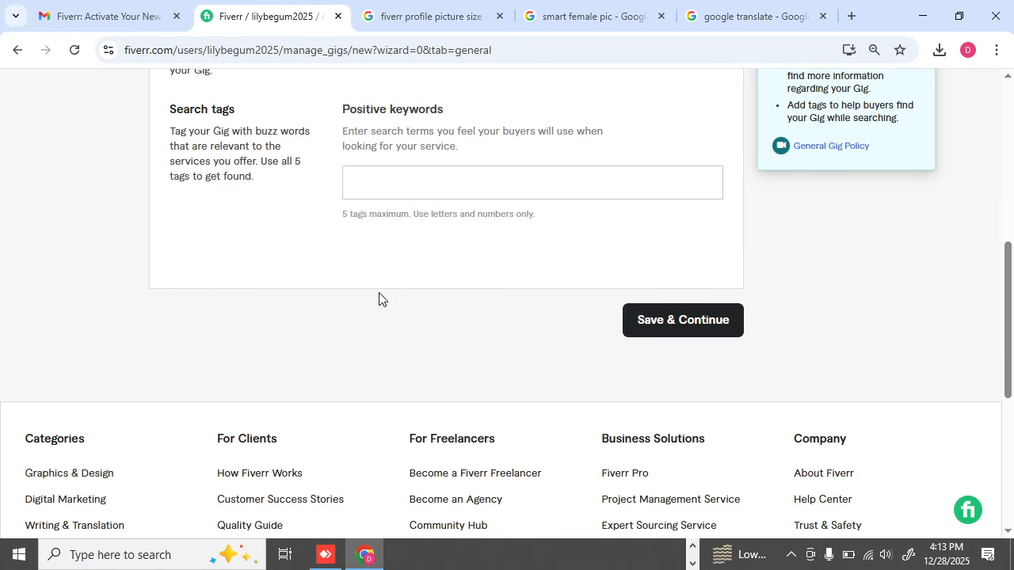
pyautogui.scroll(6, 491, 235)
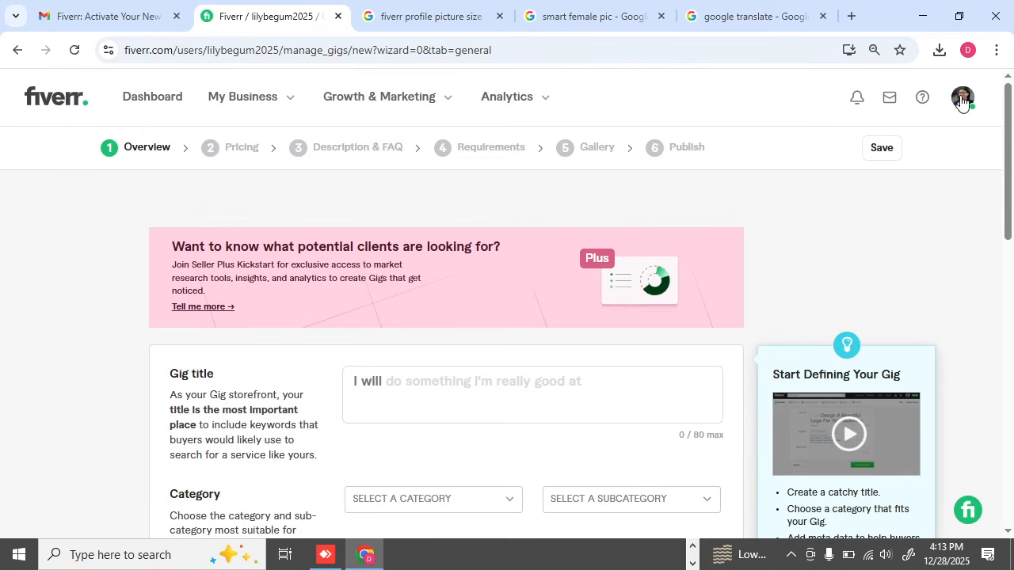
# Open the seller's own profile page for editing.
pyautogui.click(961, 100)
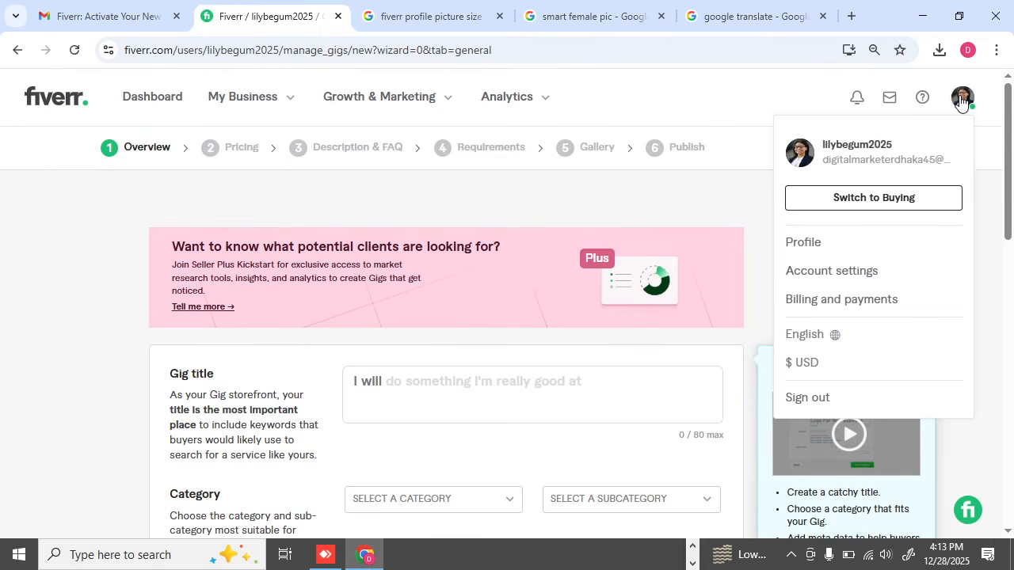
pyautogui.click(834, 240)
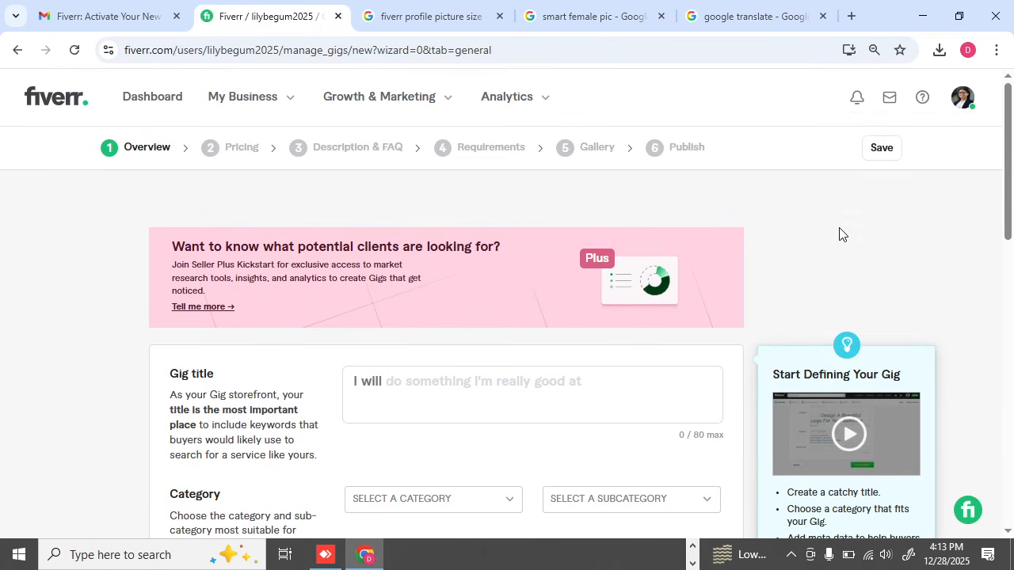
pyautogui.click(961, 102)
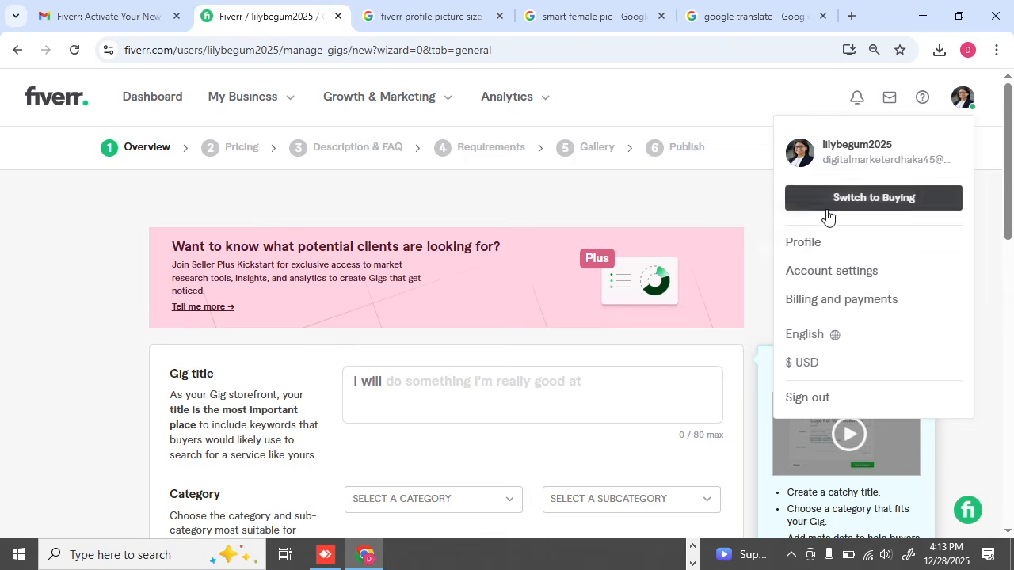
pyautogui.click(802, 244)
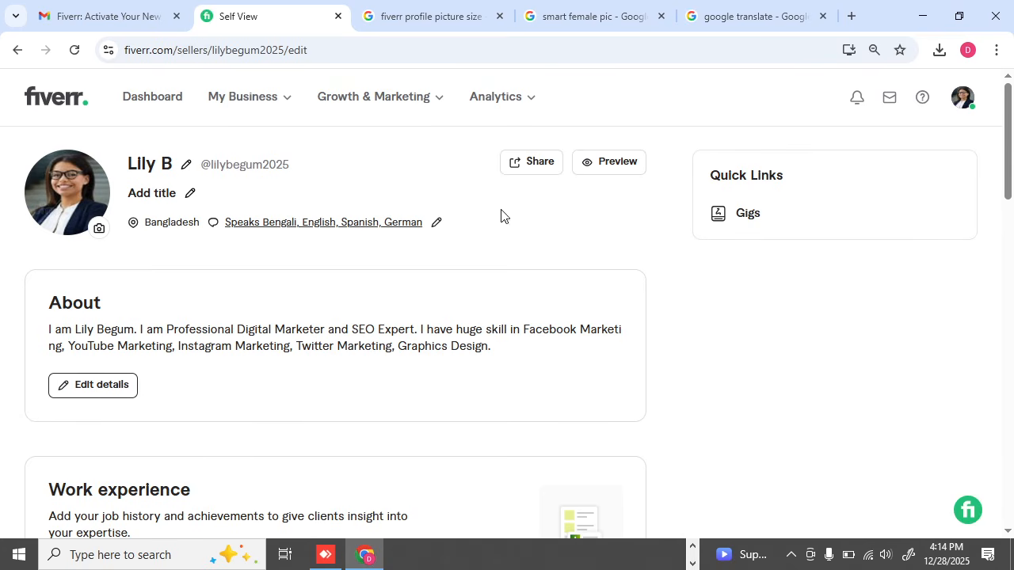
# Enter "Digital Marketer & SEO Expert" as the profile title and try to save it.
pyautogui.click(189, 194)
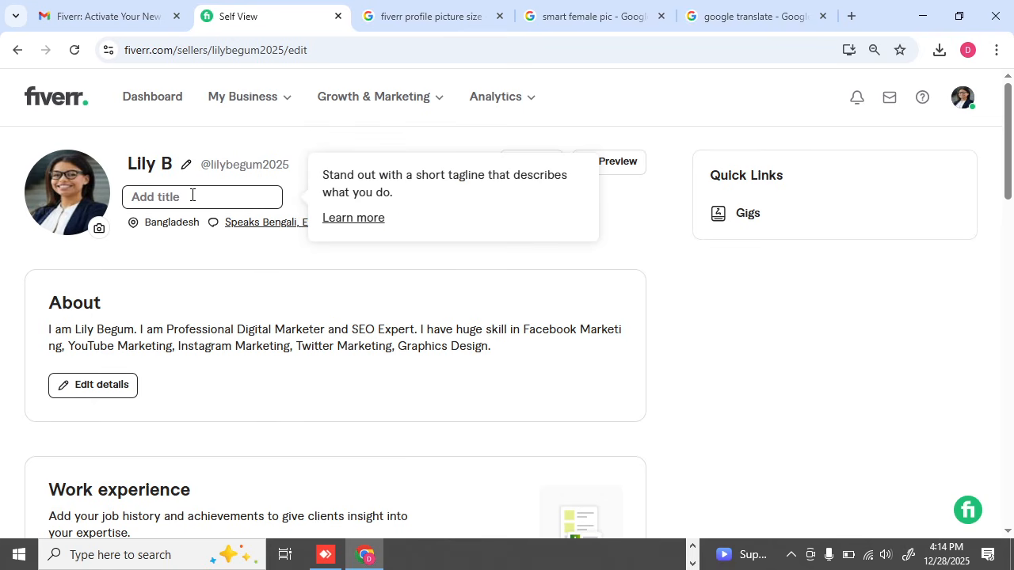
pyautogui.click(189, 202)
pyautogui.write('Di')
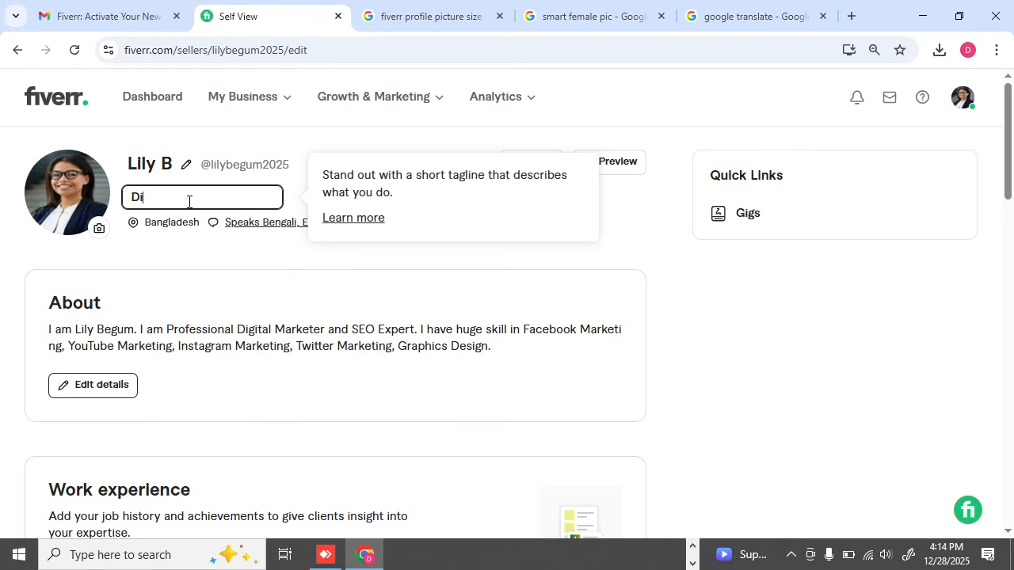
pyautogui.press('BackSpace')
pyautogui.write('di')
pyautogui.press('BackSpace')
pyautogui.press('BackSpace')
pyautogui.write('Digital Markter & SEO Ex')
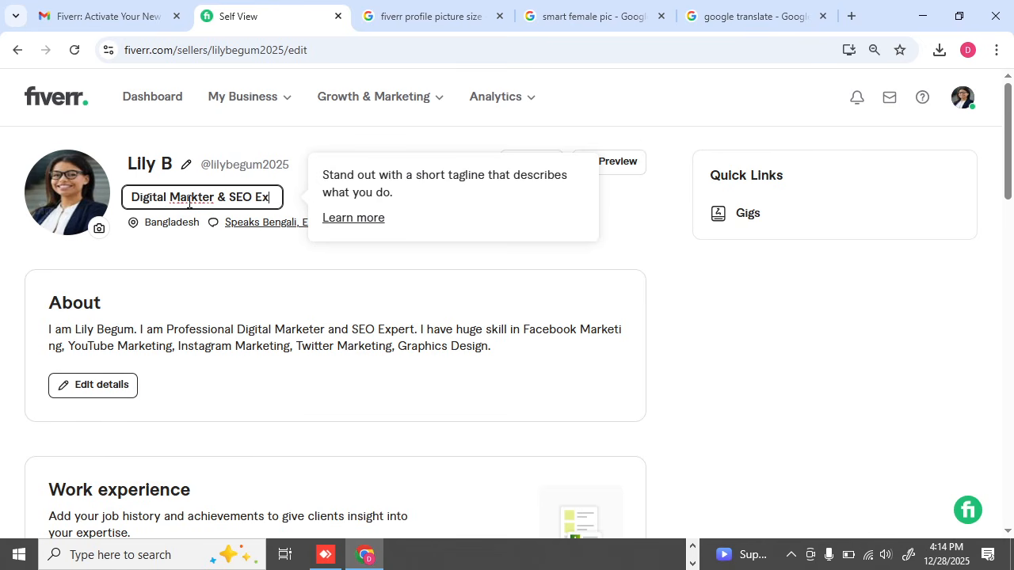
pyautogui.write('pert')
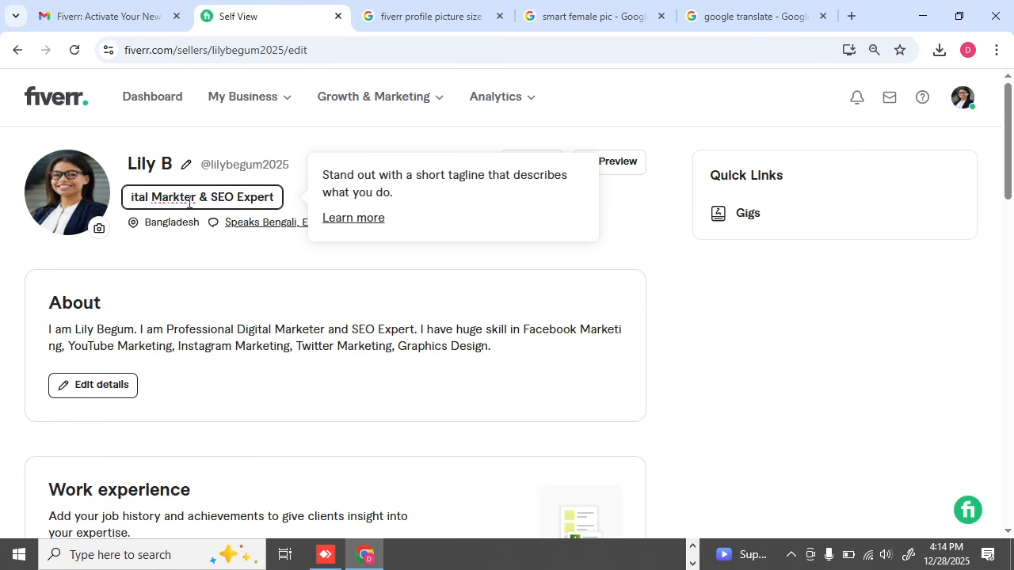
pyautogui.rightClick(183, 196)
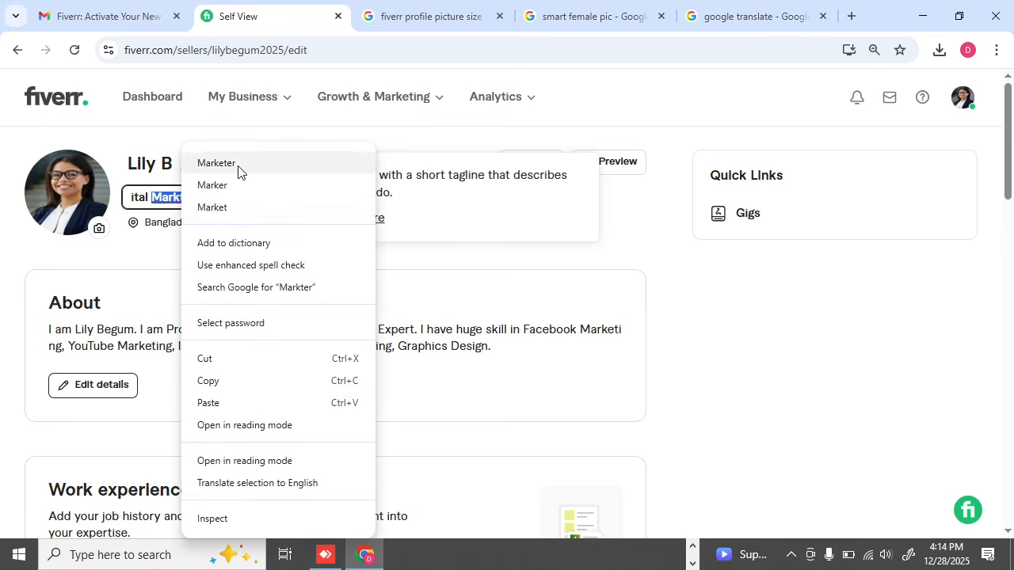
pyautogui.click(182, 199)
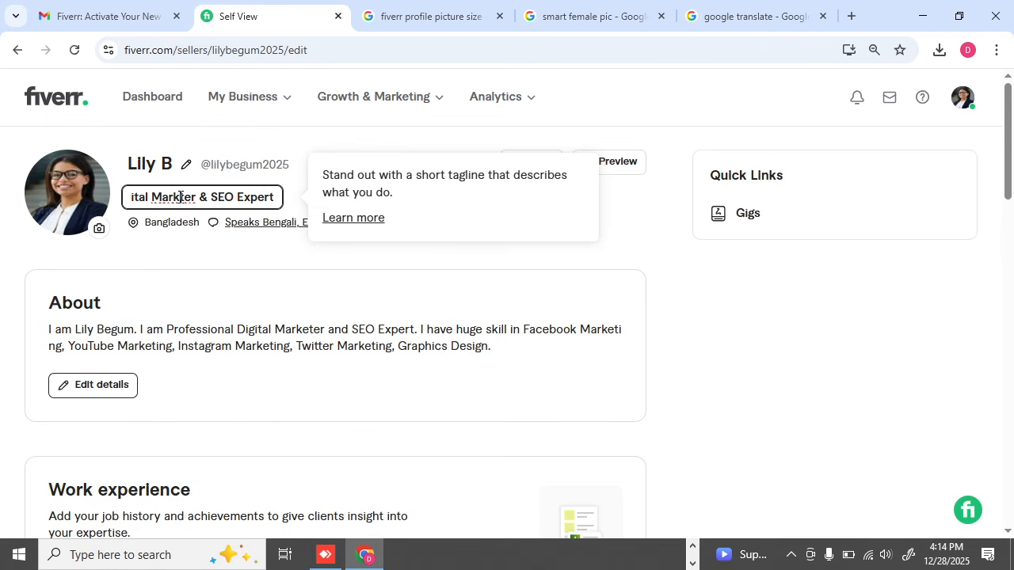
pyautogui.write('e')
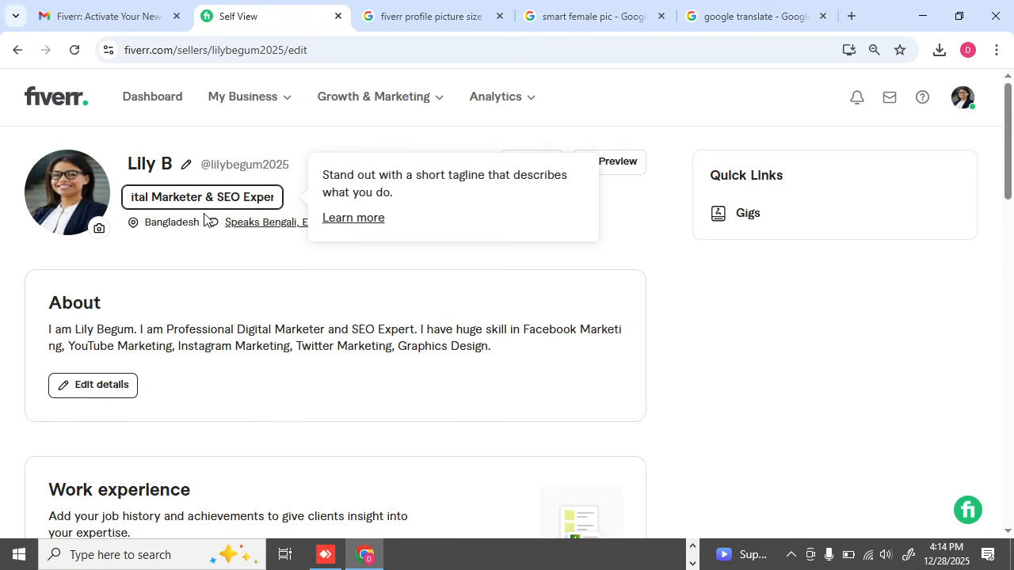
pyautogui.click(292, 190)
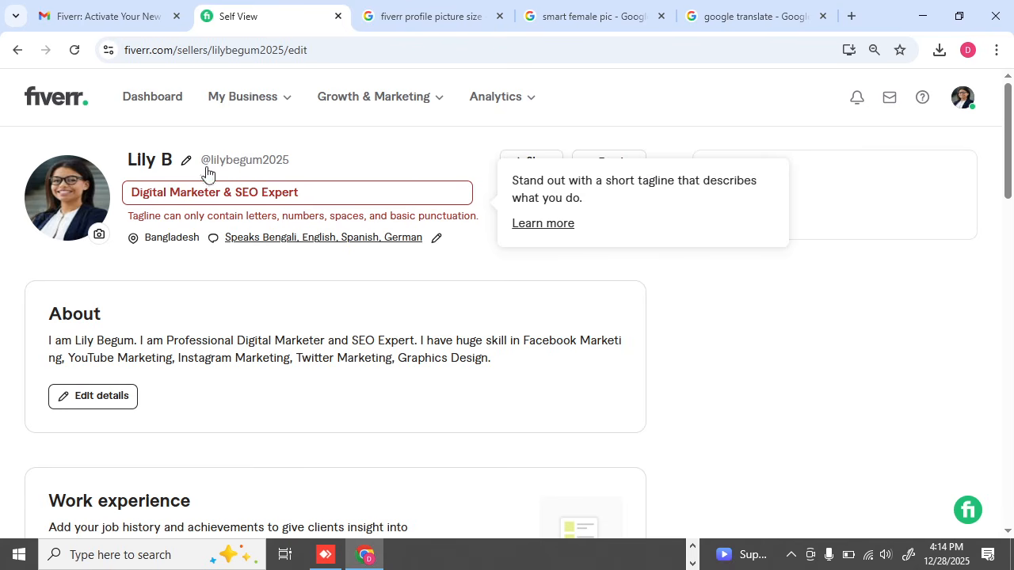
# Reload the profile page and enter "professional Digital Marketer & SEO Exper" as the profile title.
pyautogui.click(304, 195)
pyautogui.click(75, 50)
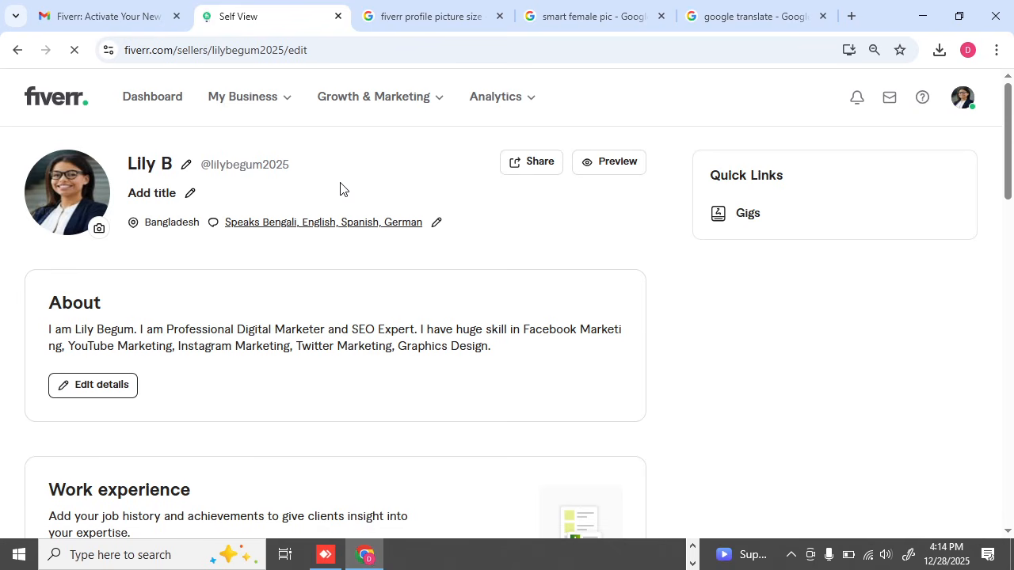
pyautogui.click(193, 195)
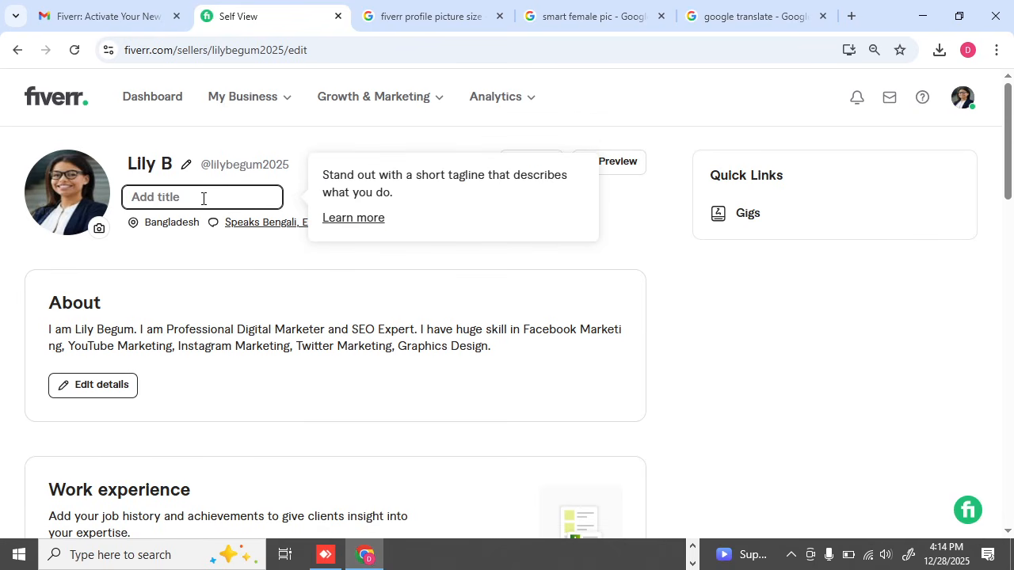
pyautogui.write('p')
pyautogui.press('BackSpace')
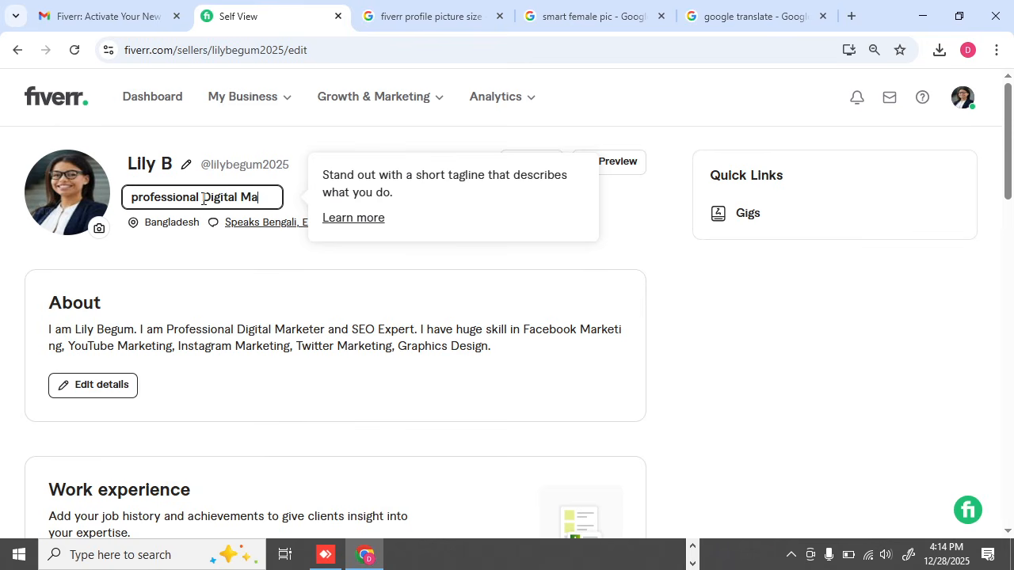
pyautogui.write('gital Marketer & SEO')
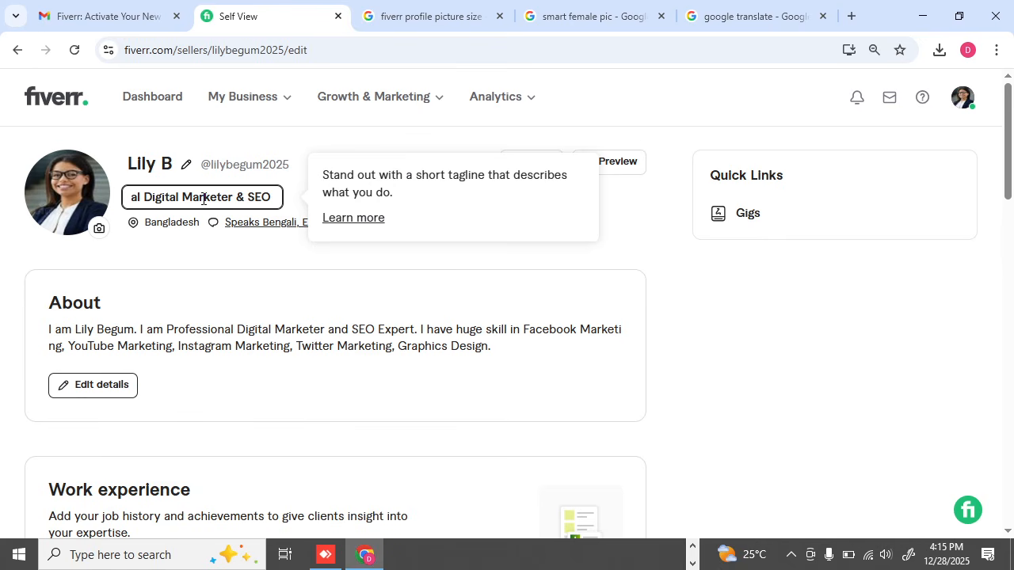
pyautogui.write(' Exper')
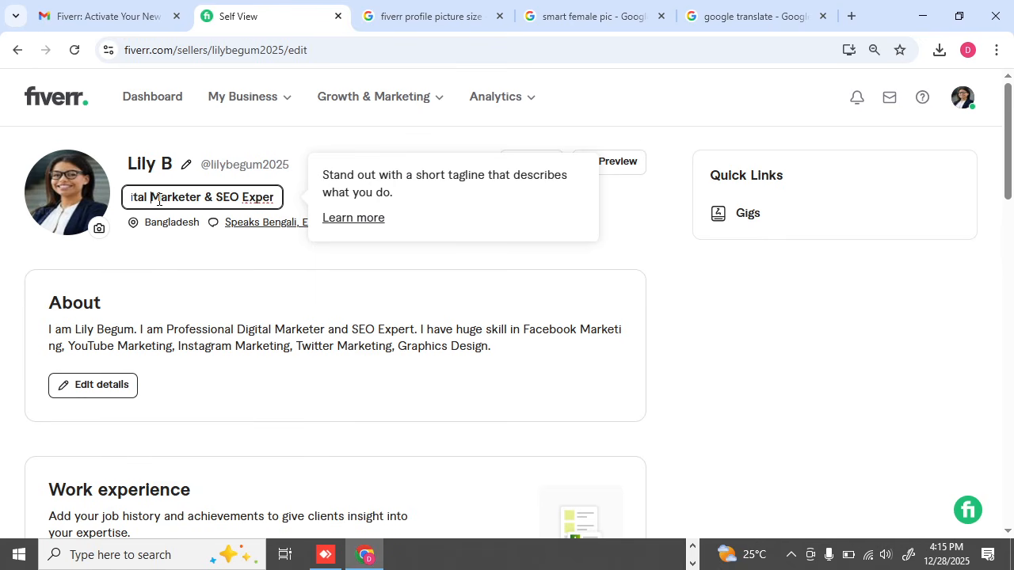
# Capitalize the first letter of the profile title and try to save it.
pyautogui.press('Left')
pyautogui.press('Left')
pyautogui.press('Left')
pyautogui.press('Left')
pyautogui.press('Left')
pyautogui.press('Left')
pyautogui.press('Left')
pyautogui.press('Left')
pyautogui.press('Left')
pyautogui.press('Left')
pyautogui.press('Left')
pyautogui.press('Left')
pyautogui.press('Left')
pyautogui.press('Left')
pyautogui.press('Left')
pyautogui.press('Left')
pyautogui.press('Left')
pyautogui.press('Left')
pyautogui.press('Left')
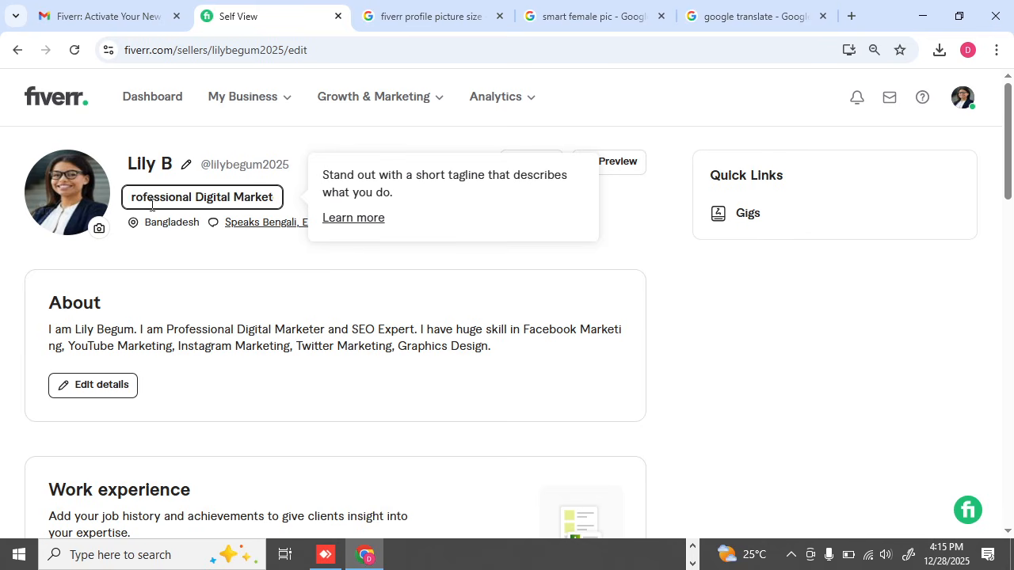
pyautogui.write('p')
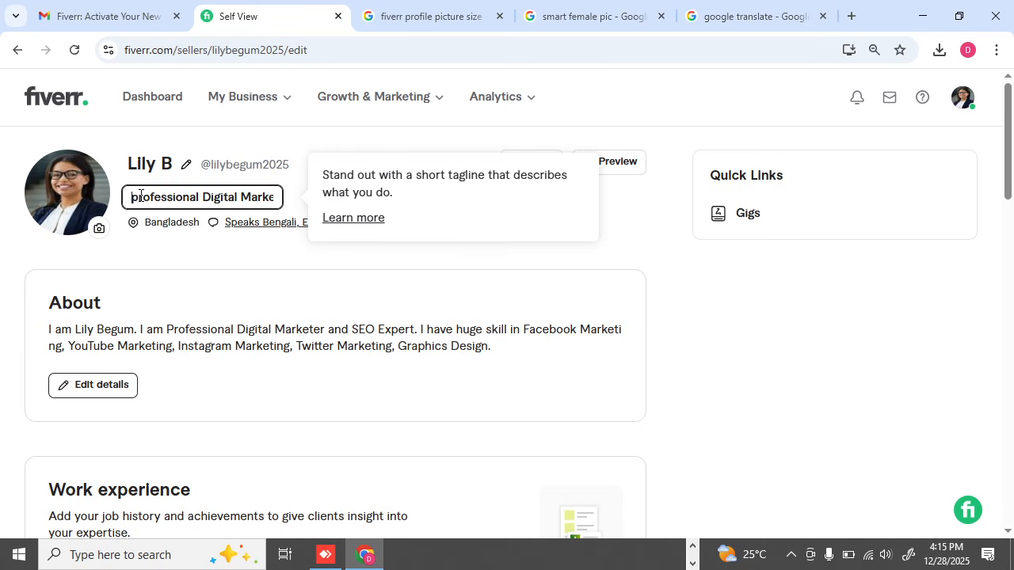
pyautogui.press('BackSpace')
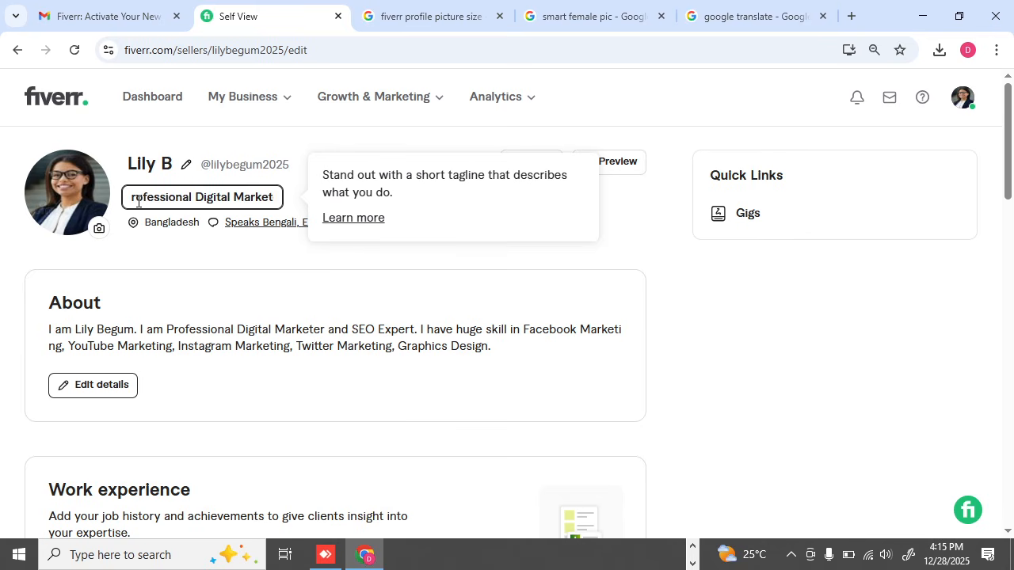
pyautogui.write('P')
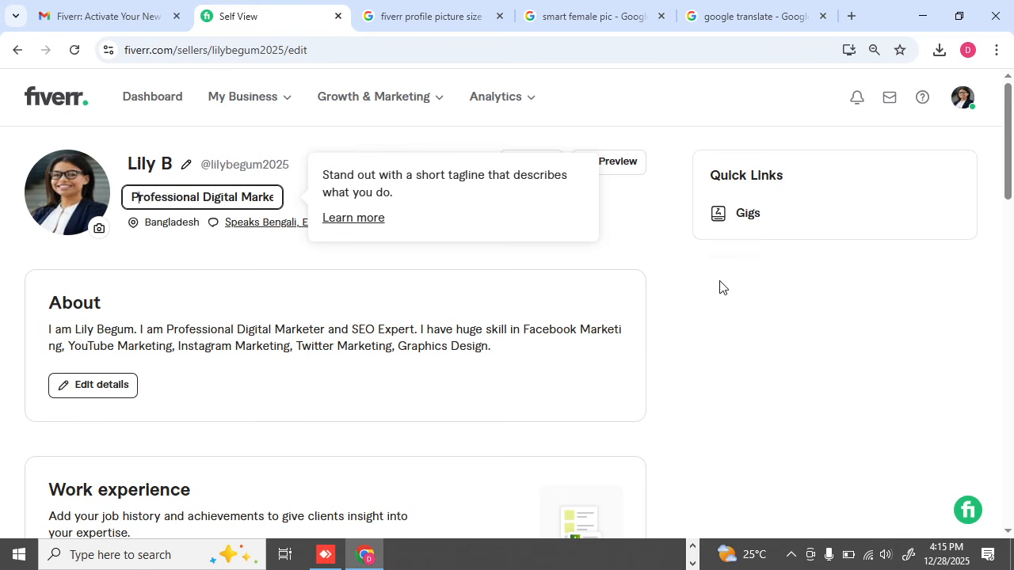
pyautogui.click(720, 282)
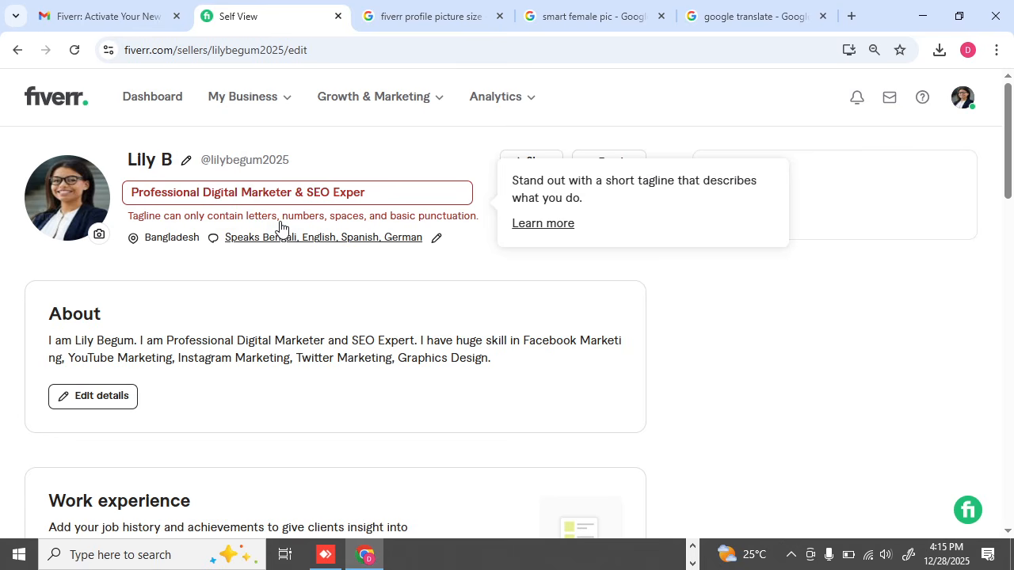
# Shorten the profile title to "Professional Digital Marketer", save it and reopen the profile page.
pyautogui.click(369, 193)
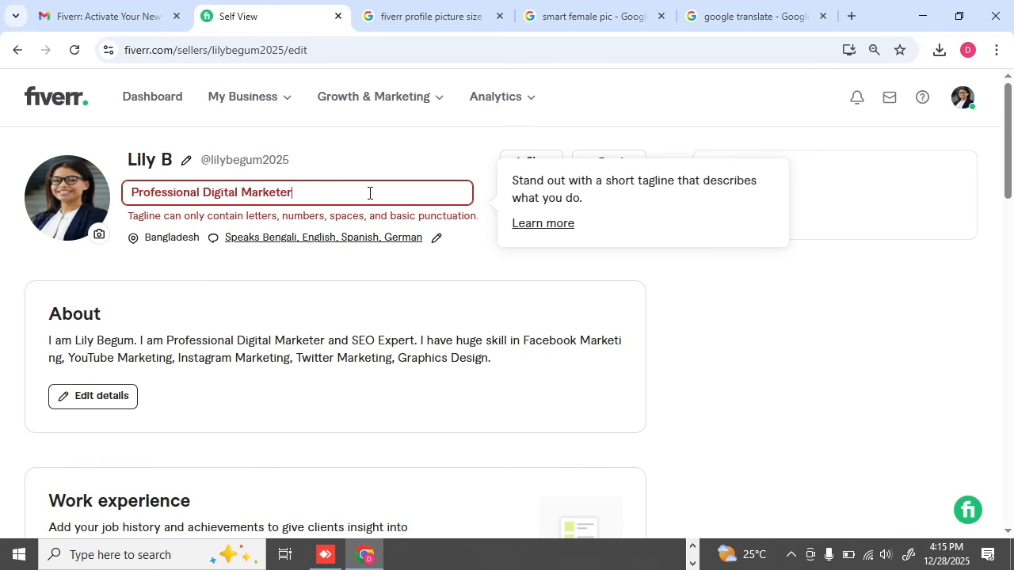
pyautogui.click(754, 333)
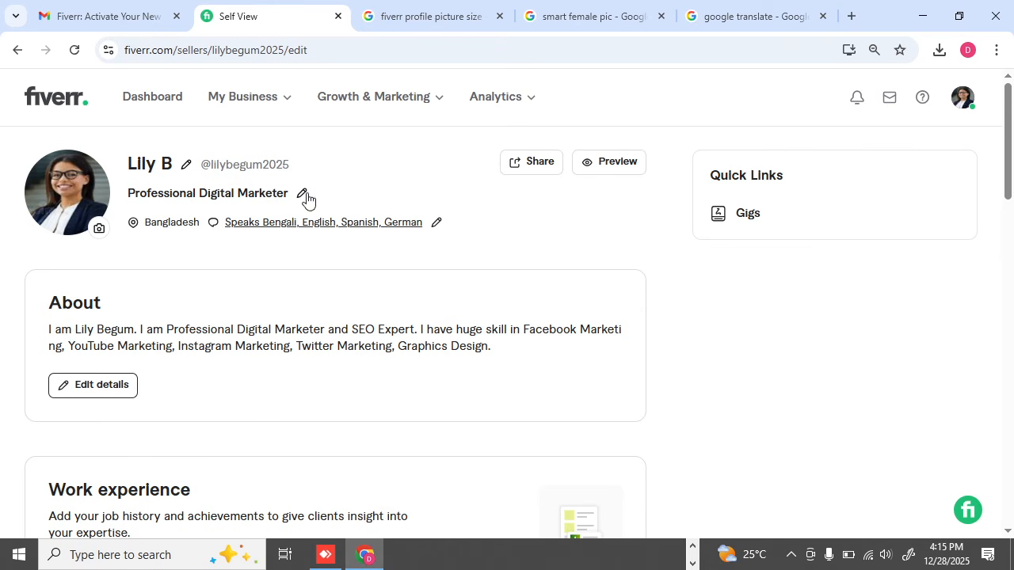
pyautogui.click(971, 99)
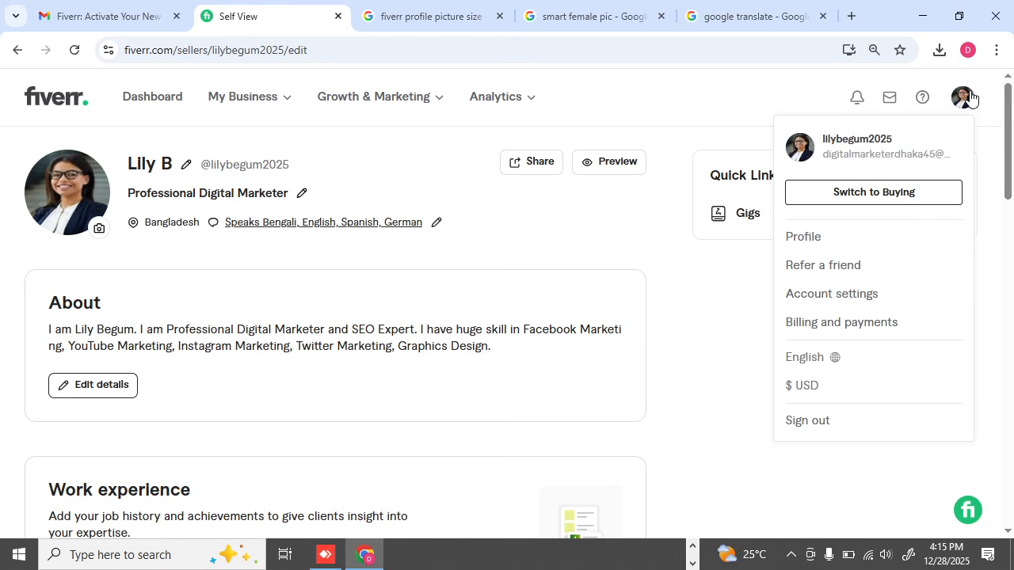
pyautogui.click(805, 237)
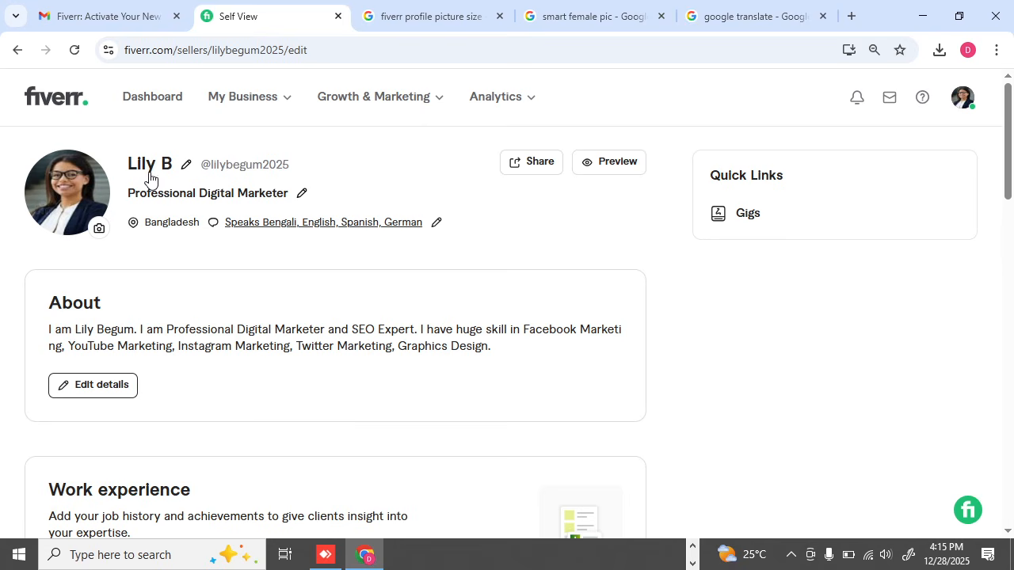
# Review the profile's username, About text, work experience, education, certifications and skills sections without changing them.
pyautogui.moveTo(203, 164); pyautogui.dragTo(301, 173)
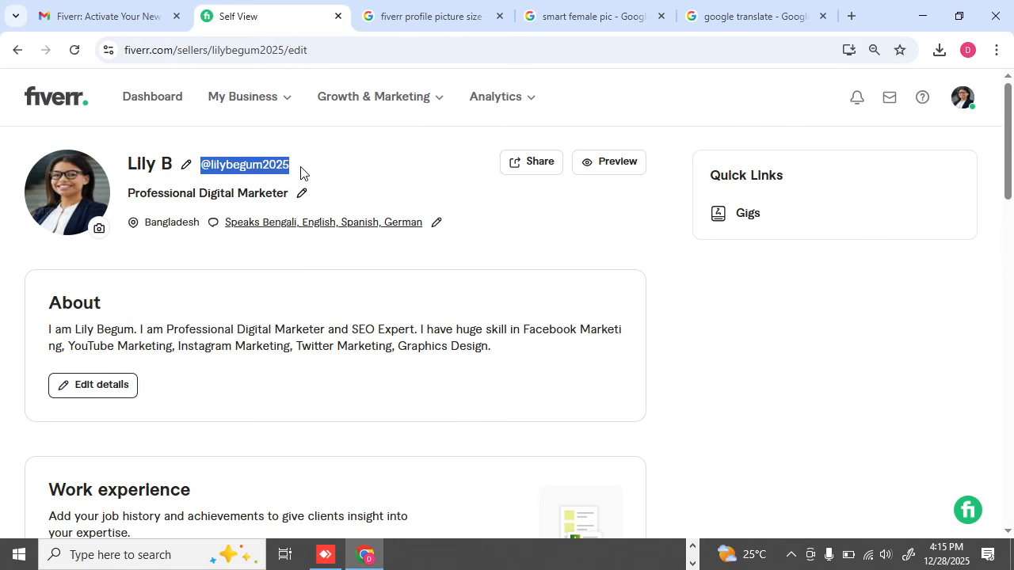
pyautogui.click(303, 173)
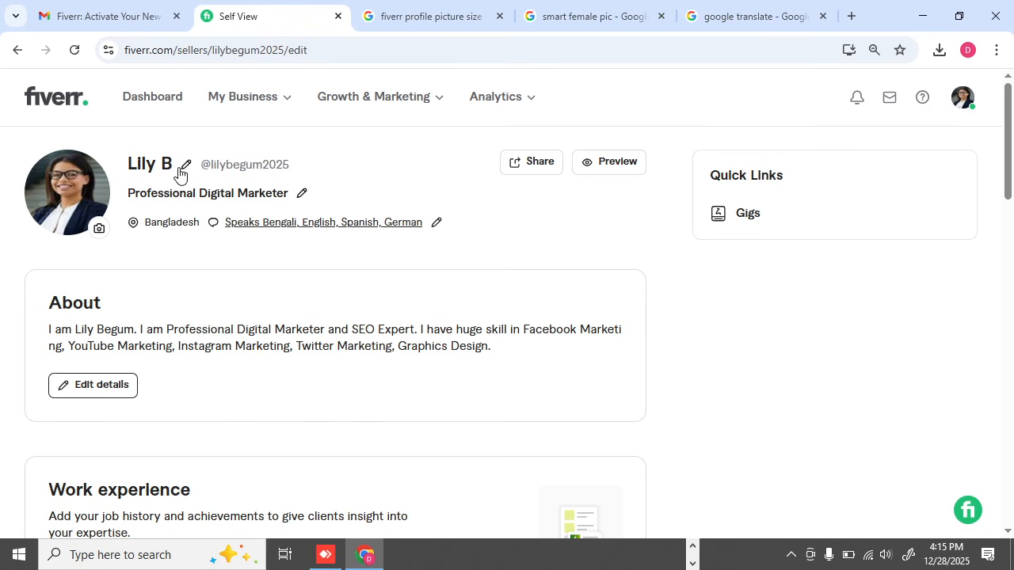
pyautogui.moveTo(200, 164); pyautogui.dragTo(351, 175)
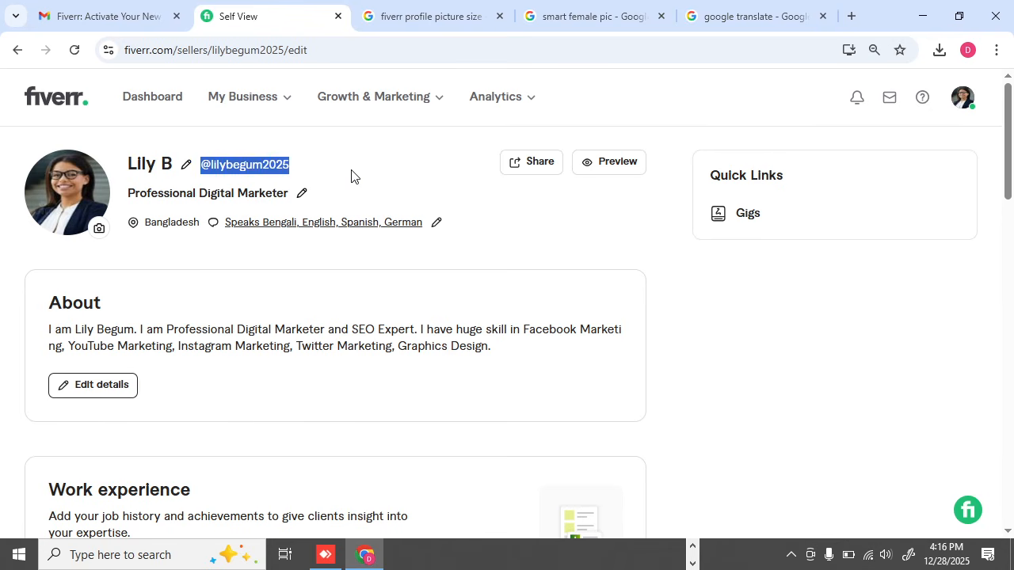
pyautogui.click(353, 177)
pyautogui.scroll(-1, 316, 307)
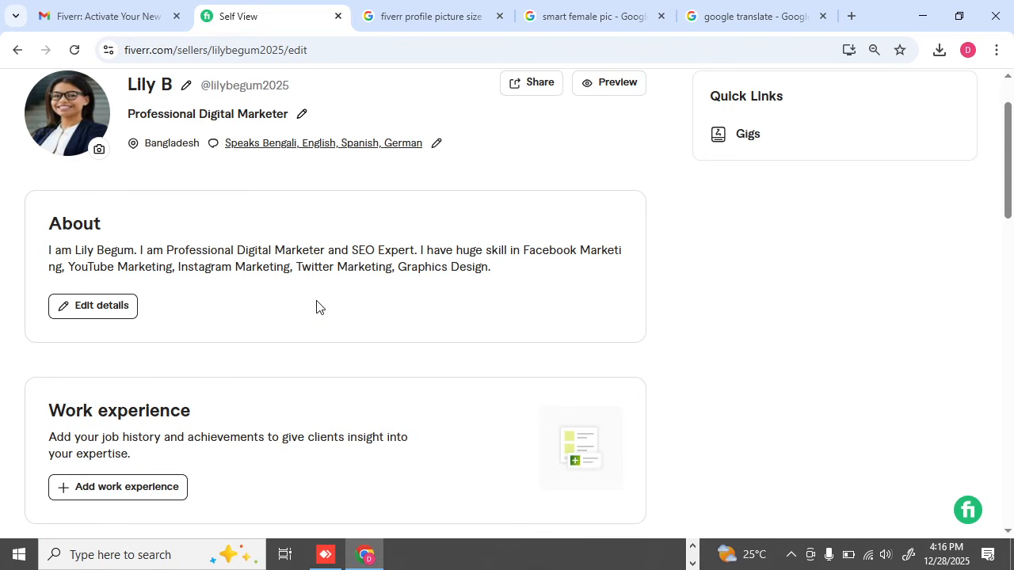
pyautogui.click(119, 308)
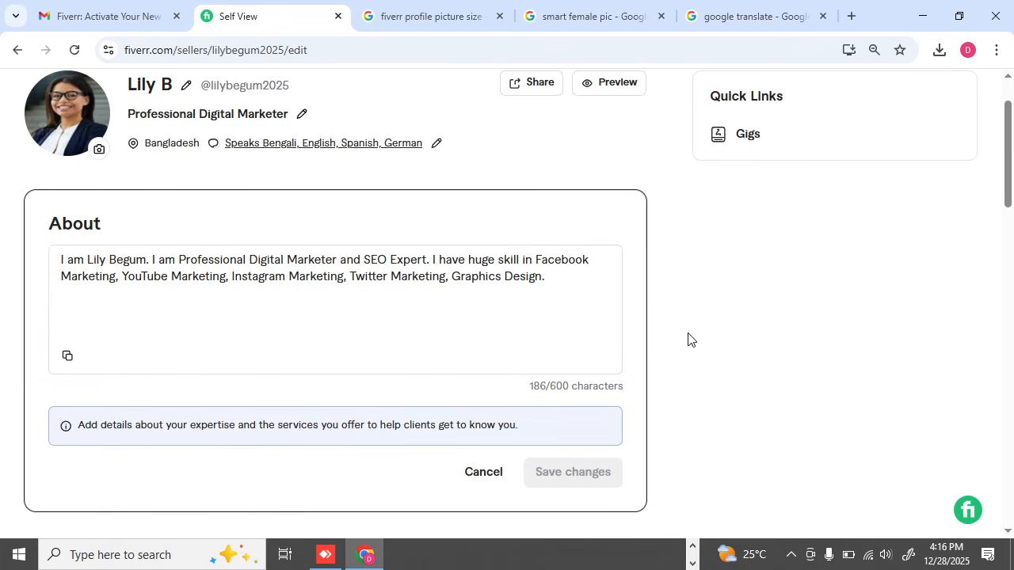
pyautogui.click(489, 472)
pyautogui.scroll(-2, 727, 258)
pyautogui.scroll(-2, 668, 264)
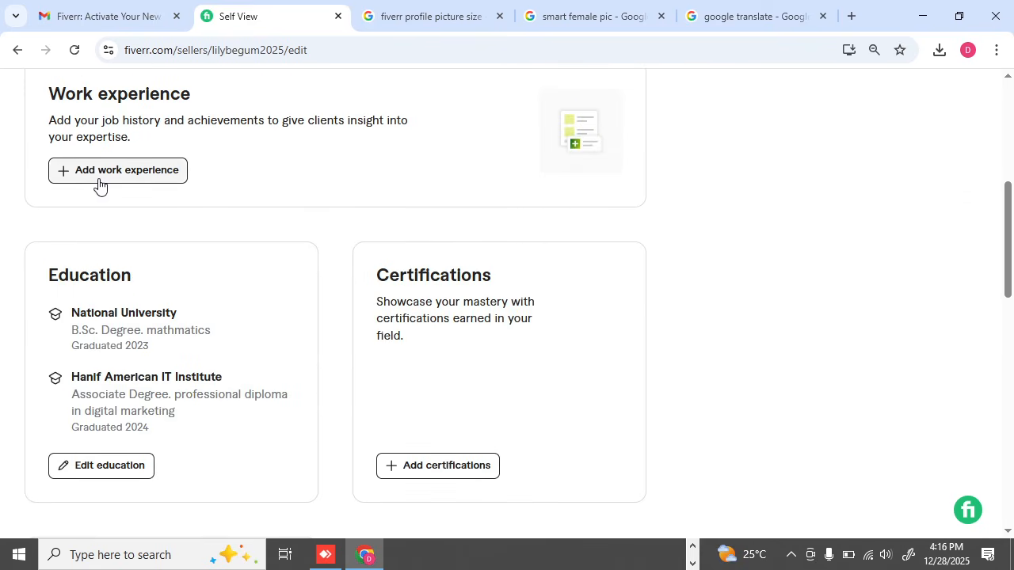
pyautogui.scroll(2, 338, 183)
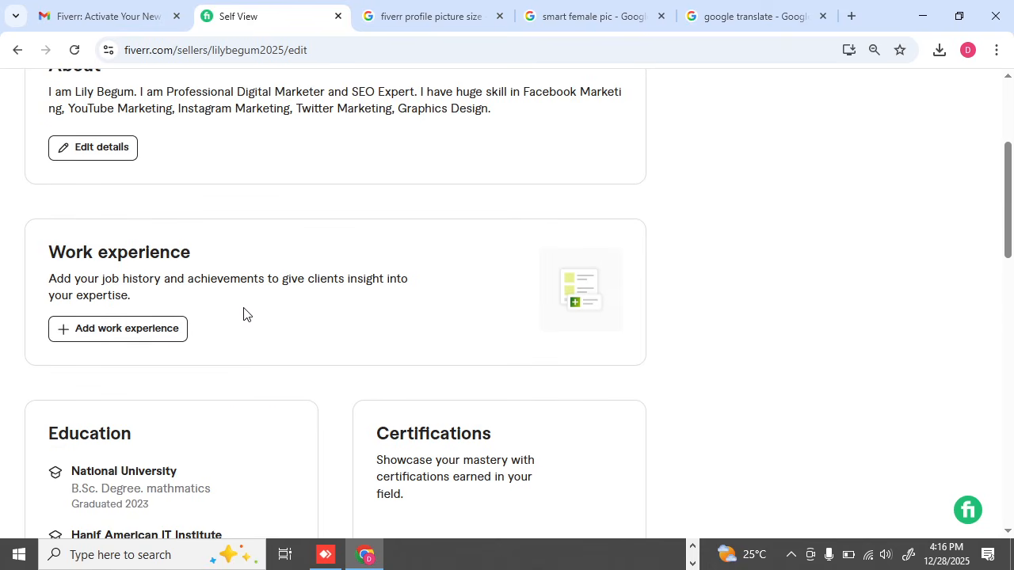
pyautogui.scroll(-2, 243, 315)
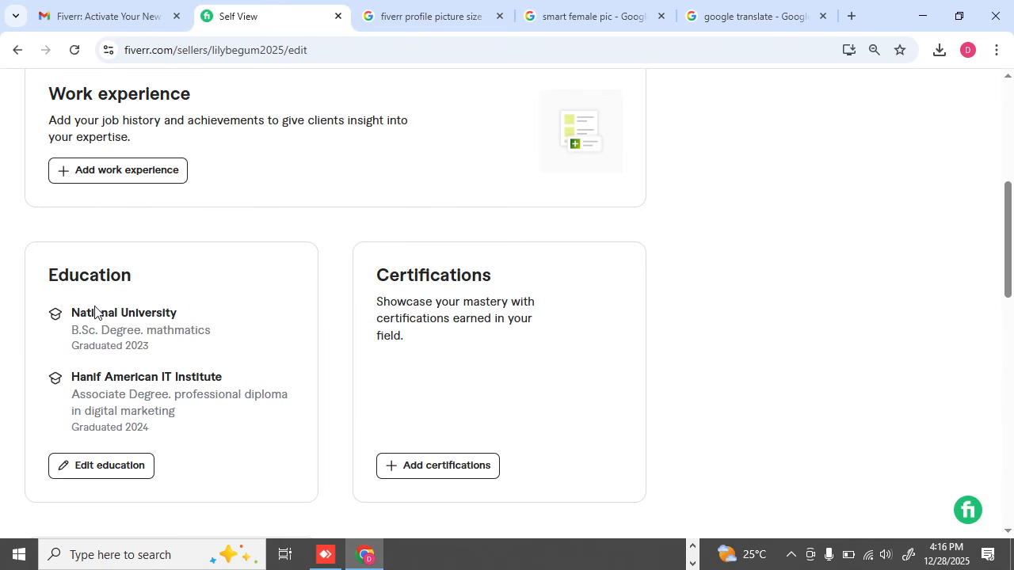
pyautogui.scroll(-1, 166, 386)
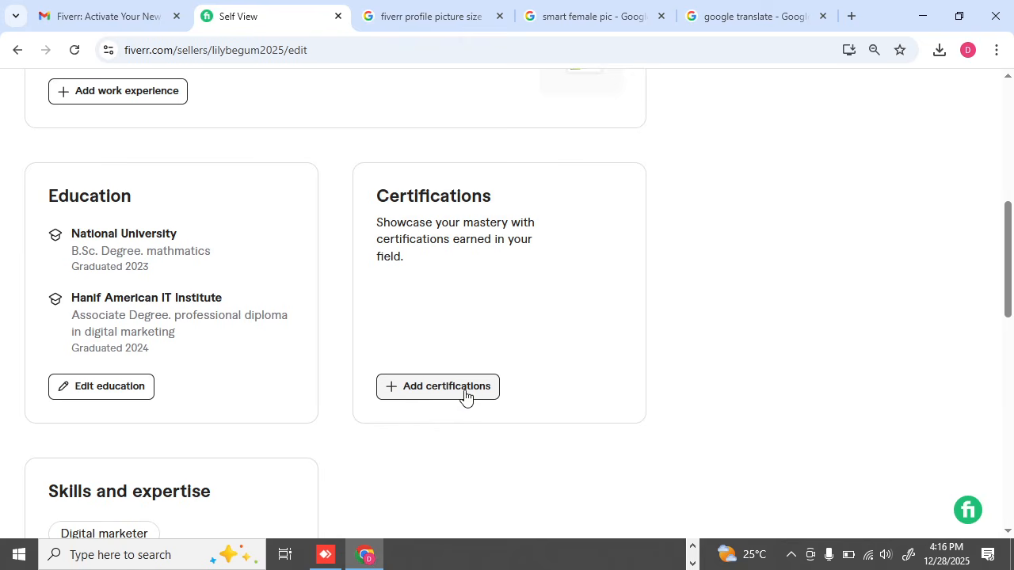
pyautogui.scroll(-3, 465, 396)
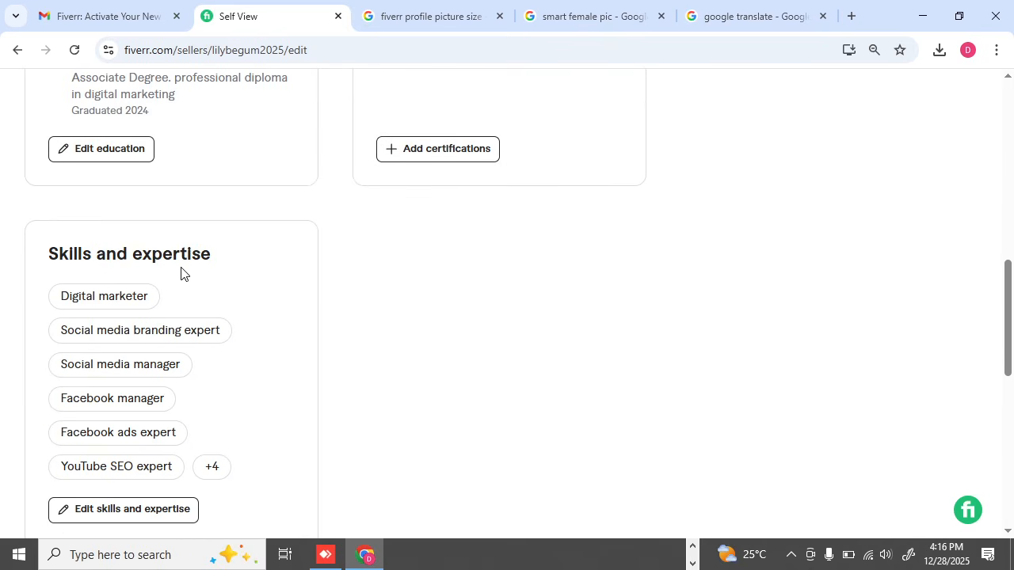
pyautogui.scroll(-1, 205, 274)
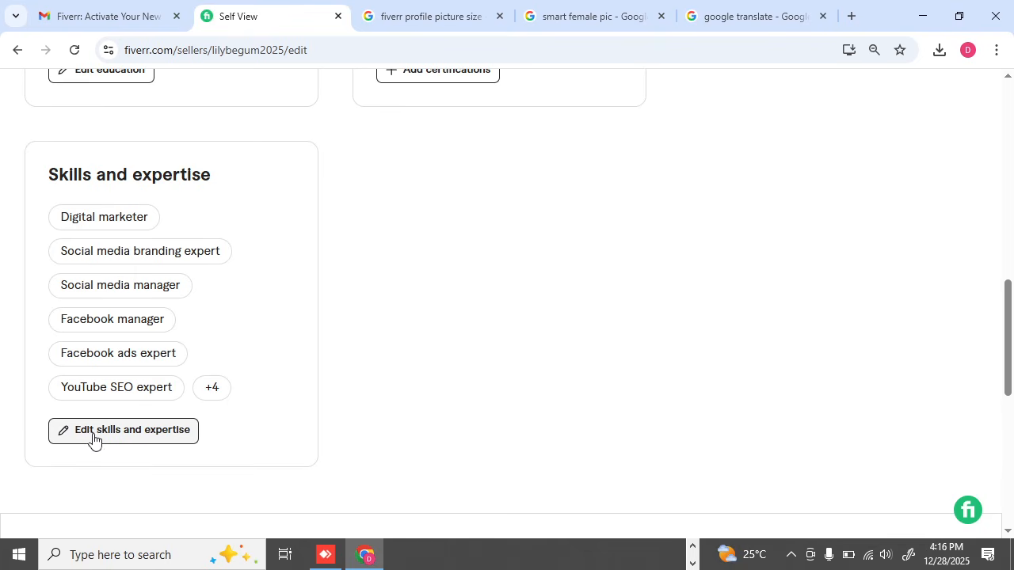
# Open the Skills and expertise section for editing and look through the listed skills.
pyautogui.click(164, 441)
pyautogui.scroll(-10, 208, 312)
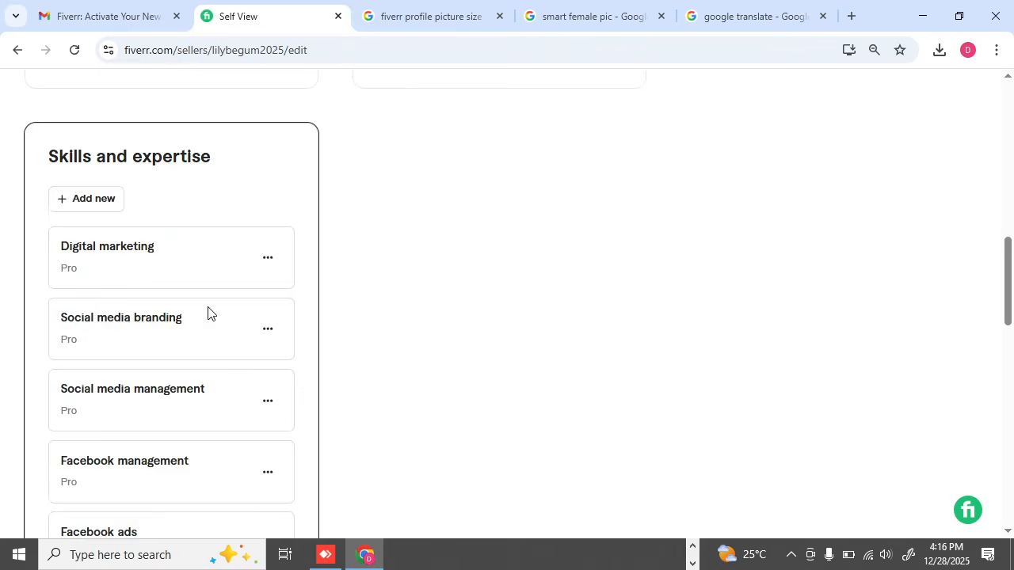
pyautogui.scroll(2, 82, 271)
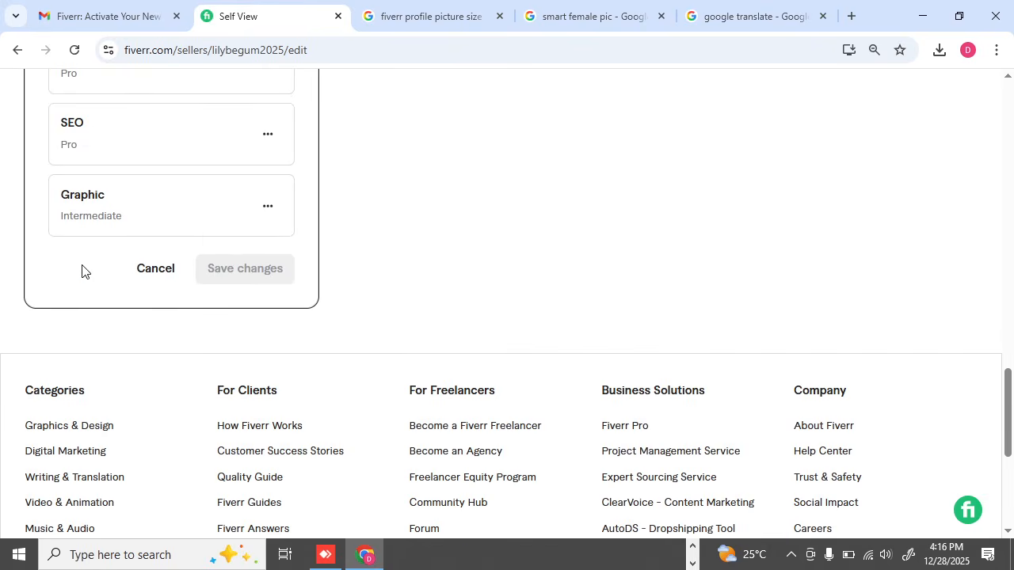
pyautogui.scroll(10, 212, 247)
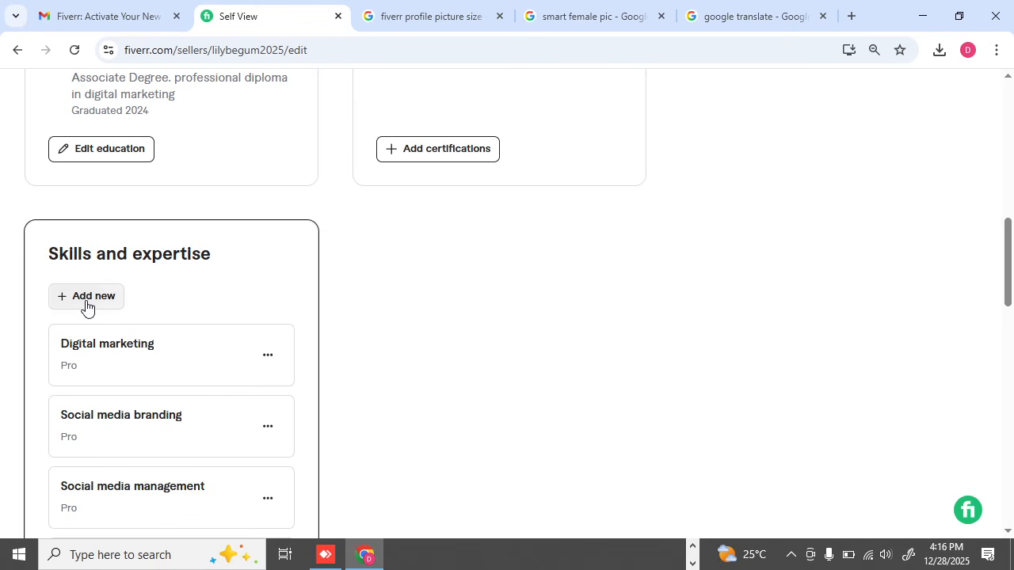
# Try adding Instagram management as a new skill with the Pro experience level.
pyautogui.click(87, 308)
pyautogui.click(169, 350)
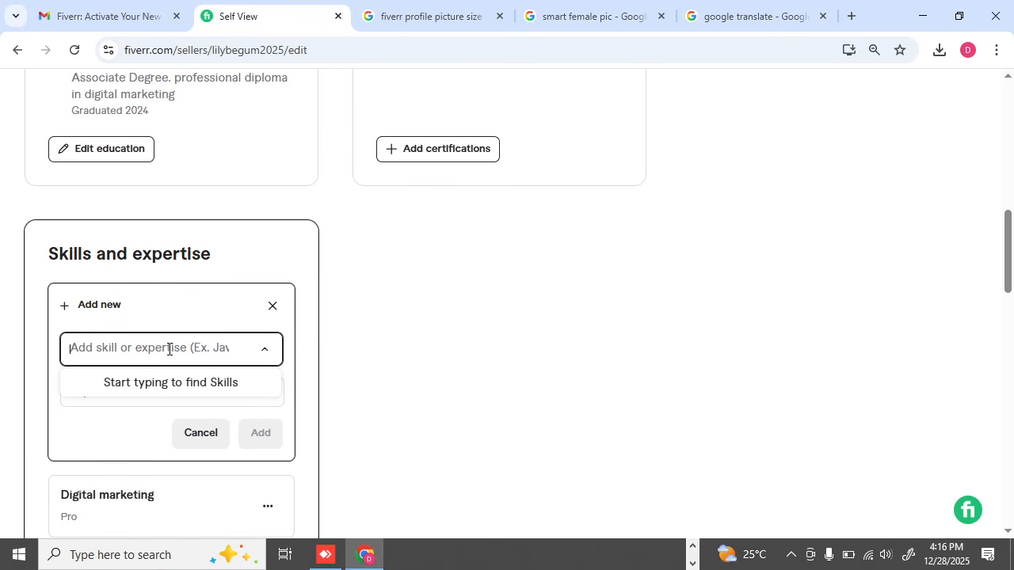
pyautogui.write('i')
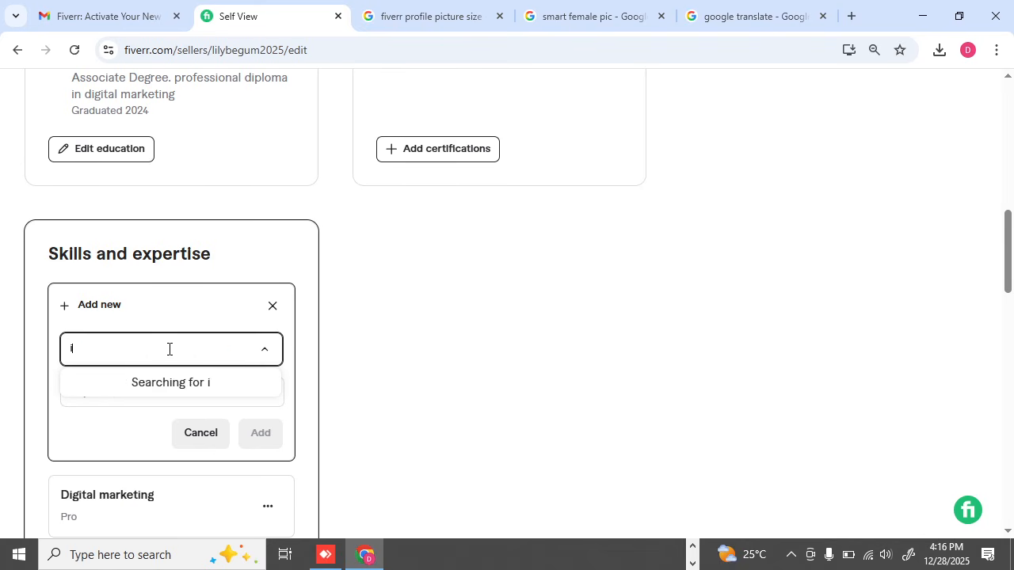
pyautogui.press('BackSpace')
pyautogui.write('inst')
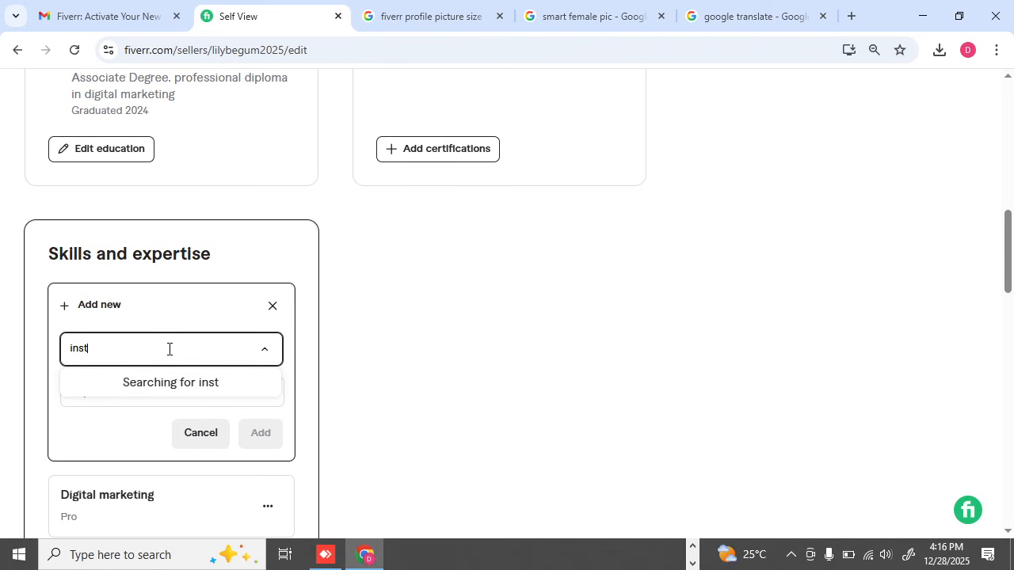
pyautogui.write('agr')
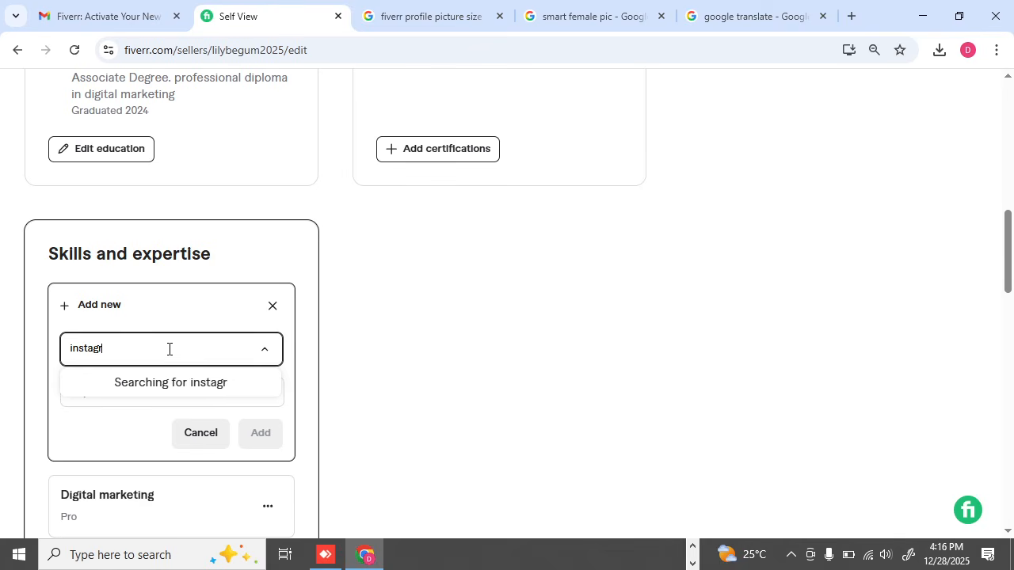
pyautogui.write('am ma')
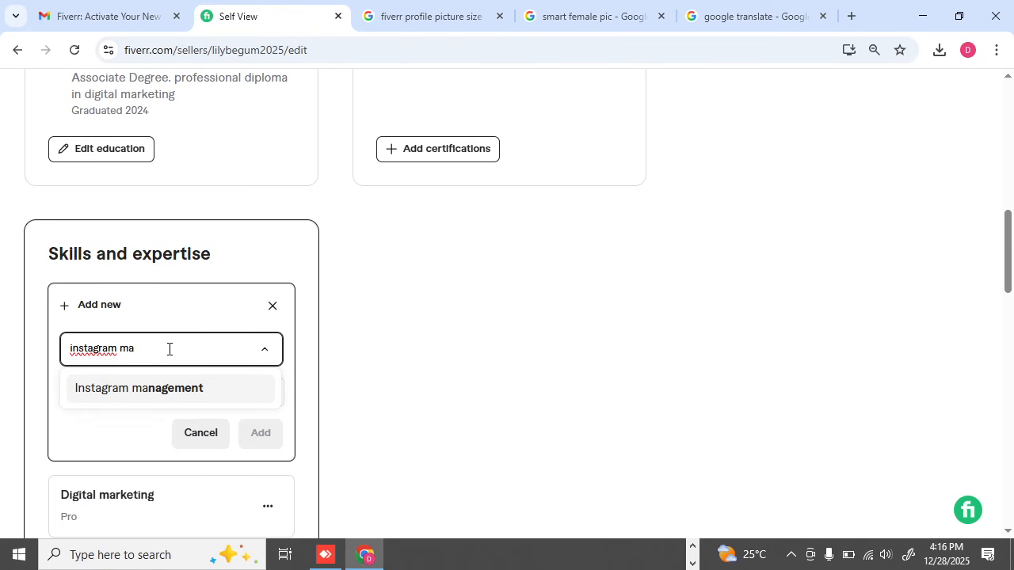
pyautogui.click(224, 394)
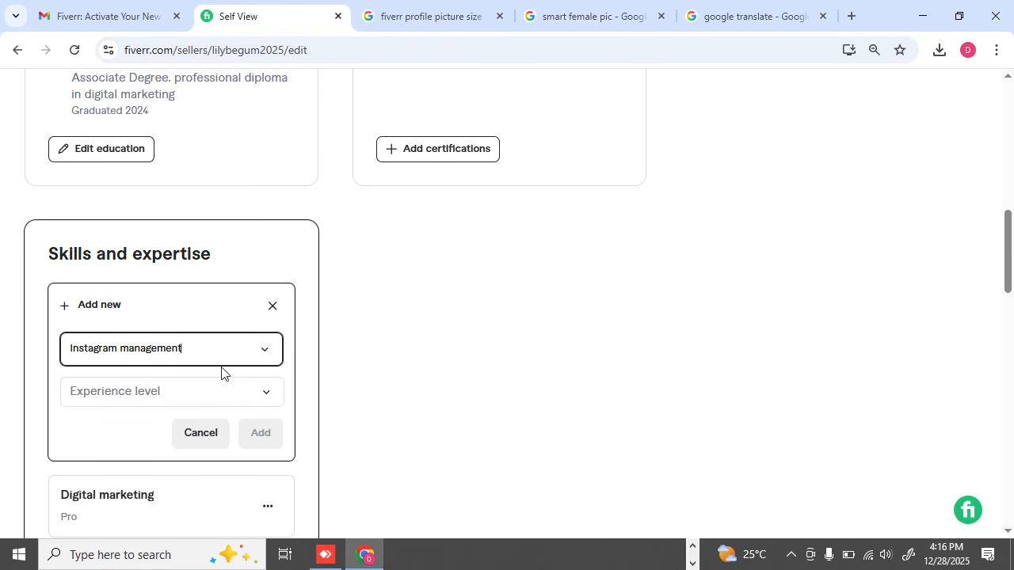
pyautogui.click(201, 390)
pyautogui.scroll(-1, 147, 441)
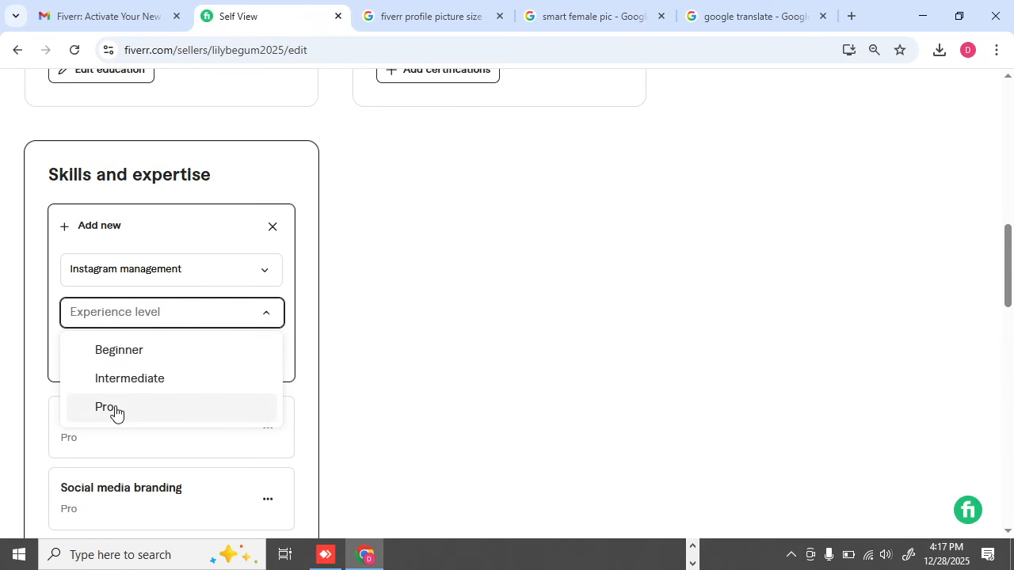
pyautogui.click(113, 410)
pyautogui.click(262, 356)
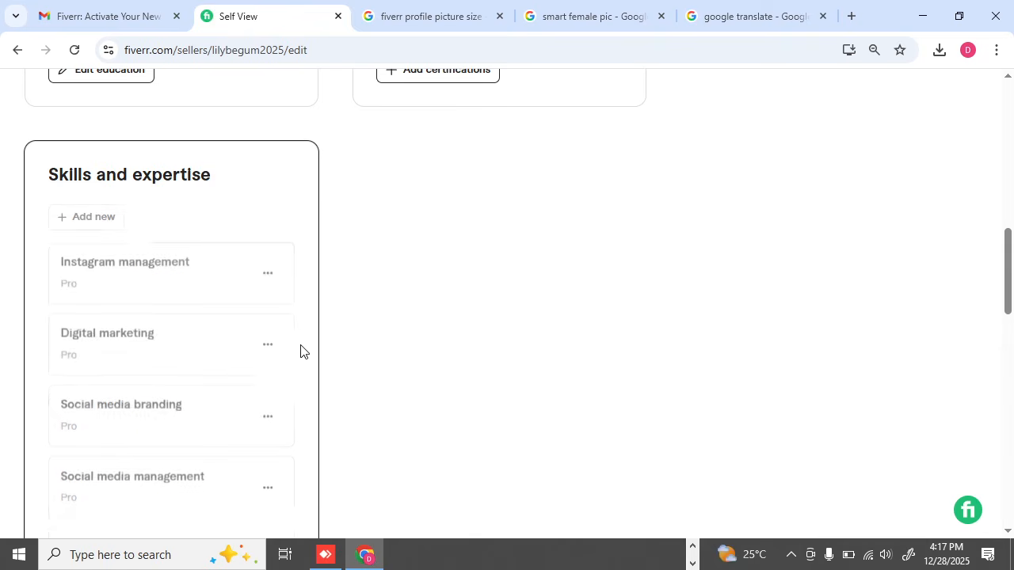
# Discard the pending skills and expertise changes and return to the profile overview.
pyautogui.scroll(-12, 206, 317)
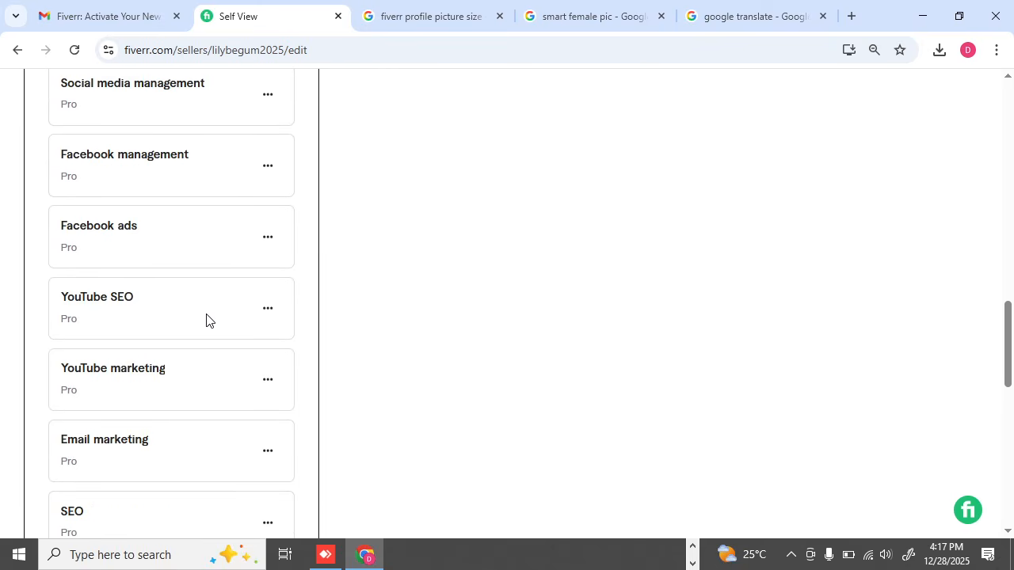
pyautogui.scroll(2, 147, 285)
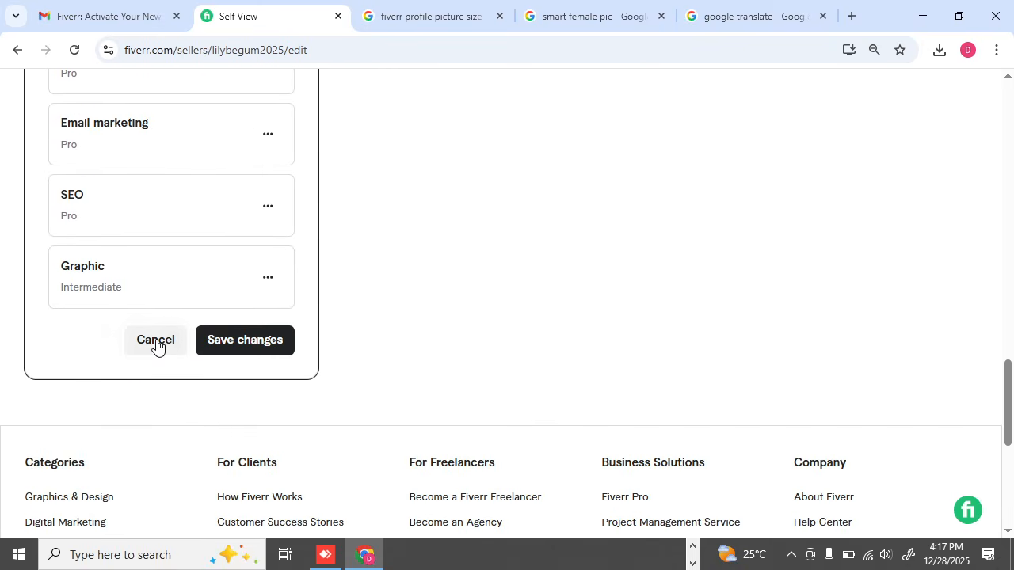
pyautogui.click(156, 346)
pyautogui.scroll(1, 256, 308)
pyautogui.scroll(5, 255, 308)
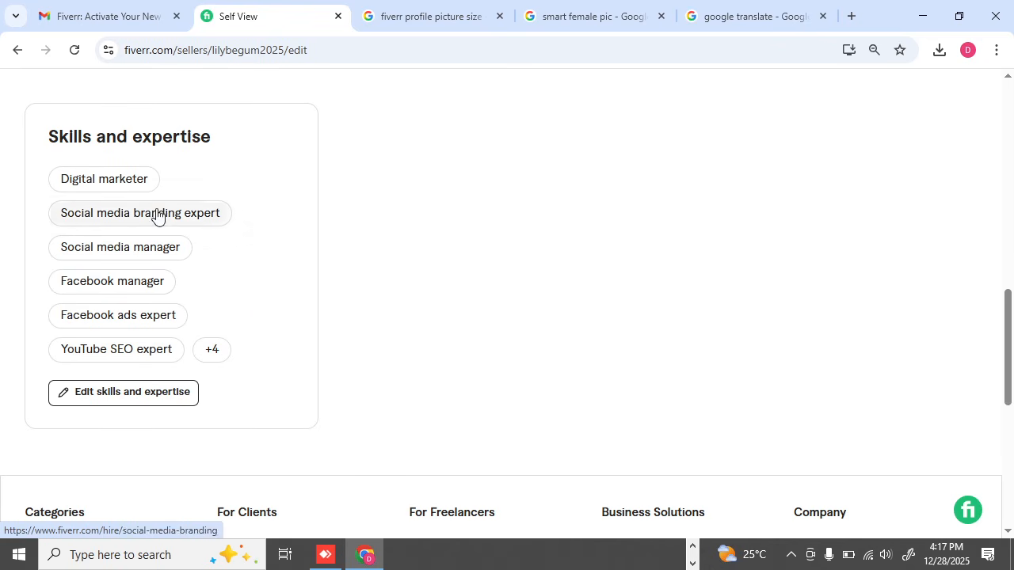
pyautogui.scroll(-5, 220, 351)
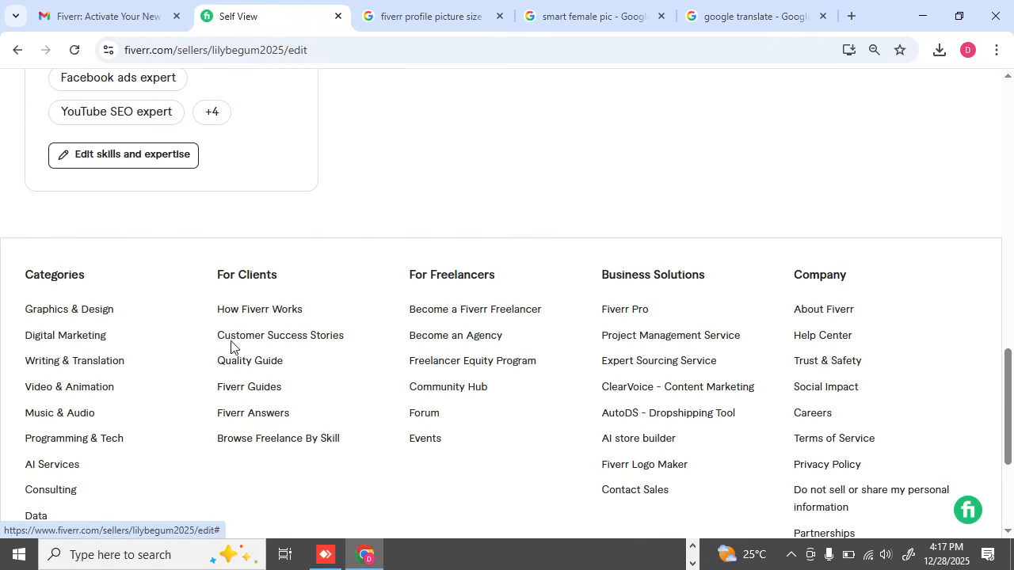
pyautogui.scroll(15, 414, 335)
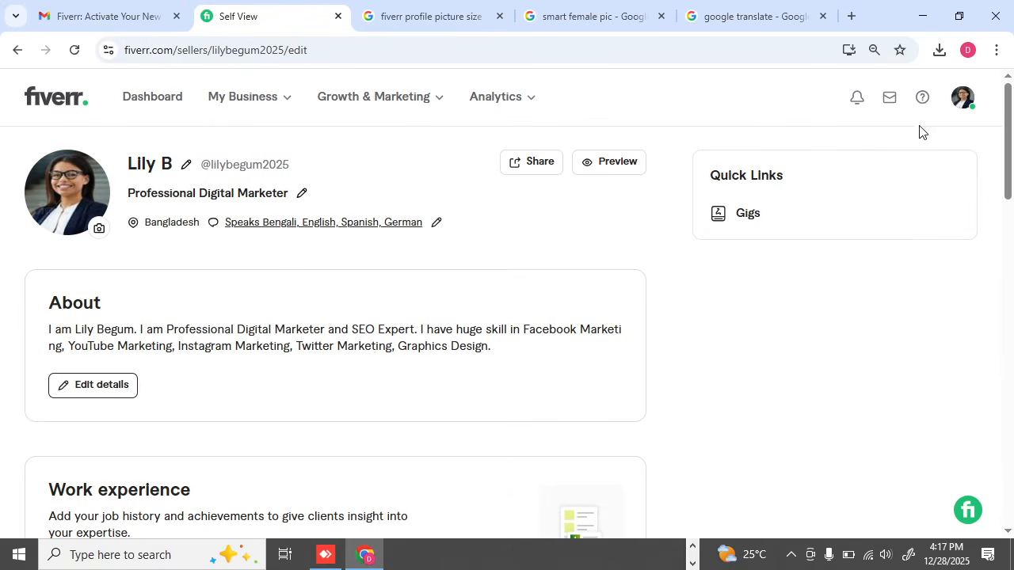
# Leave the profile editing page and open fiverr.com from a blank start page.
pyautogui.click(959, 108)
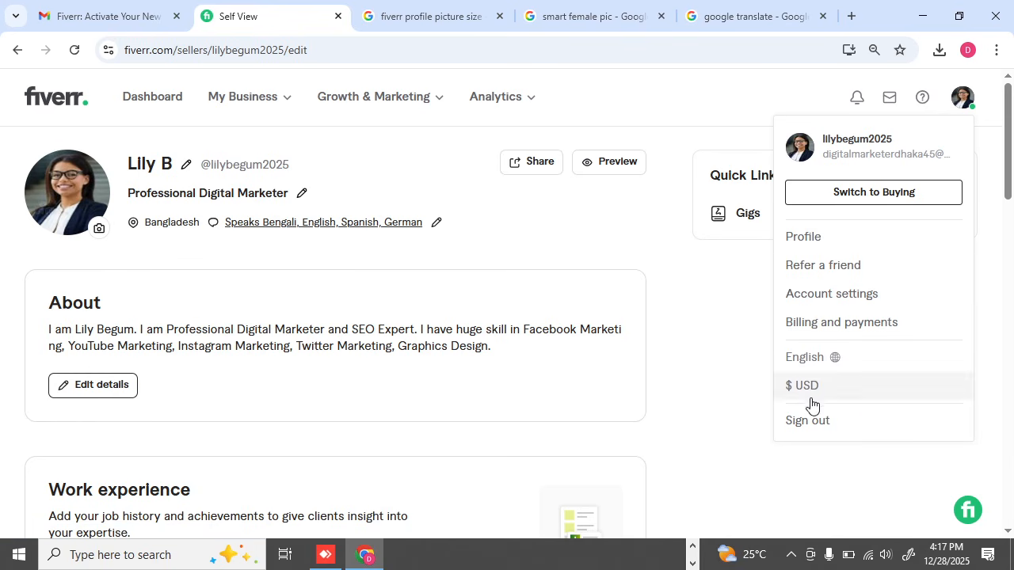
pyautogui.click(17, 51)
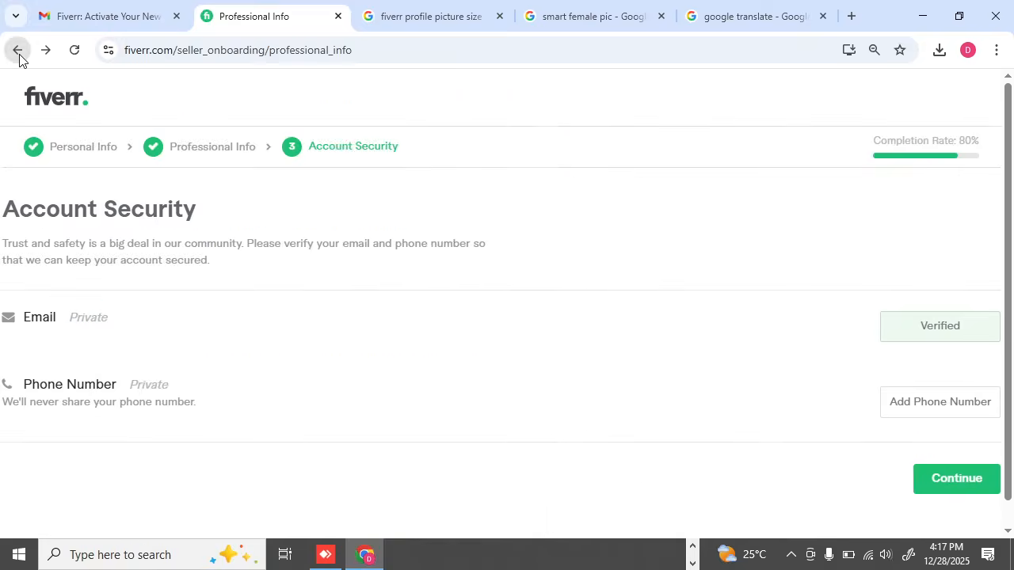
pyautogui.click(18, 52)
pyautogui.click(18, 52)
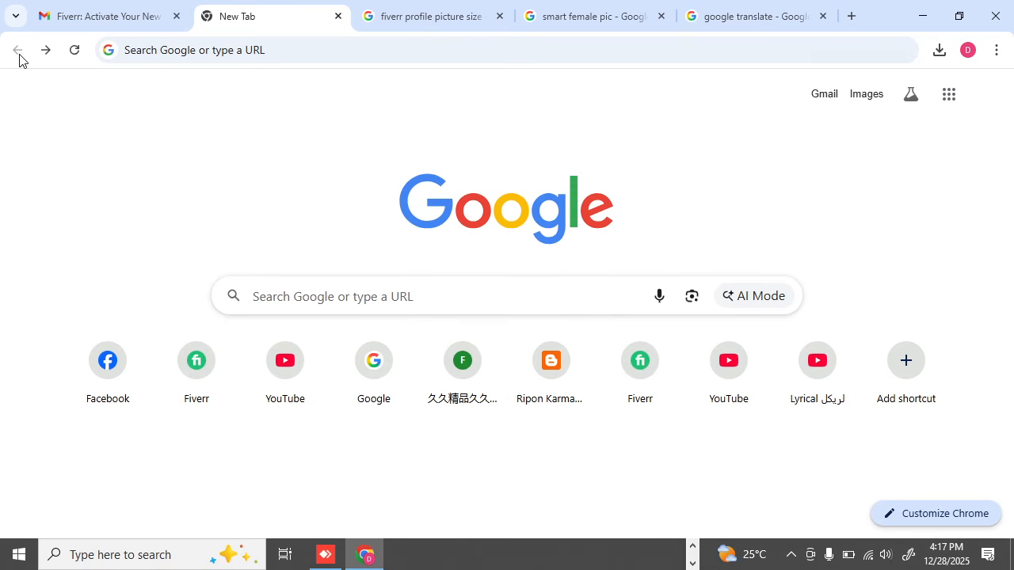
pyautogui.click(208, 53)
pyautogui.write('f')
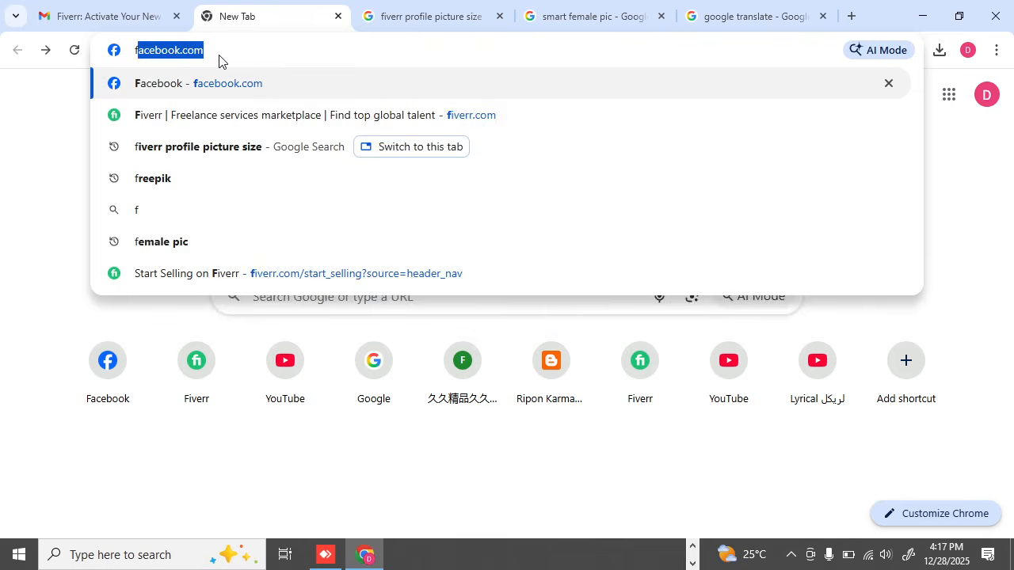
pyautogui.write('iverr.com')
pyautogui.press('Return')
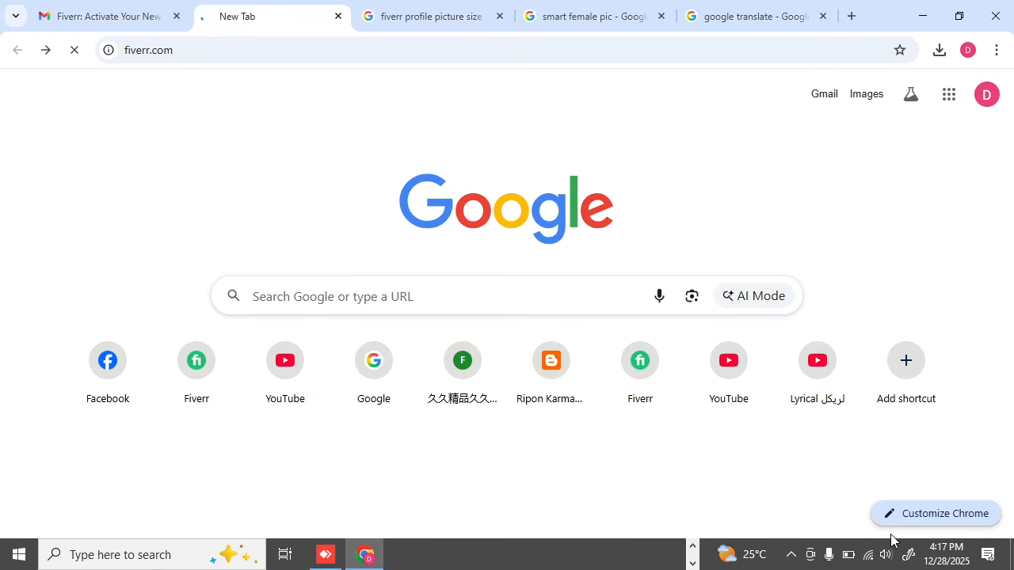
# Switch the computer's Wi-Fi connection to the Hanif American IT Center network.
pyautogui.click(868, 557)
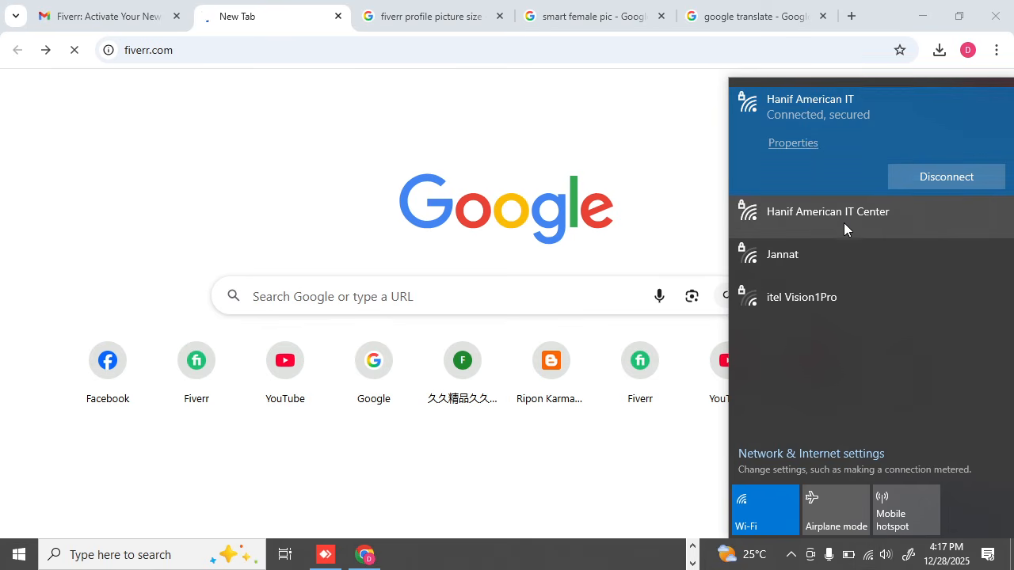
pyautogui.click(844, 223)
pyautogui.click(909, 221)
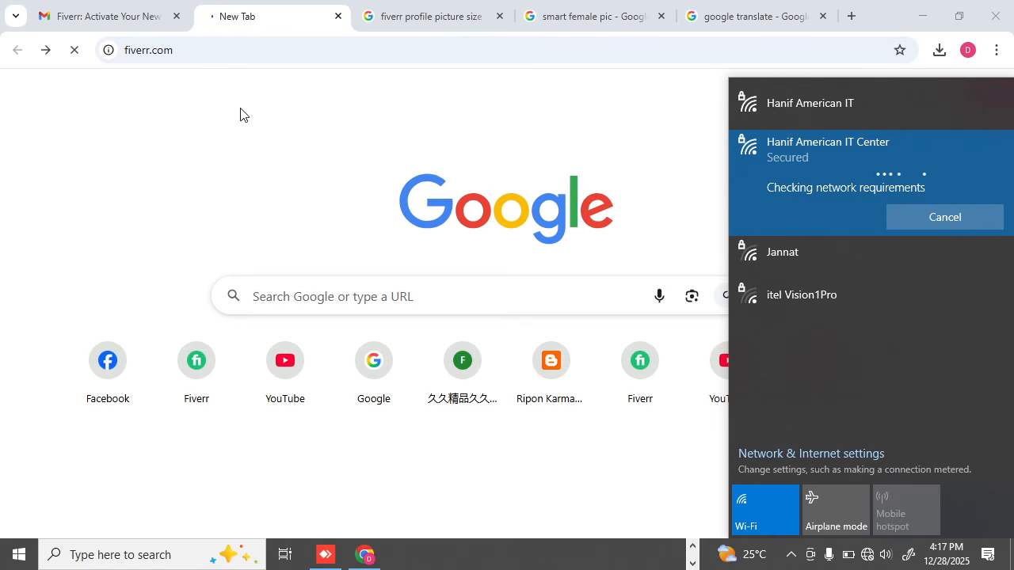
pyautogui.click(537, 562)
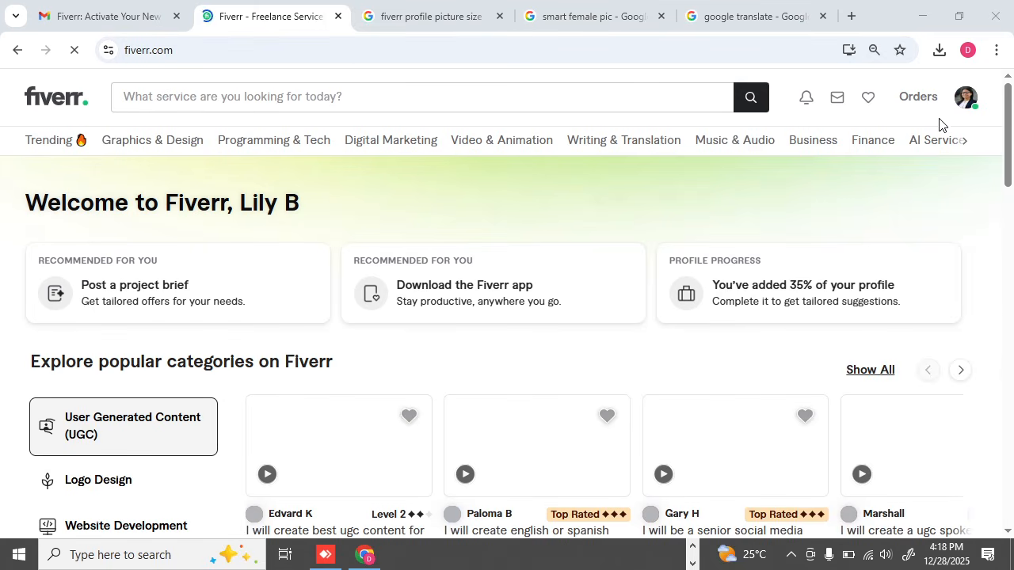
# Start the Become a Seller onboarding and proceed through its introduction pages to the Personal Info form.
pyautogui.click(965, 97)
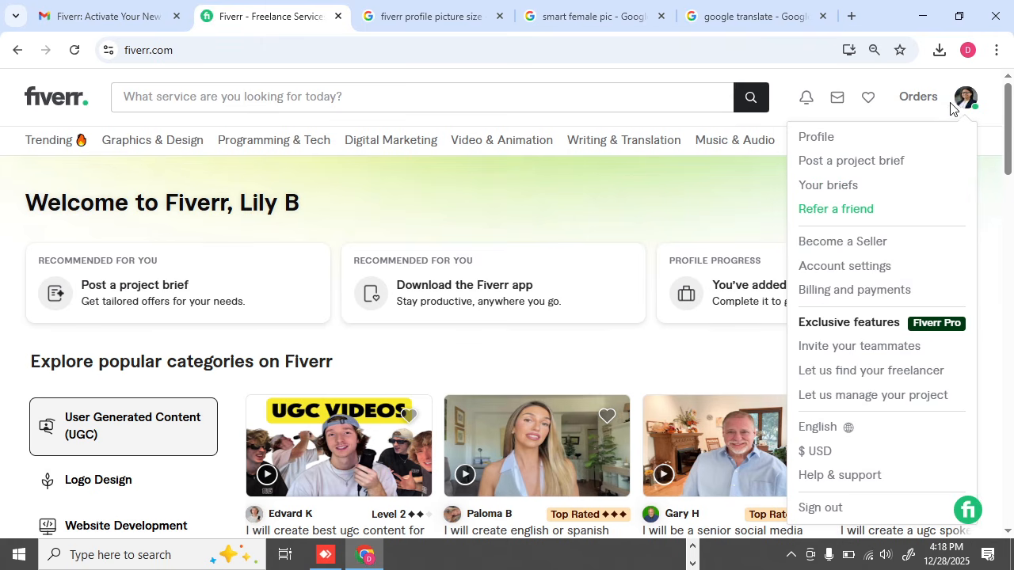
pyautogui.click(850, 242)
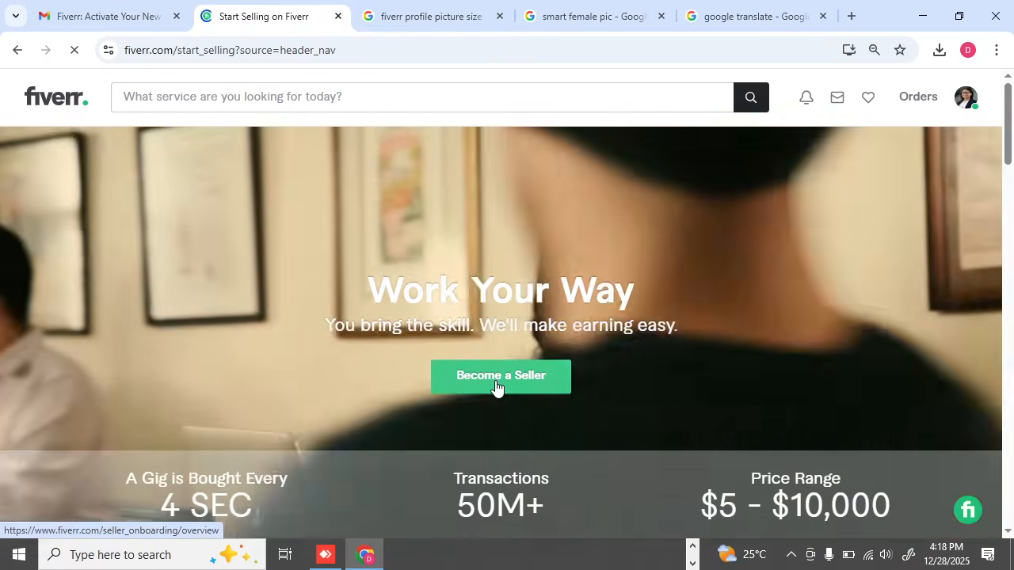
pyautogui.click(497, 380)
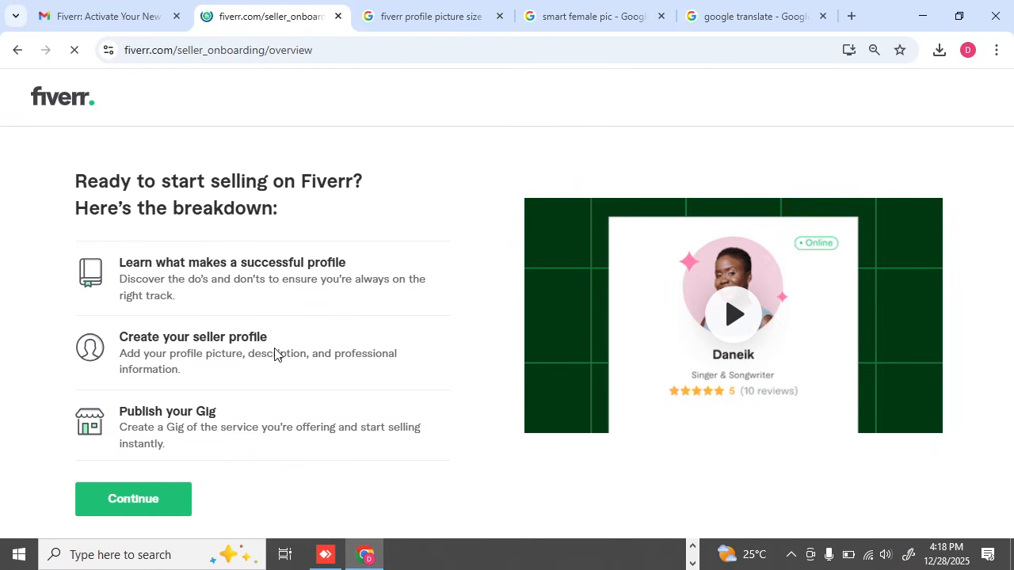
pyautogui.click(159, 487)
pyautogui.scroll(-1, 389, 349)
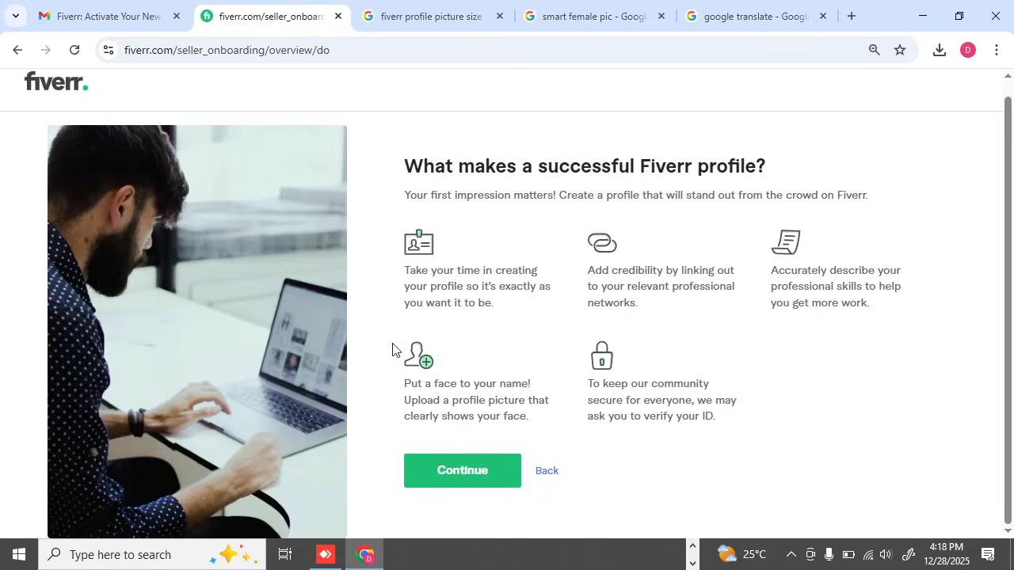
pyautogui.click(448, 466)
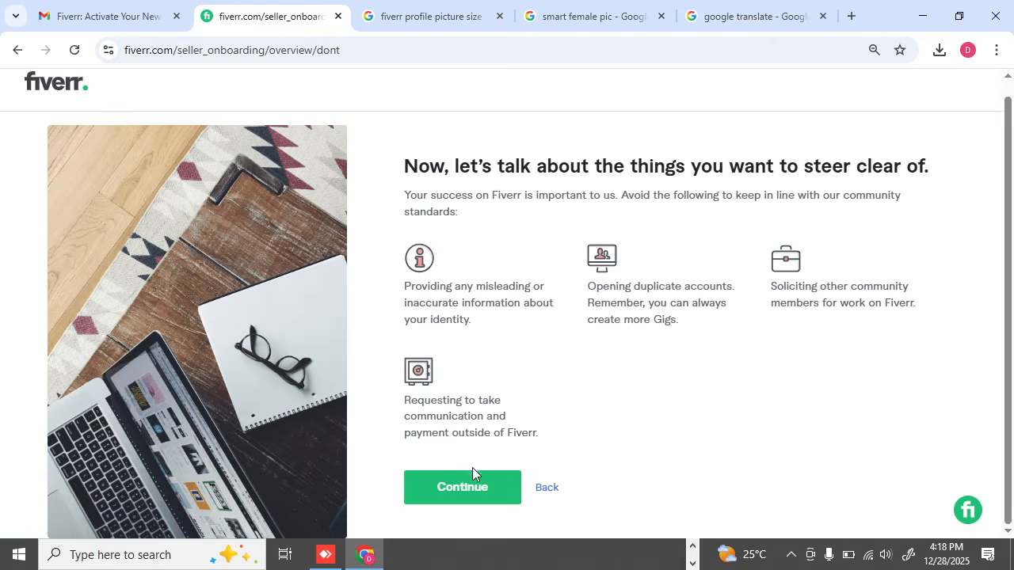
pyautogui.click(472, 484)
# Check the names, description and languages in Personal Info at 80% page zoom and continue to Professional Info.
pyautogui.scroll(-2, 179, 234)
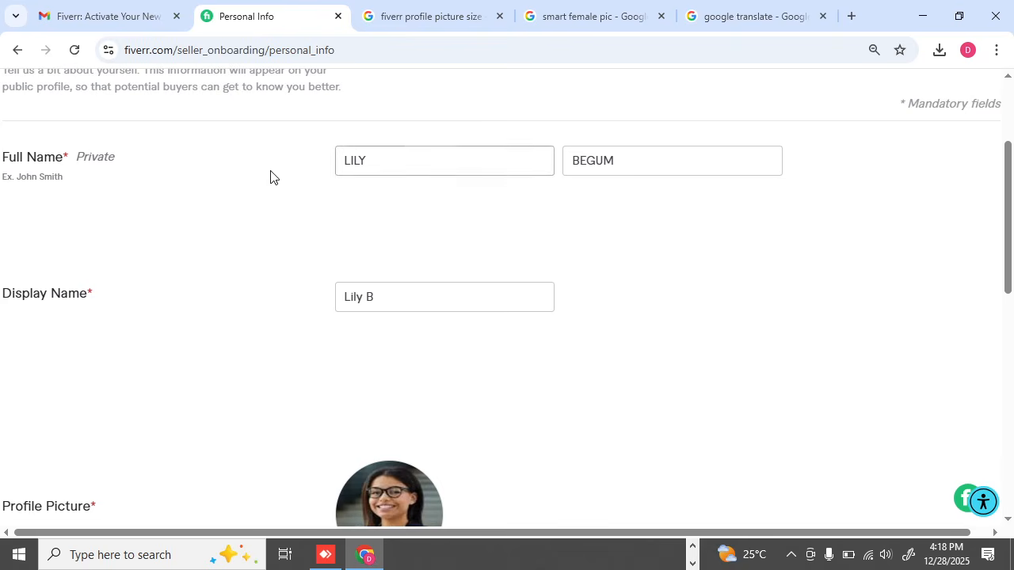
pyautogui.scroll(-6, 396, 277)
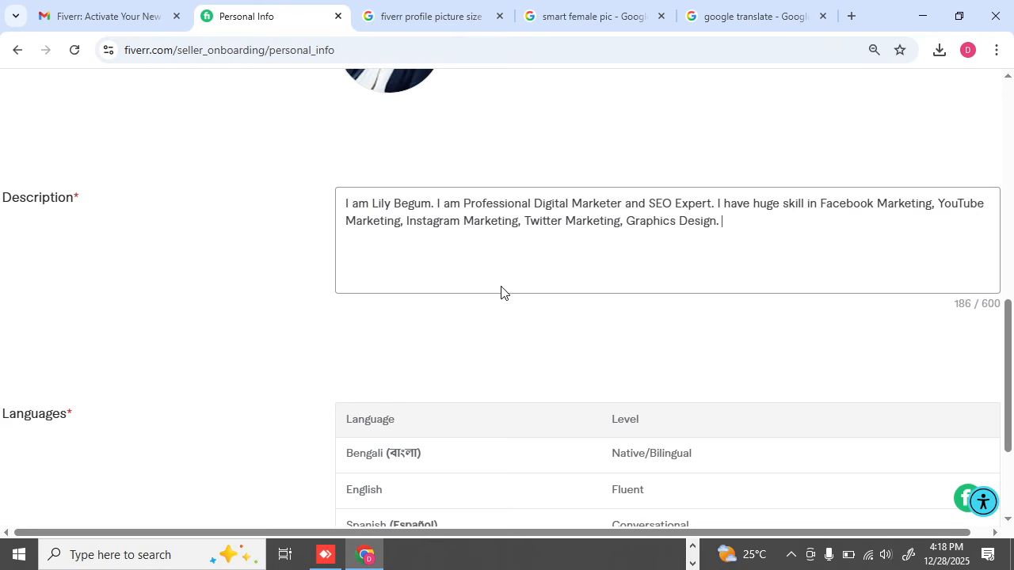
pyautogui.scroll(-3, 503, 288)
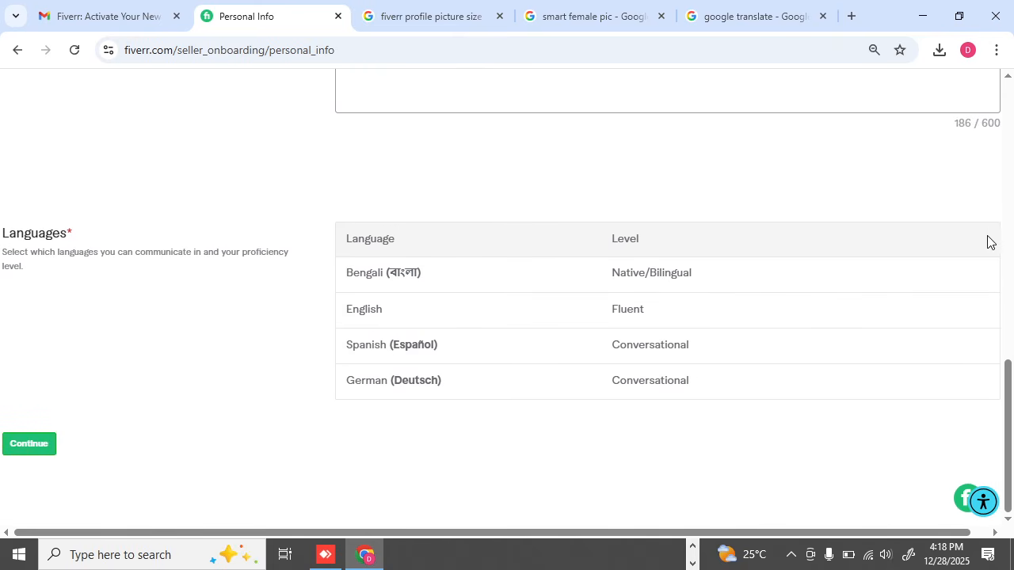
pyautogui.hotkey('ctrl', '-')
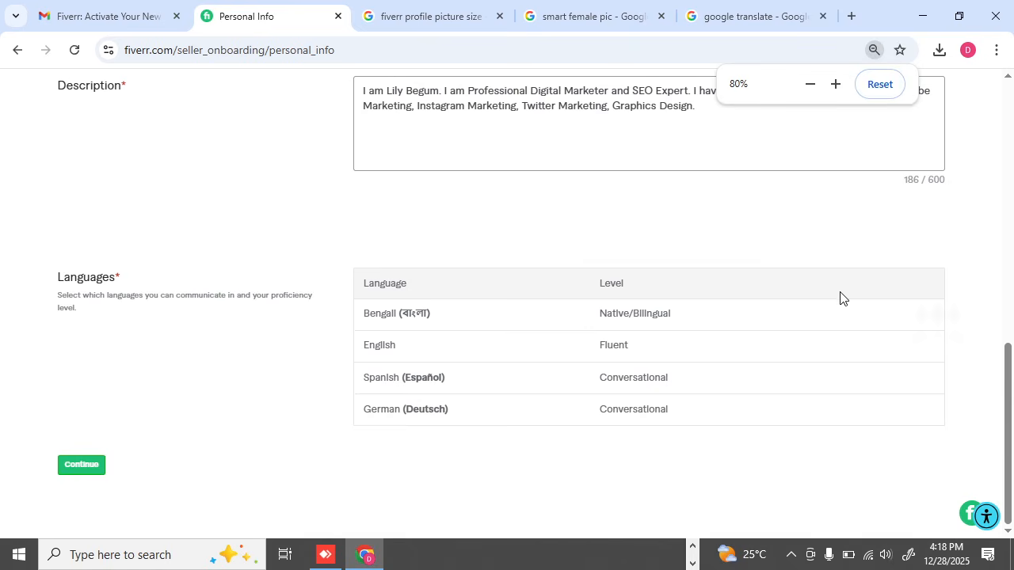
pyautogui.moveTo(921, 320)
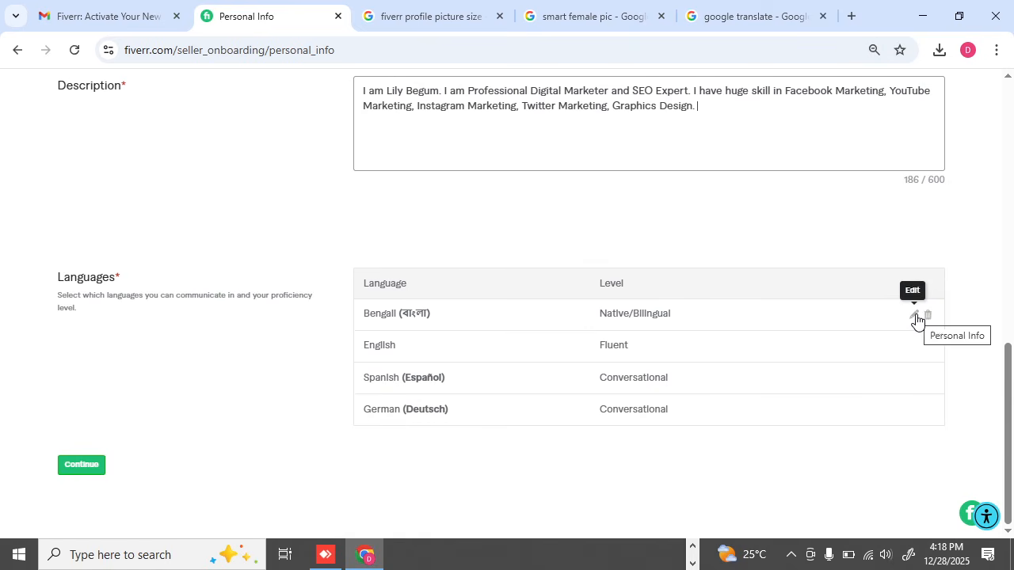
pyautogui.click(101, 465)
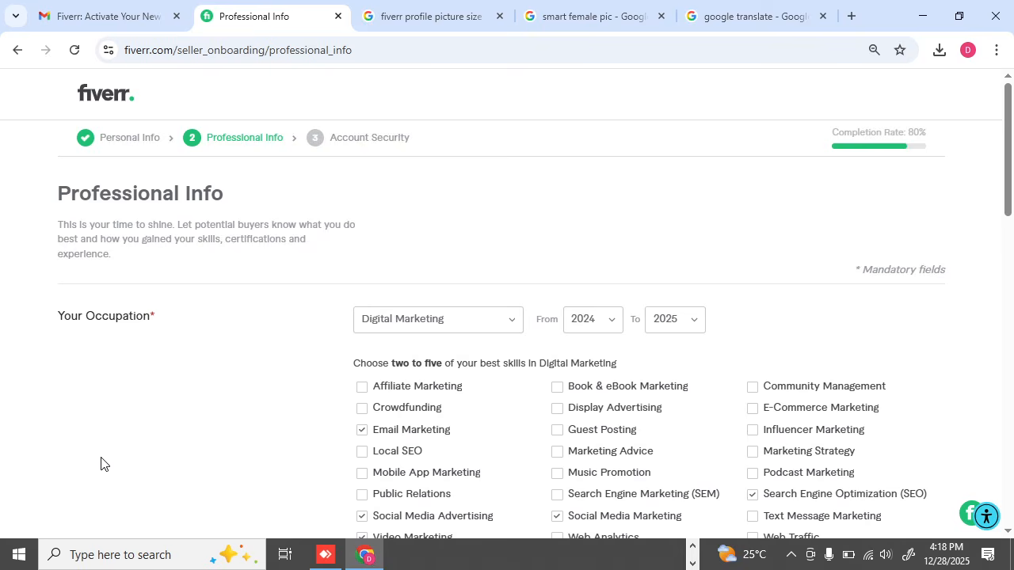
# Check the occupation, skills, education and certification entries in Professional Info and continue to Account Security.
pyautogui.scroll(-7, 230, 349)
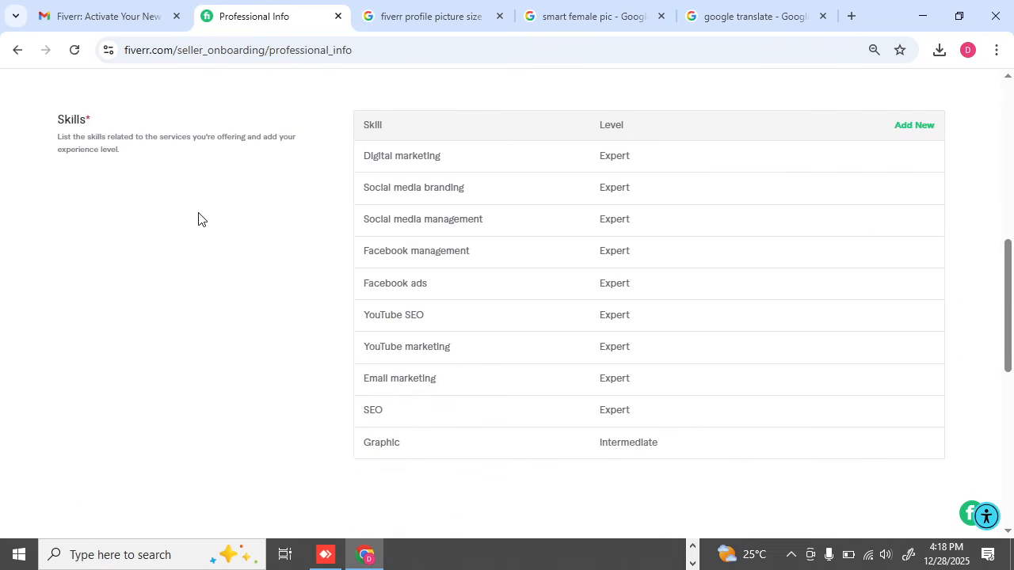
pyautogui.scroll(5, 198, 220)
pyautogui.scroll(-1, 471, 343)
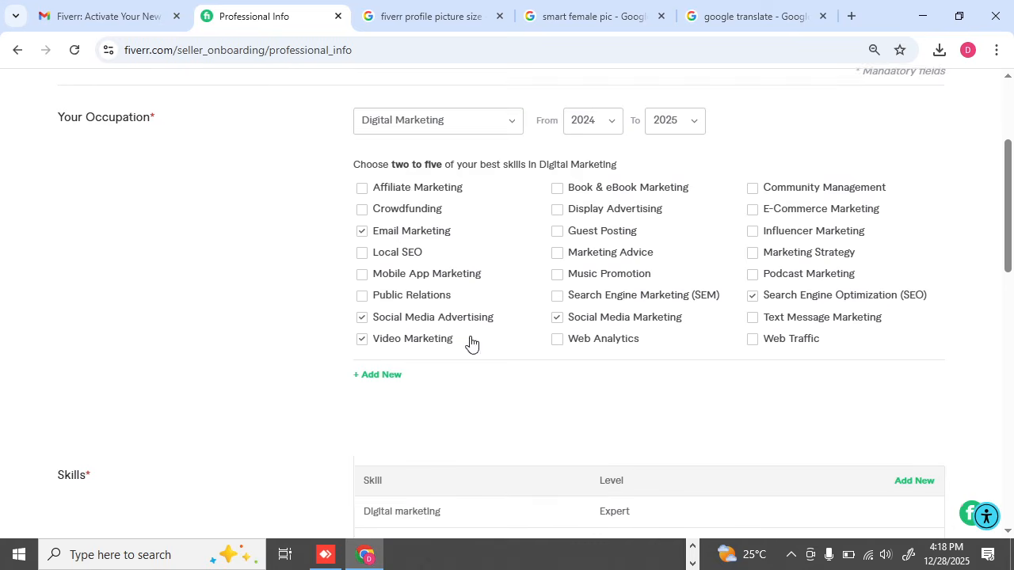
pyautogui.scroll(-3, 471, 342)
pyautogui.scroll(-5, 842, 326)
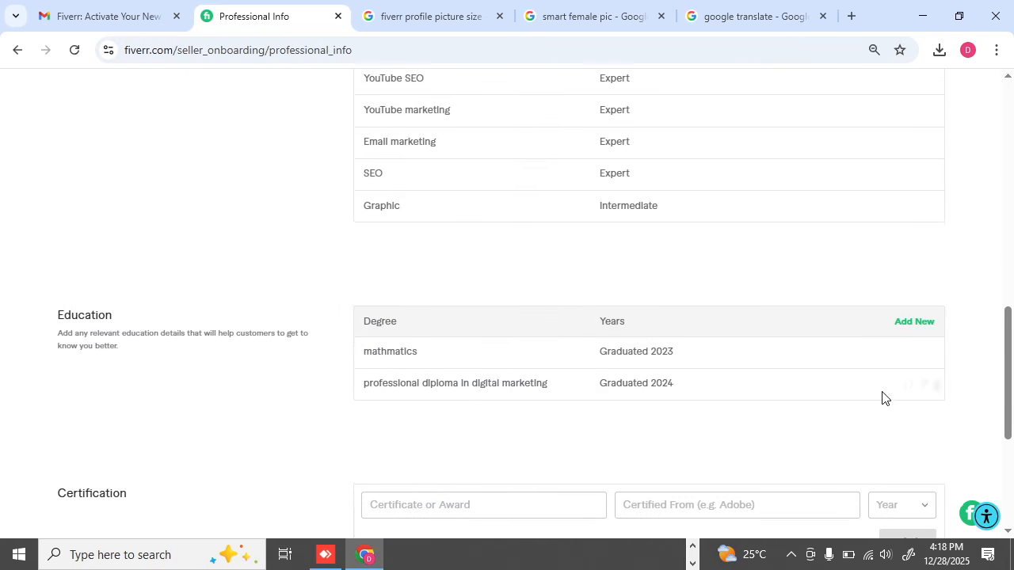
pyautogui.scroll(-4, 795, 340)
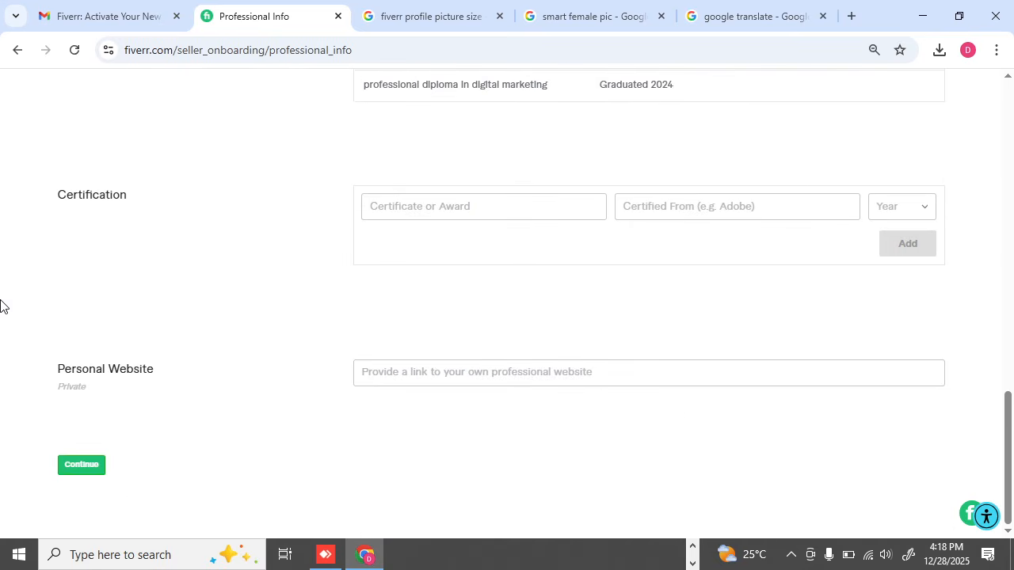
pyautogui.click(79, 466)
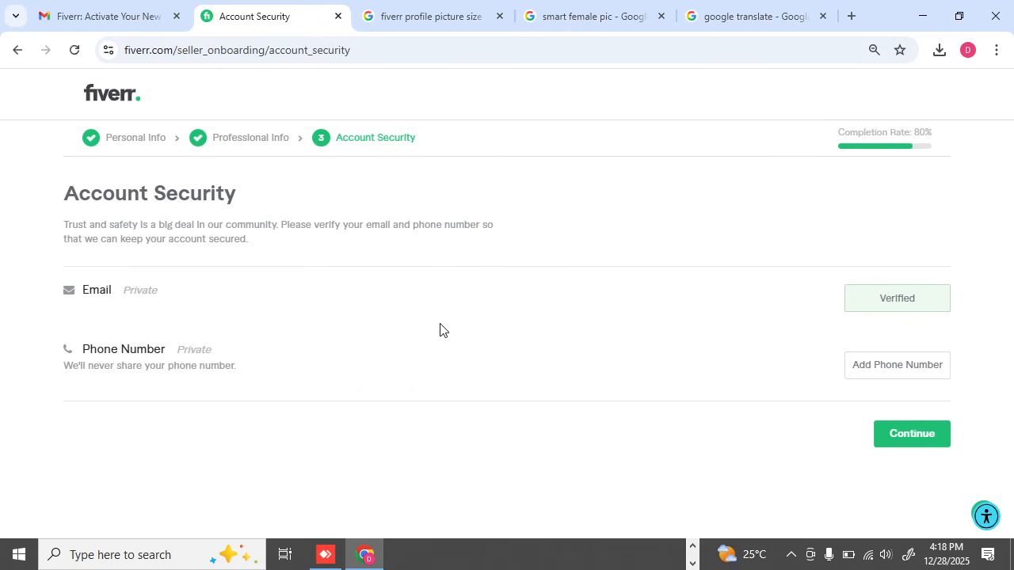
# Try to add a phone number in Account Security and dismiss the resulting notice.
pyautogui.click(881, 369)
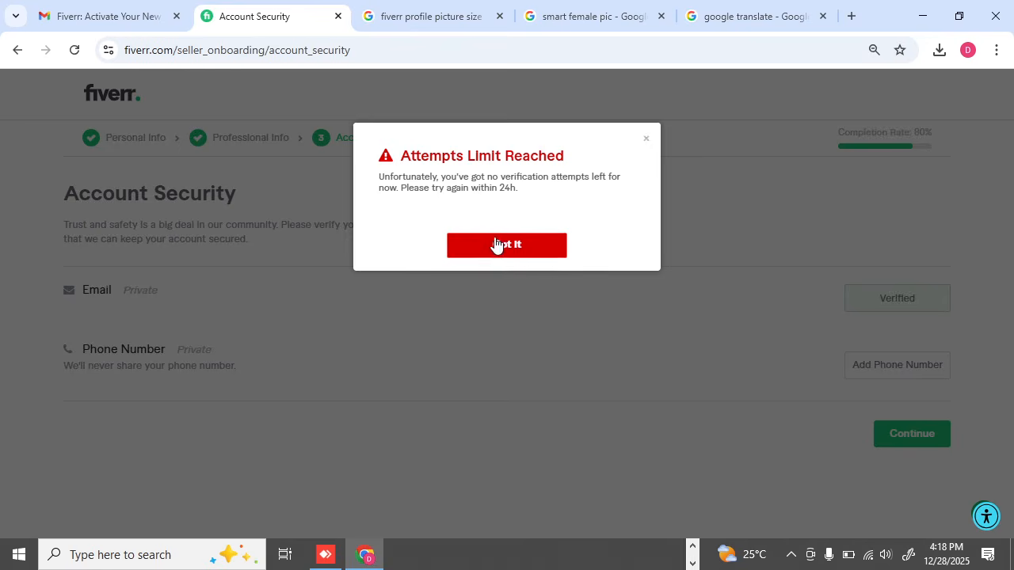
pyautogui.click(563, 251)
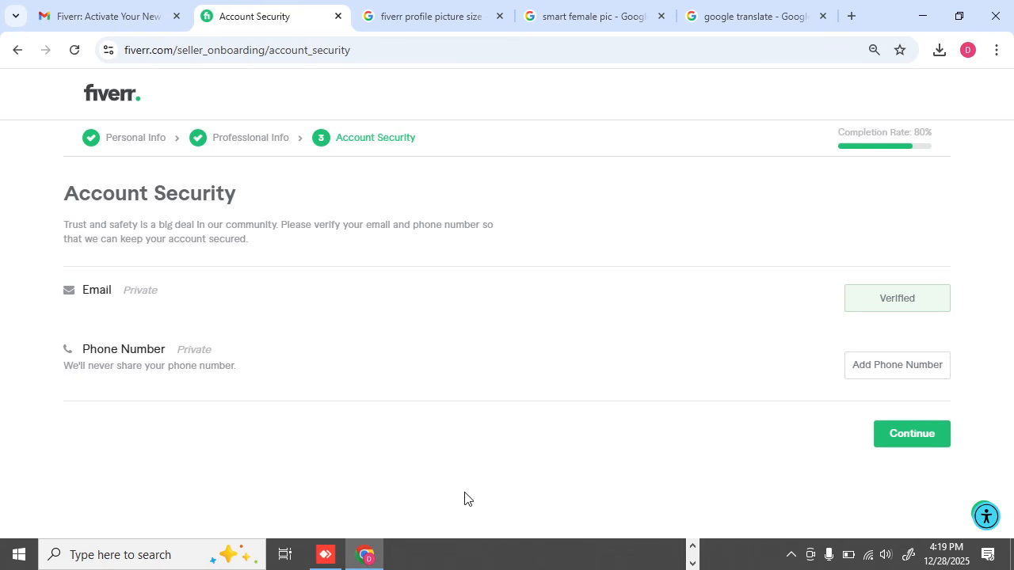
pyautogui.click(692, 546)
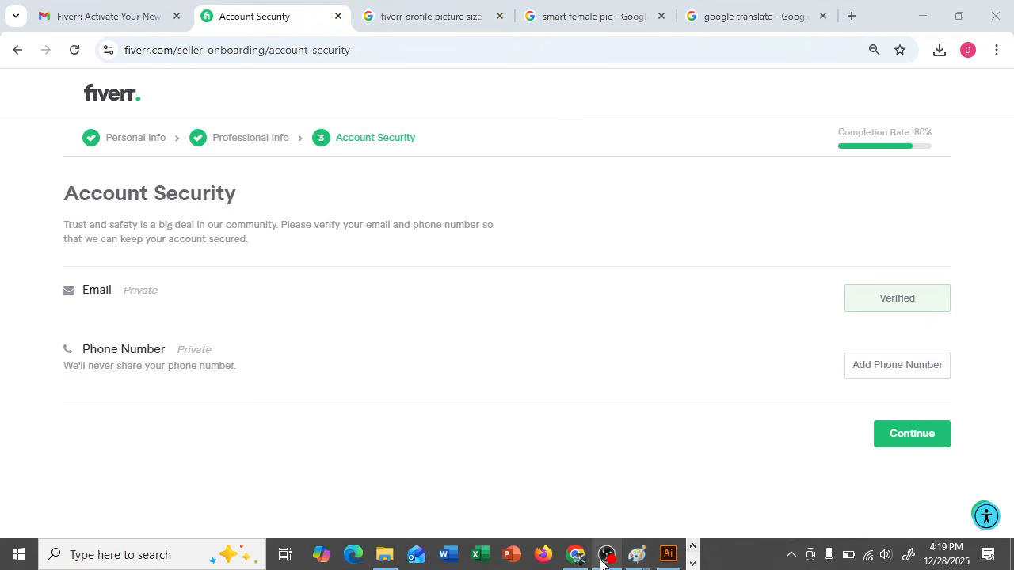
pyautogui.moveTo(602, 561)
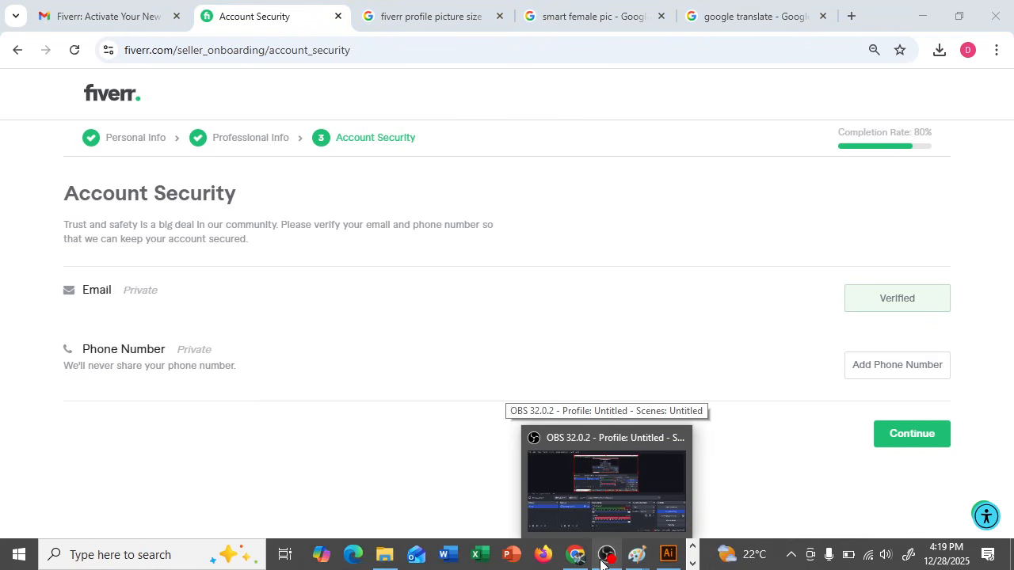